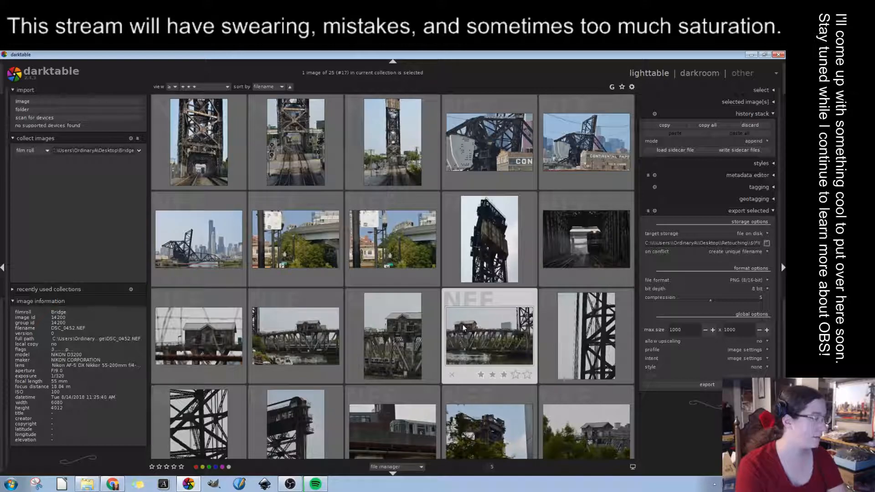
Open the first photo of the Bridge film roll in the darkroom
{"action": "scroll", "coordinate": [461, 337], "scroll_direction": "up", "scroll_amount": 2}
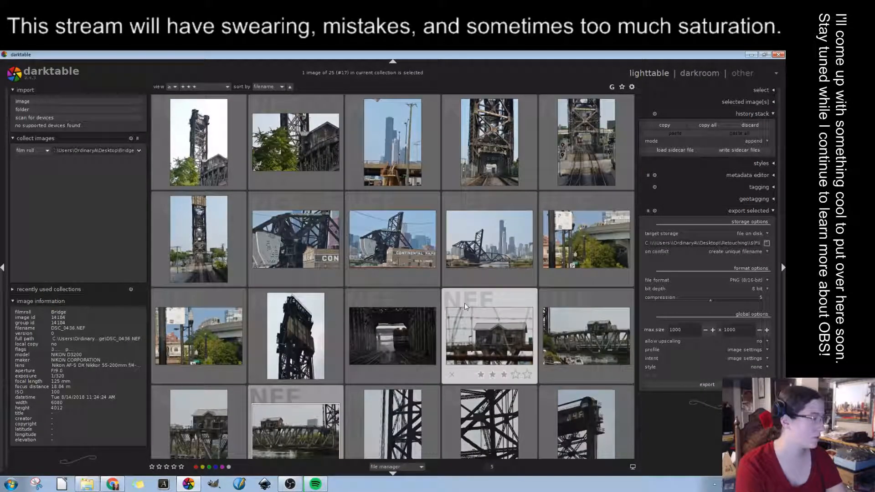
{"action": "left_click", "coordinate": [204, 143]}
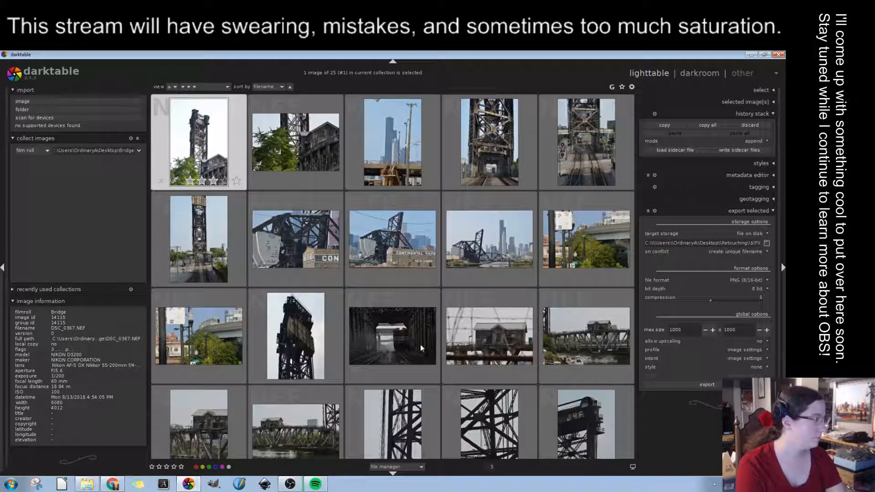
{"action": "key", "text": "d"}
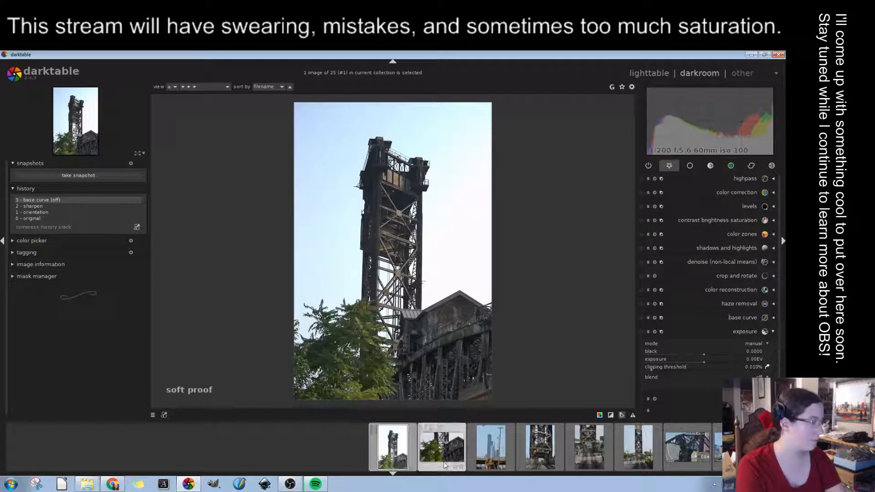
Look through the remaining photos of the collection one by one up to the last, comparing them as candidates for editing
{"action": "left_click", "coordinate": [448, 453]}
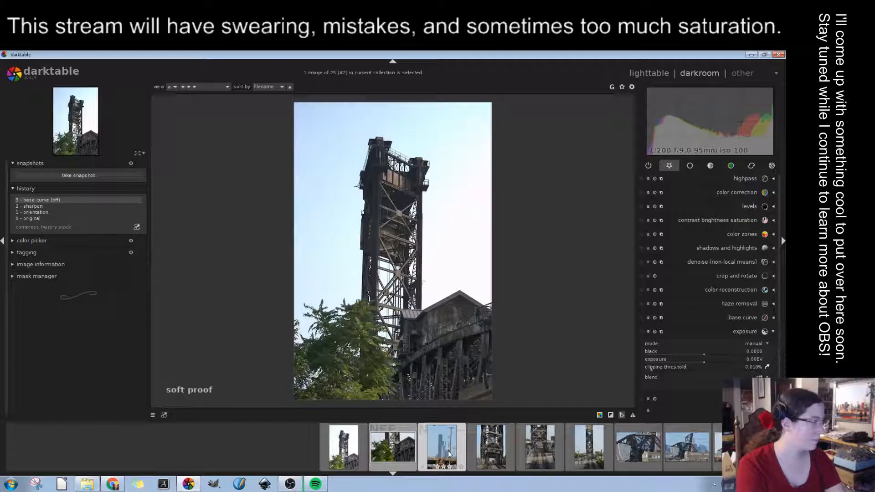
{"action": "left_click", "coordinate": [441, 448]}
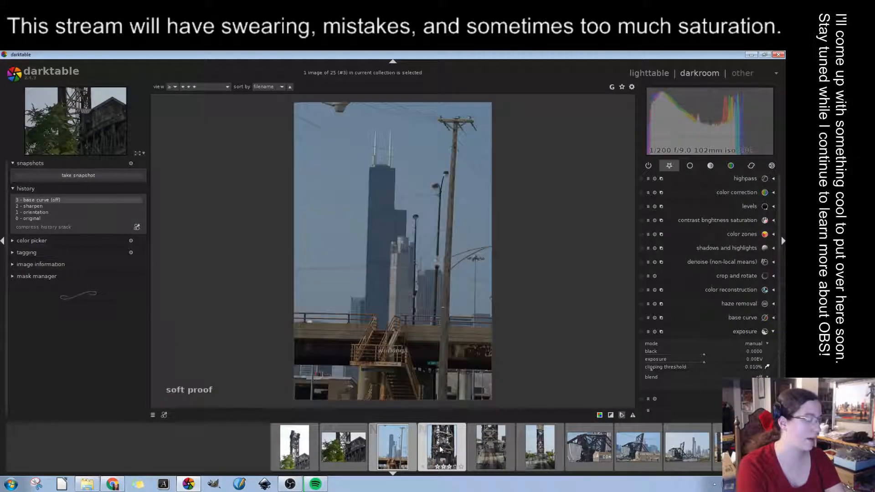
{"action": "left_click", "coordinate": [440, 447]}
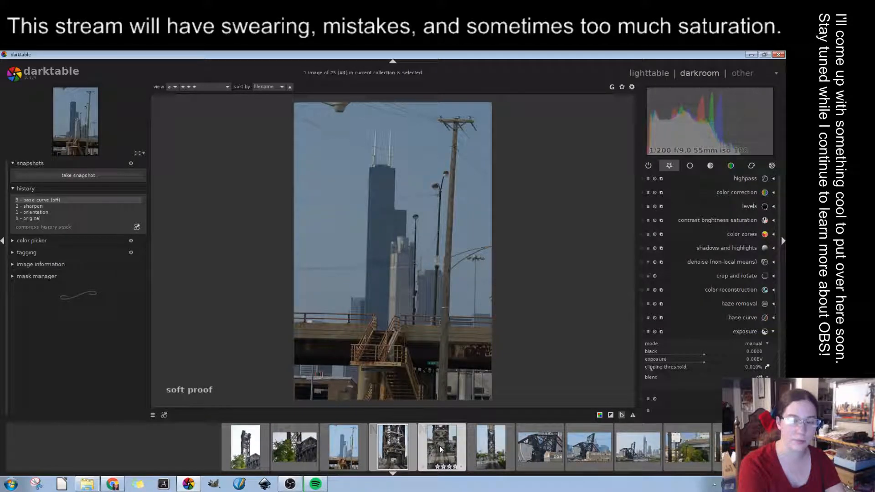
{"action": "left_click", "coordinate": [440, 448]}
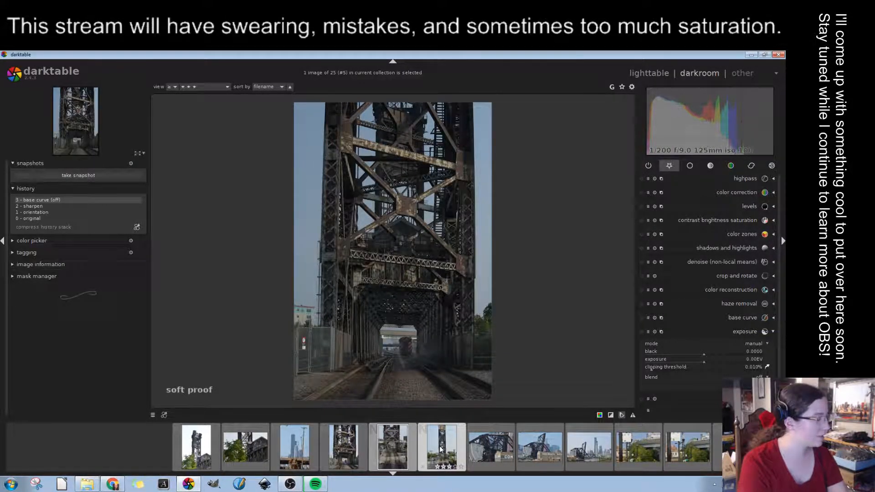
{"action": "left_click", "coordinate": [441, 449]}
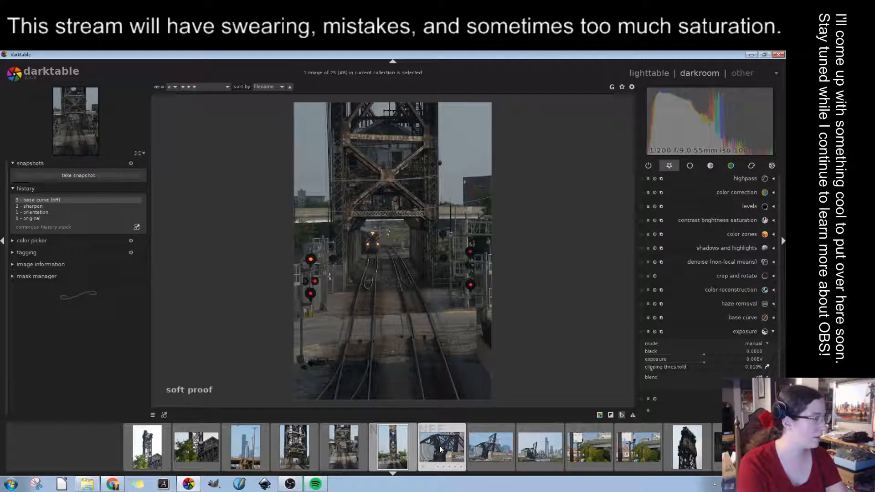
{"action": "left_click", "coordinate": [440, 449]}
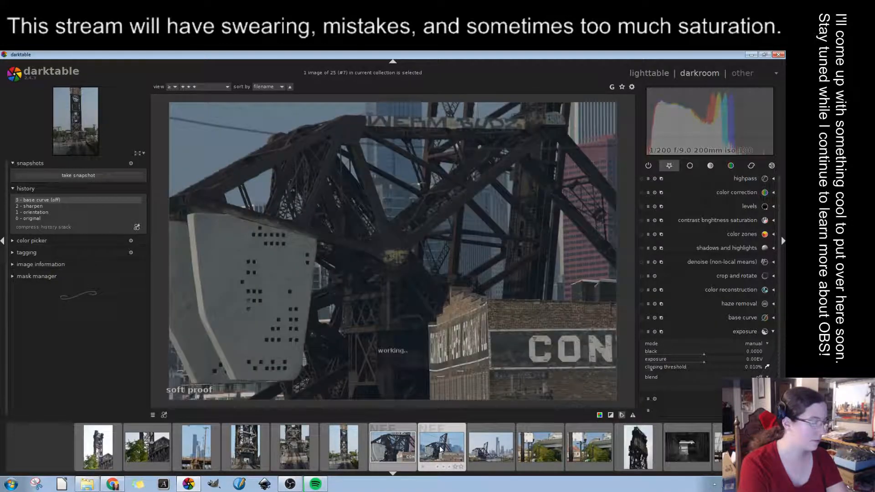
{"action": "left_click", "coordinate": [440, 449]}
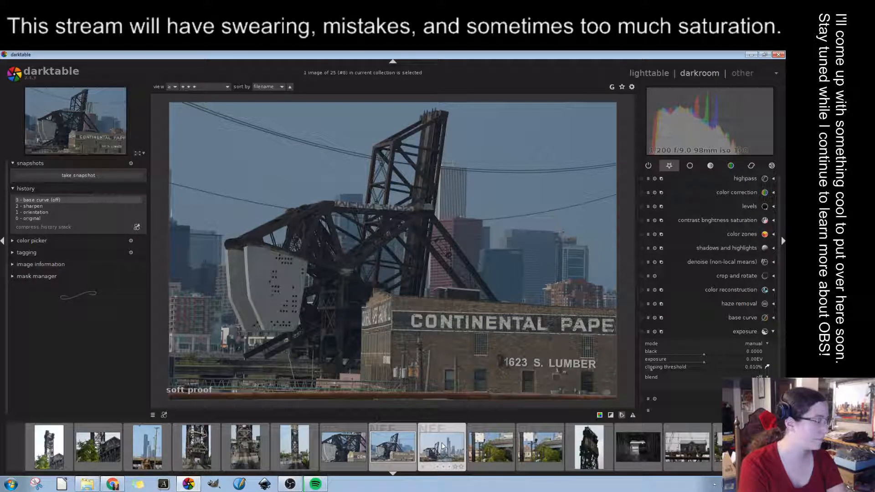
{"action": "left_click", "coordinate": [442, 447]}
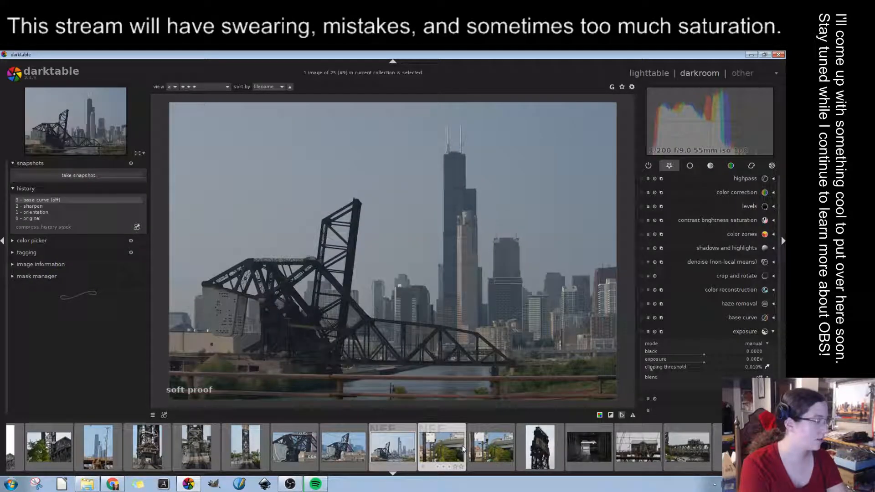
{"action": "left_click", "coordinate": [454, 449]}
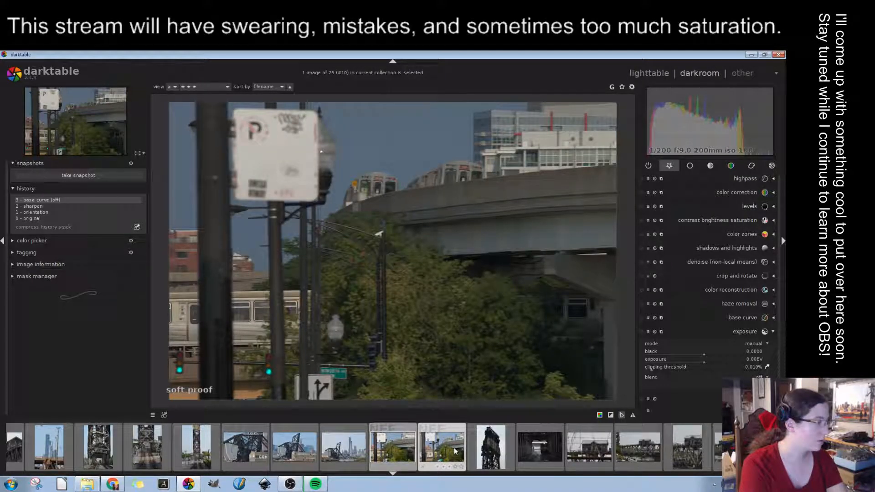
{"action": "left_click", "coordinate": [454, 448]}
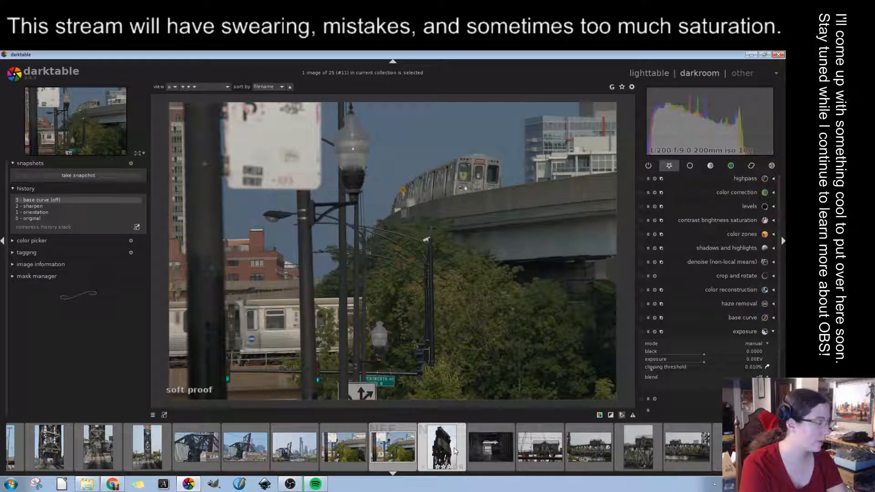
{"action": "left_click", "coordinate": [454, 447]}
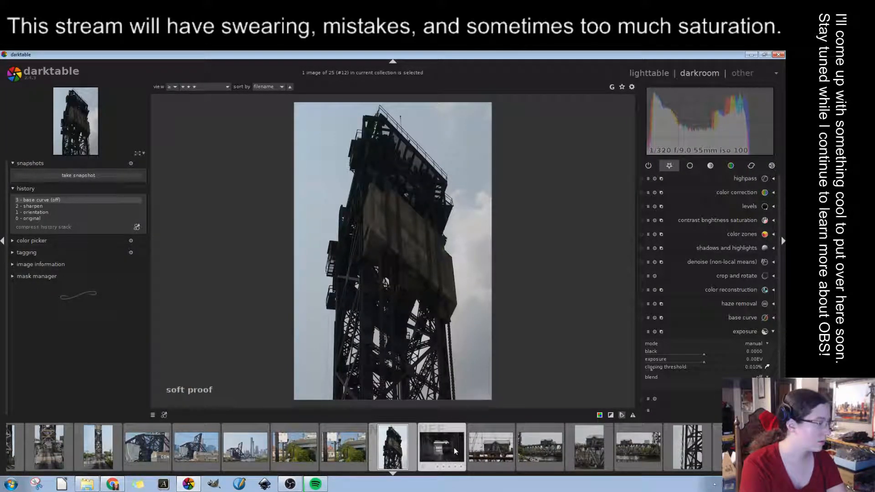
{"action": "left_click", "coordinate": [454, 448]}
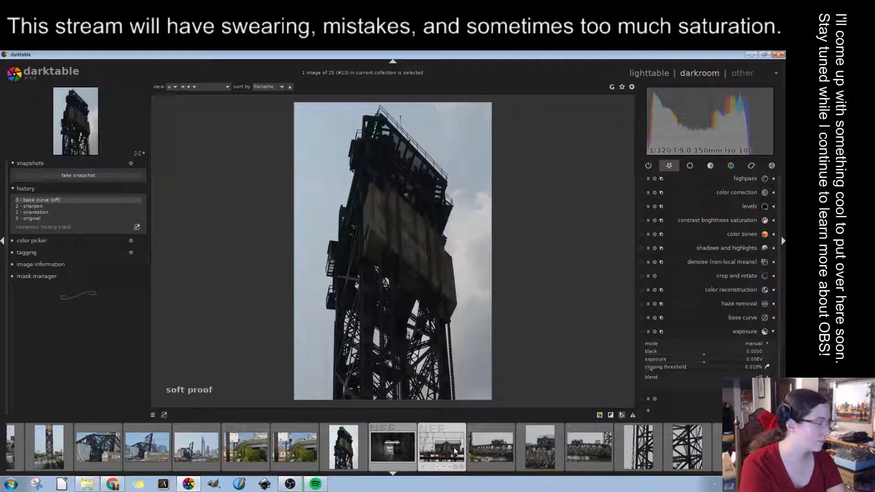
{"action": "left_click", "coordinate": [454, 447]}
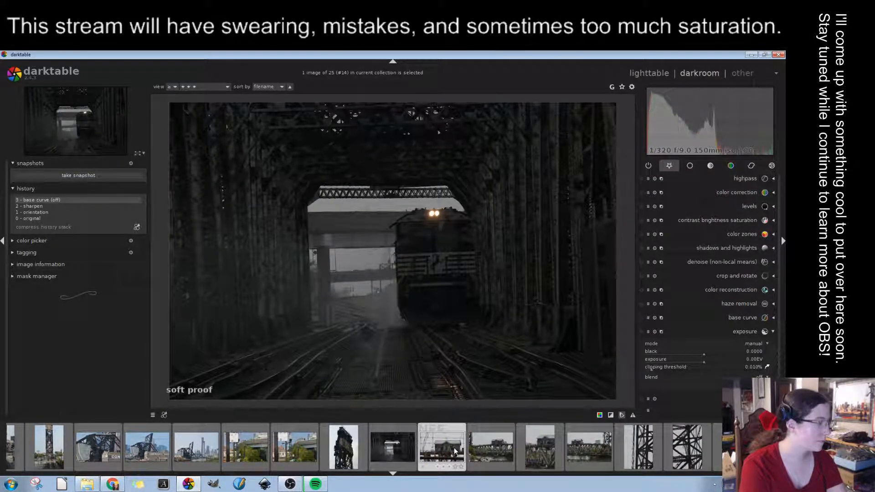
{"action": "left_click", "coordinate": [454, 448]}
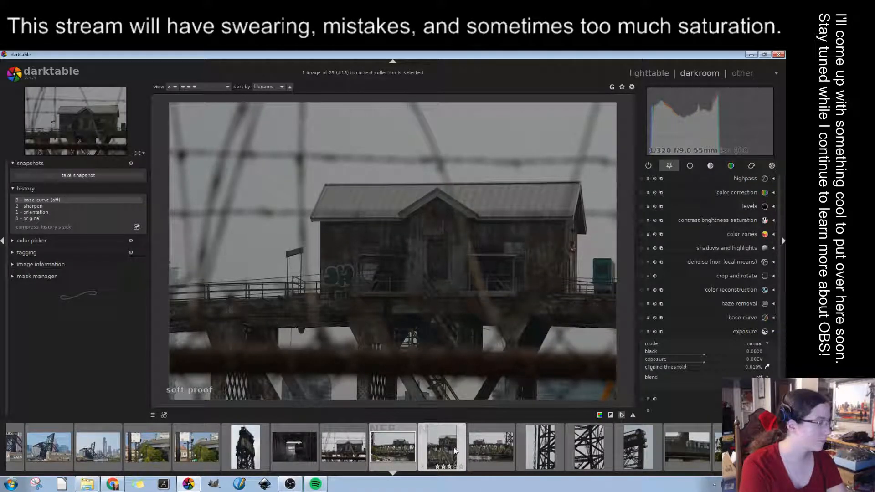
{"action": "left_click", "coordinate": [431, 449]}
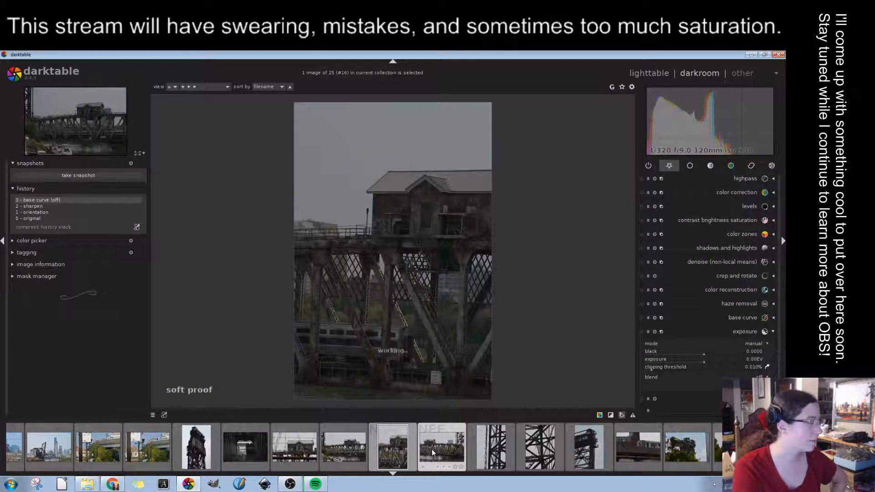
{"action": "left_click", "coordinate": [431, 449]}
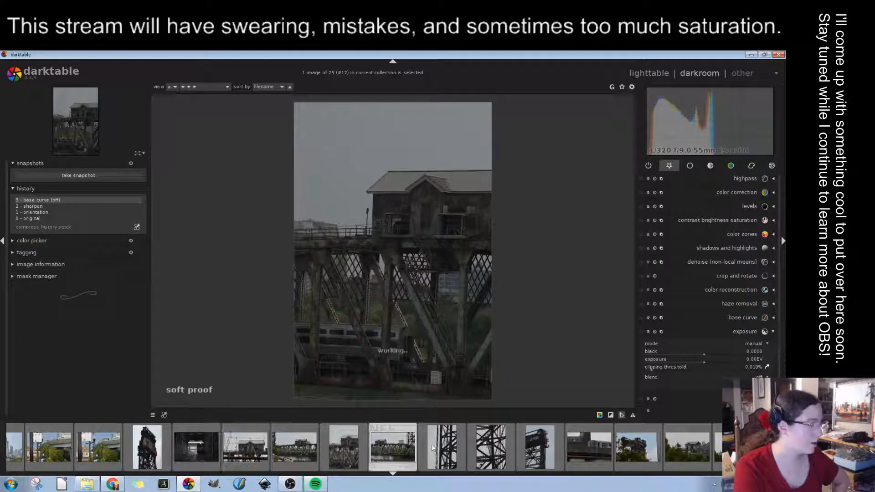
{"action": "left_click", "coordinate": [437, 443]}
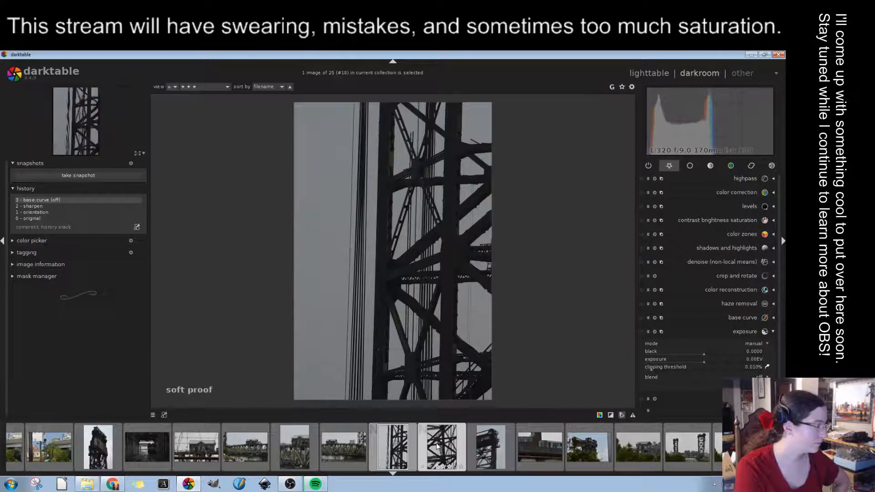
{"action": "left_click", "coordinate": [436, 443]}
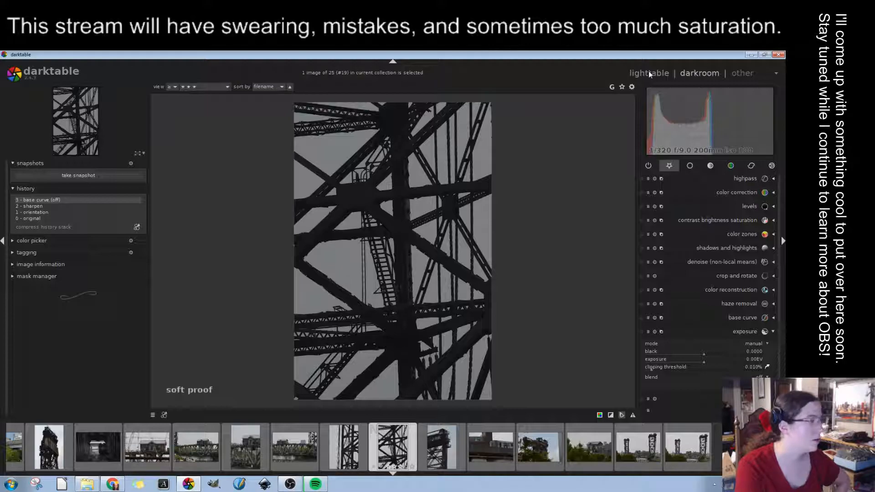
{"action": "left_click", "coordinate": [426, 447]}
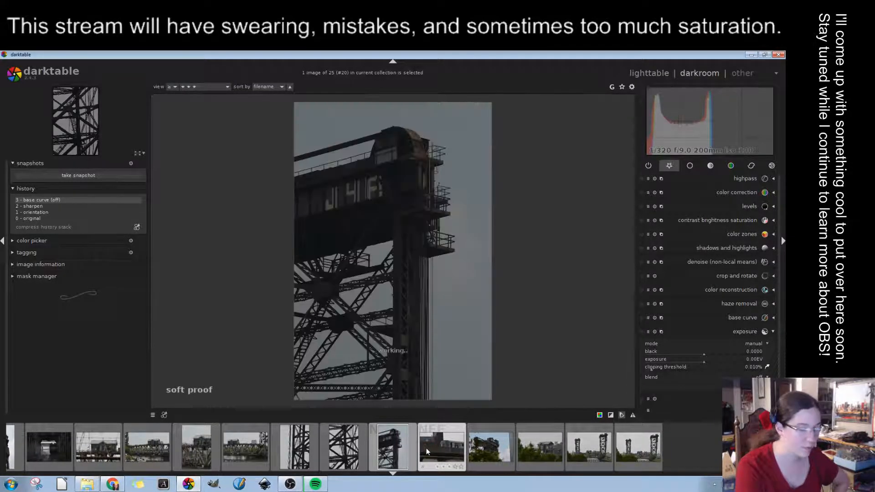
{"action": "left_click", "coordinate": [426, 448]}
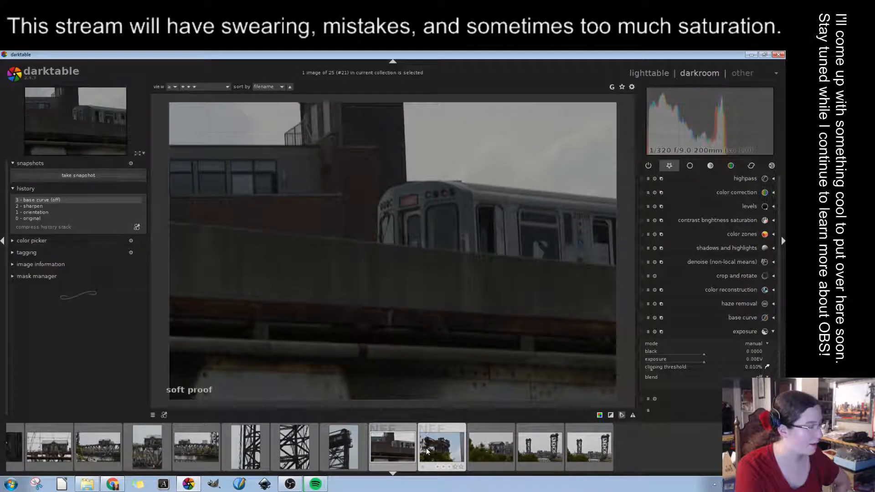
{"action": "left_click", "coordinate": [426, 448]}
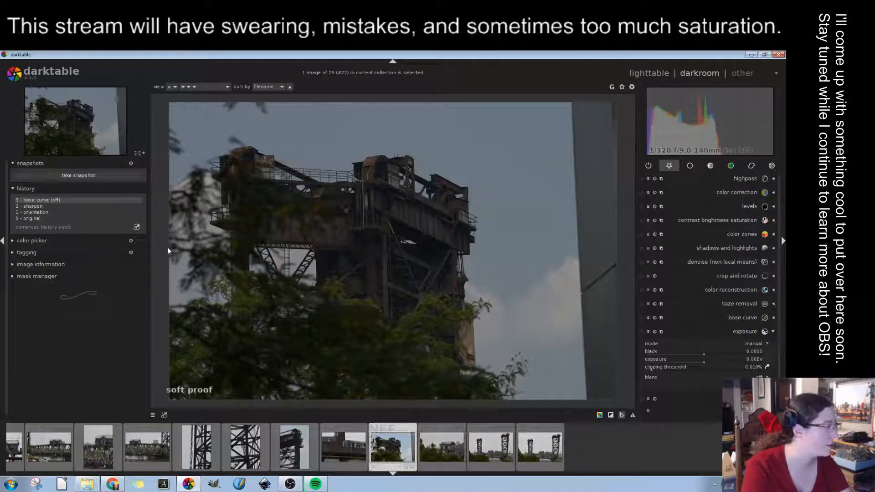
{"action": "left_click", "coordinate": [436, 444]}
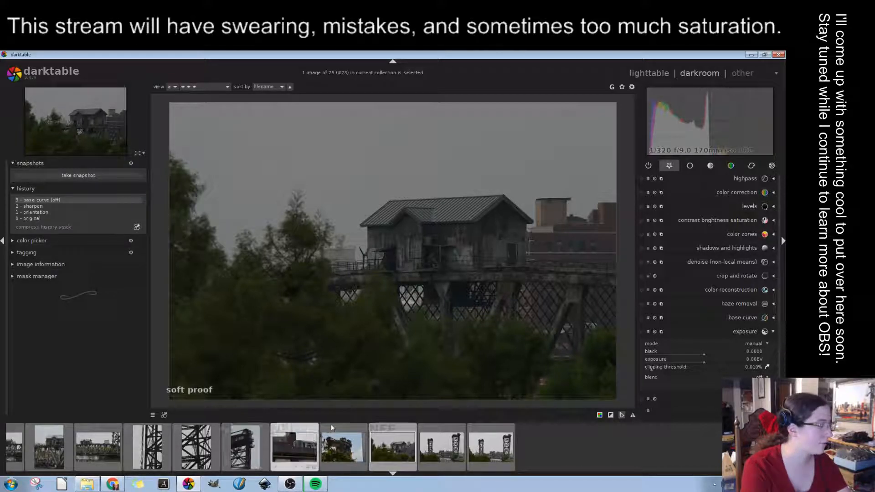
{"action": "left_click", "coordinate": [462, 449]}
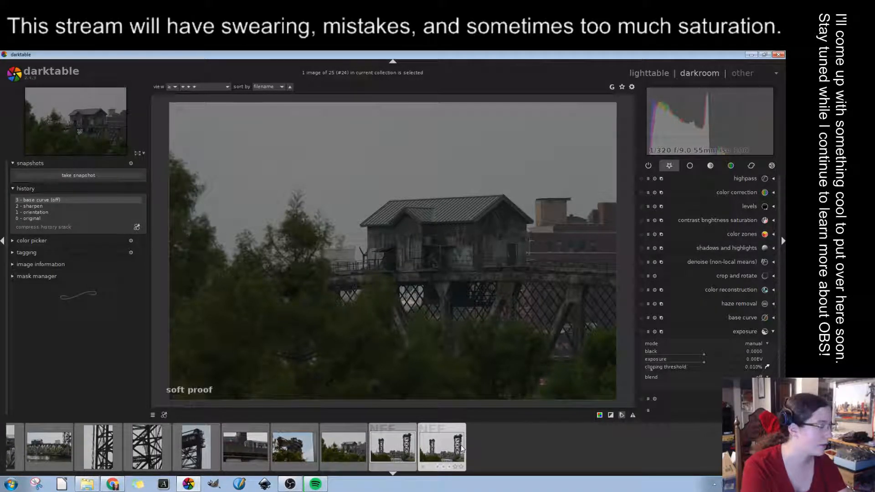
{"action": "left_click", "coordinate": [462, 449]}
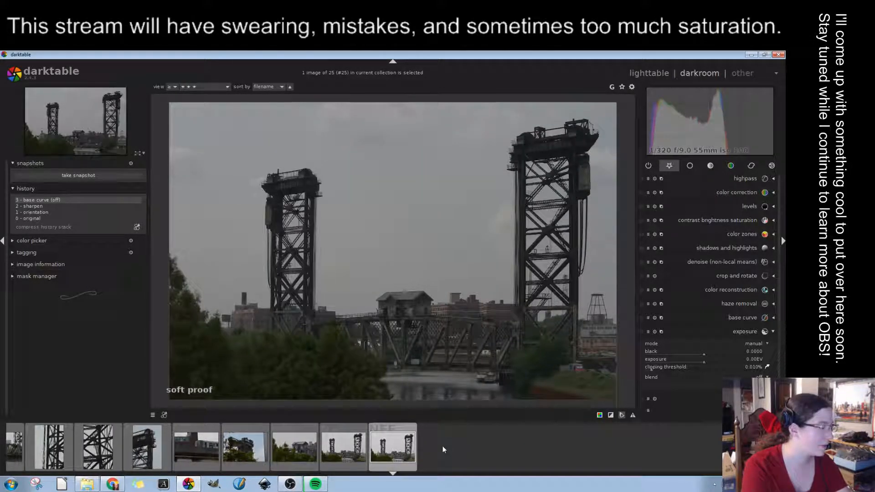
Go back to the photo of the rusty bridge tower framed by tree branches, with a cloud behind it
{"action": "left_click", "coordinate": [337, 449]}
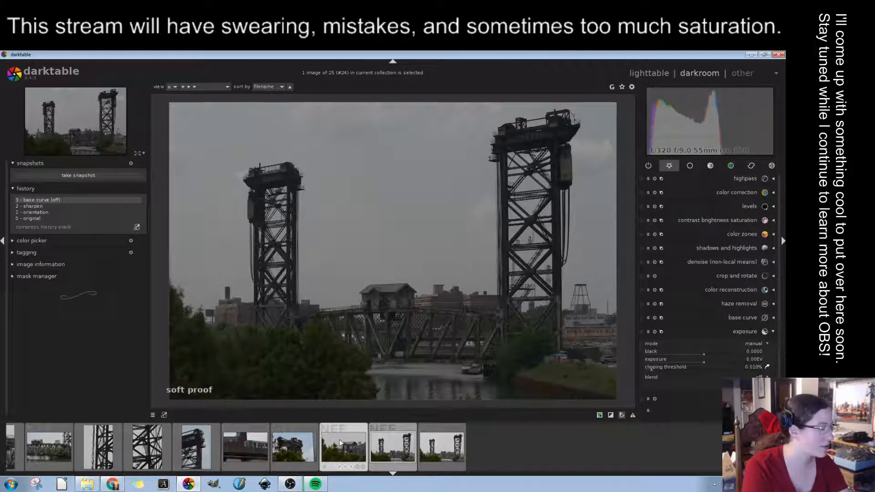
{"action": "left_click", "coordinate": [339, 441]}
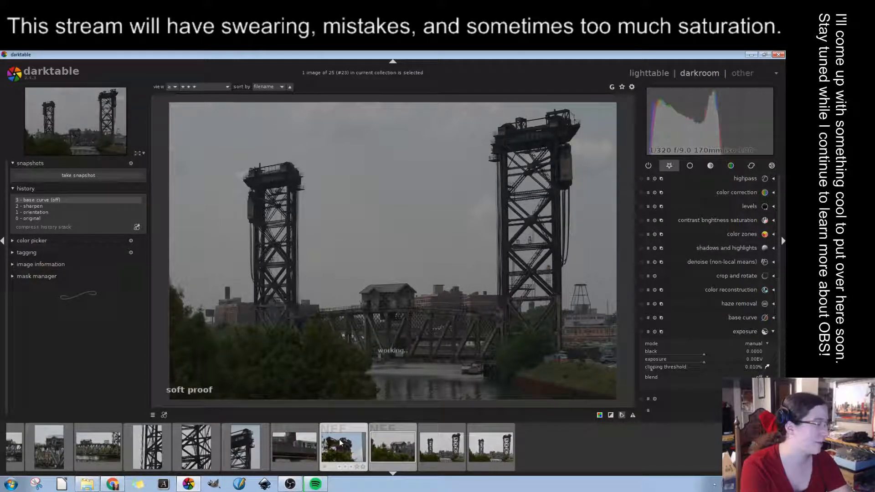
{"action": "left_click", "coordinate": [339, 442]}
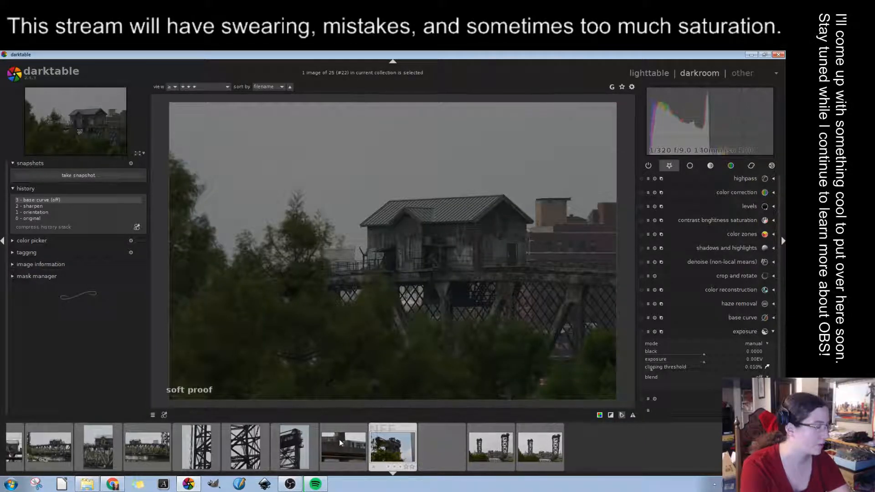
{"action": "left_click", "coordinate": [435, 455]}
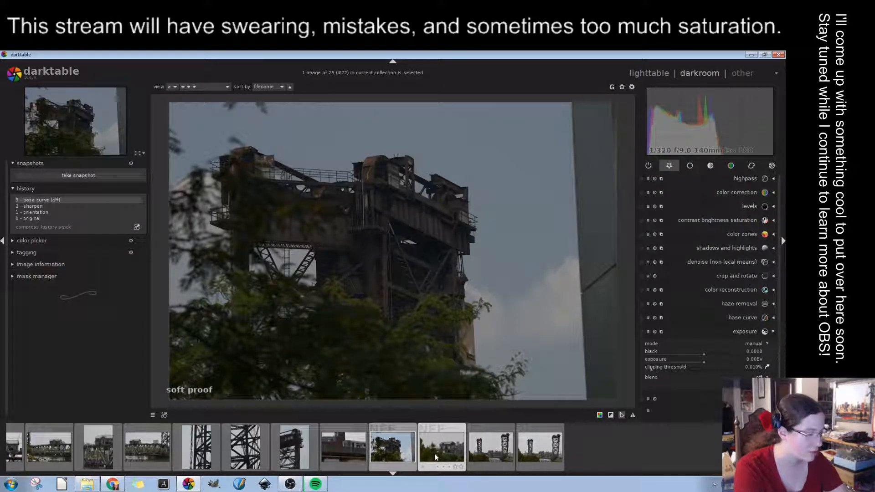
Apply a base curve to the bridge tower photo that steeply lifts shadows and midtones and flattens the highlights
{"action": "left_click", "coordinate": [750, 334]}
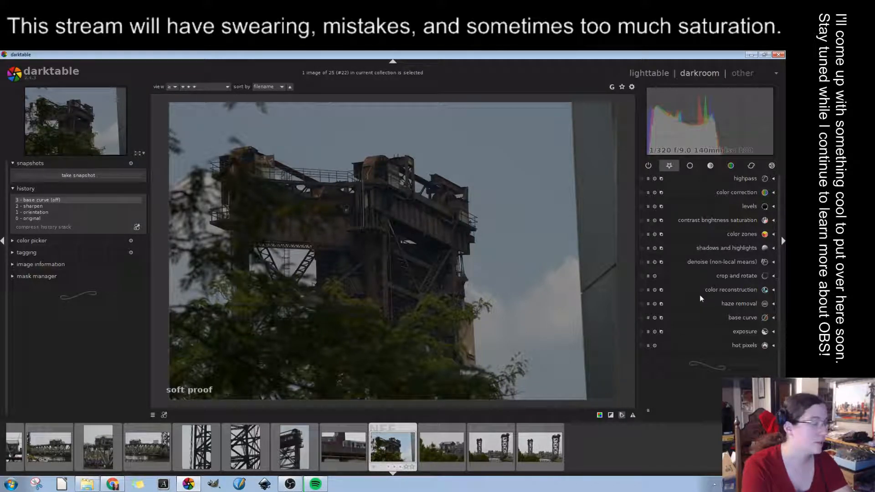
{"action": "left_click", "coordinate": [741, 319]}
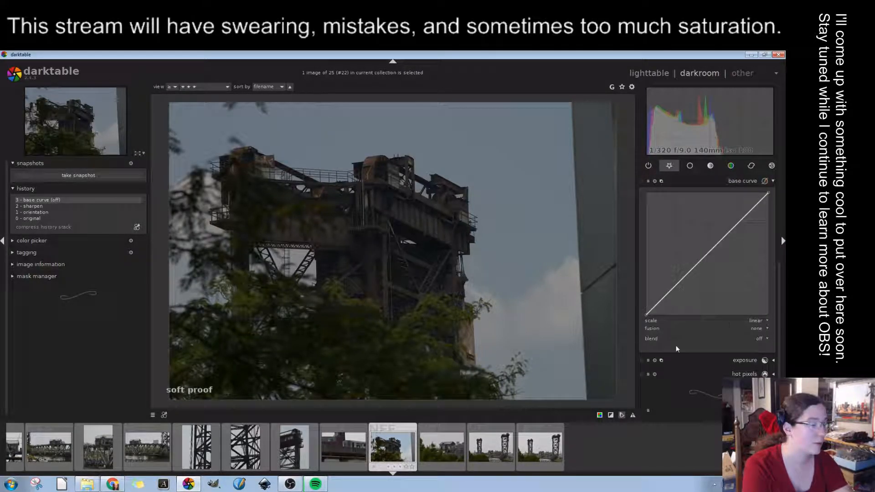
{"action": "left_click", "coordinate": [662, 181]}
{"action": "left_click", "coordinate": [748, 318]}
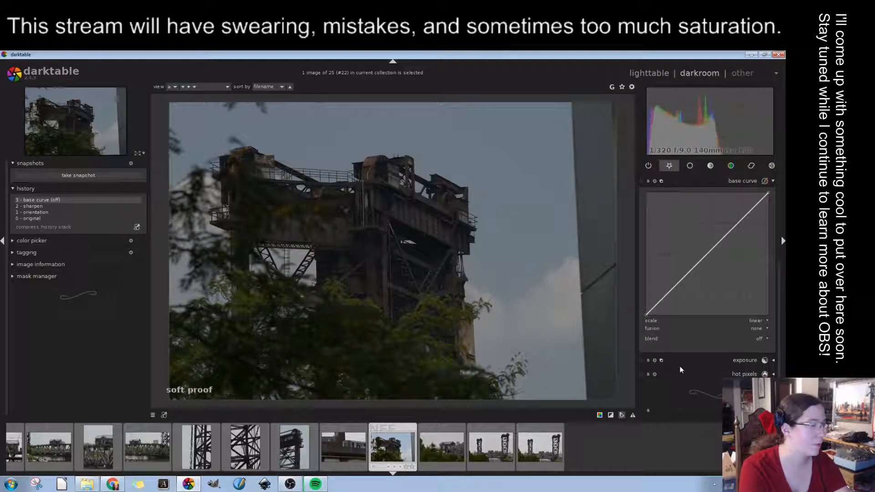
{"action": "left_click", "coordinate": [674, 253]}
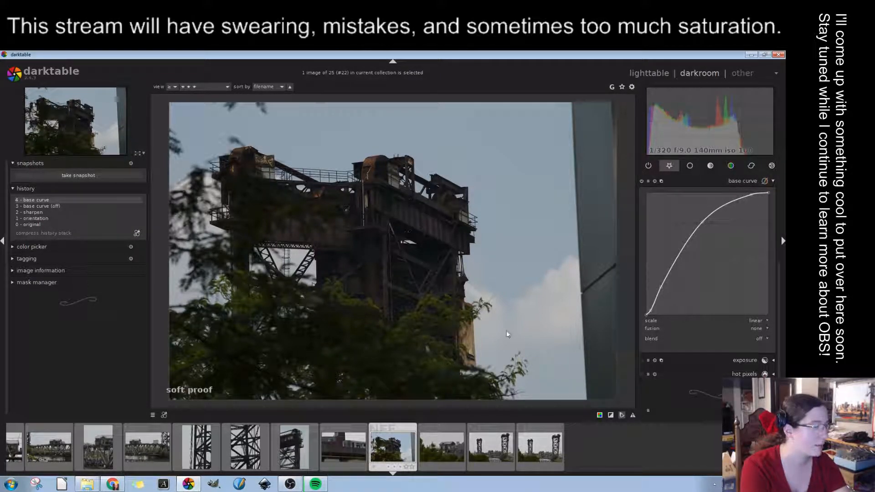
Compare the bridge tower photo's history states with and without the base curve, ending on the state with the base curve off
{"action": "left_click", "coordinate": [59, 206]}
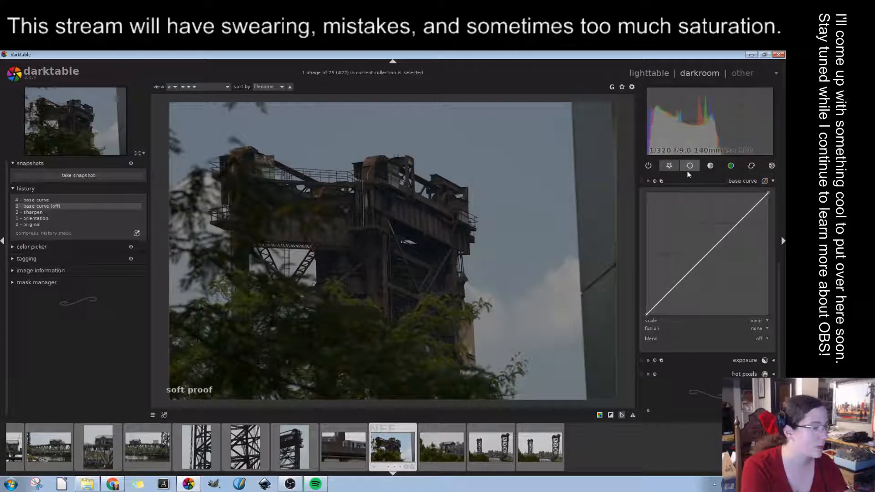
{"action": "left_click", "coordinate": [61, 200]}
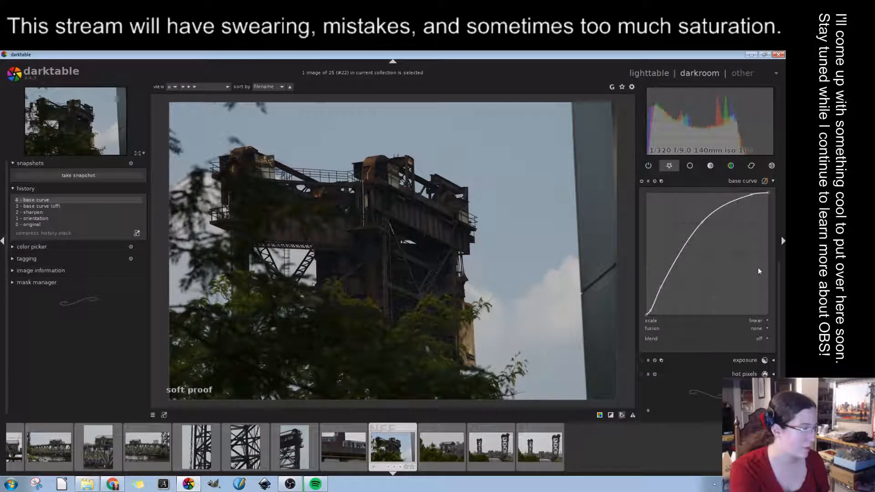
{"action": "left_click", "coordinate": [772, 180]}
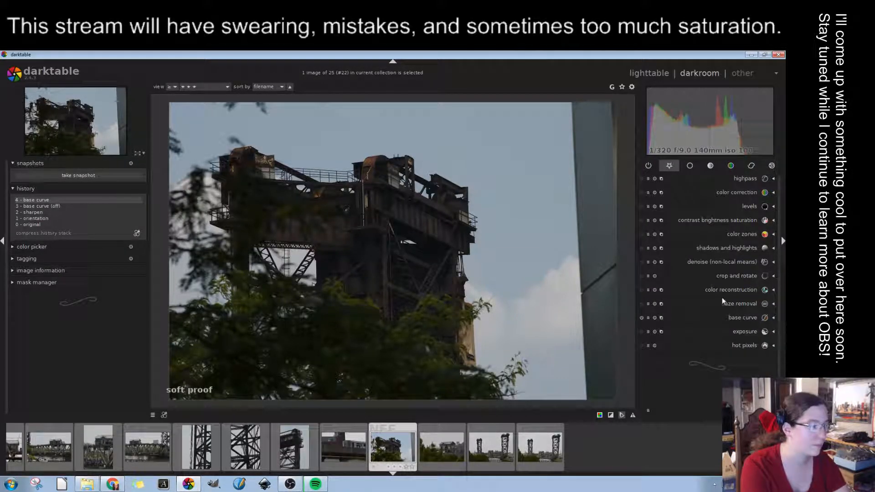
{"action": "left_click", "coordinate": [71, 206]}
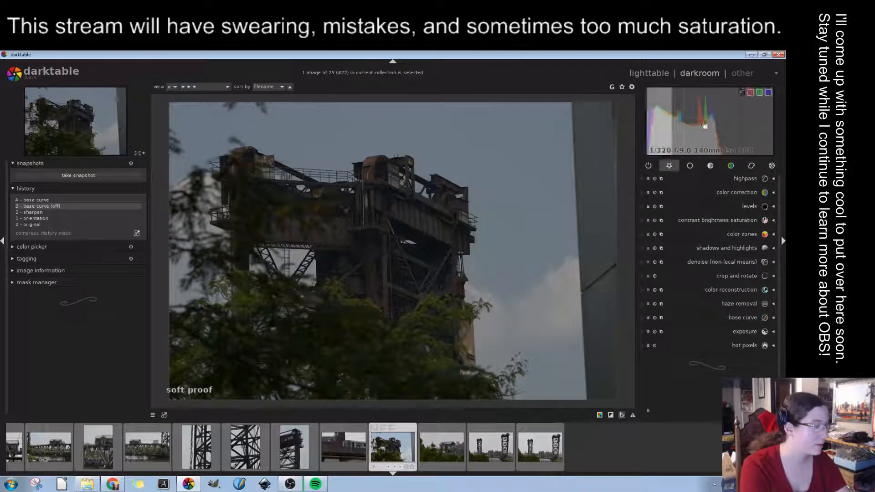
Open the upright close-up of the steel truss tower with vertical cables beside it in the darkroom
{"action": "left_click", "coordinate": [651, 74]}
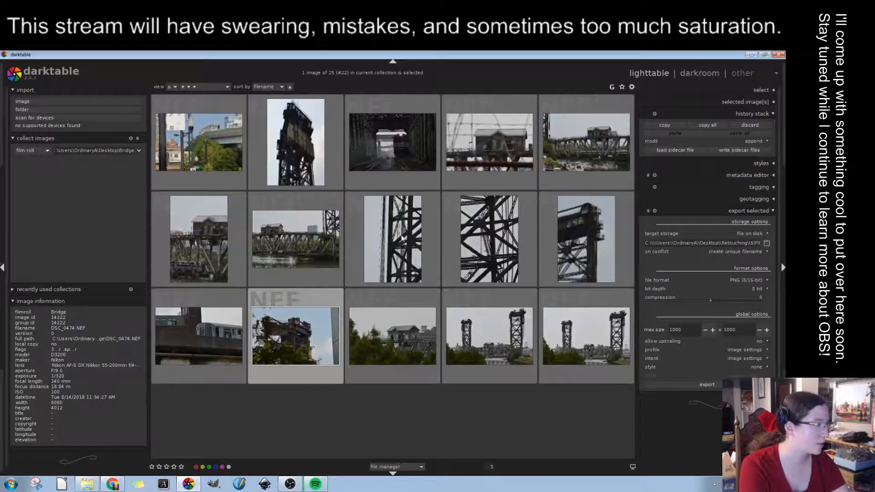
{"action": "left_click", "coordinate": [700, 73]}
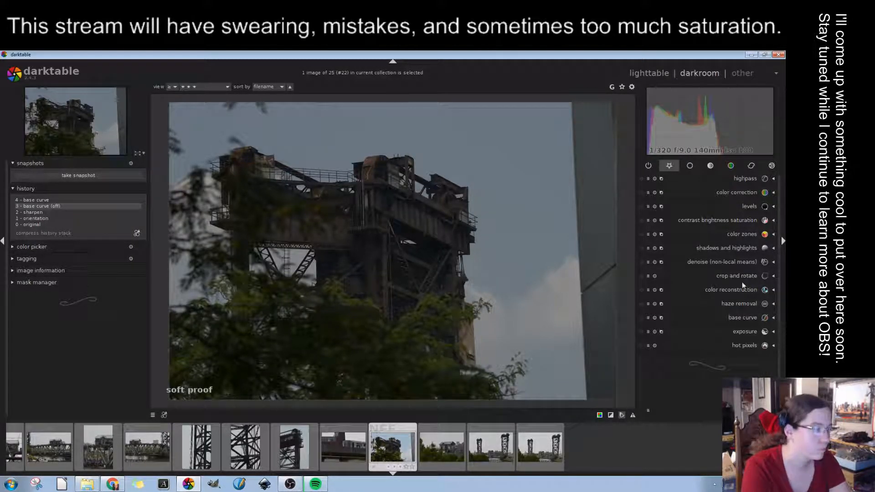
{"action": "scroll", "coordinate": [371, 451], "scroll_direction": "up", "scroll_amount": 8}
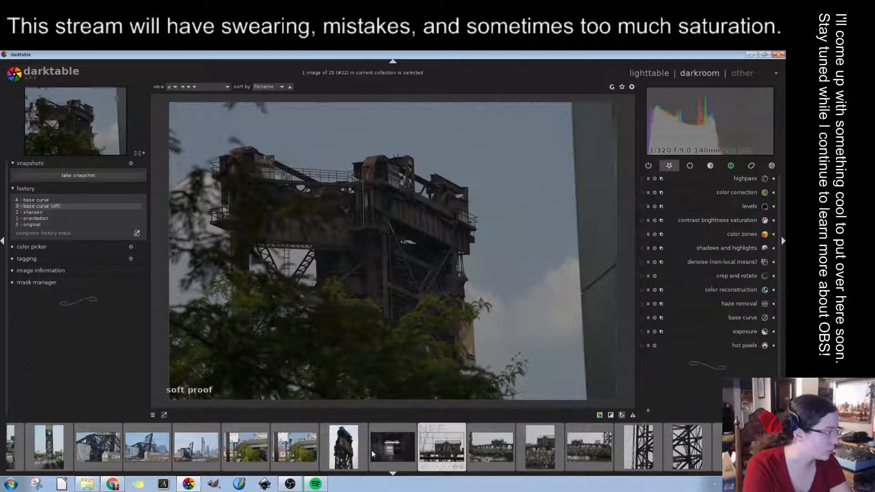
{"action": "scroll", "coordinate": [371, 450], "scroll_direction": "down", "scroll_amount": 3}
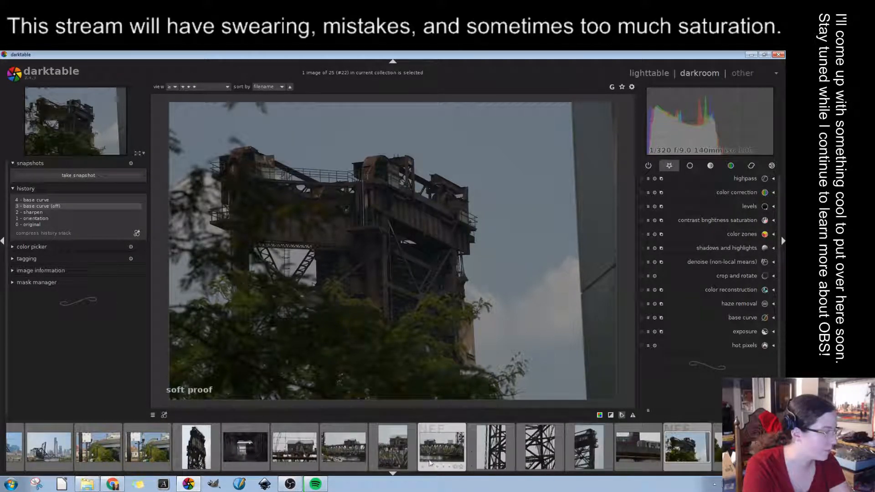
{"action": "left_click", "coordinate": [493, 451]}
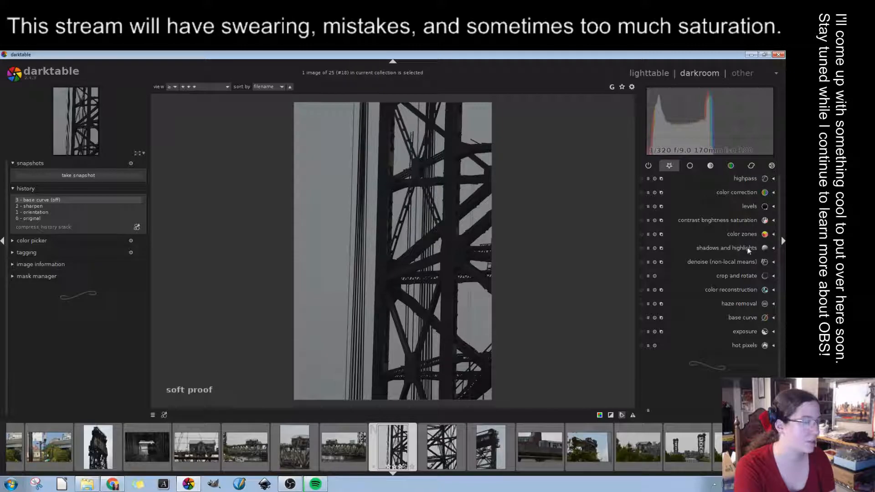
Set the exposure of the truss tower close-up to 1.27 EV
{"action": "left_click", "coordinate": [743, 330]}
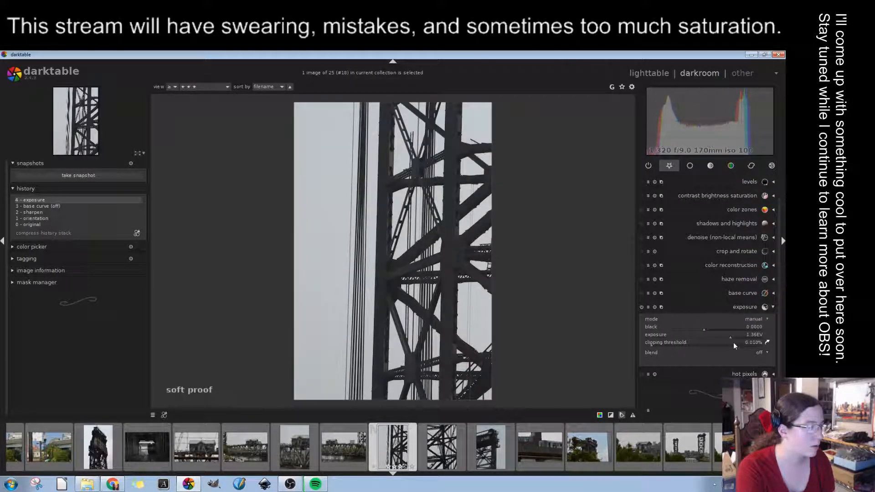
{"action": "left_click_drag", "start_coordinate": [732, 337], "coordinate": [728, 337]}
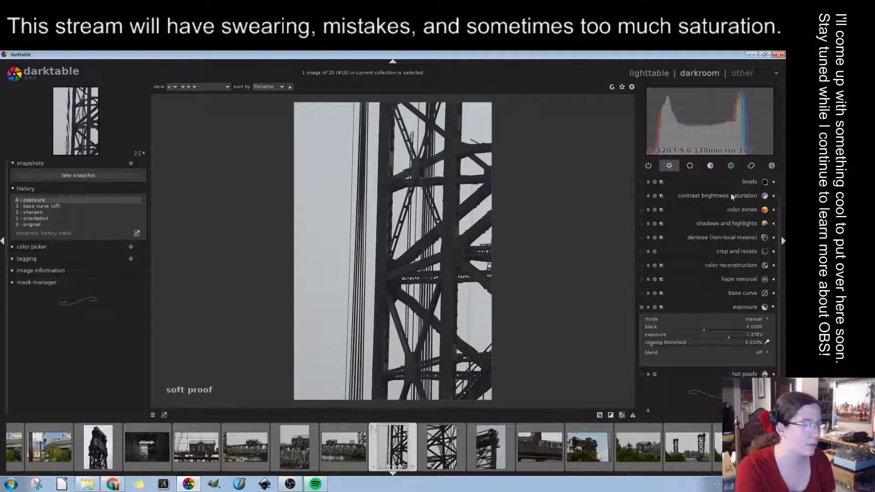
{"action": "left_click", "coordinate": [751, 308]}
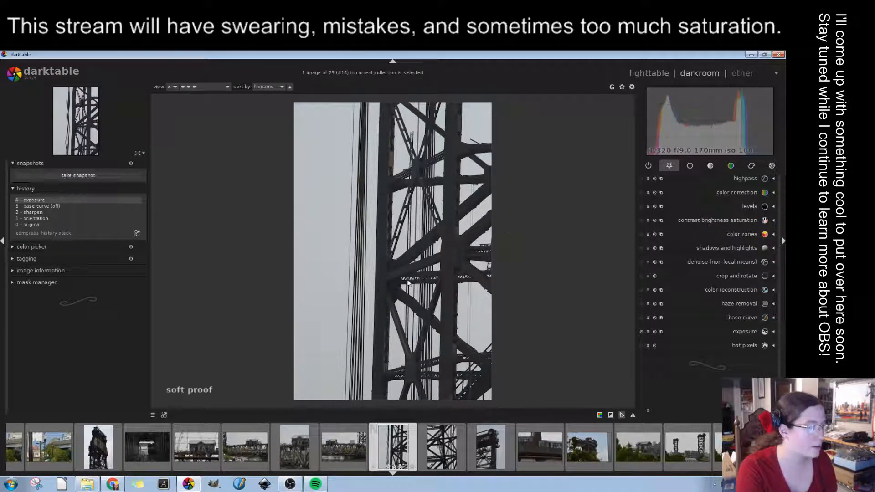
Look at several earlier bridge photos in the film roll, including the railway track views, and return to the truss tower close-up
{"action": "scroll", "coordinate": [269, 437], "scroll_direction": "up", "scroll_amount": 13}
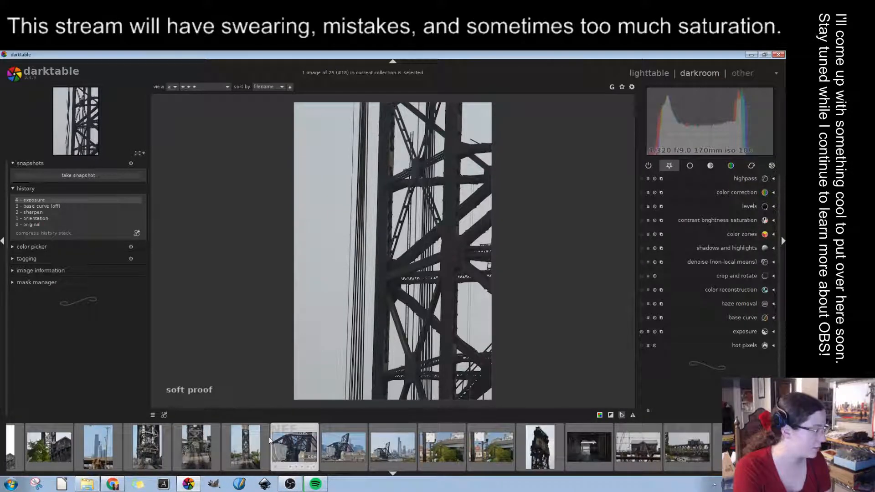
{"action": "left_click", "coordinate": [244, 447]}
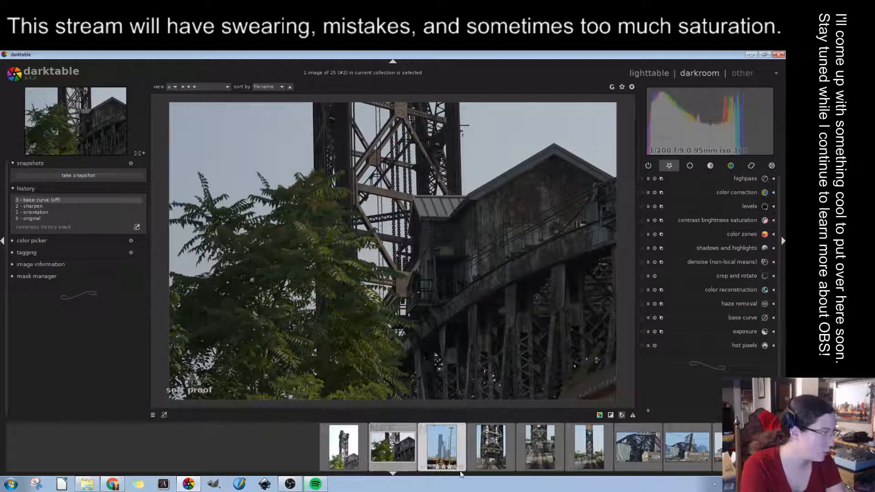
{"action": "left_click", "coordinate": [493, 461]}
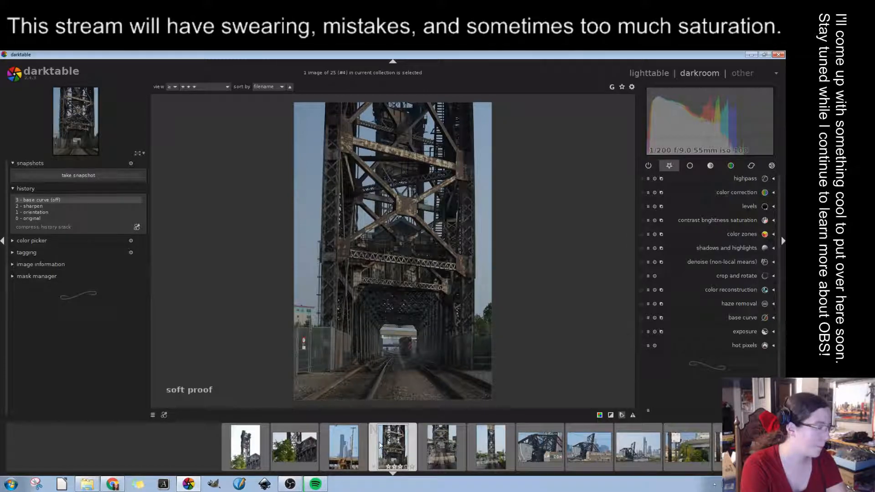
{"action": "left_click", "coordinate": [445, 443]}
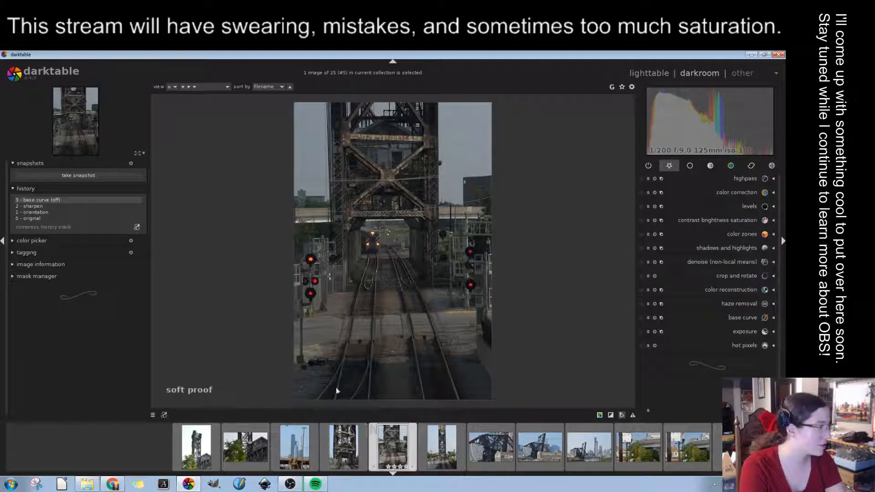
{"action": "scroll", "coordinate": [507, 456], "scroll_direction": "down", "scroll_amount": 5}
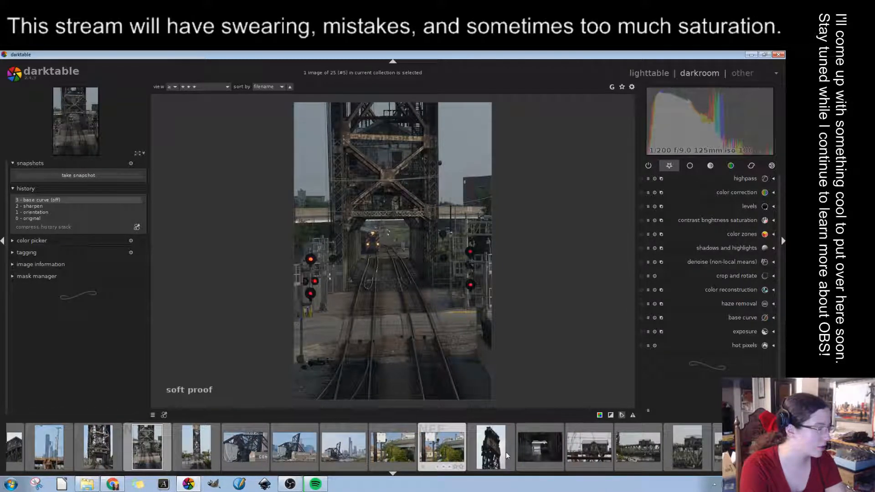
{"action": "scroll", "coordinate": [507, 456], "scroll_direction": "down", "scroll_amount": 4}
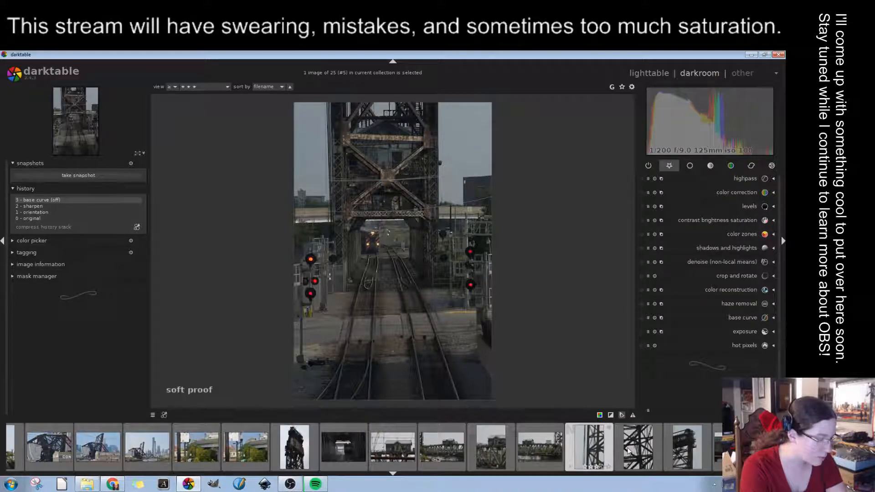
{"action": "left_click", "coordinate": [590, 447]}
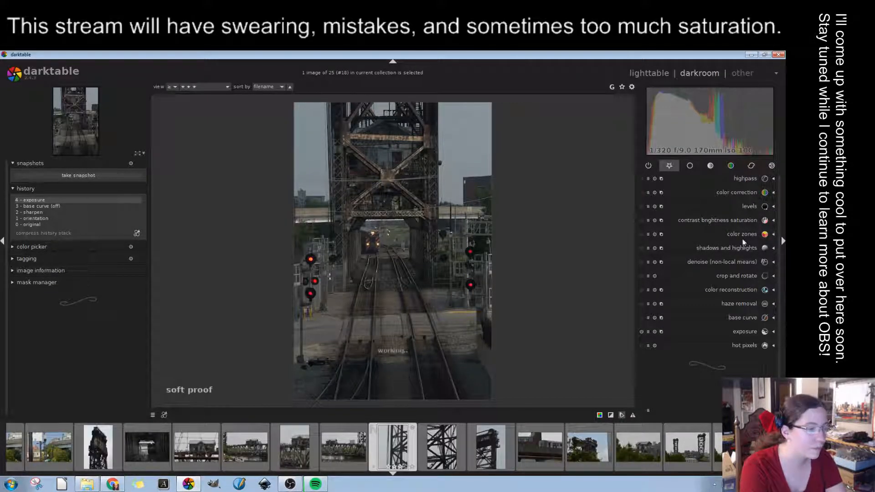
Straighten the truss tower close-up by rotating it 1.66° with automatic cropping left on
{"action": "left_click", "coordinate": [744, 275]}
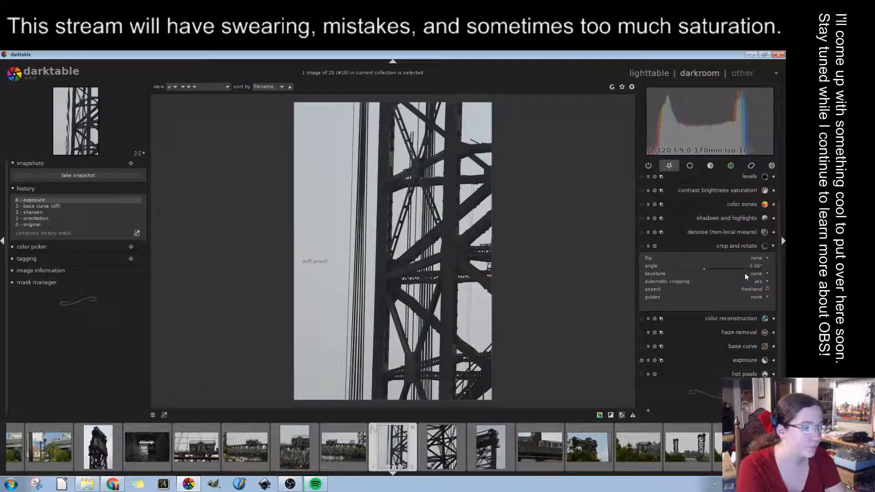
{"action": "left_click", "coordinate": [705, 267]}
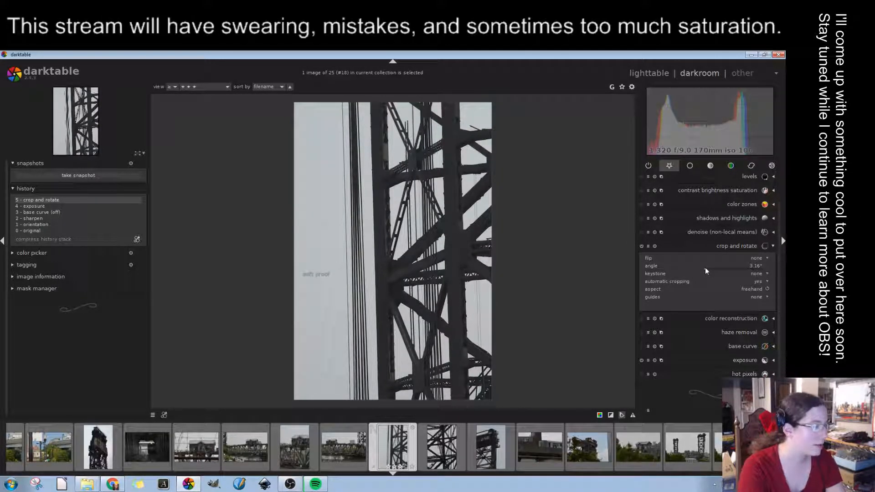
{"action": "scroll", "coordinate": [705, 271], "scroll_direction": "down", "scroll_amount": 1}
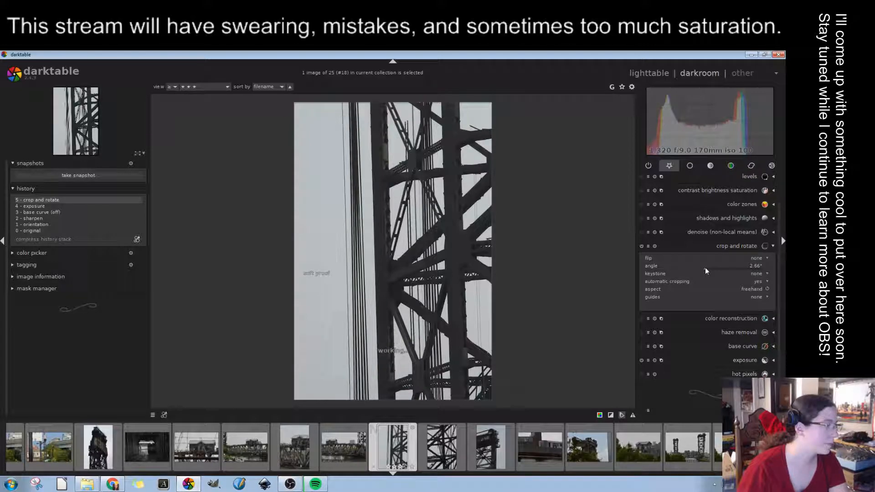
{"action": "scroll", "coordinate": [705, 271], "scroll_direction": "down", "scroll_amount": 1}
{"action": "scroll", "coordinate": [705, 271], "scroll_direction": "down", "scroll_amount": 1}
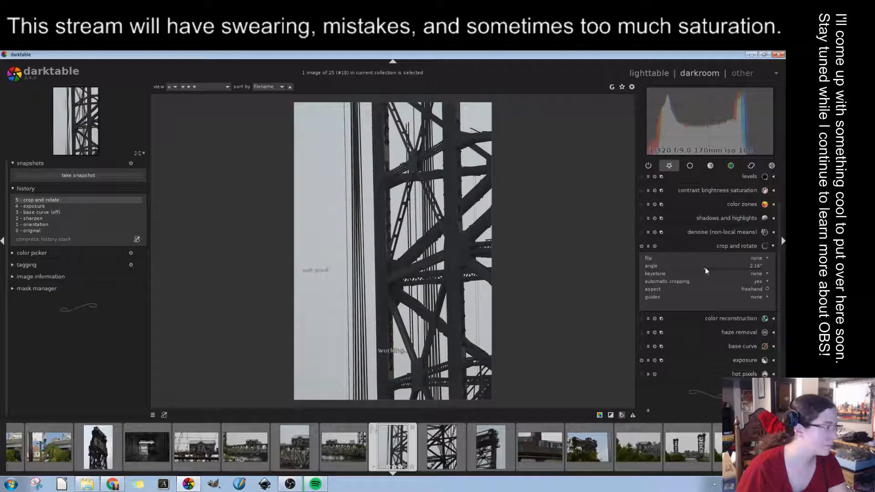
{"action": "scroll", "coordinate": [705, 269], "scroll_direction": "down", "scroll_amount": 2}
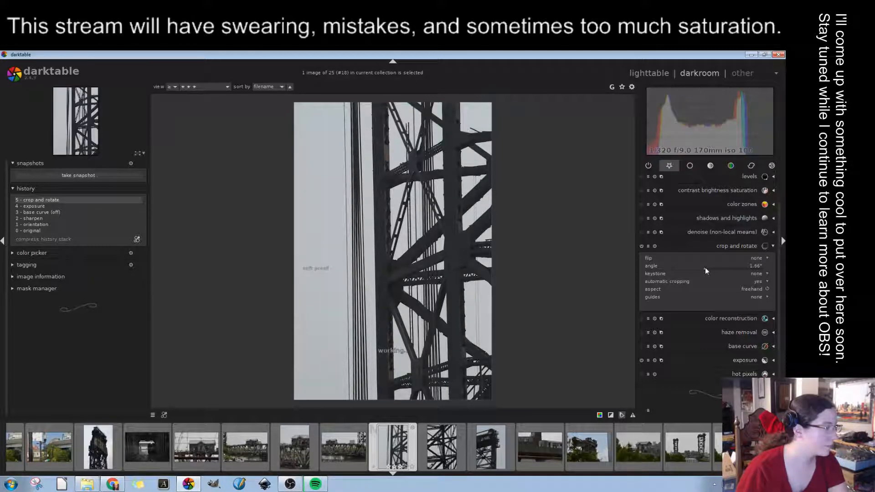
{"action": "scroll", "coordinate": [705, 270], "scroll_direction": "down", "scroll_amount": 2}
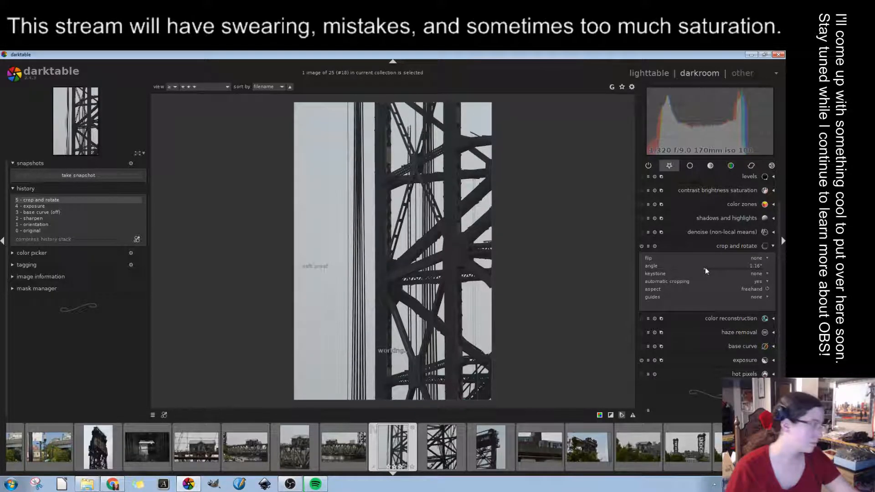
{"action": "scroll", "coordinate": [705, 271], "scroll_direction": "up", "scroll_amount": 1}
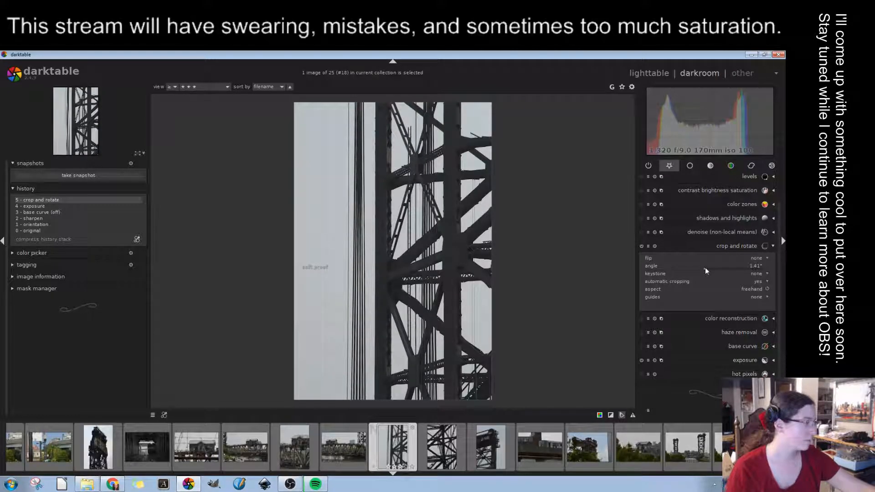
{"action": "key", "text": "Right"}
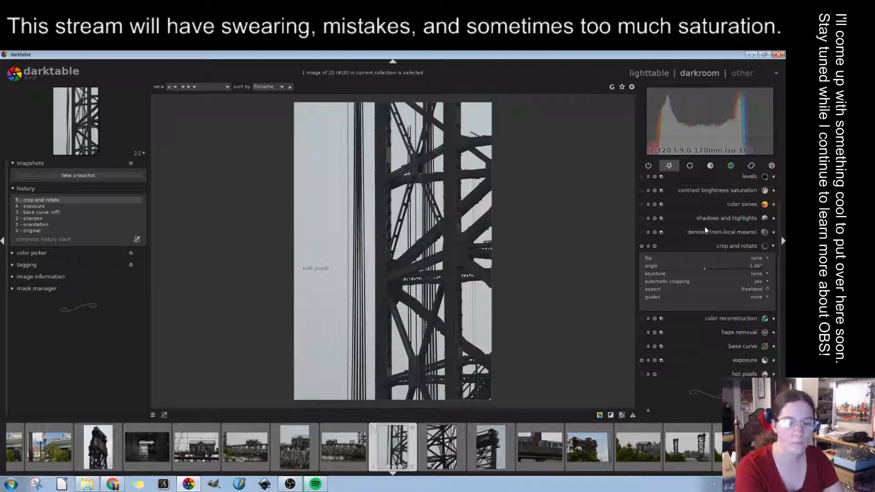
{"action": "left_click", "coordinate": [739, 332]}
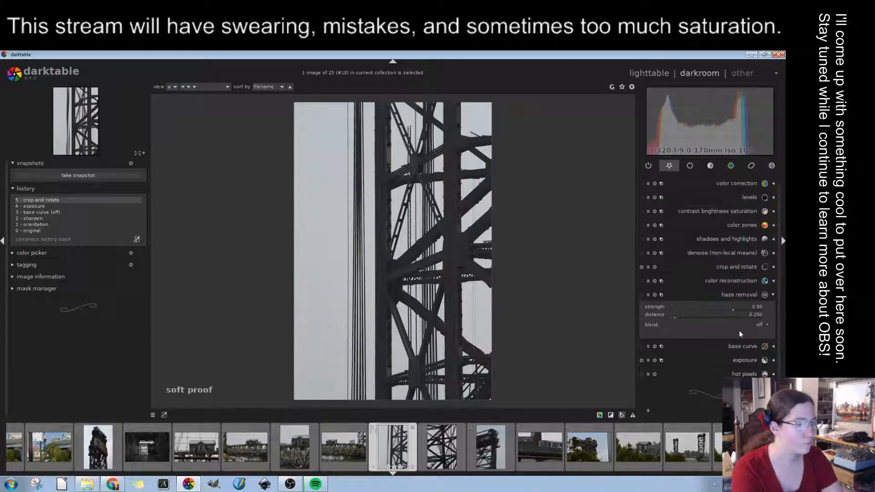
{"action": "left_click", "coordinate": [738, 297]}
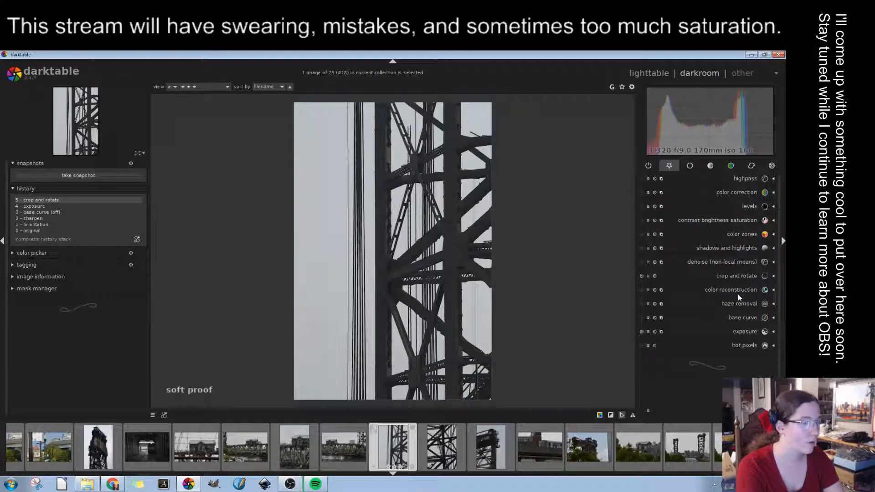
{"action": "left_click", "coordinate": [747, 221]}
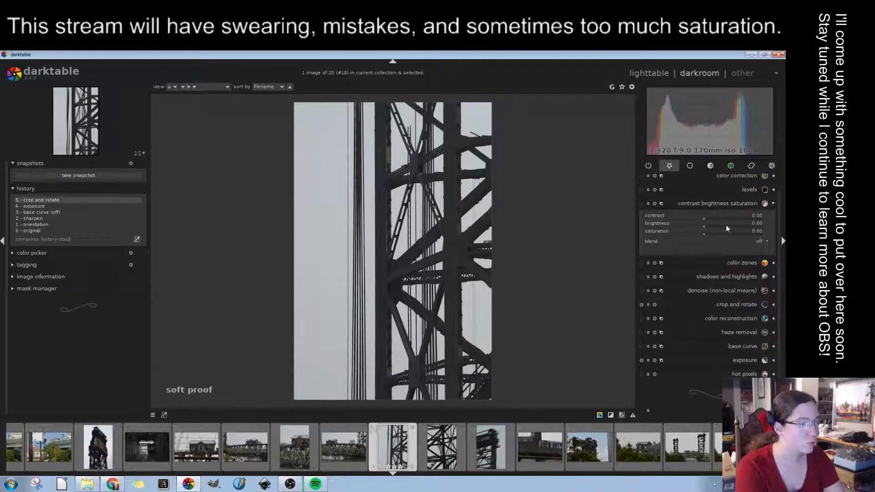
{"action": "left_click", "coordinate": [743, 203]}
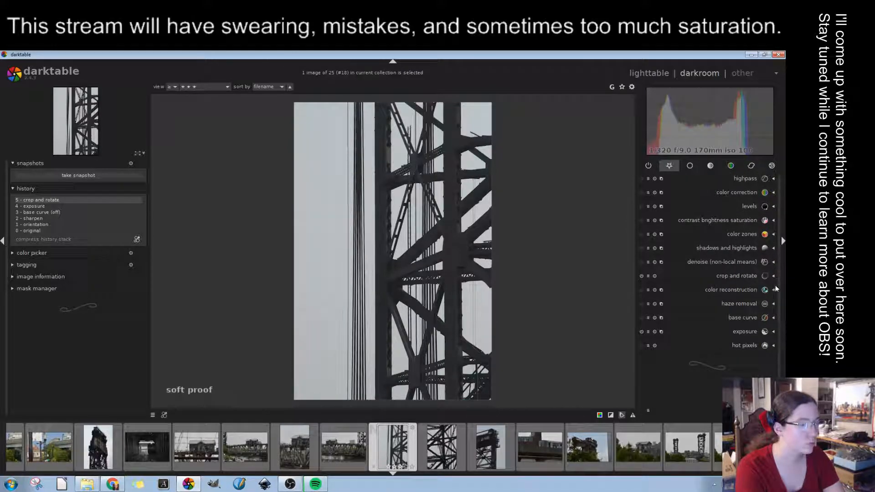
Raise the truss tower photo's exposure to 1.74 EV and its contrast to 0.18
{"action": "left_click", "coordinate": [738, 326]}
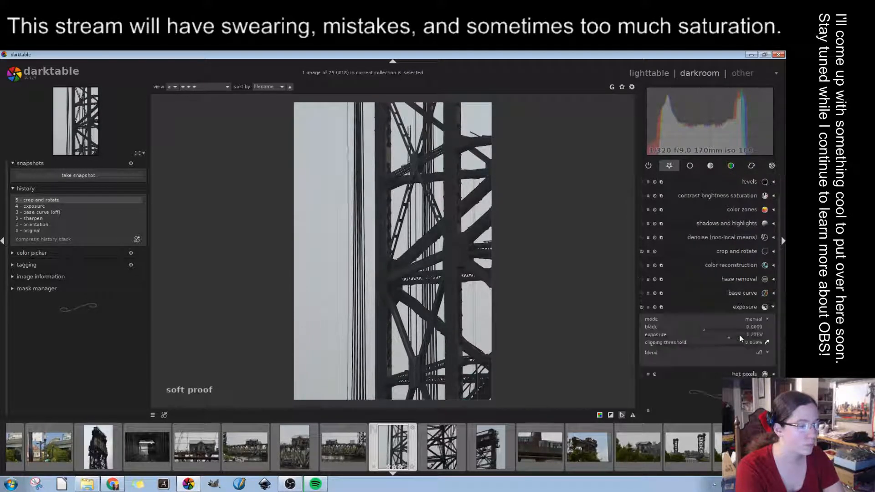
{"action": "left_click", "coordinate": [737, 337]}
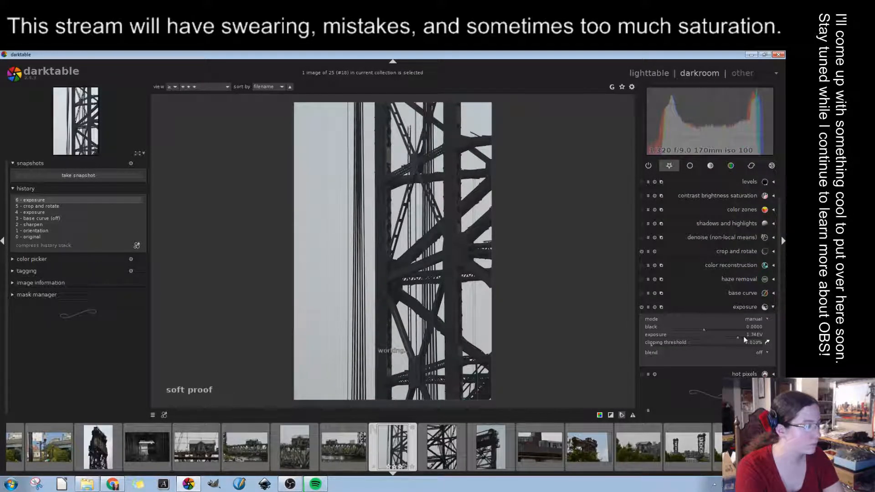
{"action": "left_click", "coordinate": [721, 196]}
{"action": "left_click", "coordinate": [711, 217]}
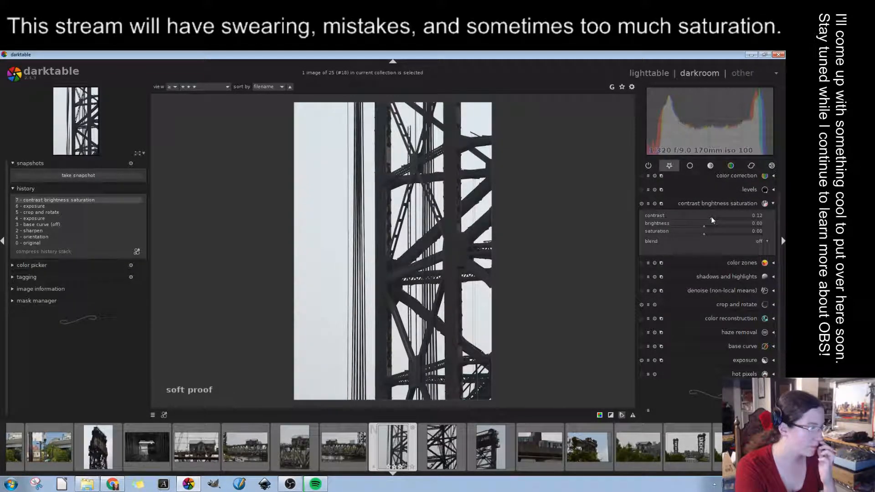
{"action": "left_click", "coordinate": [715, 217]}
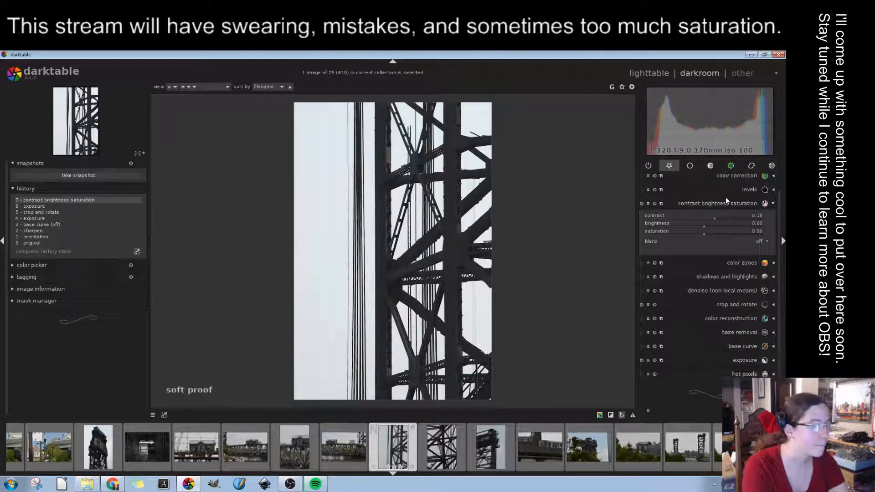
Try boosting the blues in the color zones saturation curve, and revert to the contrast brightness saturation history state
{"action": "left_click", "coordinate": [750, 261]}
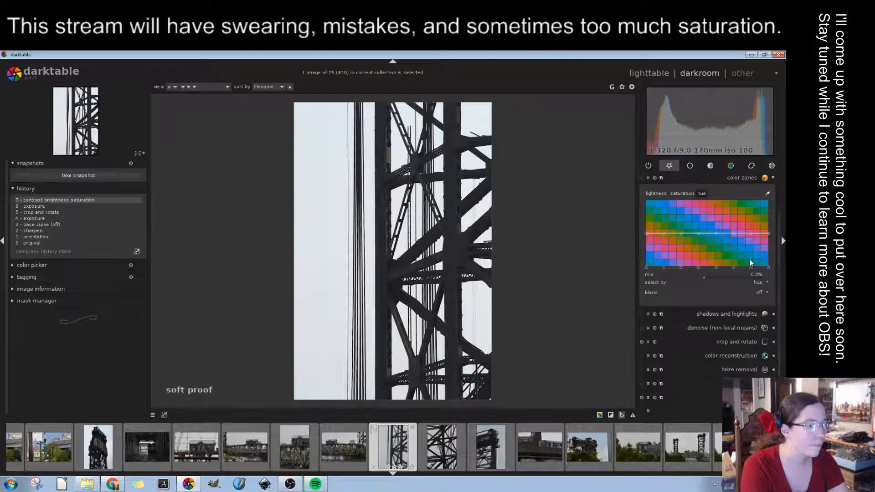
{"action": "left_click", "coordinate": [675, 193]}
{"action": "left_click_drag", "start_coordinate": [734, 228], "coordinate": [732, 220]}
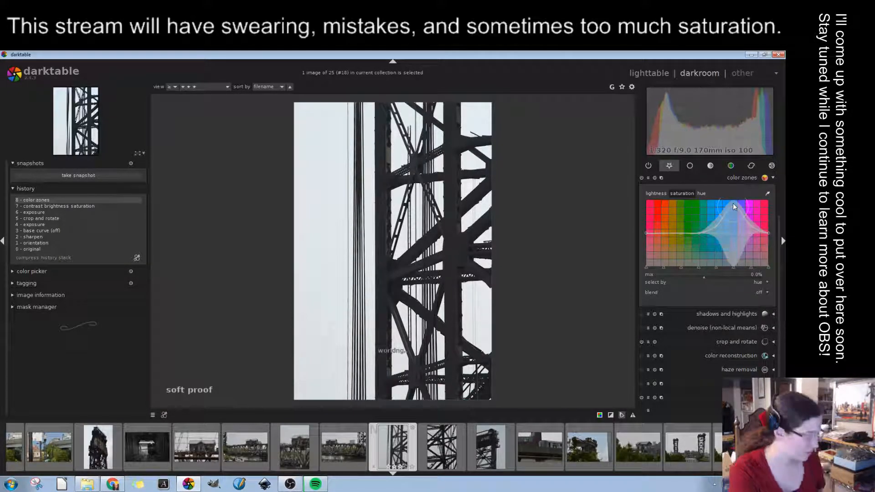
{"action": "left_click", "coordinate": [58, 204]}
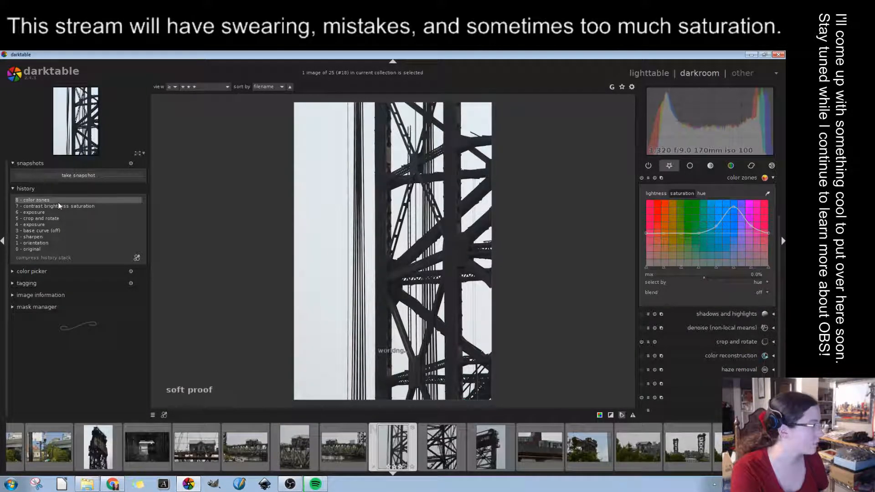
Tint the photo's highlights slightly blue with color correction, leaving its saturation at 1.00
{"action": "left_click", "coordinate": [704, 180]}
{"action": "left_click", "coordinate": [742, 192]}
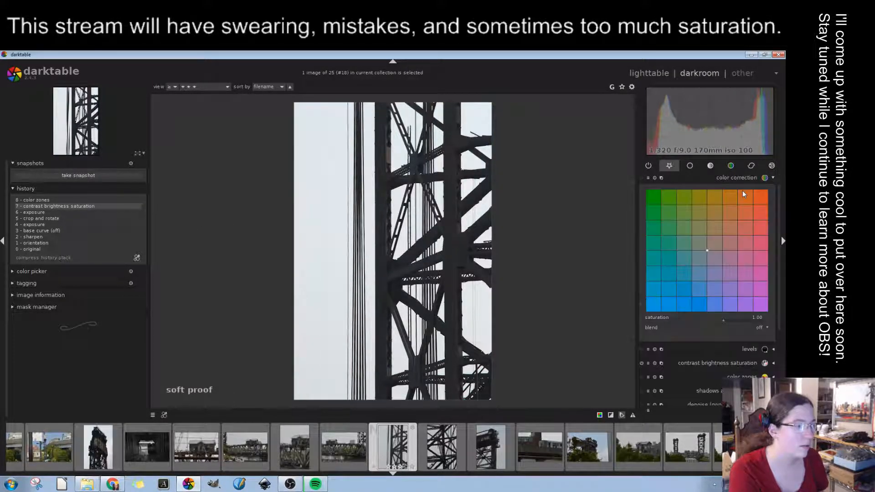
{"action": "left_click_drag", "start_coordinate": [707, 250], "coordinate": [693, 276]}
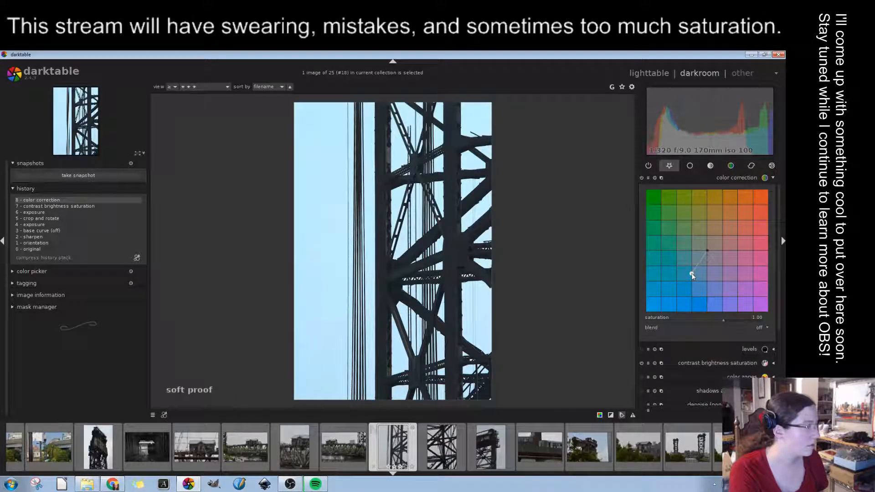
{"action": "left_click_drag", "start_coordinate": [691, 273], "coordinate": [702, 262]}
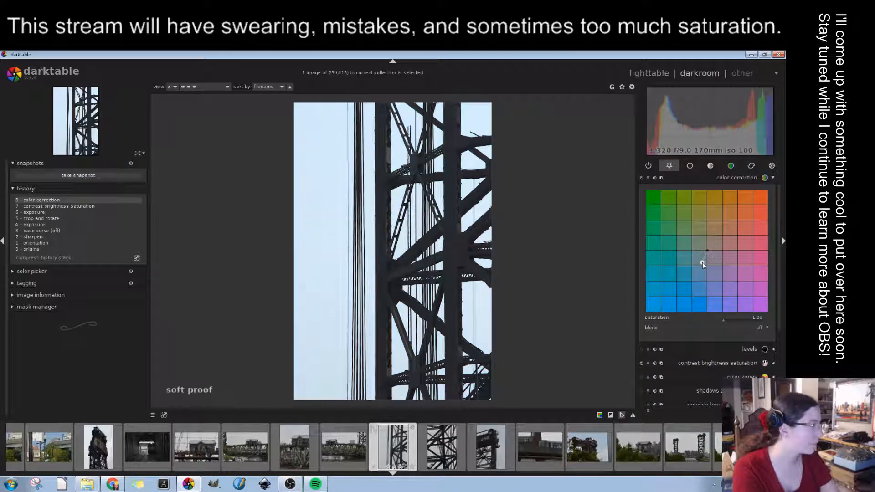
{"action": "left_click_drag", "start_coordinate": [702, 262], "coordinate": [700, 263]}
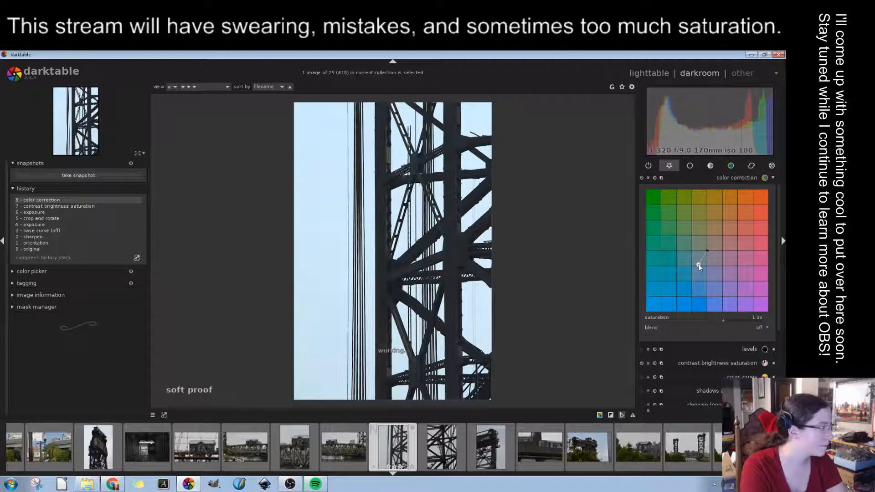
Warm the shadows slightly toward orange with color correction, and close the module
{"action": "left_click_drag", "start_coordinate": [708, 249], "coordinate": [713, 246]}
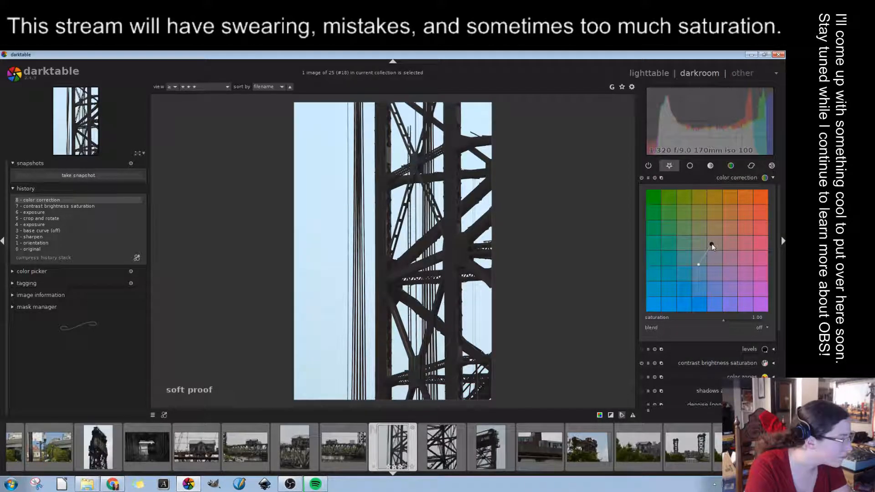
{"action": "left_click_drag", "start_coordinate": [712, 245], "coordinate": [714, 243]}
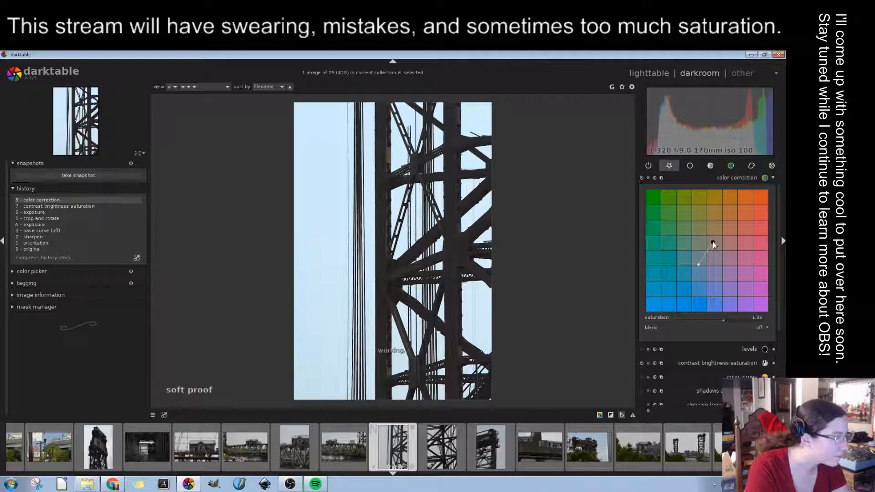
{"action": "left_click", "coordinate": [743, 178]}
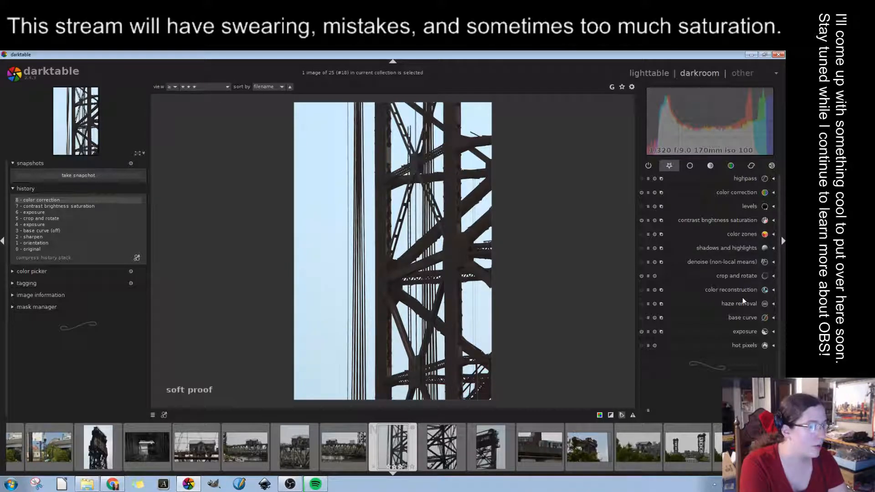
{"action": "left_click", "coordinate": [745, 192]}
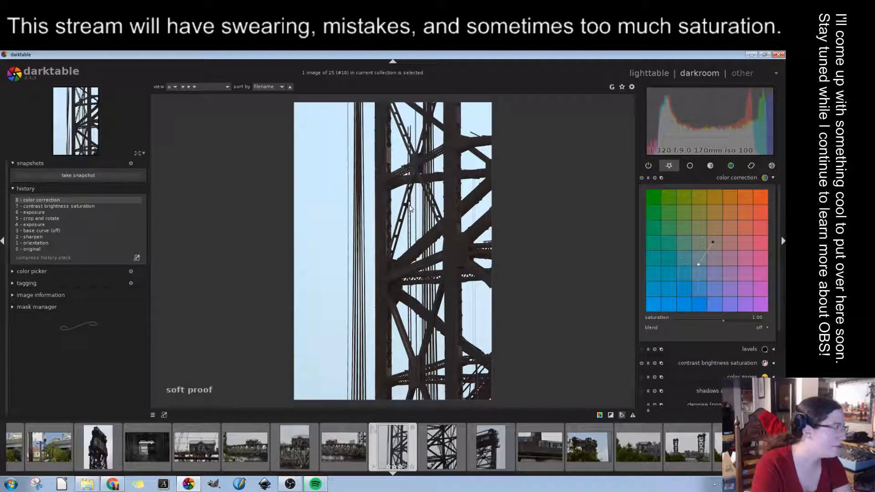
{"action": "left_click", "coordinate": [708, 176]}
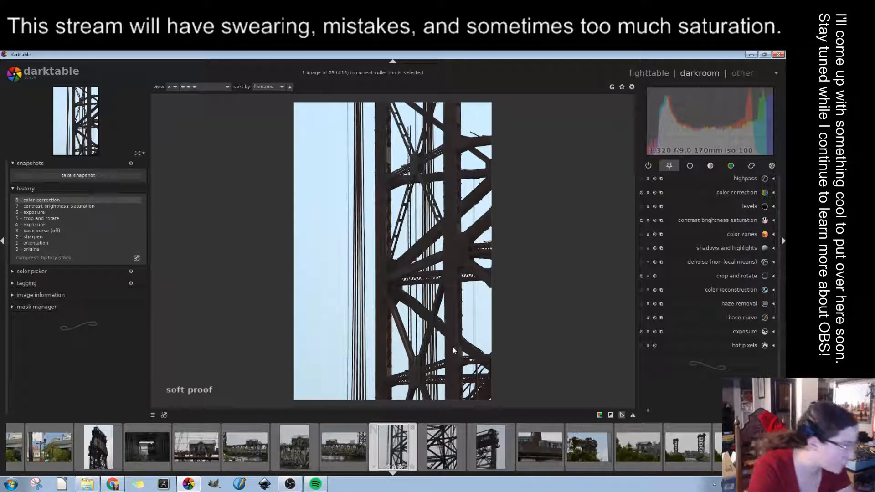
{"action": "left_click", "coordinate": [740, 248]}
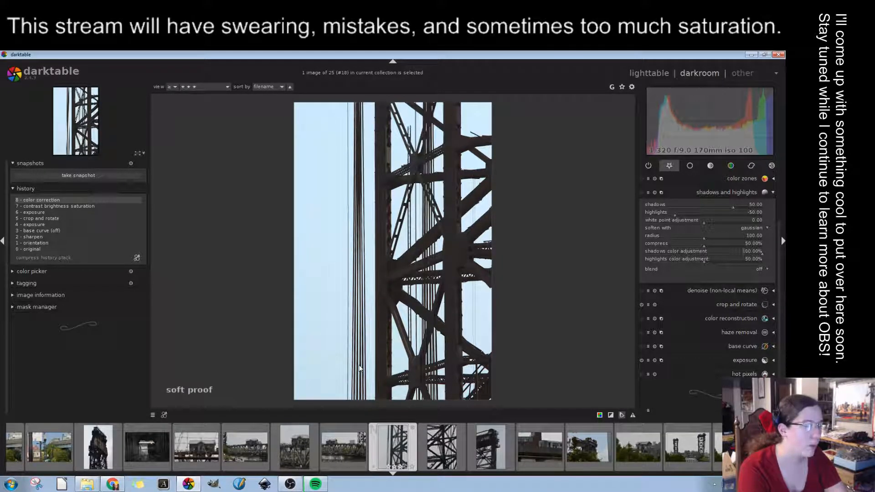
{"action": "left_click", "coordinate": [746, 196]}
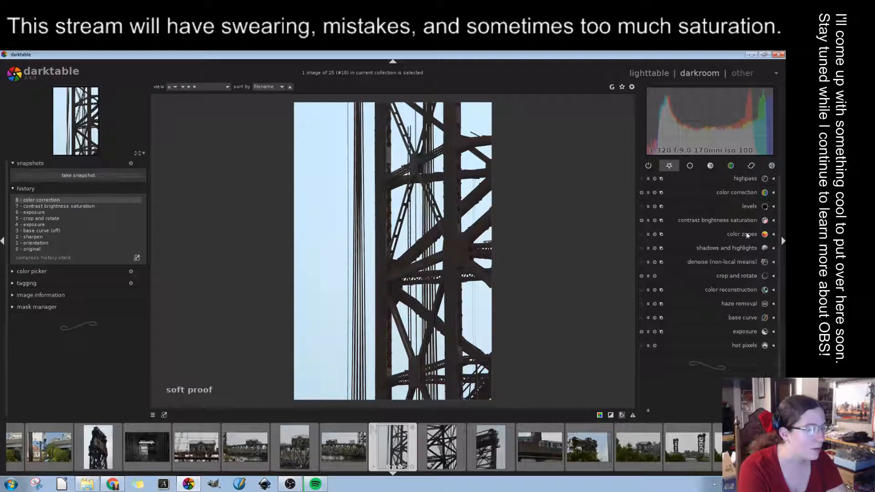
{"action": "left_click", "coordinate": [751, 165]}
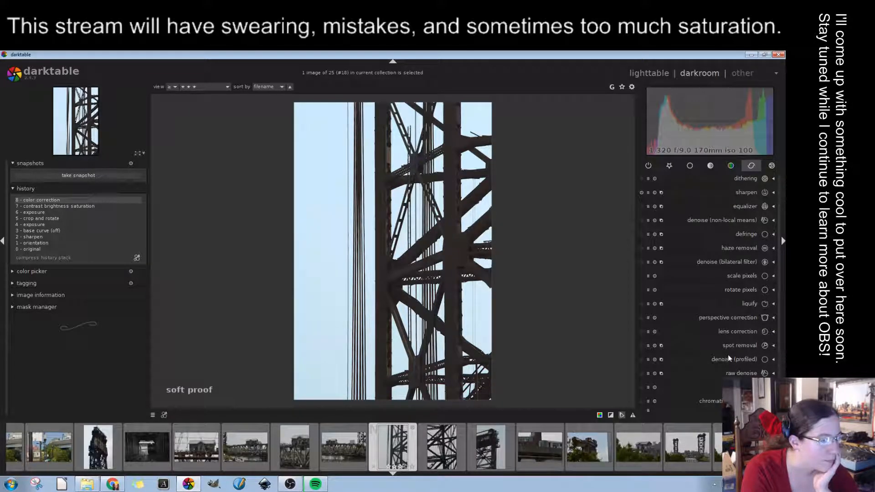
{"action": "left_click", "coordinate": [731, 166]}
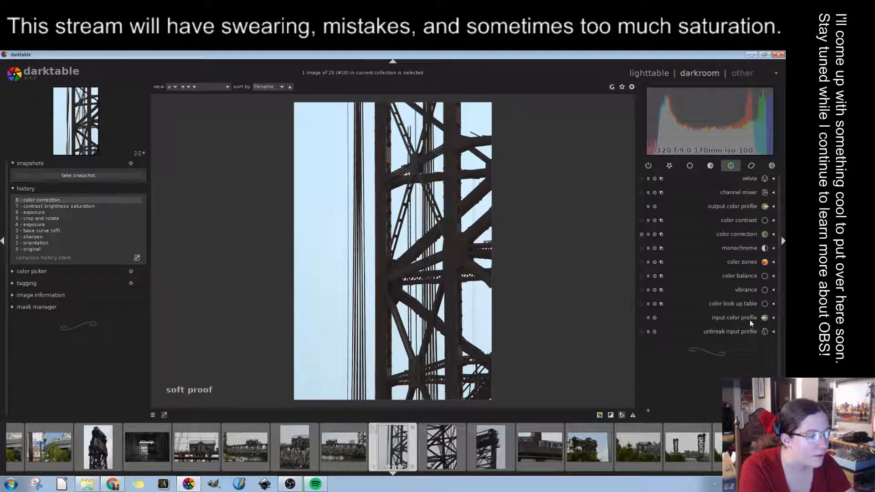
{"action": "left_click", "coordinate": [752, 166]}
{"action": "scroll", "coordinate": [779, 304], "scroll_direction": "down", "scroll_amount": 2}
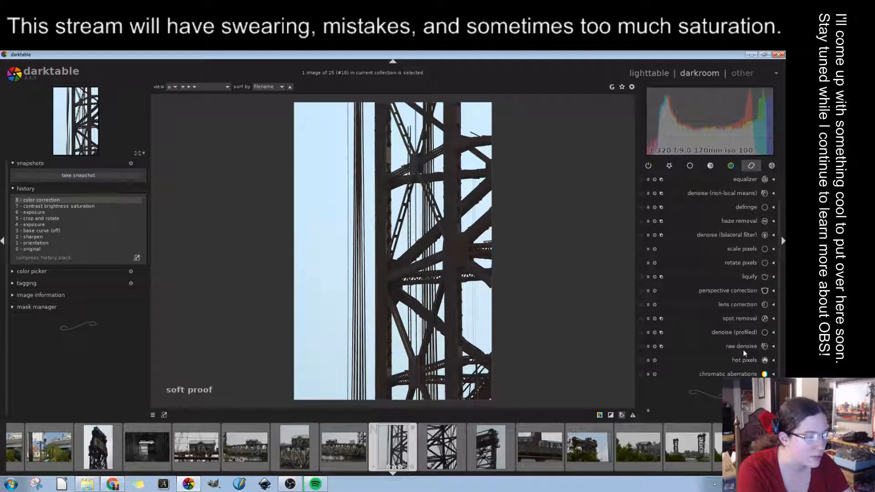
{"action": "left_click_drag", "start_coordinate": [779, 307], "coordinate": [778, 240]}
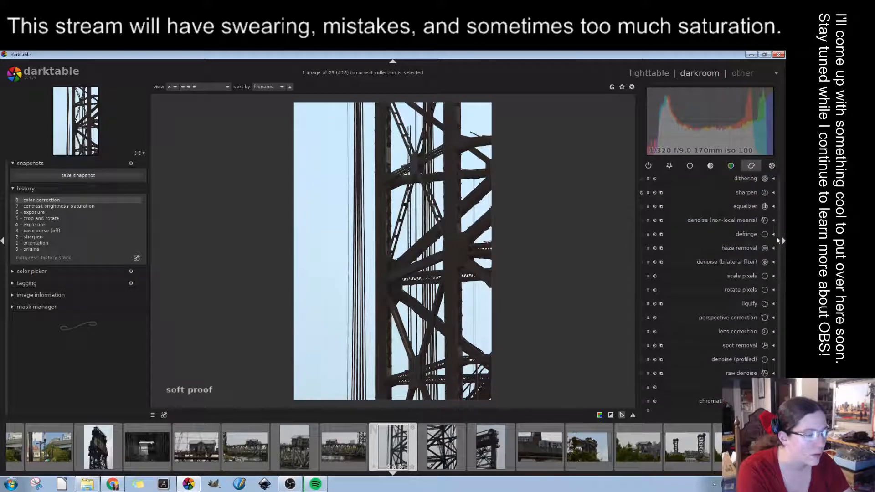
Apply a global tonemap to the truss tower photo with the drago operator and a bias of 1.00
{"action": "left_click", "coordinate": [711, 167]}
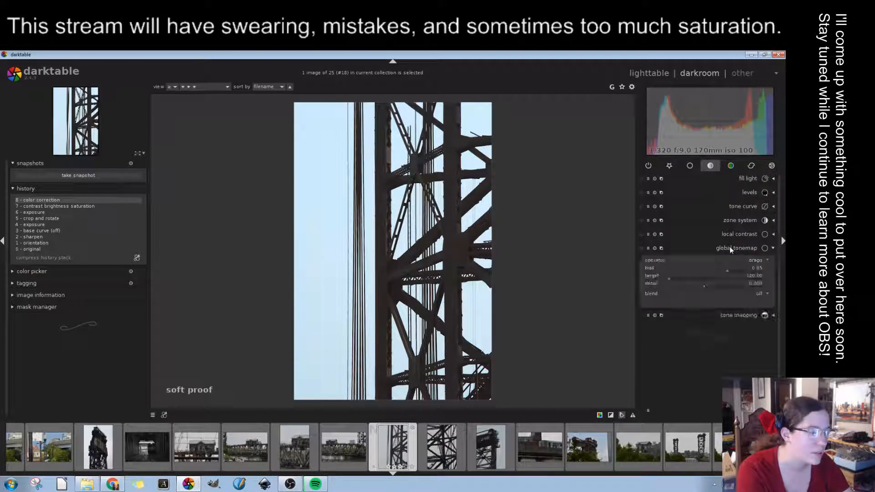
{"action": "left_click", "coordinate": [726, 269]}
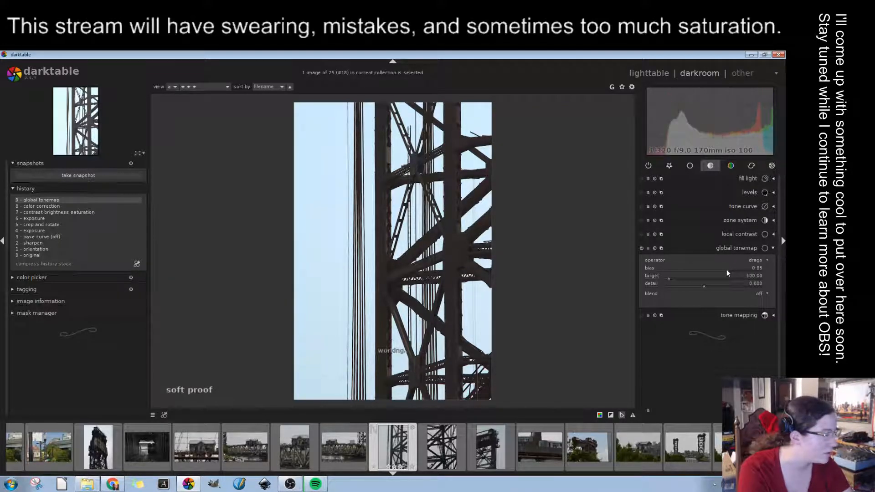
{"action": "left_click_drag", "start_coordinate": [727, 270], "coordinate": [676, 271]}
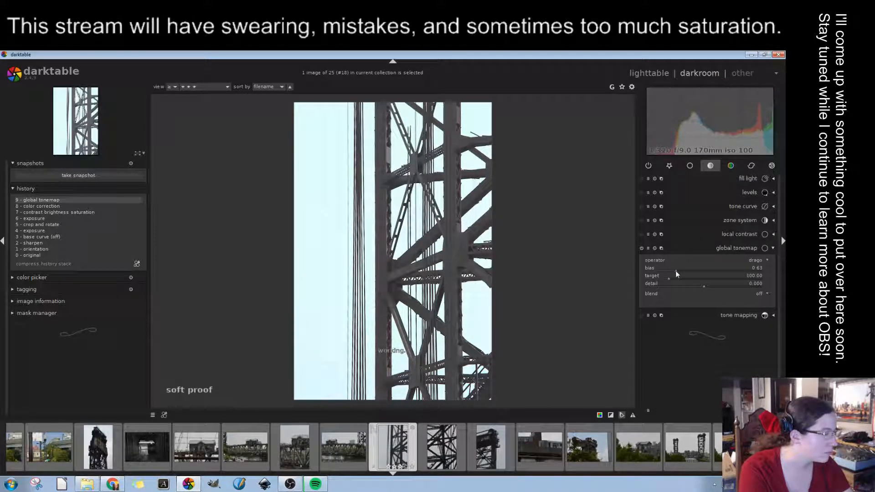
{"action": "left_click_drag", "start_coordinate": [675, 271], "coordinate": [746, 271]}
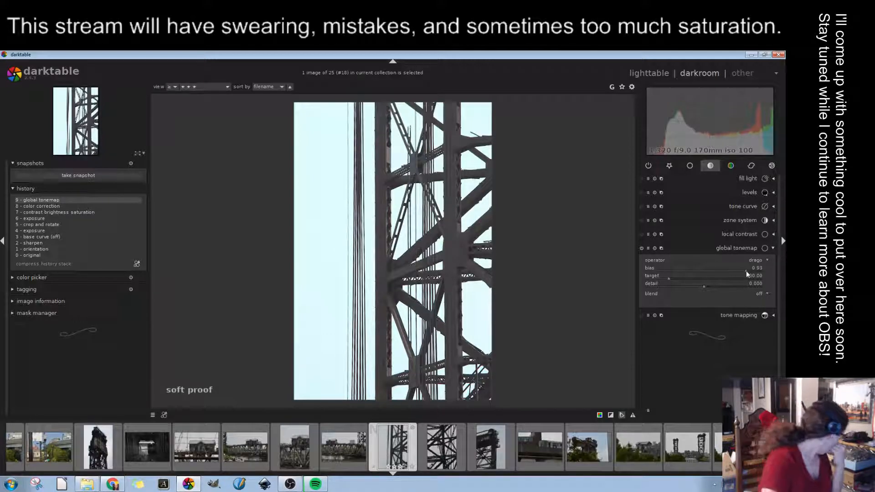
{"action": "left_click_drag", "start_coordinate": [746, 270], "coordinate": [762, 274]}
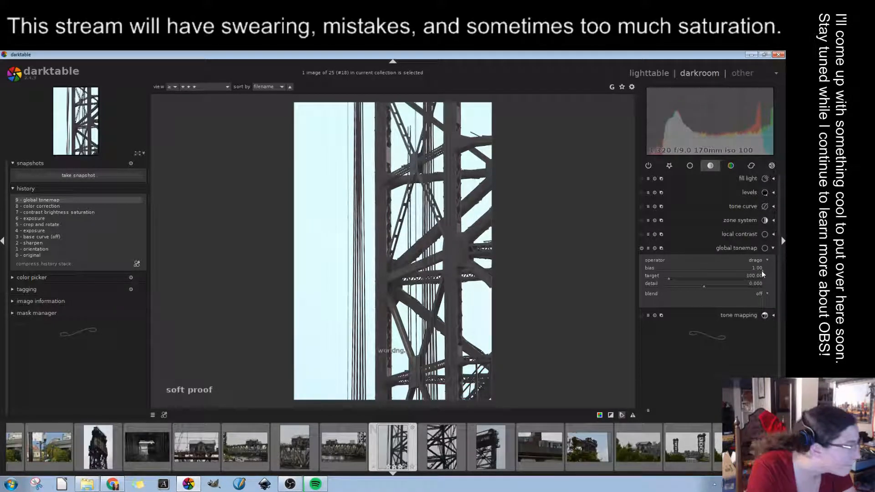
Lower the global tonemap's target slightly below 100 and raise its detail to 0.796
{"action": "scroll", "coordinate": [429, 246], "scroll_direction": "up", "scroll_amount": 2}
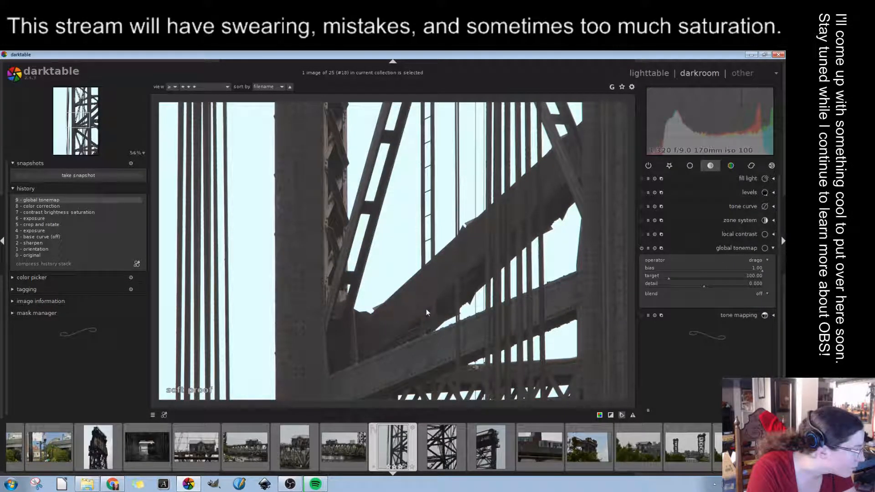
{"action": "mouse_move", "coordinate": [671, 278]}
{"action": "left_mouse_down"}
{"action": "mouse_move", "coordinate": [660, 280]}
{"action": "mouse_move", "coordinate": [667, 277]}
{"action": "left_mouse_up"}
{"action": "left_click", "coordinate": [702, 287]}
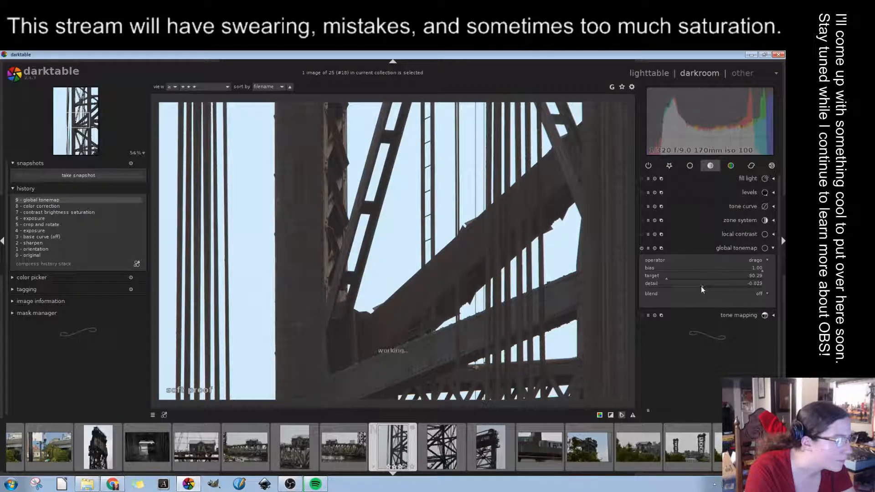
{"action": "left_click_drag", "start_coordinate": [701, 287], "coordinate": [746, 291]}
{"action": "scroll", "coordinate": [493, 318], "scroll_direction": "down", "scroll_amount": 4}
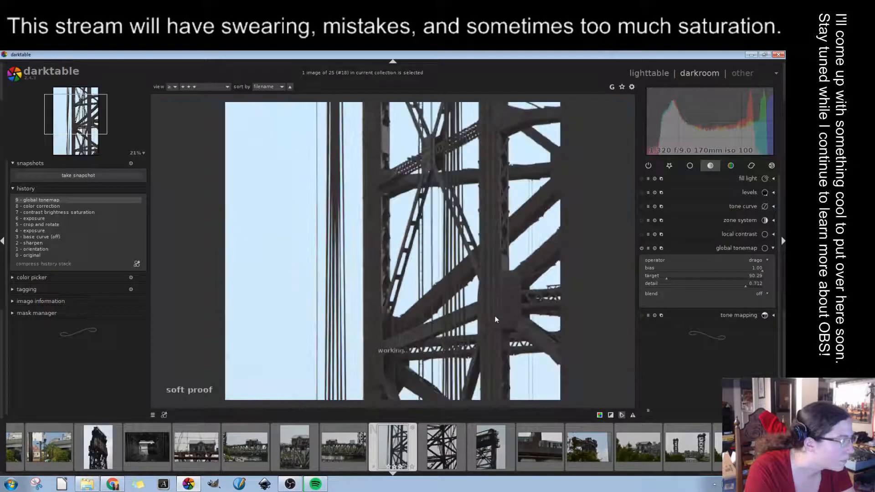
{"action": "scroll", "coordinate": [495, 316], "scroll_direction": "down", "scroll_amount": 1}
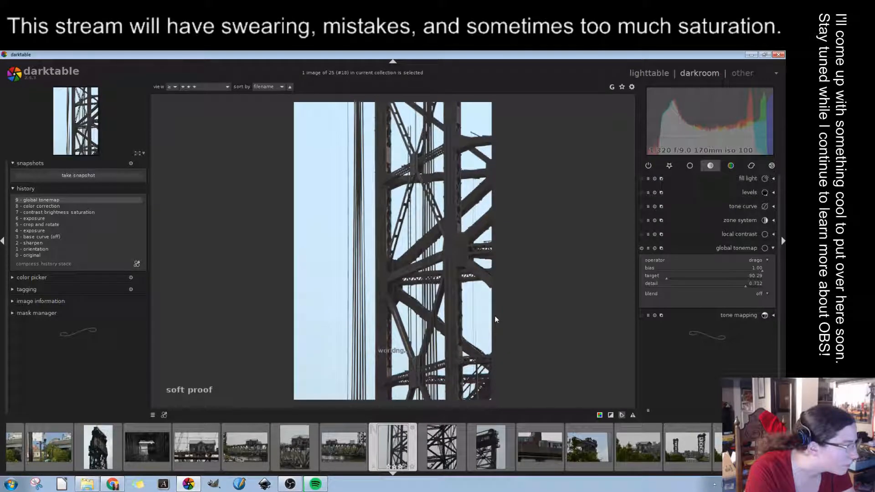
{"action": "left_click", "coordinate": [747, 288]}
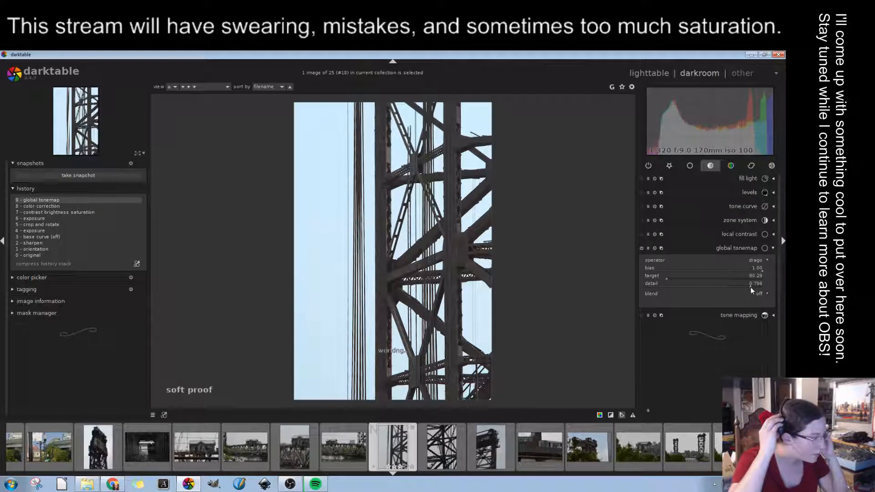
Open the color zones module on its saturation curve for the truss tower photo
{"action": "scroll", "coordinate": [386, 220], "scroll_direction": "up", "scroll_amount": 4}
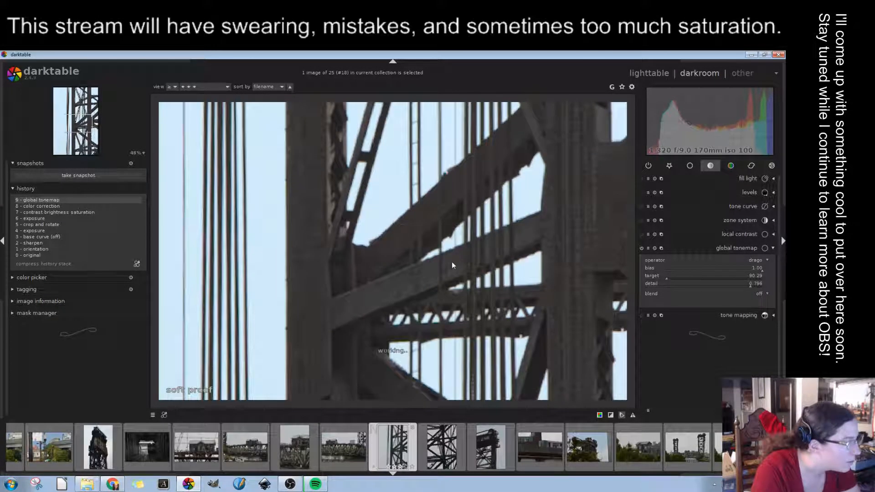
{"action": "scroll", "coordinate": [541, 273], "scroll_direction": "down", "scroll_amount": 1}
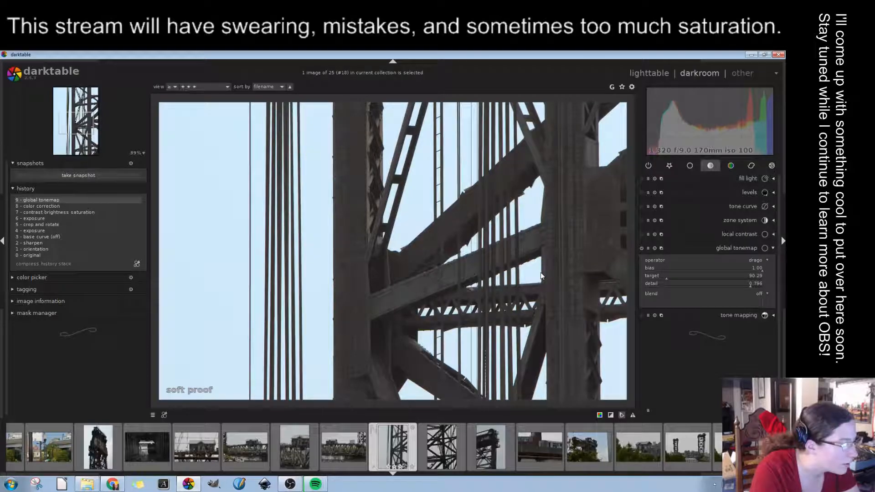
{"action": "scroll", "coordinate": [427, 358], "scroll_direction": "down", "scroll_amount": 1}
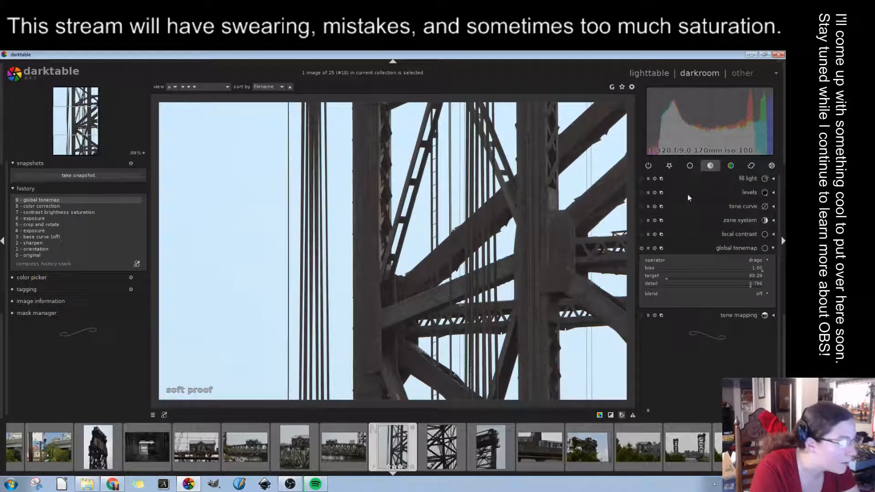
{"action": "scroll", "coordinate": [475, 309], "scroll_direction": "up", "scroll_amount": 1}
{"action": "scroll", "coordinate": [475, 311], "scroll_direction": "up", "scroll_amount": 1}
{"action": "left_click", "coordinate": [731, 166]}
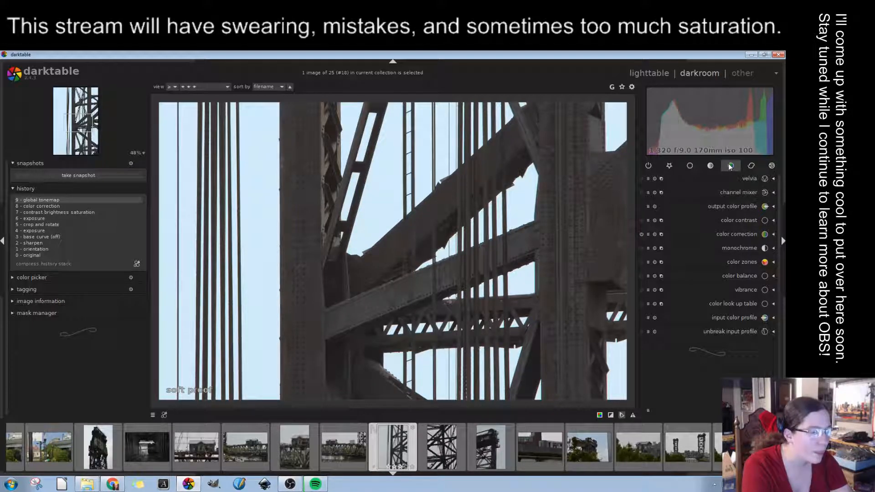
{"action": "left_click", "coordinate": [738, 262]}
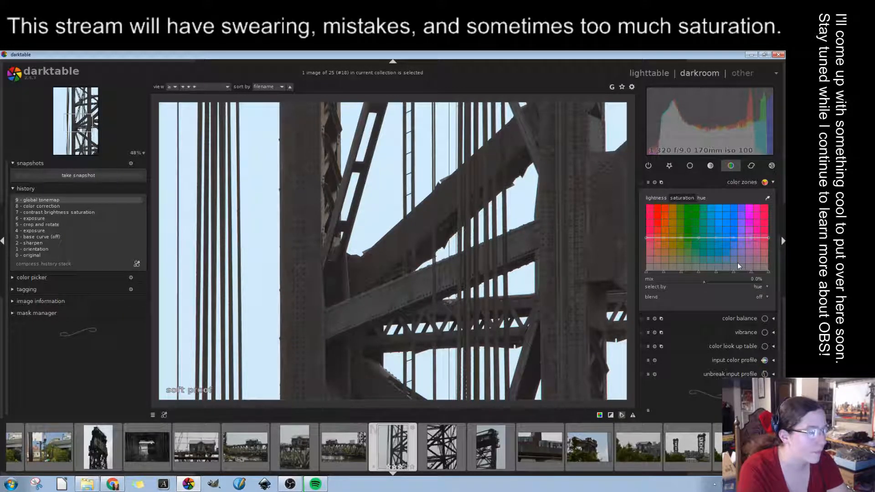
Try raising the red saturation slightly in color zones, and revert the photo to its global tonemap history state
{"action": "left_click_drag", "start_coordinate": [734, 238], "coordinate": [734, 221]}
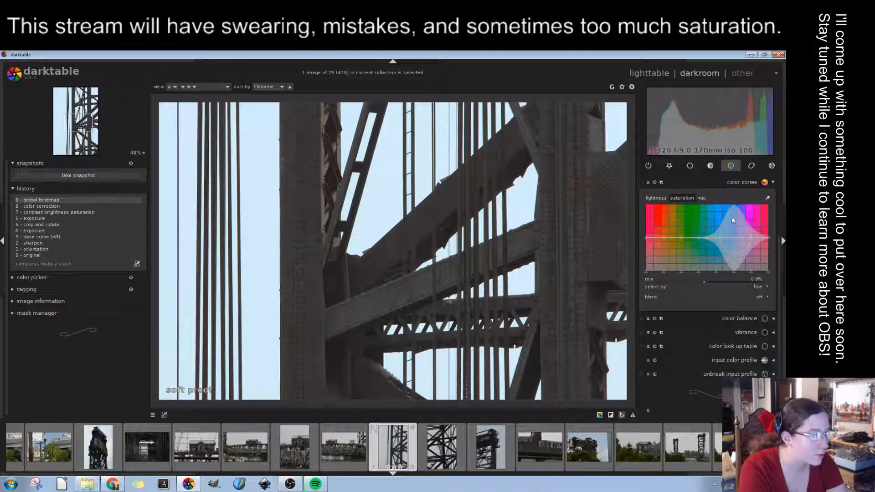
{"action": "left_click", "coordinate": [646, 237]}
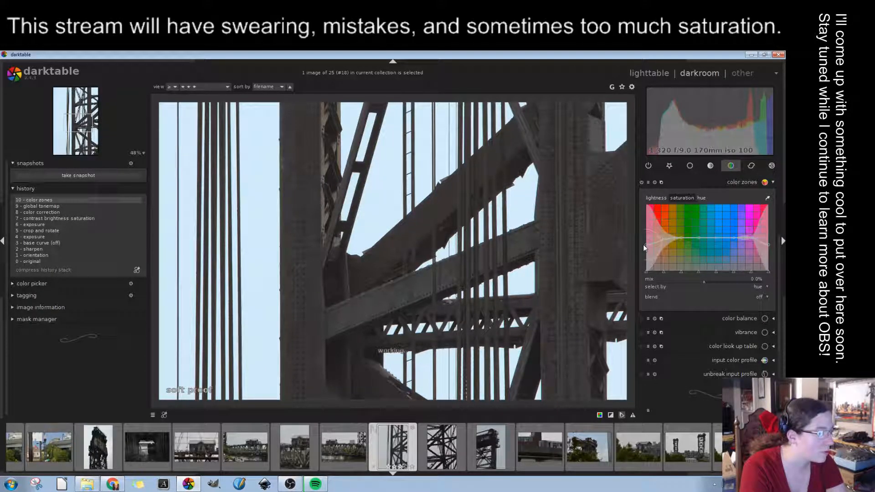
{"action": "left_click_drag", "start_coordinate": [644, 244], "coordinate": [638, 217]}
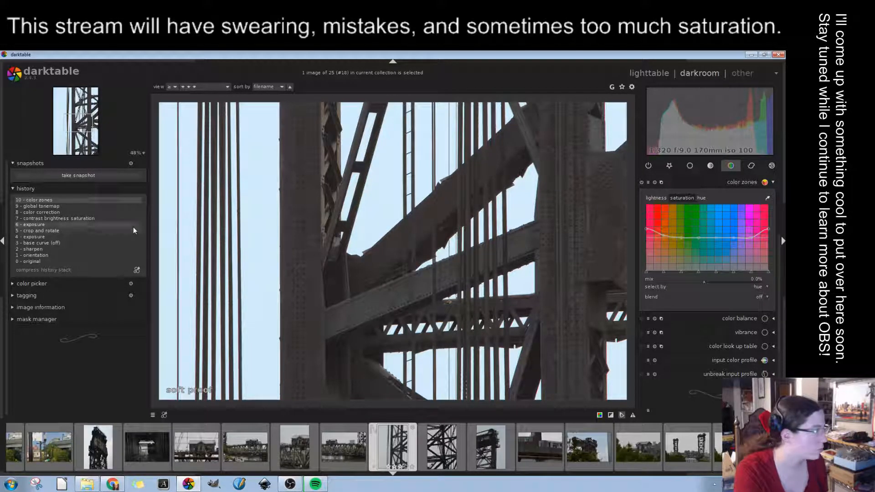
{"action": "left_click", "coordinate": [135, 206]}
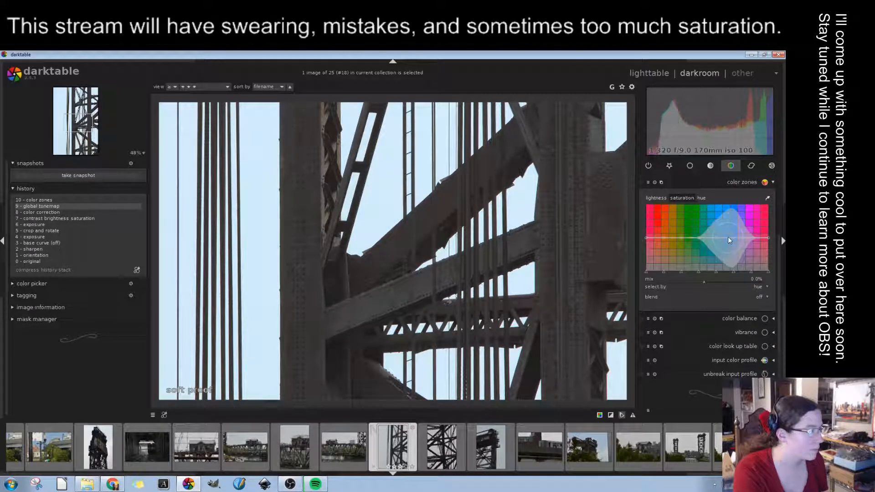
Raise the saturation of the blues in color zones, and compare the result with the global tonemap history state
{"action": "left_click_drag", "start_coordinate": [725, 236], "coordinate": [723, 213]}
{"action": "left_click", "coordinate": [93, 205]}
{"action": "left_click", "coordinate": [98, 199]}
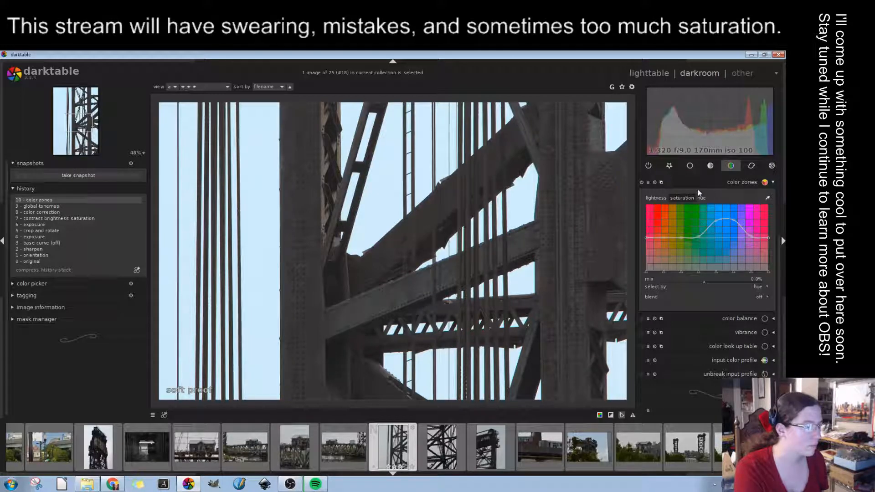
Lower the lightness of the blues slightly in color zones, and compare the result with the global tonemap history state
{"action": "left_click", "coordinate": [656, 198]}
{"action": "left_click_drag", "start_coordinate": [724, 238], "coordinate": [724, 250]}
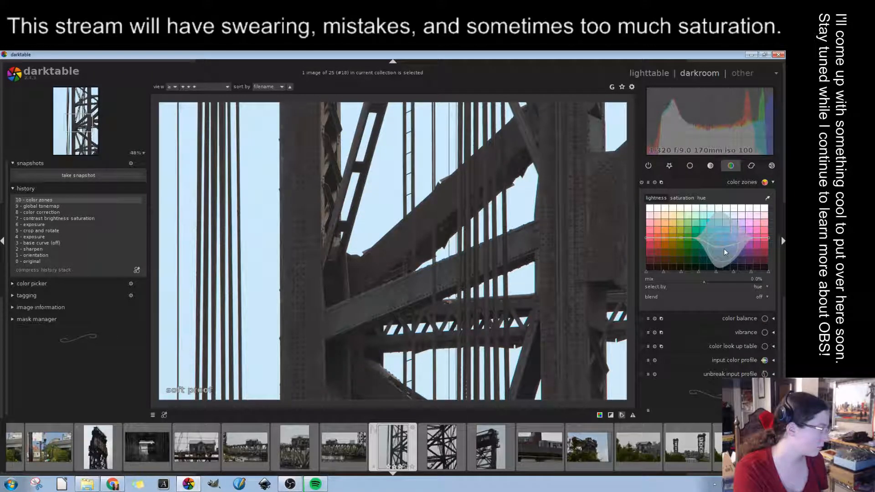
{"action": "left_click", "coordinate": [76, 206]}
{"action": "left_click", "coordinate": [77, 200]}
Lower the blue lightness a little further in color zones and slightly adjust the peak of the blue saturation curve
{"action": "scroll", "coordinate": [406, 260], "scroll_direction": "down", "scroll_amount": 2}
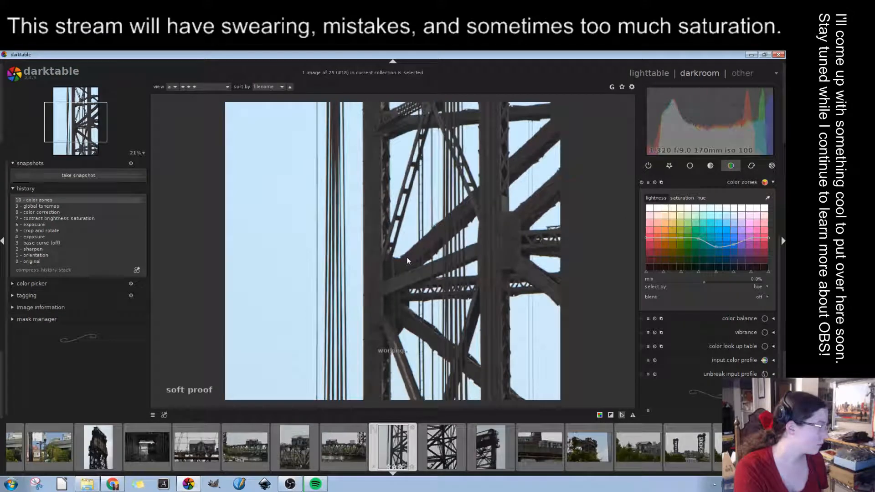
{"action": "scroll", "coordinate": [406, 260], "scroll_direction": "down", "scroll_amount": 1}
{"action": "scroll", "coordinate": [472, 315], "scroll_direction": "up", "scroll_amount": 3}
{"action": "scroll", "coordinate": [417, 334], "scroll_direction": "up", "scroll_amount": 1}
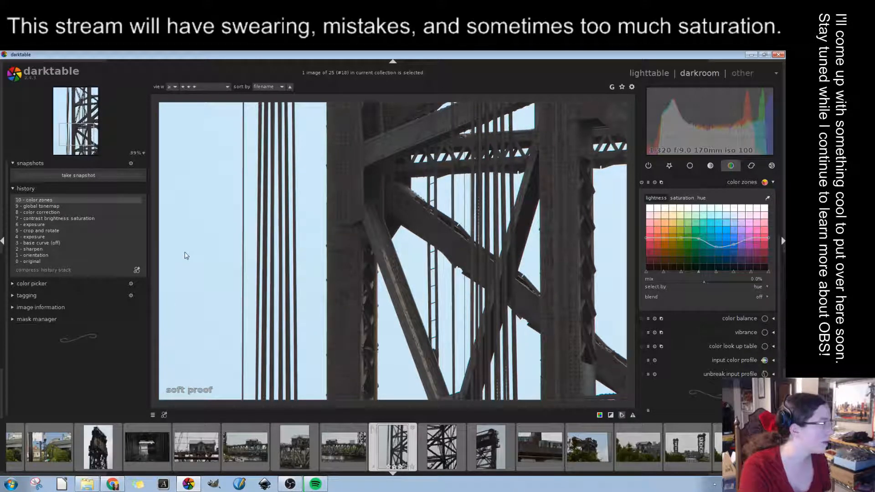
{"action": "left_click_drag", "start_coordinate": [723, 248], "coordinate": [721, 252]}
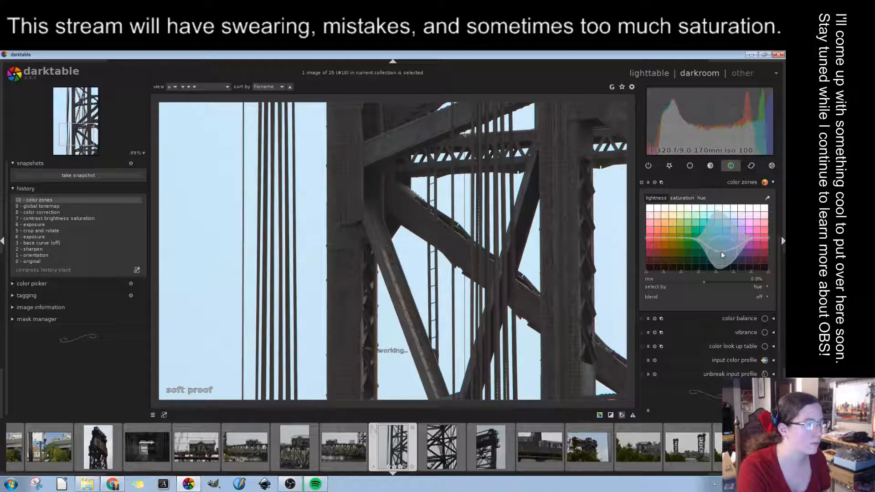
{"action": "left_click", "coordinate": [679, 196]}
{"action": "left_click_drag", "start_coordinate": [731, 217], "coordinate": [727, 217]}
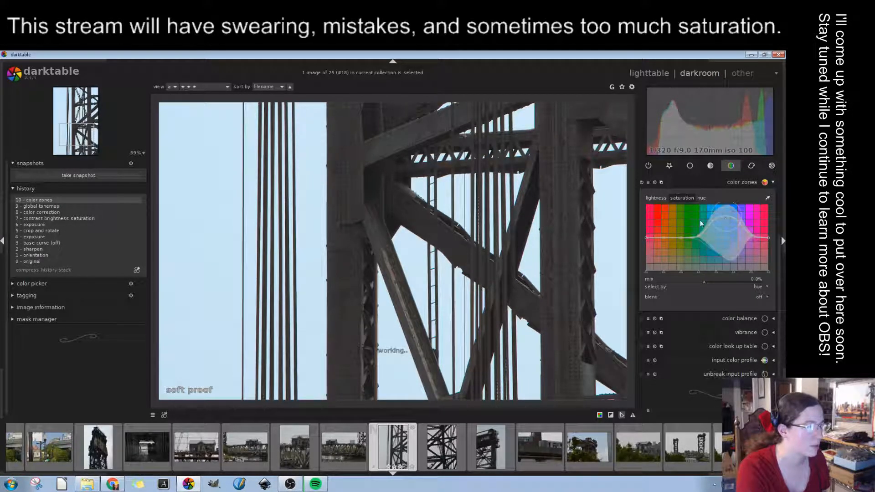
{"action": "left_click", "coordinate": [651, 196]}
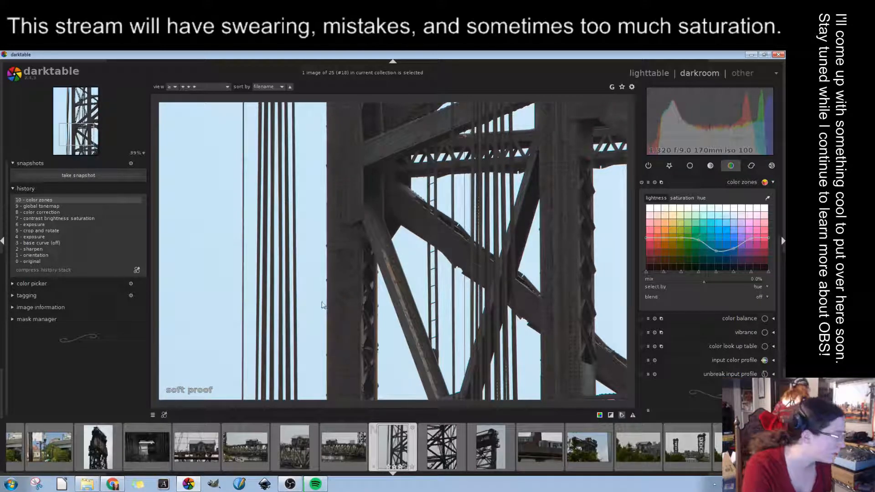
Compare the whole photo with and without the color zones edit, finishing on the color zones history state
{"action": "scroll", "coordinate": [313, 304], "scroll_direction": "down", "scroll_amount": 2}
{"action": "scroll", "coordinate": [309, 301], "scroll_direction": "up", "scroll_amount": 2}
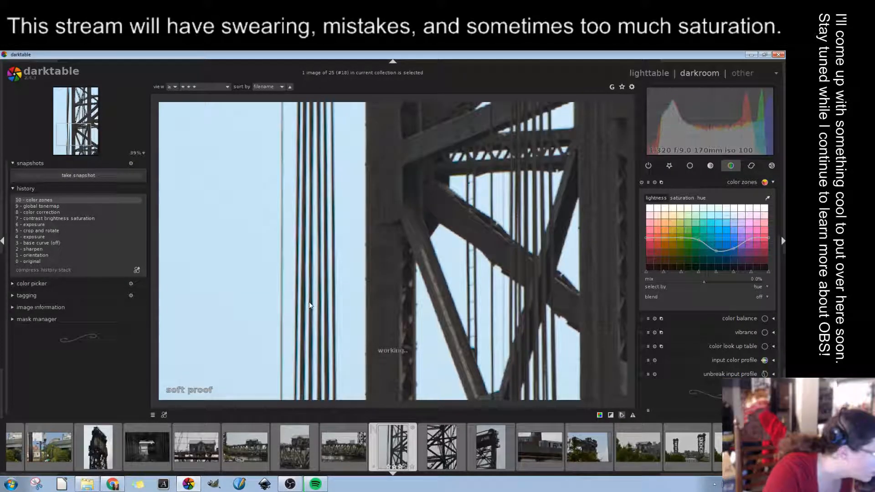
{"action": "scroll", "coordinate": [309, 302], "scroll_direction": "down", "scroll_amount": 3}
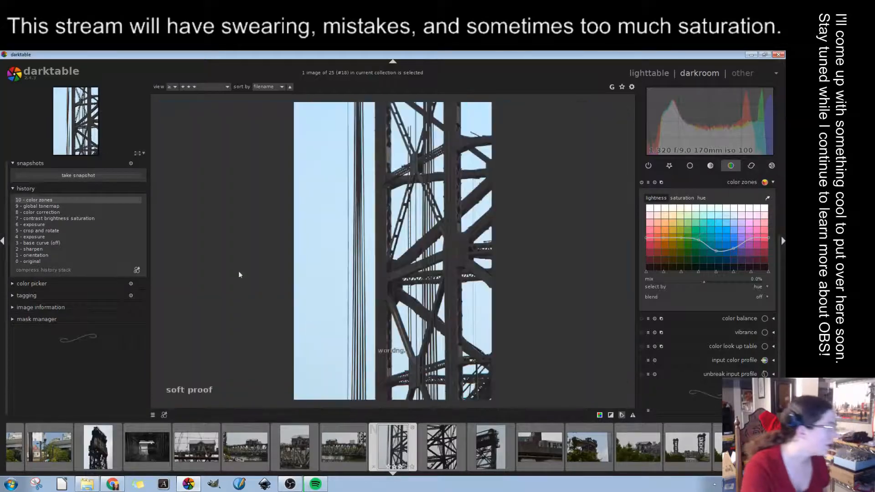
{"action": "left_click", "coordinate": [93, 207]}
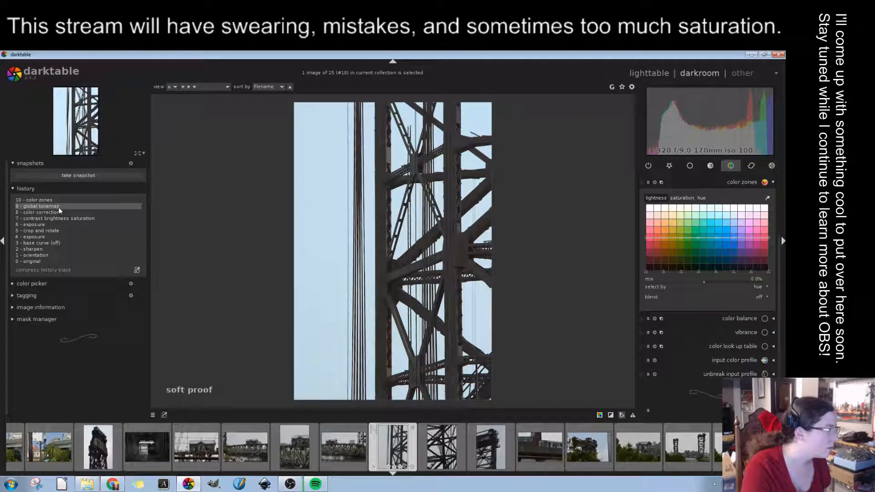
{"action": "left_click", "coordinate": [70, 201]}
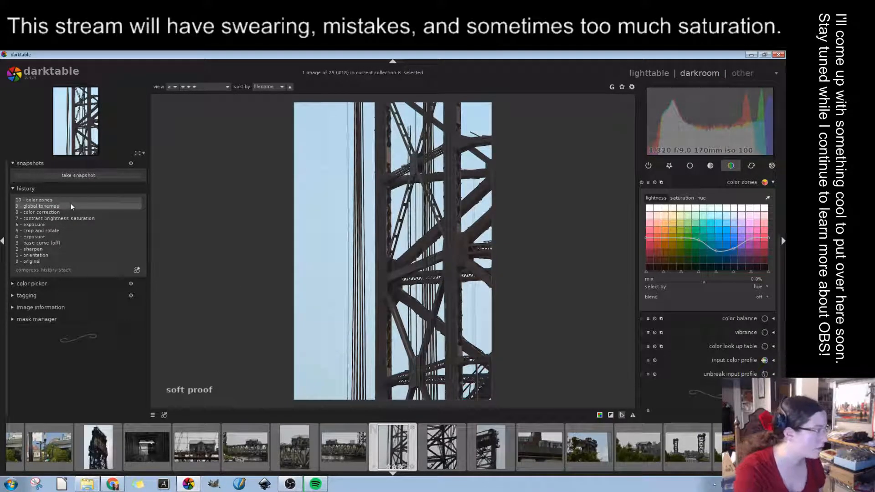
{"action": "left_click", "coordinate": [41, 204]}
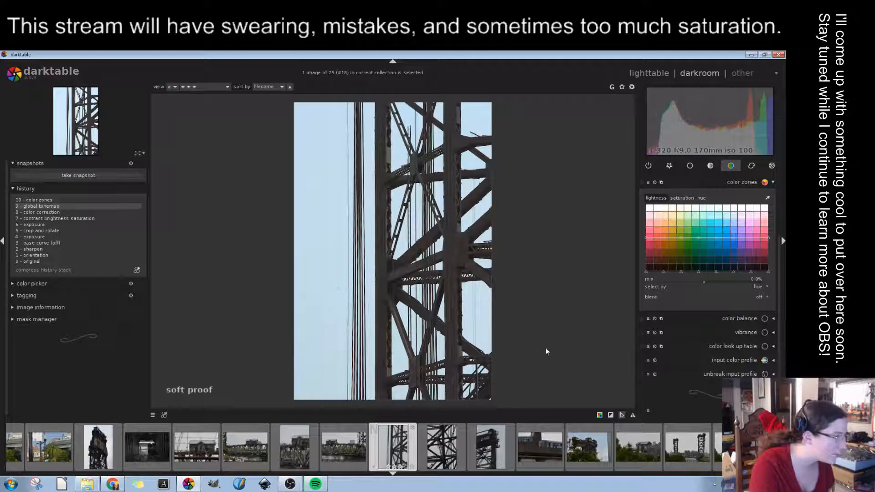
{"action": "left_click", "coordinate": [61, 200]}
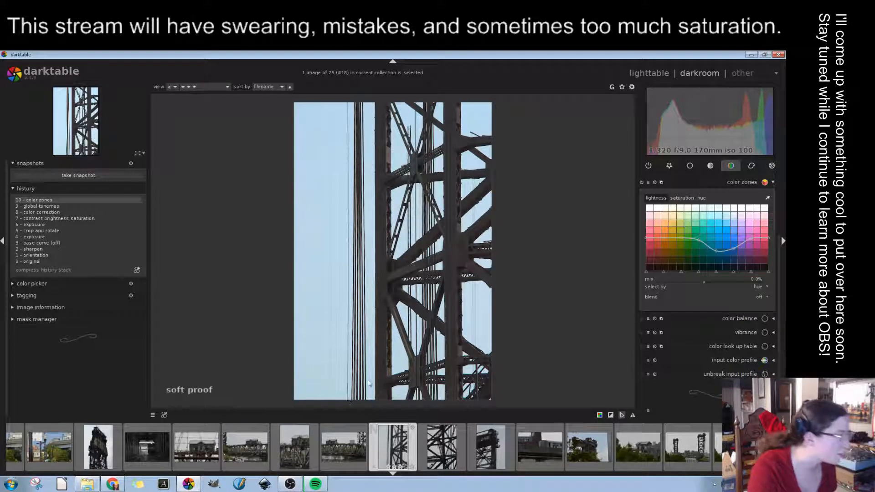
Examine the truss beams, cables and sky up close and in the whole photo for the effect of the color edits
{"action": "scroll", "coordinate": [436, 319], "scroll_direction": "up", "scroll_amount": 2}
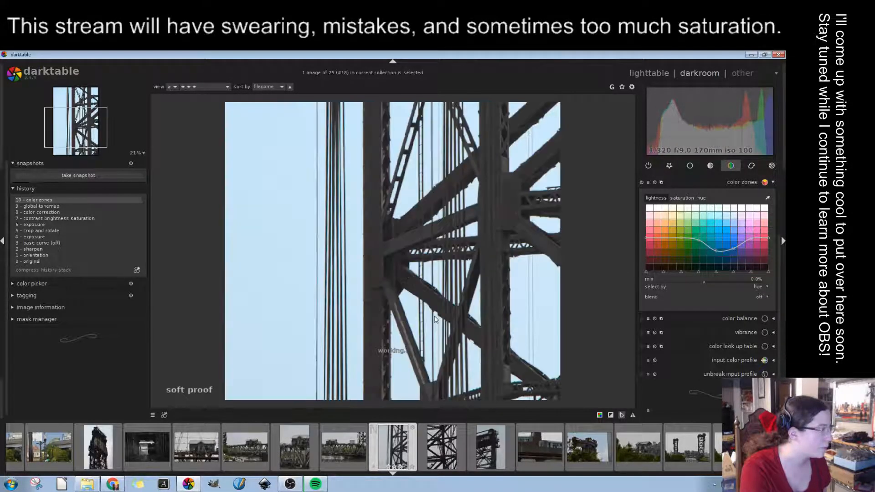
{"action": "scroll", "coordinate": [436, 319], "scroll_direction": "up", "scroll_amount": 2}
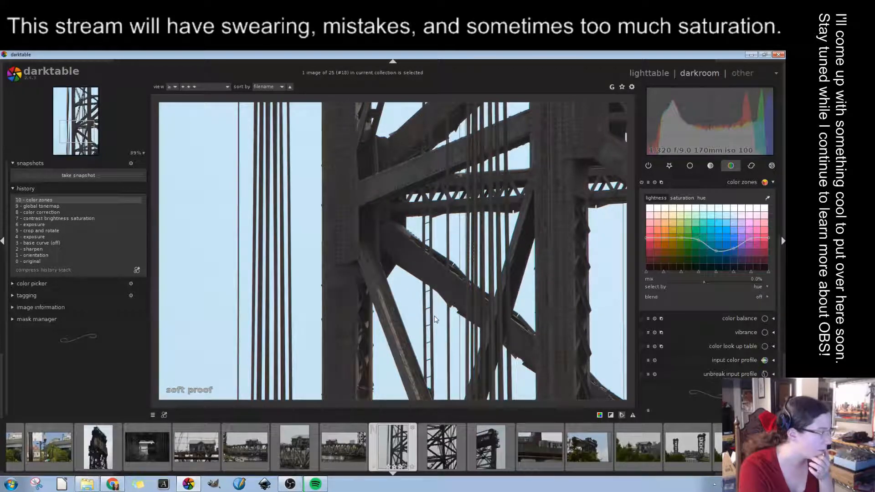
{"action": "scroll", "coordinate": [435, 319], "scroll_direction": "up", "scroll_amount": 1}
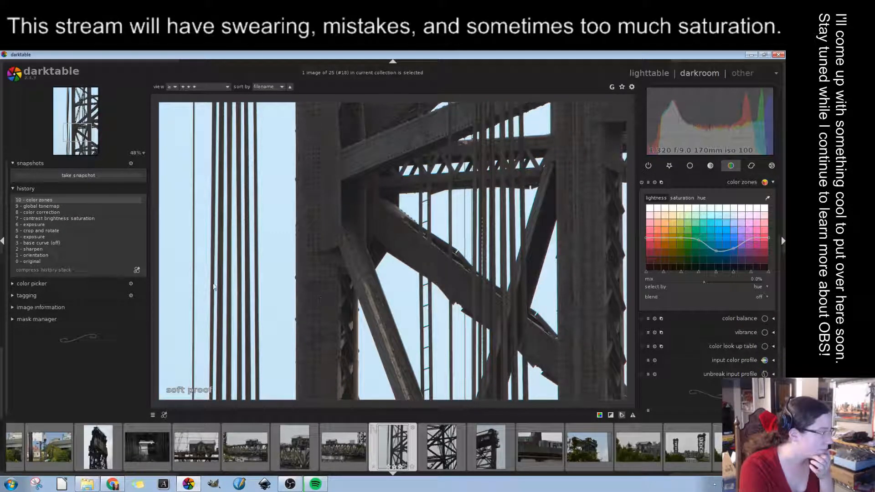
{"action": "scroll", "coordinate": [394, 304], "scroll_direction": "down", "scroll_amount": 3}
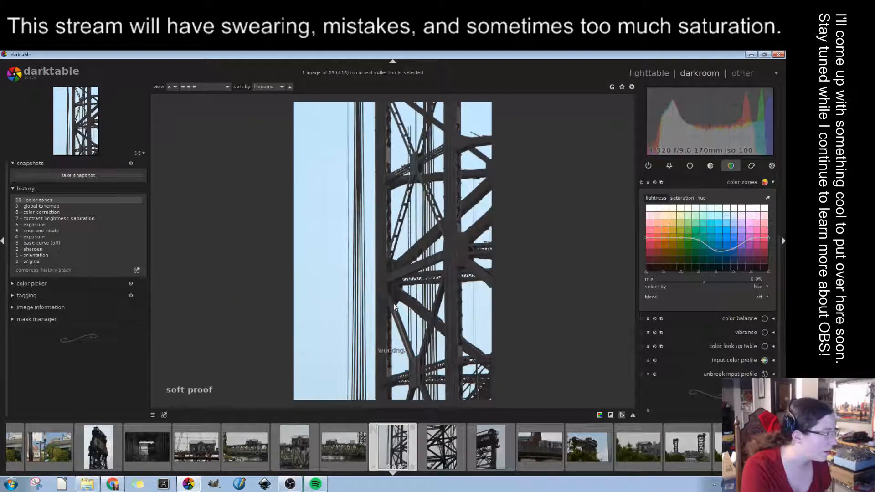
{"action": "scroll", "coordinate": [396, 301], "scroll_direction": "up", "scroll_amount": 2}
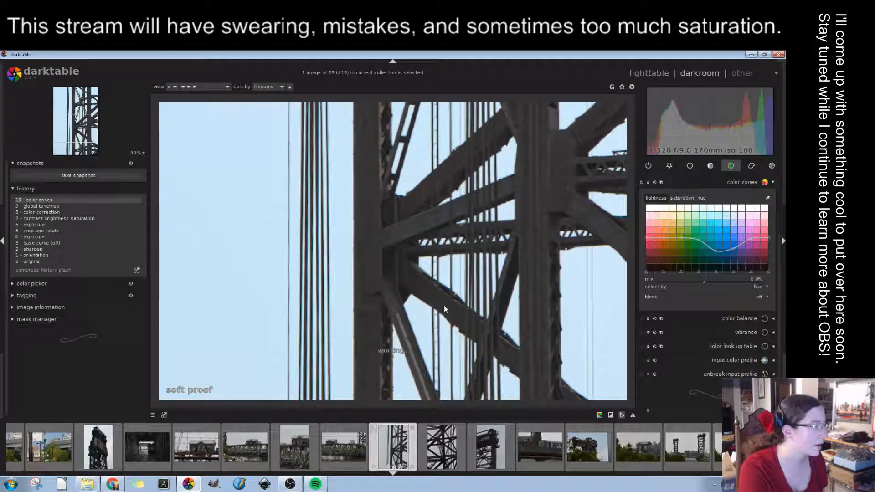
{"action": "scroll", "coordinate": [444, 306], "scroll_direction": "down", "scroll_amount": 2}
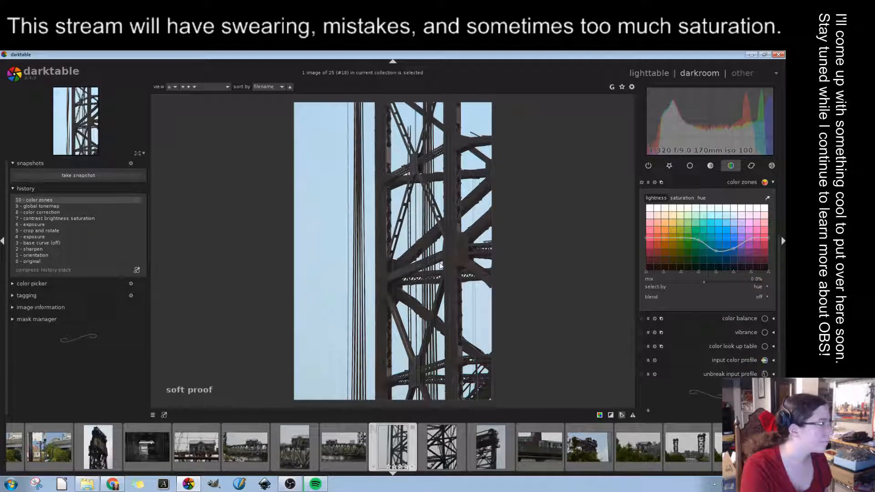
{"action": "scroll", "coordinate": [439, 263], "scroll_direction": "up", "scroll_amount": 4}
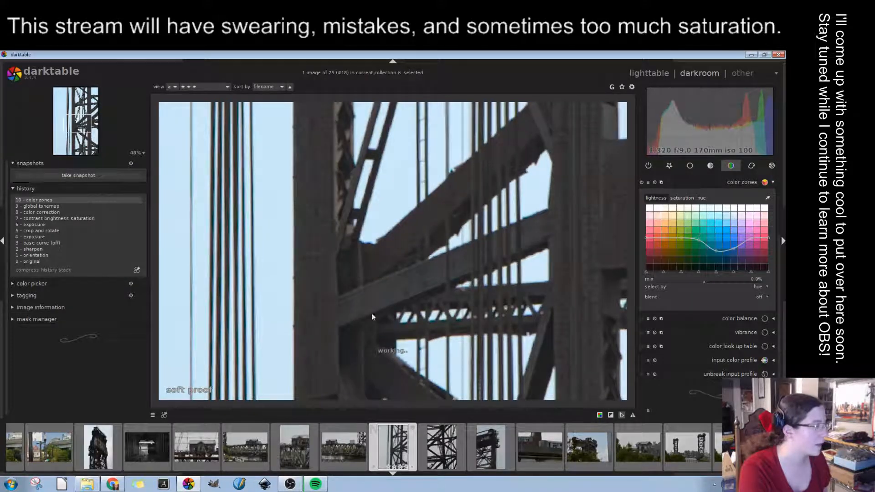
{"action": "scroll", "coordinate": [548, 281], "scroll_direction": "down", "scroll_amount": 2}
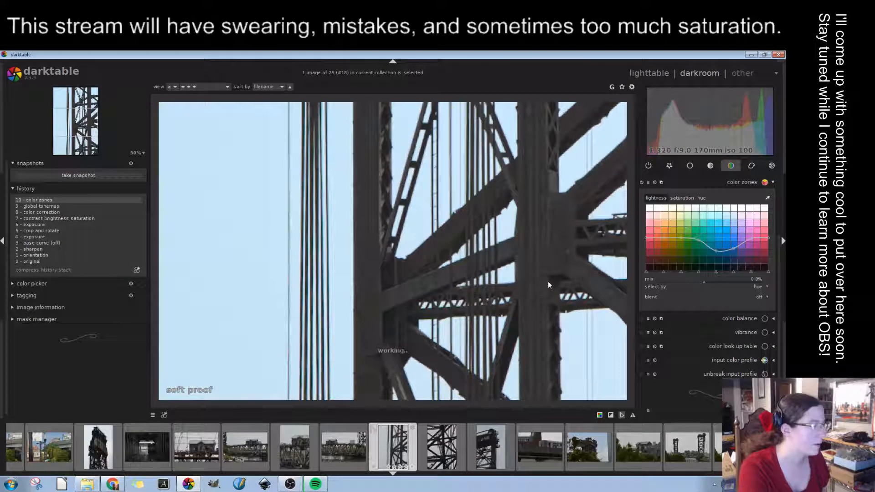
{"action": "scroll", "coordinate": [546, 276], "scroll_direction": "down", "scroll_amount": 2}
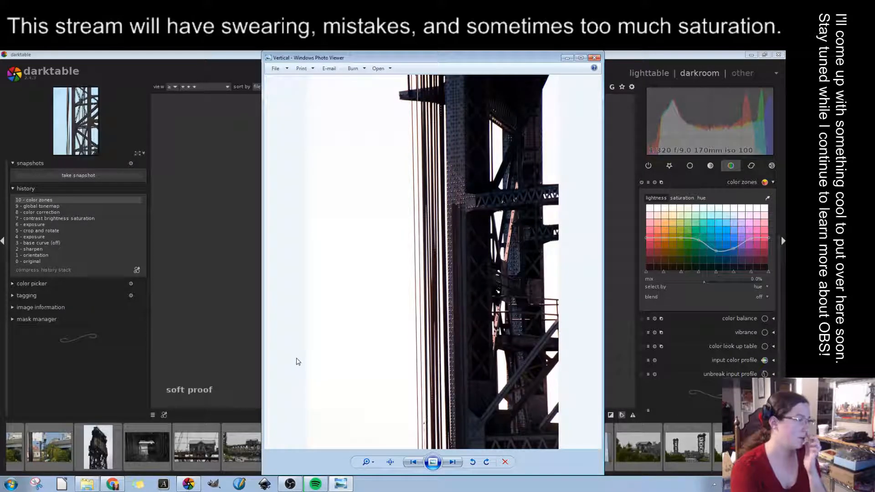
Place the Vertical image in Windows Photo Viewer beside the truss tower photo for comparison, and close the viewer
{"action": "left_click_drag", "start_coordinate": [438, 59], "coordinate": [130, 58]}
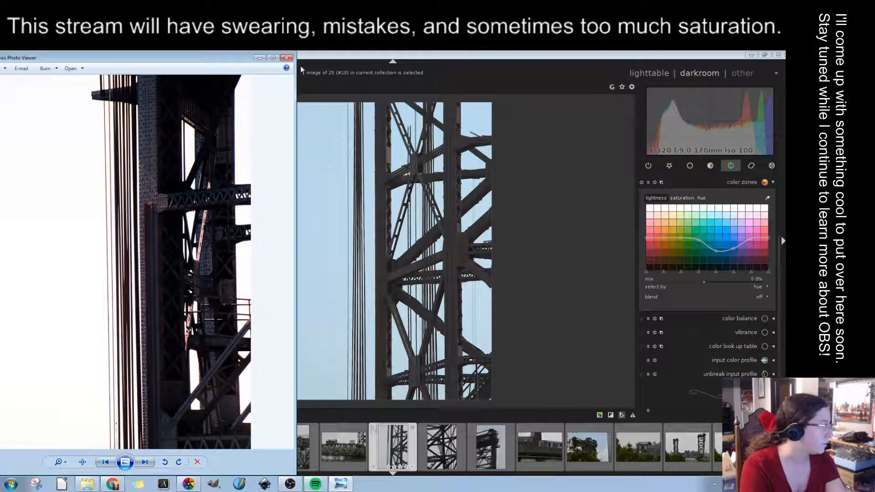
{"action": "left_click", "coordinate": [286, 58]}
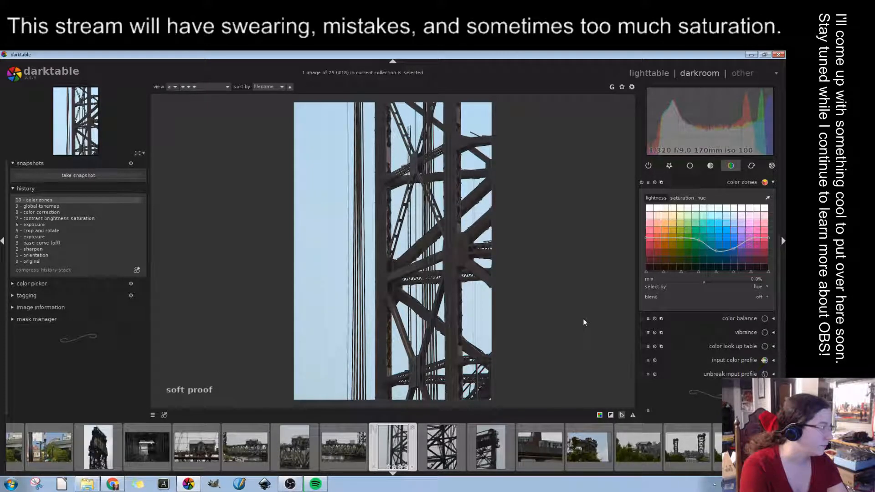
Open the photo of the train approaching under the bridge tower, followed by the dark photo of the locomotive inside the truss bridge
{"action": "scroll", "coordinate": [562, 456], "scroll_direction": "up", "scroll_amount": 2}
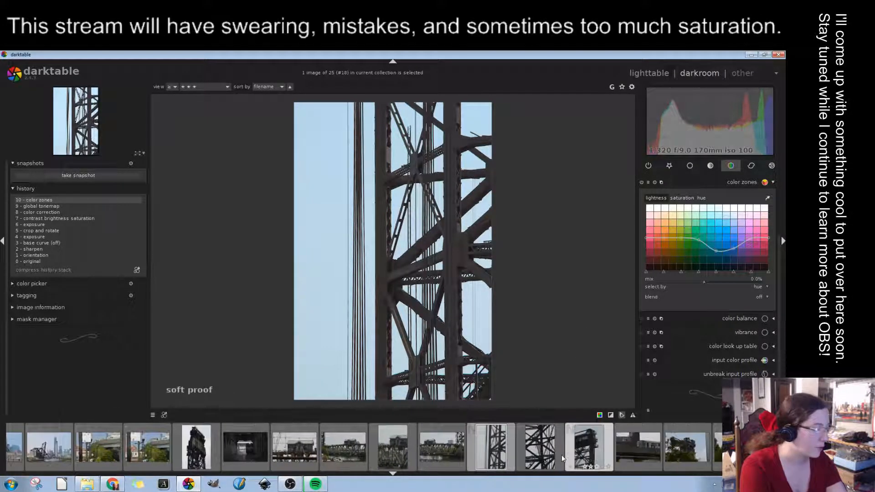
{"action": "scroll", "coordinate": [561, 455], "scroll_direction": "up", "scroll_amount": 9}
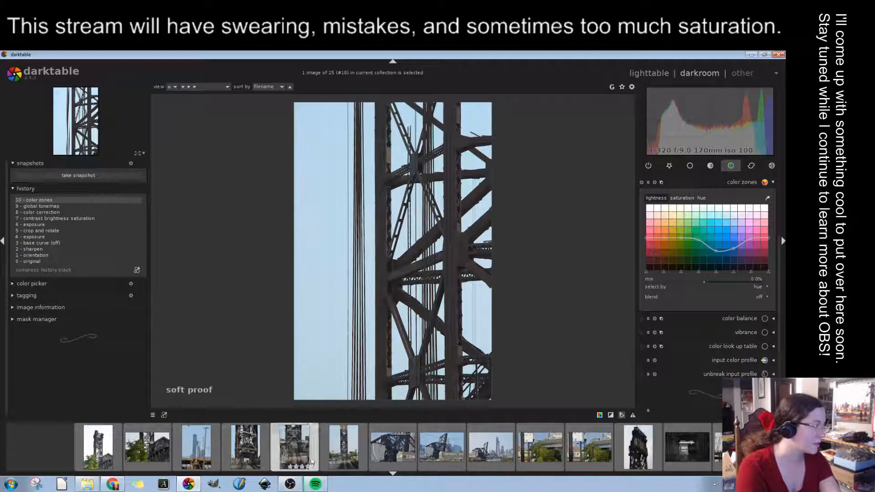
{"action": "left_click", "coordinate": [284, 451]}
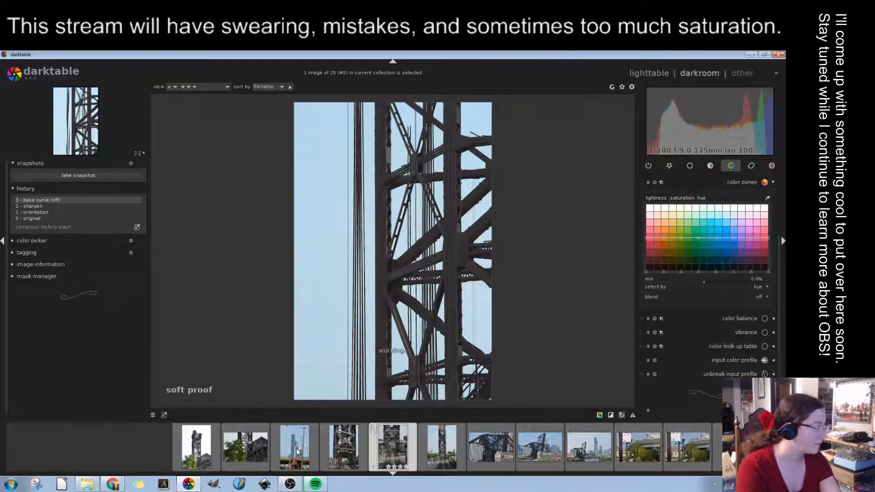
{"action": "scroll", "coordinate": [488, 451], "scroll_direction": "down", "scroll_amount": 5}
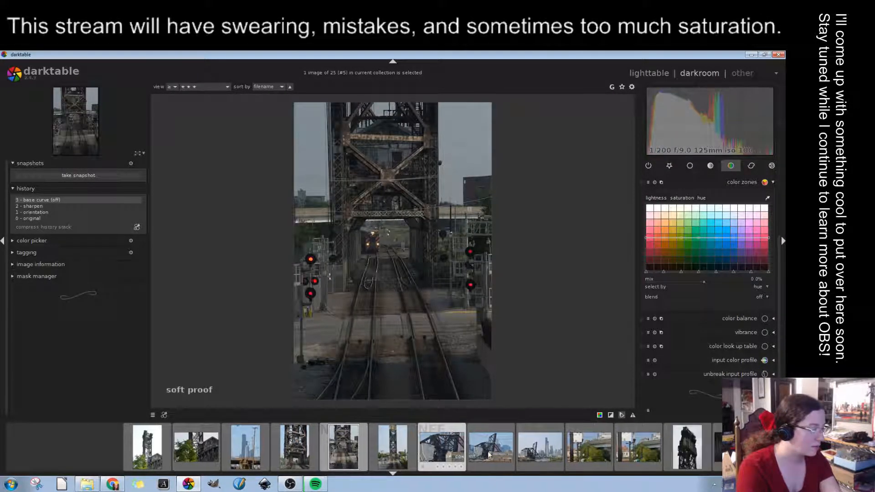
{"action": "left_click", "coordinate": [540, 449]}
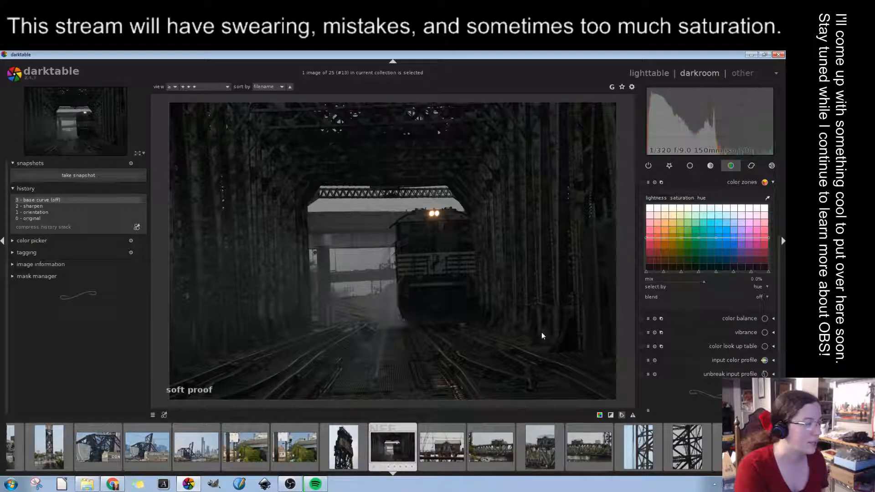
Collapse the color zones module and open the crop and rotate settings for the locomotive photo
{"action": "left_click", "coordinate": [748, 181]}
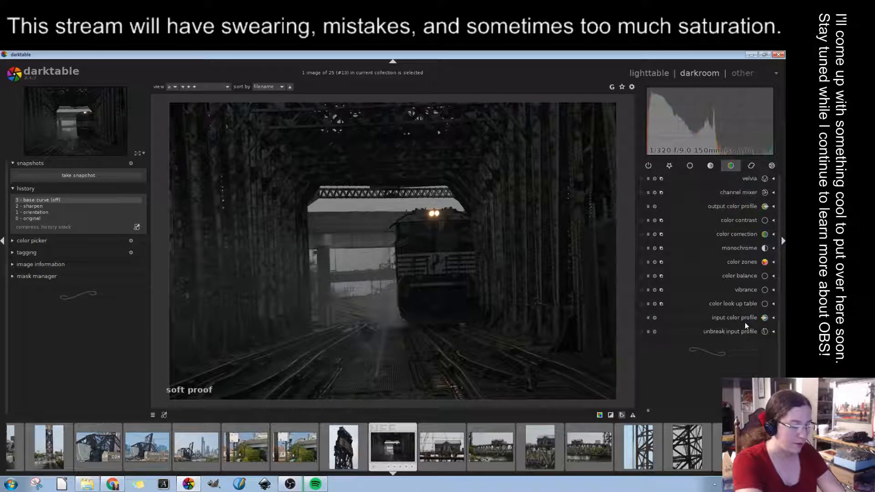
{"action": "left_click", "coordinate": [712, 167]}
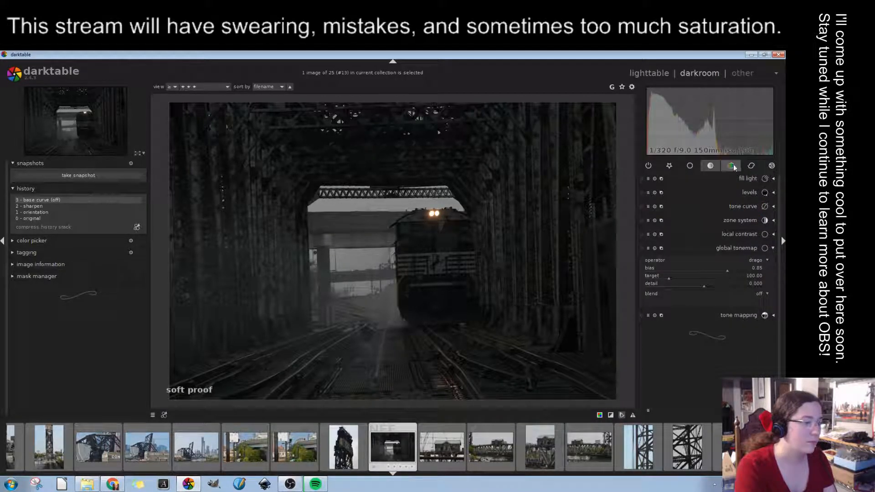
{"action": "left_click", "coordinate": [732, 167]}
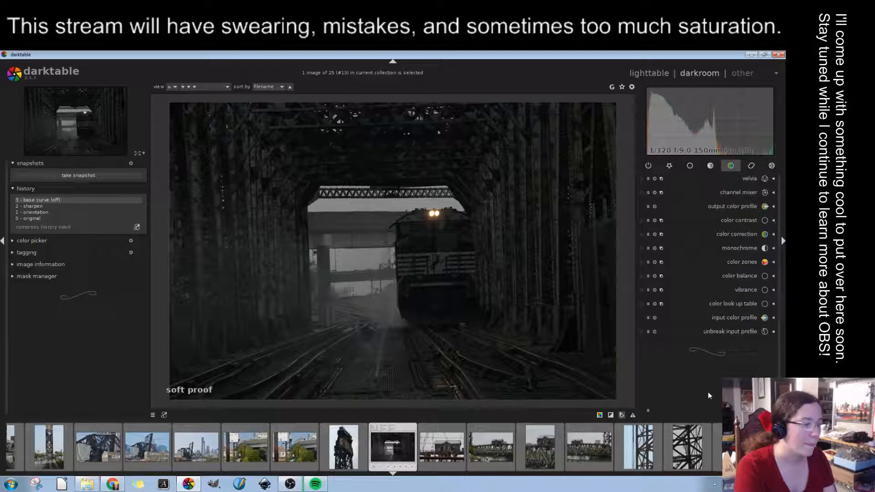
{"action": "left_click", "coordinate": [669, 167]}
{"action": "left_click", "coordinate": [732, 275]}
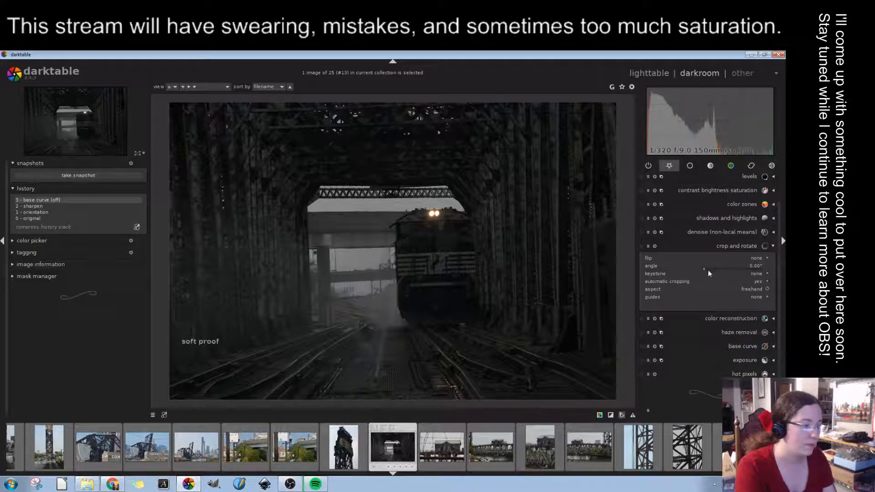
Try rotating the locomotive photo by 4.42°, undo it, and try a strong negative angle
{"action": "left_click", "coordinate": [705, 269]}
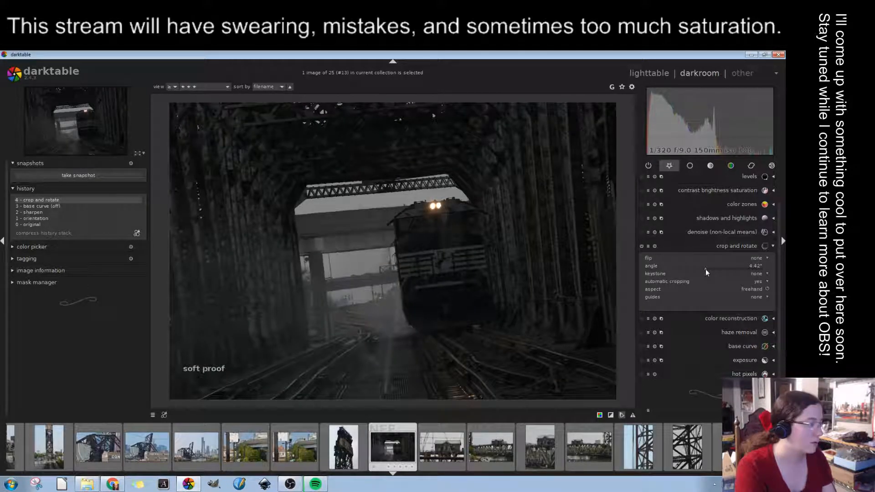
{"action": "key", "text": "ctrl+z"}
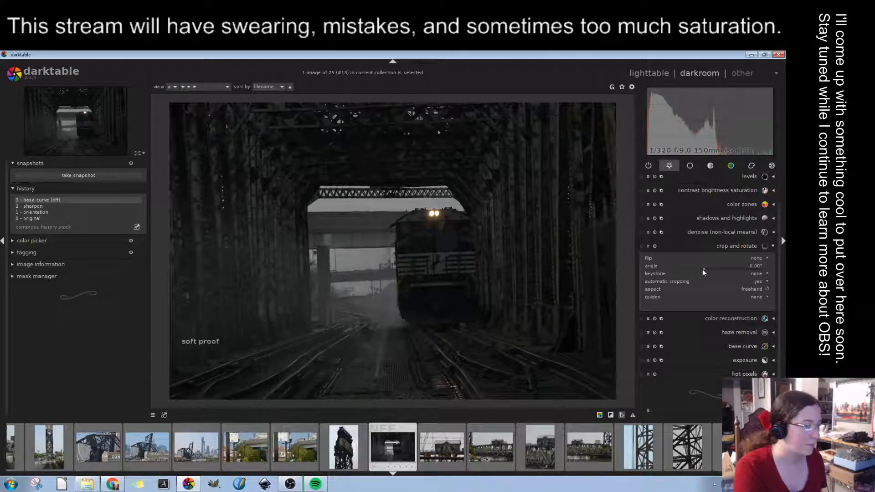
{"action": "left_click", "coordinate": [702, 270]}
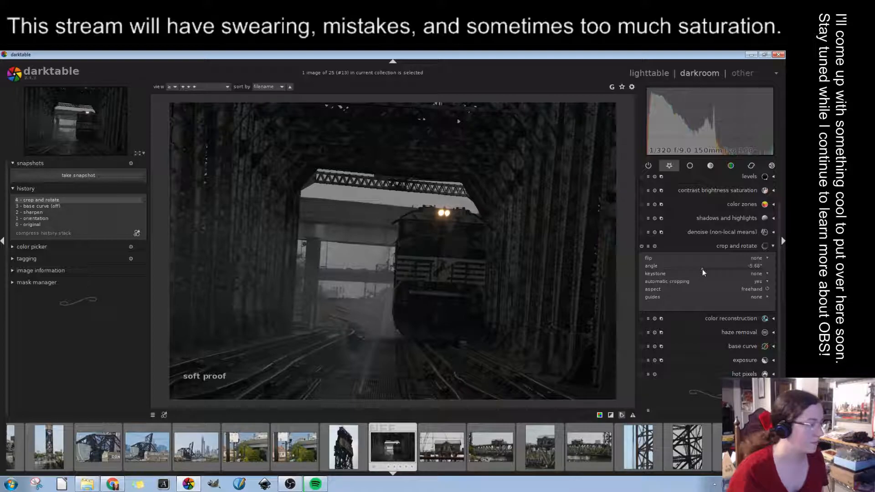
{"action": "double_click", "coordinate": [704, 269]}
Straighten the locomotive photo by fine-tuning the rotation angle to -1.89°
{"action": "left_click", "coordinate": [704, 269]}
{"action": "scroll", "coordinate": [703, 269], "scroll_direction": "up", "scroll_amount": 2}
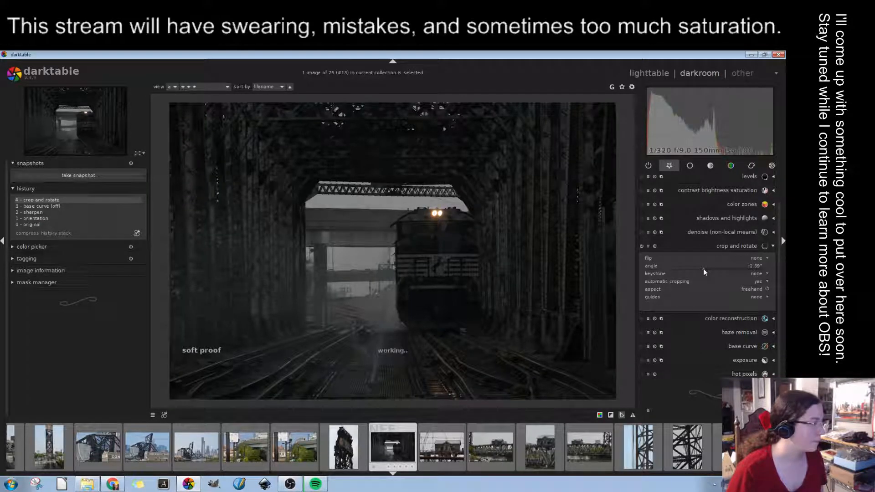
{"action": "scroll", "coordinate": [704, 269], "scroll_direction": "up", "scroll_amount": 1}
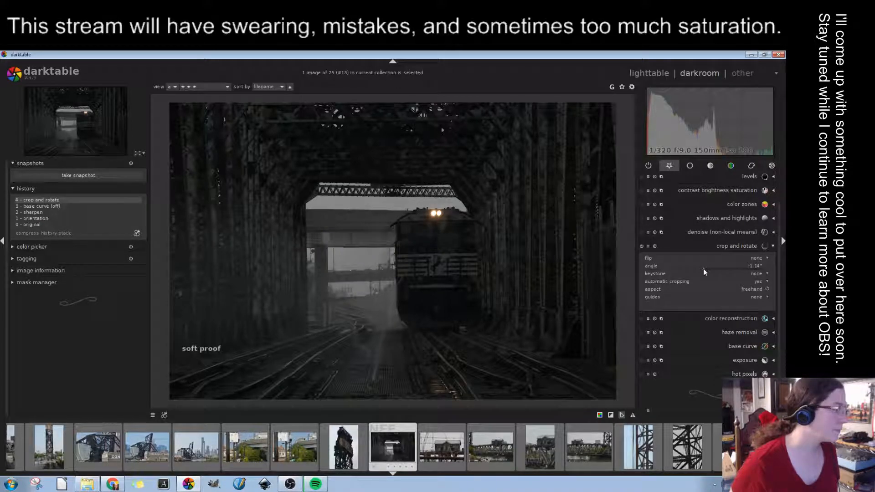
{"action": "scroll", "coordinate": [704, 270], "scroll_direction": "down", "scroll_amount": 1}
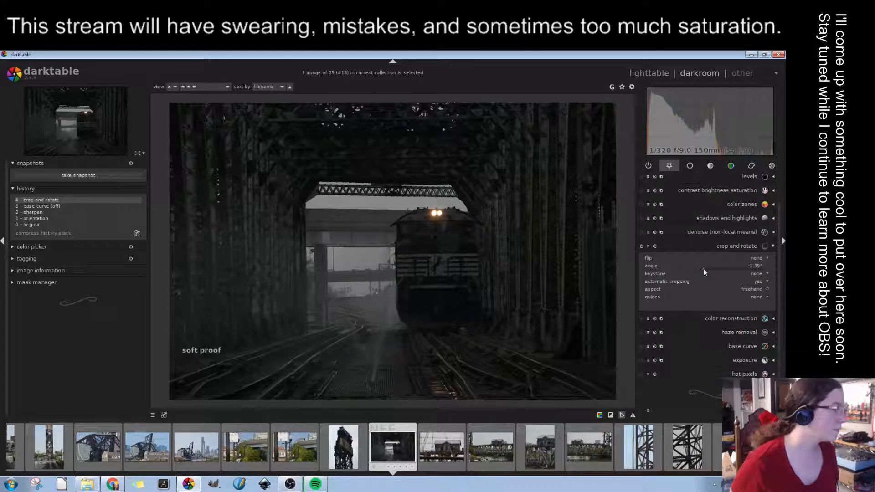
{"action": "scroll", "coordinate": [704, 272], "scroll_direction": "down", "scroll_amount": 1}
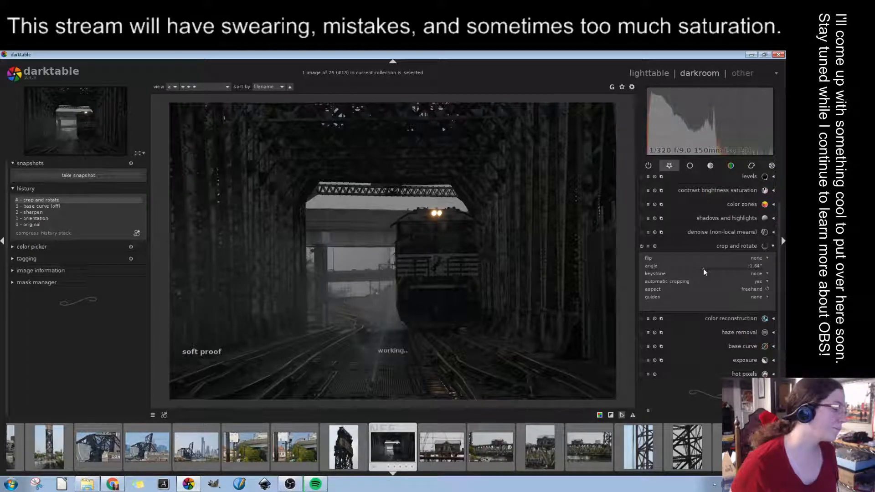
{"action": "scroll", "coordinate": [703, 272], "scroll_direction": "down", "scroll_amount": 1}
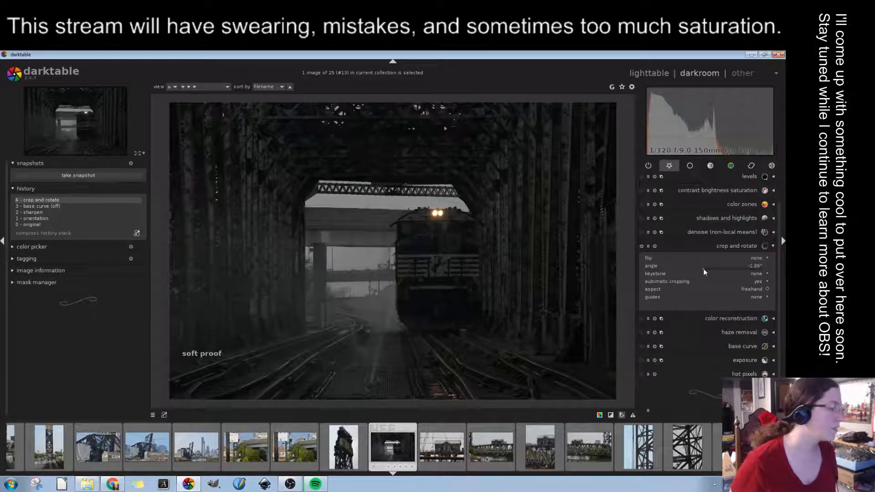
Raise the locomotive photo's exposure to 0.87 EV
{"action": "left_click", "coordinate": [731, 247]}
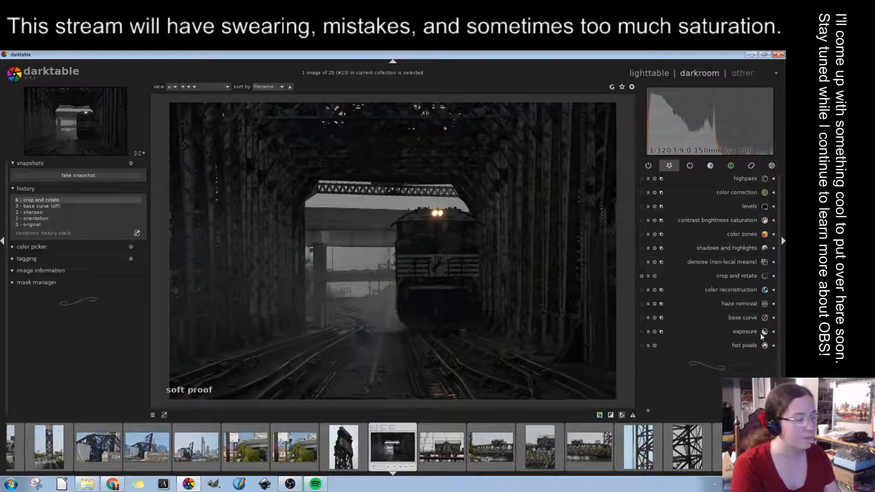
{"action": "left_click", "coordinate": [739, 307]}
{"action": "left_click", "coordinate": [715, 336]}
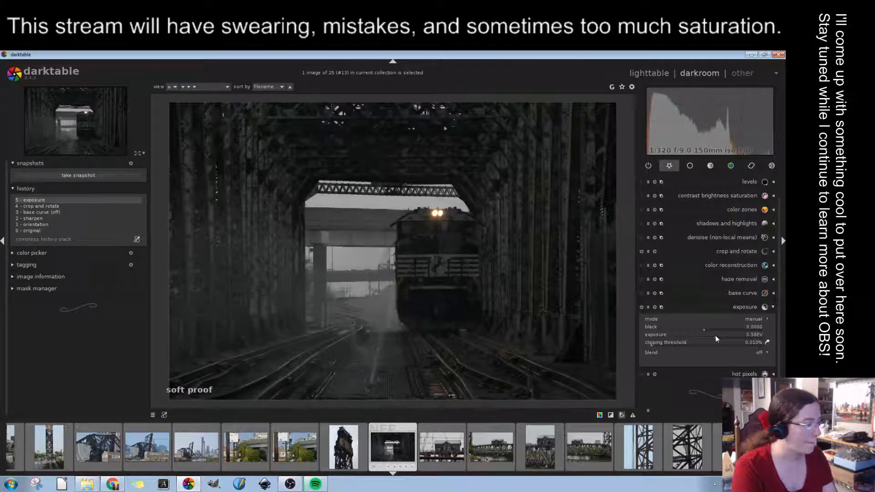
{"action": "left_click", "coordinate": [720, 338]}
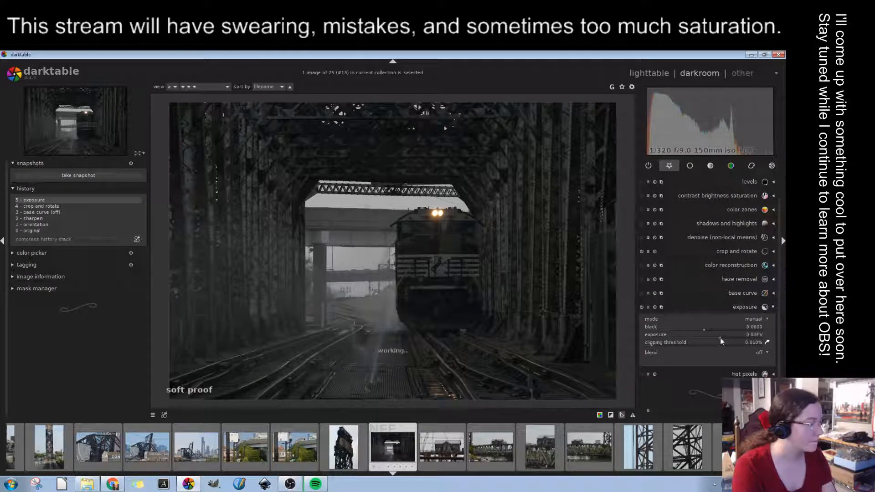
{"action": "left_click", "coordinate": [722, 339]}
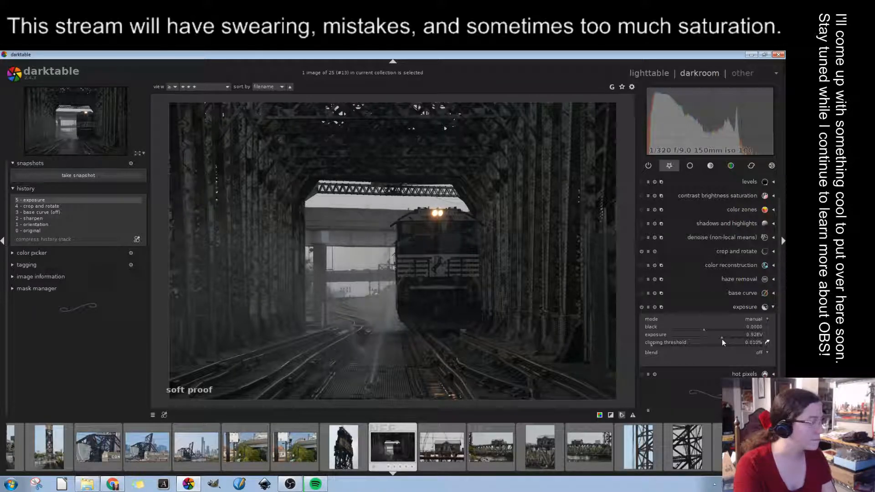
{"action": "left_click", "coordinate": [720, 337]}
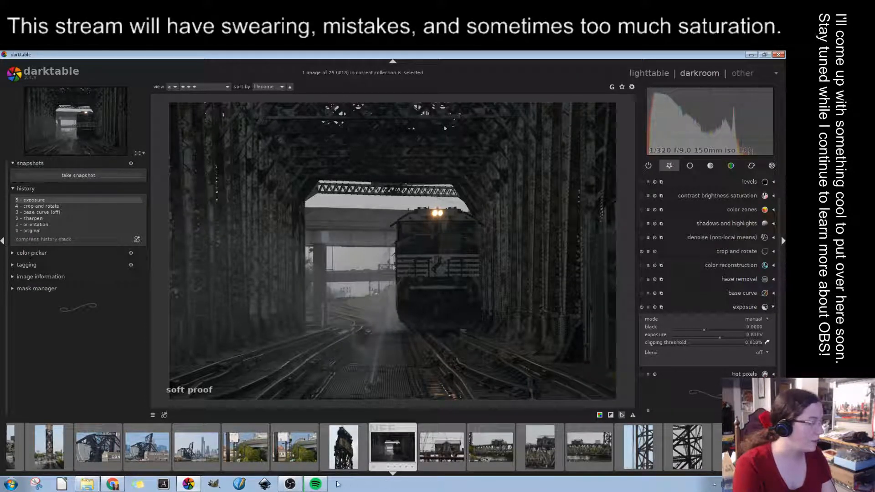
{"action": "left_click", "coordinate": [316, 484]}
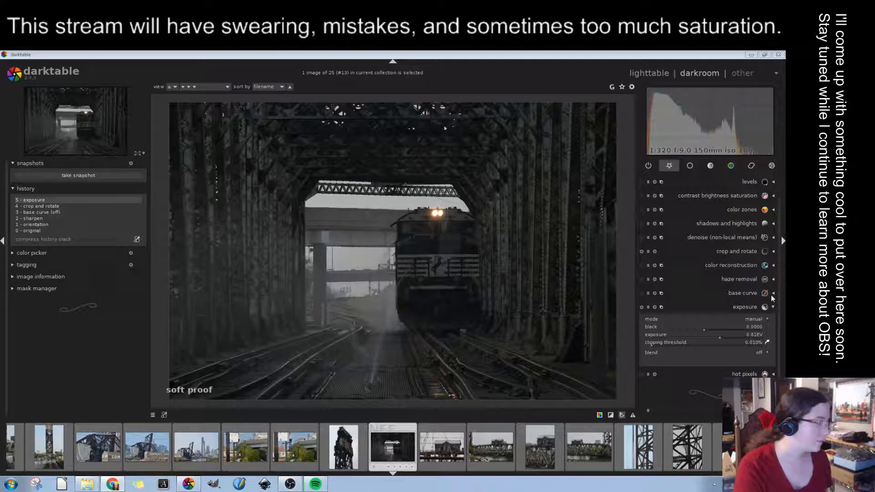
{"action": "left_click", "coordinate": [721, 336]}
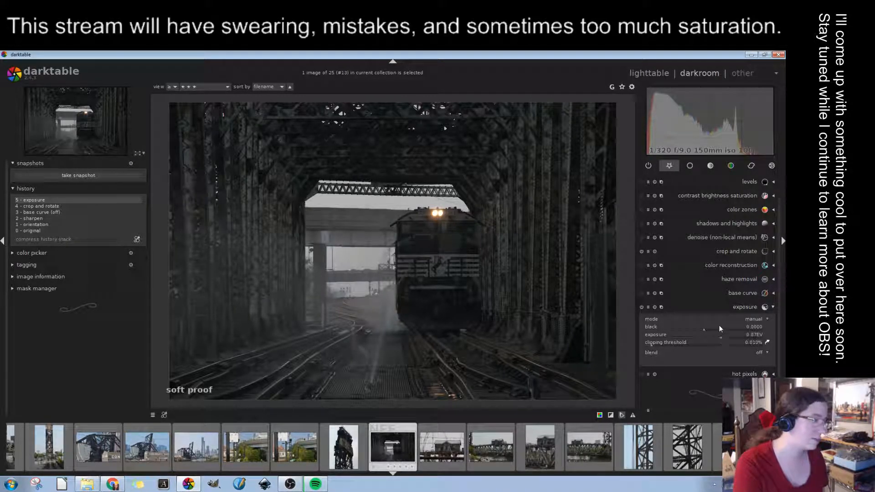
Apply global tonemap to the locomotive photo with bias 1.00 and target 86.79
{"action": "left_click", "coordinate": [725, 224]}
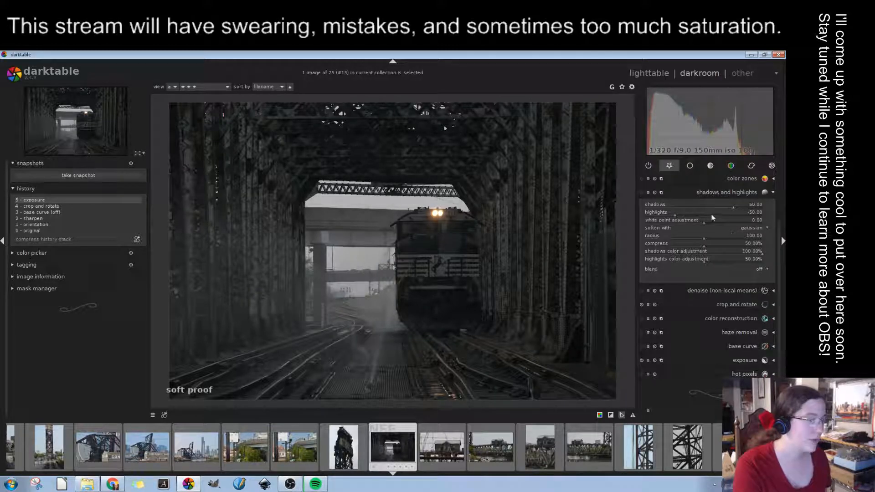
{"action": "left_click", "coordinate": [734, 192]}
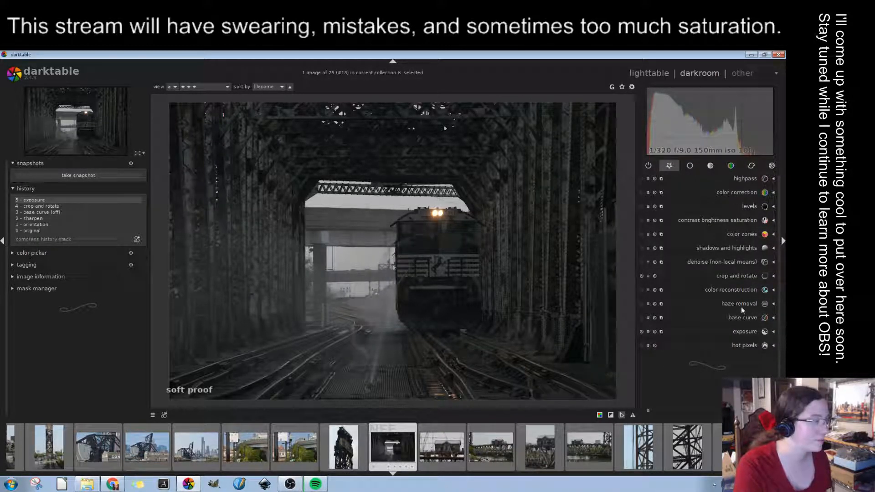
{"action": "left_click", "coordinate": [751, 165]}
{"action": "left_click", "coordinate": [711, 166]}
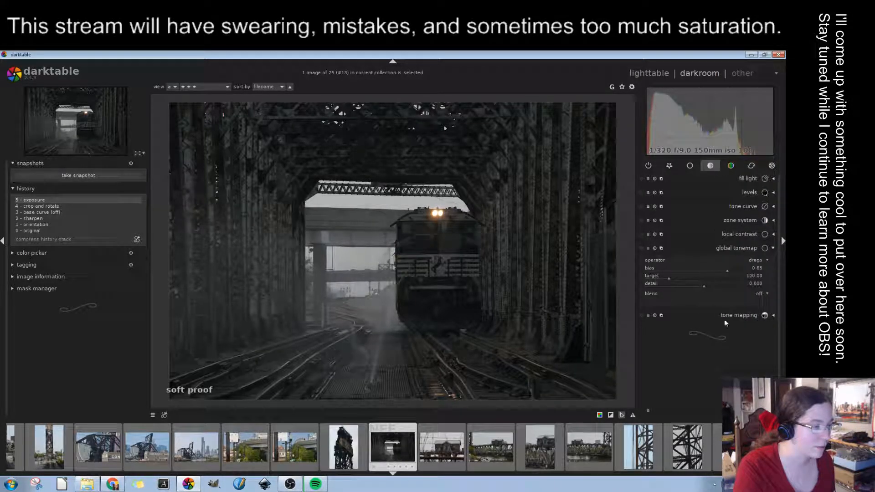
{"action": "left_click_drag", "start_coordinate": [734, 271], "coordinate": [759, 271]}
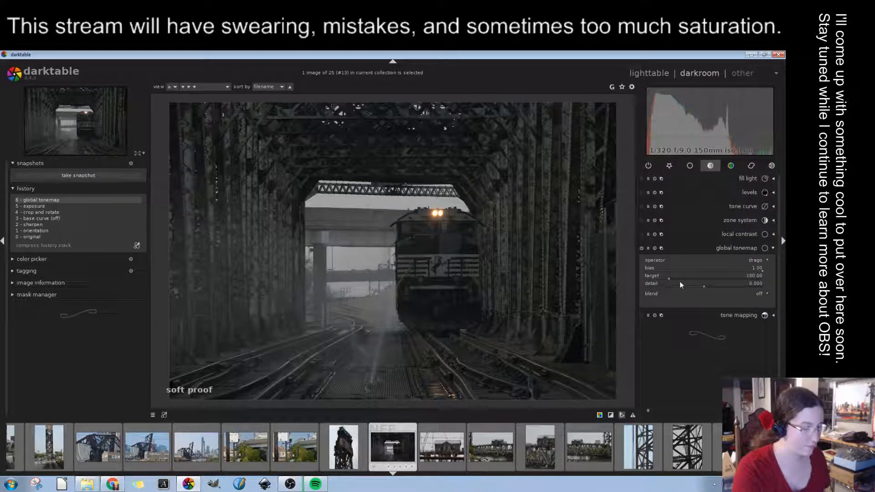
{"action": "left_click_drag", "start_coordinate": [669, 278], "coordinate": [671, 278]}
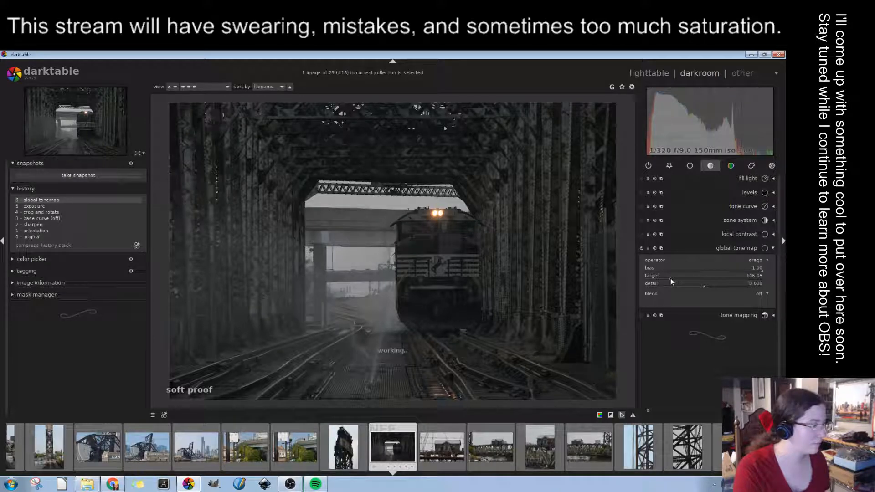
{"action": "left_click_drag", "start_coordinate": [670, 278], "coordinate": [667, 279]}
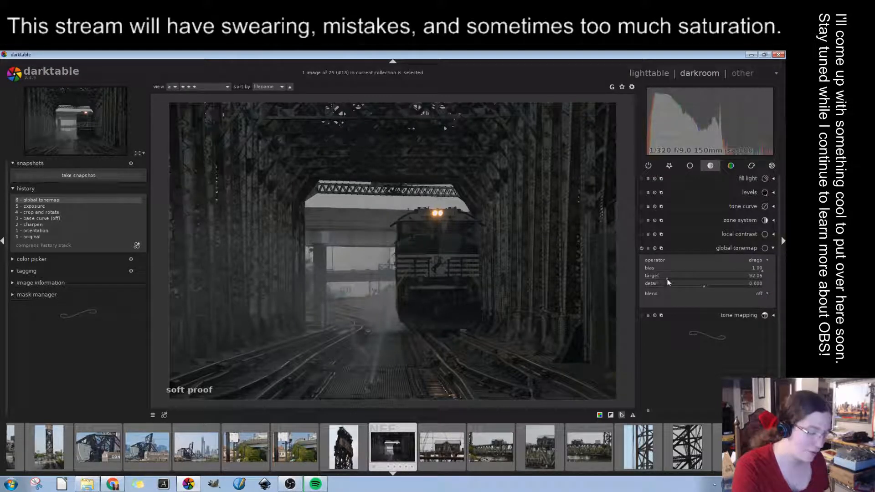
{"action": "left_click_drag", "start_coordinate": [668, 279], "coordinate": [666, 277]}
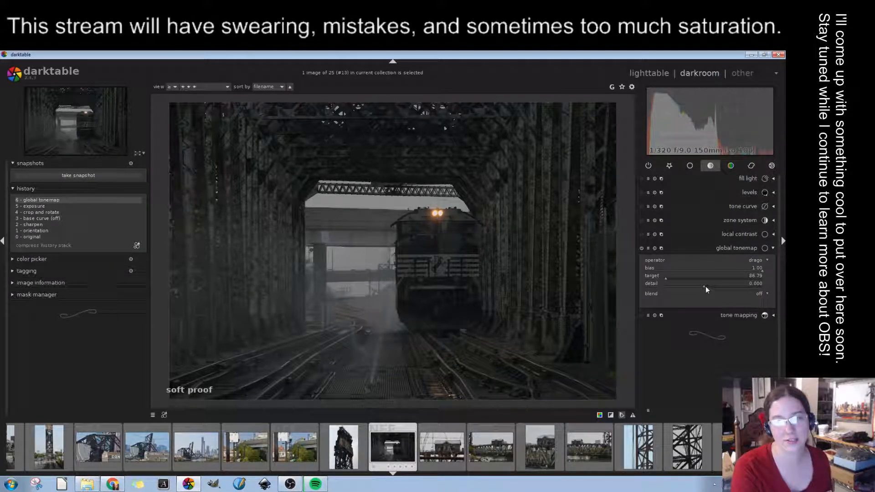
Try low, negative and maximum detail values in global tonemap, and settle on a detail of 0.860
{"action": "left_click_drag", "start_coordinate": [704, 286], "coordinate": [712, 286]}
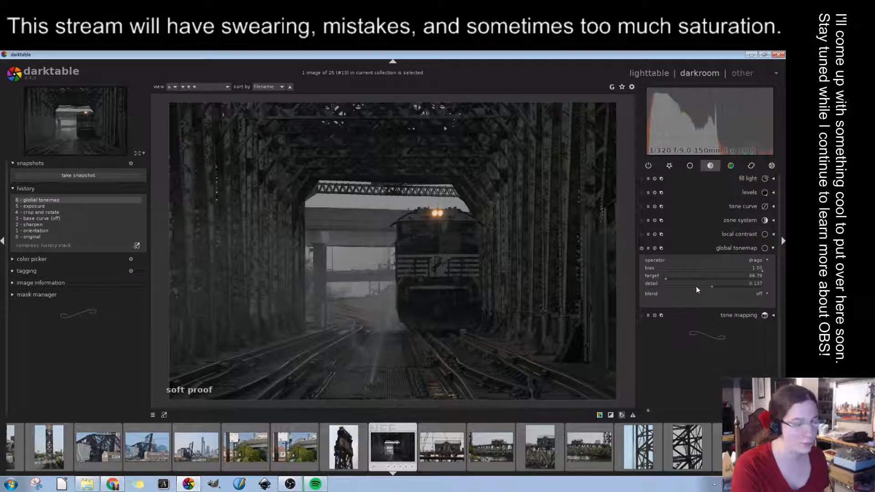
{"action": "left_click", "coordinate": [696, 286]}
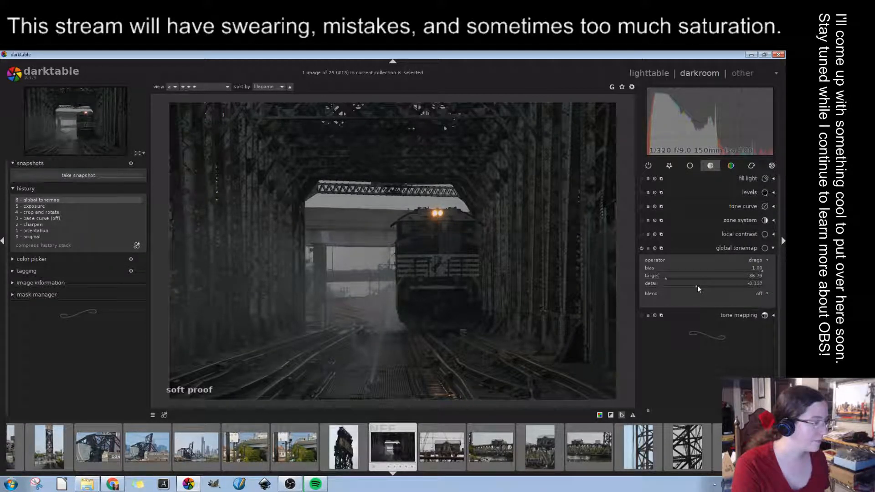
{"action": "left_click_drag", "start_coordinate": [699, 286], "coordinate": [767, 286]}
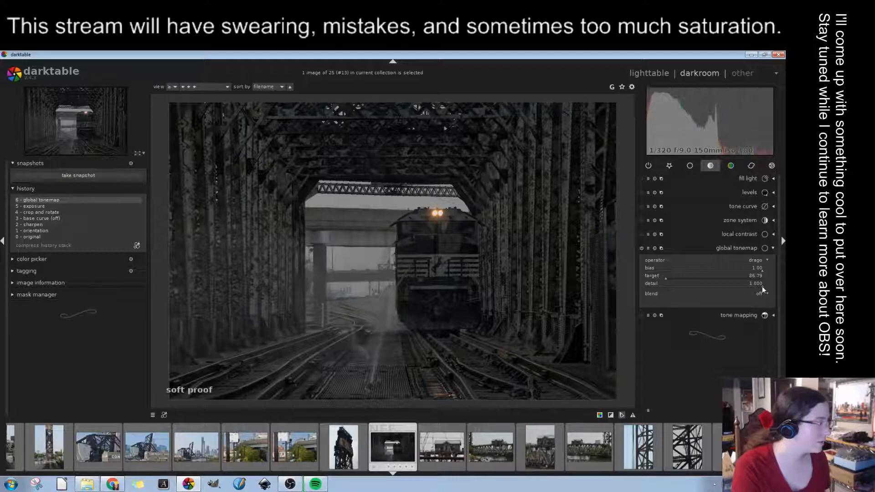
{"action": "left_click_drag", "start_coordinate": [762, 286], "coordinate": [755, 288]}
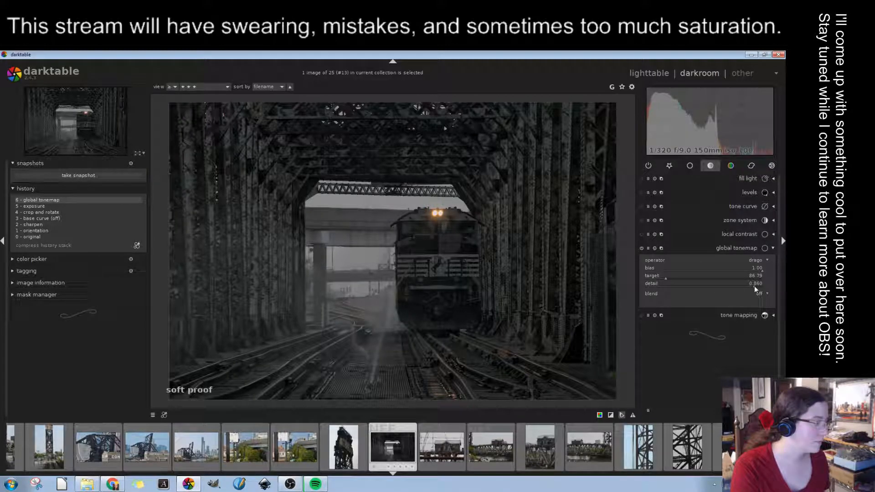
Set the global tonemap detail to 1.000 for the locomotive photo
{"action": "left_click_drag", "start_coordinate": [754, 286], "coordinate": [772, 283]}
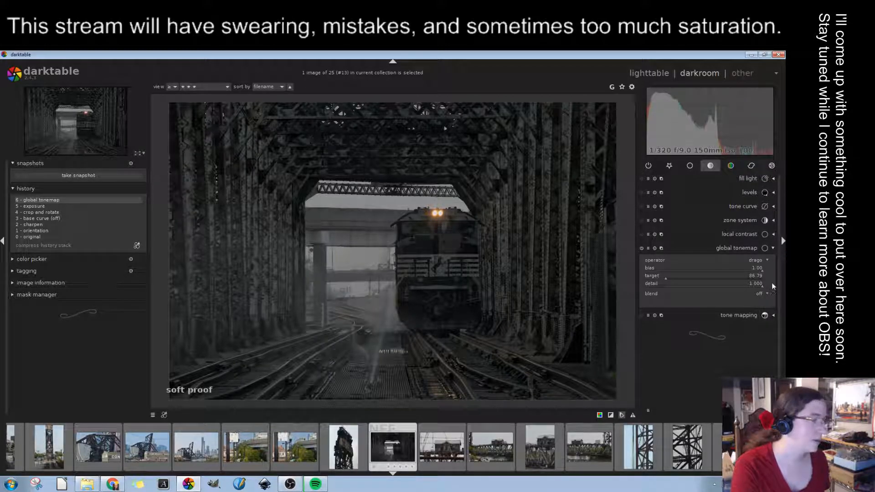
{"action": "left_click", "coordinate": [754, 247]}
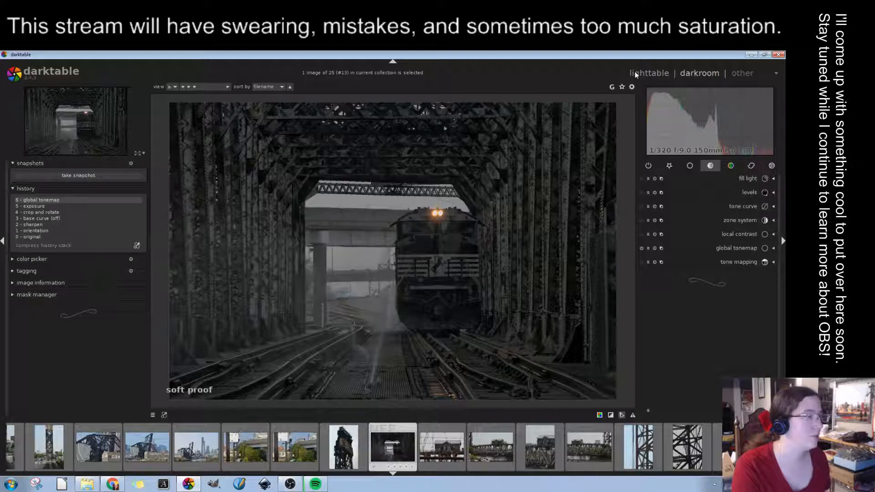
Look through the thumbnails of the bridge collection and open the blue-sky truss tower close-up for review
{"action": "left_click", "coordinate": [635, 73]}
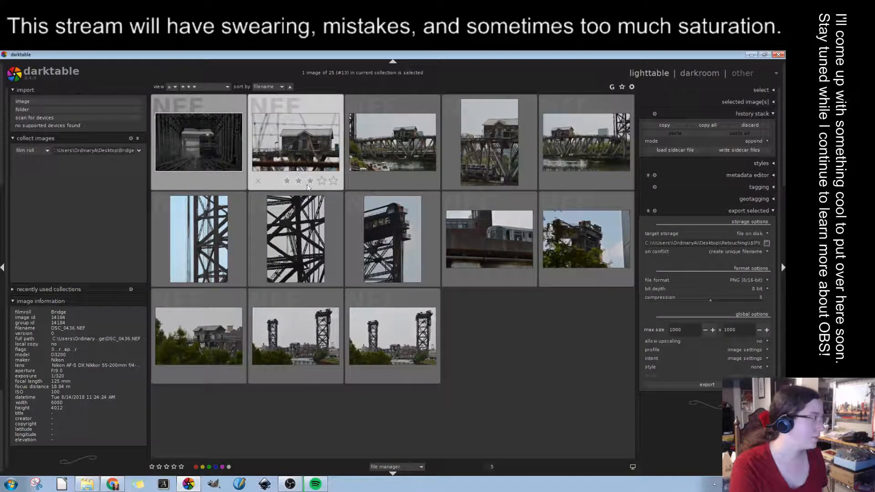
{"action": "scroll", "coordinate": [410, 276], "scroll_direction": "up", "scroll_amount": 3}
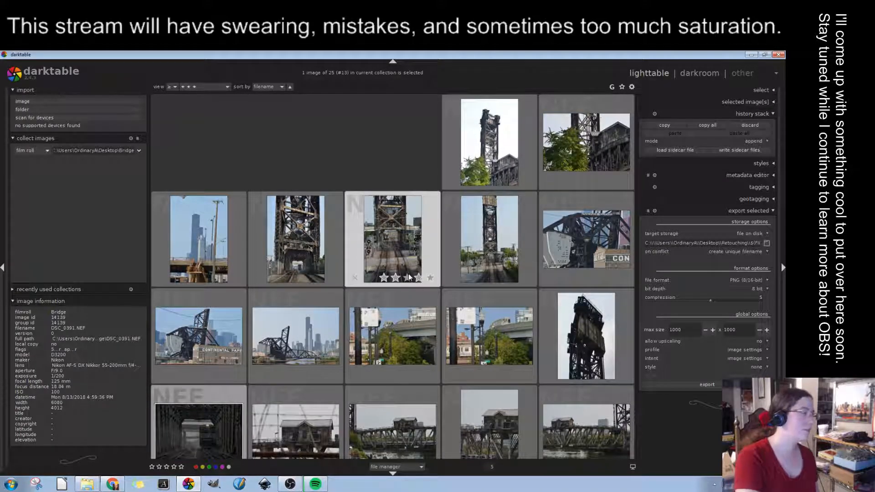
{"action": "scroll", "coordinate": [410, 277], "scroll_direction": "down", "scroll_amount": 1}
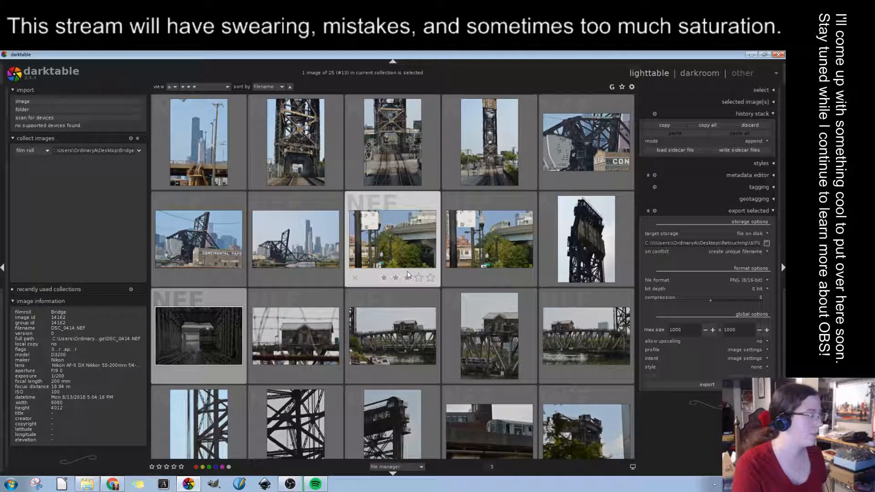
{"action": "scroll", "coordinate": [409, 276], "scroll_direction": "down", "scroll_amount": 2}
{"action": "scroll", "coordinate": [408, 275], "scroll_direction": "up", "scroll_amount": 2}
{"action": "scroll", "coordinate": [407, 274], "scroll_direction": "up", "scroll_amount": 1}
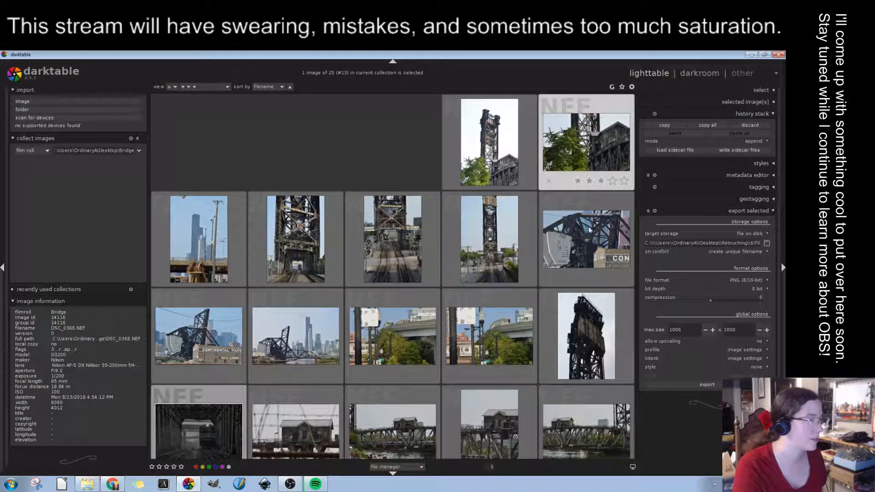
{"action": "scroll", "coordinate": [545, 333], "scroll_direction": "down", "scroll_amount": 1}
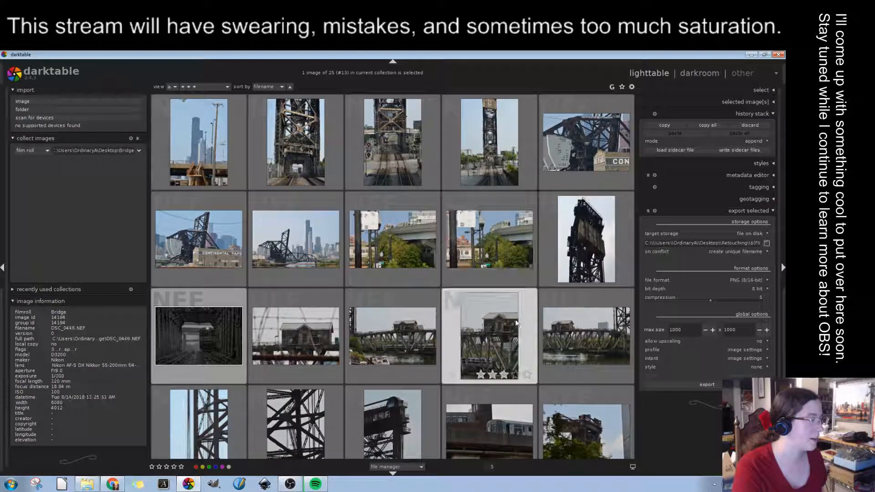
{"action": "scroll", "coordinate": [518, 320], "scroll_direction": "down", "scroll_amount": 2}
{"action": "scroll", "coordinate": [519, 321], "scroll_direction": "up", "scroll_amount": 1}
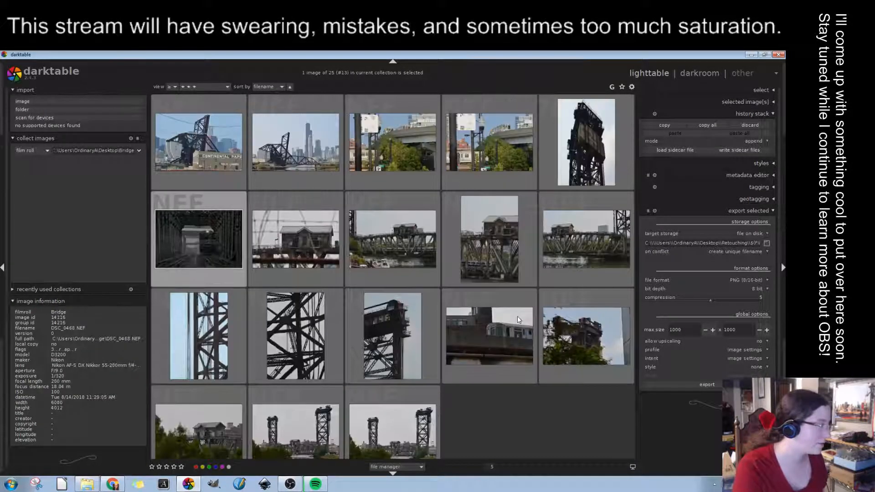
{"action": "double_click", "coordinate": [203, 335]}
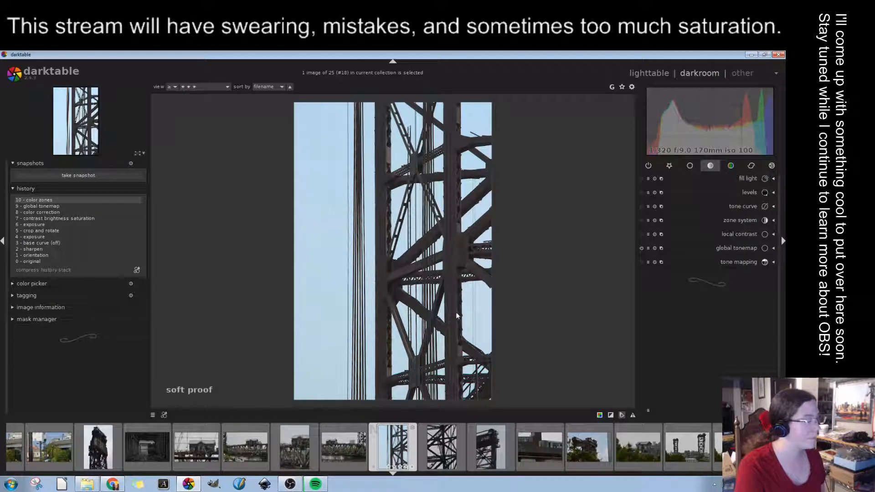
View the Vertical photo in Windows Photo Viewer alongside the truss tower close-up, and close the viewer
{"action": "left_click", "coordinate": [87, 485]}
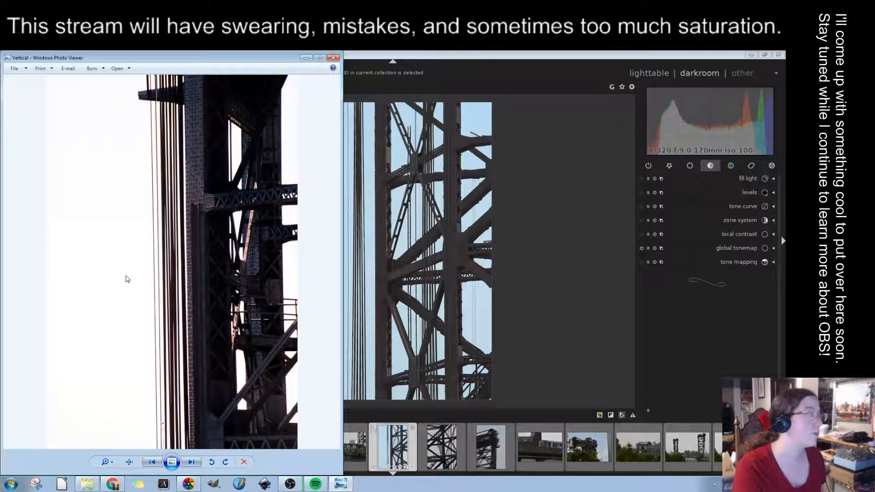
{"action": "left_click_drag", "start_coordinate": [235, 58], "coordinate": [198, 59]}
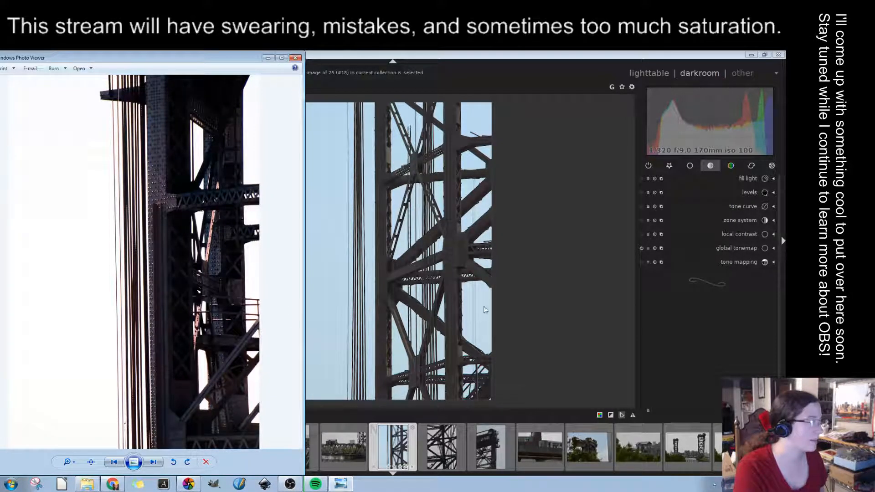
{"action": "left_click", "coordinate": [296, 58]}
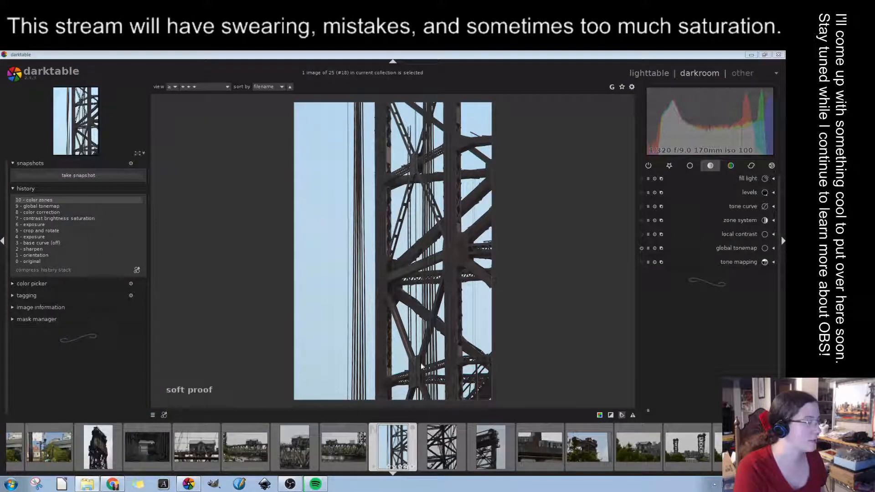
Open the river truss bridge photo with the wooden control house and raise its exposure to 2.37 EV
{"action": "left_click", "coordinate": [339, 449]}
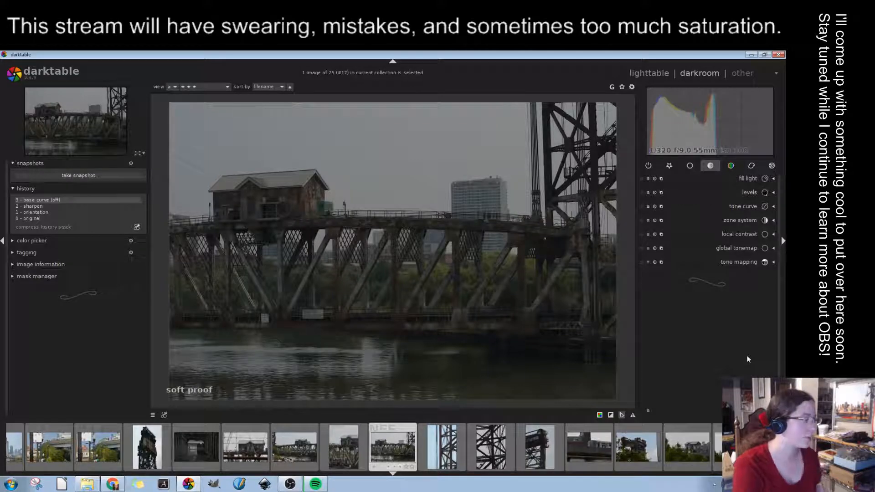
{"action": "left_click", "coordinate": [669, 167]}
{"action": "left_click", "coordinate": [736, 319]}
{"action": "left_click", "coordinate": [739, 335]}
{"action": "left_click", "coordinate": [748, 338]}
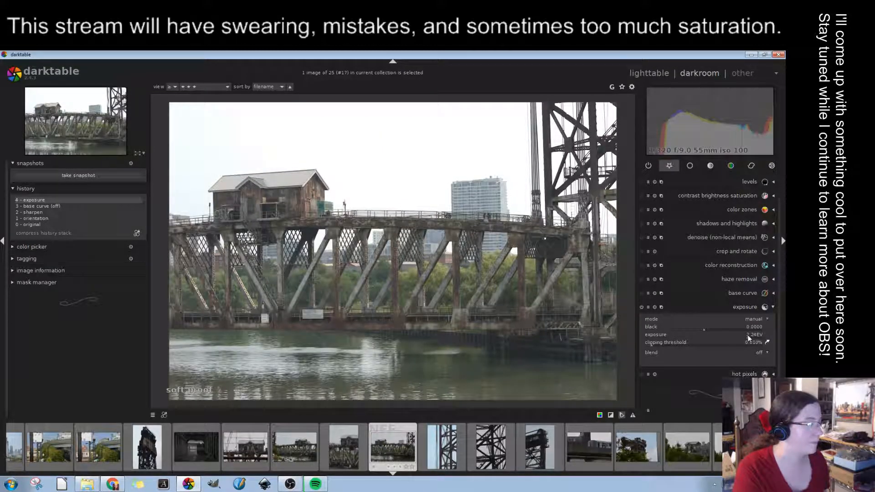
{"action": "left_click", "coordinate": [753, 335]}
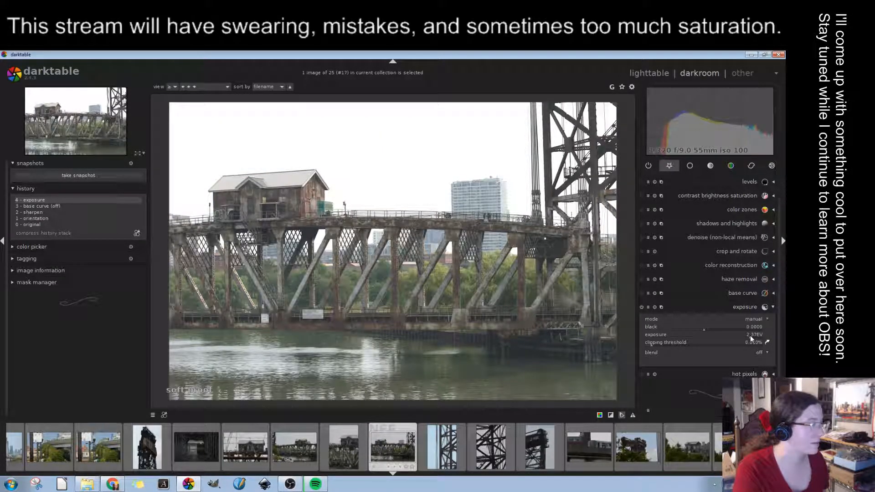
Compare the truss tower close-up, at its crop and rotate and final color zones history states, with the river bridge photo
{"action": "left_click", "coordinate": [448, 449]}
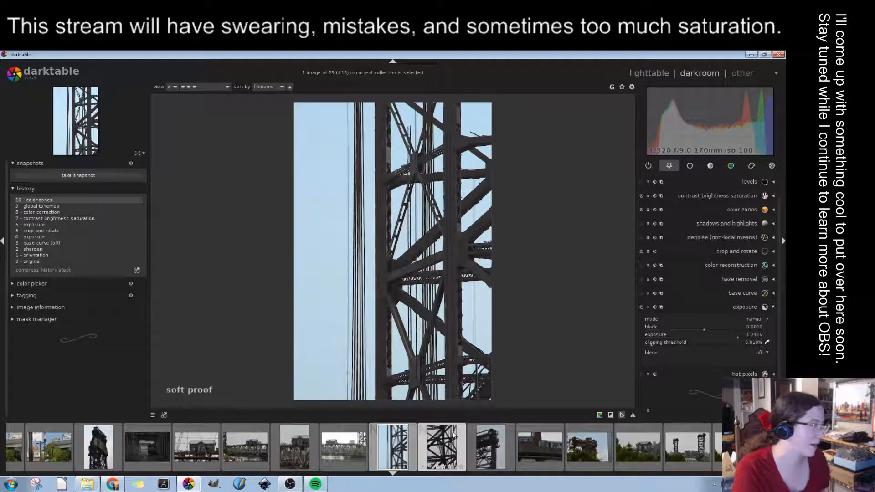
{"action": "left_click", "coordinate": [330, 458]}
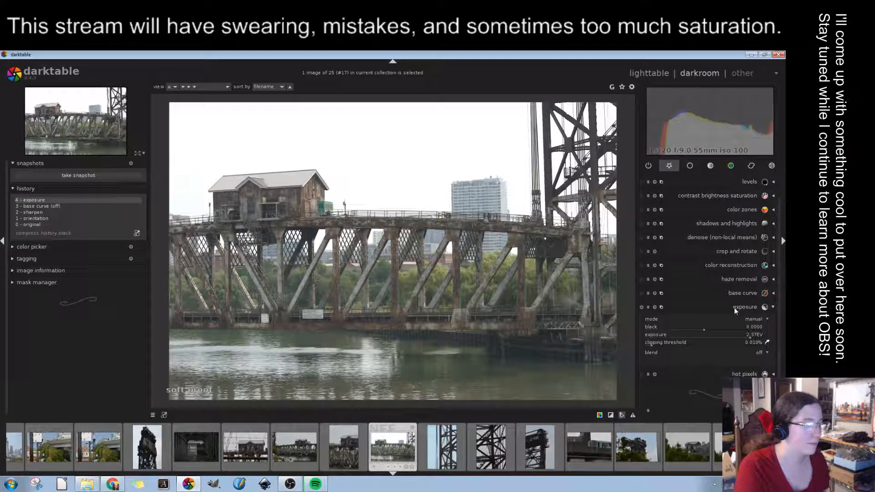
{"action": "left_click", "coordinate": [734, 308]}
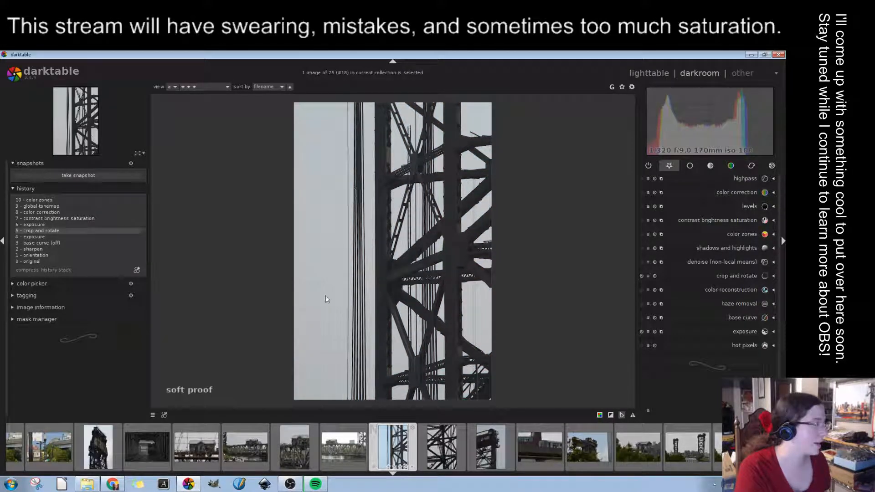
{"action": "left_click", "coordinate": [60, 201]}
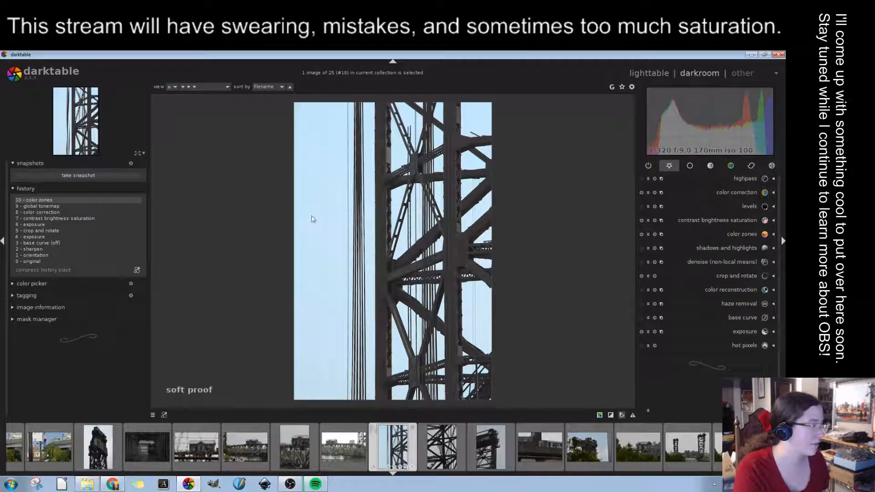
{"action": "left_click", "coordinate": [347, 457]}
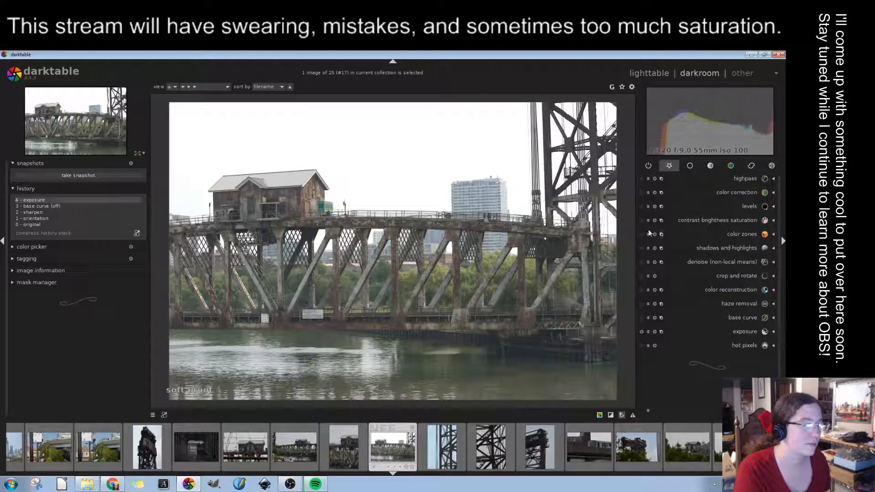
Return to the locomotive photo and brighten it by raising the upper part of its base curve
{"action": "left_click", "coordinate": [750, 276]}
{"action": "left_click", "coordinate": [215, 460]}
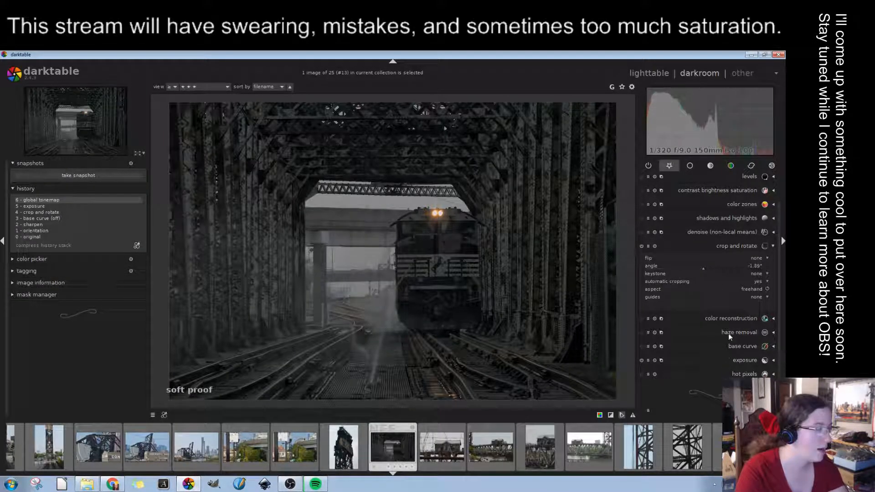
{"action": "left_click", "coordinate": [734, 247]}
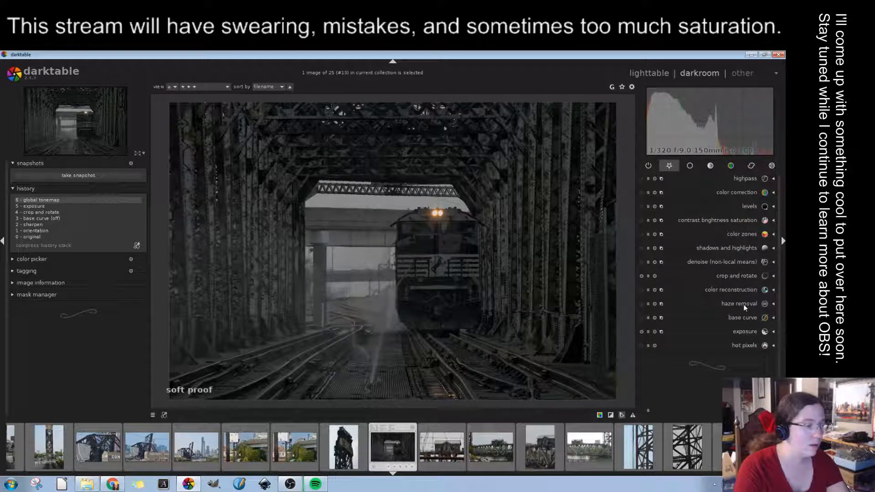
{"action": "left_click", "coordinate": [746, 318]}
{"action": "left_click_drag", "start_coordinate": [737, 254], "coordinate": [730, 209]}
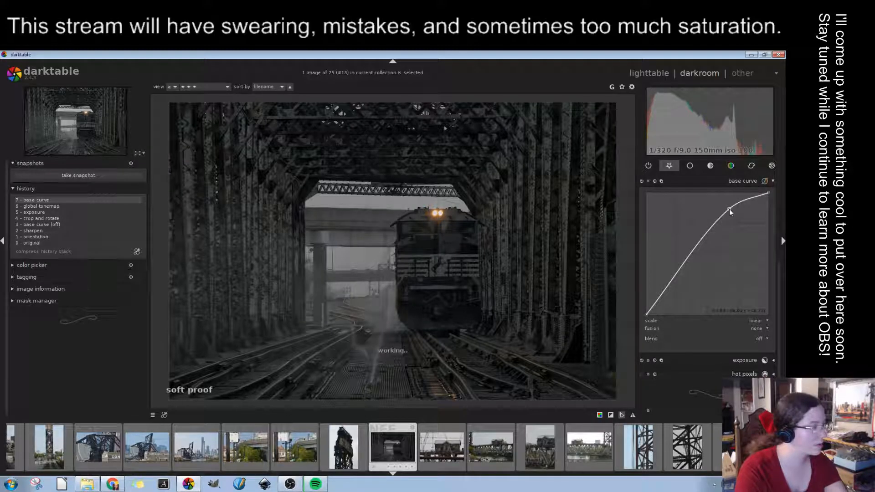
{"action": "left_click_drag", "start_coordinate": [729, 209], "coordinate": [726, 209]}
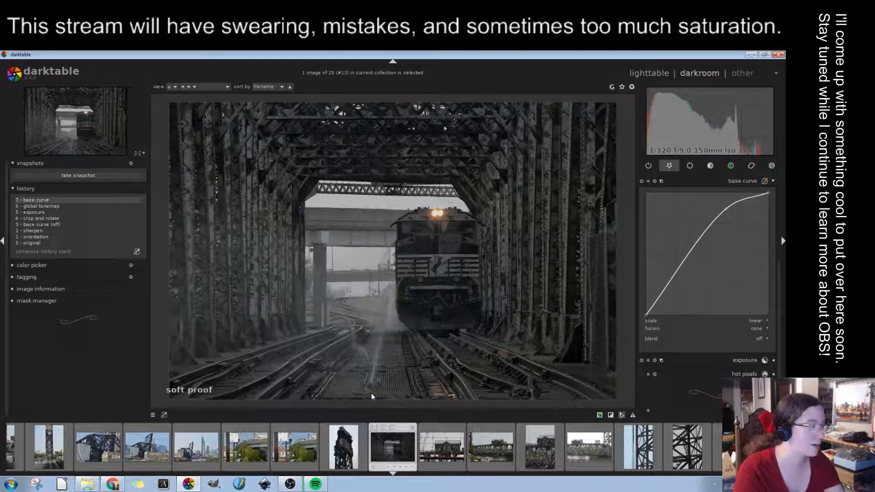
{"action": "left_click_drag", "start_coordinate": [716, 216], "coordinate": [719, 207]}
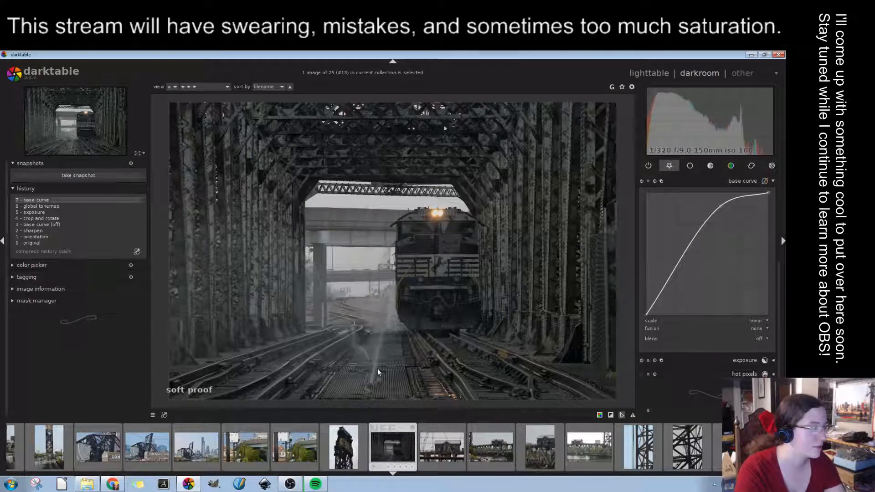
Add a lower point to the base curve, nudge the highlight point up, and compare with the global tonemap history state
{"action": "left_click", "coordinate": [671, 278]}
{"action": "left_click_drag", "start_coordinate": [671, 277], "coordinate": [672, 278]}
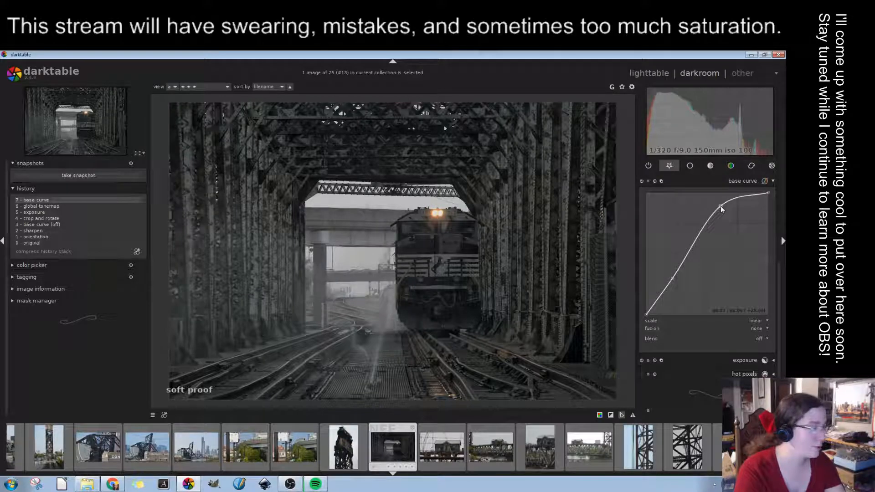
{"action": "left_click_drag", "start_coordinate": [721, 206], "coordinate": [719, 205]}
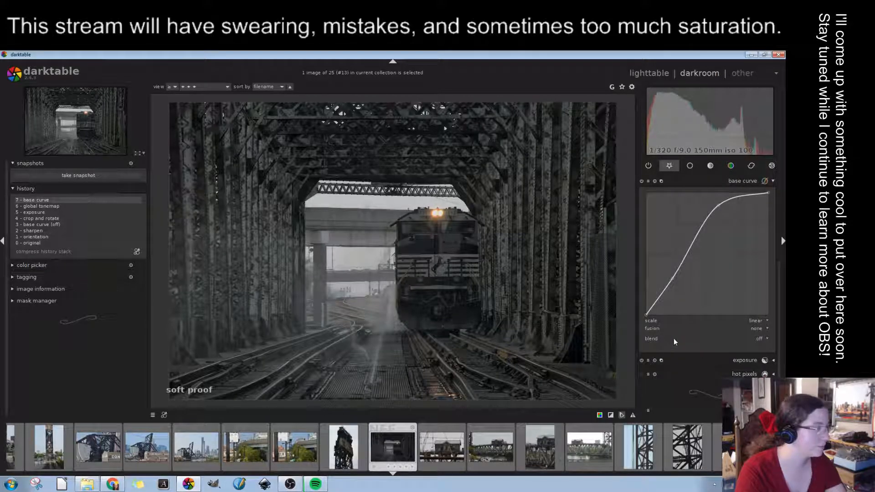
{"action": "left_click", "coordinate": [43, 206]}
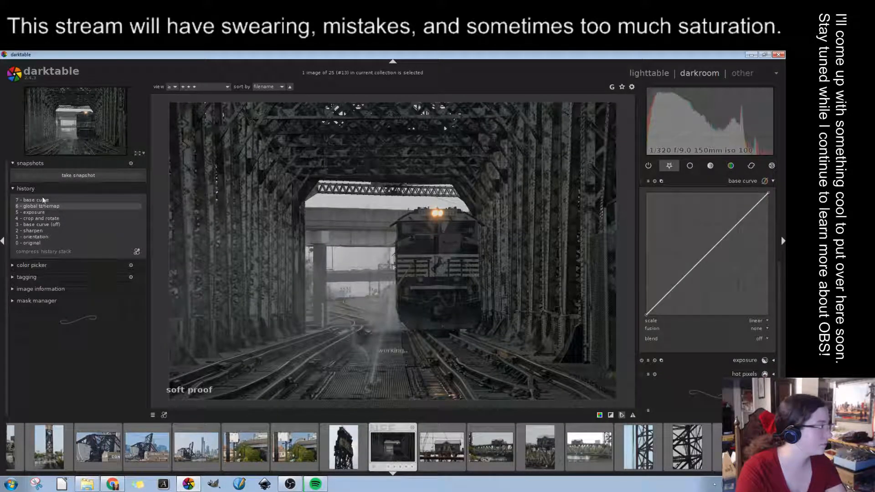
{"action": "left_click", "coordinate": [46, 199]}
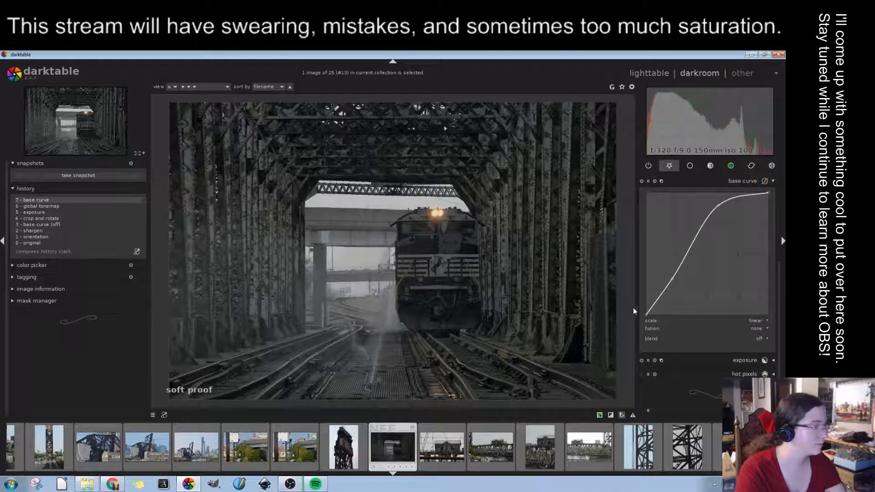
Fine-tune the darkest shadows of the locomotive photo with a base curve point near the origin
{"action": "left_click_drag", "start_coordinate": [649, 310], "coordinate": [650, 311]}
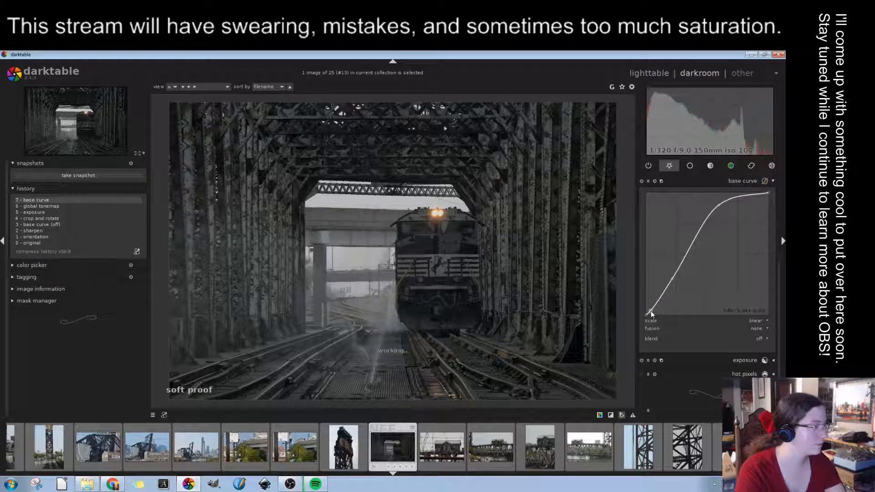
{"action": "left_click_drag", "start_coordinate": [651, 311], "coordinate": [650, 311]}
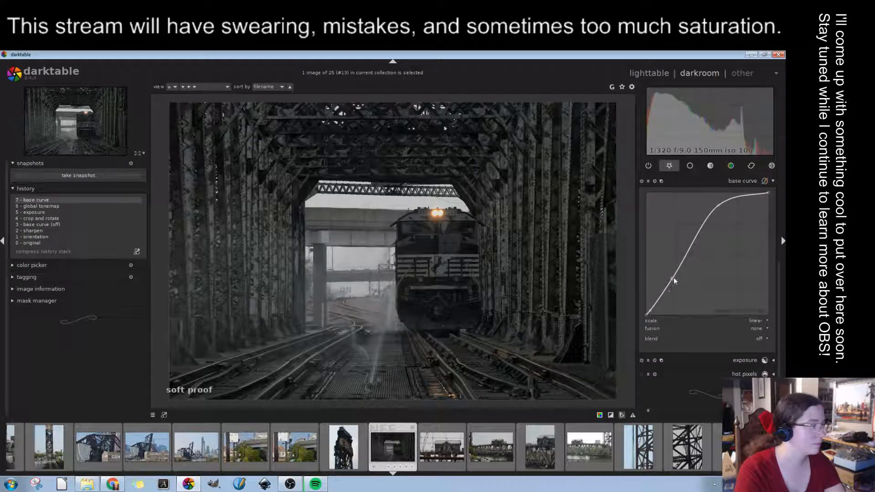
{"action": "left_click", "coordinate": [735, 184]}
Brighten the locomotive photo's highlights by pulling the white point inward in manual levels
{"action": "left_click", "coordinate": [751, 207]}
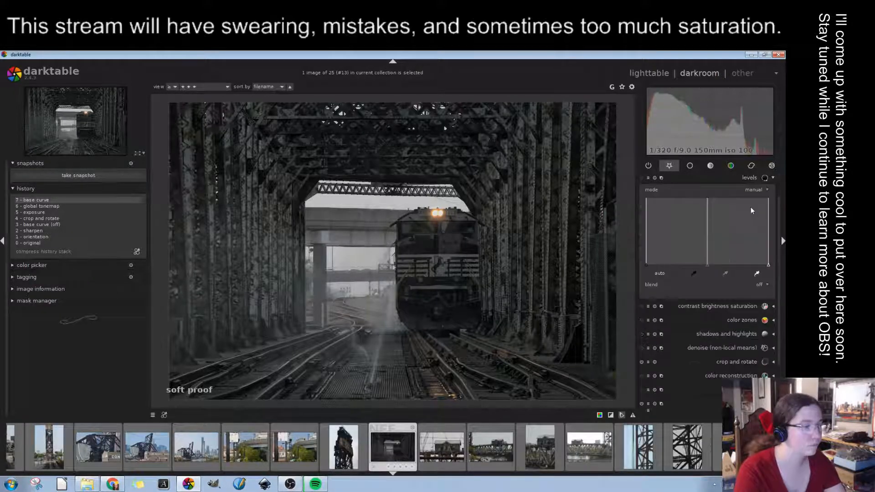
{"action": "left_click_drag", "start_coordinate": [769, 268], "coordinate": [760, 265]}
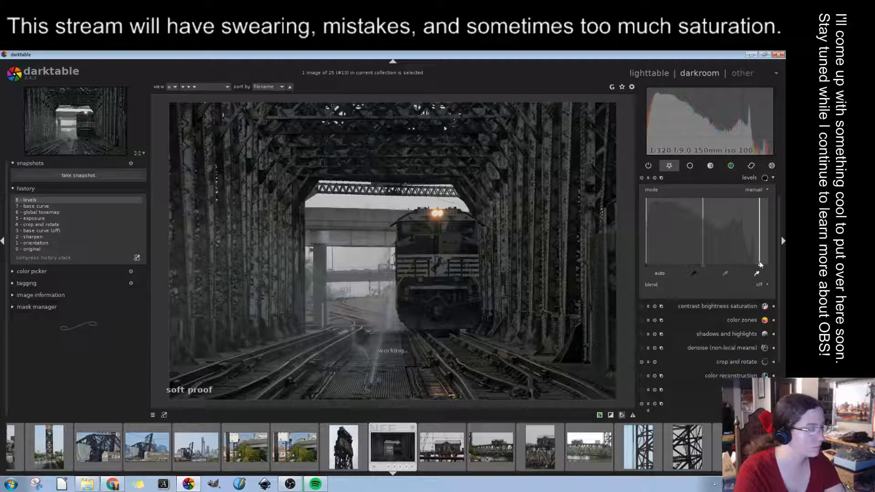
{"action": "left_click_drag", "start_coordinate": [761, 264], "coordinate": [756, 265]}
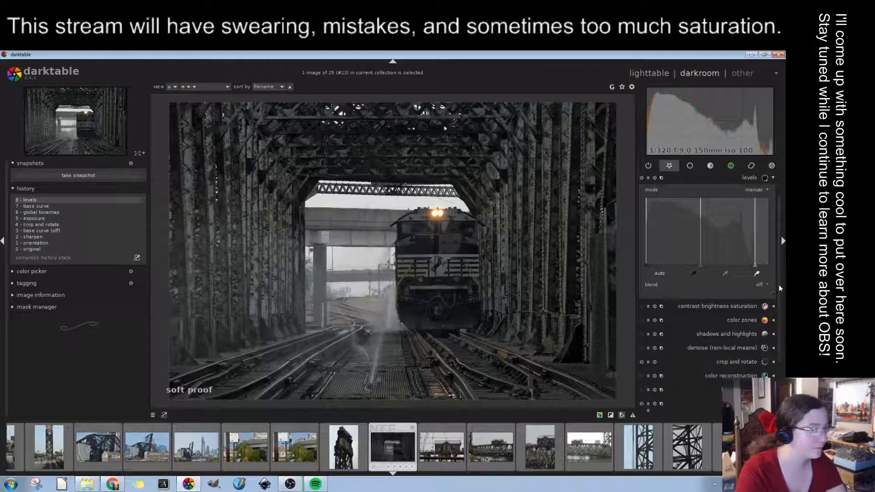
{"action": "left_click", "coordinate": [754, 179]}
{"action": "left_click", "coordinate": [750, 206]}
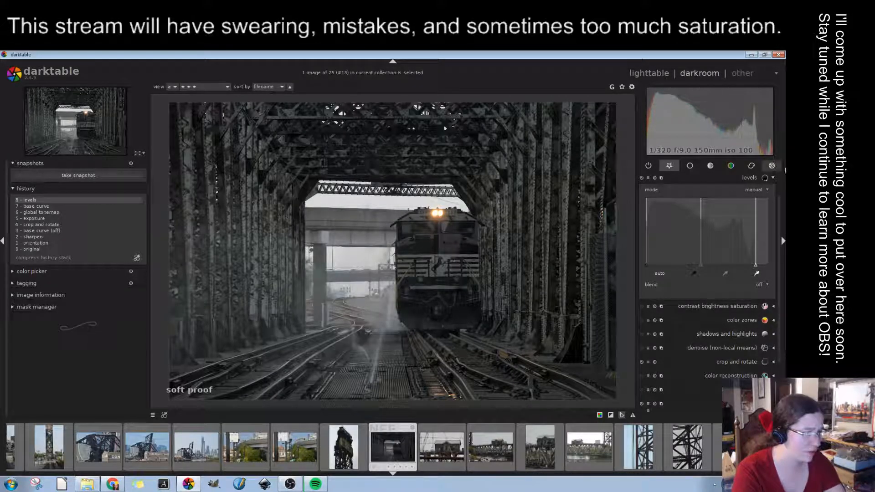
Nudge the white point in the locomotive photo's levels slightly further inward and collapse the levels module
{"action": "left_click_drag", "start_coordinate": [756, 267], "coordinate": [755, 268]}
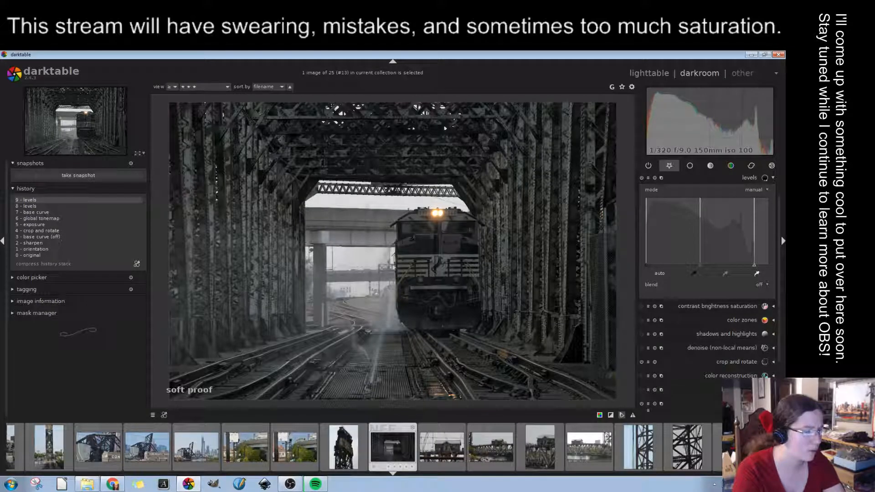
{"action": "left_click", "coordinate": [754, 178]}
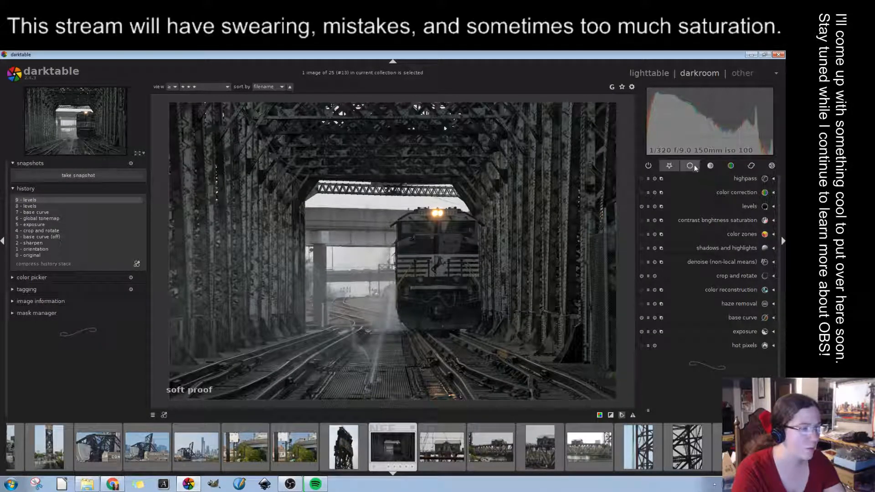
Find the global tonemap module in the tone group and add it to the favourite modules
{"action": "left_click", "coordinate": [711, 166]}
{"action": "left_click", "coordinate": [744, 248]}
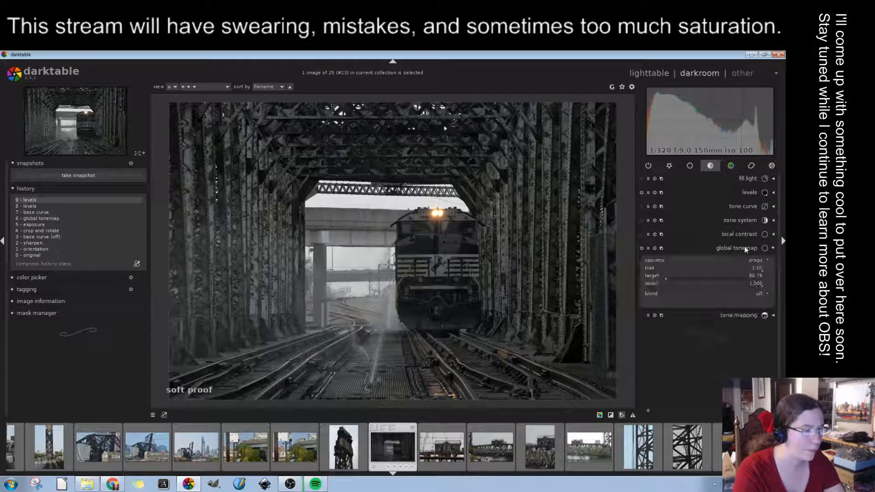
{"action": "left_click", "coordinate": [690, 411]}
{"action": "scroll", "coordinate": [690, 389], "scroll_direction": "down", "scroll_amount": 5}
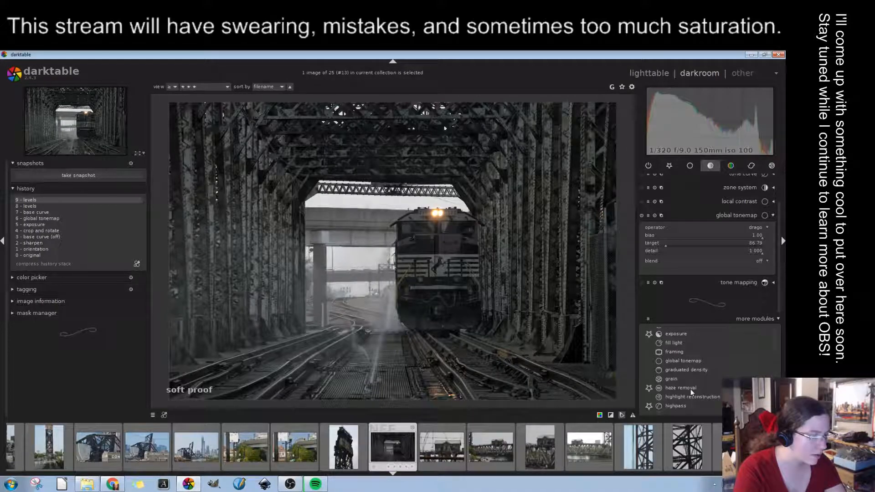
{"action": "left_click", "coordinate": [648, 360]}
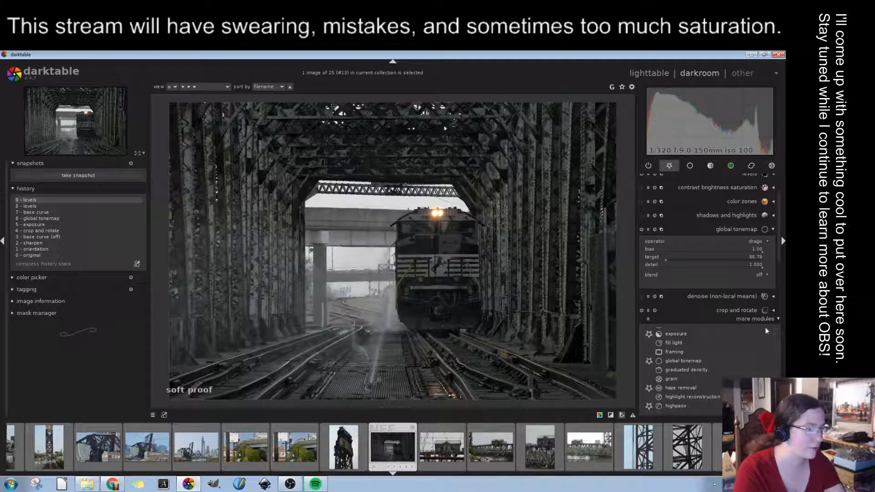
{"action": "left_click", "coordinate": [747, 319]}
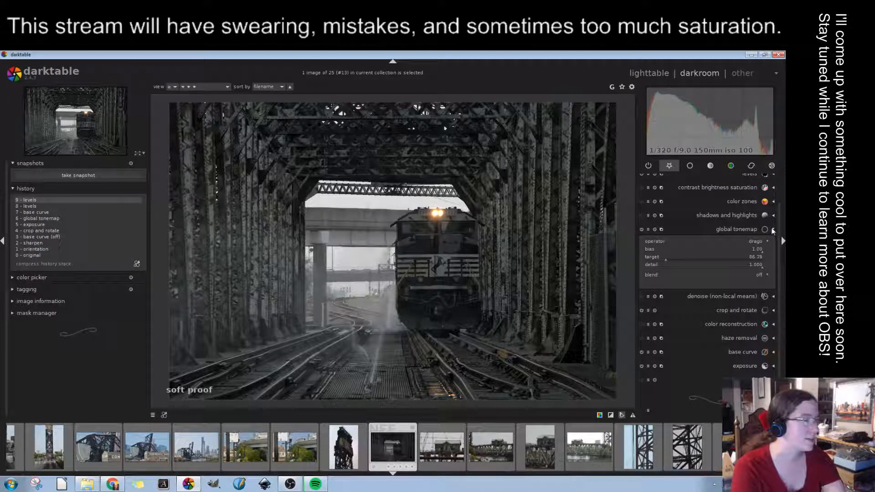
Compare the locomotive photo's exposure and global tonemap history states with the latest levels state
{"action": "left_click", "coordinate": [52, 218]}
{"action": "left_click", "coordinate": [40, 226]}
{"action": "left_click", "coordinate": [73, 220]}
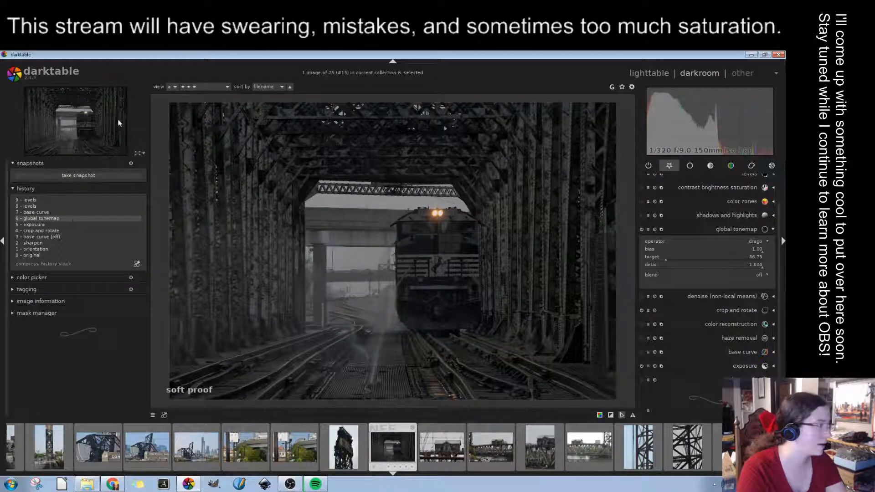
{"action": "left_click", "coordinate": [63, 200]}
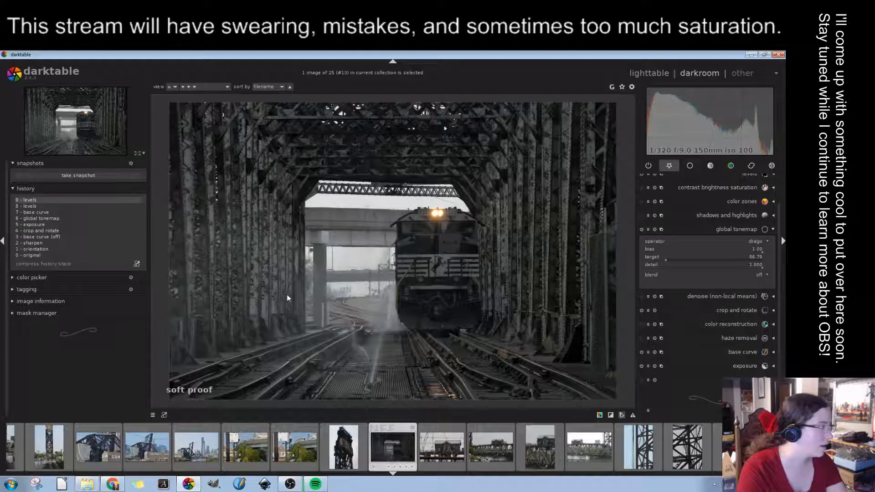
{"action": "left_click", "coordinate": [45, 225]}
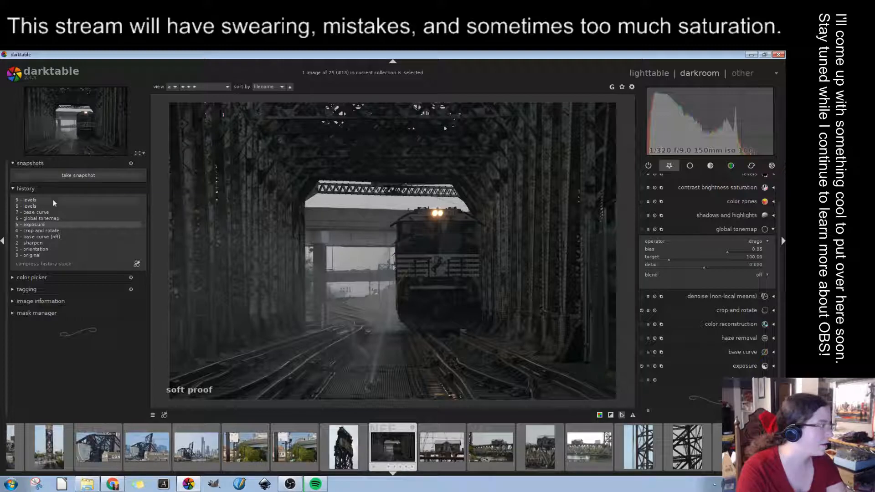
{"action": "left_click", "coordinate": [67, 218]}
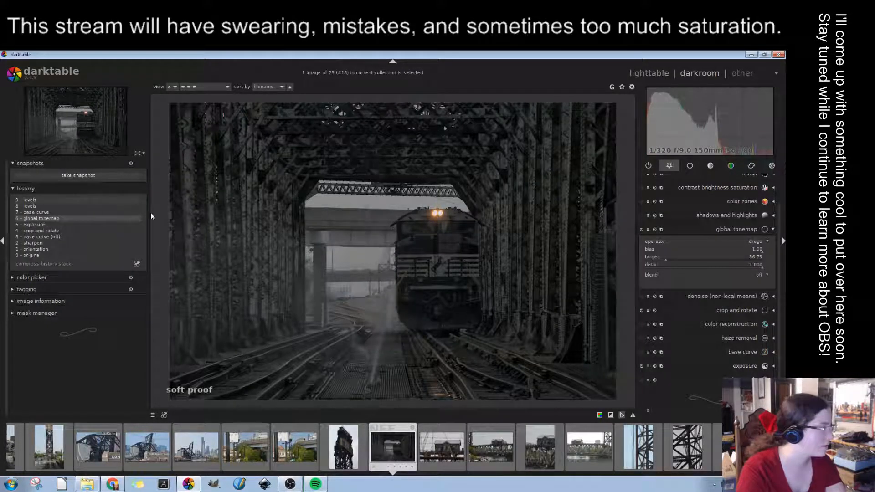
{"action": "left_click", "coordinate": [61, 199]}
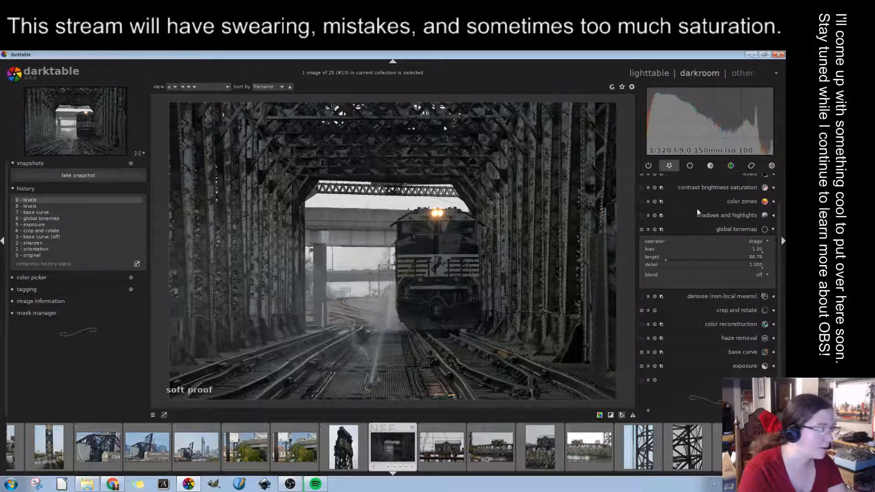
Switch off the global tonemap on the locomotive photo and compare the result with the preceding levels state
{"action": "left_click", "coordinate": [641, 230]}
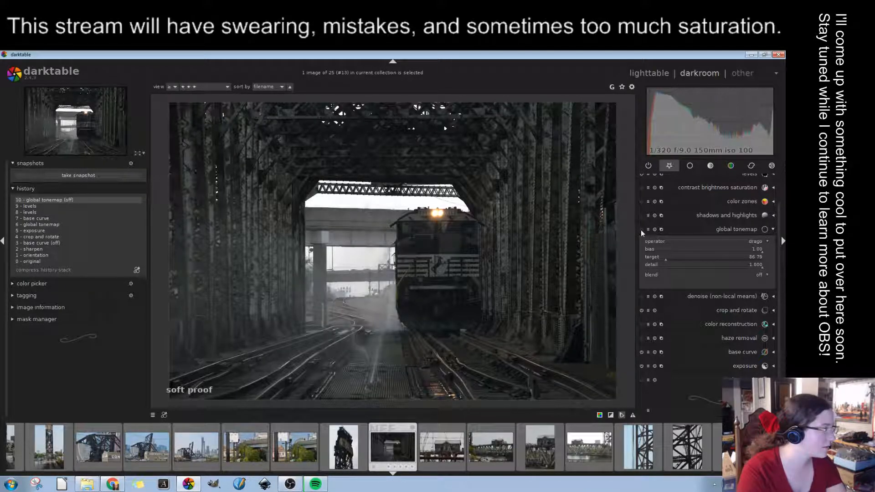
{"action": "left_click", "coordinate": [107, 207]}
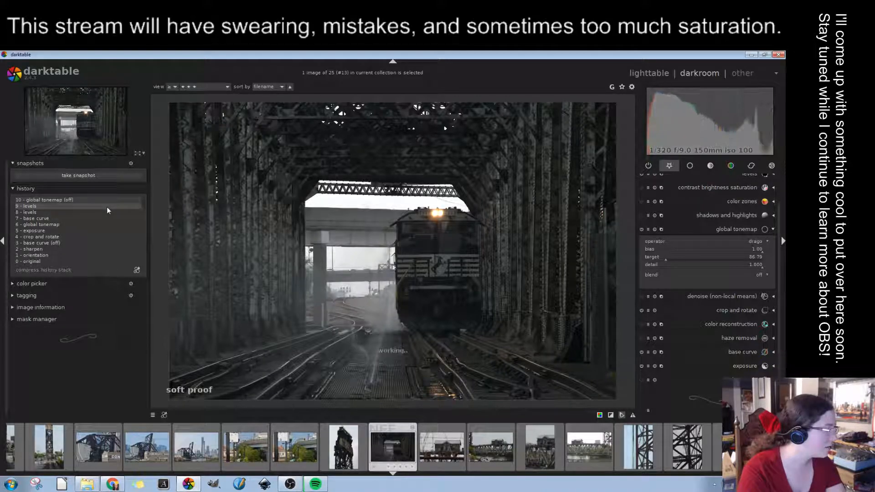
{"action": "left_click", "coordinate": [109, 200]}
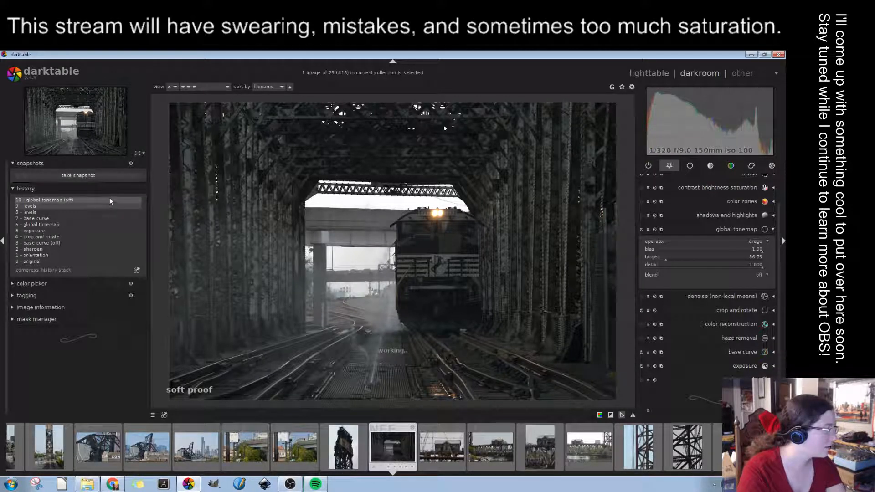
Compare the tonemap-off version of the locomotive photo with its earlier levels, base curve, exposure, and crop and rotate history states
{"action": "left_click", "coordinate": [96, 218]}
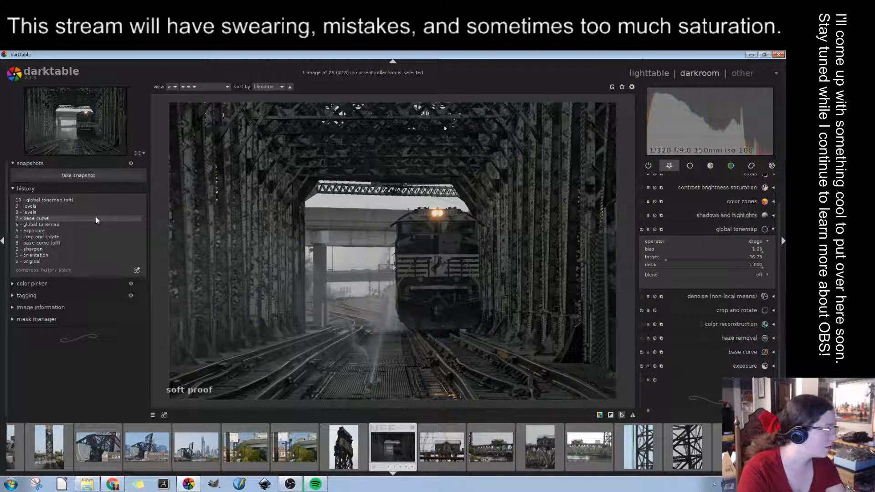
{"action": "left_click", "coordinate": [93, 232]}
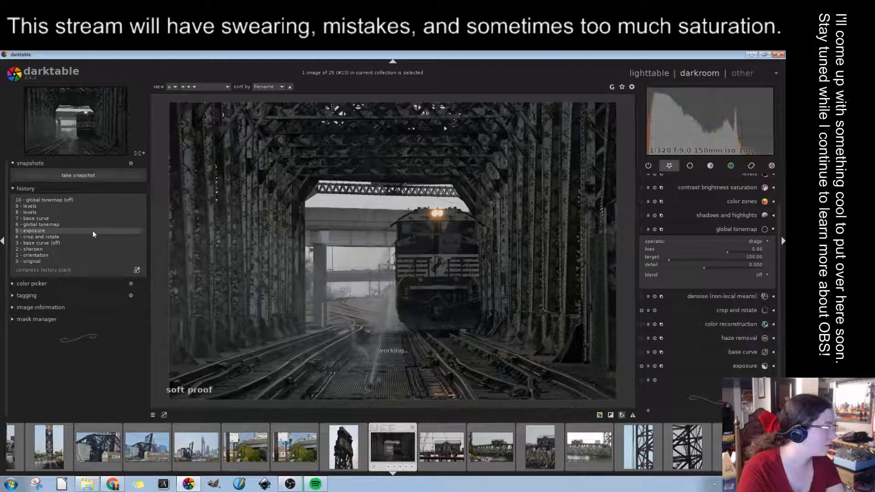
{"action": "left_click", "coordinate": [88, 207]}
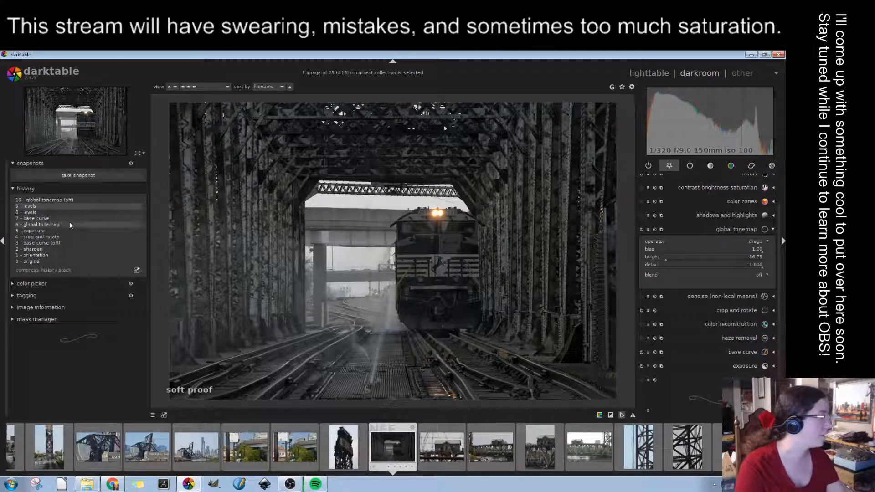
{"action": "left_click", "coordinate": [62, 212]}
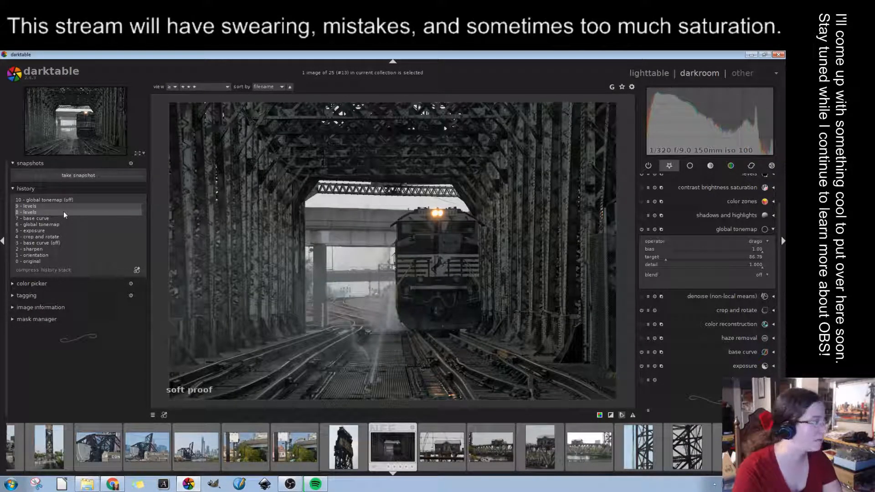
{"action": "left_click", "coordinate": [51, 200]}
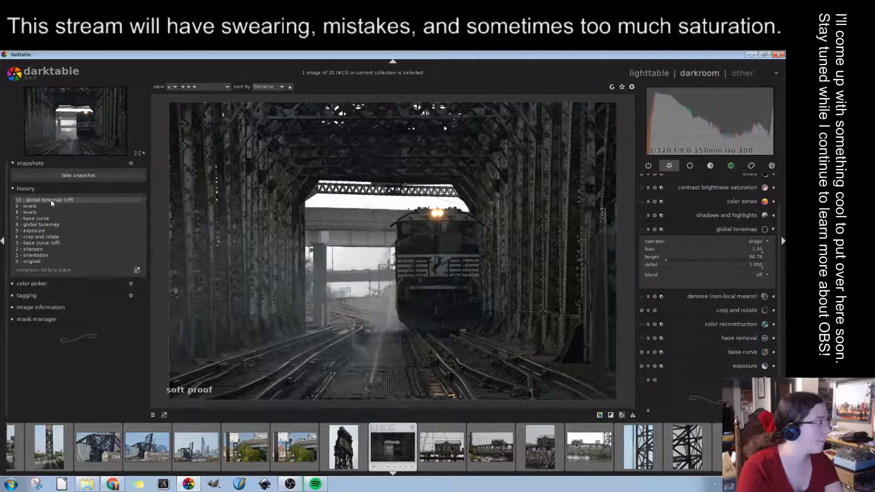
{"action": "left_click", "coordinate": [48, 204]}
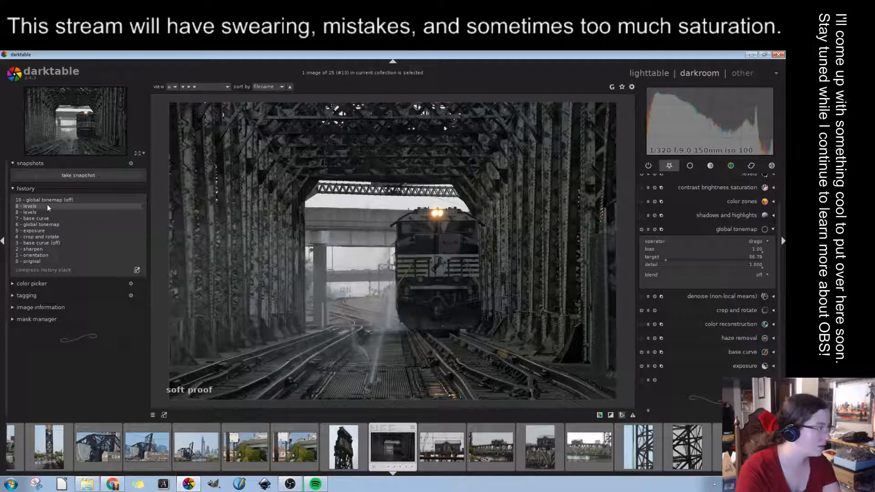
{"action": "left_click", "coordinate": [53, 232]}
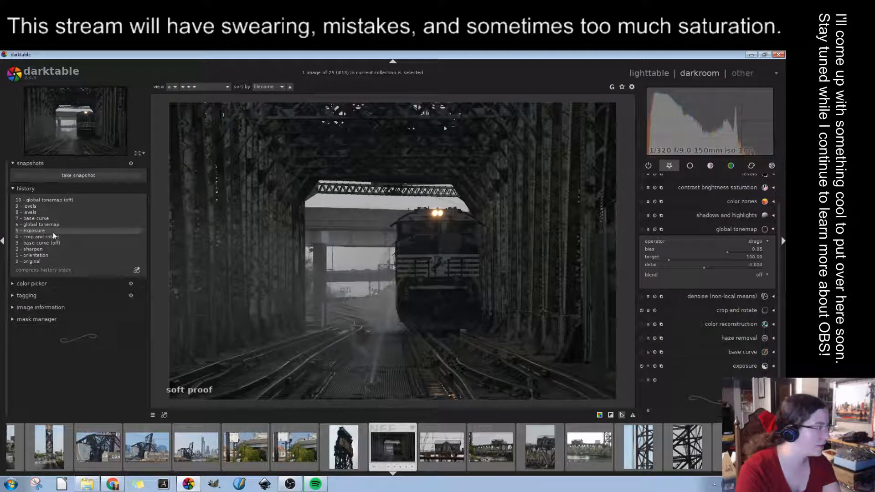
{"action": "left_click", "coordinate": [53, 238]}
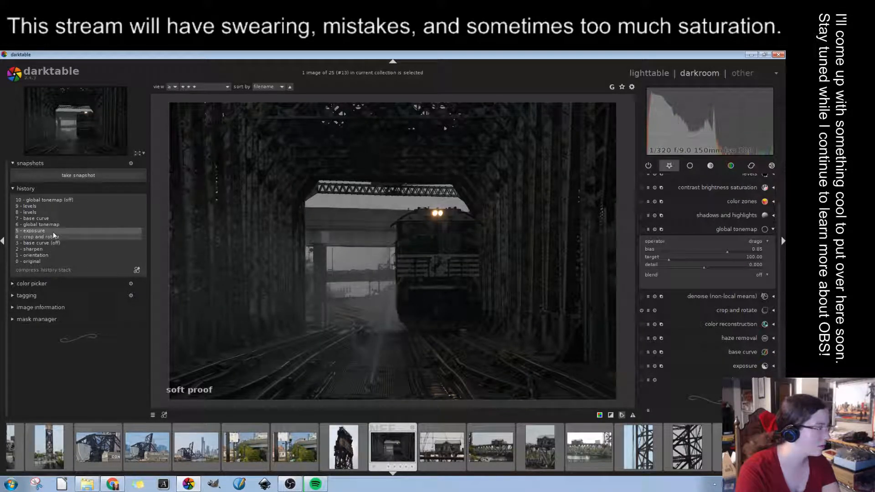
{"action": "left_click", "coordinate": [53, 232]}
{"action": "left_click", "coordinate": [58, 200]}
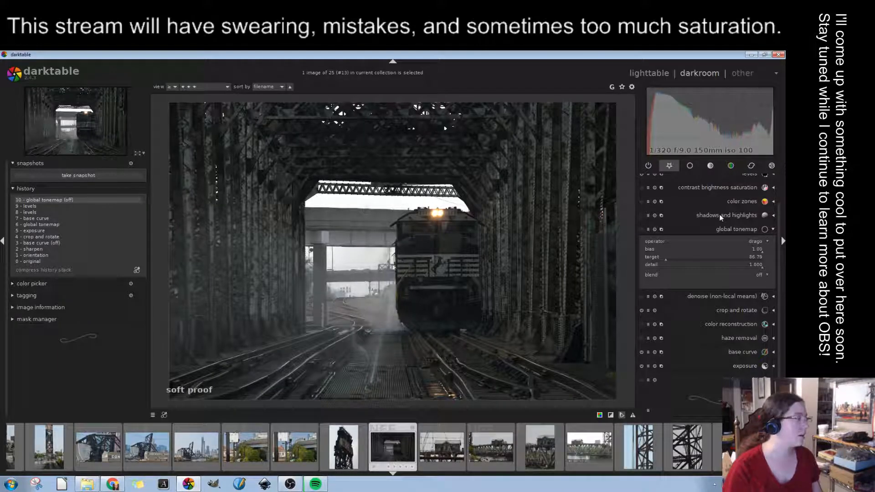
{"action": "left_click", "coordinate": [59, 238]}
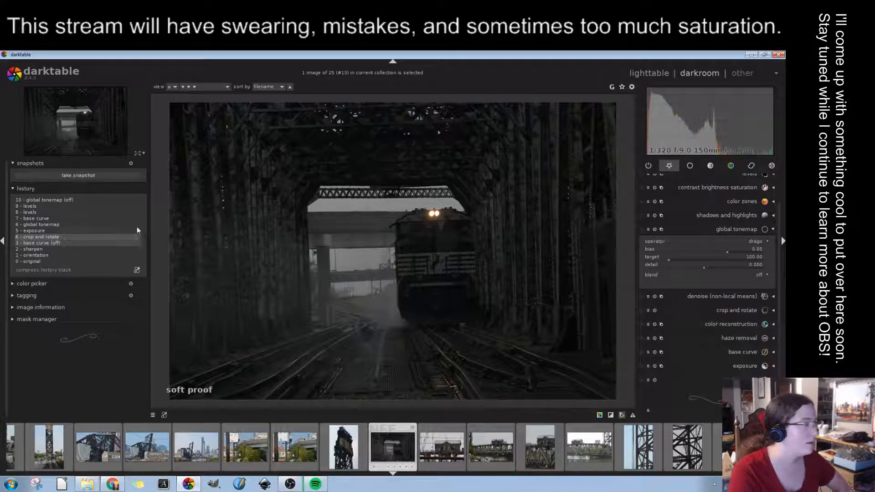
{"action": "left_click", "coordinate": [110, 201]}
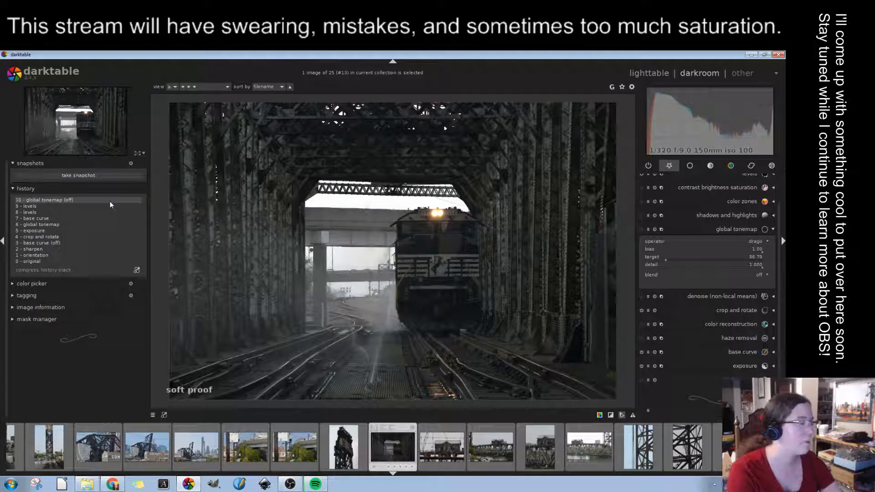
Roll the locomotive photo's history back to base curve state 7 and add a second base curve instance
{"action": "left_click", "coordinate": [46, 245]}
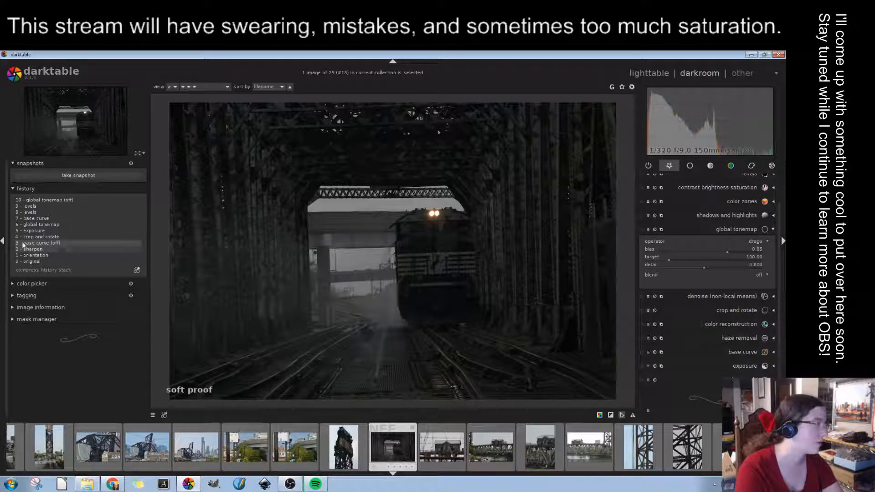
{"action": "left_click", "coordinate": [36, 218]}
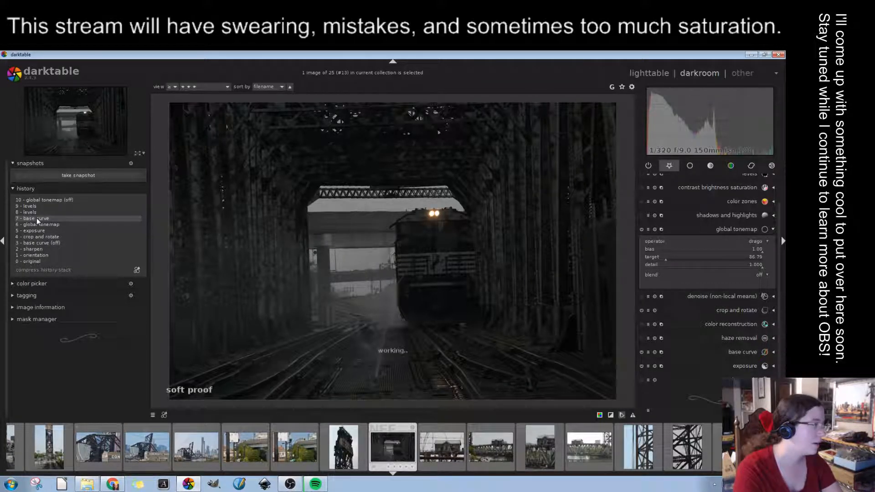
{"action": "left_click", "coordinate": [751, 332]}
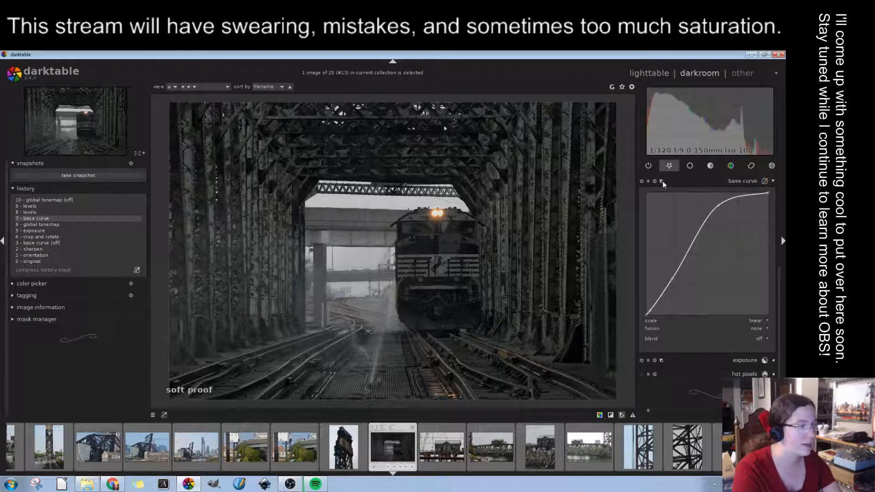
{"action": "left_click", "coordinate": [692, 186]}
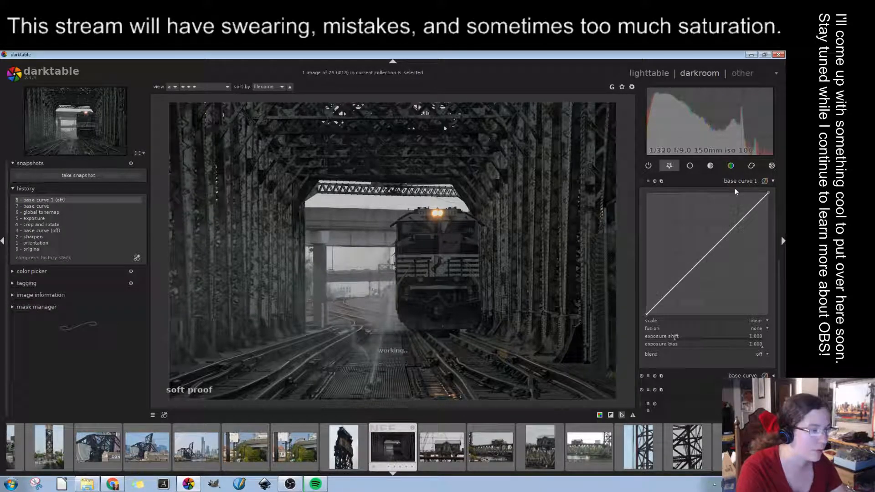
Brighten the photo by bowing the second base curve upward through the midtones while keeping a low point near the origin
{"action": "left_click", "coordinate": [649, 180]}
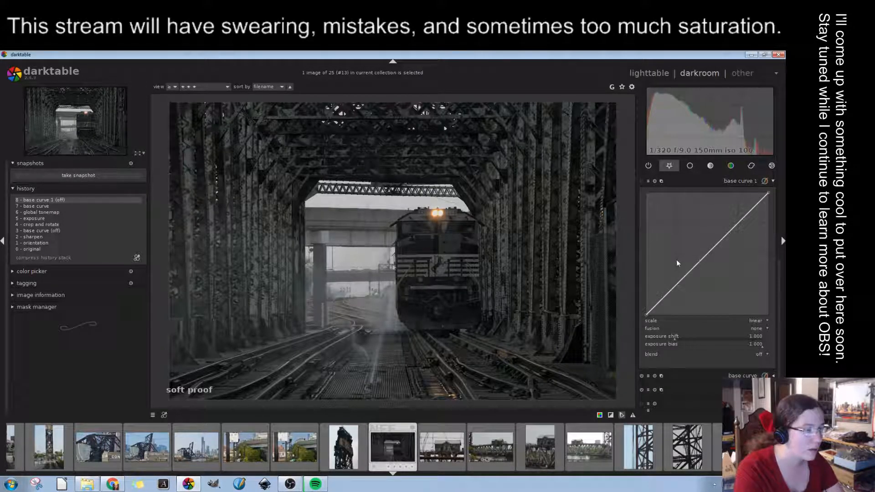
{"action": "left_click", "coordinate": [677, 253]}
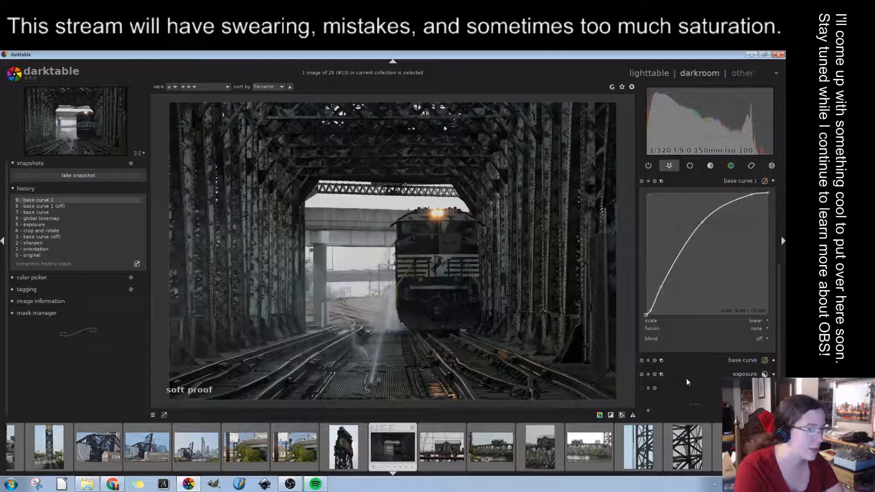
Compare the curve shapes of the original base curve and base curve 1
{"action": "left_click", "coordinate": [774, 360]}
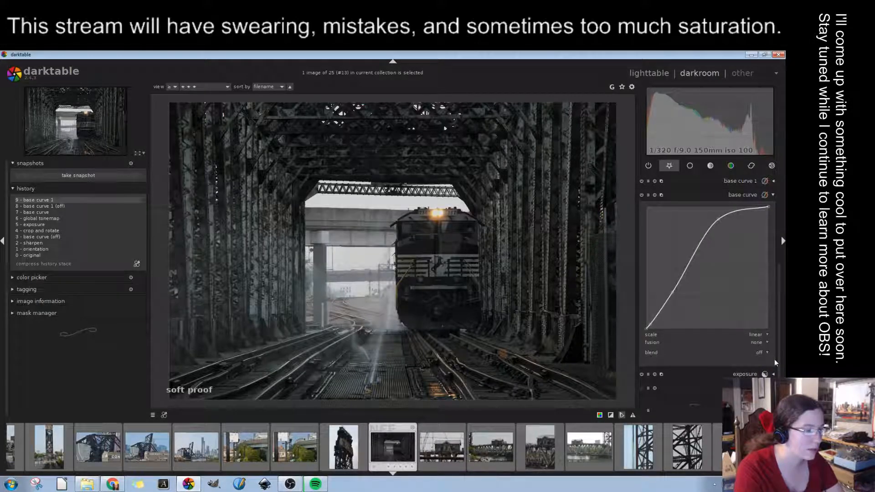
{"action": "left_click", "coordinate": [773, 182]}
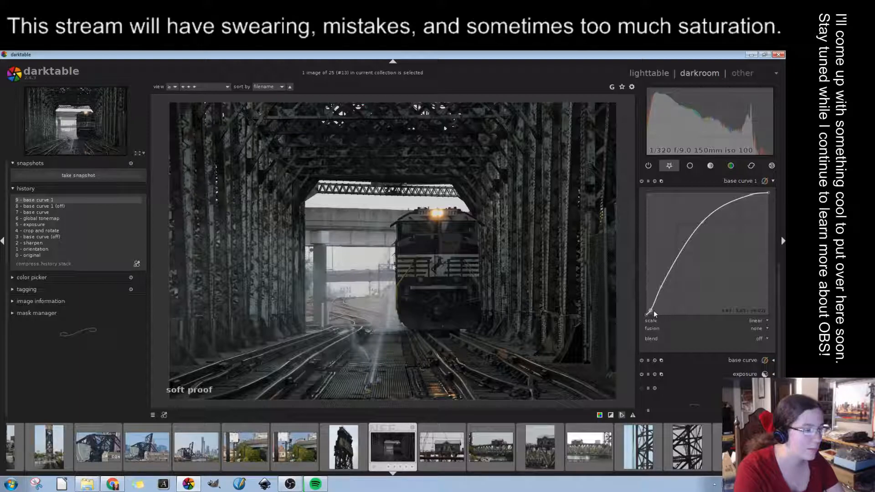
{"action": "left_click", "coordinate": [773, 360]}
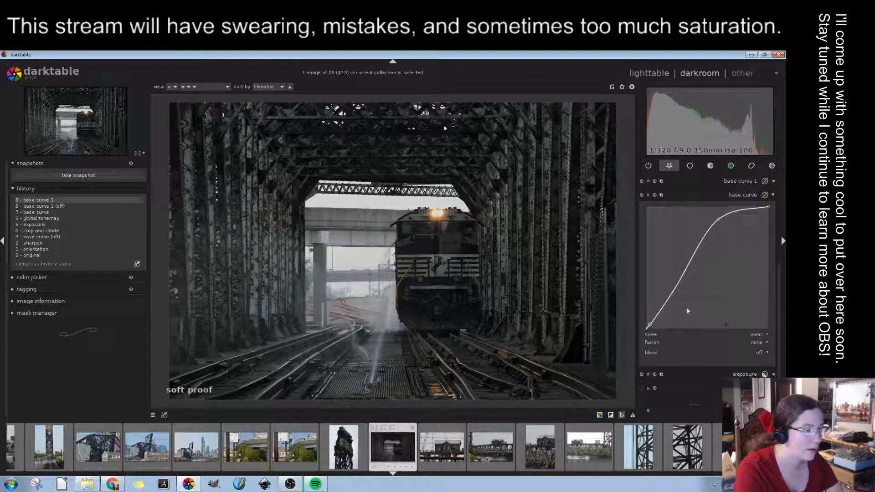
{"action": "left_click", "coordinate": [766, 182]}
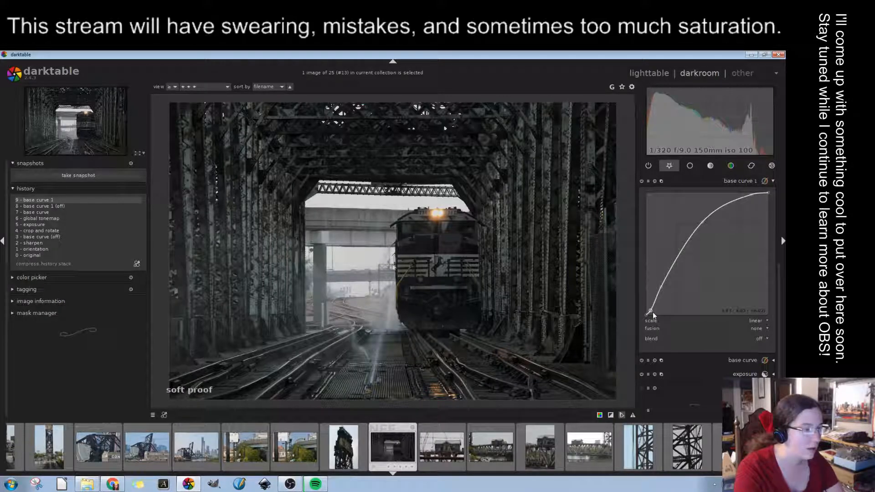
Compare the locomotive photo with and without base curve 1, and examine the base curve shapes and the unused levels module
{"action": "left_click", "coordinate": [752, 360]}
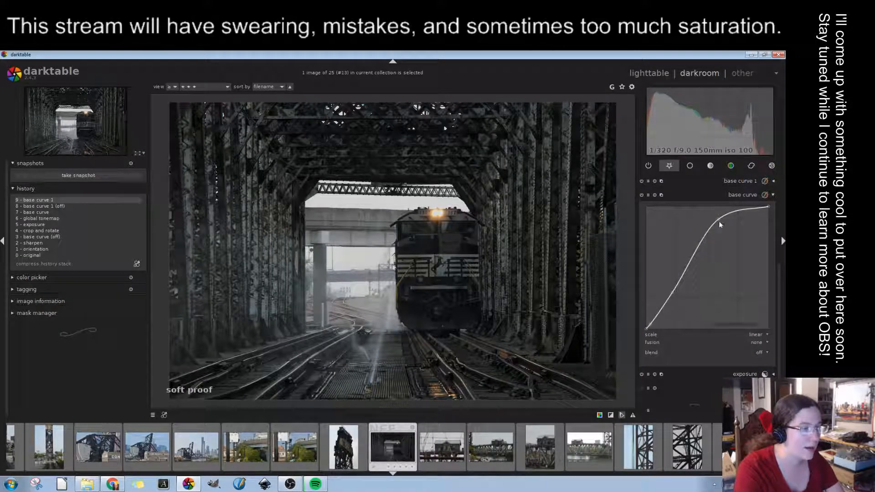
{"action": "left_click", "coordinate": [47, 206]}
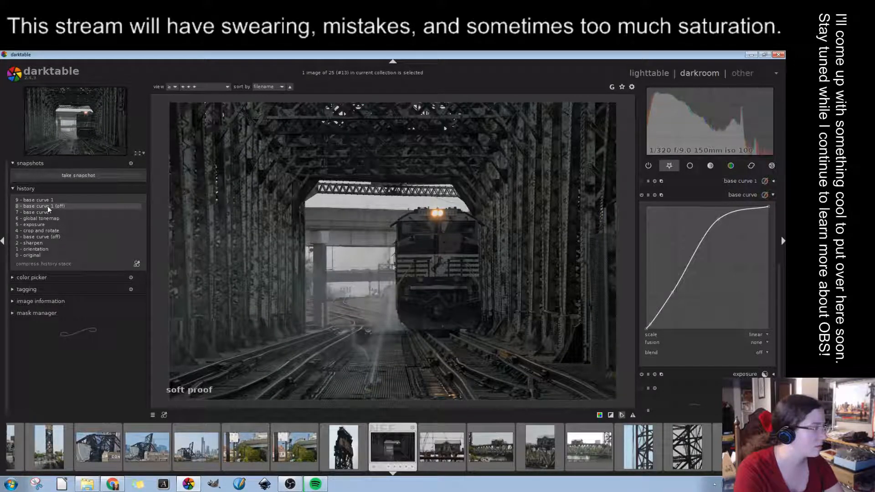
{"action": "left_click", "coordinate": [51, 198]}
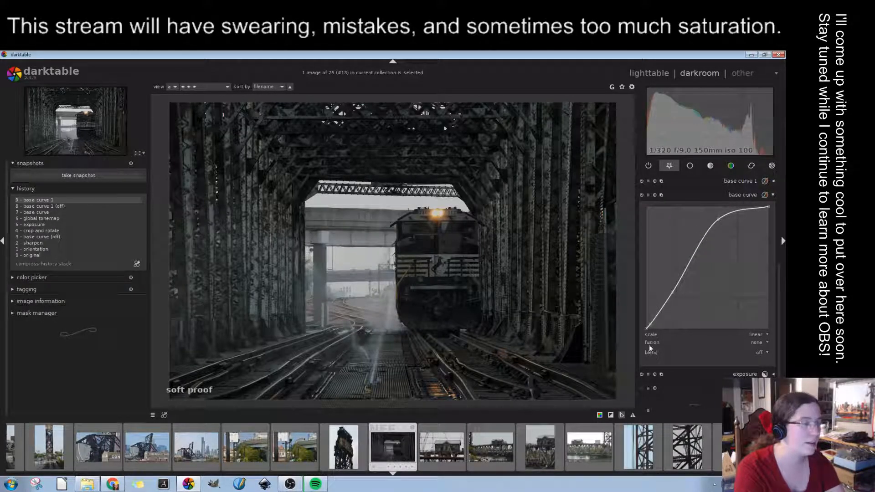
{"action": "left_click", "coordinate": [733, 181]}
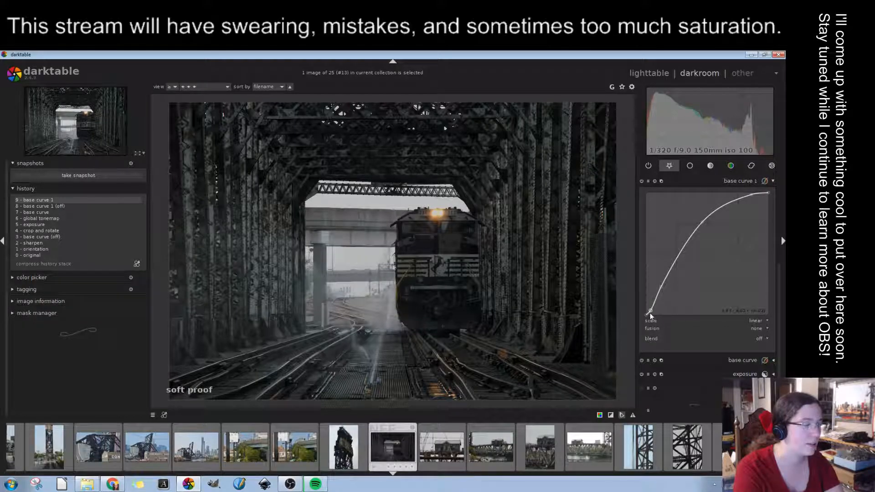
{"action": "left_click", "coordinate": [731, 182]}
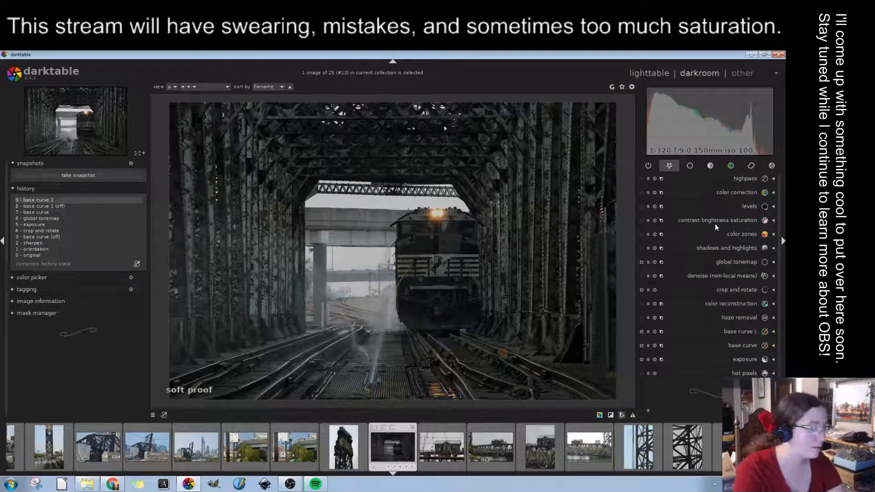
{"action": "left_click", "coordinate": [730, 248]}
{"action": "left_click", "coordinate": [741, 180]}
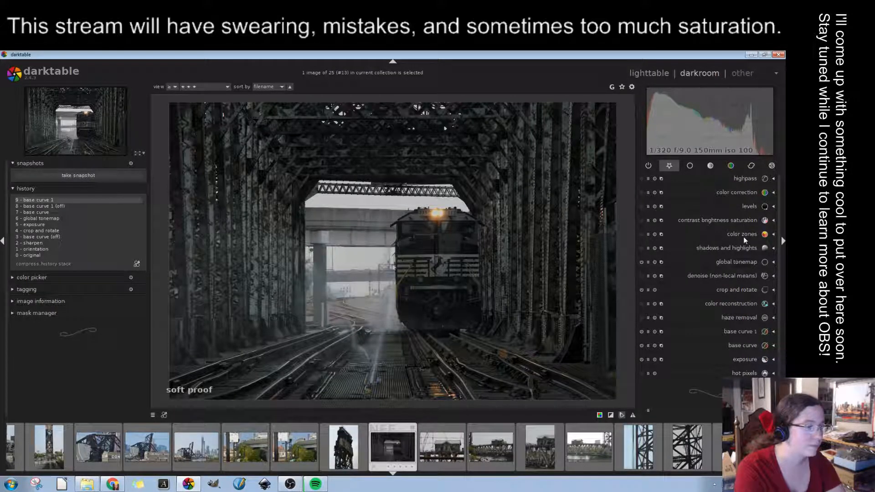
{"action": "left_click", "coordinate": [753, 207]}
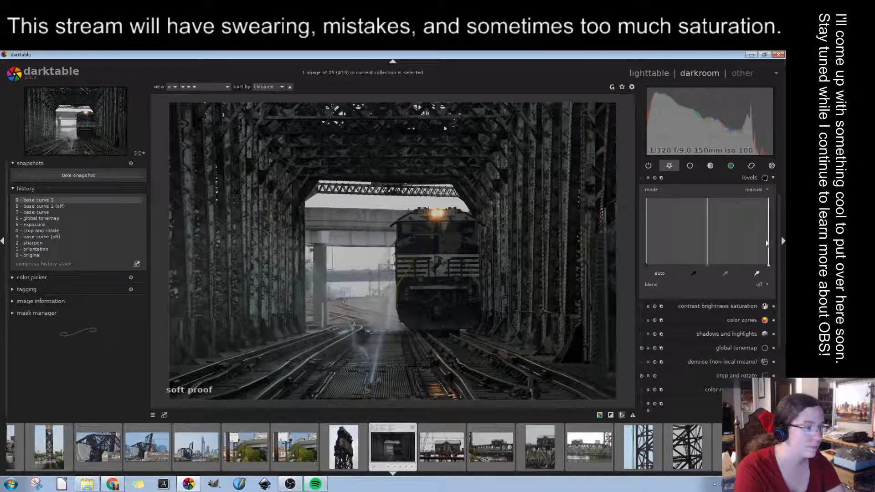
{"action": "left_click", "coordinate": [751, 179]}
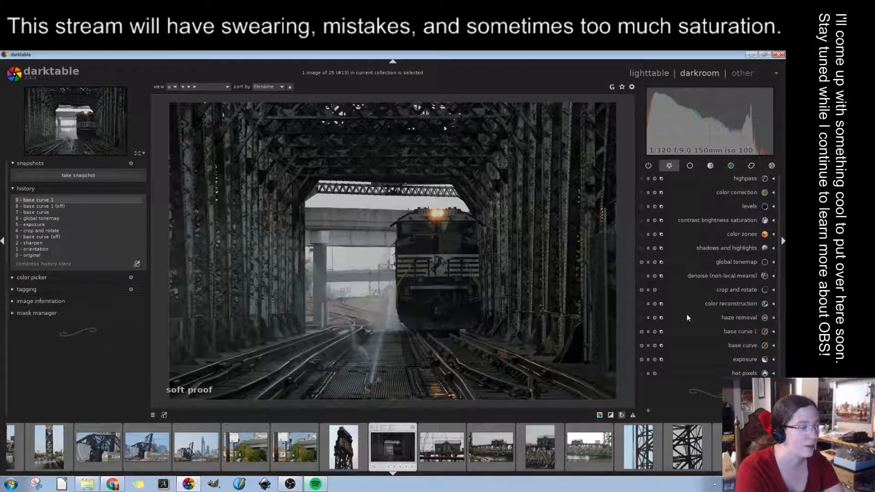
{"action": "left_click", "coordinate": [56, 209]}
{"action": "left_click", "coordinate": [61, 199]}
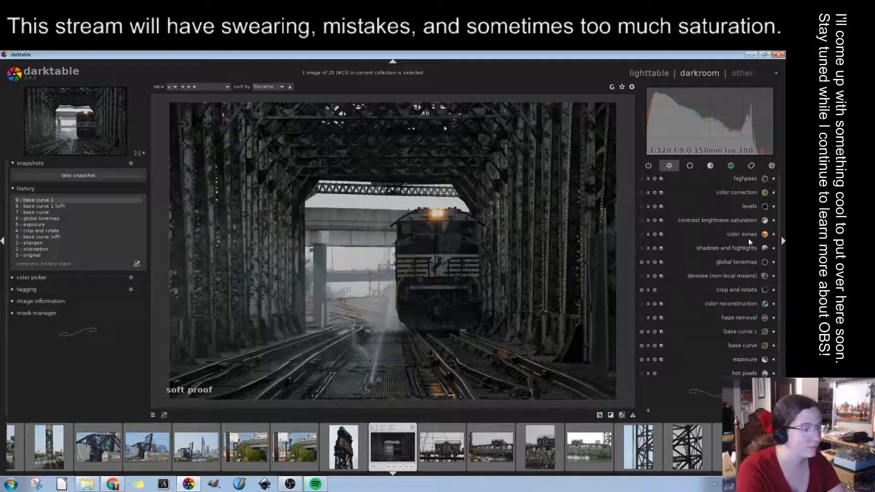
{"action": "left_click", "coordinate": [750, 207]}
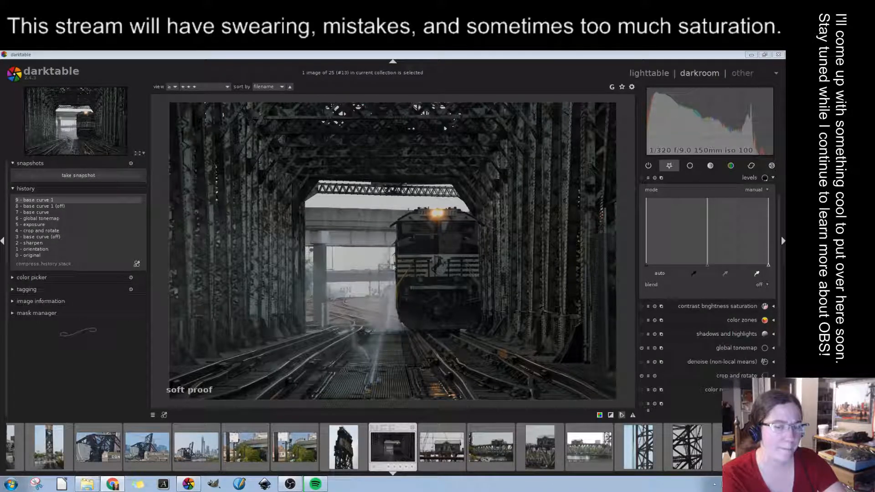
{"action": "left_click", "coordinate": [747, 178]}
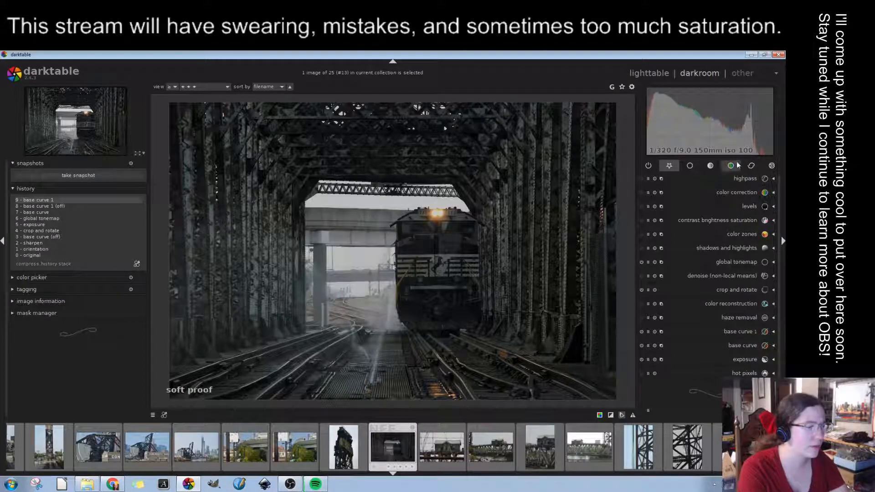
{"action": "left_click", "coordinate": [752, 165]}
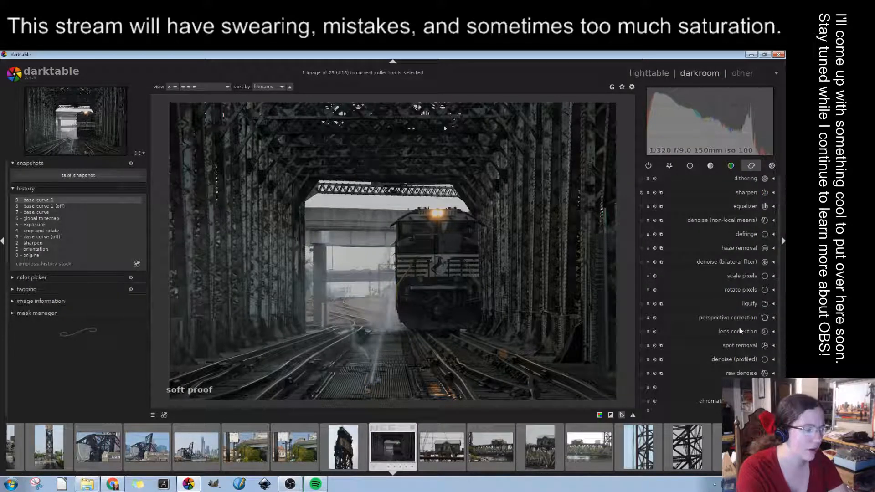
{"action": "left_click", "coordinate": [731, 165]}
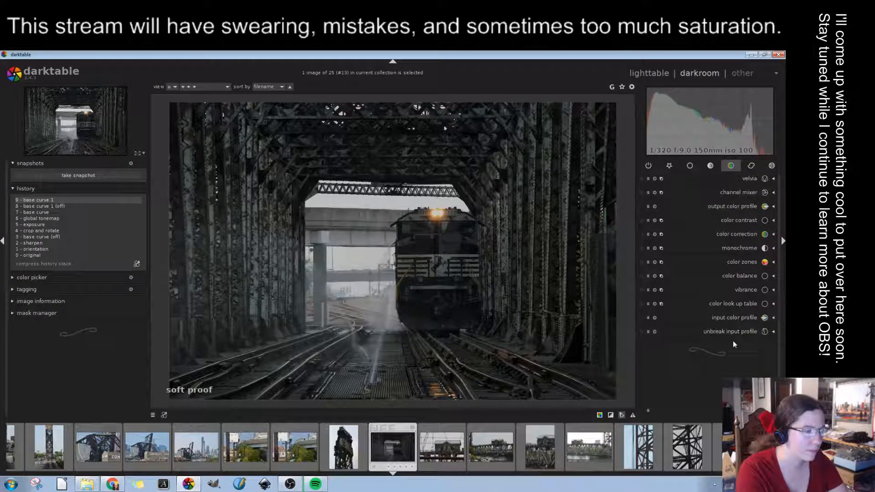
{"action": "left_click", "coordinate": [728, 233]}
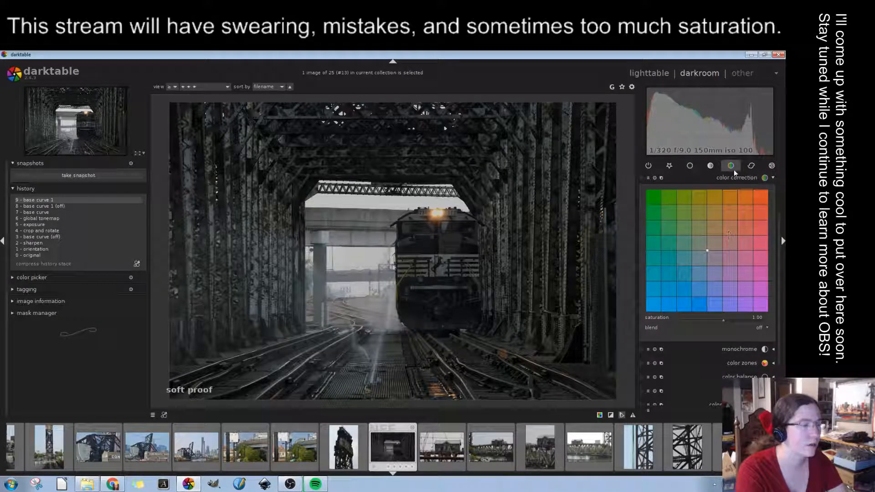
{"action": "left_click", "coordinate": [739, 180]}
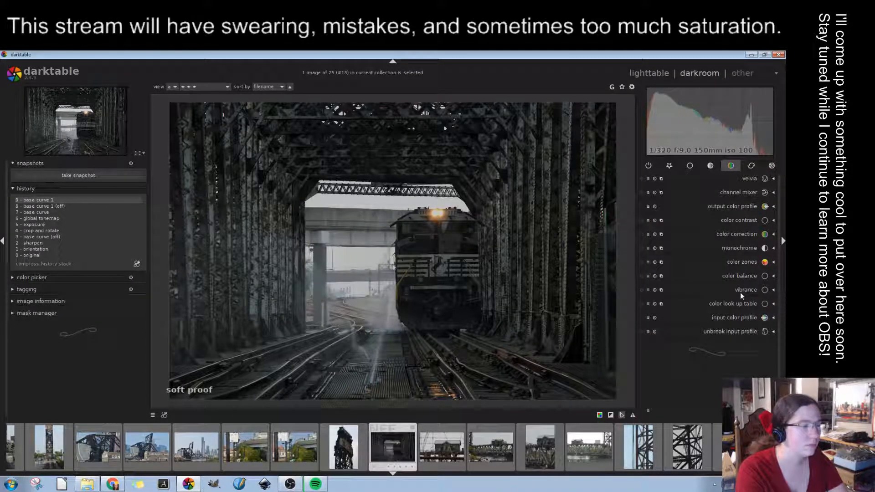
{"action": "left_click", "coordinate": [669, 166]}
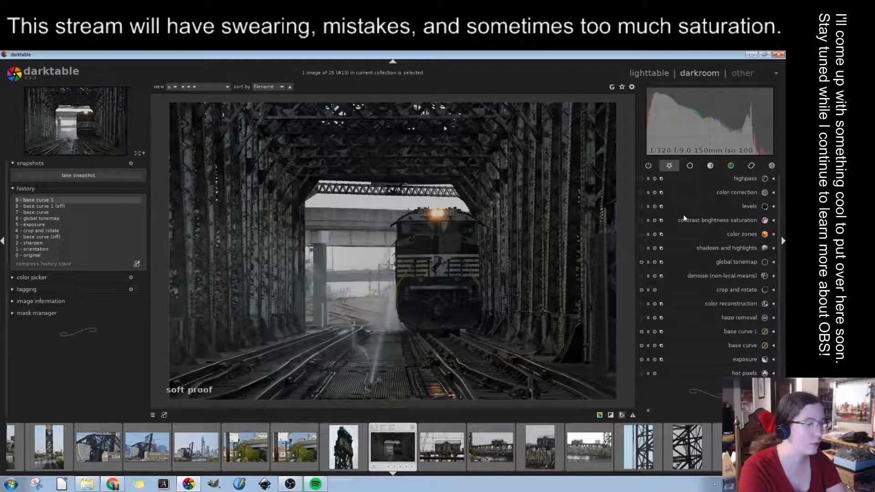
Raise the locomotive photo's contrast to 0.05 and brightness to 0.12 using contrast brightness saturation
{"action": "left_click", "coordinate": [687, 219]}
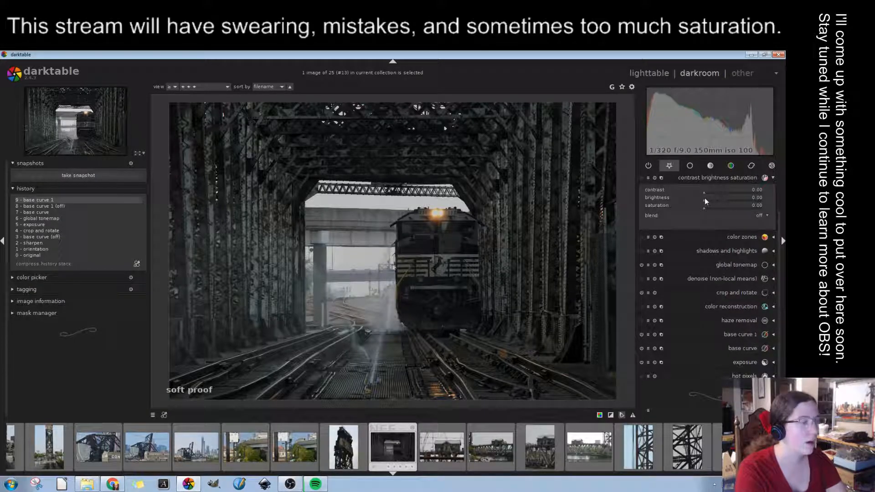
{"action": "left_click_drag", "start_coordinate": [705, 198], "coordinate": [711, 200]}
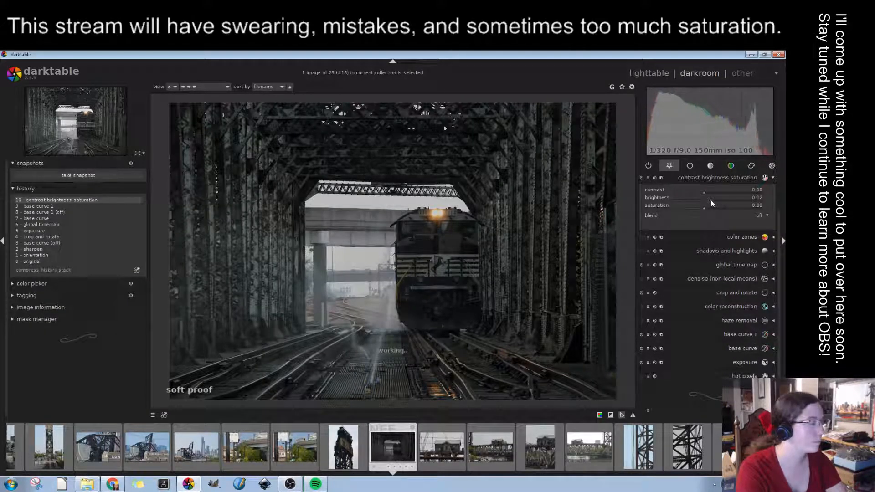
{"action": "left_click_drag", "start_coordinate": [711, 201], "coordinate": [707, 193]}
{"action": "left_click", "coordinate": [705, 192]}
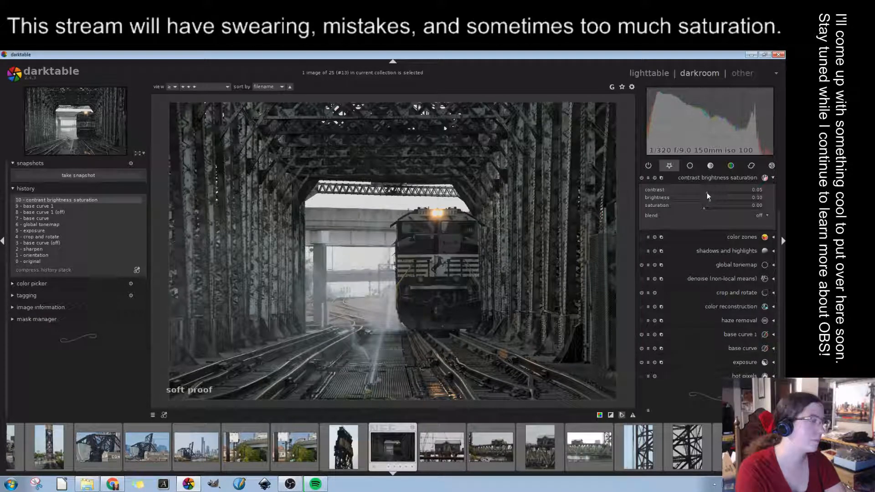
{"action": "left_click", "coordinate": [751, 175]}
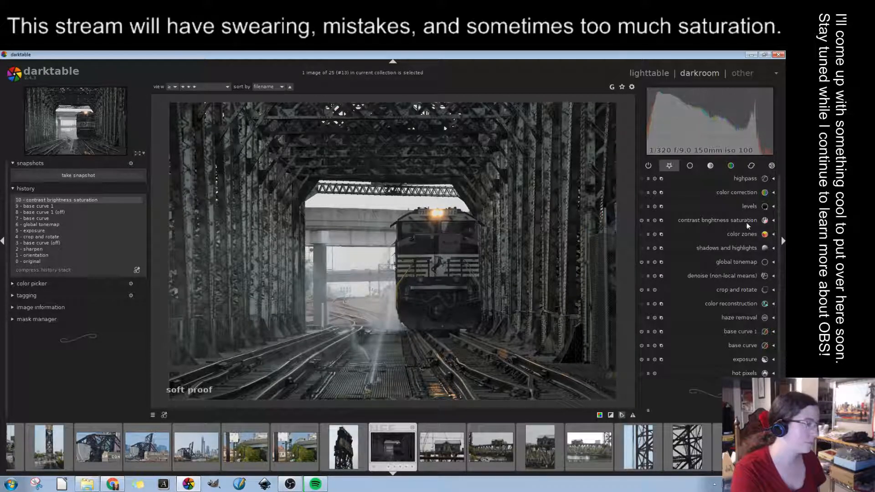
{"action": "left_click", "coordinate": [730, 226]}
{"action": "left_click", "coordinate": [708, 201]}
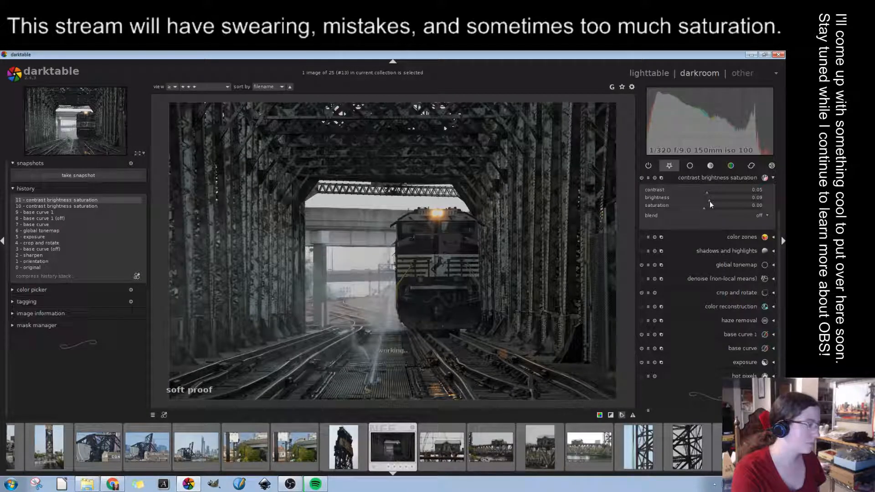
{"action": "left_click", "coordinate": [711, 201]}
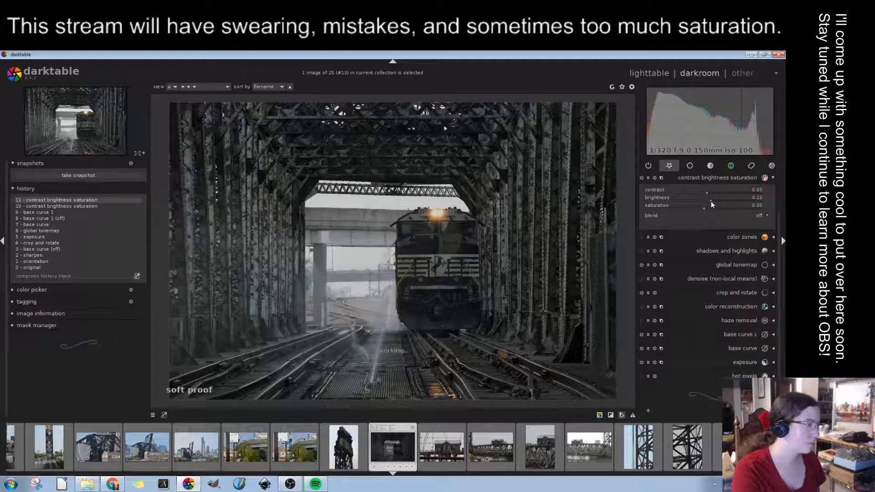
{"action": "left_click", "coordinate": [712, 175]}
Apply color correction that shifts the highlights slightly toward blue and the shadows slightly toward a warm tone
{"action": "left_click", "coordinate": [745, 196]}
{"action": "left_click_drag", "start_coordinate": [707, 250], "coordinate": [700, 267]}
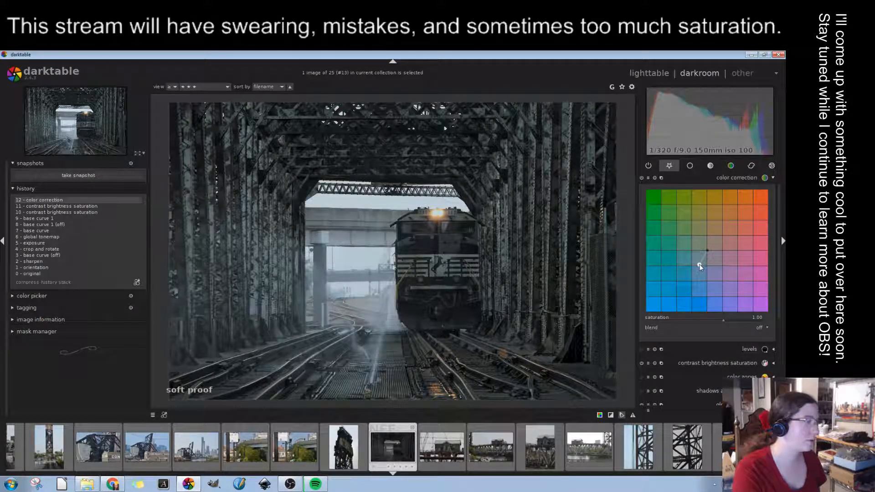
{"action": "left_click_drag", "start_coordinate": [700, 267], "coordinate": [710, 246]}
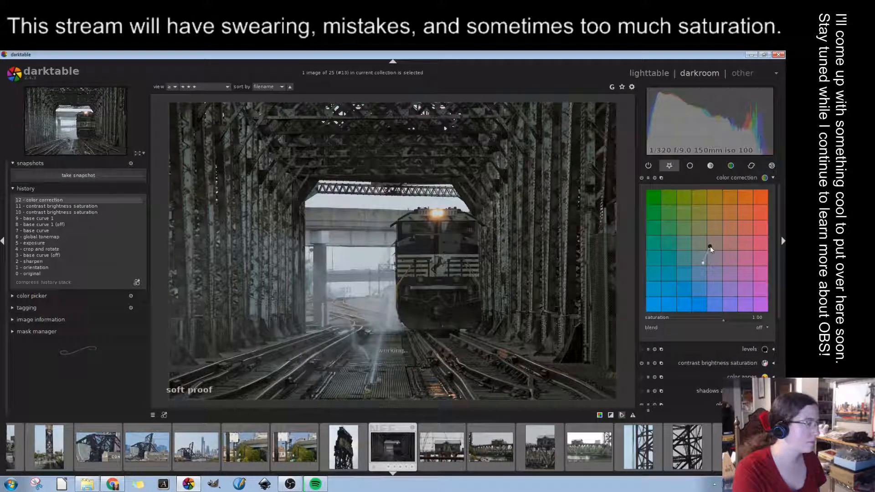
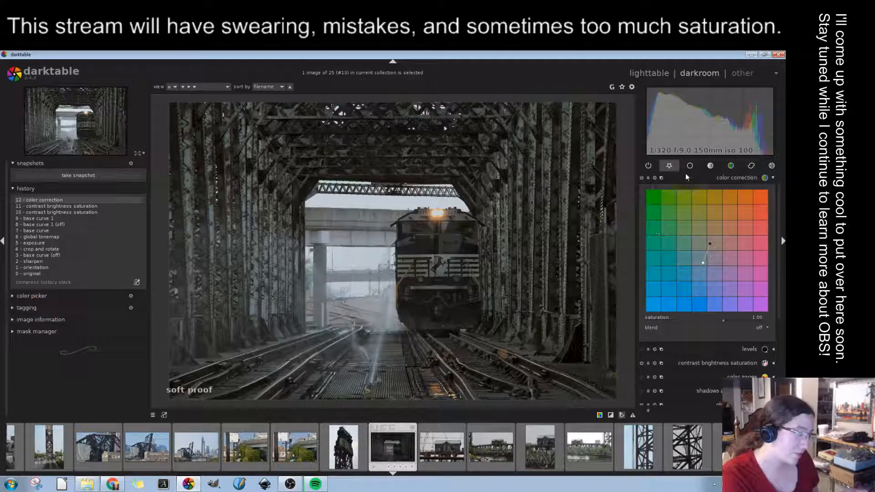
{"action": "left_click", "coordinate": [739, 178]}
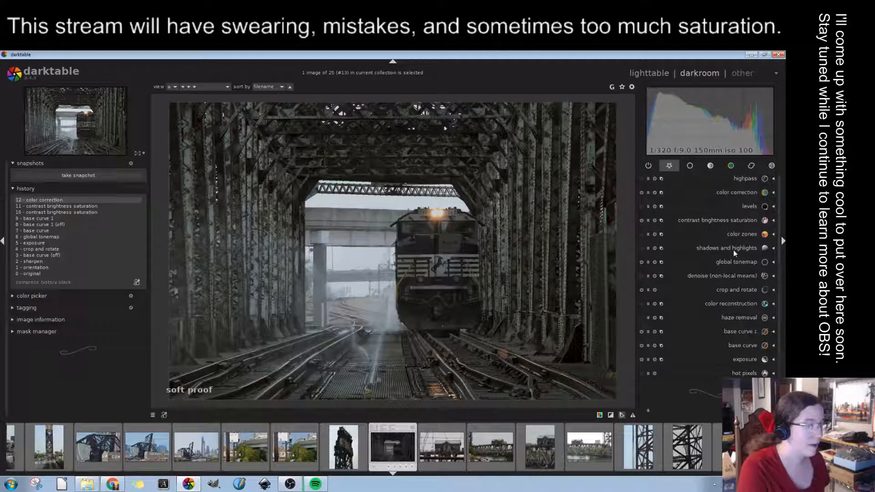
Try to brighten the highlights with levels by pulling the white point slightly inward and keeping the midpoint near the centre
{"action": "left_click", "coordinate": [734, 250]}
{"action": "left_click", "coordinate": [754, 179]}
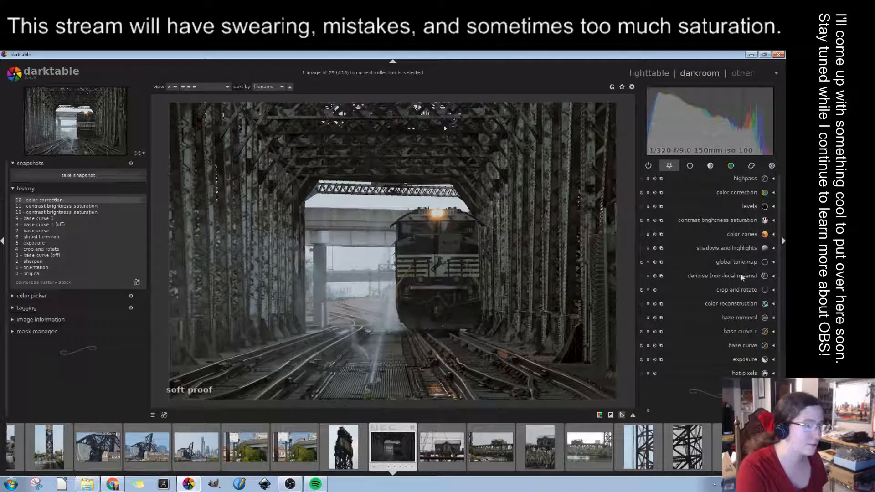
{"action": "left_click", "coordinate": [748, 206]}
{"action": "left_click_drag", "start_coordinate": [769, 261], "coordinate": [765, 260]}
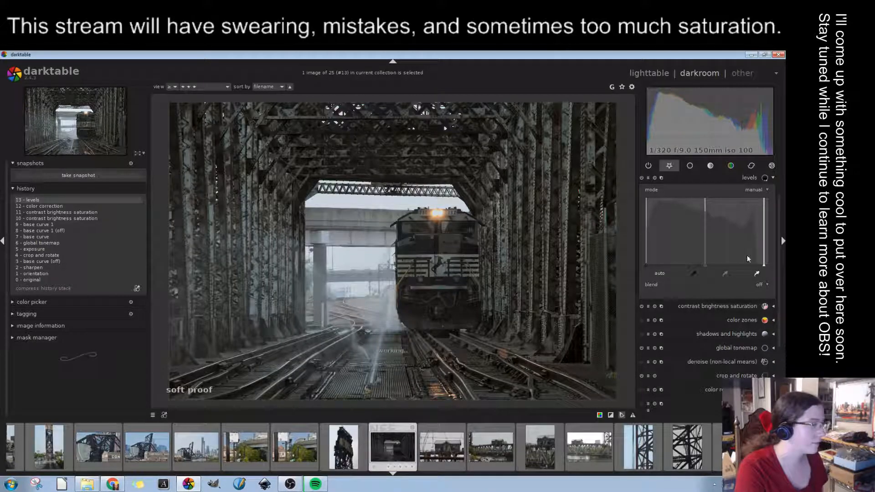
{"action": "left_click_drag", "start_coordinate": [706, 258], "coordinate": [707, 257]}
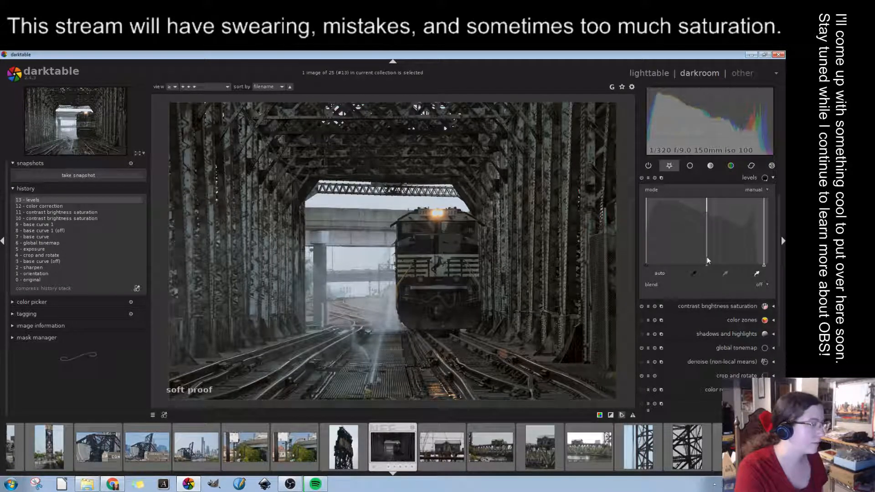
{"action": "left_click", "coordinate": [754, 178]}
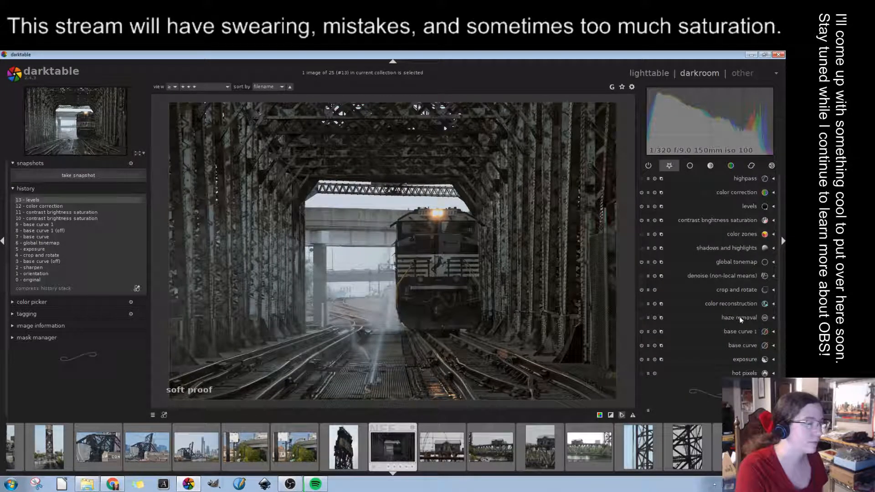
Try darkening the blue tones twice with color zones lightness, rolling the history back to color correction state 12 each time
{"action": "left_click", "coordinate": [748, 234]}
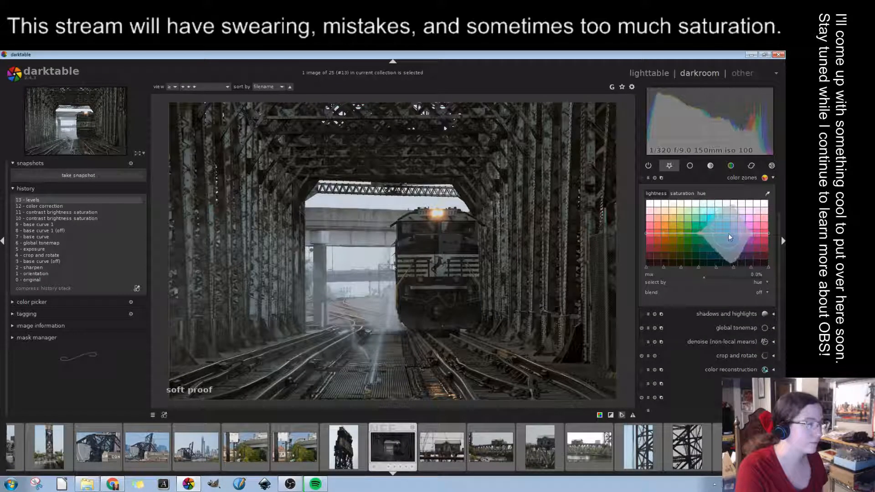
{"action": "left_click_drag", "start_coordinate": [729, 233], "coordinate": [729, 245]}
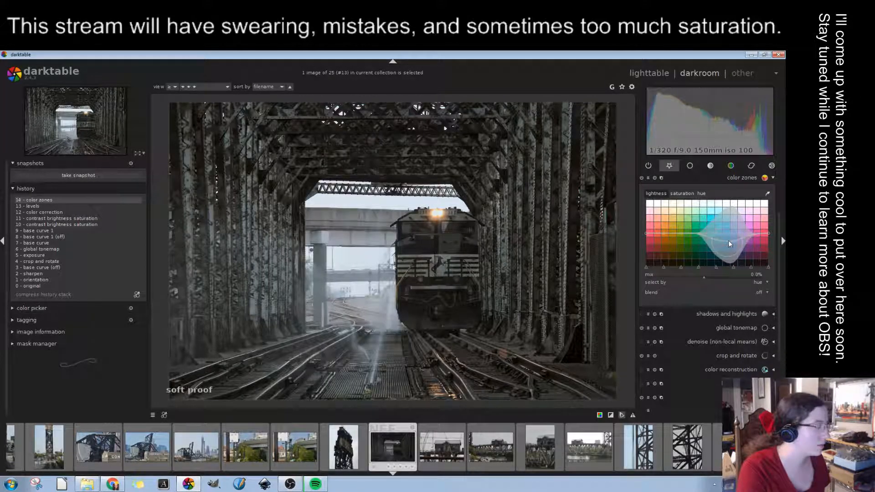
{"action": "left_click", "coordinate": [87, 212]}
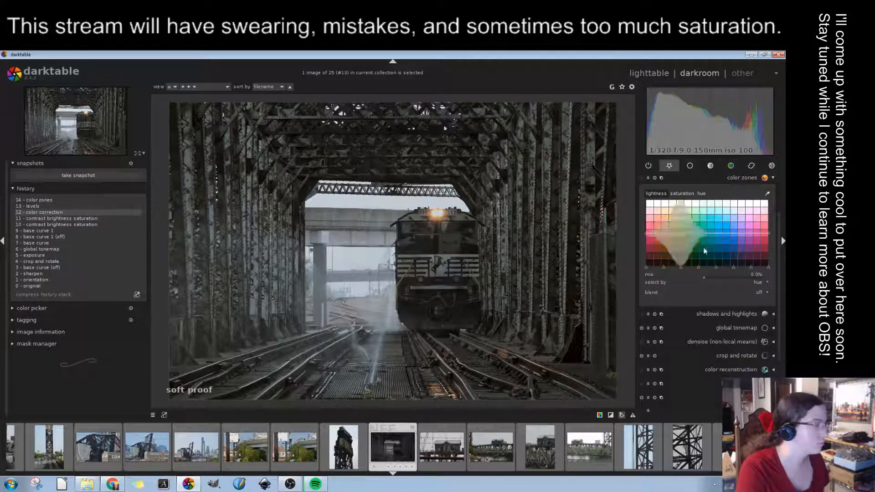
{"action": "left_click_drag", "start_coordinate": [732, 235], "coordinate": [726, 239]}
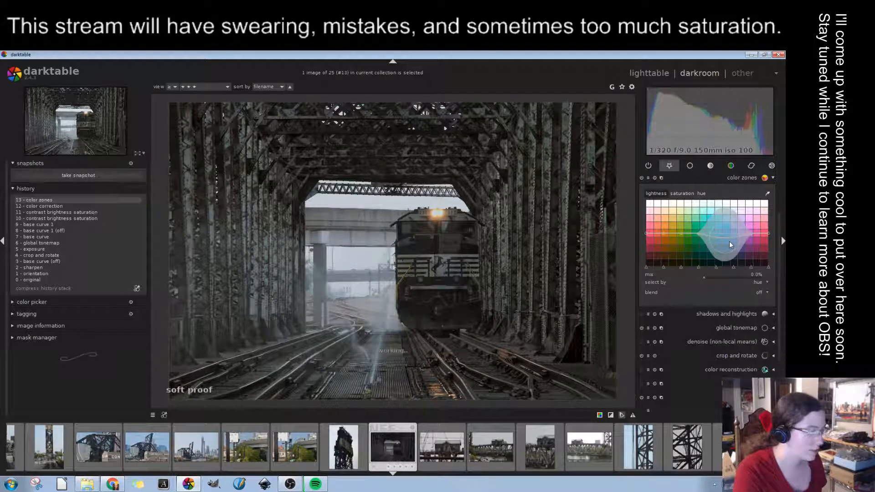
{"action": "left_click", "coordinate": [64, 206]}
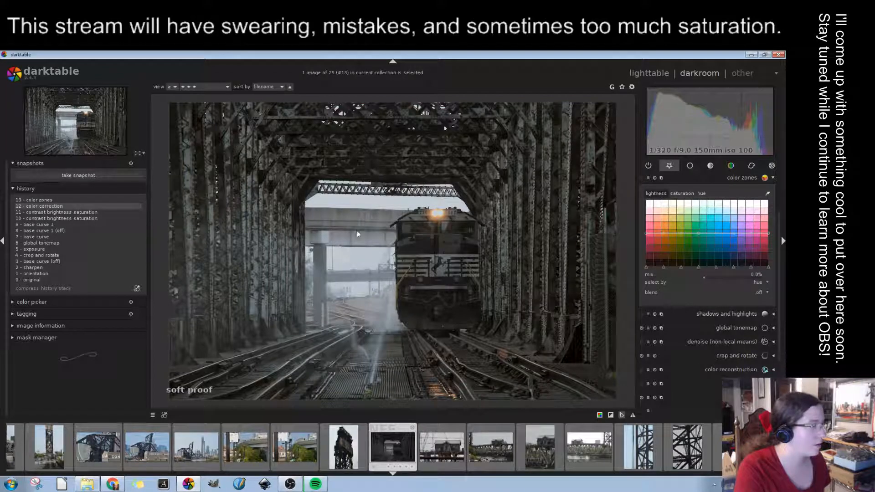
Boost the saturation of the blue tones with color zones and compare the photo against history state 12, color correction
{"action": "left_click", "coordinate": [682, 194]}
{"action": "left_click_drag", "start_coordinate": [730, 232], "coordinate": [731, 224]}
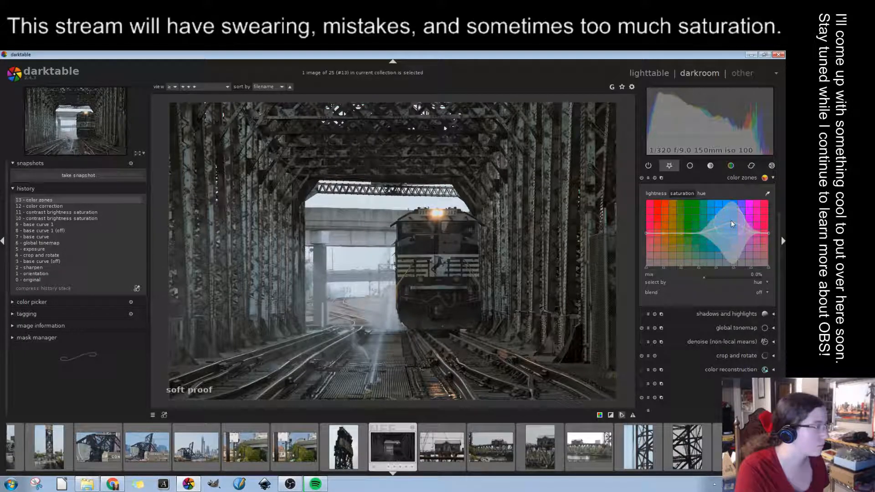
{"action": "left_click_drag", "start_coordinate": [731, 224], "coordinate": [729, 211]}
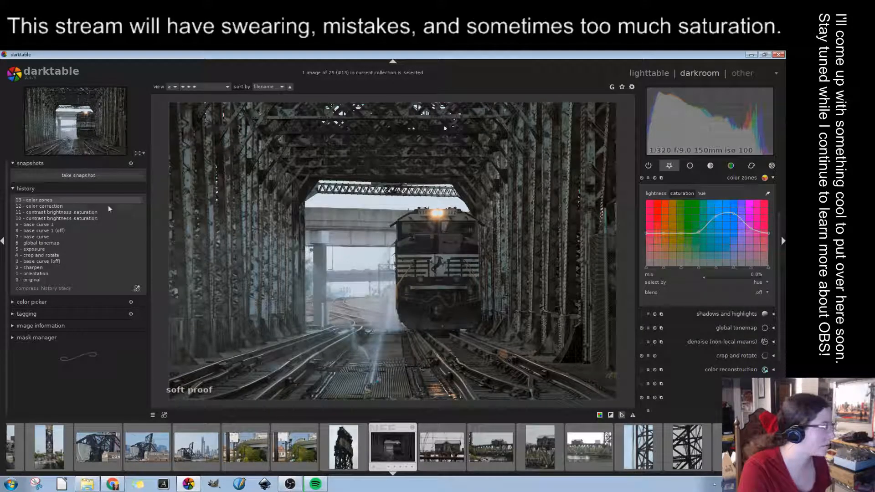
{"action": "left_click", "coordinate": [54, 205]}
{"action": "left_click", "coordinate": [53, 199]}
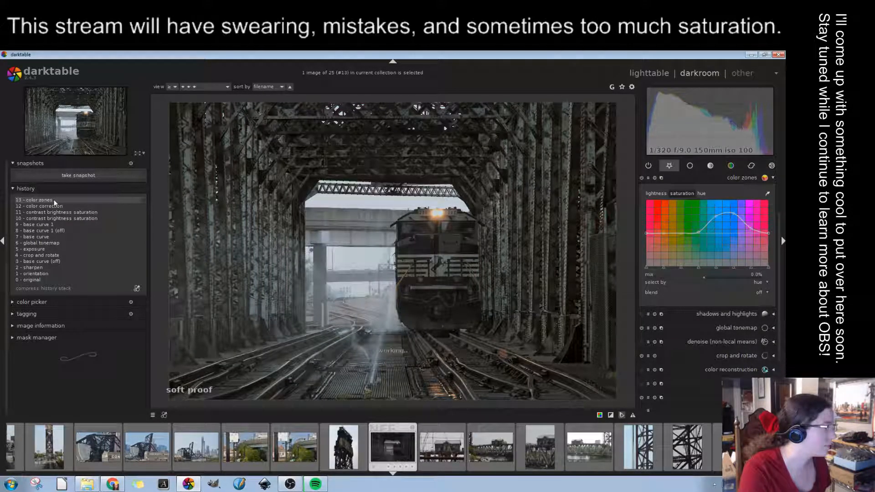
{"action": "left_click", "coordinate": [53, 205]}
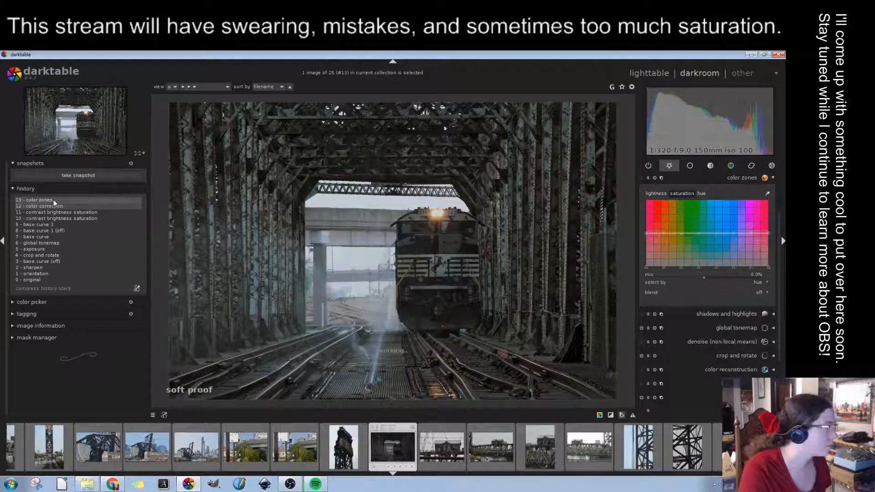
{"action": "left_click", "coordinate": [53, 200]}
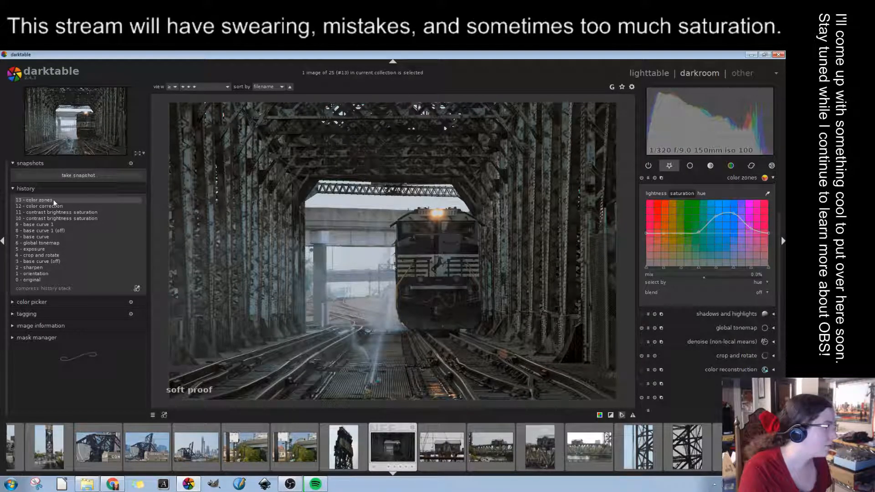
Darken the blue tones and the red-orange tones slightly with the color zones lightness curve, checking the saturation and hue curves
{"action": "left_click", "coordinate": [656, 193]}
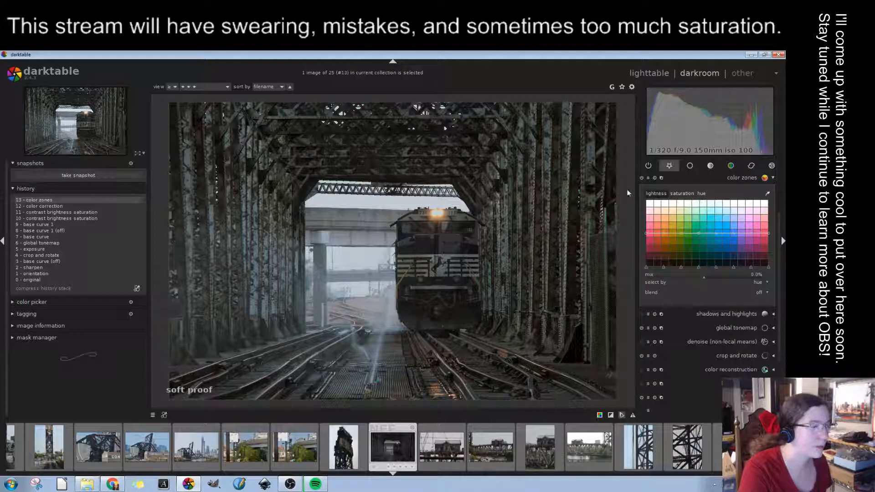
{"action": "left_click_drag", "start_coordinate": [727, 234], "coordinate": [729, 242]}
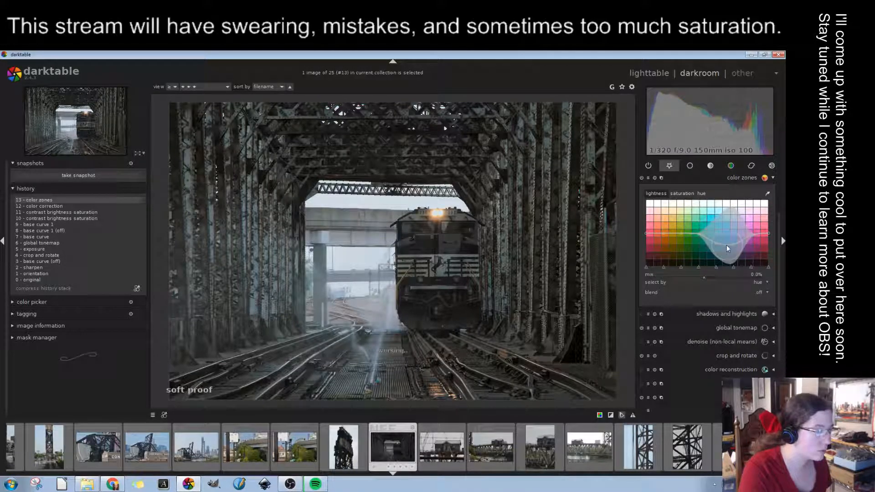
{"action": "left_click_drag", "start_coordinate": [726, 245], "coordinate": [726, 242]}
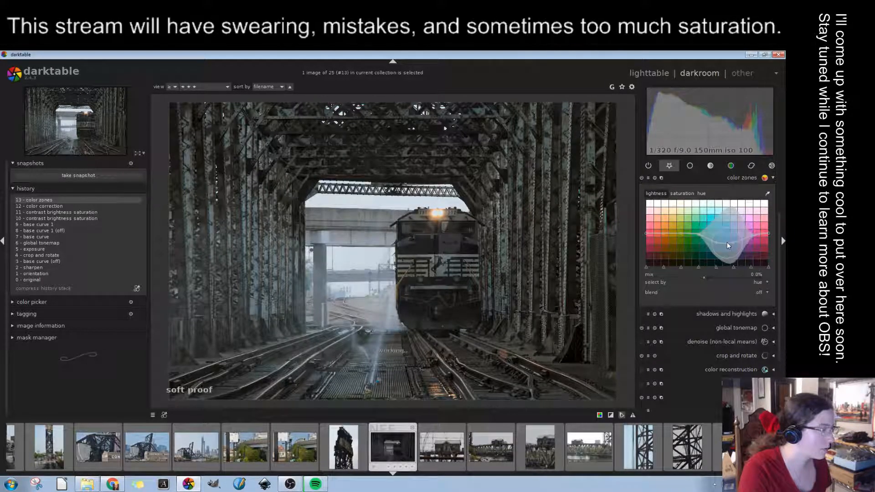
{"action": "left_click_drag", "start_coordinate": [663, 231], "coordinate": [663, 240]}
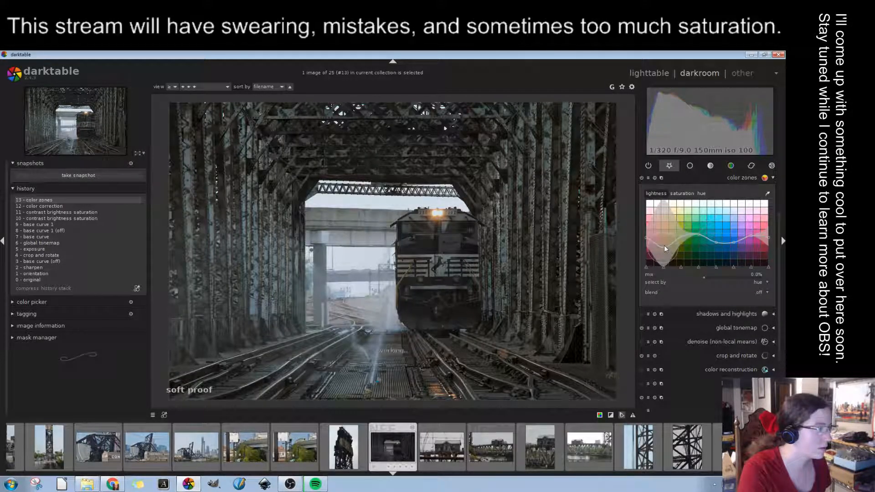
{"action": "mouse_move", "coordinate": [664, 245]}
{"action": "left_mouse_down"}
{"action": "mouse_move", "coordinate": [664, 233]}
{"action": "mouse_move", "coordinate": [665, 241]}
{"action": "left_mouse_up"}
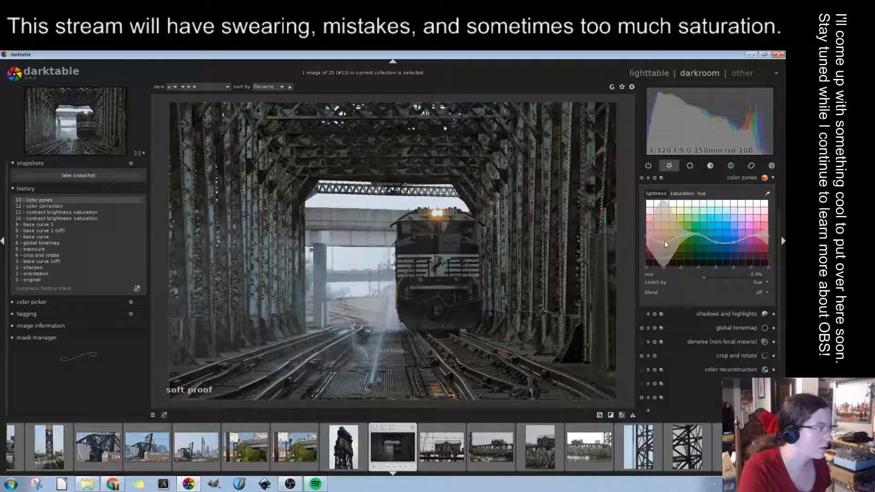
{"action": "left_click", "coordinate": [682, 193]}
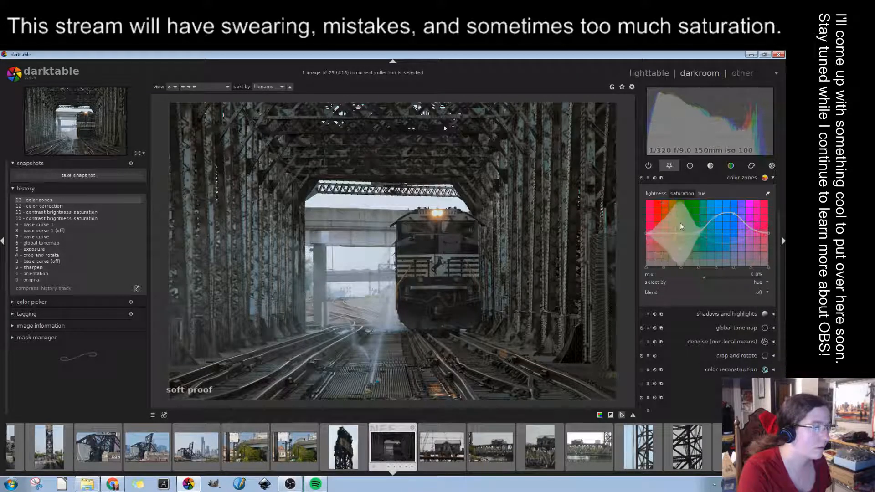
{"action": "left_click", "coordinate": [701, 193]}
{"action": "left_click", "coordinate": [683, 194]}
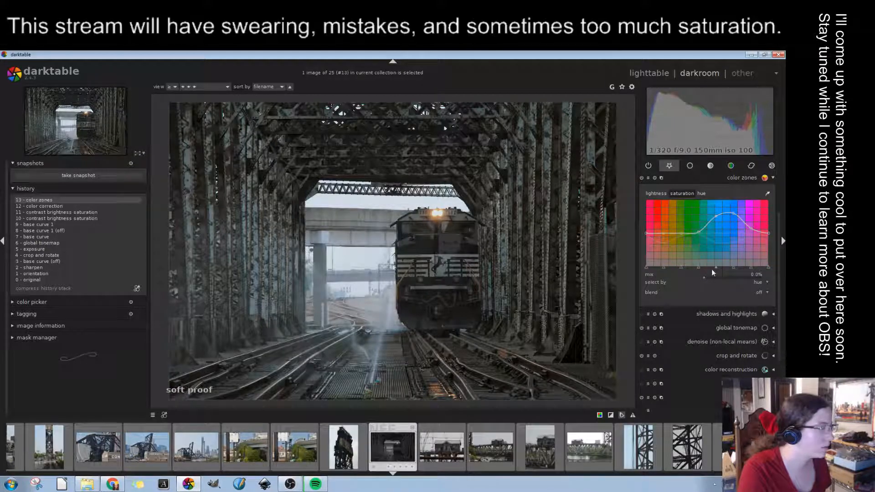
{"action": "left_click", "coordinate": [751, 178]}
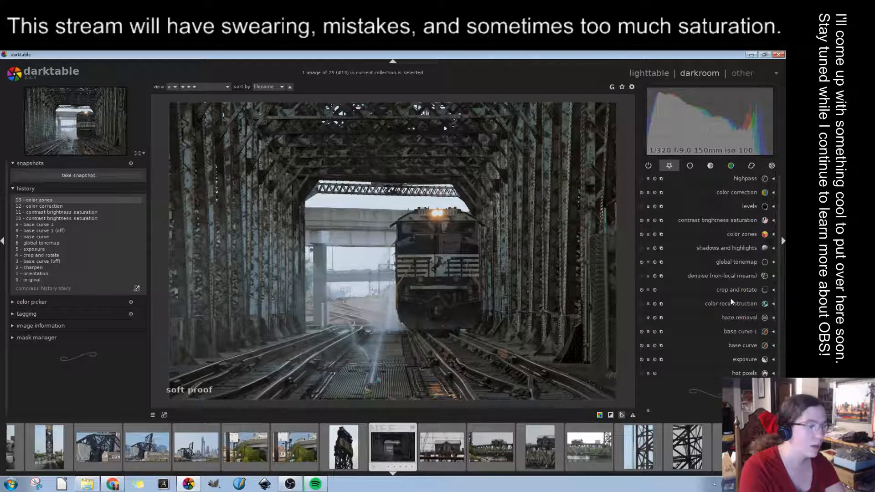
Try a teal-and-orange color correction, pushing the shadows strongly toward blue and the highlights strongly toward orange
{"action": "left_click", "coordinate": [748, 192]}
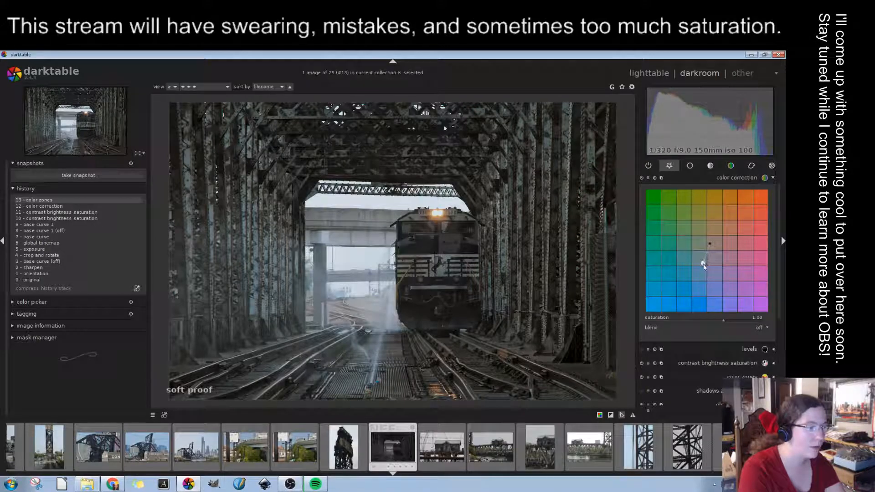
{"action": "left_click_drag", "start_coordinate": [709, 244], "coordinate": [750, 218]}
{"action": "left_click_drag", "start_coordinate": [710, 243], "coordinate": [683, 277]}
{"action": "left_click_drag", "start_coordinate": [750, 218], "coordinate": [722, 231]}
{"action": "mouse_move", "coordinate": [683, 278]}
{"action": "left_mouse_down"}
{"action": "mouse_move", "coordinate": [682, 287]}
{"action": "mouse_move", "coordinate": [684, 280]}
{"action": "left_mouse_up"}
{"action": "left_click_drag", "start_coordinate": [724, 232], "coordinate": [741, 203]}
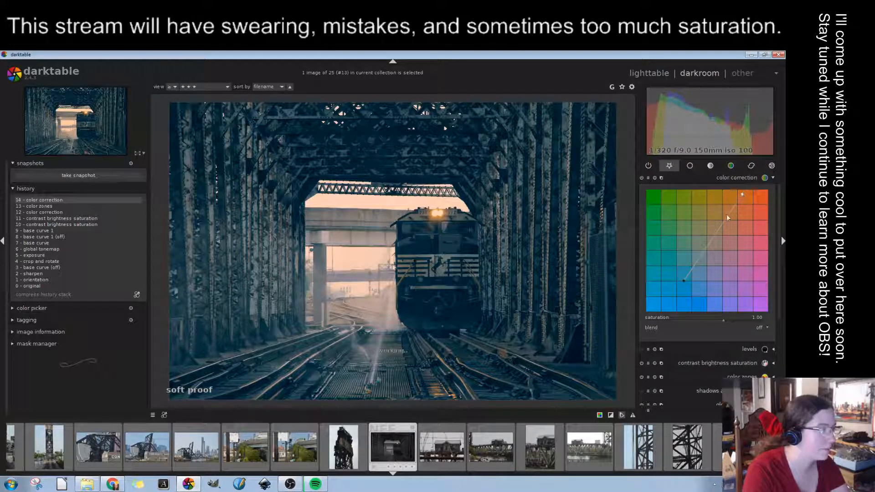
{"action": "mouse_move", "coordinate": [684, 283]}
{"action": "left_mouse_down"}
{"action": "mouse_move", "coordinate": [673, 304]}
{"action": "mouse_move", "coordinate": [684, 280]}
{"action": "mouse_move", "coordinate": [677, 290]}
{"action": "left_mouse_up"}
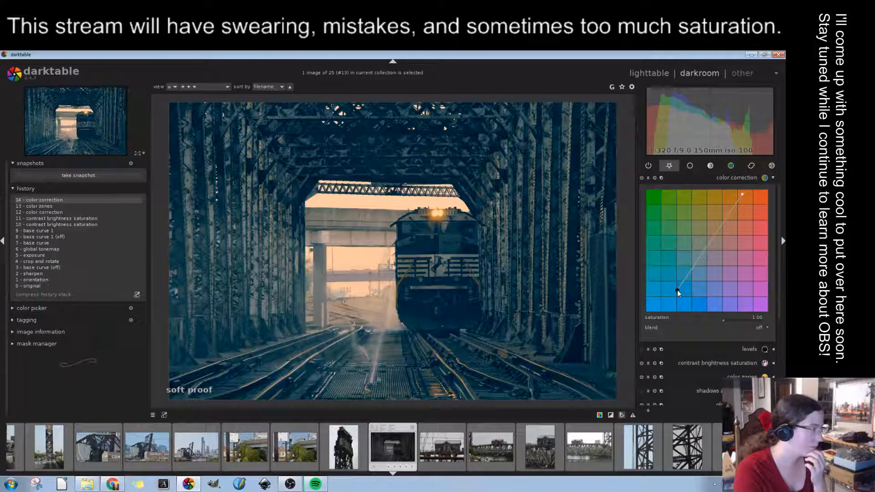
Discard the teal-and-orange color correction by rolling the history back to state 13, color zones
{"action": "key", "text": "ctrl+z"}
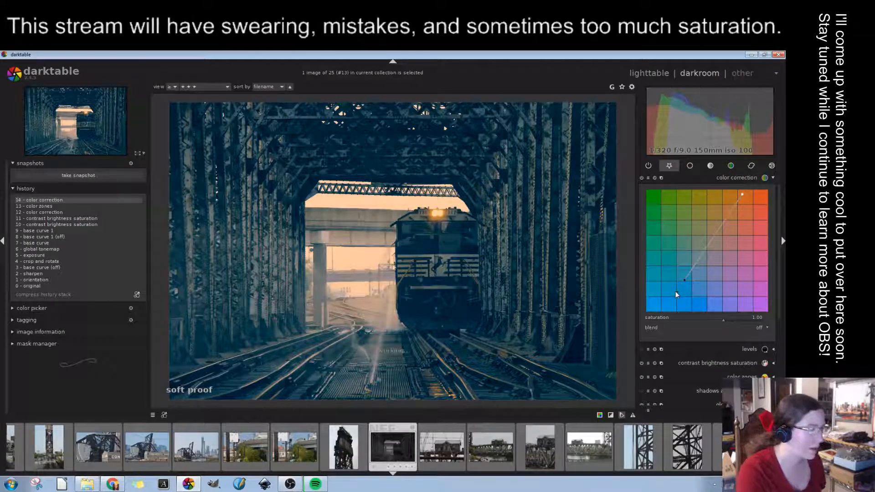
{"action": "left_click", "coordinate": [81, 207]}
{"action": "left_click", "coordinate": [83, 212]}
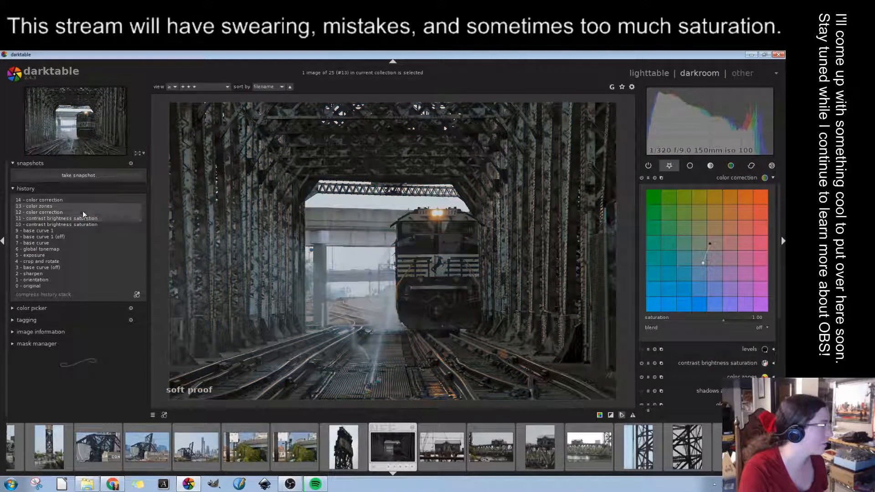
{"action": "left_click", "coordinate": [83, 206]}
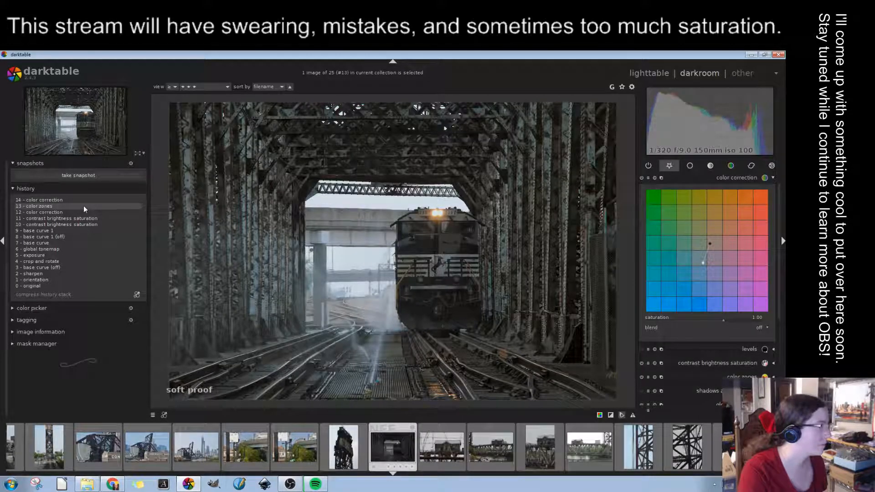
{"action": "left_click", "coordinate": [724, 177]}
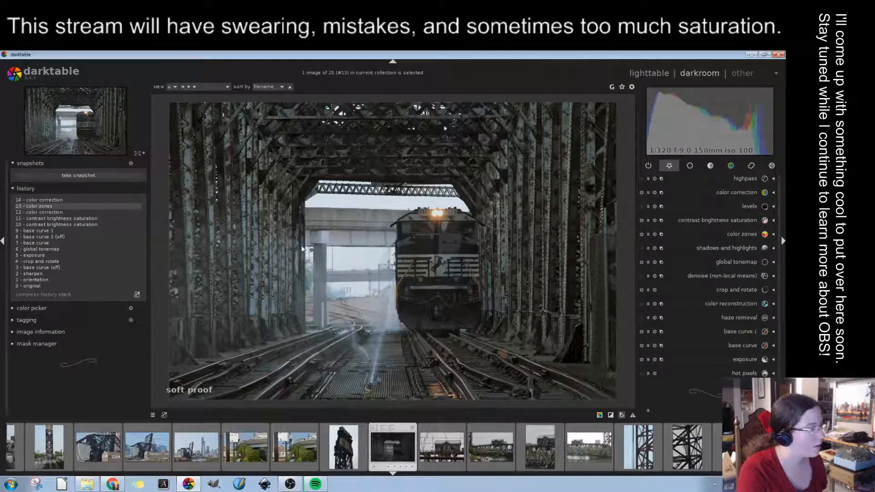
Apply shadows and highlights to the locomotive photo with highlights at -44.56 and shadows at 20.70
{"action": "left_click", "coordinate": [726, 248]}
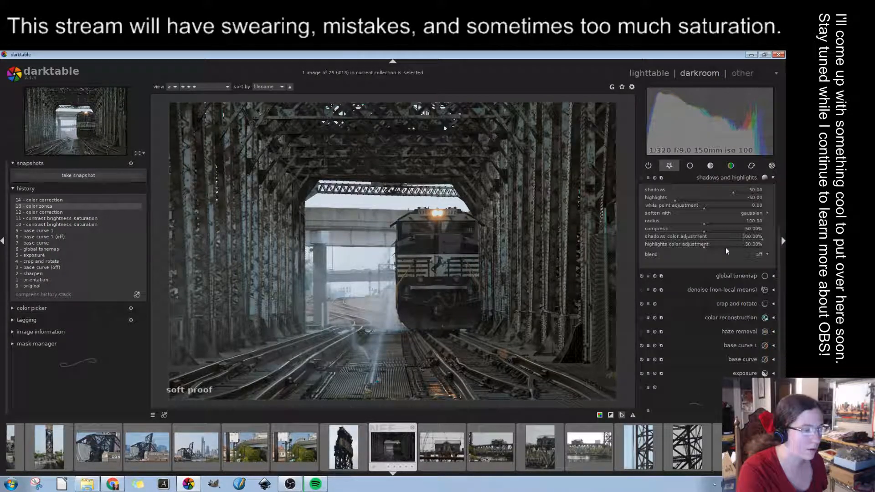
{"action": "left_click", "coordinate": [677, 200]}
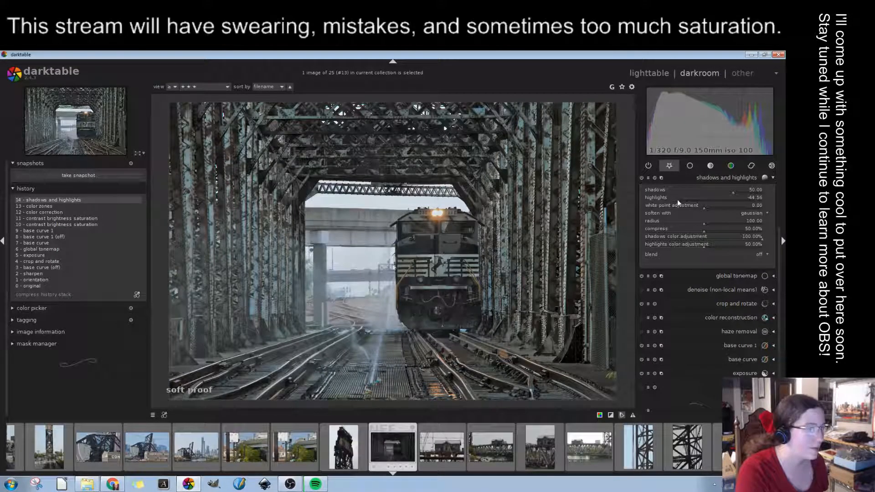
{"action": "left_click_drag", "start_coordinate": [731, 194], "coordinate": [717, 191]}
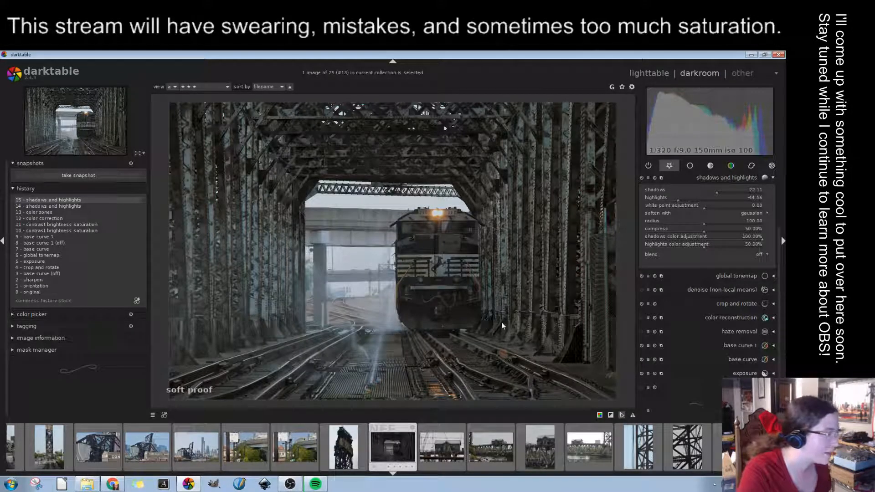
{"action": "left_click", "coordinate": [716, 191]}
Weaken the highlights adjustment to about -8.77 in shadows and highlights, and compare against history state 14
{"action": "left_click_drag", "start_coordinate": [677, 199], "coordinate": [684, 201]}
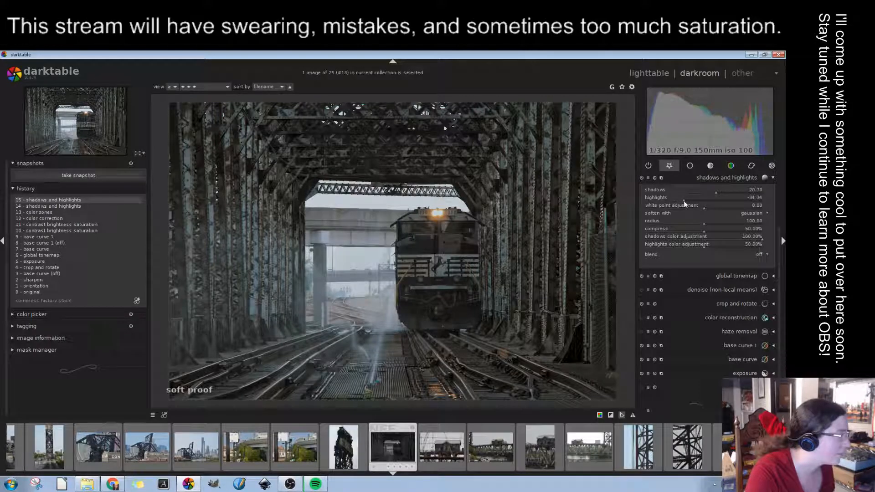
{"action": "left_click_drag", "start_coordinate": [684, 200], "coordinate": [691, 200]}
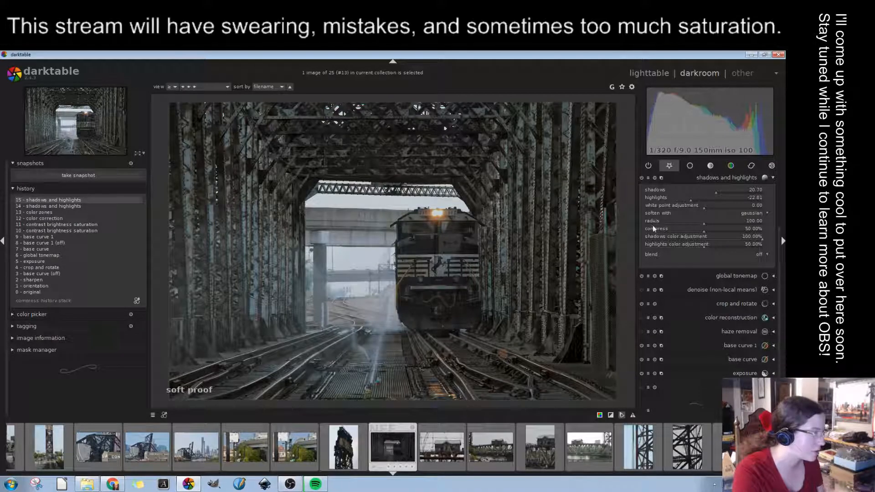
{"action": "left_click", "coordinate": [703, 199]}
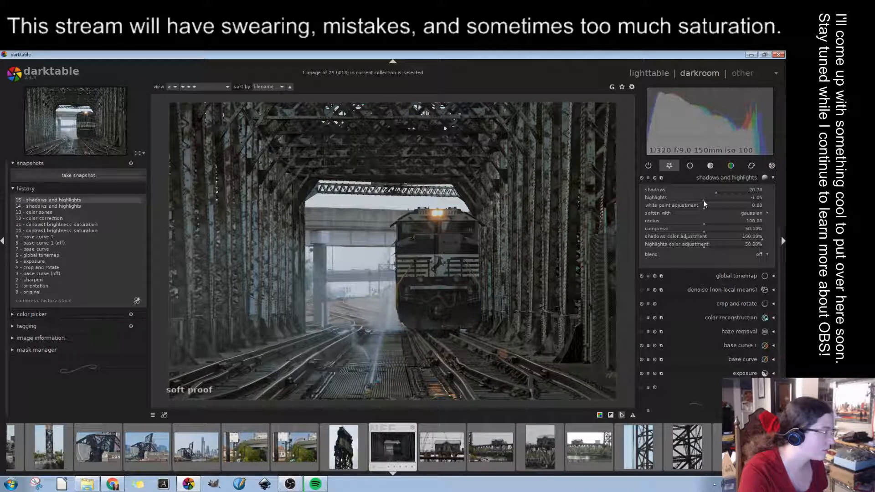
{"action": "mouse_move", "coordinate": [704, 201]}
{"action": "left_mouse_down"}
{"action": "mouse_move", "coordinate": [726, 200]}
{"action": "mouse_move", "coordinate": [688, 202]}
{"action": "mouse_move", "coordinate": [701, 200]}
{"action": "left_mouse_up"}
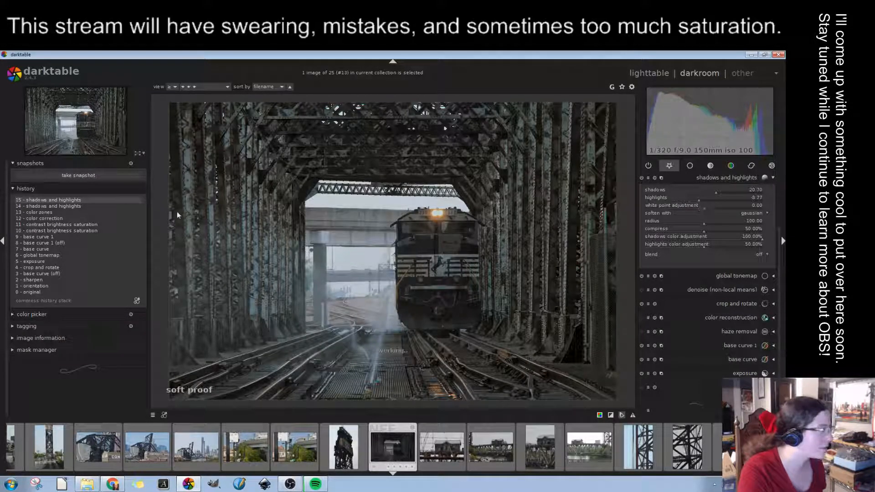
{"action": "left_click", "coordinate": [127, 207]}
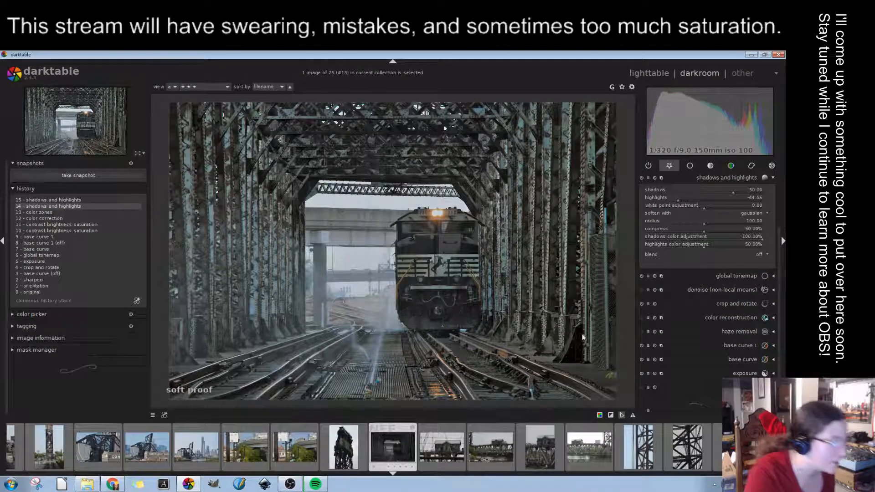
Inspect the train photo's detail up close and revert its edit history to the color zones entry
{"action": "scroll", "coordinate": [565, 334], "scroll_direction": "up", "scroll_amount": 2}
{"action": "scroll", "coordinate": [559, 333], "scroll_direction": "up", "scroll_amount": 1}
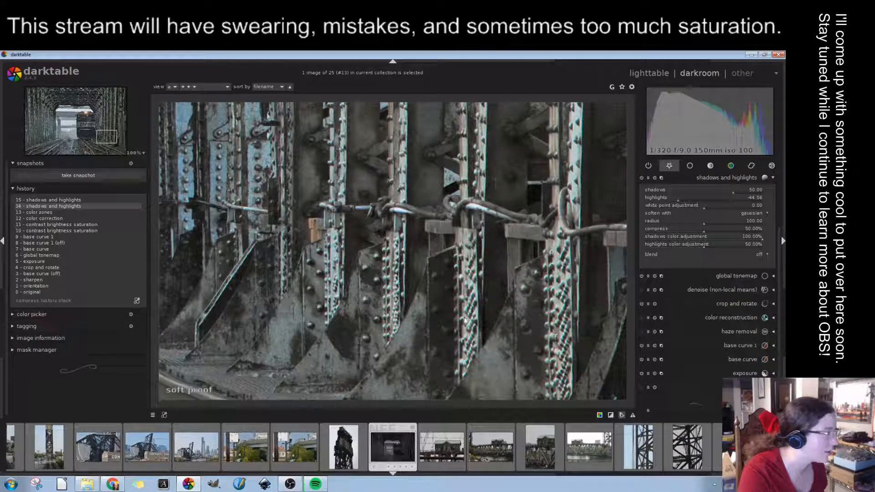
{"action": "scroll", "coordinate": [464, 320], "scroll_direction": "down", "scroll_amount": 3}
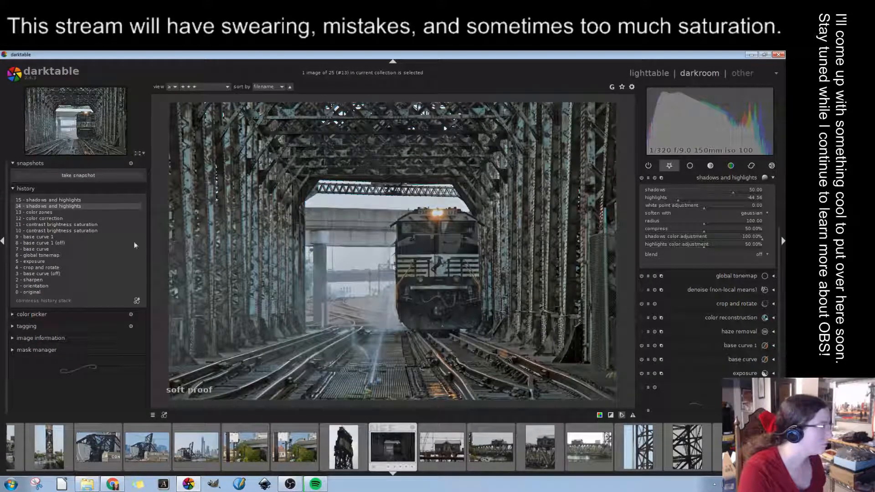
{"action": "left_click", "coordinate": [53, 212]}
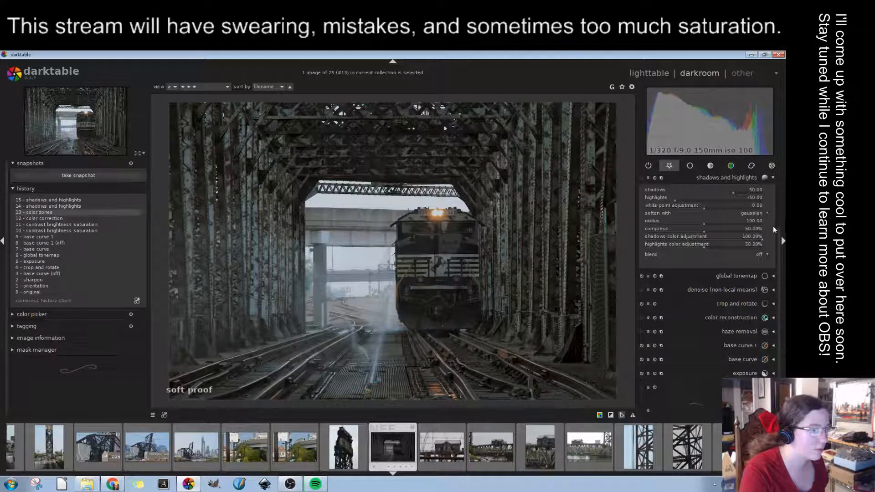
{"action": "left_click", "coordinate": [740, 178]}
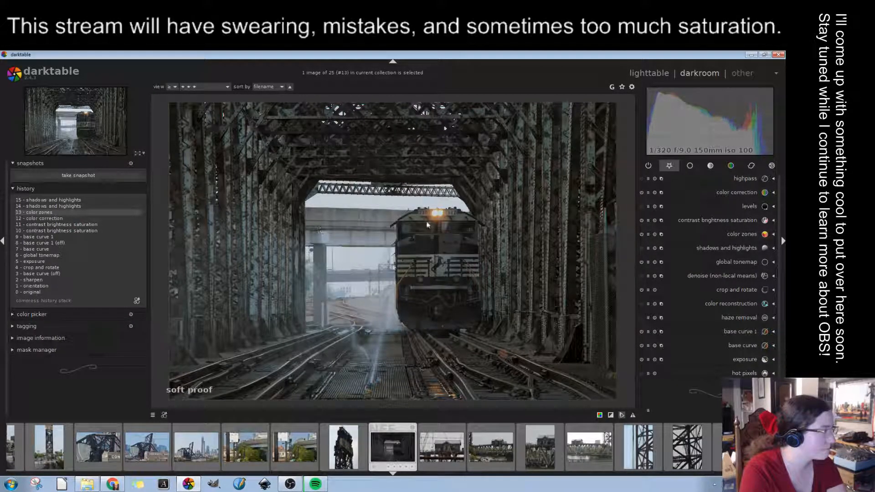
Brighten the train photo with levels by lowering the white point and fine-tuning the midtone point
{"action": "left_click", "coordinate": [752, 207]}
{"action": "left_click_drag", "start_coordinate": [753, 207], "coordinate": [751, 237]}
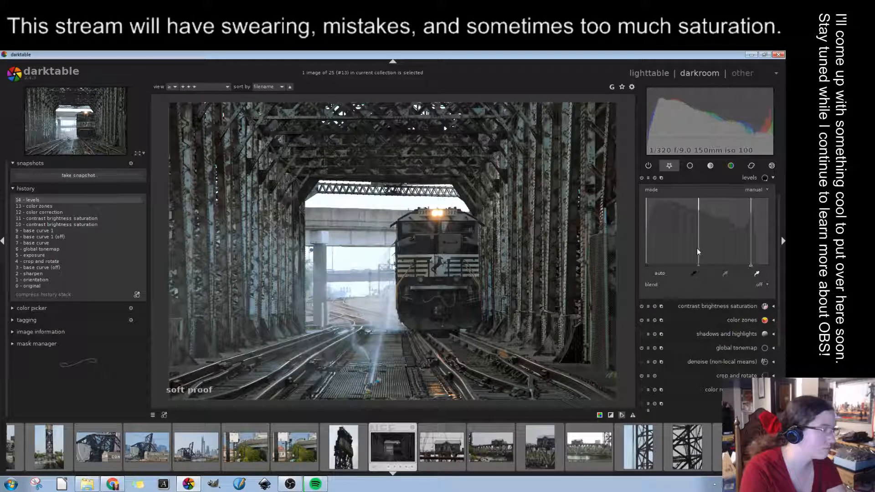
{"action": "left_click_drag", "start_coordinate": [699, 248], "coordinate": [701, 248]}
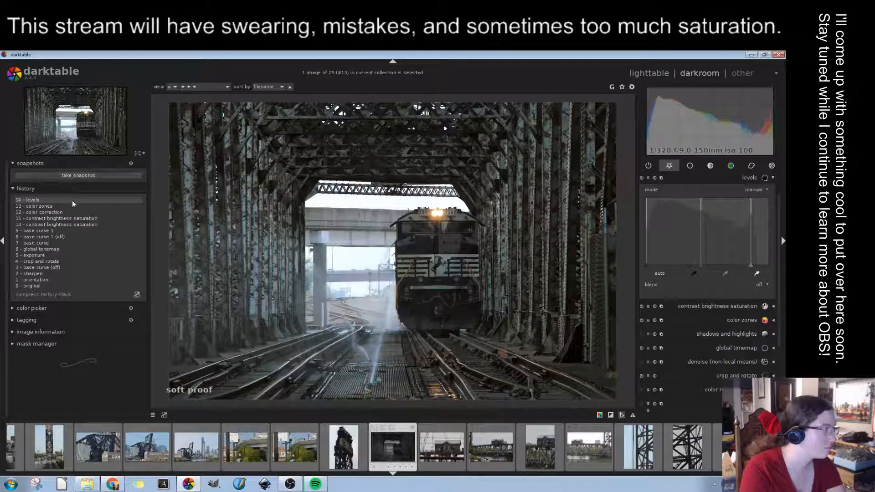
Set the train photo's contrast to 0.10 and compare the latest result with the color correction history state
{"action": "left_click", "coordinate": [718, 305]}
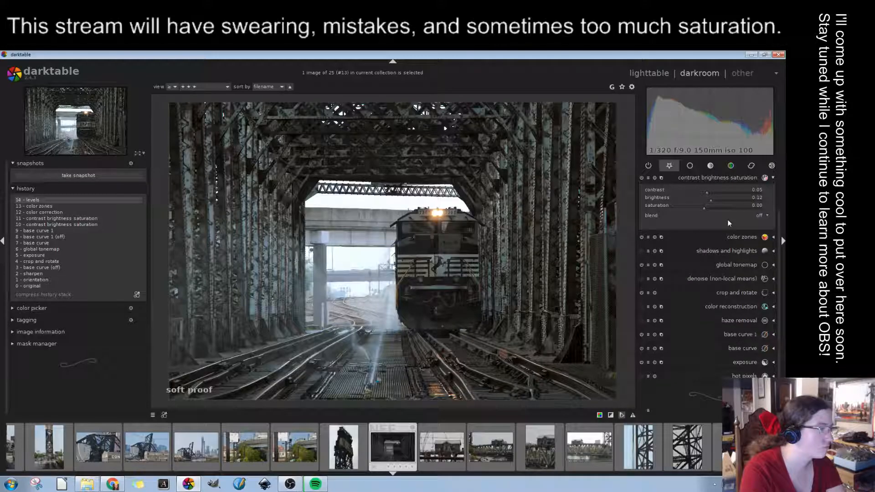
{"action": "left_click", "coordinate": [708, 192]}
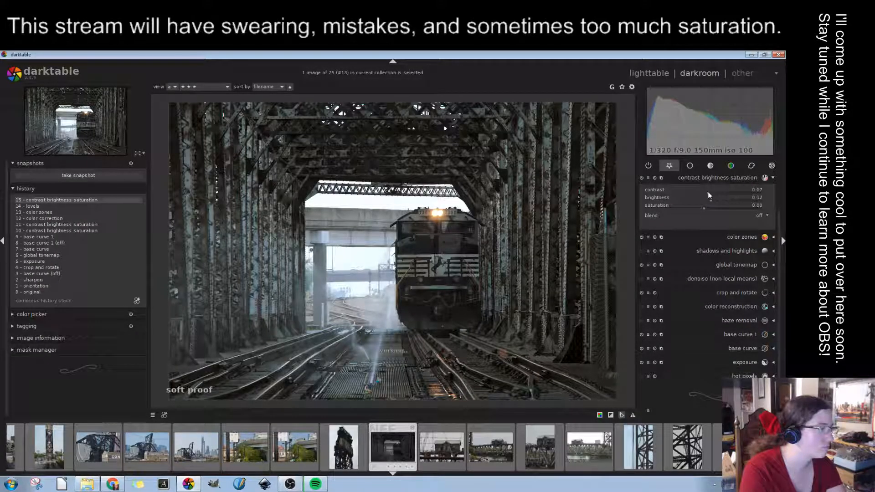
{"action": "left_click", "coordinate": [710, 192]}
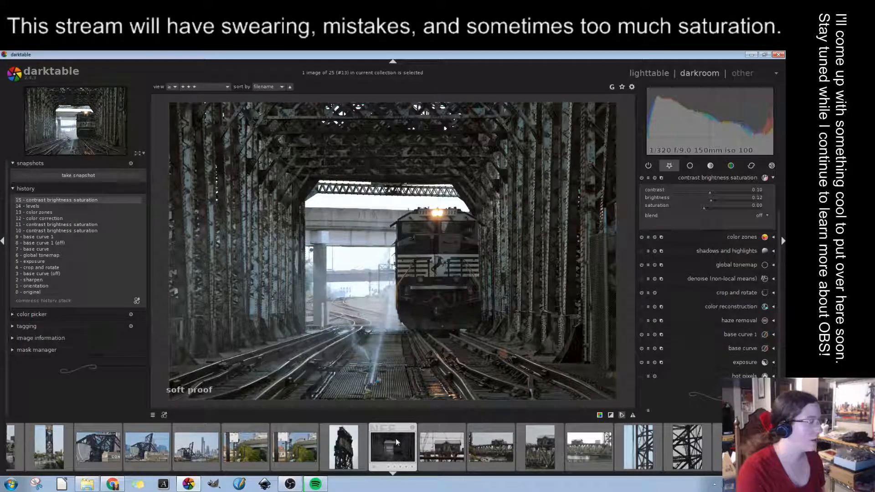
{"action": "left_click", "coordinate": [711, 177]}
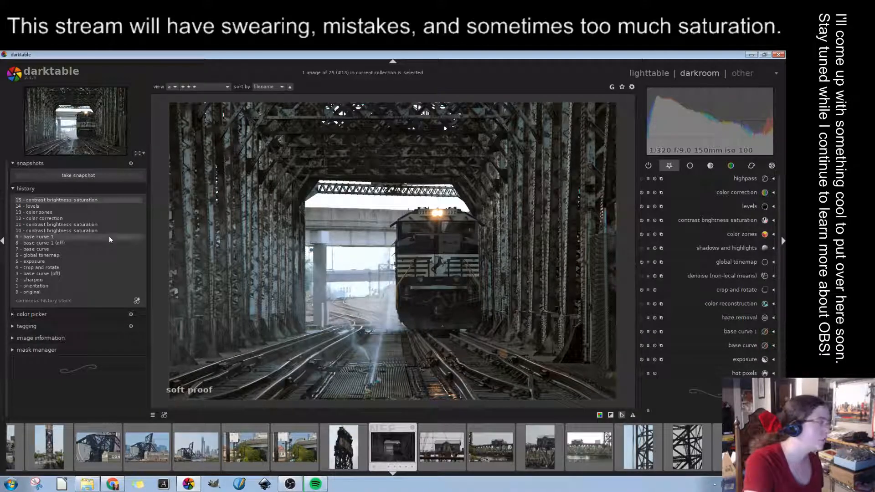
{"action": "left_click", "coordinate": [103, 219]}
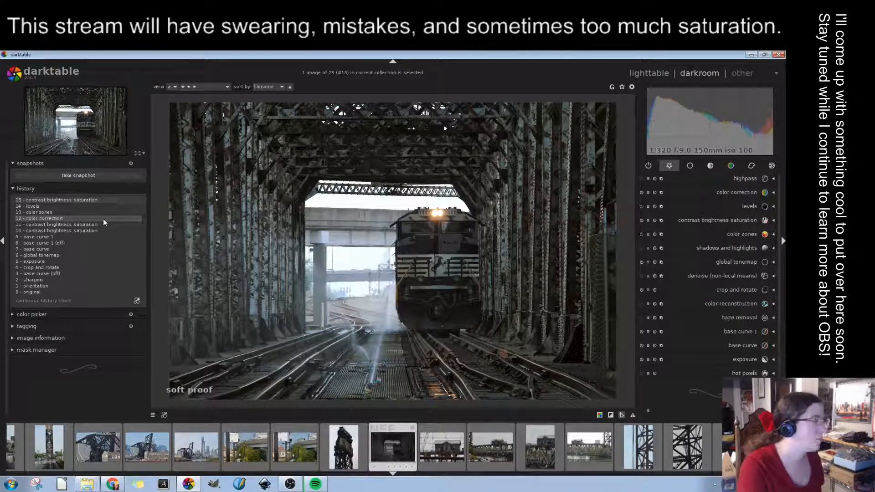
{"action": "left_click", "coordinate": [88, 200]}
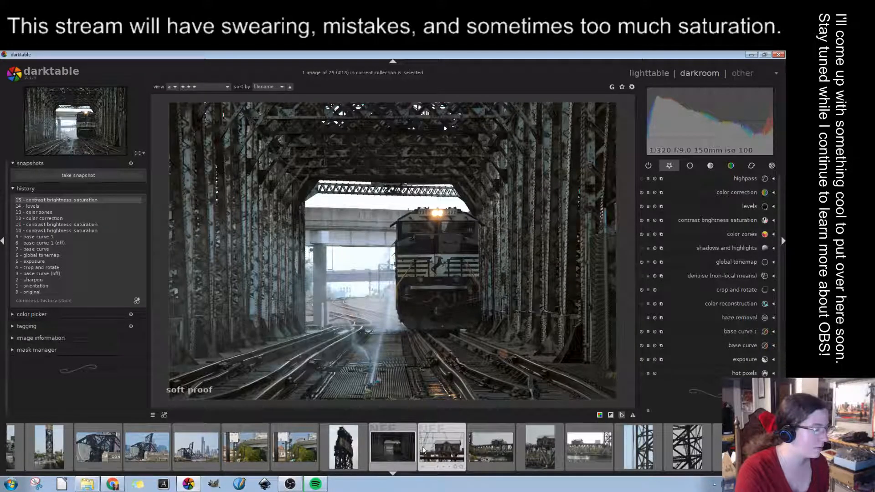
Browse the filmstrip and view the photo looking down the tracks through the lift bridge and the one of the tree beside the bridge
{"action": "scroll", "coordinate": [399, 451], "scroll_direction": "down", "scroll_amount": 5}
{"action": "scroll", "coordinate": [412, 452], "scroll_direction": "down", "scroll_amount": 1}
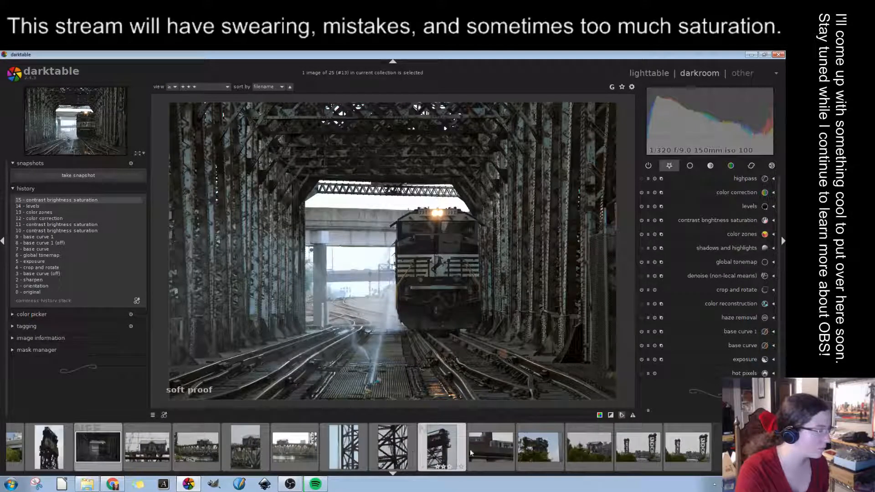
{"action": "scroll", "coordinate": [449, 453], "scroll_direction": "up", "scroll_amount": 6}
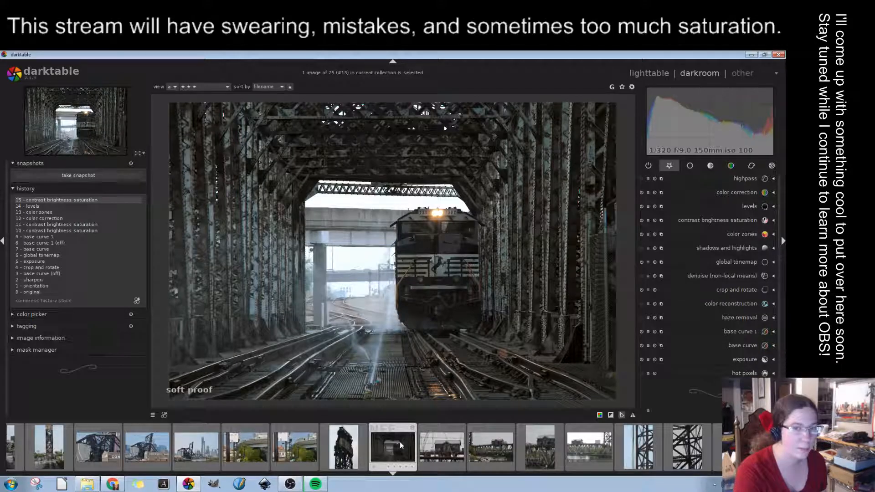
{"action": "scroll", "coordinate": [400, 441], "scroll_direction": "up", "scroll_amount": 1}
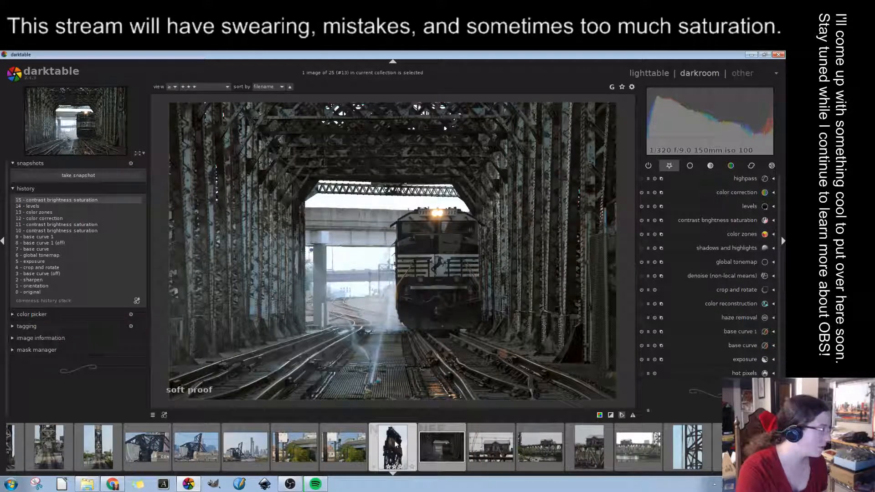
{"action": "scroll", "coordinate": [396, 441], "scroll_direction": "up", "scroll_amount": 2}
{"action": "scroll", "coordinate": [395, 441], "scroll_direction": "up", "scroll_amount": 3}
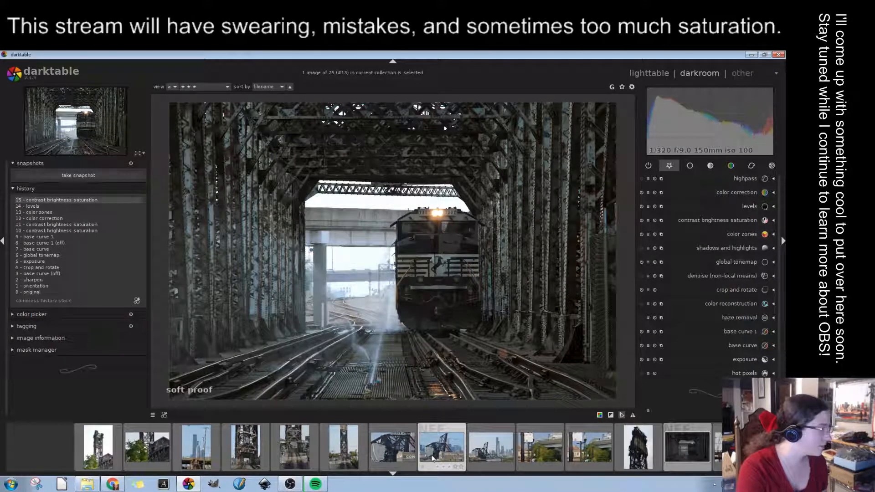
{"action": "left_click", "coordinate": [249, 449]}
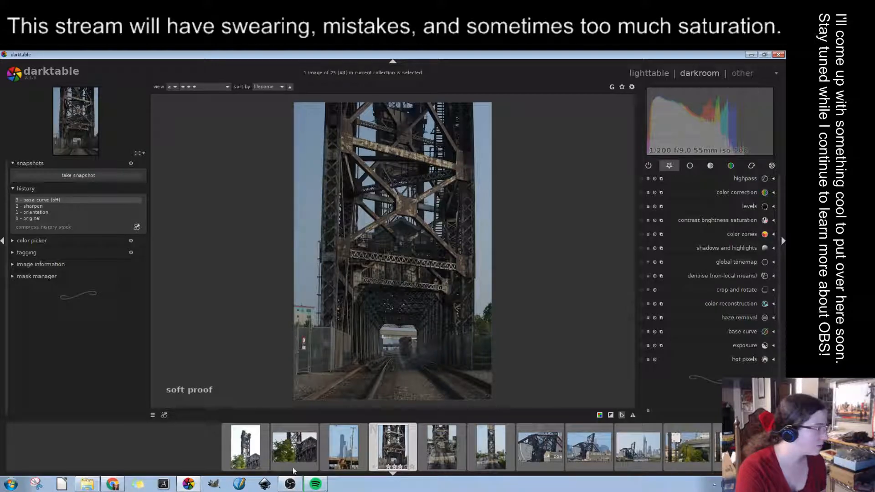
{"action": "left_click", "coordinate": [298, 458]}
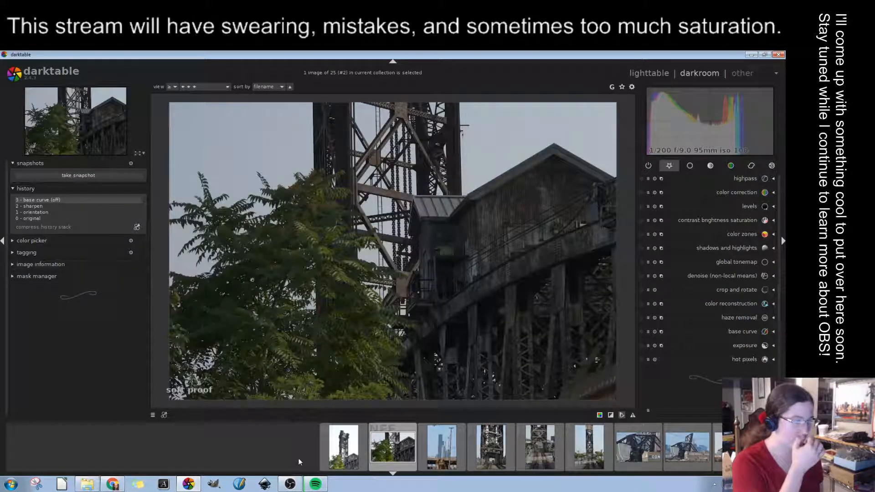
Open the first of the two wide twin-tower bridge photos at the end of the filmstrip and set its exposure to about 1.6 EV
{"action": "scroll", "coordinate": [433, 453], "scroll_direction": "down", "scroll_amount": 5}
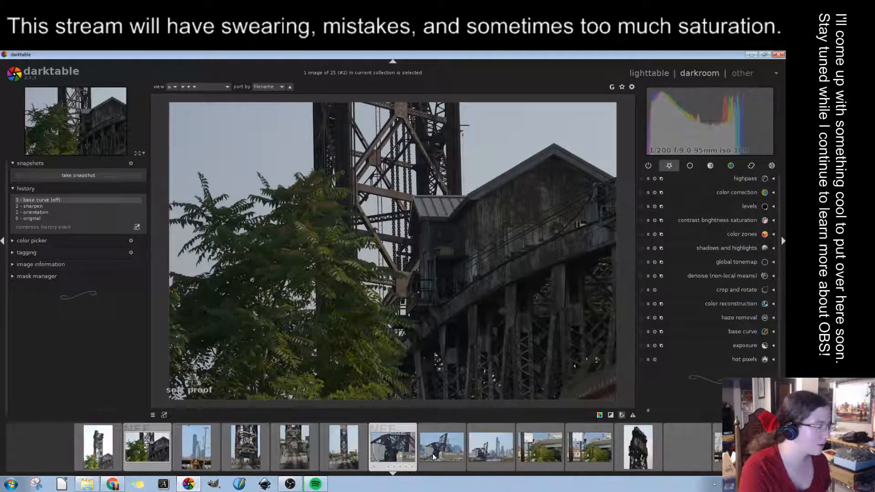
{"action": "scroll", "coordinate": [433, 453], "scroll_direction": "down", "scroll_amount": 6}
{"action": "scroll", "coordinate": [368, 452], "scroll_direction": "down", "scroll_amount": 4}
{"action": "left_click", "coordinate": [432, 446]}
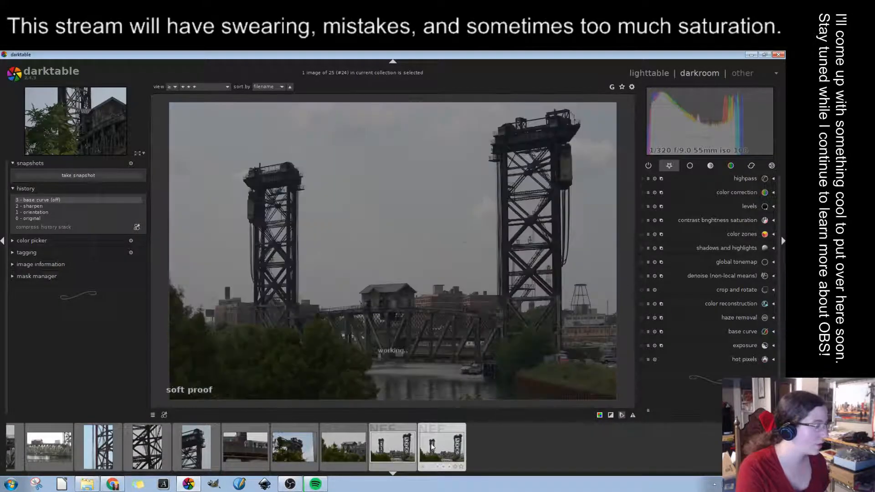
{"action": "left_click", "coordinate": [715, 345]}
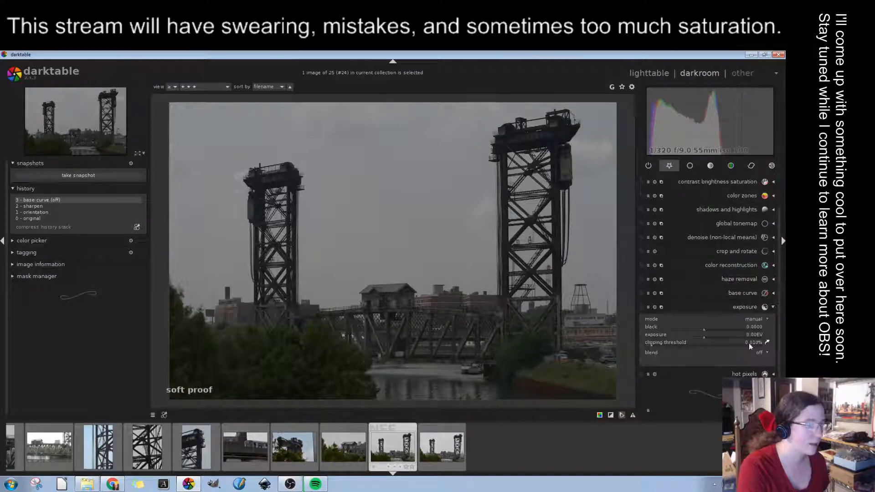
{"action": "left_click", "coordinate": [734, 337]}
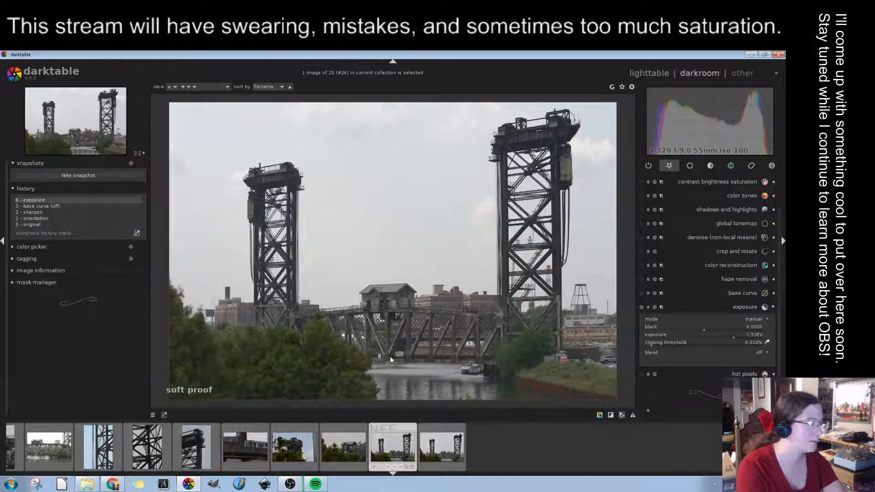
{"action": "left_click", "coordinate": [738, 338]}
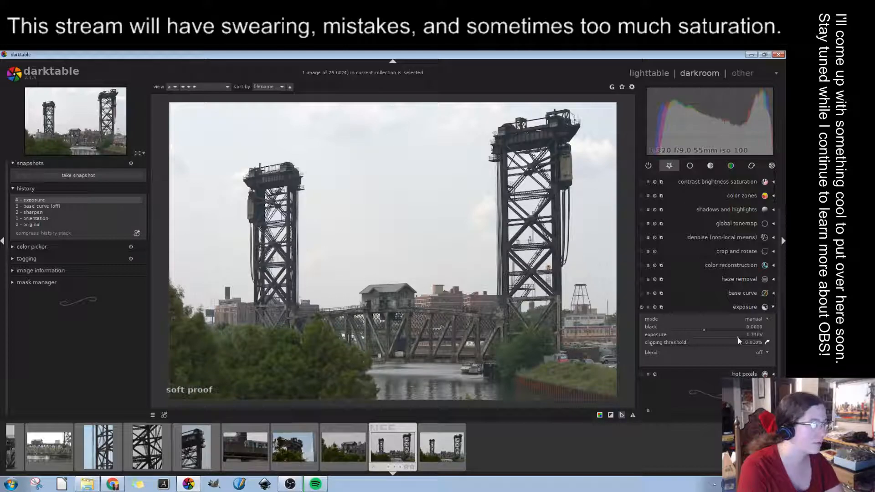
{"action": "left_click", "coordinate": [735, 337]}
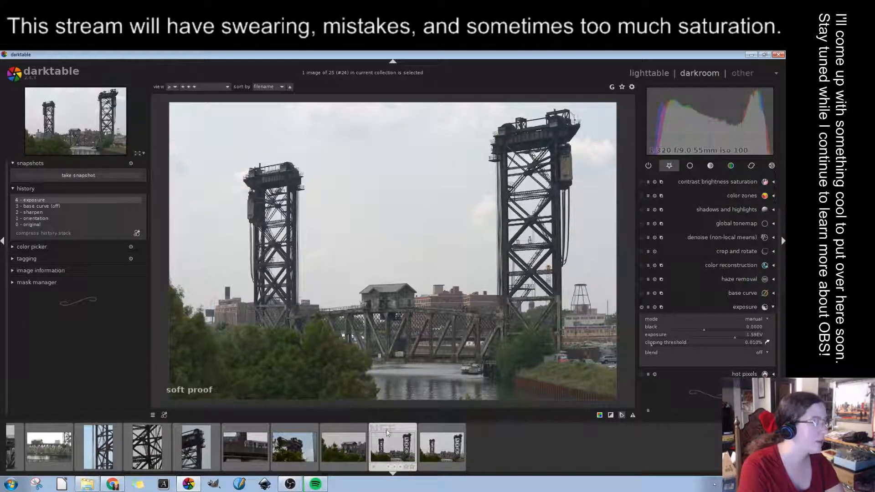
Open the photo of the bridge house behind trees, compare it with the two twin-tower shots, and set its exposure to 1.99 EV
{"action": "scroll", "coordinate": [387, 444], "scroll_direction": "up", "scroll_amount": 14}
{"action": "scroll", "coordinate": [387, 443], "scroll_direction": "down", "scroll_amount": 2}
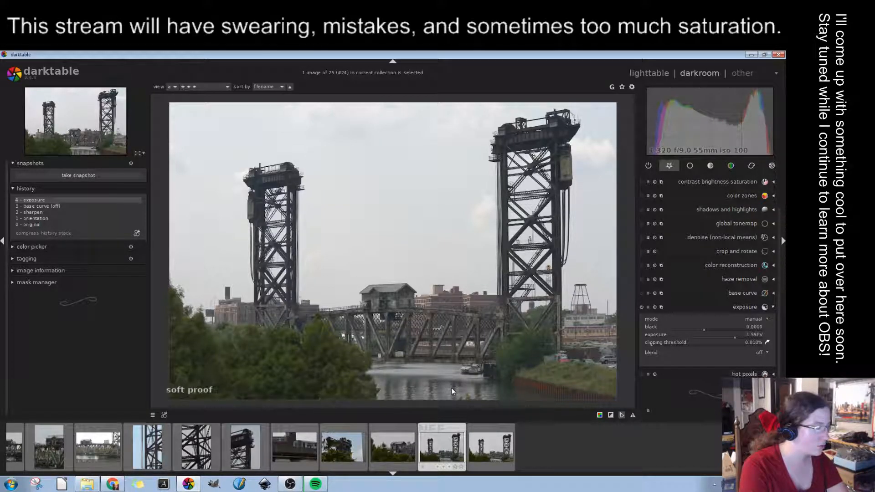
{"action": "left_click", "coordinate": [389, 446]}
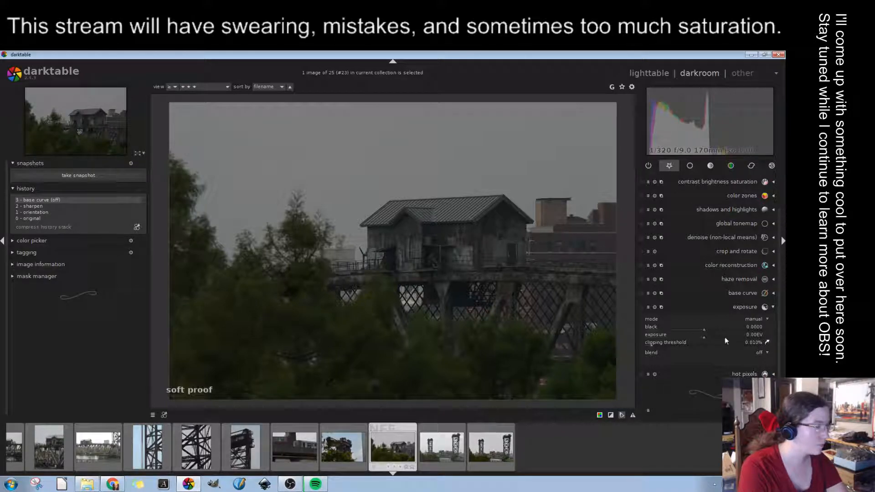
{"action": "left_click", "coordinate": [740, 336]}
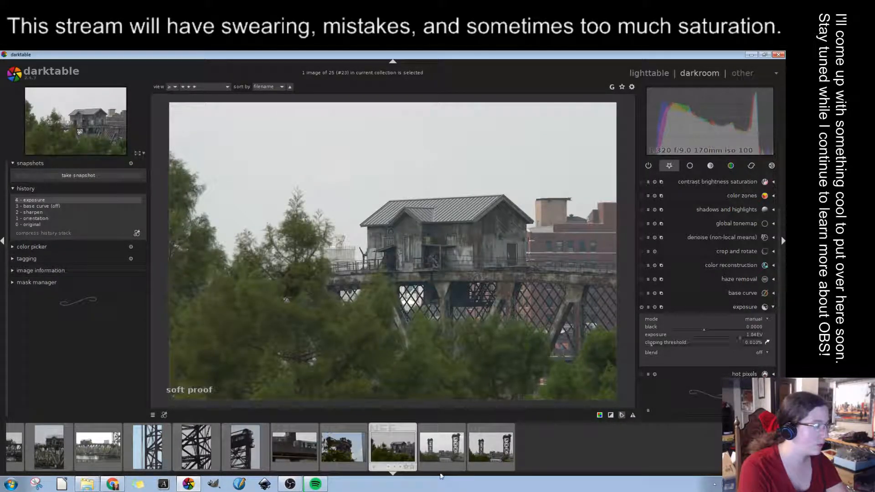
{"action": "left_click", "coordinate": [443, 451]}
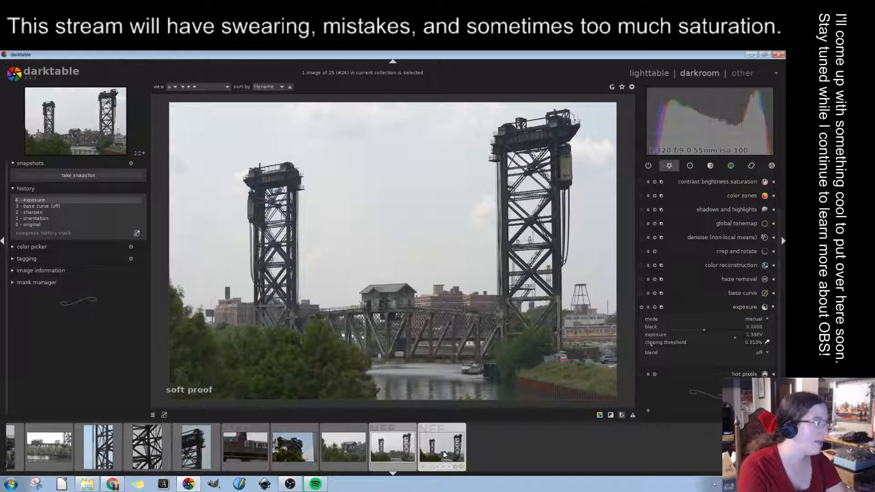
{"action": "left_click", "coordinate": [443, 451]}
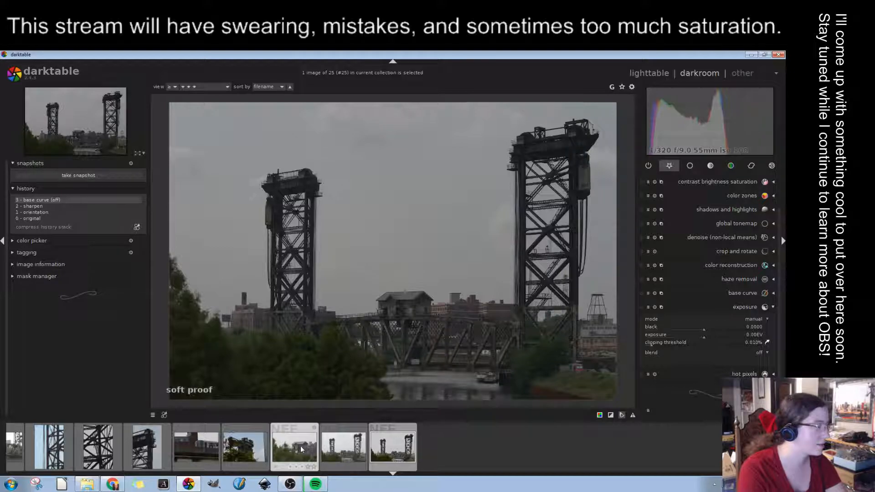
{"action": "left_click", "coordinate": [300, 446]}
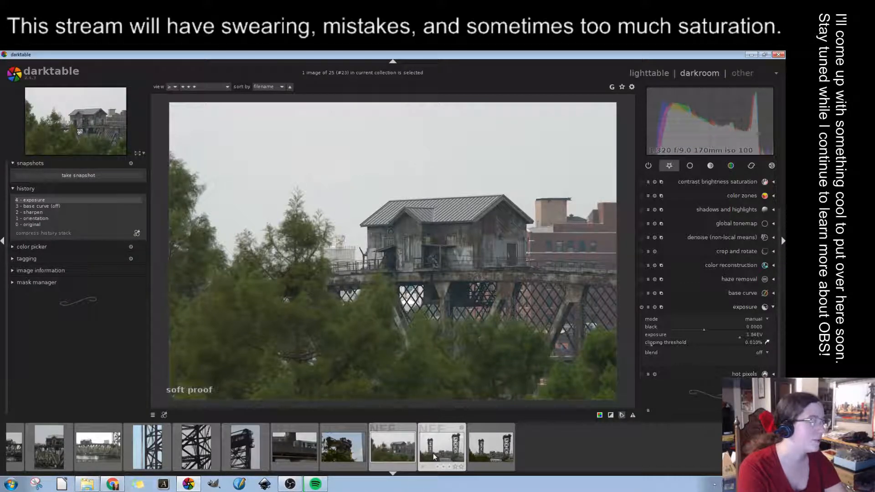
{"action": "left_click", "coordinate": [743, 337]}
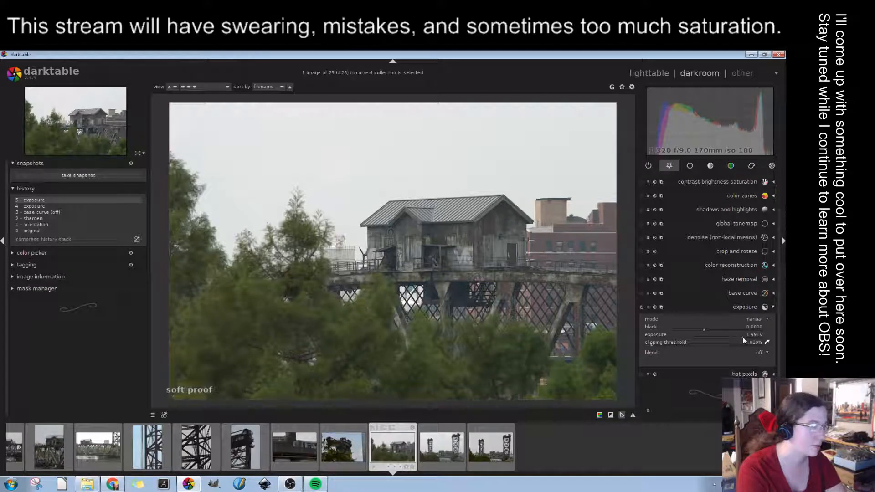
{"action": "left_click", "coordinate": [739, 309]}
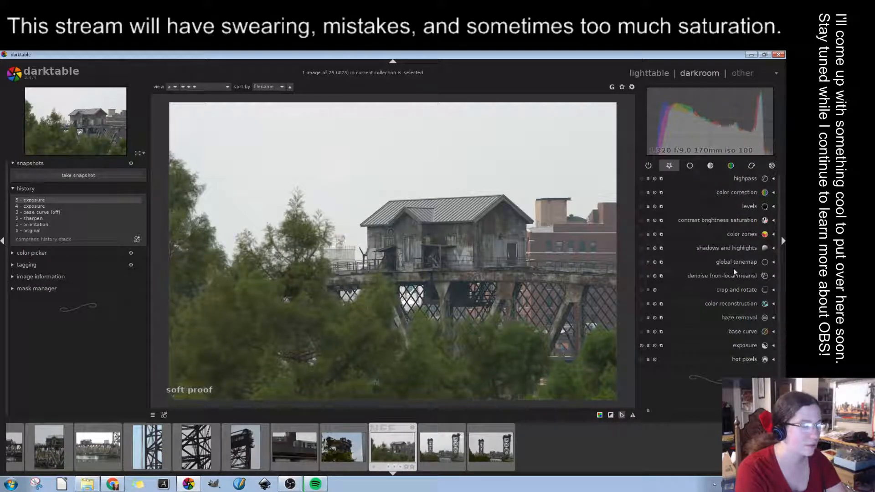
Set the bridge house photo's contrast to 0.23 in the contrast brightness saturation adjustment
{"action": "left_click", "coordinate": [734, 221]}
{"action": "left_click_drag", "start_coordinate": [709, 203], "coordinate": [718, 205]}
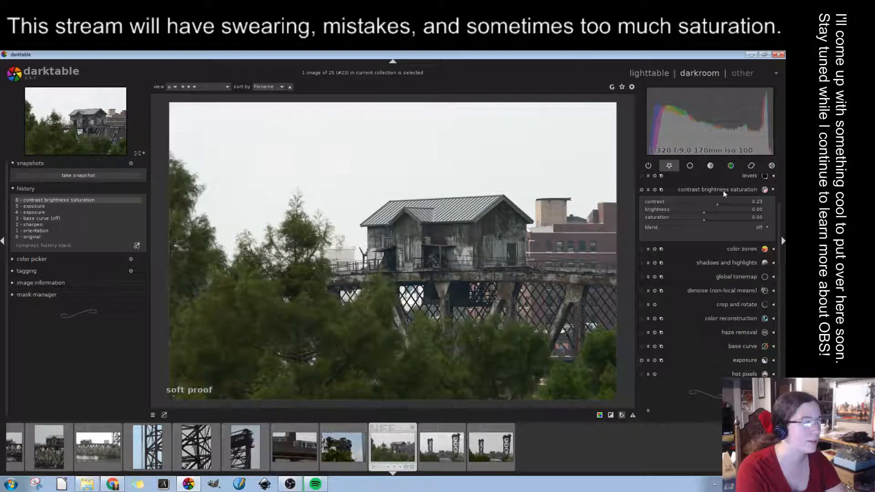
{"action": "left_click", "coordinate": [723, 191]}
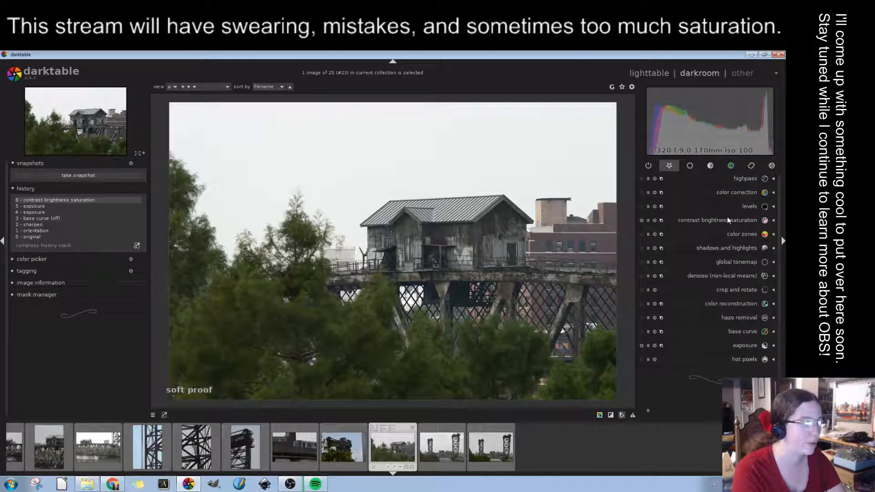
Apply color correction to the bridge house photo, shifting the highlights slightly towards blue and the shadows slightly towards warm tones
{"action": "left_click", "coordinate": [749, 205]}
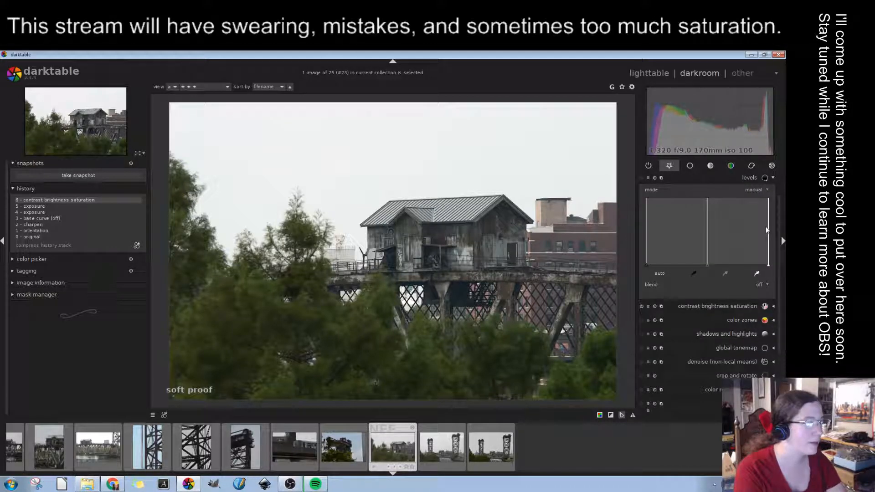
{"action": "left_click", "coordinate": [748, 181]}
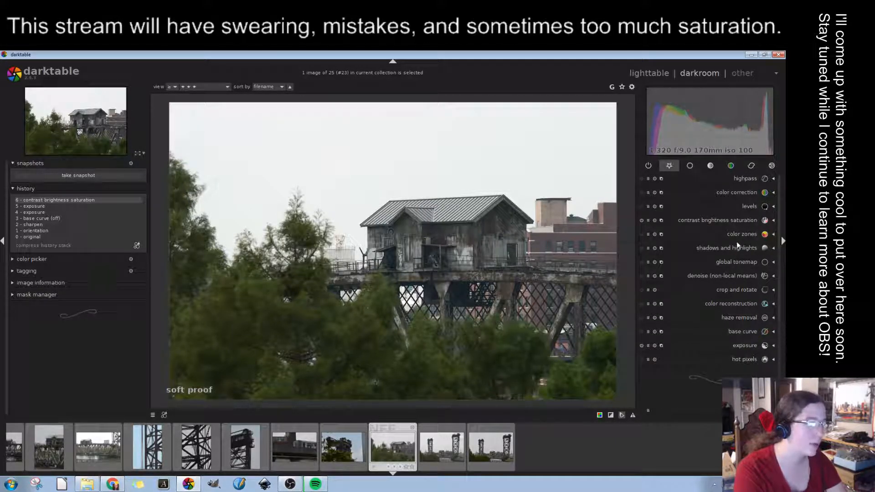
{"action": "left_click", "coordinate": [753, 193]}
{"action": "left_click_drag", "start_coordinate": [710, 260], "coordinate": [705, 260]}
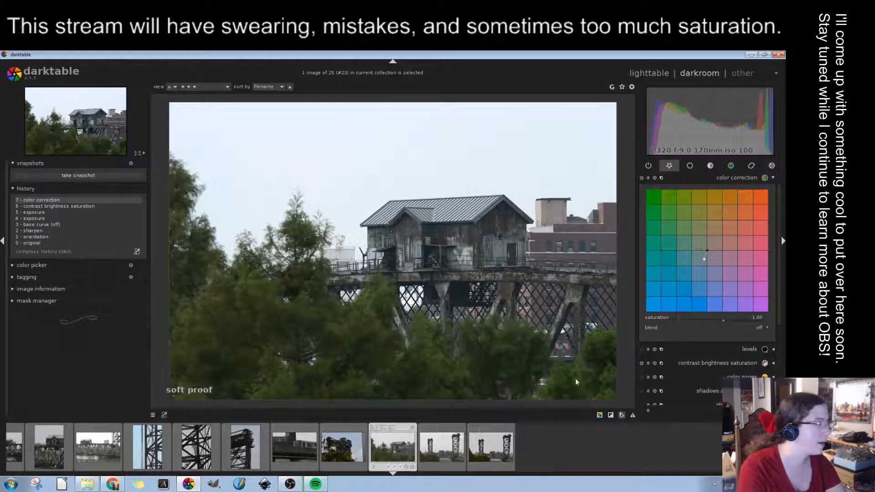
{"action": "left_click_drag", "start_coordinate": [707, 251], "coordinate": [709, 246]}
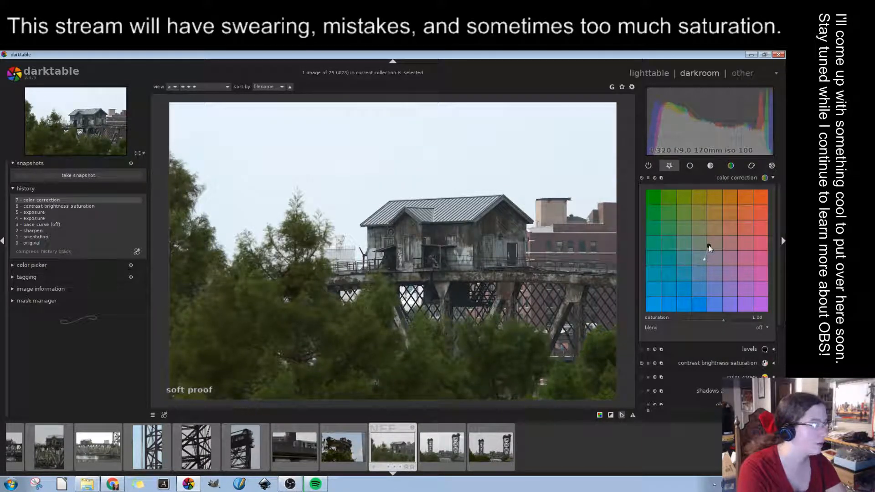
{"action": "left_click", "coordinate": [768, 178]}
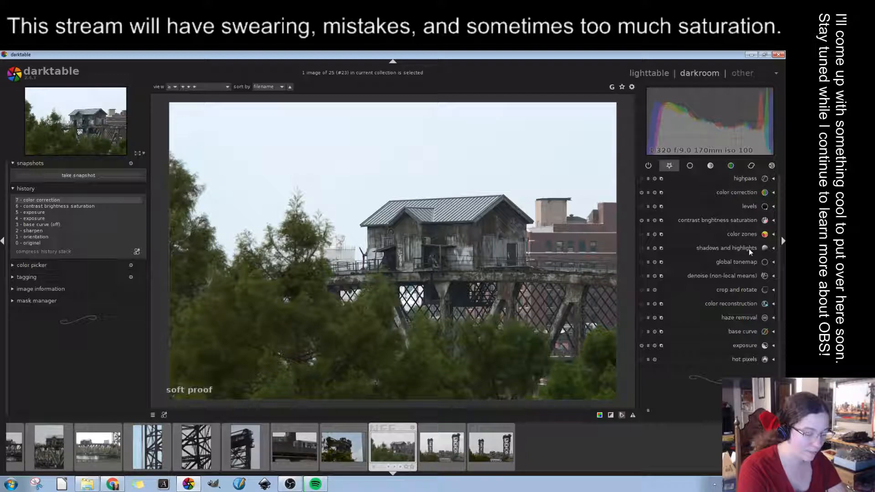
Examine the settings of the contrast brightness saturation, levels, global tonemap and zone system modules
{"action": "left_click", "coordinate": [740, 221]}
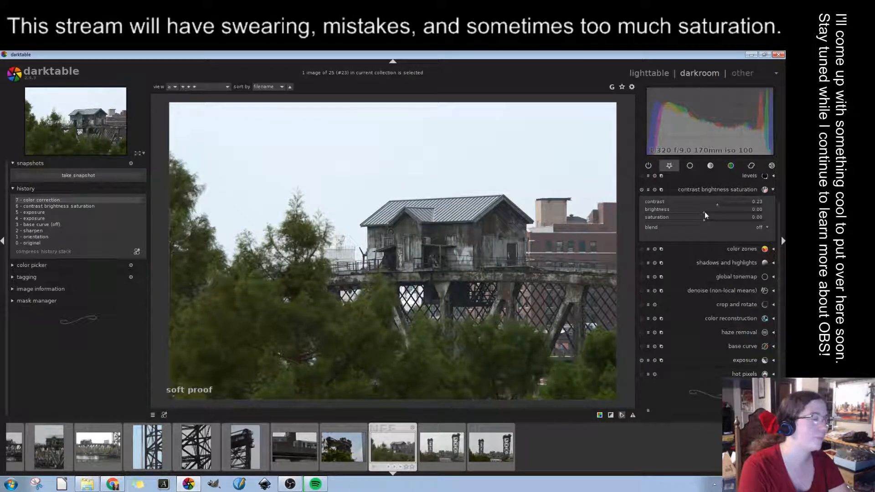
{"action": "left_click", "coordinate": [730, 189]}
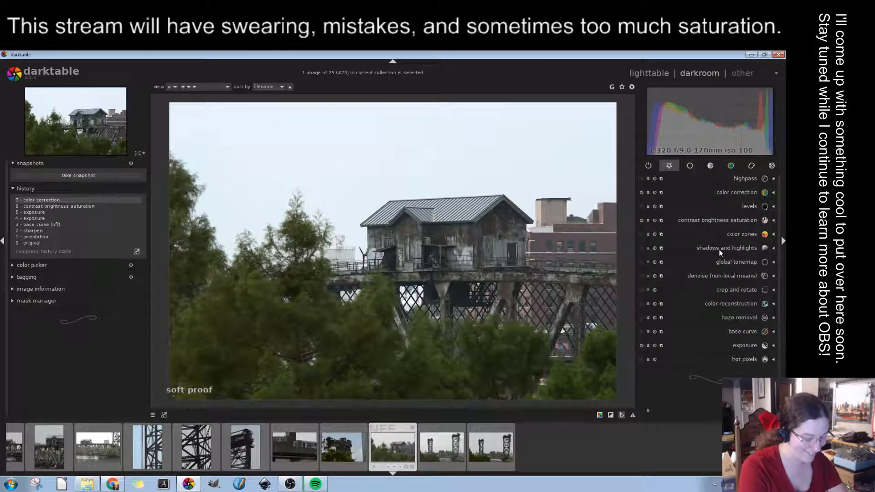
{"action": "left_click", "coordinate": [742, 217]}
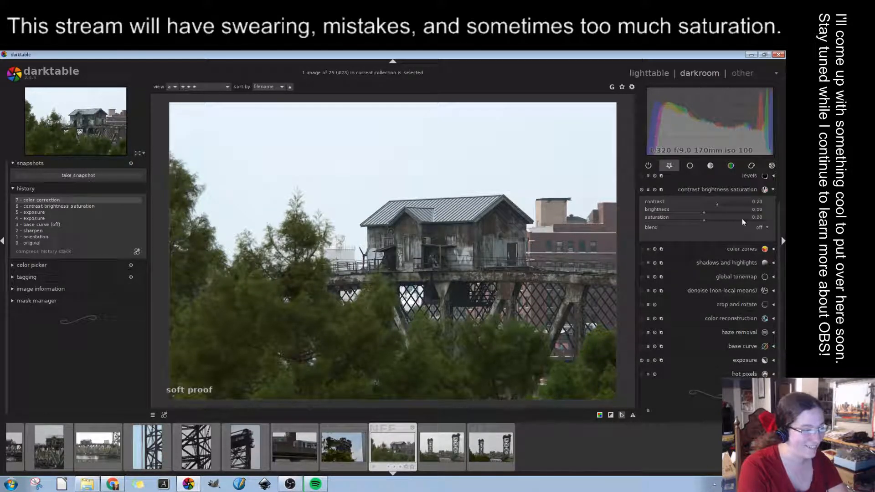
{"action": "left_click", "coordinate": [741, 192]}
{"action": "left_click", "coordinate": [752, 206]}
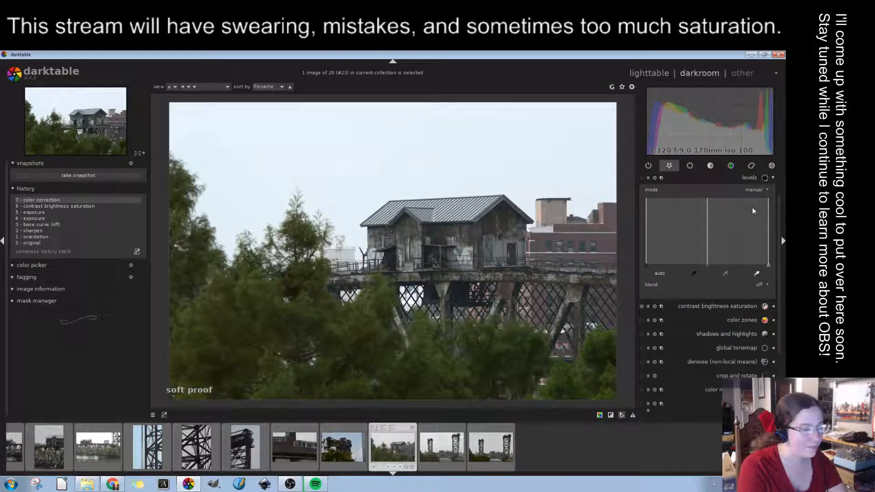
{"action": "left_click", "coordinate": [742, 206]}
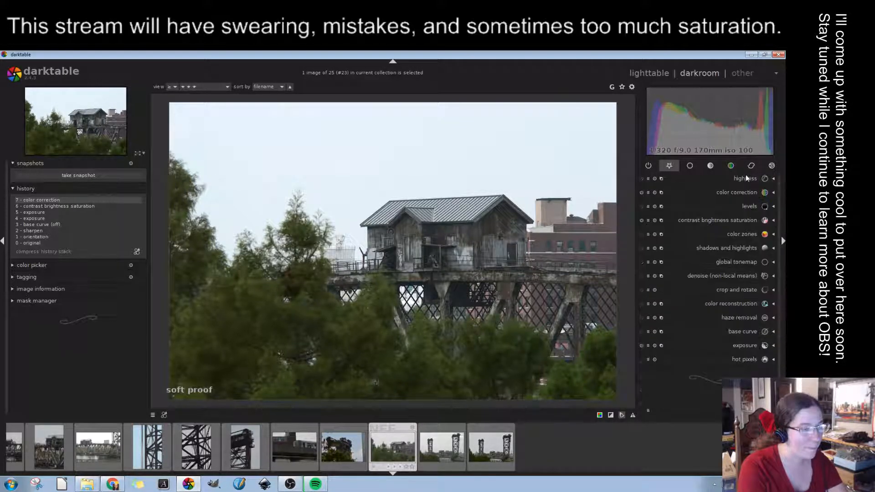
{"action": "left_click", "coordinate": [711, 166]}
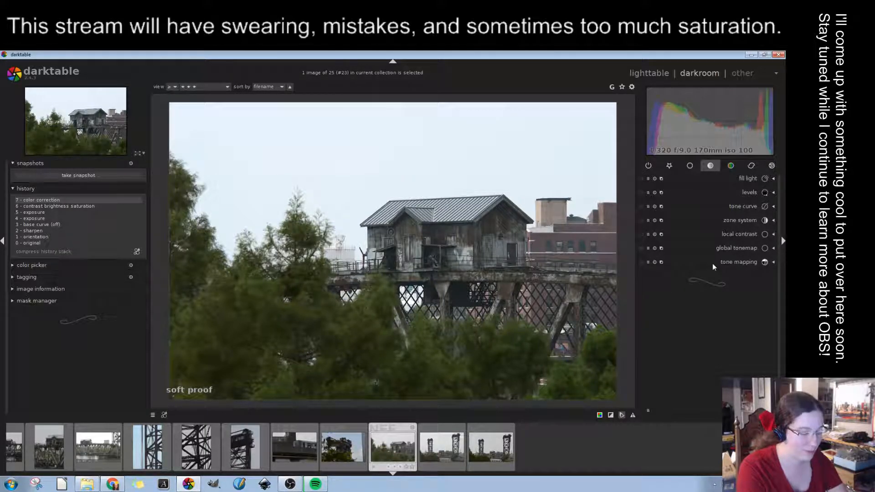
{"action": "left_click", "coordinate": [739, 248]}
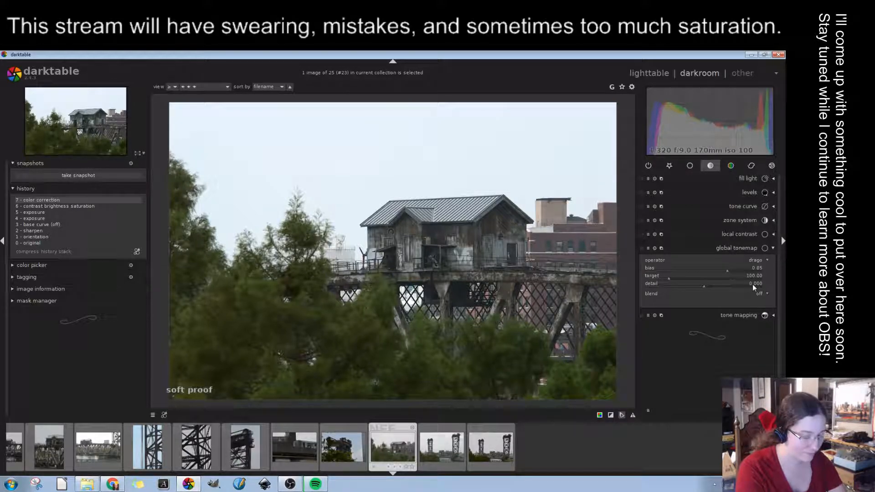
{"action": "left_click", "coordinate": [745, 248]}
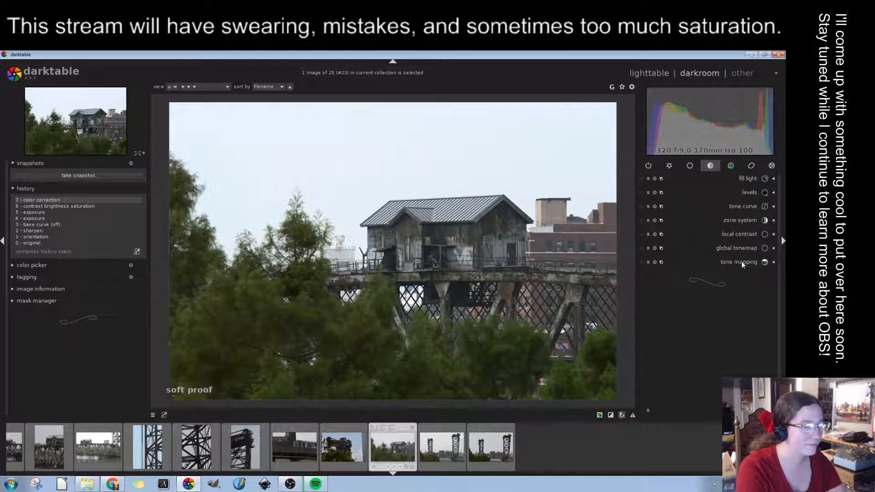
{"action": "left_click", "coordinate": [750, 219]}
{"action": "left_click", "coordinate": [739, 179]}
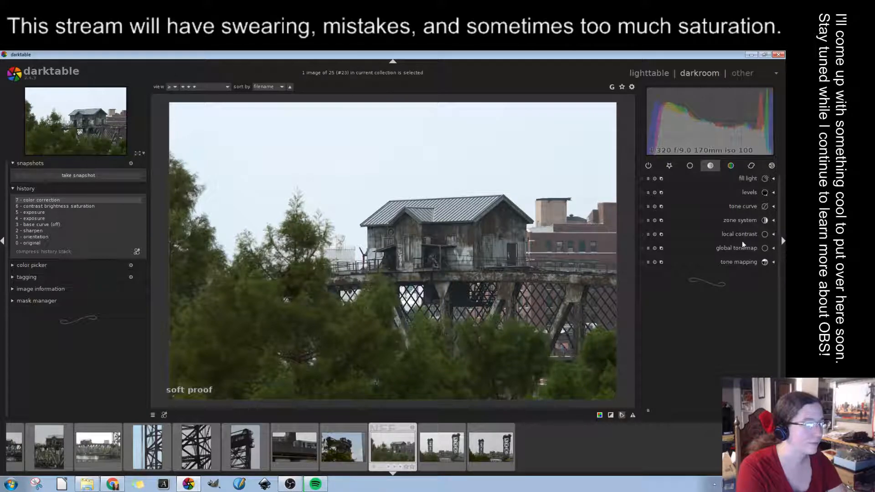
{"action": "left_click", "coordinate": [743, 220]}
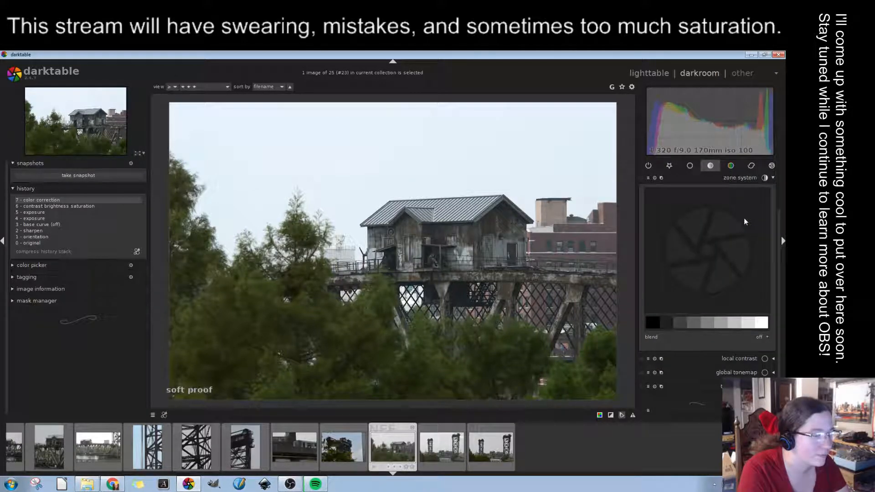
{"action": "left_click", "coordinate": [746, 177]}
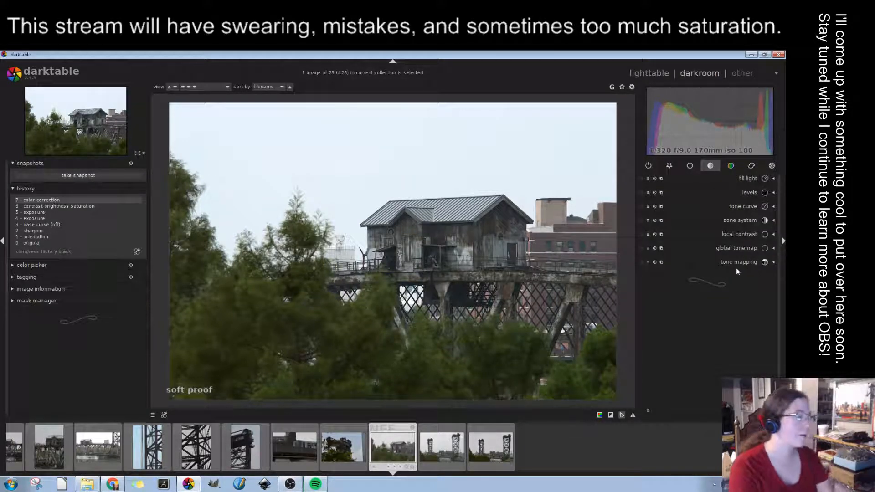
Try a white balance with a temperature of 4981 K and red at 2.161, and revert to the color correction history state
{"action": "left_click", "coordinate": [691, 166]}
{"action": "left_click", "coordinate": [691, 166]}
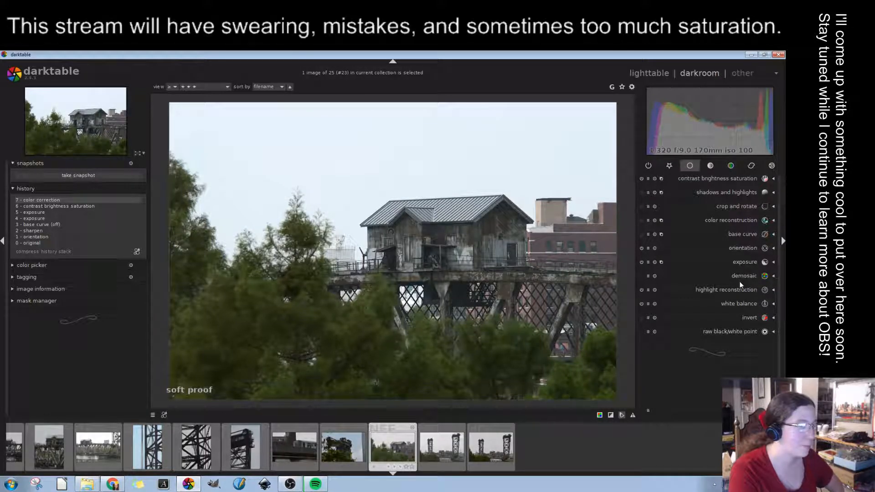
{"action": "left_click", "coordinate": [738, 305]}
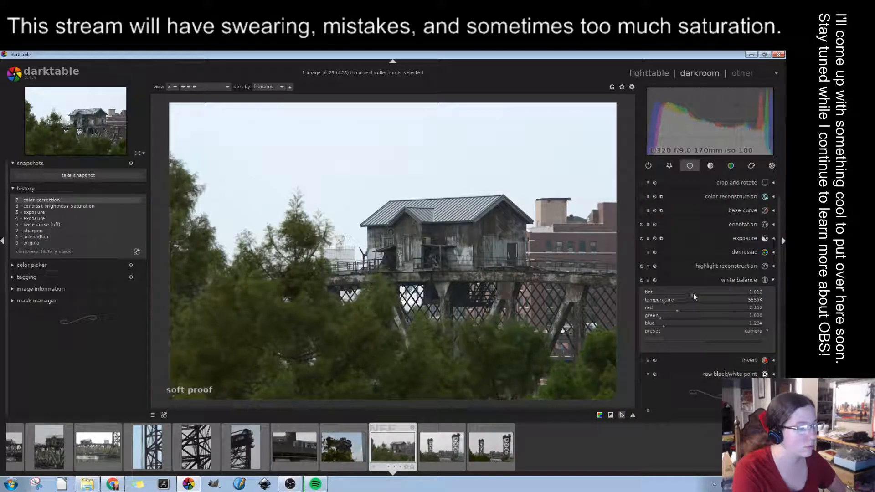
{"action": "scroll", "coordinate": [664, 302], "scroll_direction": "up", "scroll_amount": 3}
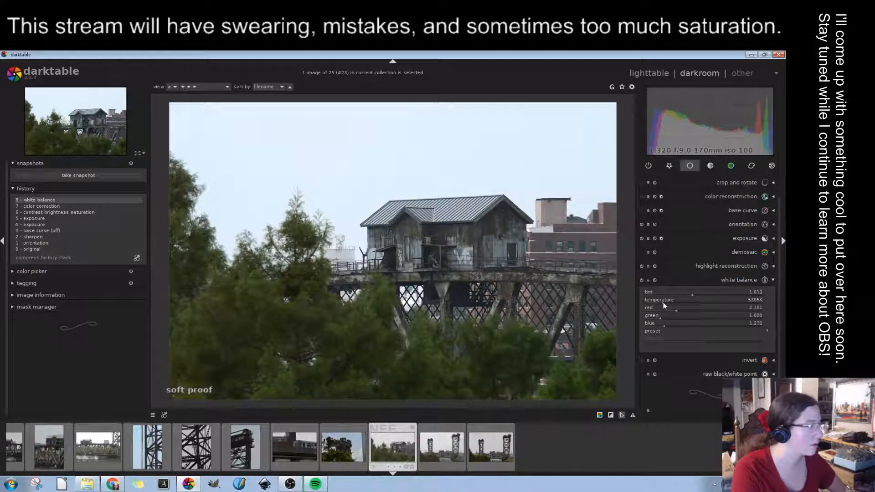
{"action": "scroll", "coordinate": [663, 303], "scroll_direction": "down", "scroll_amount": 3}
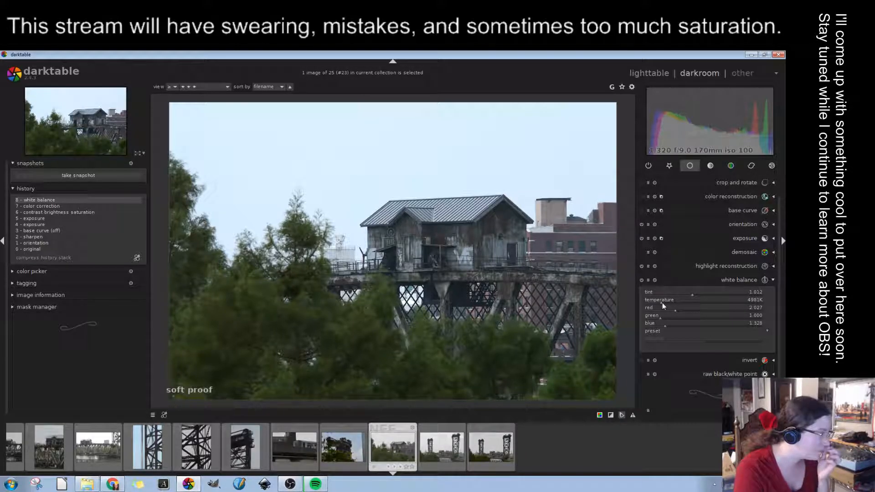
{"action": "left_click_drag", "start_coordinate": [674, 311], "coordinate": [678, 311]}
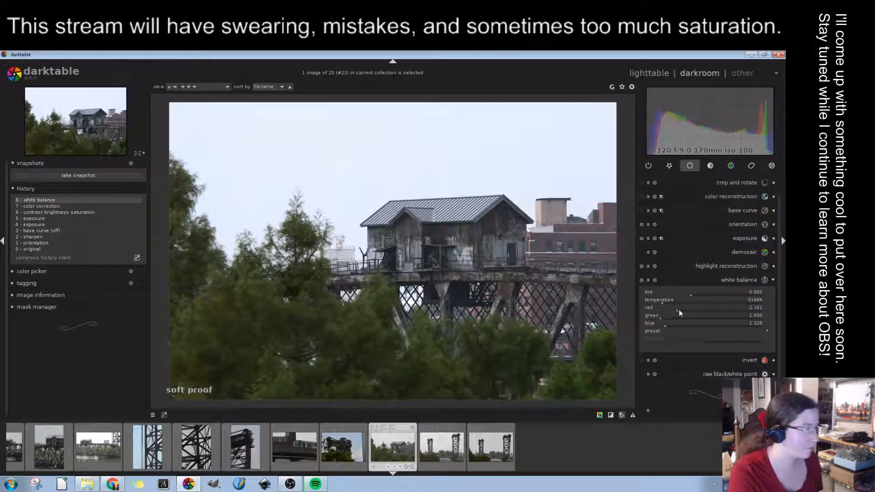
{"action": "left_click", "coordinate": [105, 207]}
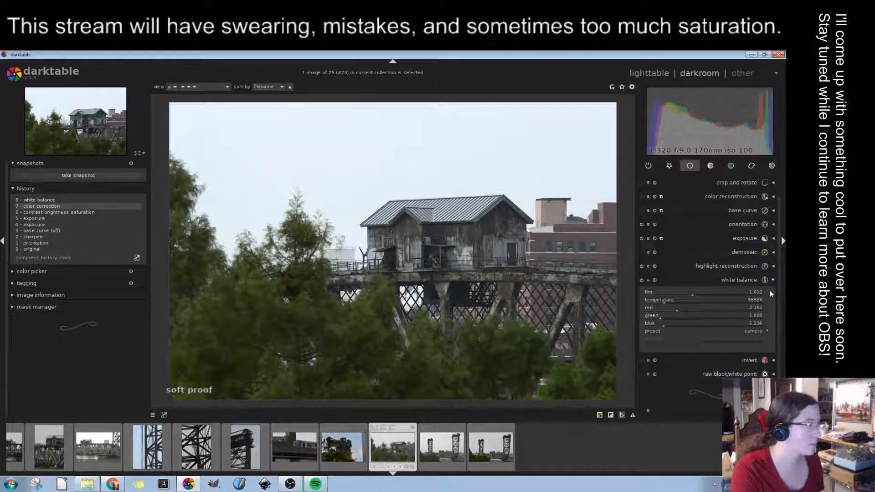
{"action": "left_click", "coordinate": [737, 279]}
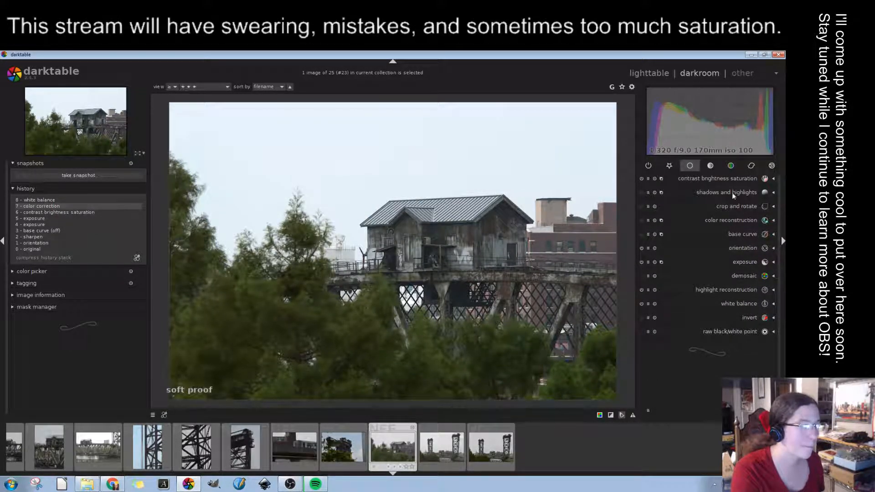
Apply a global tonemap with the drago operator, testing maximum bias and detail and settling on bias 0.89 and detail 0.628
{"action": "left_click", "coordinate": [746, 164]}
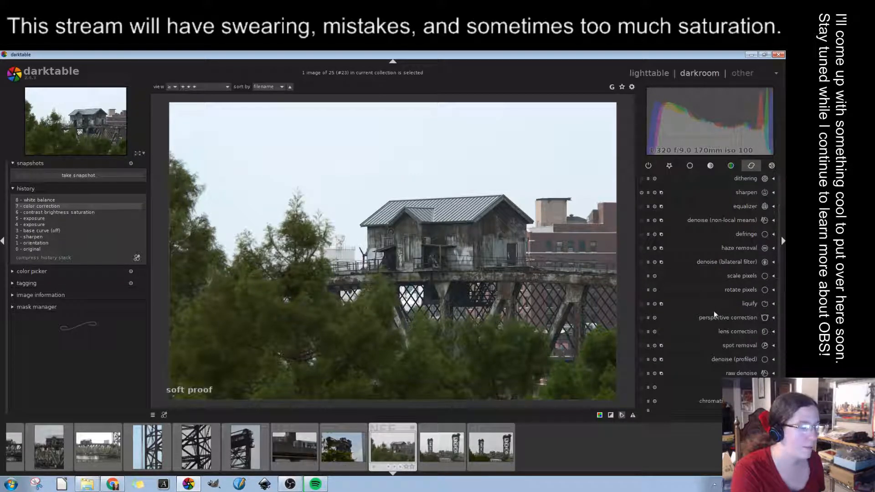
{"action": "left_click", "coordinate": [669, 165]}
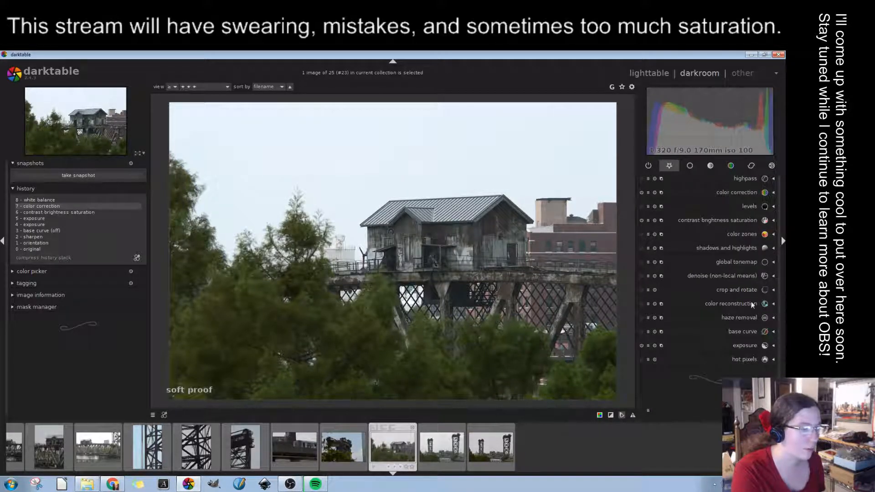
{"action": "left_click", "coordinate": [738, 261]}
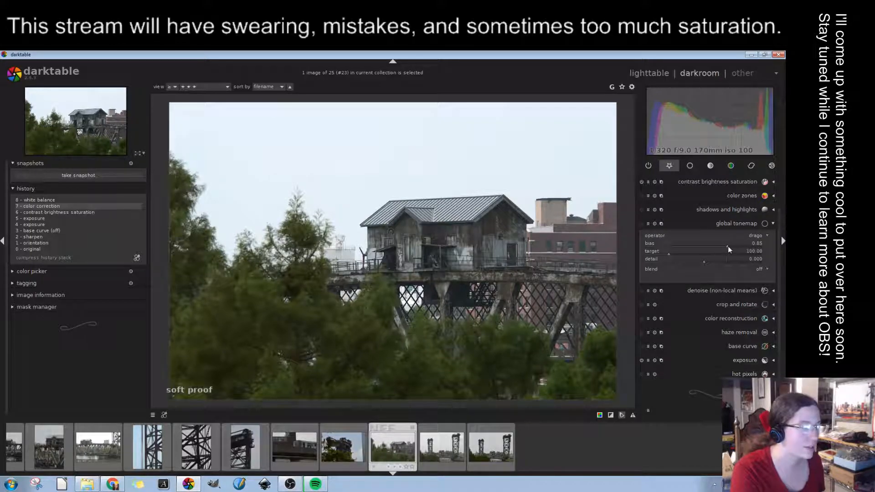
{"action": "left_click_drag", "start_coordinate": [729, 246], "coordinate": [775, 248]}
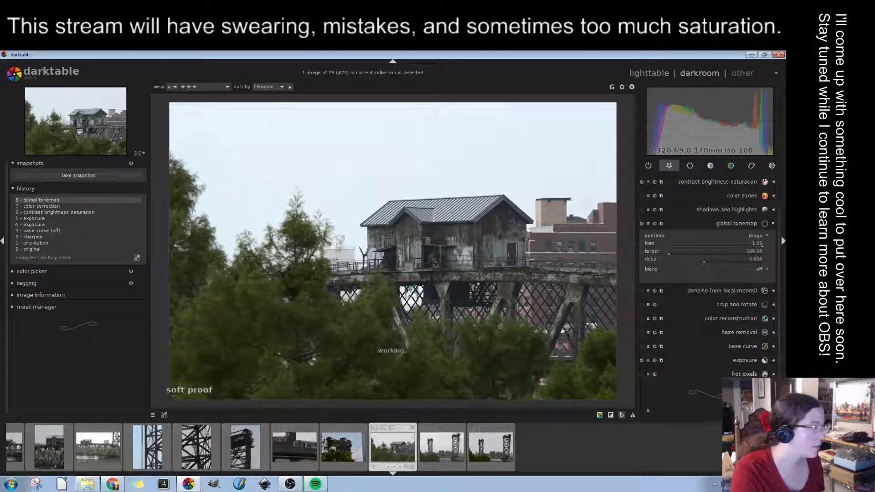
{"action": "left_click_drag", "start_coordinate": [704, 260], "coordinate": [779, 260]}
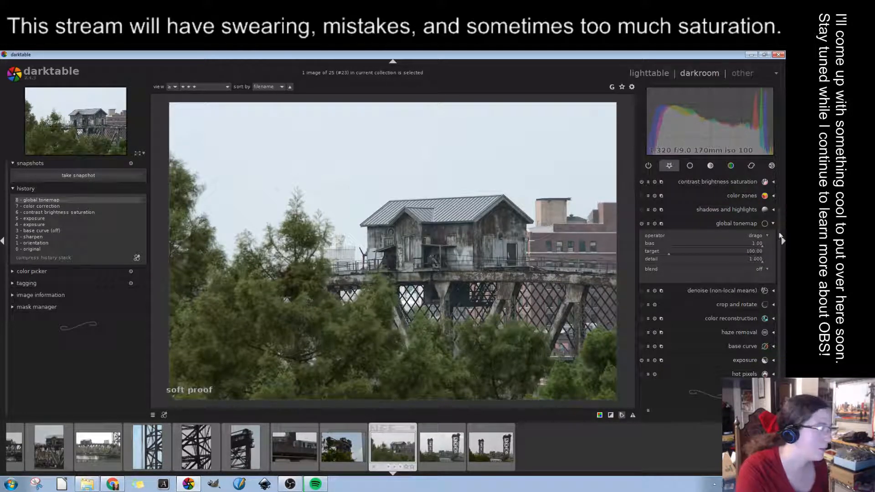
{"action": "mouse_move", "coordinate": [762, 261]}
{"action": "left_mouse_down"}
{"action": "mouse_move", "coordinate": [730, 258]}
{"action": "mouse_move", "coordinate": [744, 246]}
{"action": "mouse_move", "coordinate": [719, 249]}
{"action": "mouse_move", "coordinate": [739, 252]}
{"action": "left_mouse_up"}
{"action": "left_click_drag", "start_coordinate": [738, 250], "coordinate": [740, 262]}
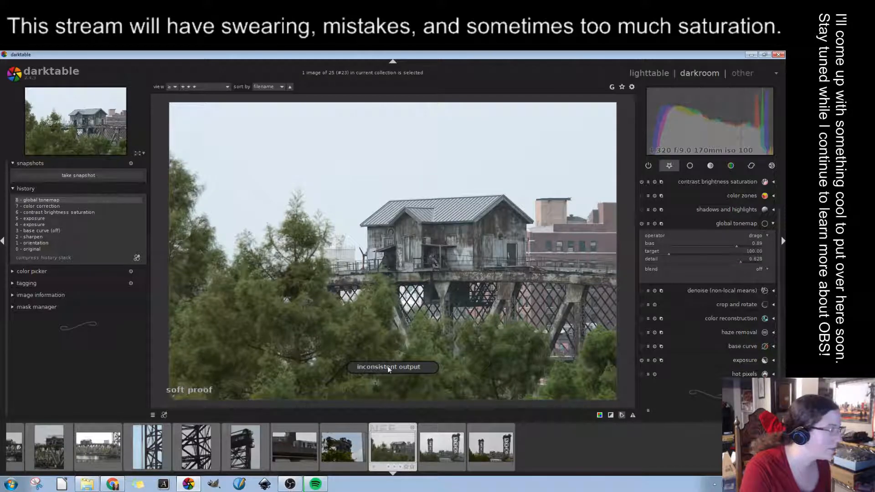
Compare the photo with its color correction history state and refine the global tonemap to detail 0.579 and bias 0.92
{"action": "left_click", "coordinate": [63, 206]}
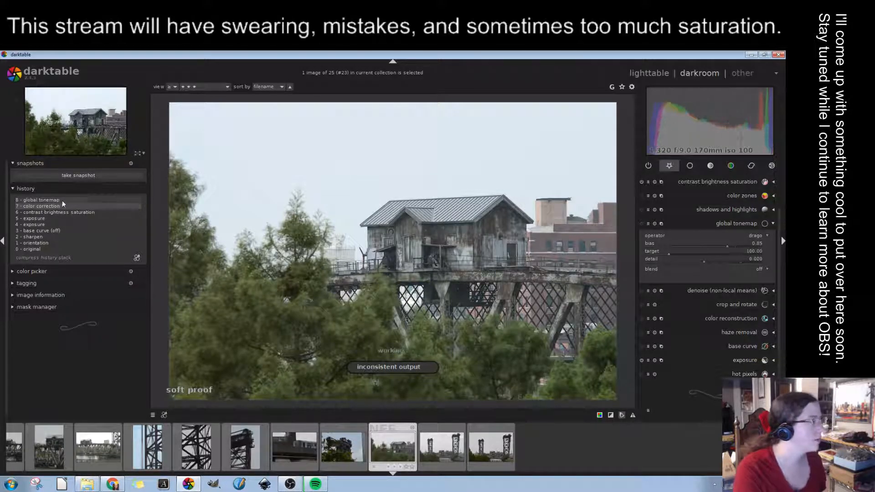
{"action": "left_click", "coordinate": [62, 201]}
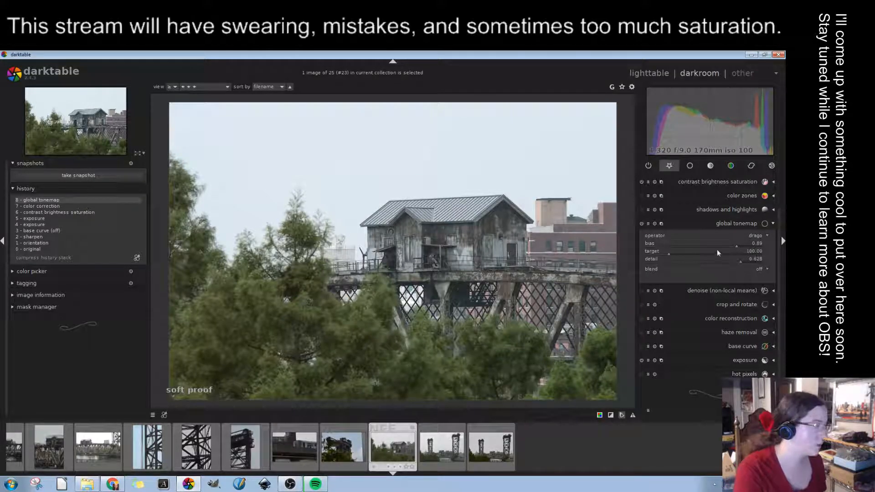
{"action": "left_click_drag", "start_coordinate": [745, 264], "coordinate": [740, 262]}
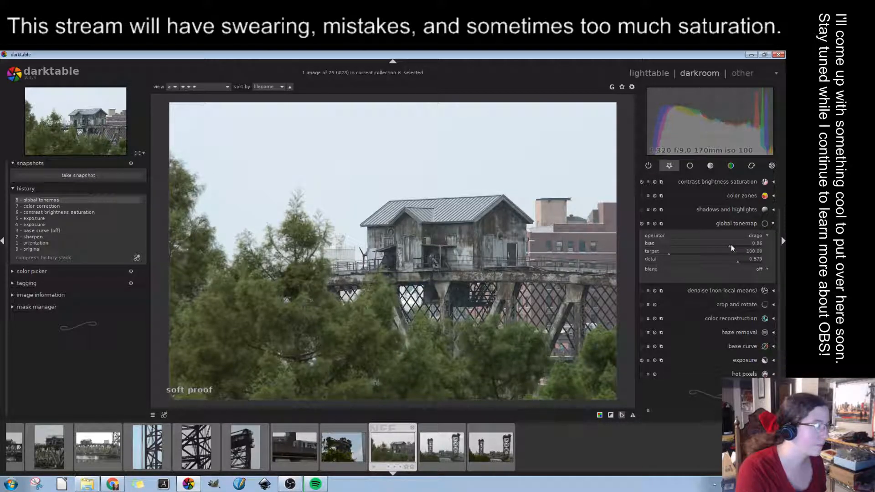
{"action": "left_click_drag", "start_coordinate": [731, 246], "coordinate": [743, 245]}
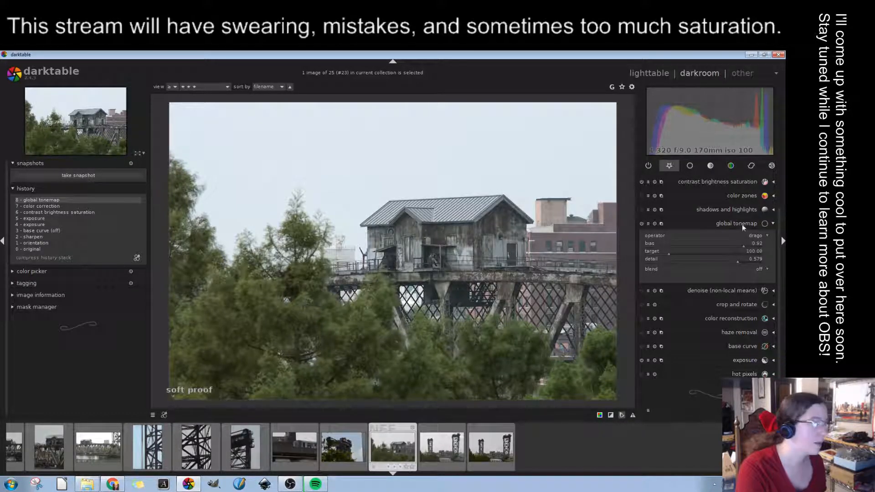
{"action": "left_click", "coordinate": [742, 225]}
Raise the saturation and lower the lightness of the blue tones in the color zones adjustment
{"action": "left_click", "coordinate": [747, 231]}
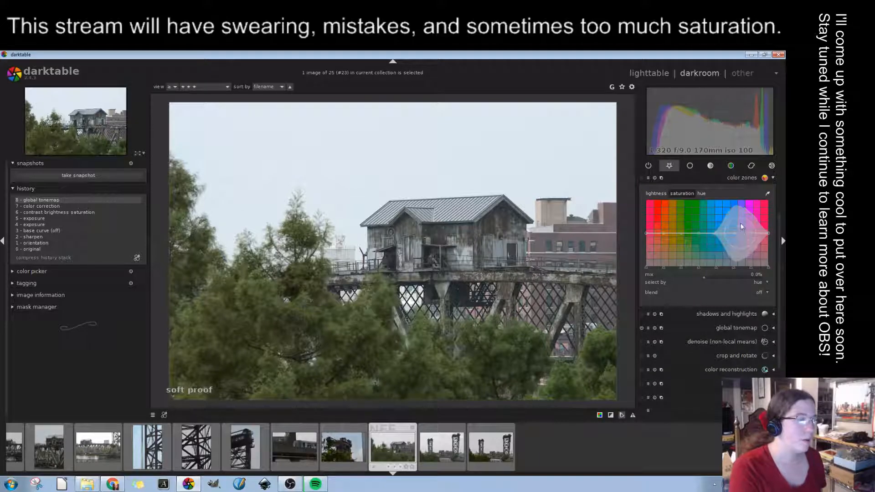
{"action": "left_click_drag", "start_coordinate": [728, 217], "coordinate": [725, 198]}
{"action": "left_click", "coordinate": [657, 193]}
{"action": "mouse_move", "coordinate": [728, 236]}
{"action": "left_mouse_down"}
{"action": "mouse_move", "coordinate": [729, 262]}
{"action": "mouse_move", "coordinate": [724, 250]}
{"action": "left_mouse_up"}
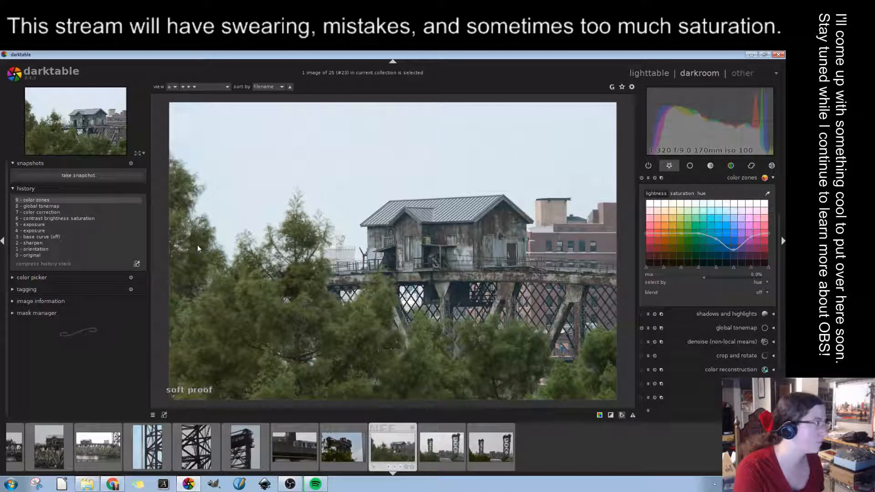
Compare the photo's global tonemap history state with the color zones state, and recheck the color zones settings
{"action": "left_click", "coordinate": [65, 209]}
{"action": "left_click", "coordinate": [60, 200]}
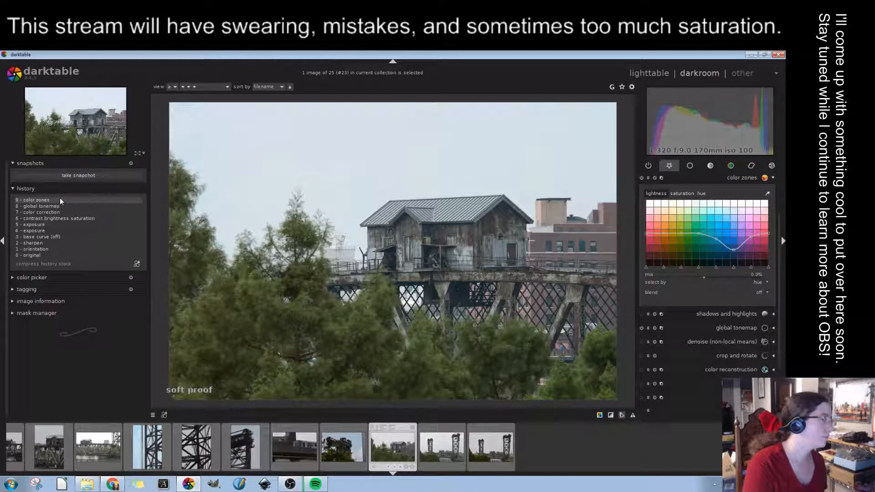
{"action": "left_click", "coordinate": [746, 179]}
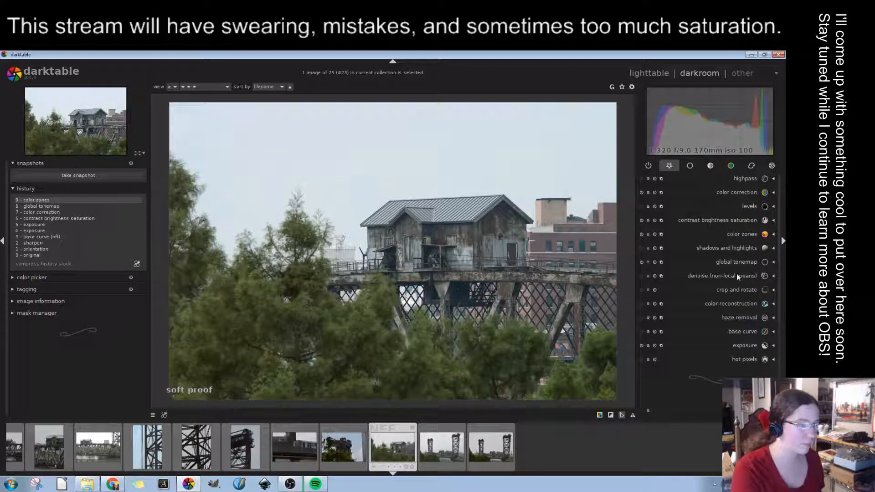
{"action": "left_click", "coordinate": [746, 234]}
{"action": "left_click", "coordinate": [743, 179]}
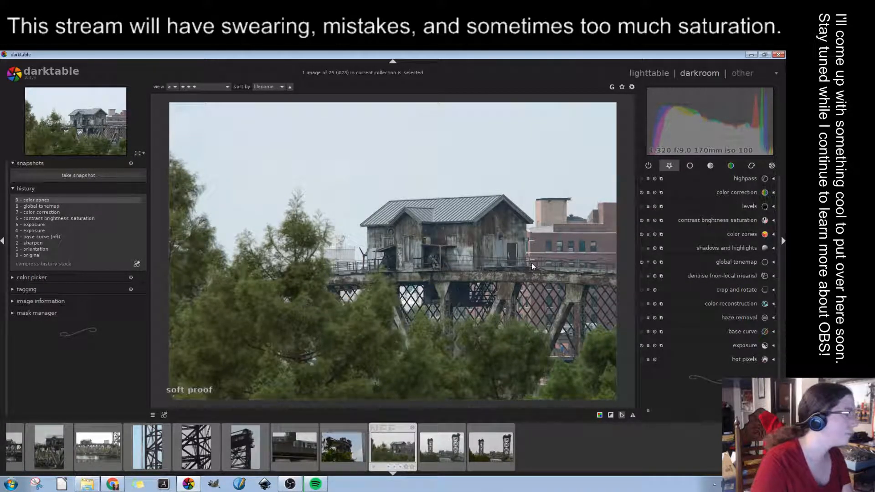
Add a parametric mask to contrast brightness saturation and limit its input lightness to the bright sky, from 74 to 92
{"action": "left_click", "coordinate": [734, 219]}
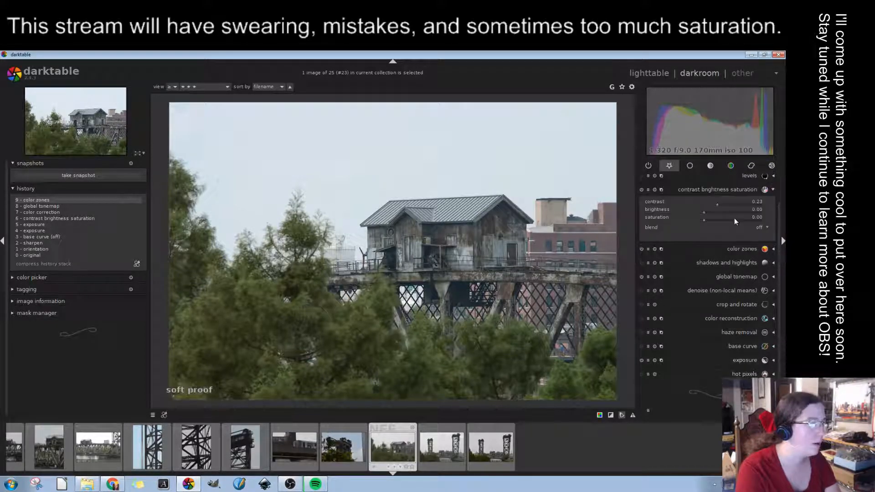
{"action": "left_click", "coordinate": [750, 247]}
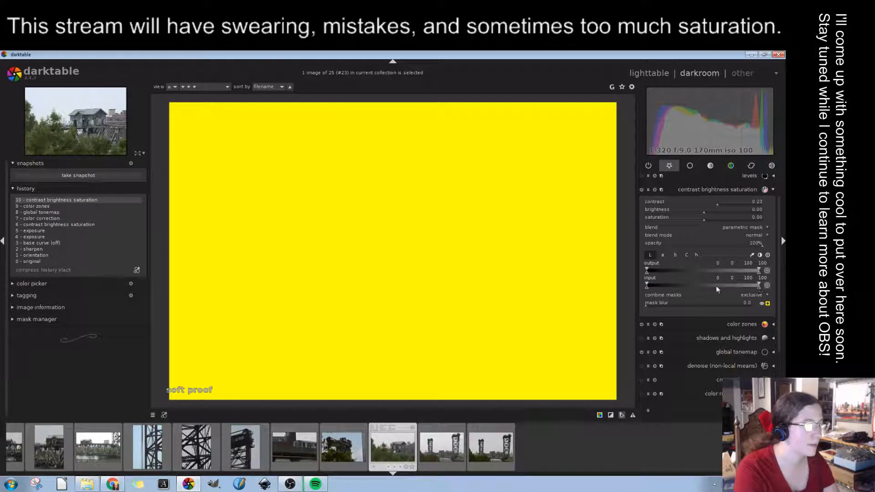
{"action": "left_click_drag", "start_coordinate": [647, 287], "coordinate": [739, 286]}
{"action": "left_click_drag", "start_coordinate": [647, 287], "coordinate": [743, 291]}
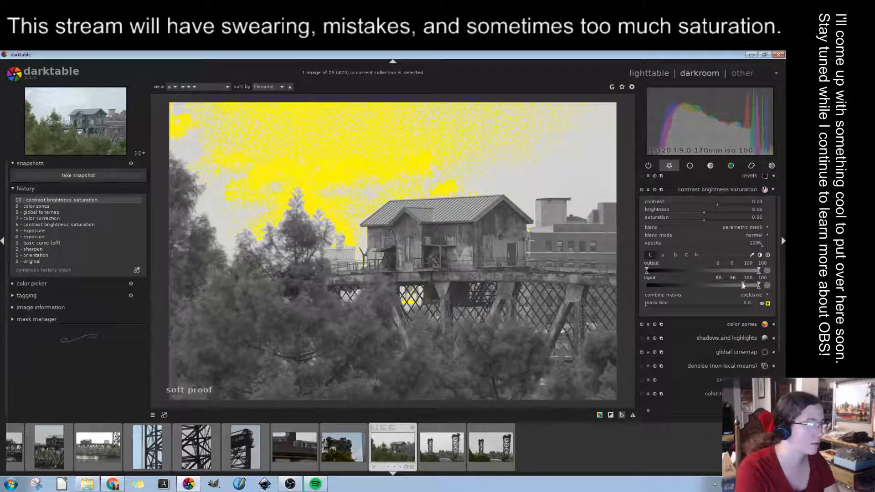
{"action": "mouse_move", "coordinate": [742, 288]}
{"action": "left_mouse_down"}
{"action": "mouse_move", "coordinate": [729, 285]}
{"action": "mouse_move", "coordinate": [748, 286]}
{"action": "left_mouse_up"}
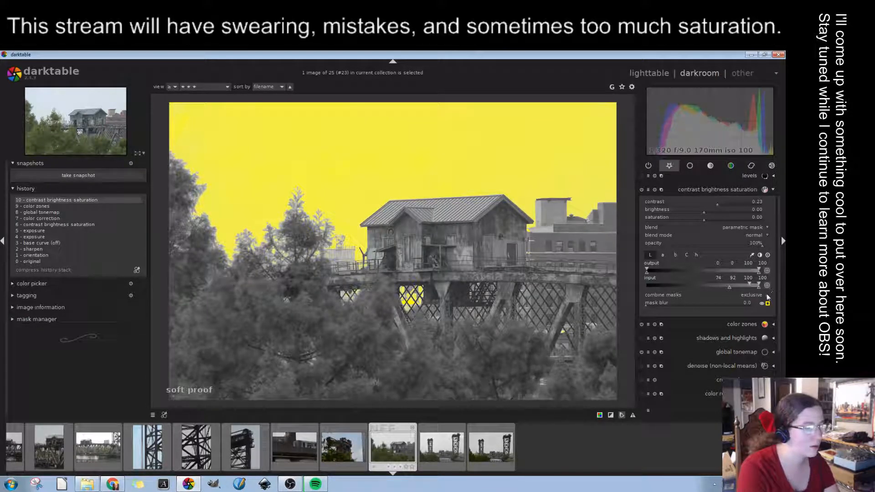
Create a second contrast brightness saturation instance and reset the original instance's input lightness mask to the full range
{"action": "left_click", "coordinate": [661, 189]}
{"action": "left_click", "coordinate": [669, 195]}
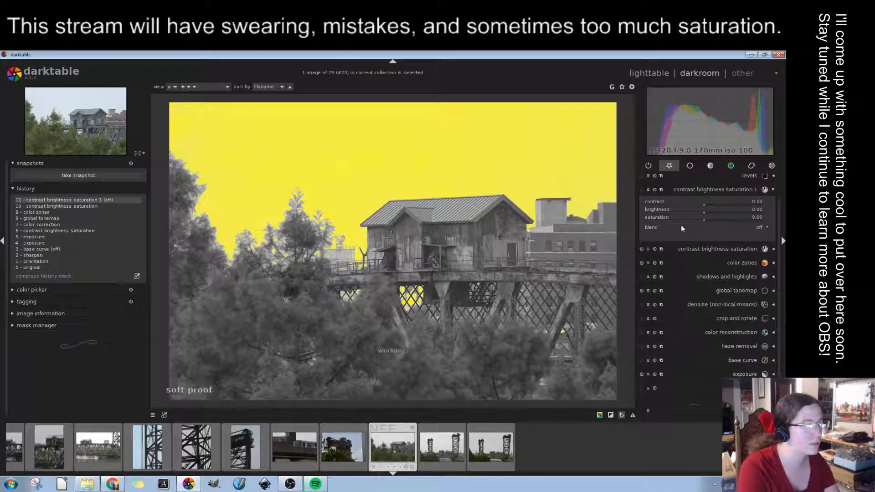
{"action": "left_click", "coordinate": [754, 249]}
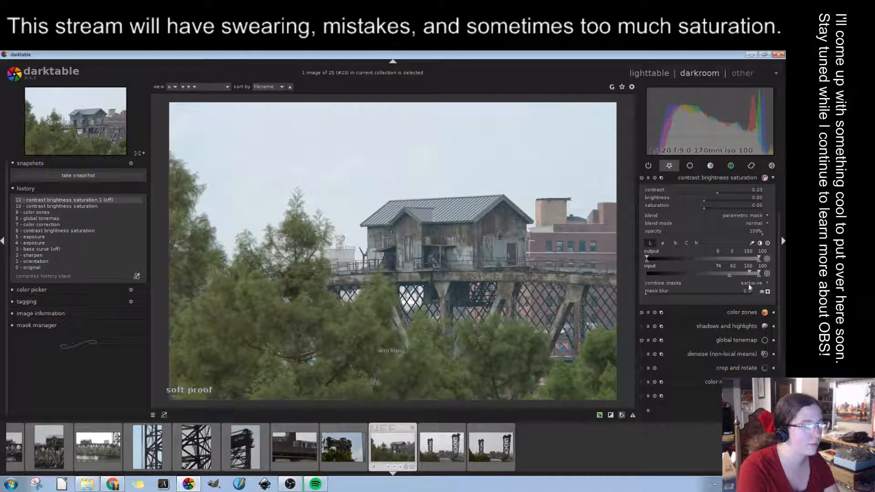
{"action": "left_click_drag", "start_coordinate": [732, 275], "coordinate": [617, 279]}
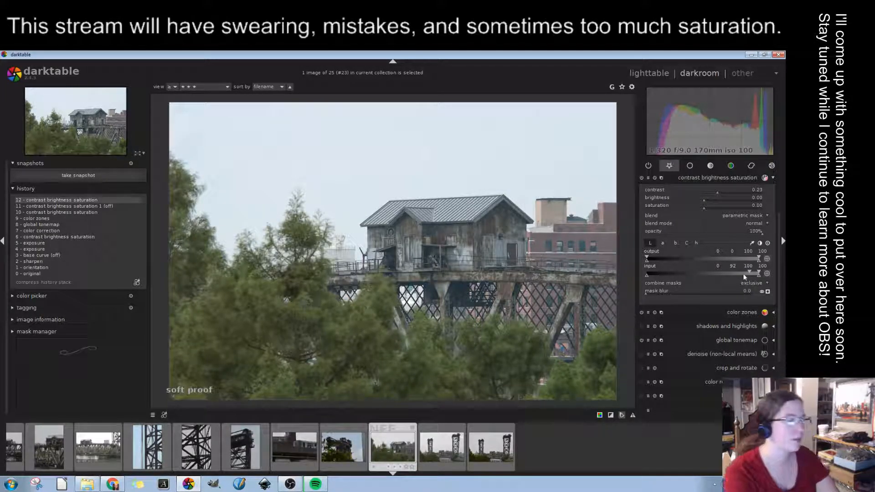
{"action": "left_click_drag", "start_coordinate": [750, 273], "coordinate": [636, 270]}
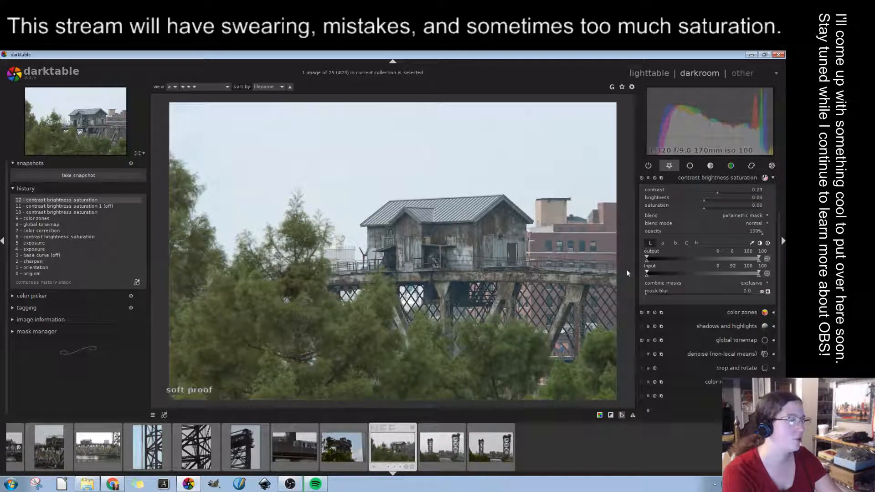
Give the second contrast brightness saturation instance a parametric mask for the sky, with input lightness from 86 to 94
{"action": "left_click", "coordinate": [773, 179]}
{"action": "left_click", "coordinate": [728, 216]}
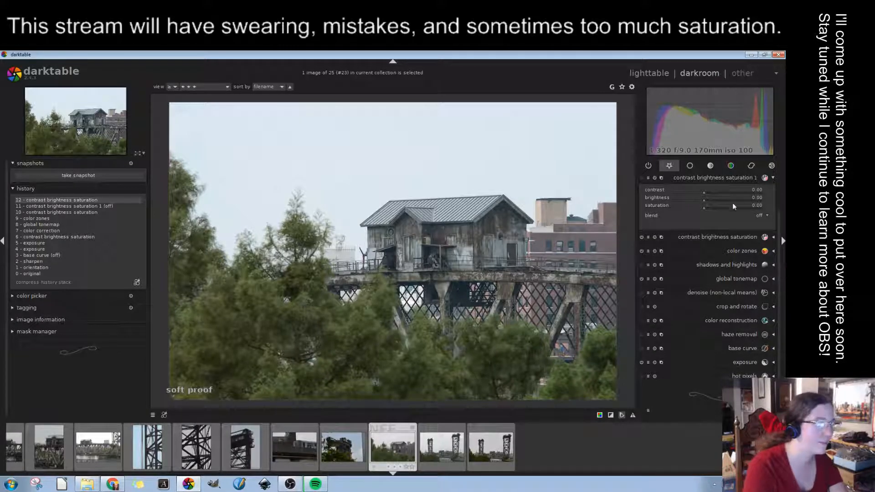
{"action": "left_click", "coordinate": [767, 215]}
{"action": "left_click", "coordinate": [762, 240]}
{"action": "left_click", "coordinate": [768, 292]}
{"action": "mouse_move", "coordinate": [644, 275]}
{"action": "left_mouse_down"}
{"action": "mouse_move", "coordinate": [750, 273]}
{"action": "mouse_move", "coordinate": [743, 274]}
{"action": "left_mouse_up"}
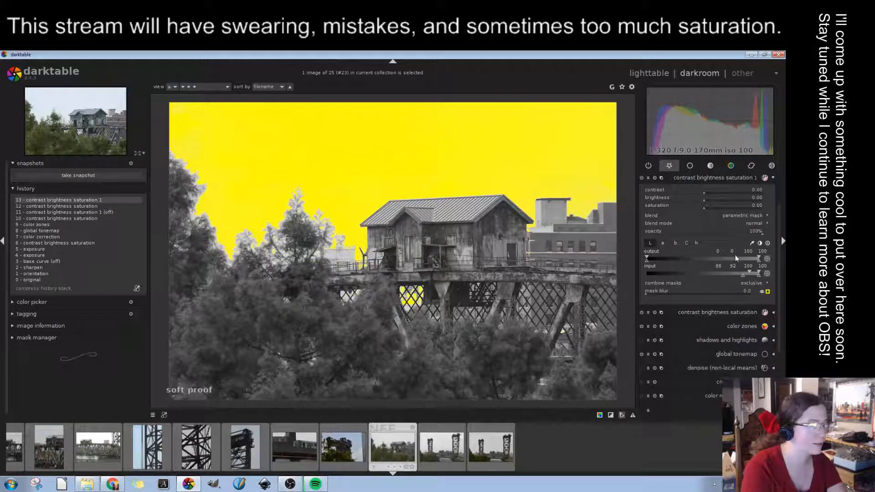
{"action": "left_click_drag", "start_coordinate": [751, 271], "coordinate": [753, 272]}
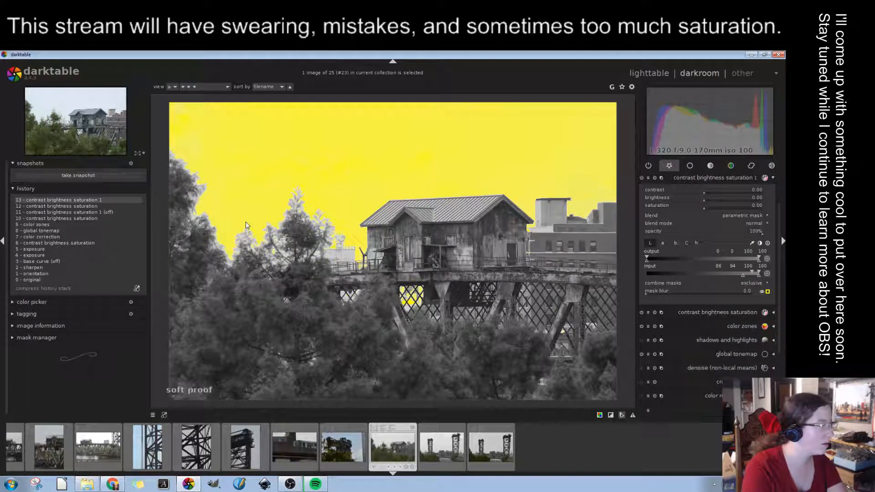
Hide the mask overlay, try a contrast of 0.59 on the second contrast brightness saturation instance, and delete that instance
{"action": "left_click", "coordinate": [768, 292]}
{"action": "mouse_move", "coordinate": [705, 193]}
{"action": "left_mouse_down"}
{"action": "mouse_move", "coordinate": [737, 197]}
{"action": "mouse_move", "coordinate": [686, 187]}
{"action": "mouse_move", "coordinate": [739, 192]}
{"action": "left_mouse_up"}
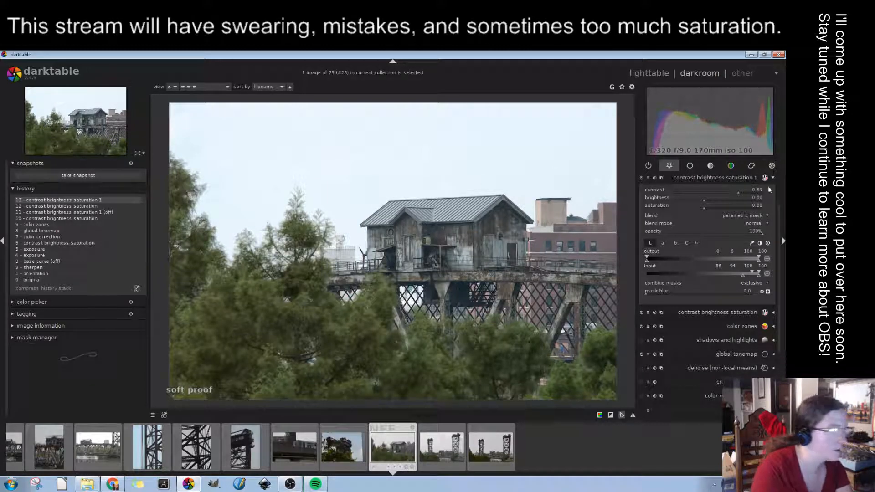
{"action": "left_click", "coordinate": [752, 178]}
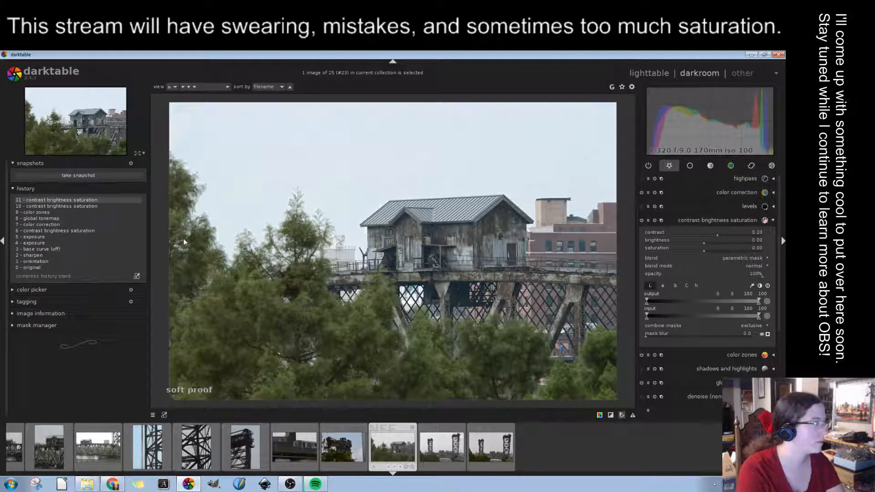
Compare the two latest contrast brightness saturation history states and return to the most recent one
{"action": "left_click", "coordinate": [80, 203]}
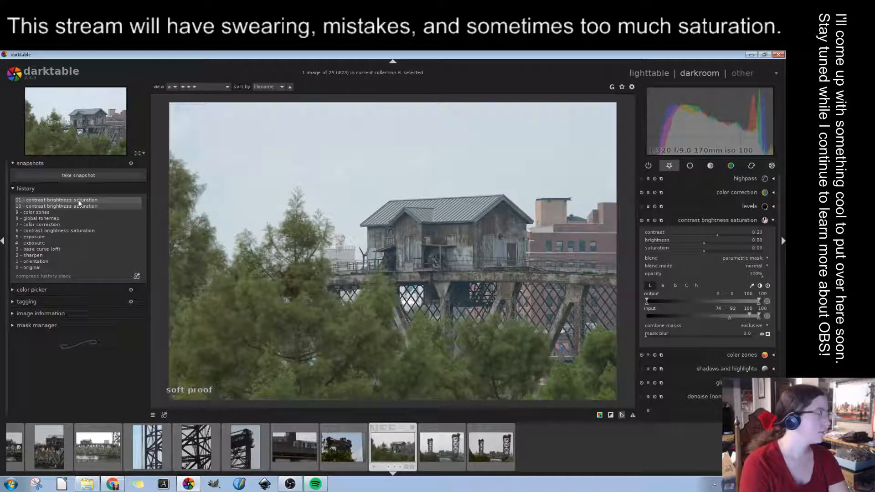
{"action": "left_click", "coordinate": [77, 199]}
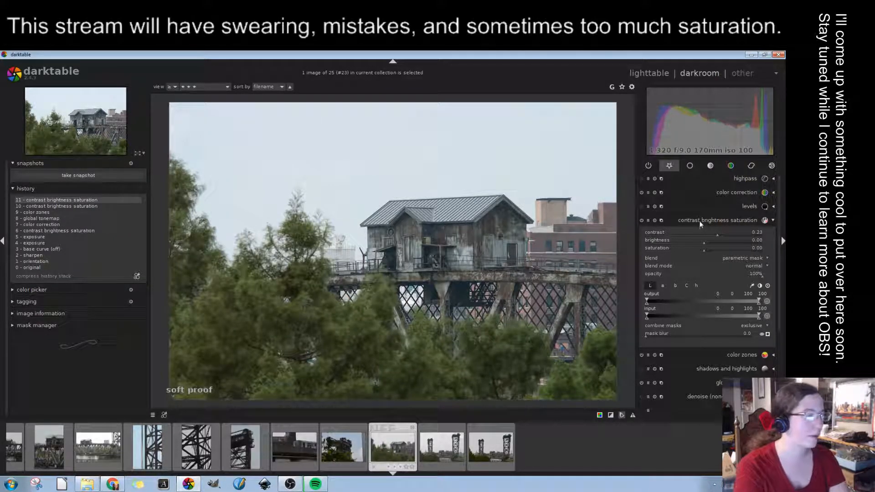
{"action": "left_click", "coordinate": [701, 222]}
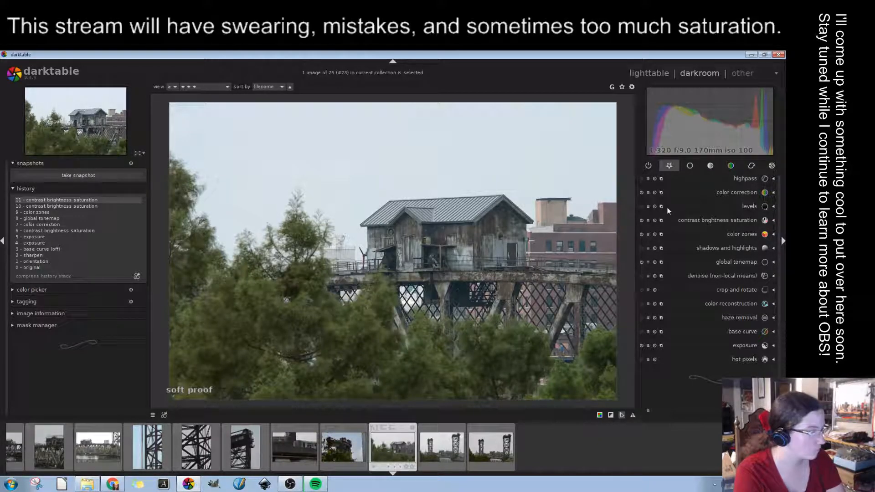
Try highlight reconstruction with clip highlights at clipping thresholds up to 2.000, and revert to the latest contrast brightness saturation history state
{"action": "left_click", "coordinate": [692, 166]}
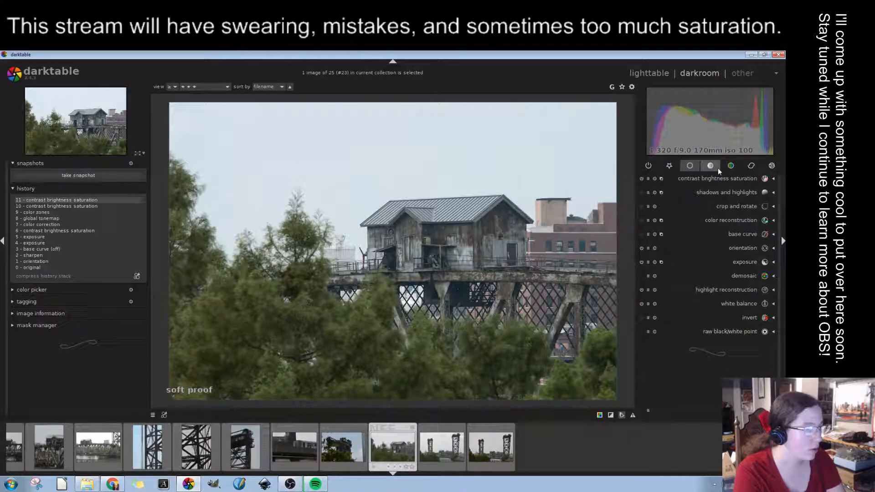
{"action": "left_click", "coordinate": [753, 291]}
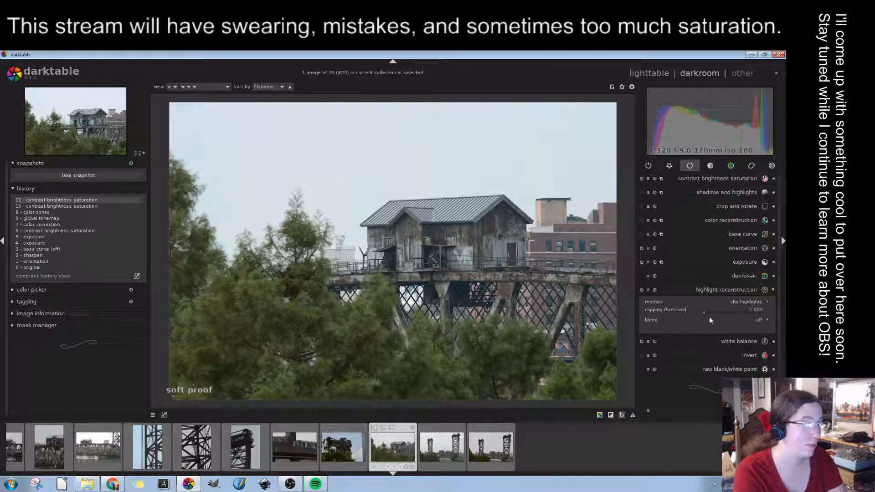
{"action": "mouse_move", "coordinate": [704, 313]}
{"action": "left_mouse_down"}
{"action": "mouse_move", "coordinate": [712, 315]}
{"action": "mouse_move", "coordinate": [690, 313]}
{"action": "left_mouse_up"}
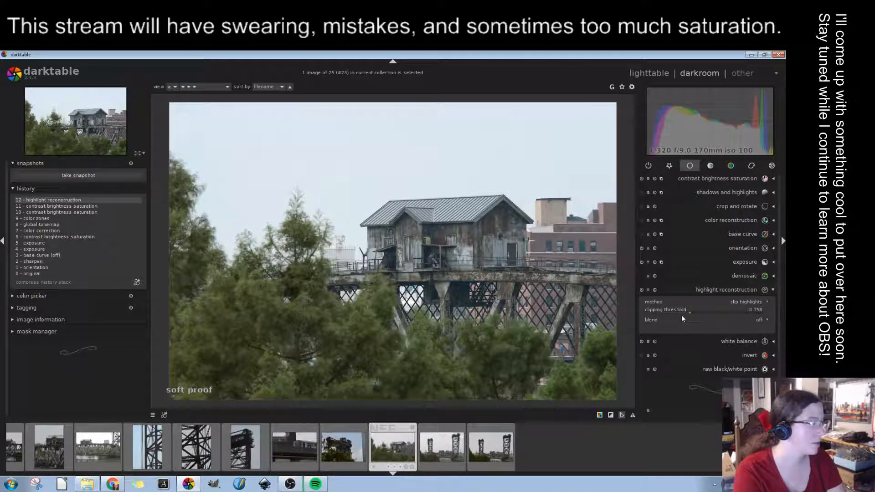
{"action": "left_click", "coordinate": [682, 312]}
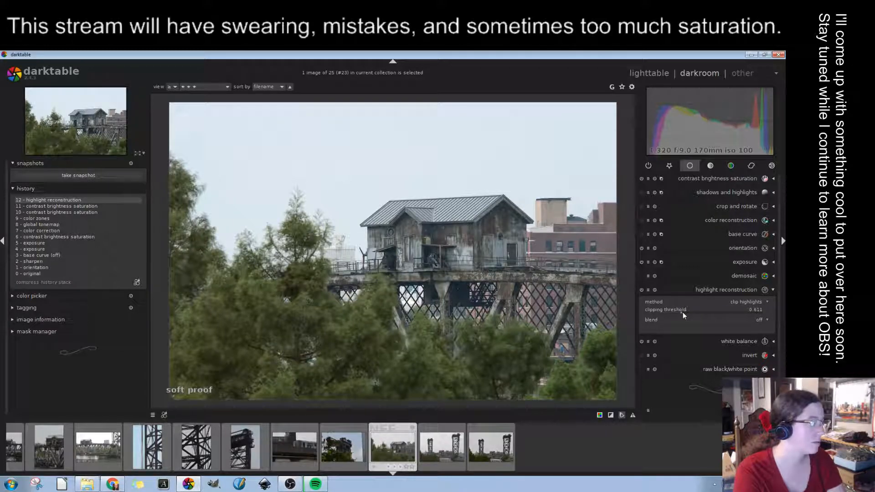
{"action": "left_click", "coordinate": [740, 310]}
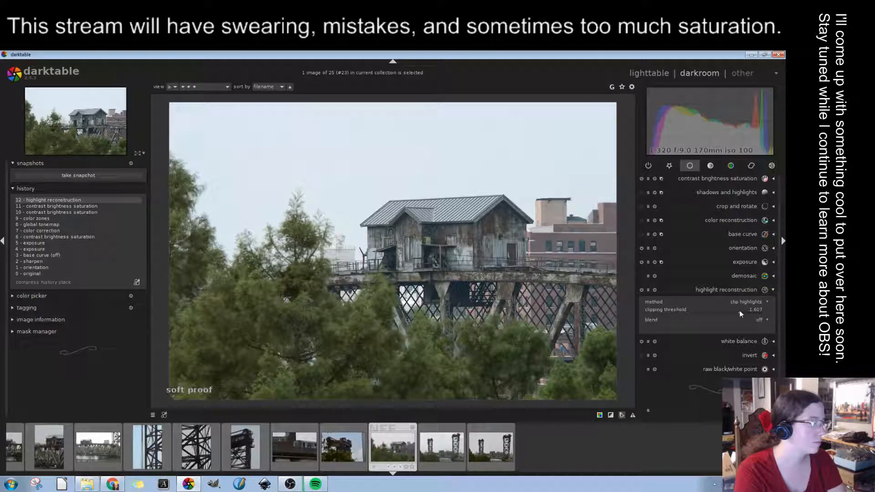
{"action": "left_click_drag", "start_coordinate": [701, 312], "coordinate": [676, 313]}
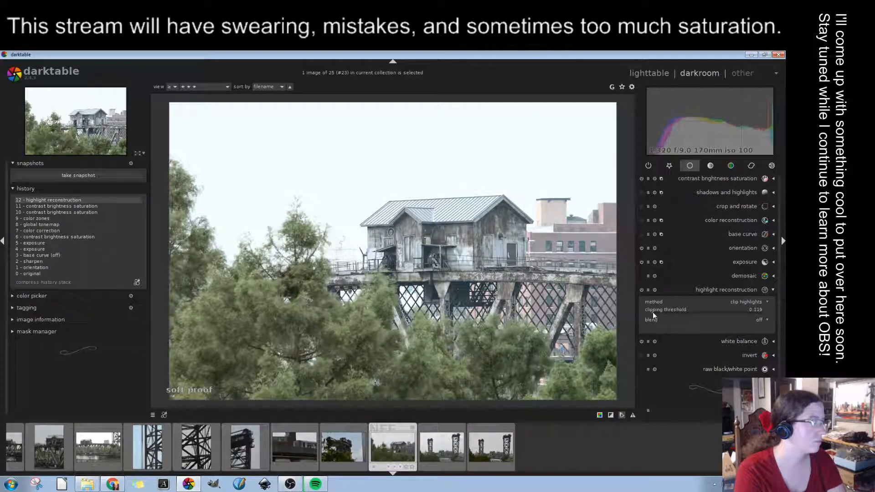
{"action": "left_click_drag", "start_coordinate": [653, 311], "coordinate": [712, 314]}
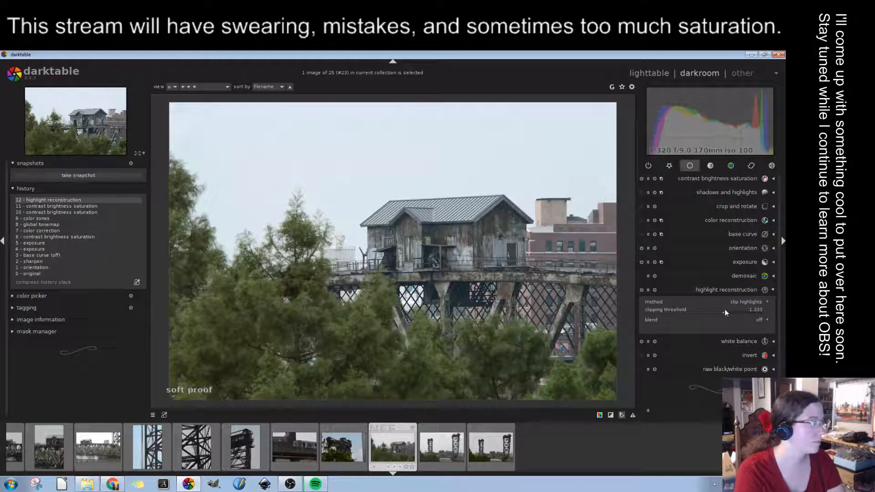
{"action": "left_click_drag", "start_coordinate": [732, 313], "coordinate": [761, 314]}
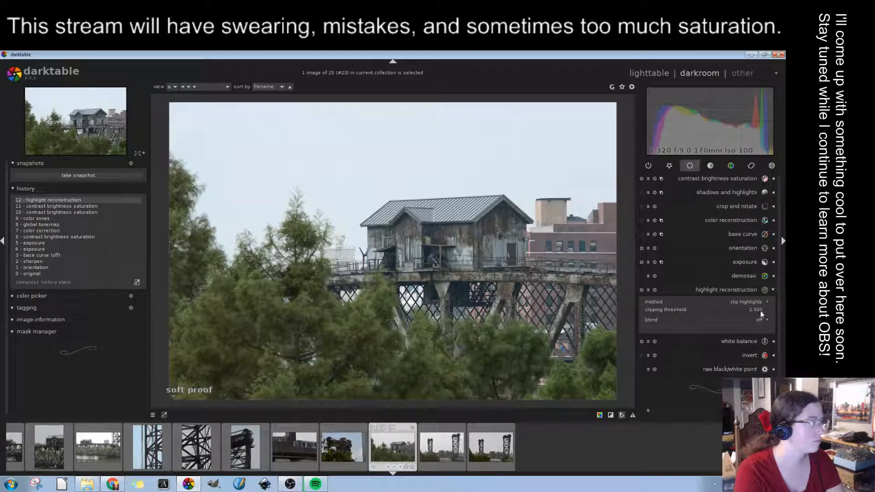
{"action": "left_click_drag", "start_coordinate": [762, 313], "coordinate": [743, 313]}
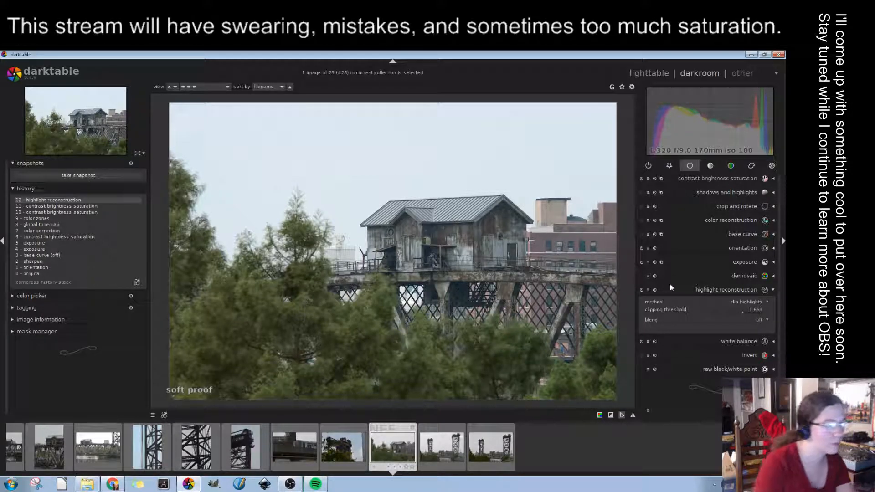
{"action": "left_click", "coordinate": [110, 206]}
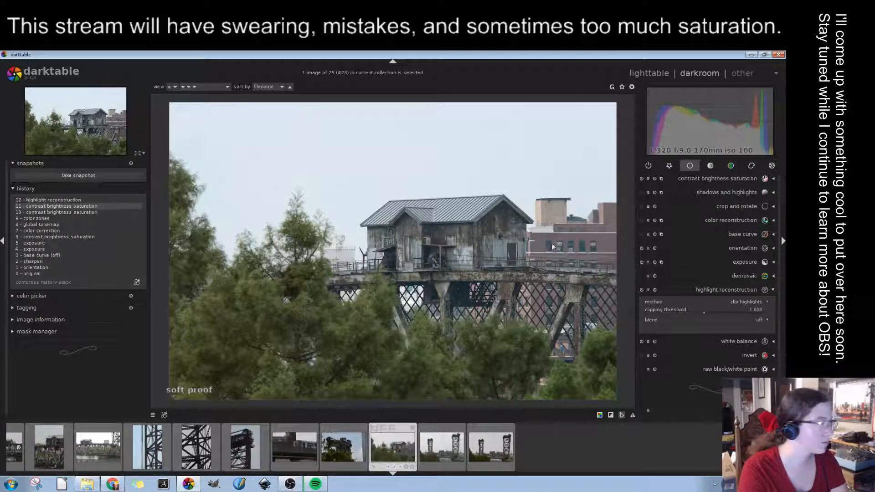
Try highlight reconstruction with the reconstruct color method and a clipping threshold of 1.347, and revert to the preceding history state
{"action": "left_click", "coordinate": [703, 285]}
{"action": "left_click", "coordinate": [707, 289]}
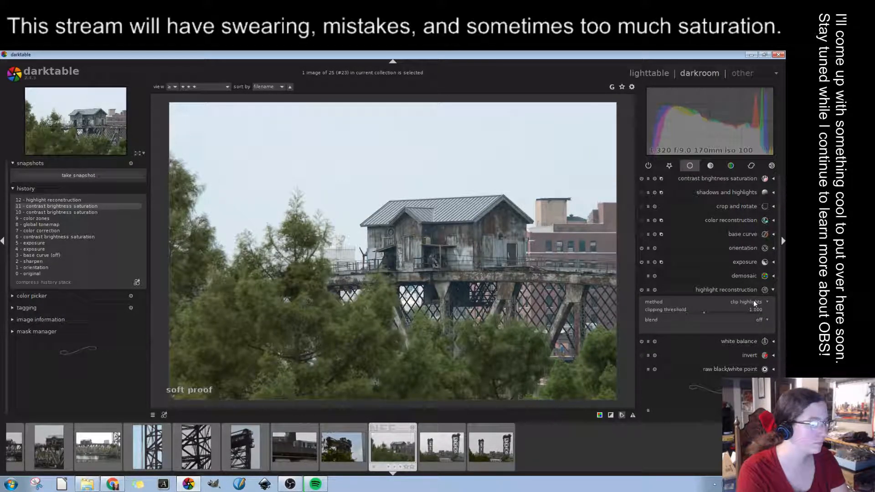
{"action": "left_click", "coordinate": [755, 317]}
{"action": "left_click_drag", "start_coordinate": [704, 312], "coordinate": [723, 316]}
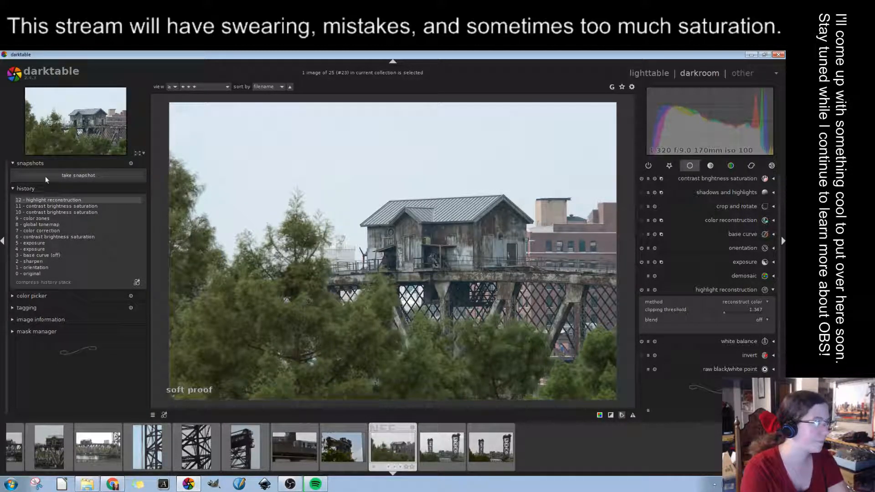
{"action": "left_click", "coordinate": [61, 206]}
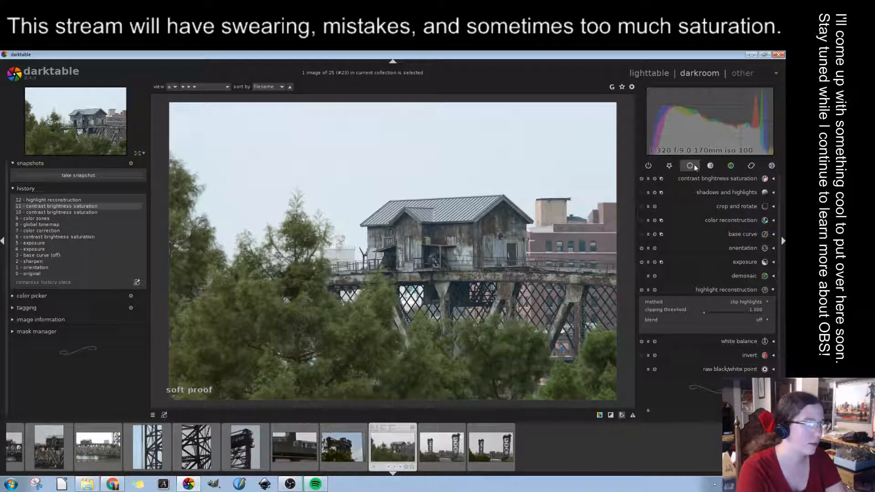
Try the color balance module with a lift factor of -0.453
{"action": "left_click", "coordinate": [755, 165]}
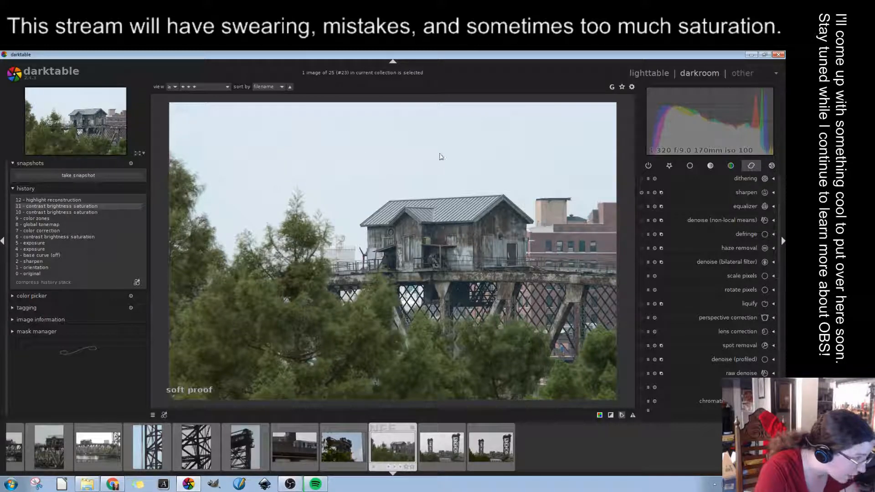
{"action": "left_click", "coordinate": [730, 165]}
{"action": "left_click", "coordinate": [759, 279]}
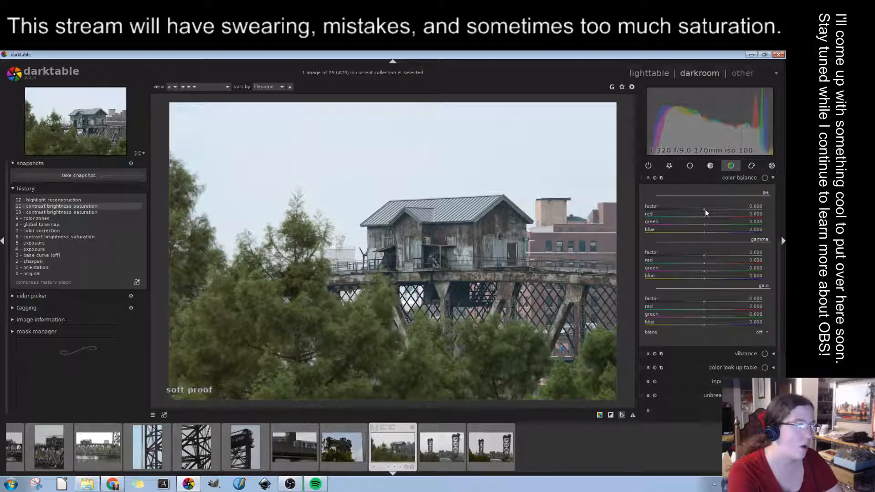
{"action": "left_click_drag", "start_coordinate": [704, 208], "coordinate": [677, 207]}
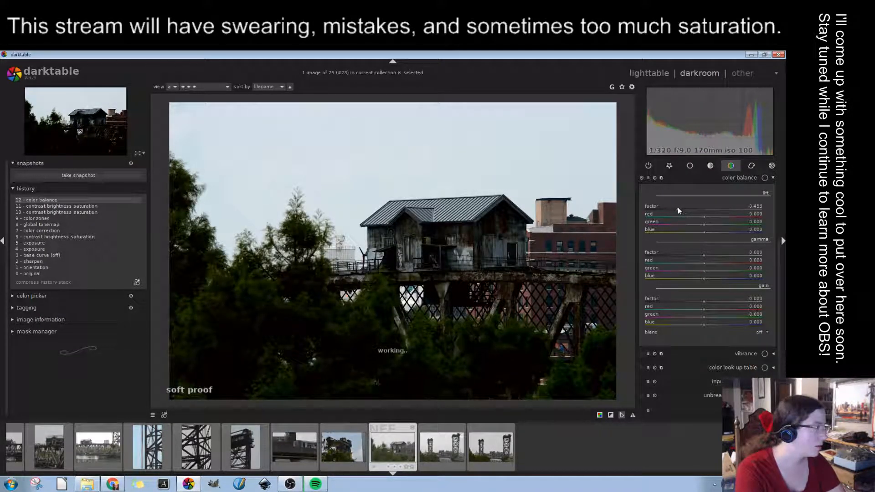
Restrict color balance to the sky with a parametric mask, setting the lightness input range to 77, 89, 100, 100 while the mask is displayed
{"action": "left_click", "coordinate": [760, 333]}
{"action": "left_click_drag", "start_coordinate": [647, 391], "coordinate": [720, 395]}
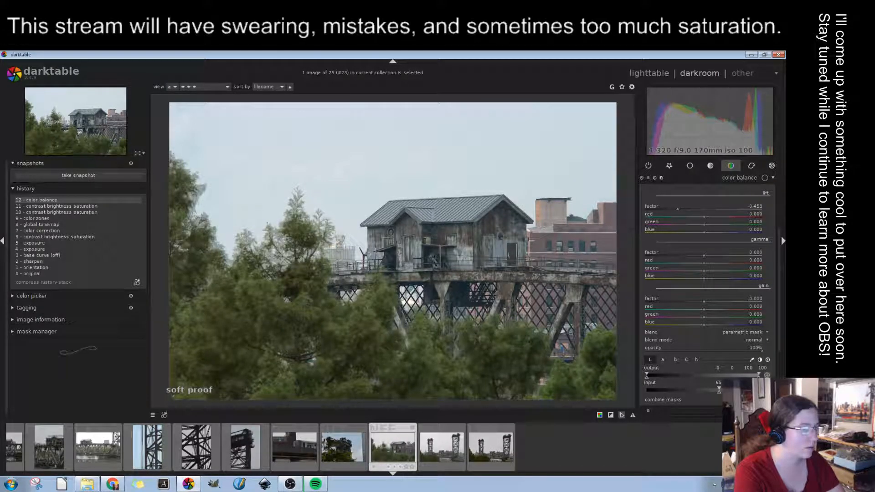
{"action": "scroll", "coordinate": [781, 346], "scroll_direction": "down", "scroll_amount": 2}
{"action": "left_click", "coordinate": [768, 370]}
{"action": "left_click_drag", "start_coordinate": [716, 347], "coordinate": [744, 347]}
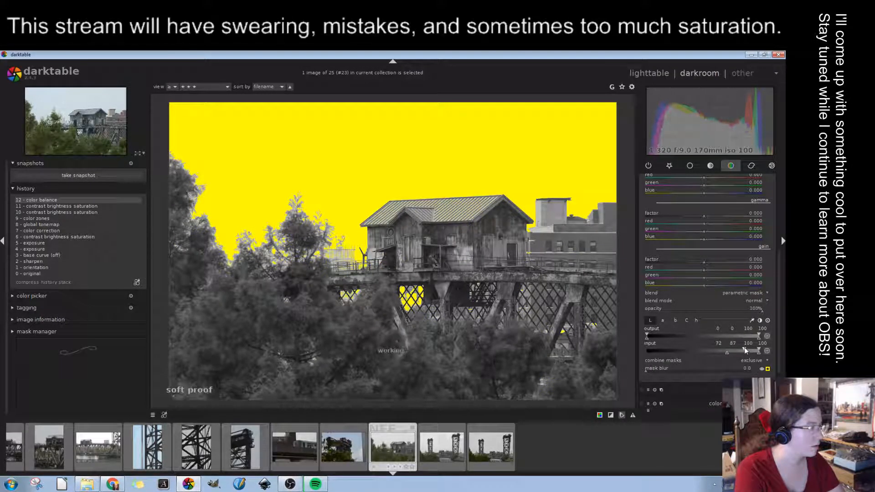
{"action": "left_click_drag", "start_coordinate": [726, 351], "coordinate": [732, 352]}
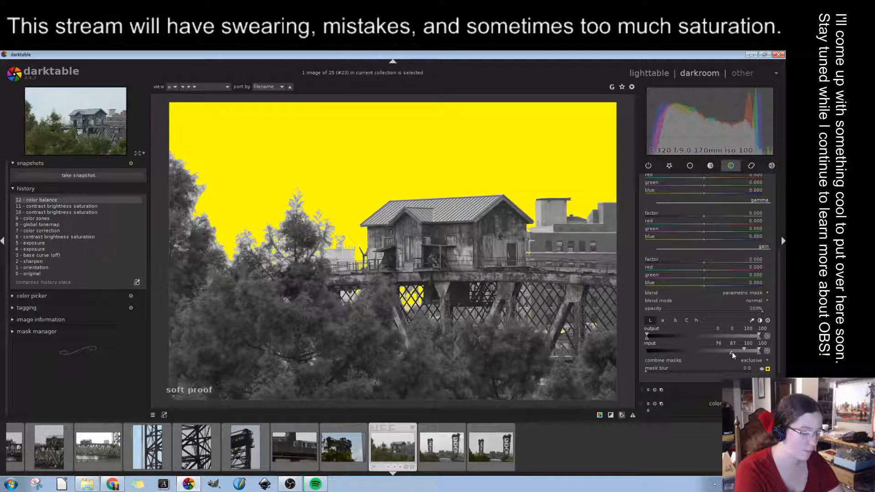
{"action": "left_click_drag", "start_coordinate": [732, 352], "coordinate": [746, 349]}
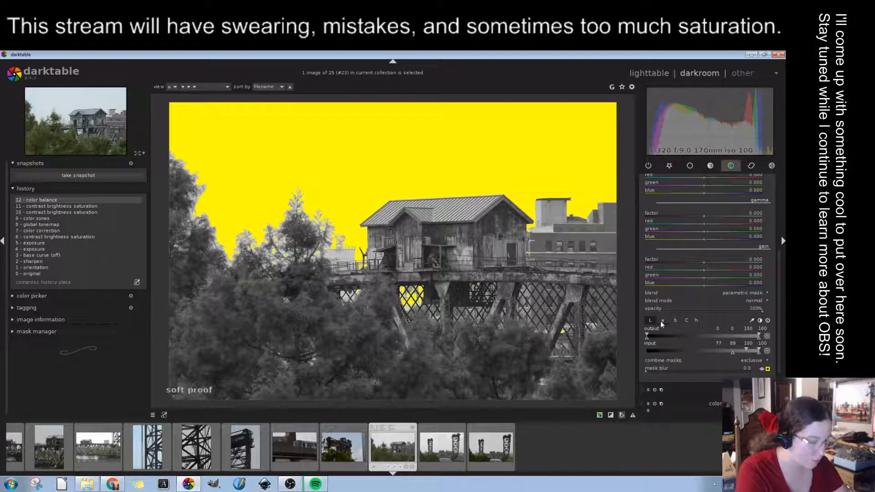
{"action": "scroll", "coordinate": [731, 292], "scroll_direction": "up", "scroll_amount": 1}
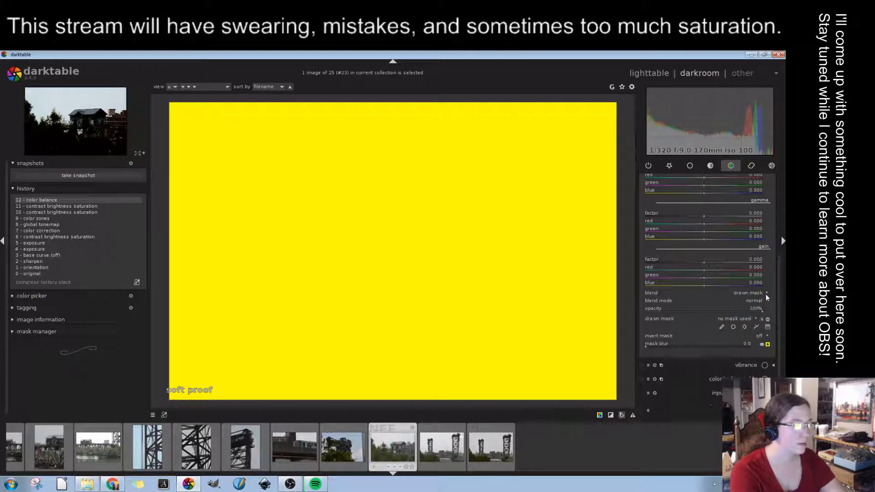
{"action": "scroll", "coordinate": [766, 294], "scroll_direction": "down", "scroll_amount": 1}
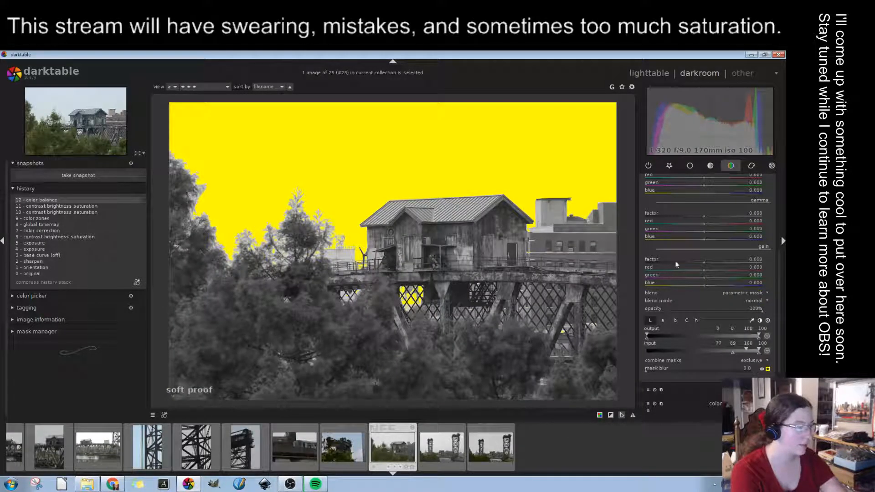
Hide the mask overlay and try a lift factor of -0.642 and a gamma factor of -0.404 in color balance
{"action": "scroll", "coordinate": [776, 301], "scroll_direction": "up", "scroll_amount": 3}
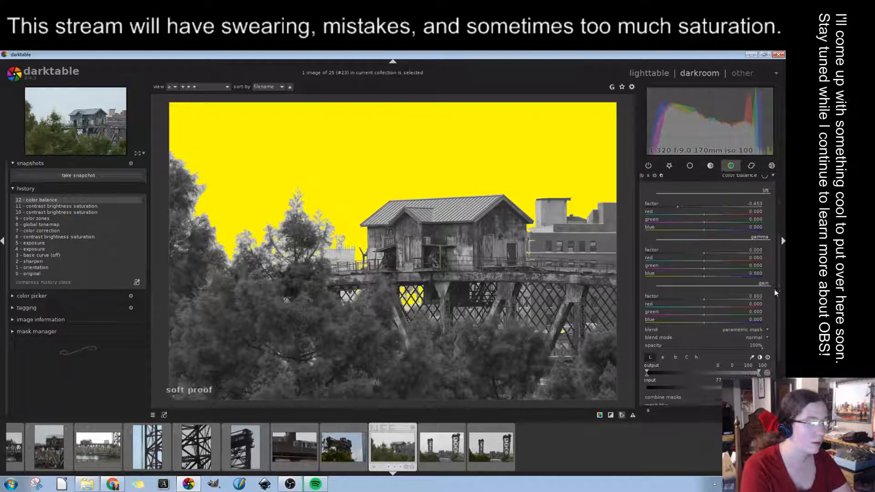
{"action": "scroll", "coordinate": [776, 338], "scroll_direction": "down", "scroll_amount": 3}
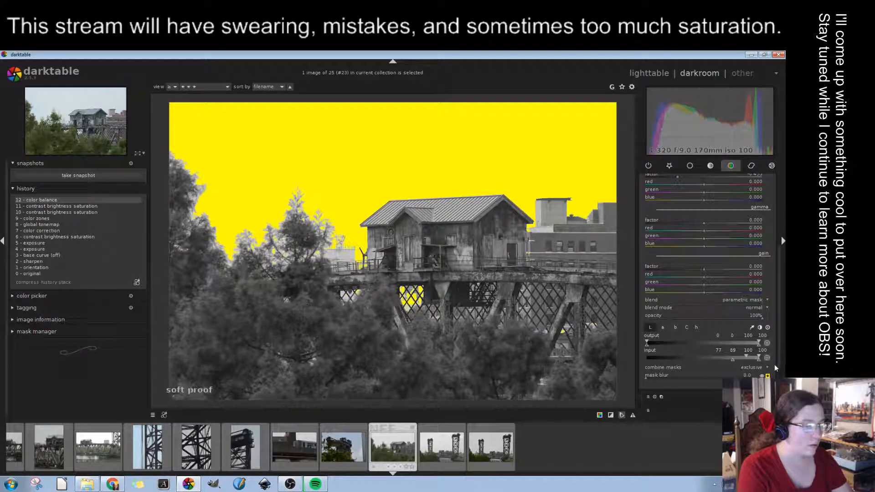
{"action": "left_click", "coordinate": [767, 376]}
{"action": "scroll", "coordinate": [778, 332], "scroll_direction": "up", "scroll_amount": 3}
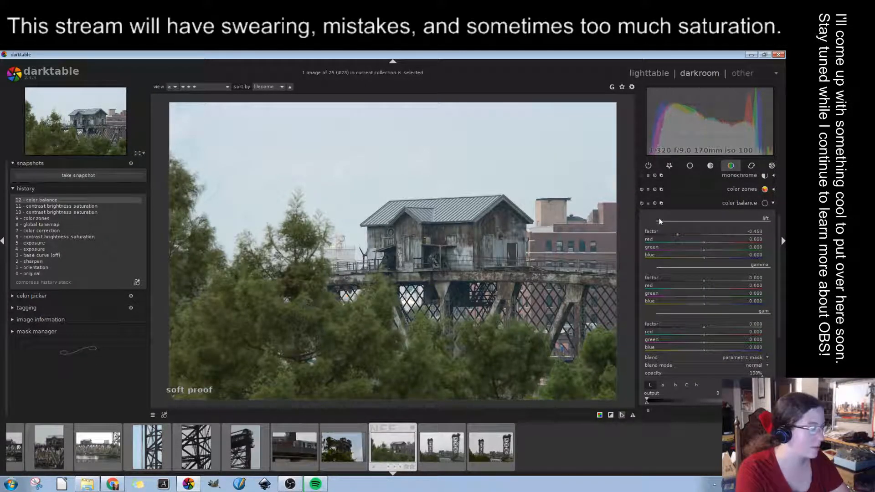
{"action": "left_click_drag", "start_coordinate": [673, 235], "coordinate": [666, 235]}
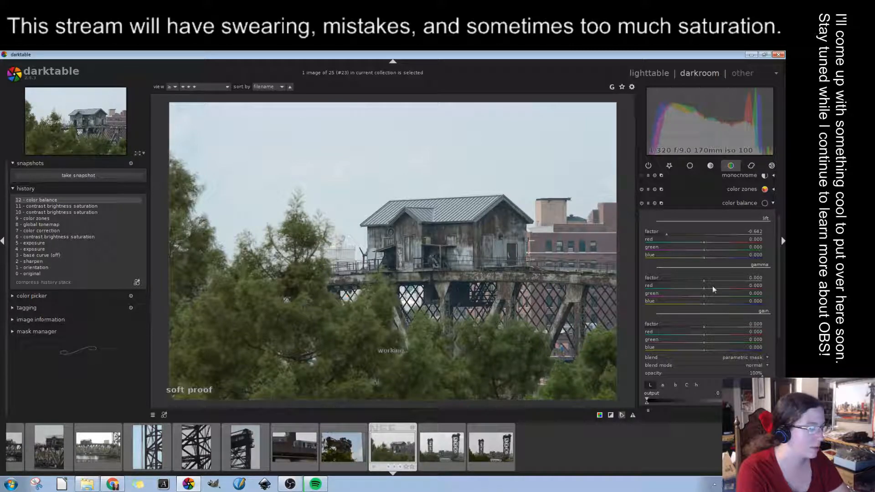
{"action": "left_click_drag", "start_coordinate": [704, 280], "coordinate": [679, 284]}
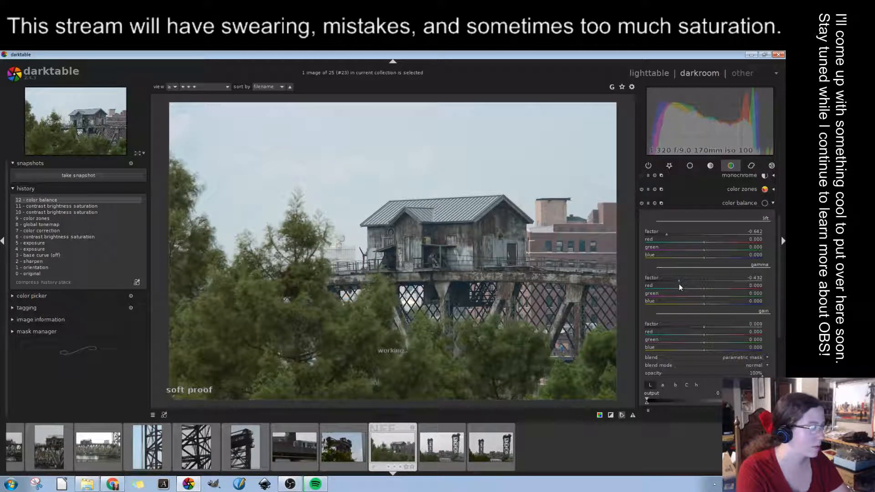
{"action": "double_click", "coordinate": [679, 283]}
Inspect the color balance mask overlay and try raising the lowest lightness input limit to 88
{"action": "left_click_drag", "start_coordinate": [779, 259], "coordinate": [778, 292]}
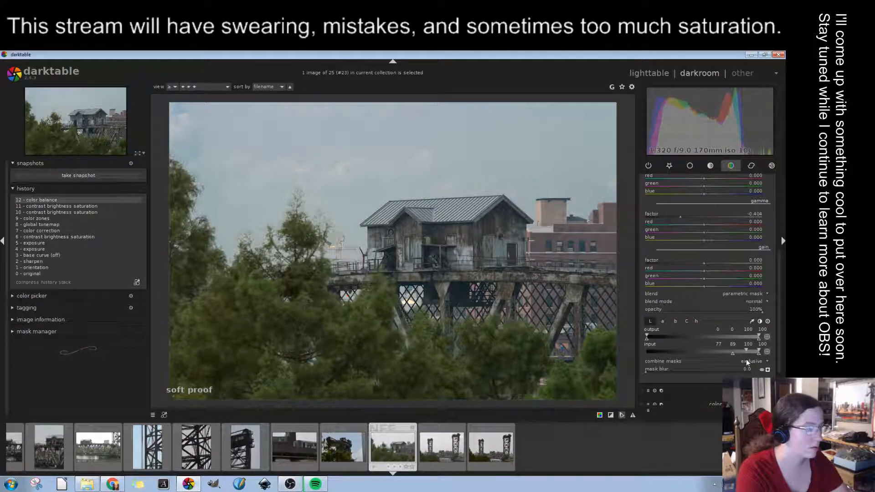
{"action": "left_click", "coordinate": [768, 369]}
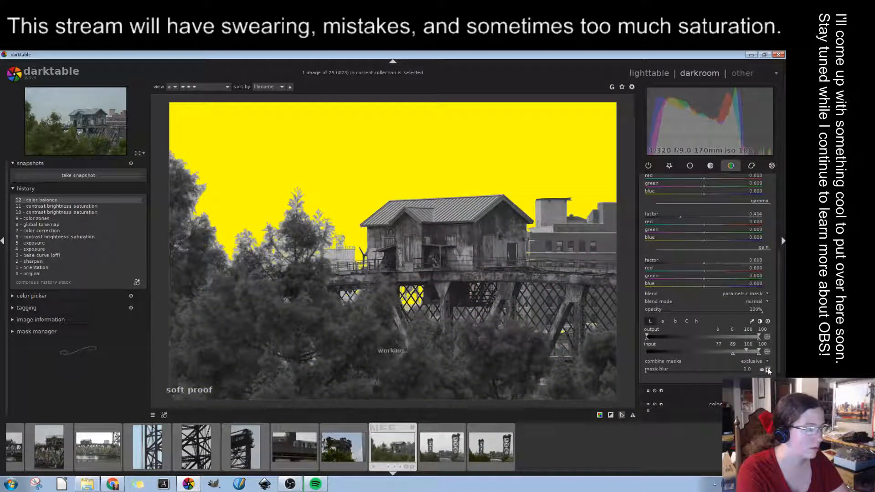
{"action": "left_click", "coordinate": [768, 370]}
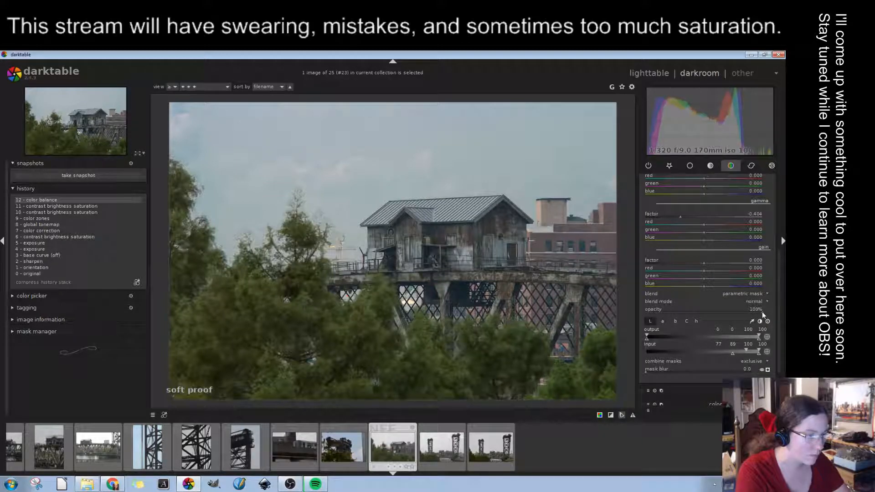
{"action": "mouse_move", "coordinate": [762, 311]}
{"action": "left_mouse_down"}
{"action": "mouse_move", "coordinate": [636, 315]}
{"action": "mouse_move", "coordinate": [766, 318]}
{"action": "left_mouse_up"}
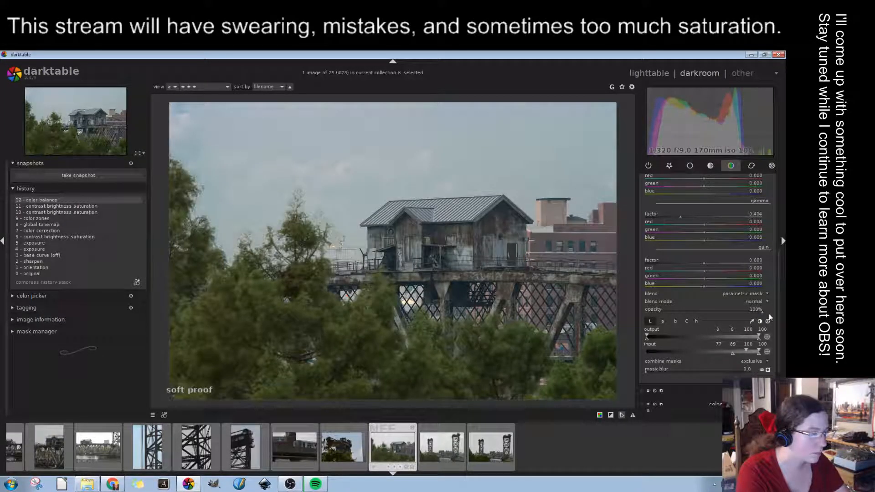
{"action": "left_click", "coordinate": [768, 370]}
{"action": "left_click_drag", "start_coordinate": [732, 354], "coordinate": [745, 354]}
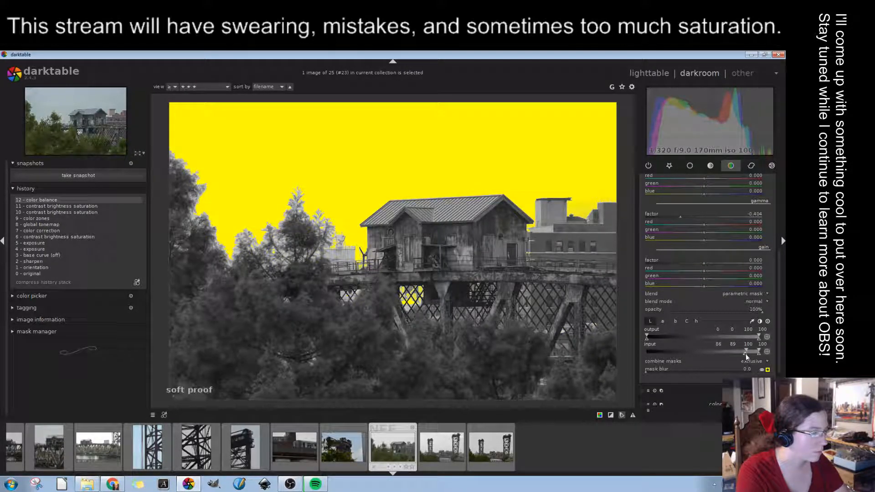
{"action": "left_click", "coordinate": [768, 370]}
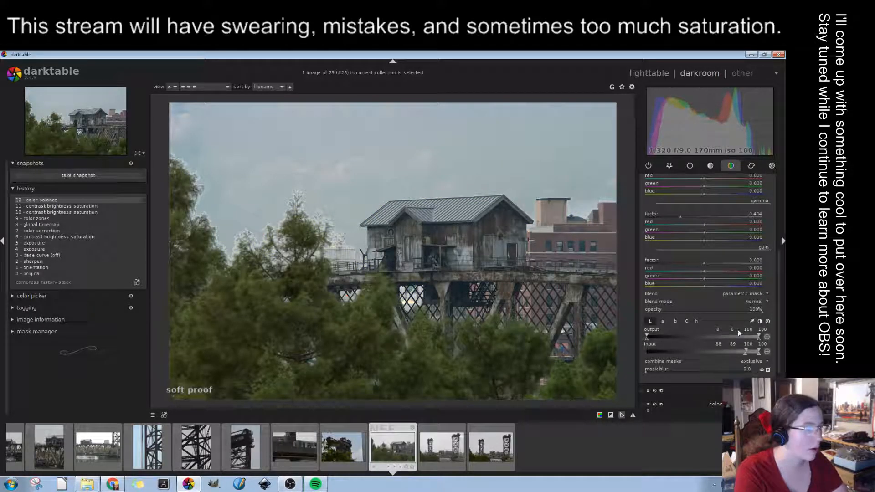
Try a full lightness input range with a gamma factor of -0.018, and revert to the latest contrast brightness saturation history state
{"action": "left_click_drag", "start_coordinate": [745, 354], "coordinate": [646, 354]}
{"action": "left_click_drag", "start_coordinate": [746, 352], "coordinate": [646, 352]}
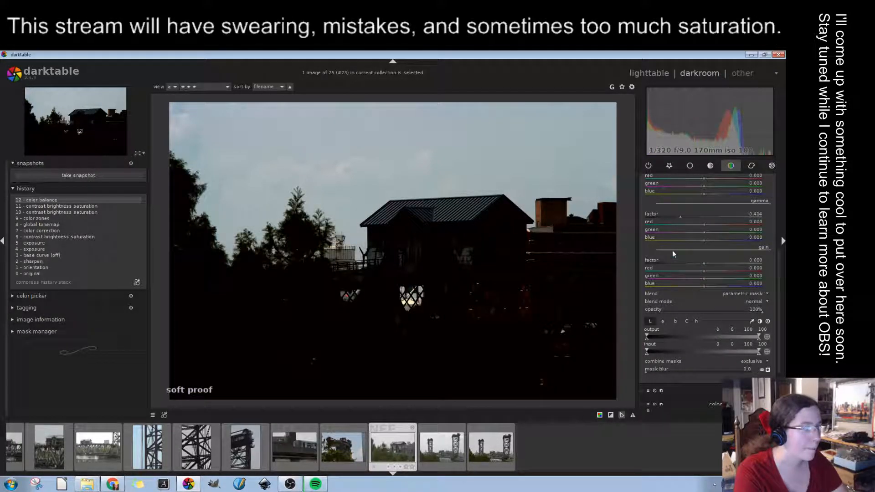
{"action": "left_click", "coordinate": [704, 215]}
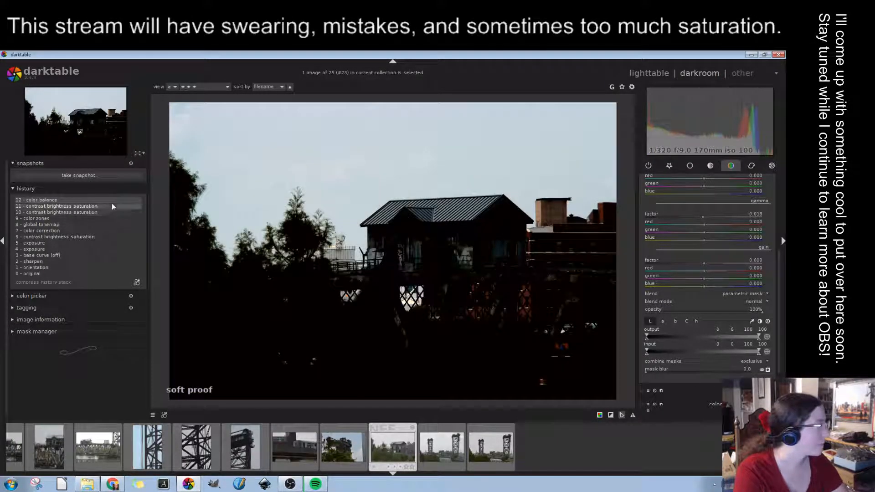
{"action": "left_click", "coordinate": [112, 206]}
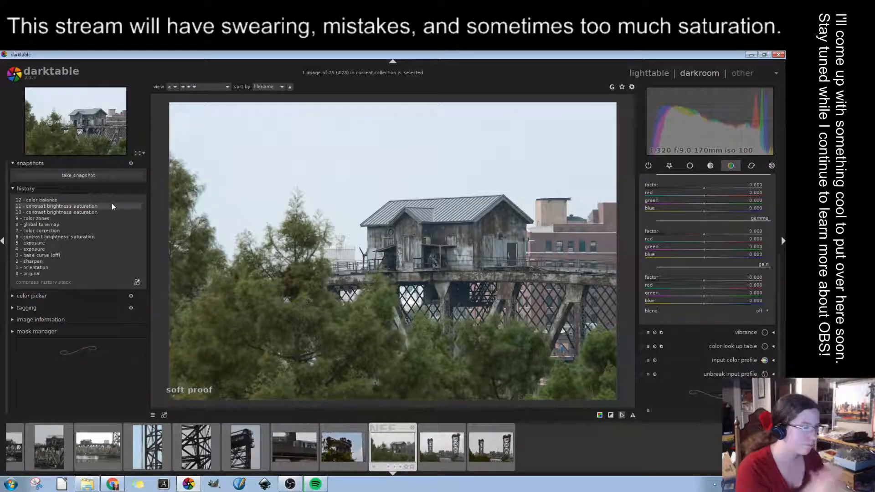
Try small gamma red shifts between -0.109 and 0.011 in color balance, and revert to the latest contrast brightness saturation history state
{"action": "left_click_drag", "start_coordinate": [703, 240], "coordinate": [699, 239]}
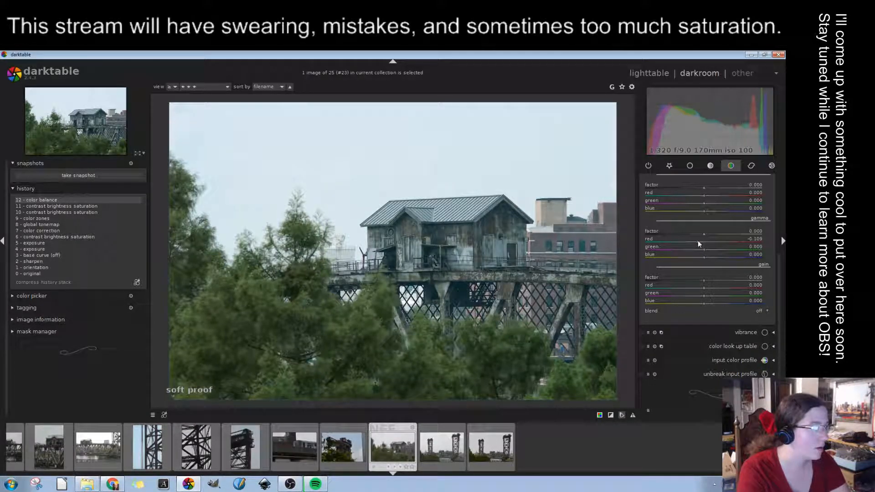
{"action": "left_click_drag", "start_coordinate": [700, 241], "coordinate": [705, 243]}
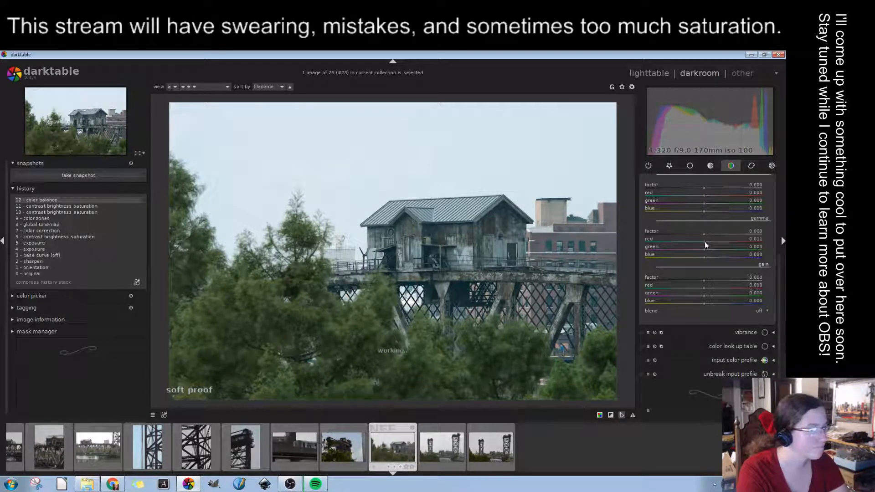
{"action": "left_click_drag", "start_coordinate": [704, 241], "coordinate": [703, 241]}
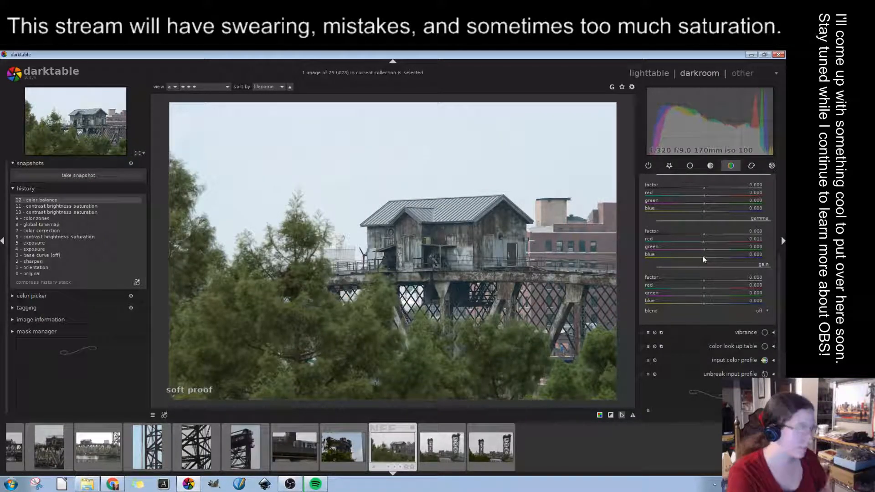
{"action": "left_click_drag", "start_coordinate": [703, 257], "coordinate": [703, 257]}
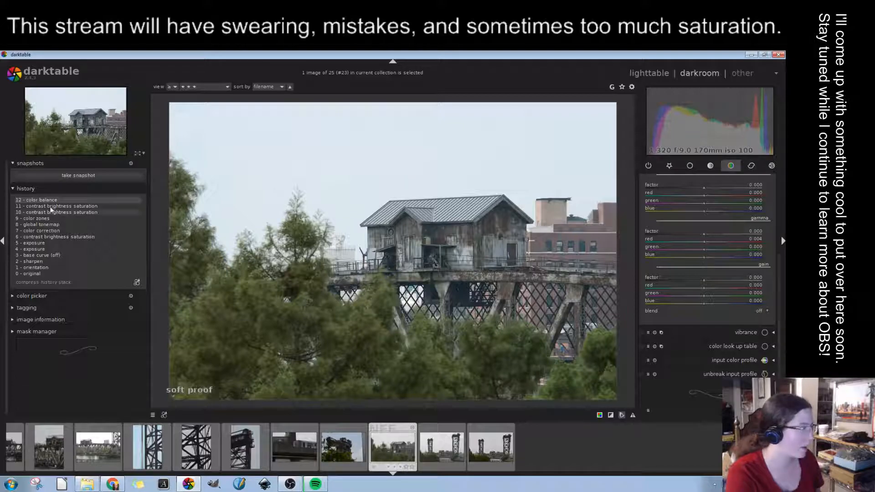
{"action": "left_click", "coordinate": [86, 204]}
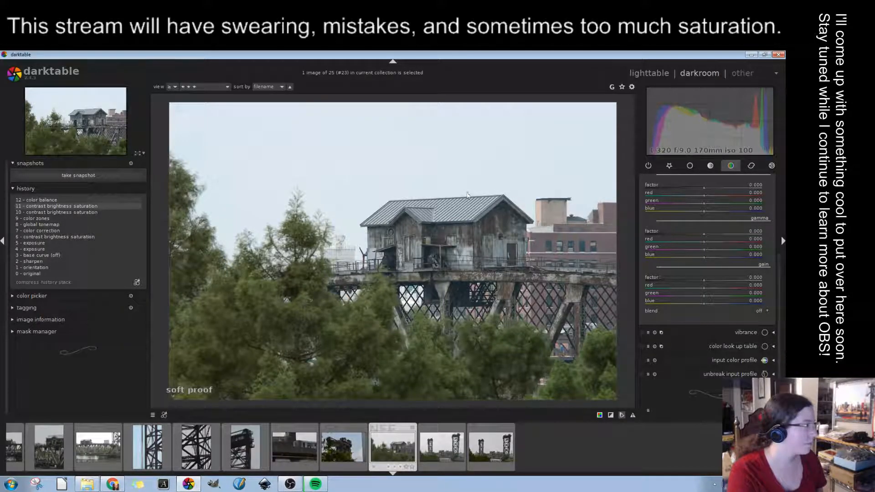
Review the bridge photos in the lighttable and reopen DSC_0493.NEF in the darkroom
{"action": "left_click", "coordinate": [690, 75]}
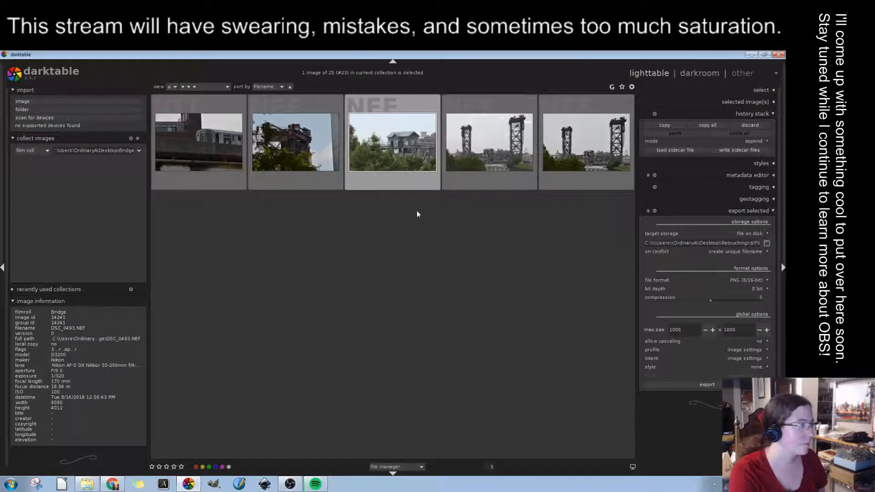
{"action": "scroll", "coordinate": [417, 267], "scroll_direction": "up", "scroll_amount": 2}
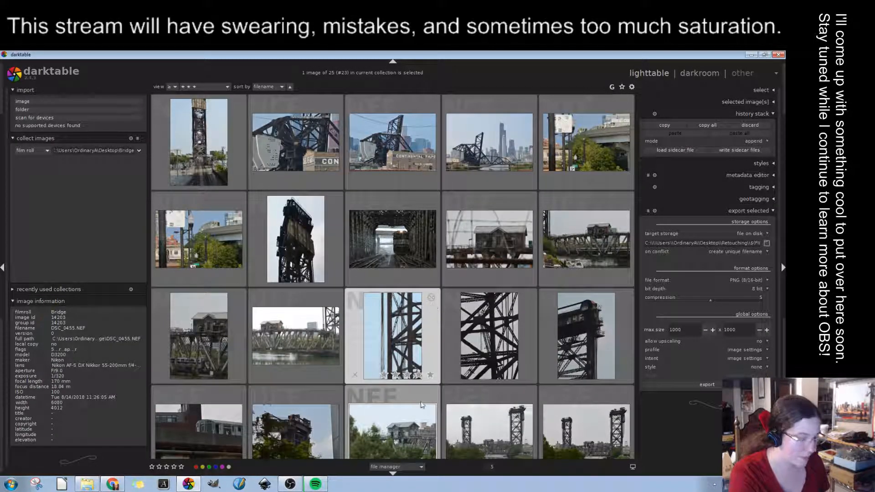
{"action": "double_click", "coordinate": [420, 446]}
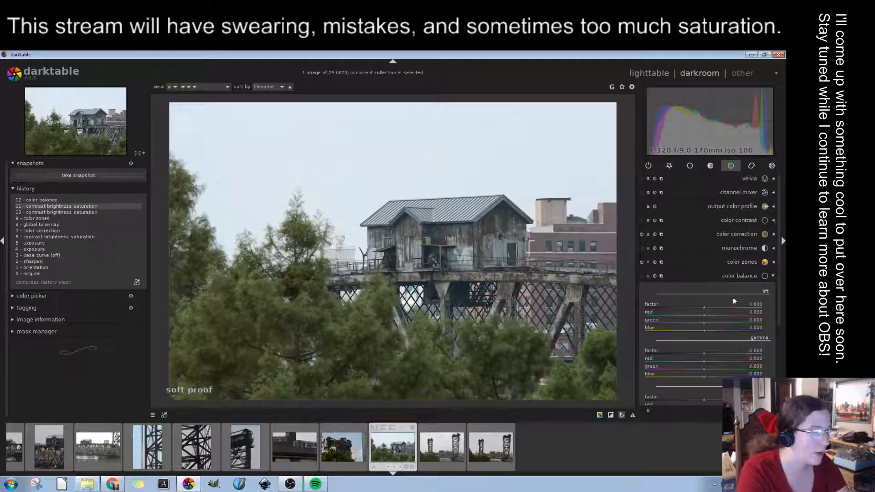
Set the color contrast module's blue vs yellow value to 2.07
{"action": "left_click", "coordinate": [736, 280]}
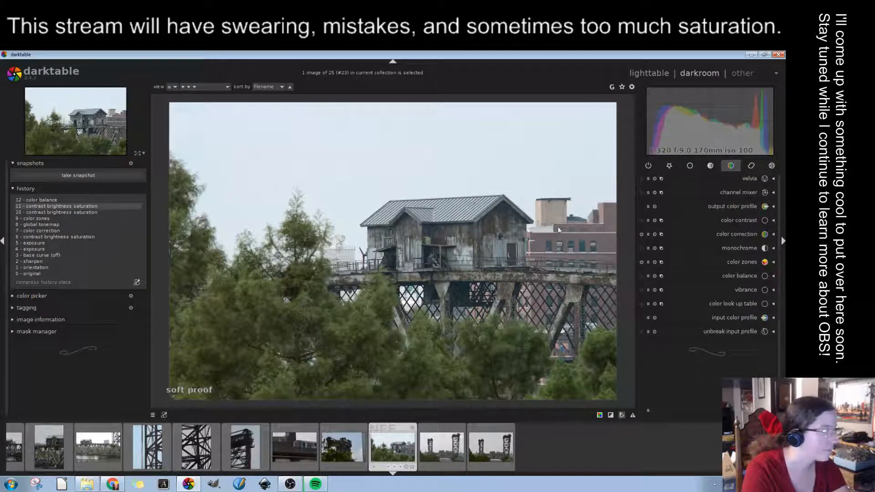
{"action": "left_click", "coordinate": [749, 220]}
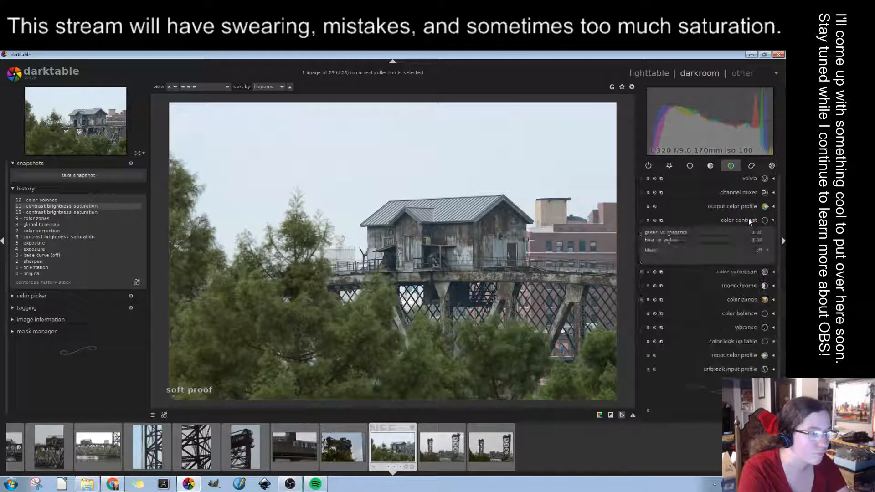
{"action": "left_click_drag", "start_coordinate": [669, 242], "coordinate": [690, 243]}
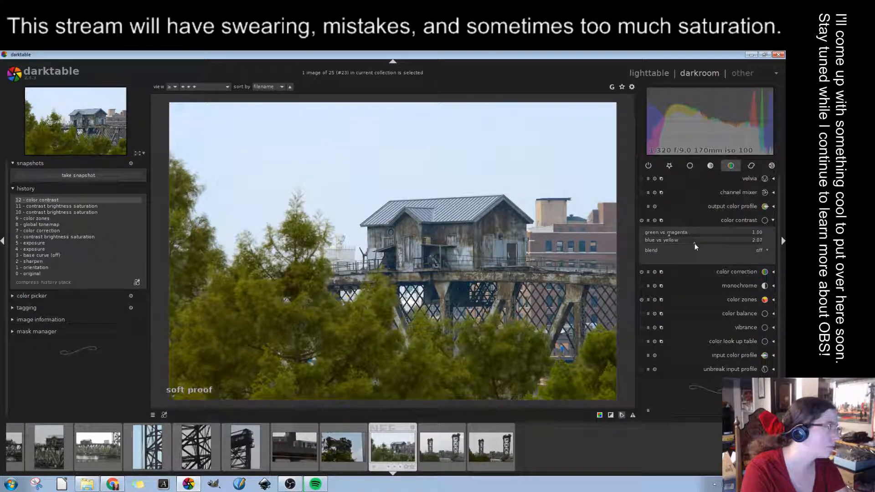
{"action": "left_click", "coordinate": [739, 220]}
Try a second color zones instance with adjusted blue lightness and increased blue saturation, and revert to the color contrast history state
{"action": "left_click", "coordinate": [748, 262]}
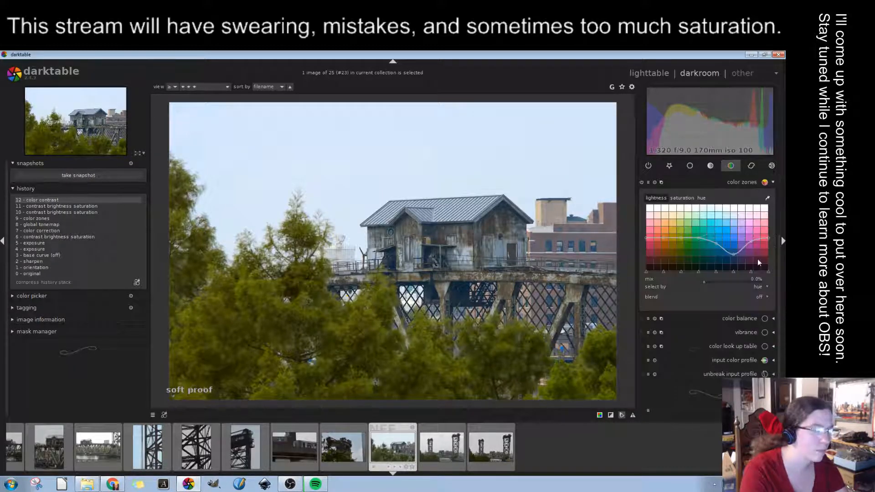
{"action": "left_click", "coordinate": [754, 189]}
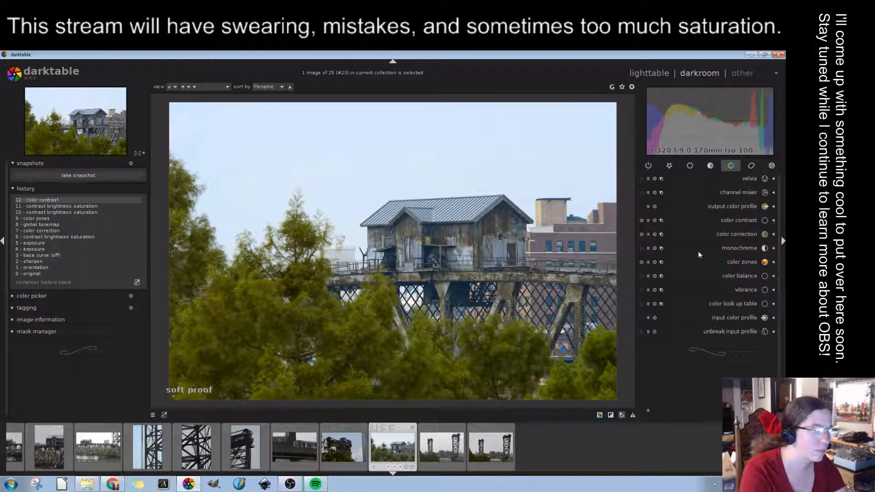
{"action": "left_click", "coordinate": [675, 269]}
{"action": "left_click_drag", "start_coordinate": [728, 318], "coordinate": [727, 327]}
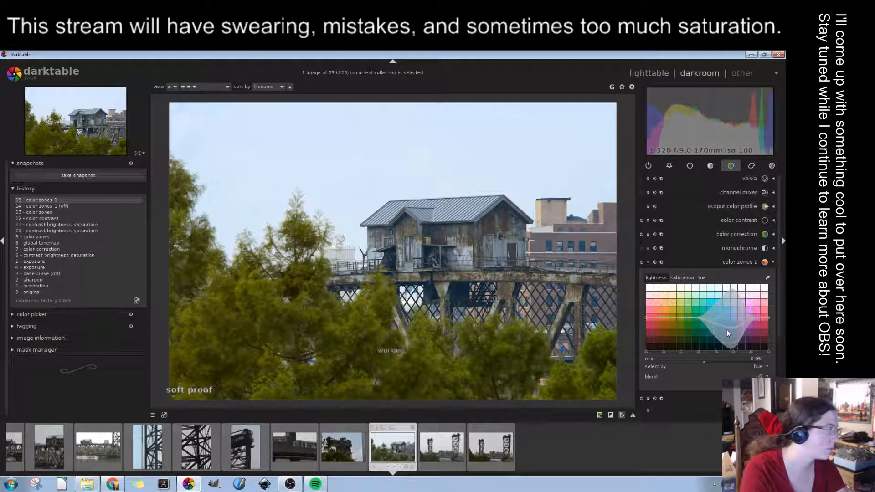
{"action": "left_click", "coordinate": [682, 278]}
{"action": "left_click_drag", "start_coordinate": [730, 312], "coordinate": [729, 307]}
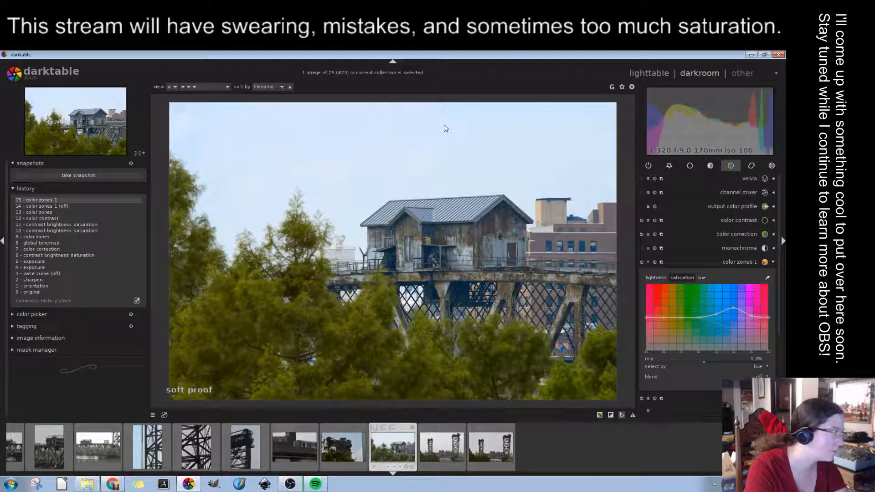
{"action": "left_click", "coordinate": [60, 209]}
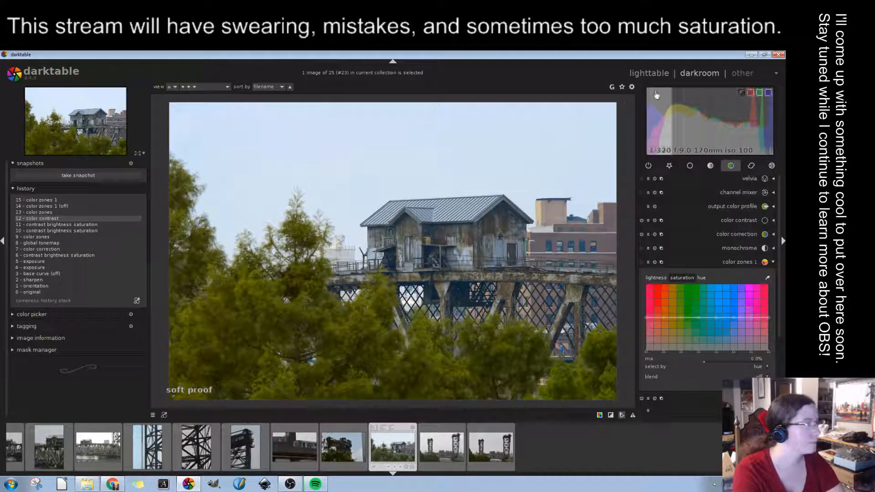
Review the bridge photos in the lighttable and open the close-up of the dark truss bridge with the CON building sign in the darkroom
{"action": "left_click", "coordinate": [660, 73]}
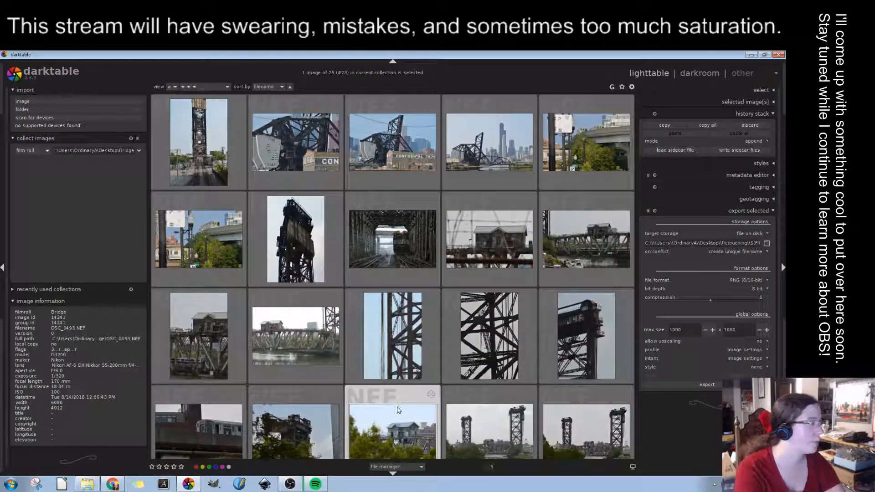
{"action": "scroll", "coordinate": [414, 351], "scroll_direction": "up", "scroll_amount": 1}
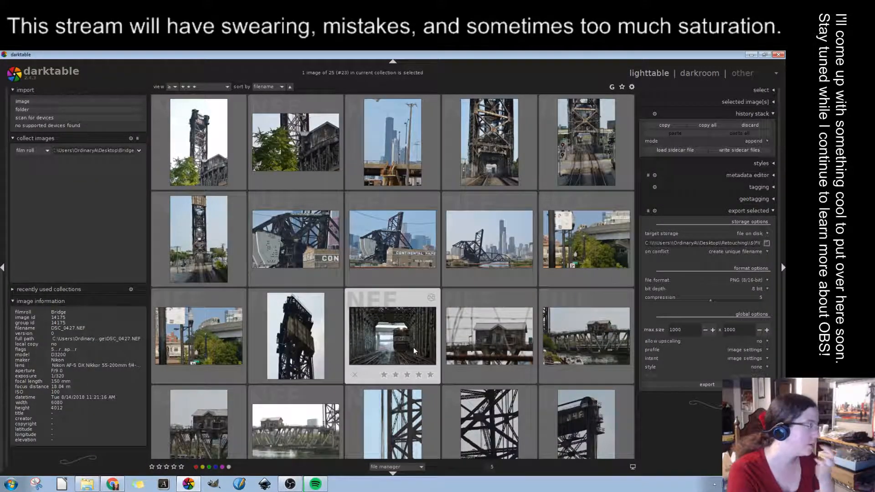
{"action": "scroll", "coordinate": [414, 351], "scroll_direction": "down", "scroll_amount": 2}
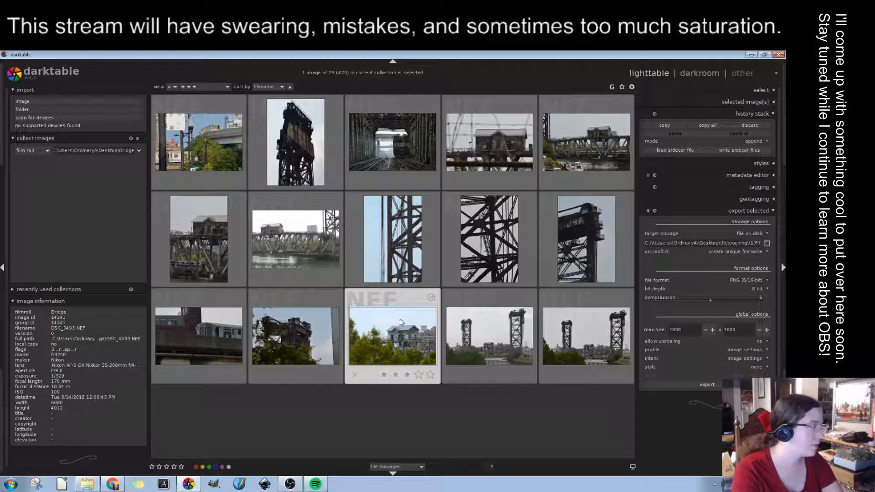
{"action": "scroll", "coordinate": [400, 322], "scroll_direction": "up", "scroll_amount": 2}
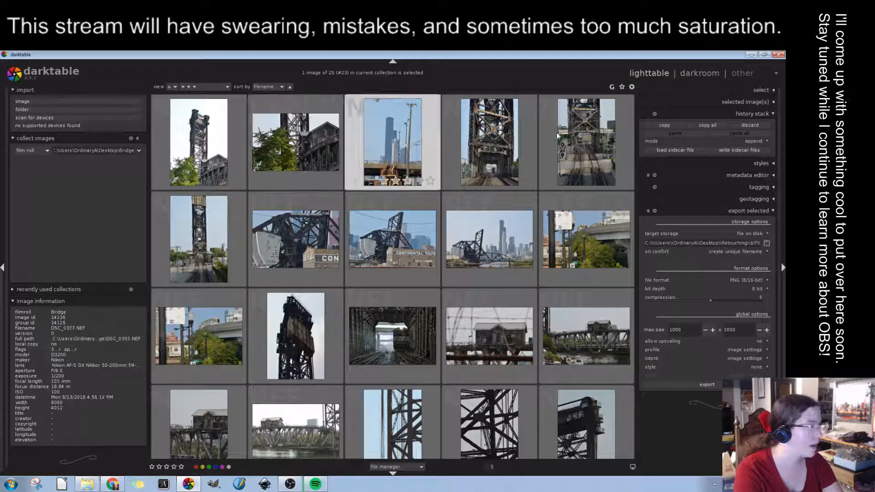
{"action": "scroll", "coordinate": [552, 350], "scroll_direction": "down", "scroll_amount": 1}
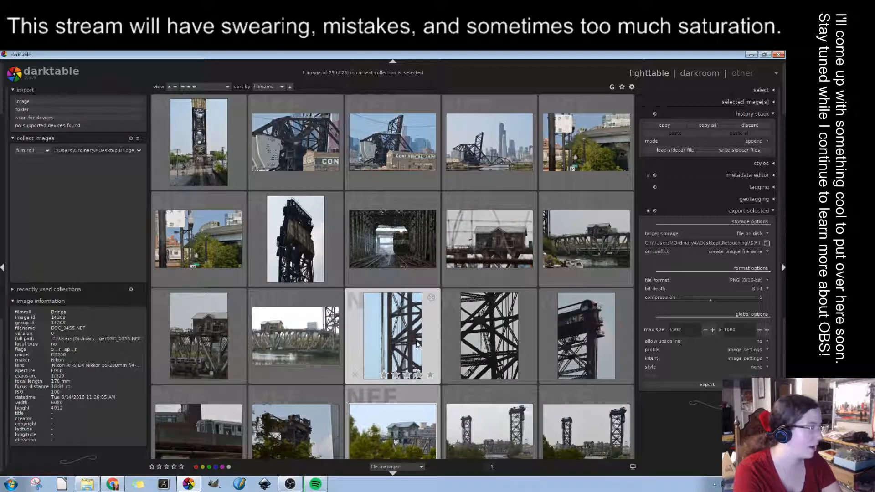
{"action": "scroll", "coordinate": [417, 344], "scroll_direction": "up", "scroll_amount": 1}
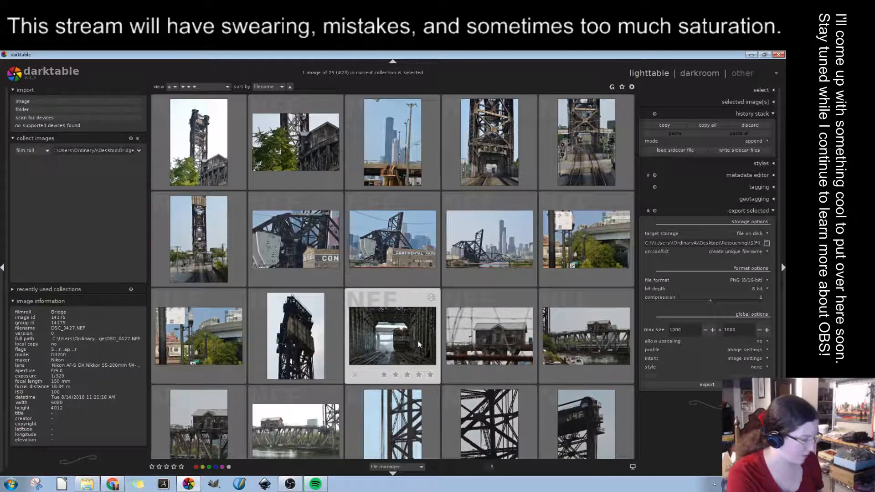
{"action": "scroll", "coordinate": [403, 359], "scroll_direction": "down", "scroll_amount": 2}
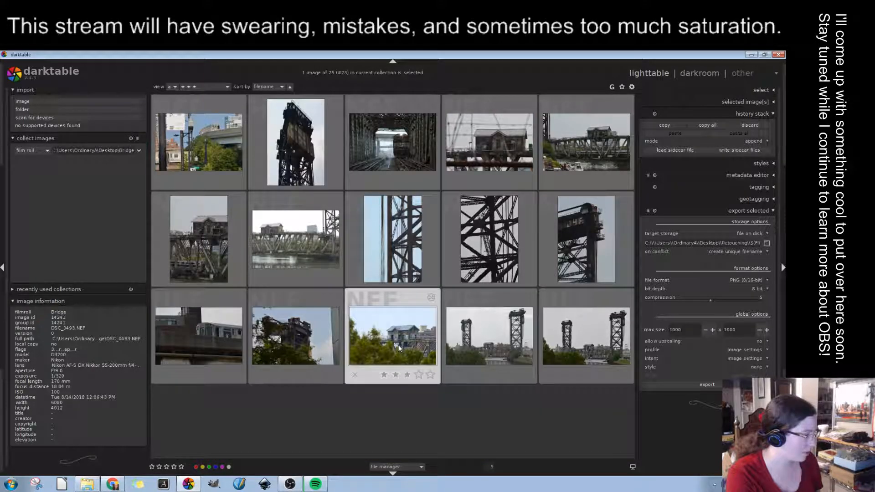
{"action": "key", "text": "5"}
{"action": "scroll", "coordinate": [400, 347], "scroll_direction": "up", "scroll_amount": 2}
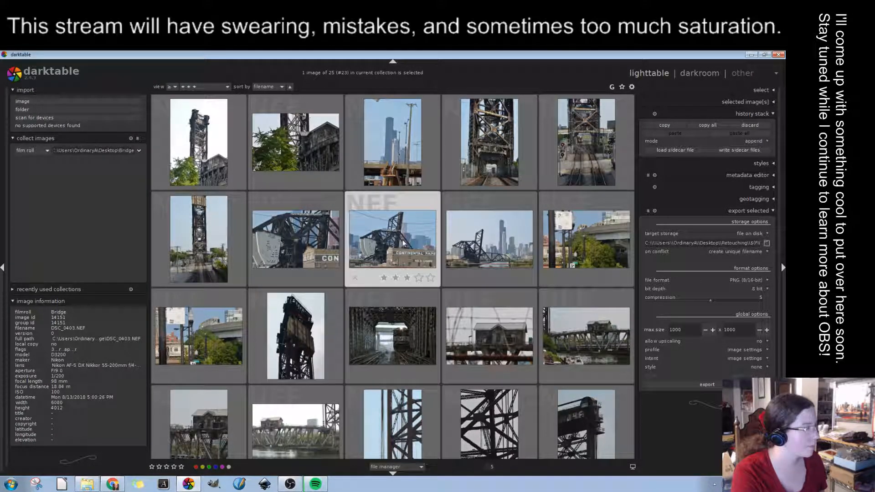
{"action": "double_click", "coordinate": [310, 251]}
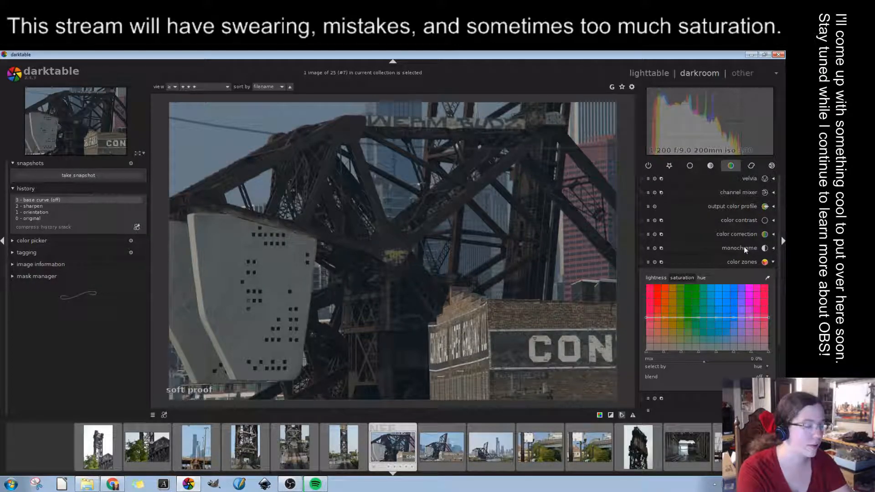
Straighten the truss bridge photo with crop and rotate at an angle of -1.14°
{"action": "left_click", "coordinate": [751, 264]}
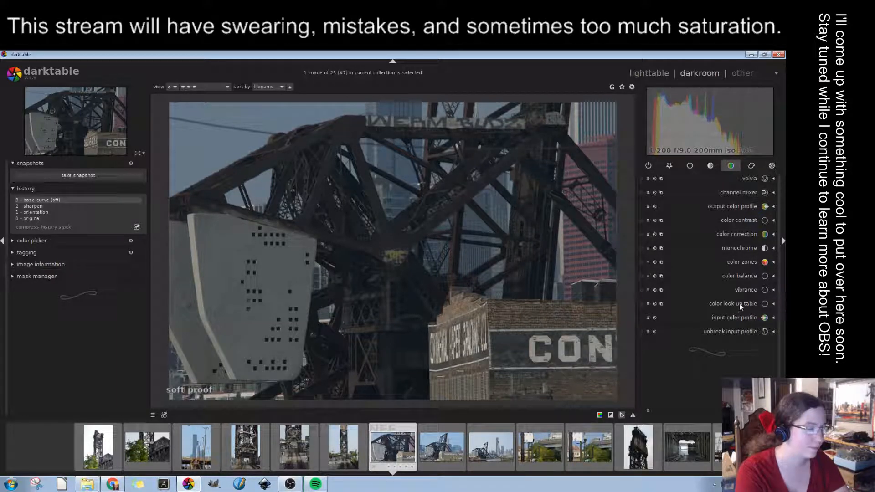
{"action": "left_click", "coordinate": [666, 166]}
{"action": "left_click", "coordinate": [737, 246]}
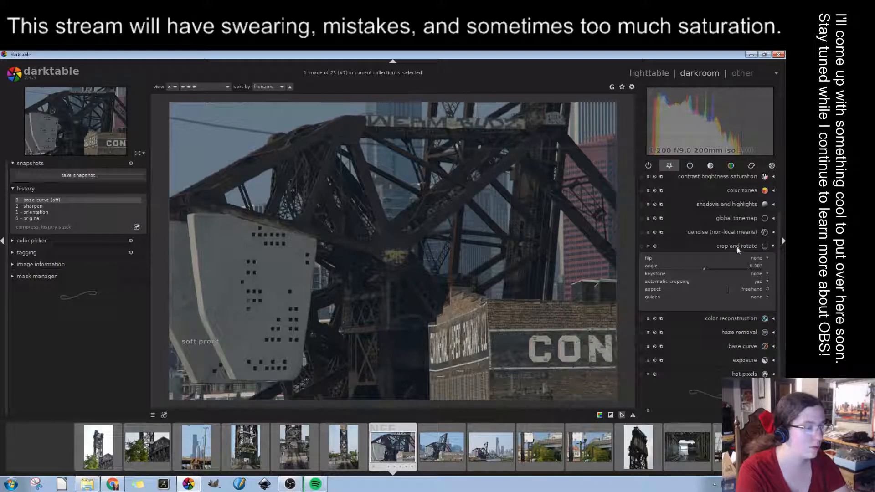
{"action": "left_click", "coordinate": [704, 268]}
{"action": "scroll", "coordinate": [704, 272], "scroll_direction": "up", "scroll_amount": 1}
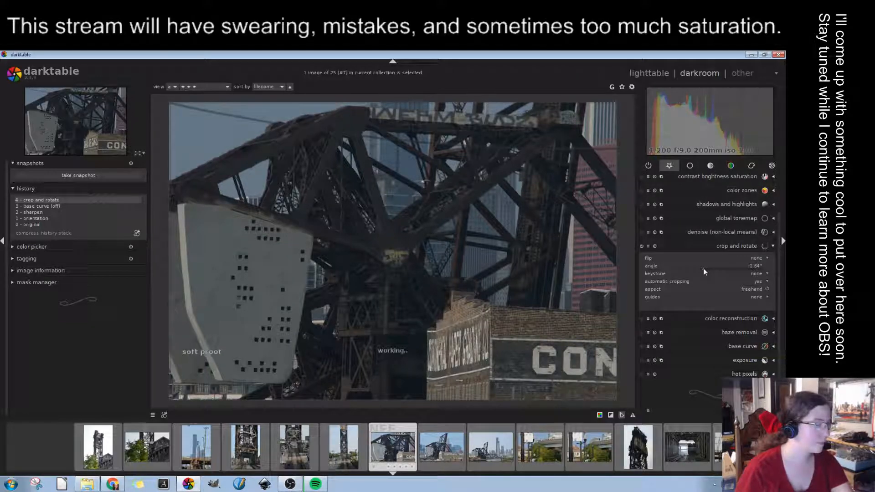
{"action": "scroll", "coordinate": [704, 272], "scroll_direction": "up", "scroll_amount": 1}
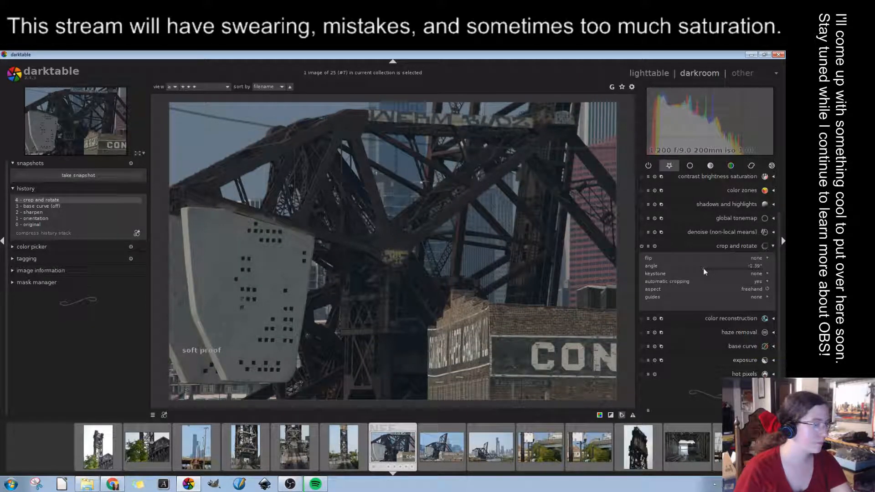
{"action": "scroll", "coordinate": [704, 272], "scroll_direction": "up", "scroll_amount": 1}
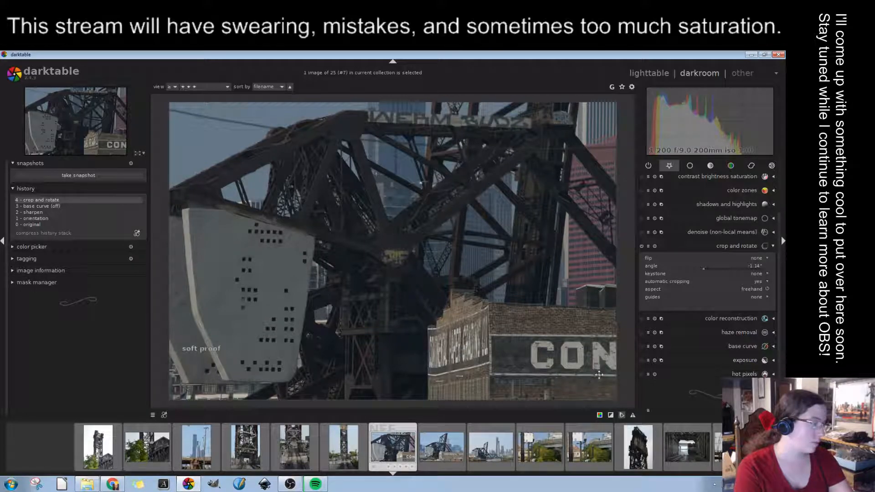
{"action": "left_click", "coordinate": [712, 249]}
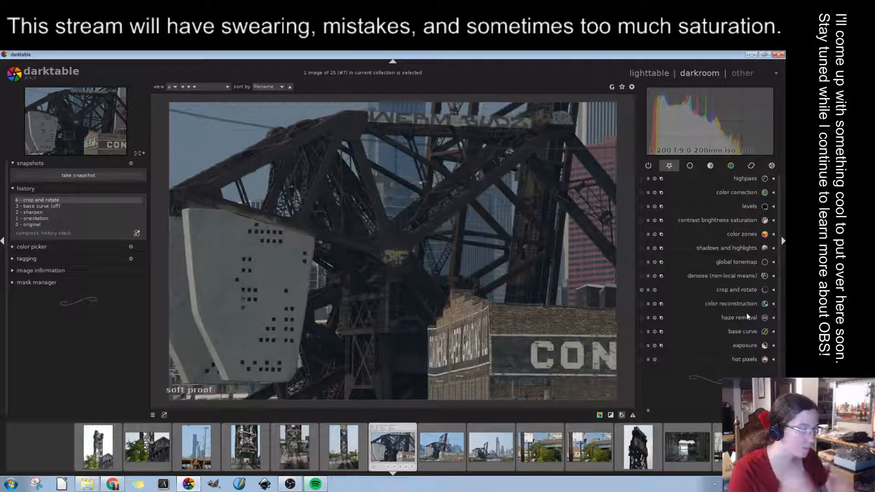
Apply global tonemap with the drago operator, bias 1.00 and detail 0.719
{"action": "left_click", "coordinate": [734, 260]}
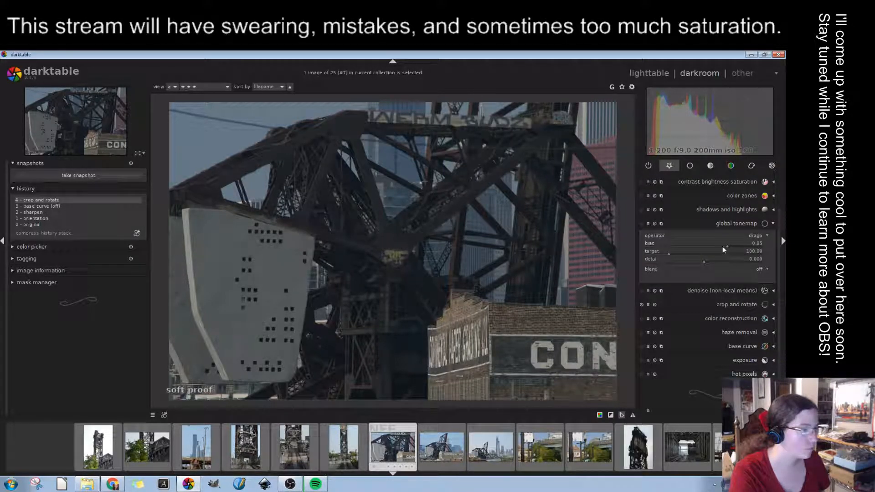
{"action": "left_click", "coordinate": [758, 246]}
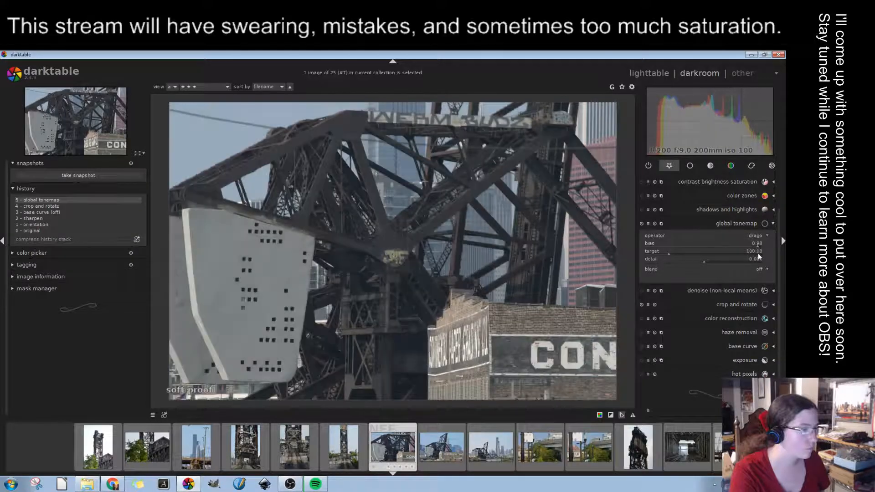
{"action": "left_click", "coordinate": [721, 261]}
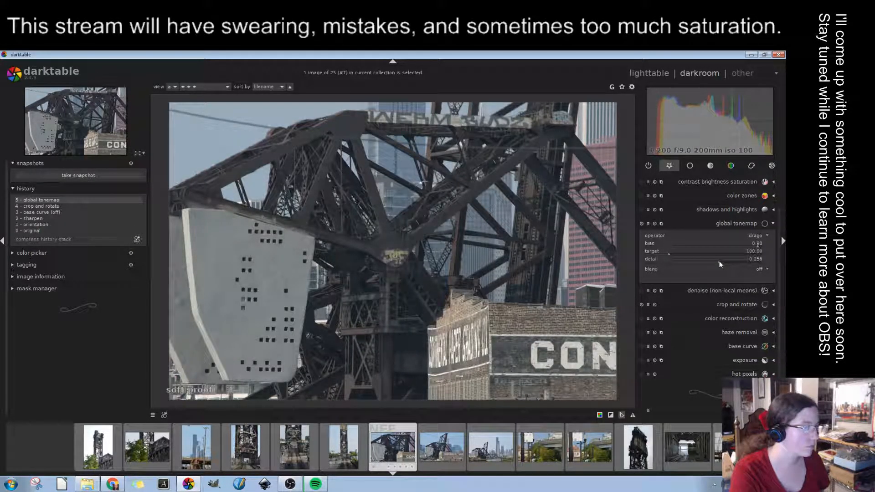
{"action": "left_click", "coordinate": [735, 260]}
{"action": "left_click", "coordinate": [742, 259]}
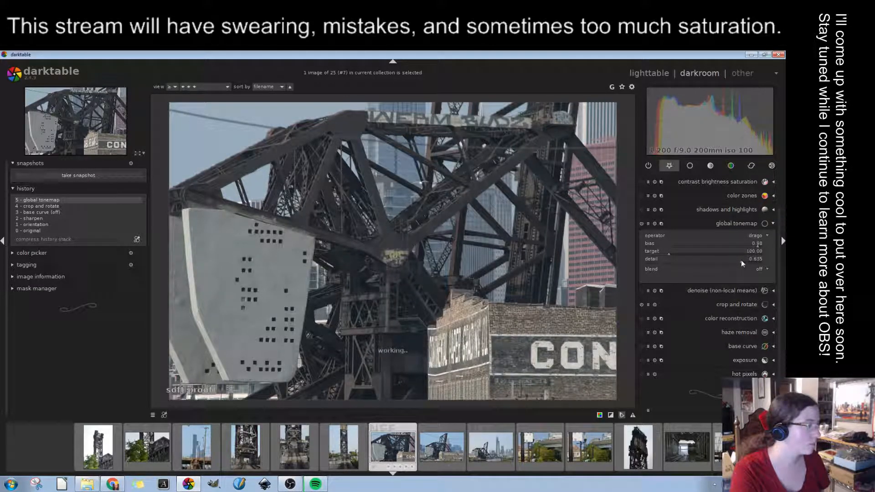
{"action": "left_click", "coordinate": [746, 259]}
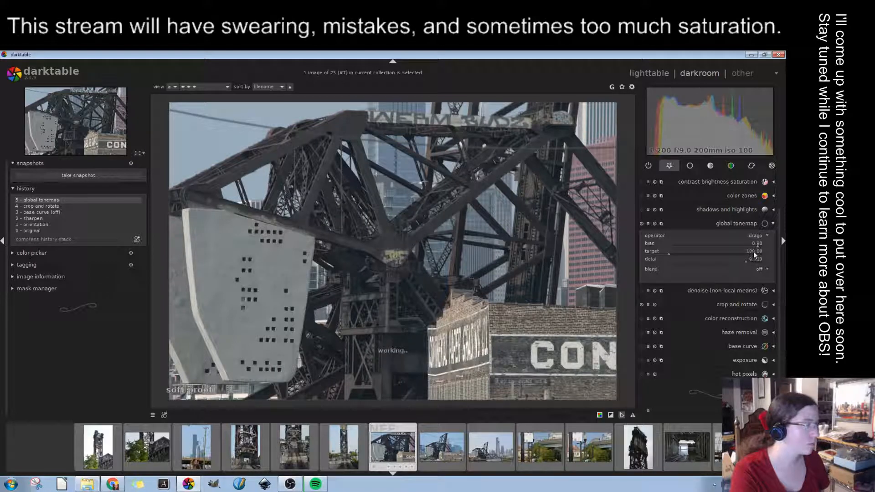
{"action": "left_click", "coordinate": [764, 245]}
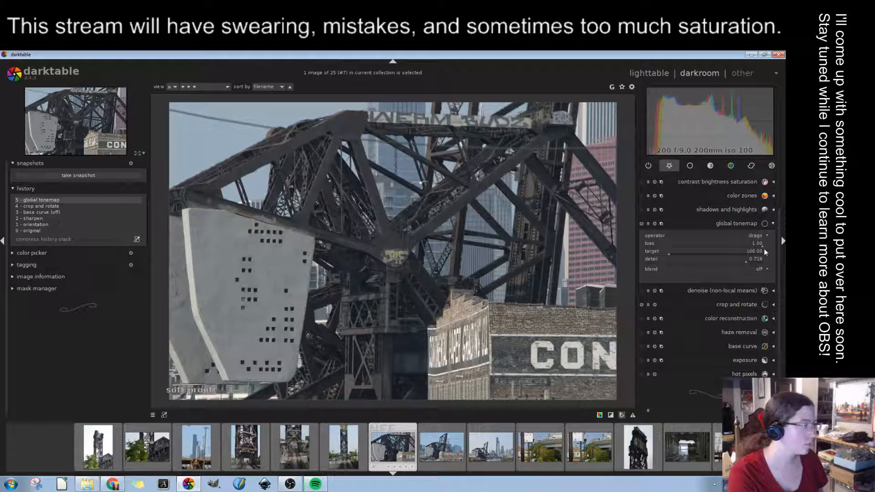
{"action": "left_click", "coordinate": [754, 223]}
Apply color correction that shifts the highlights slightly toward blue and the shadows slightly toward warm orange, keeping saturation at 1.00
{"action": "left_click", "coordinate": [740, 248]}
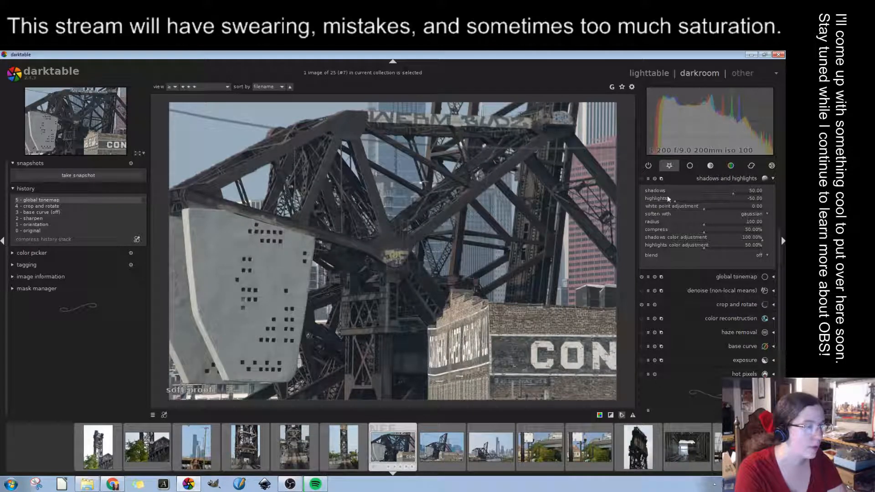
{"action": "left_click", "coordinate": [726, 180]}
{"action": "left_click", "coordinate": [731, 194]}
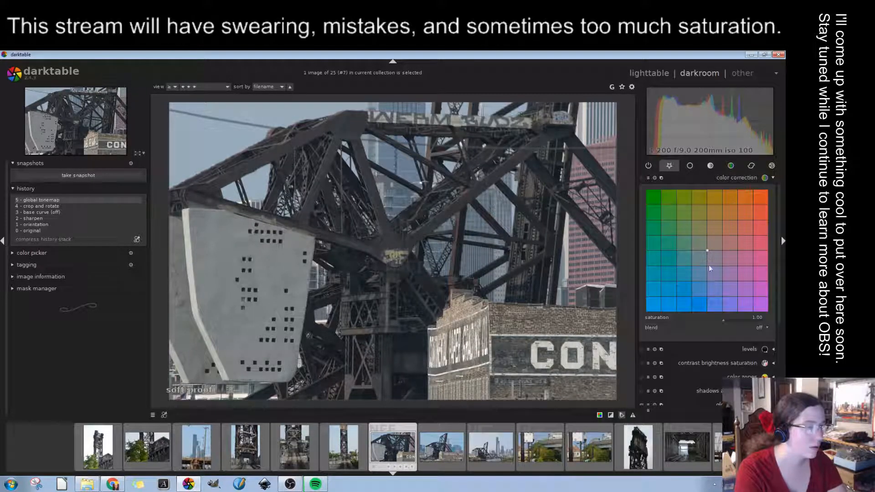
{"action": "mouse_move", "coordinate": [701, 251]}
{"action": "left_mouse_down"}
{"action": "mouse_move", "coordinate": [703, 258]}
{"action": "mouse_move", "coordinate": [710, 244]}
{"action": "mouse_move", "coordinate": [705, 259]}
{"action": "mouse_move", "coordinate": [710, 245]}
{"action": "left_mouse_up"}
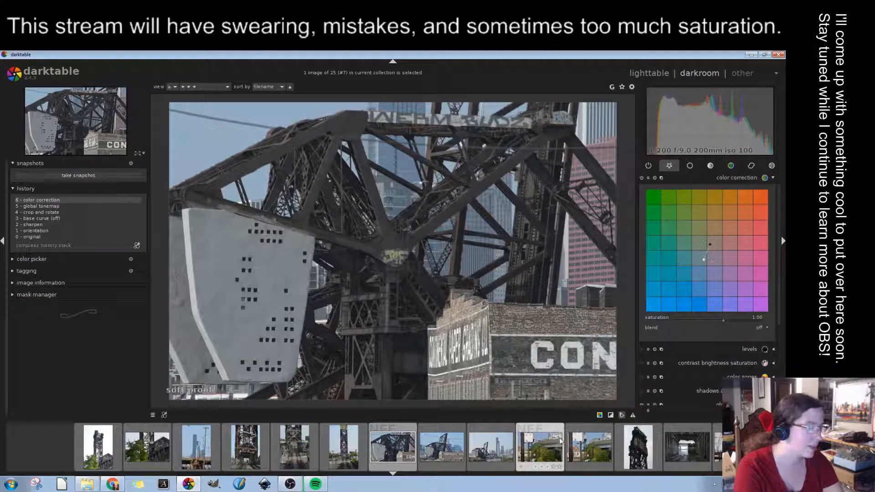
{"action": "scroll", "coordinate": [563, 439], "scroll_direction": "down", "scroll_amount": 7}
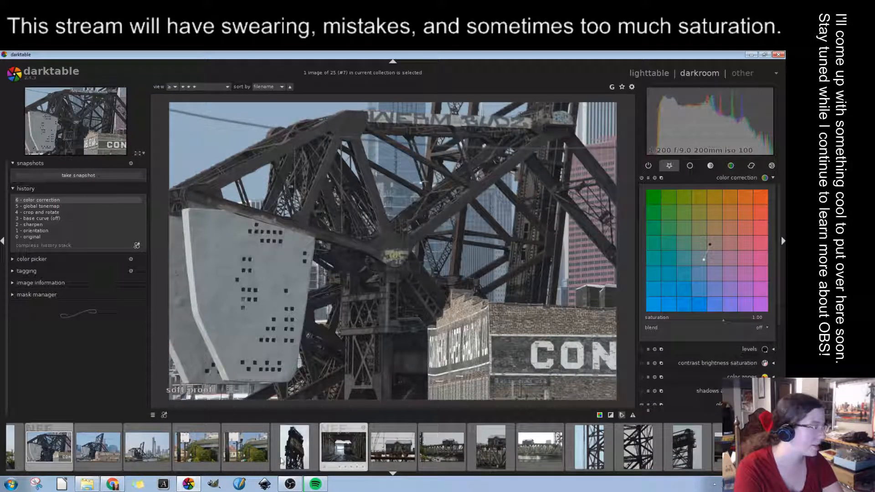
{"action": "scroll", "coordinate": [360, 456], "scroll_direction": "down", "scroll_amount": 5}
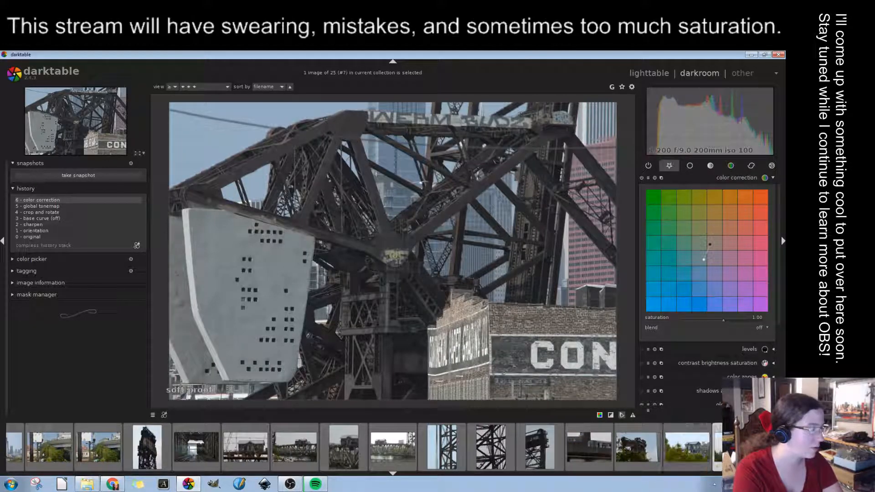
{"action": "scroll", "coordinate": [614, 461], "scroll_direction": "up", "scroll_amount": 10}
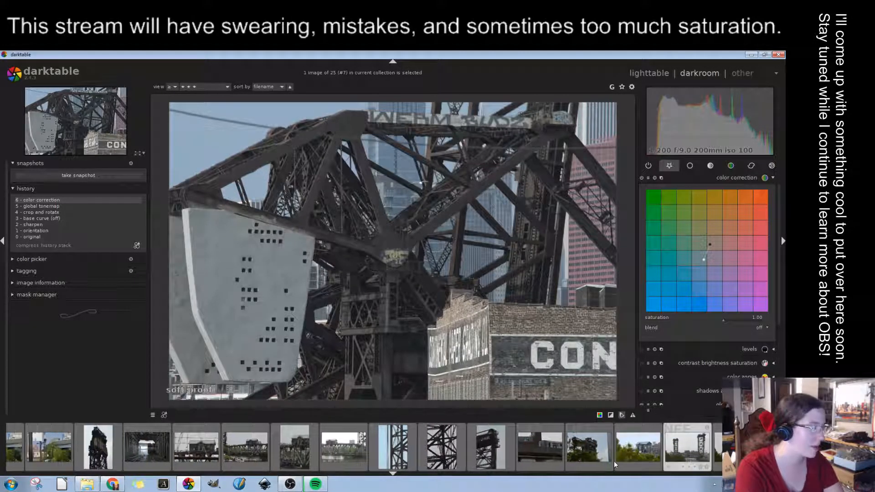
{"action": "scroll", "coordinate": [614, 461], "scroll_direction": "up", "scroll_amount": 3}
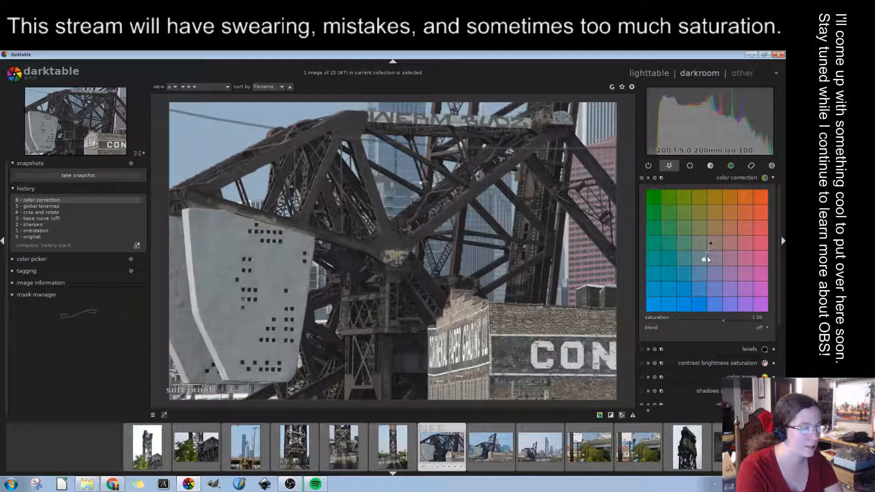
{"action": "left_click_drag", "start_coordinate": [716, 230], "coordinate": [709, 239]}
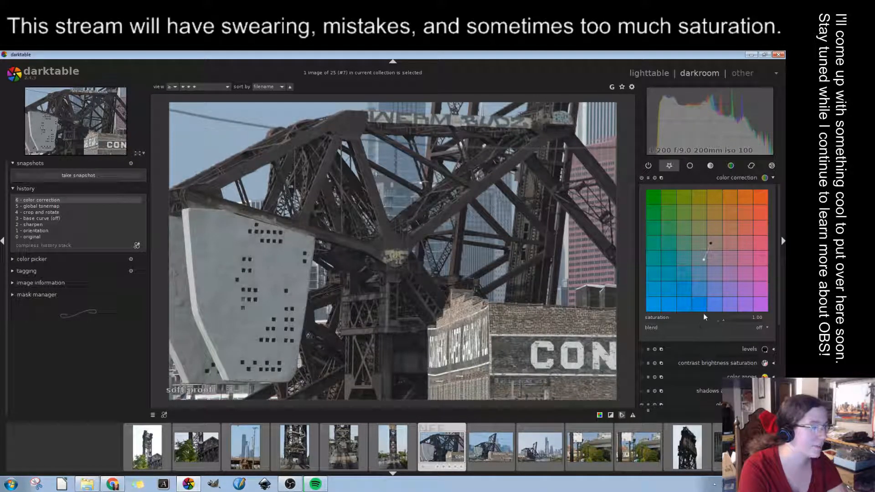
{"action": "left_click", "coordinate": [730, 177]}
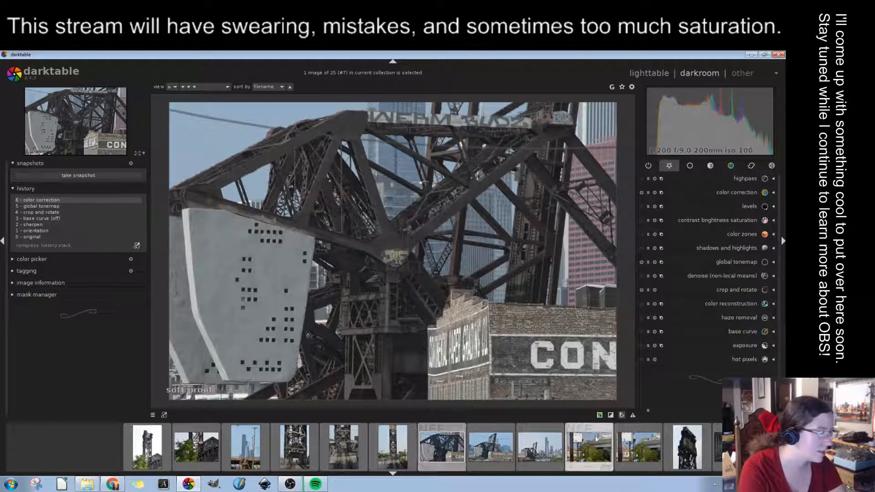
{"action": "scroll", "coordinate": [593, 438], "scroll_direction": "down", "scroll_amount": 13}
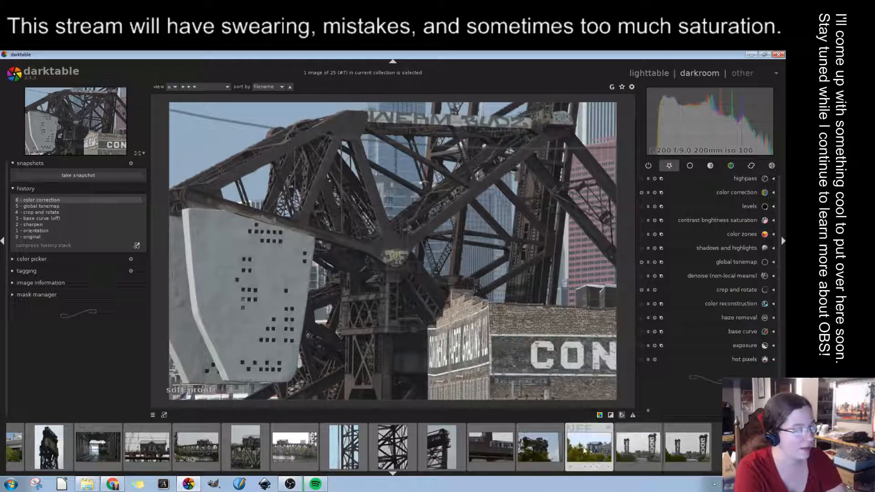
{"action": "scroll", "coordinate": [583, 453], "scroll_direction": "up", "scroll_amount": 6}
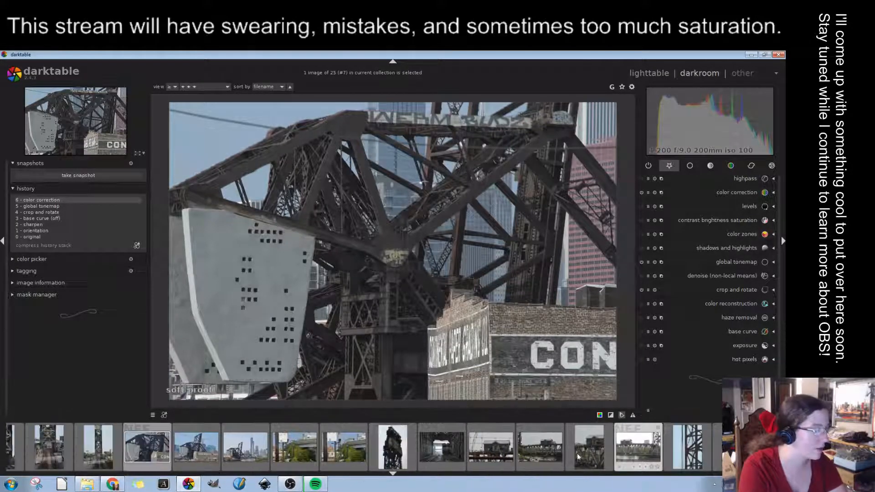
{"action": "scroll", "coordinate": [577, 453], "scroll_direction": "up", "scroll_amount": 8}
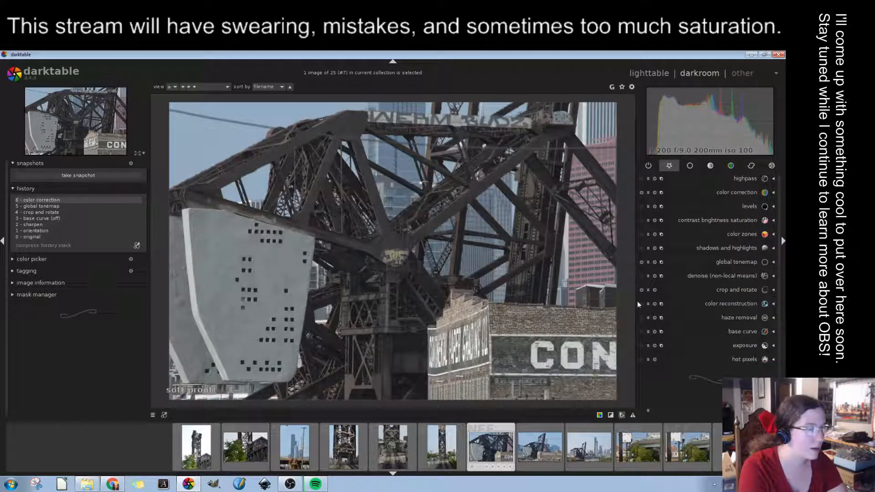
Try darkening the truss bridge photo's midtones with manual levels, and undo the adjustment
{"action": "left_click", "coordinate": [749, 206]}
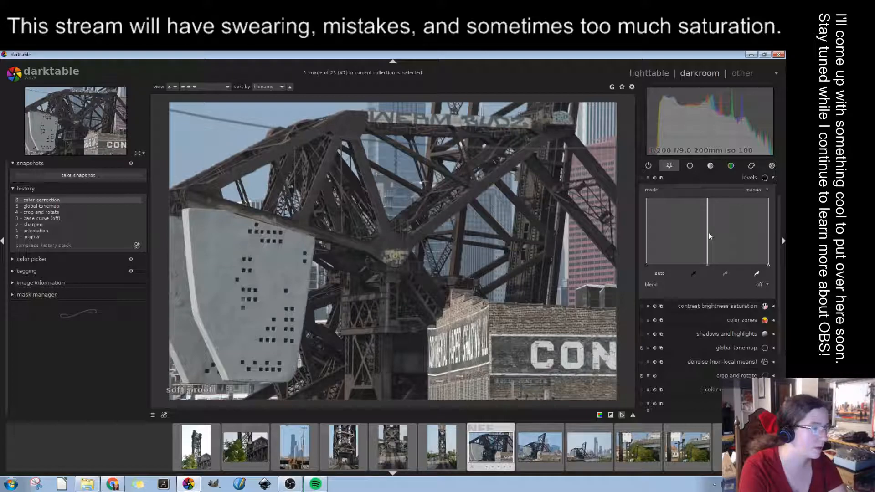
{"action": "left_click_drag", "start_coordinate": [709, 233], "coordinate": [712, 233]}
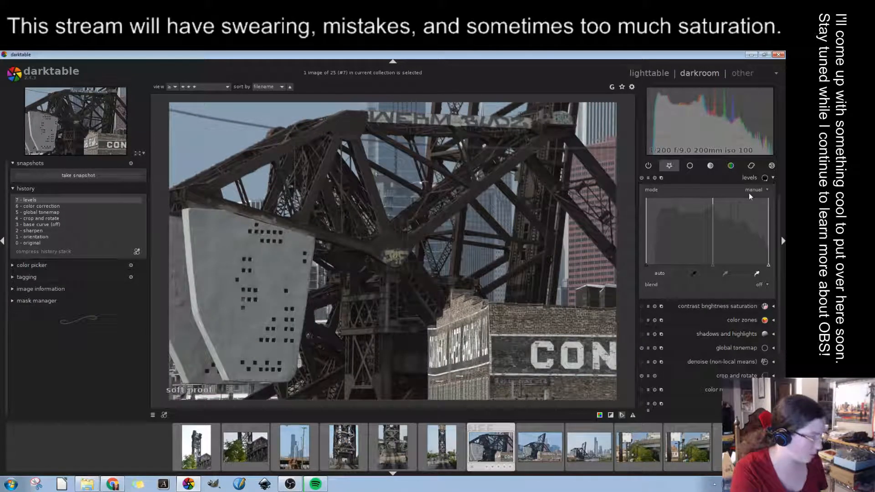
{"action": "key", "text": "ctrl+z"}
{"action": "left_click", "coordinate": [769, 177]}
Add a node to the shadow end of the truss bridge photo's base curve and bend it slightly downward
{"action": "left_click", "coordinate": [741, 329]}
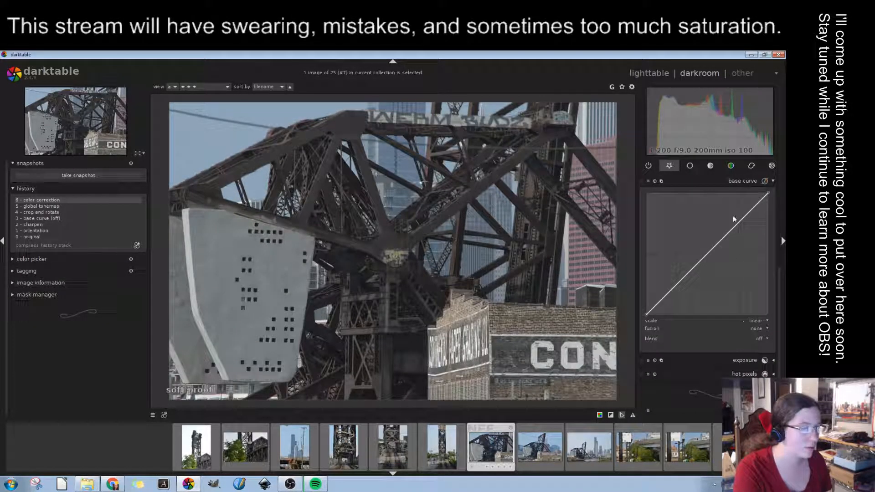
{"action": "left_click", "coordinate": [677, 286]}
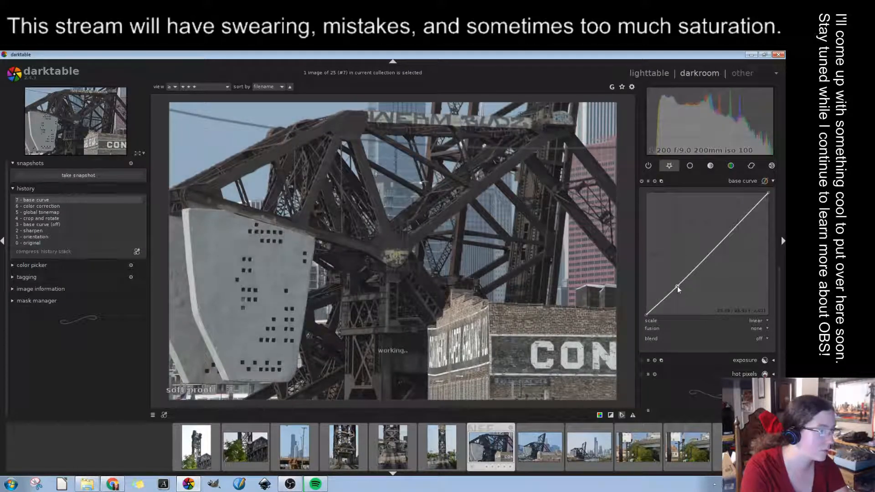
{"action": "left_click_drag", "start_coordinate": [678, 286], "coordinate": [653, 311]}
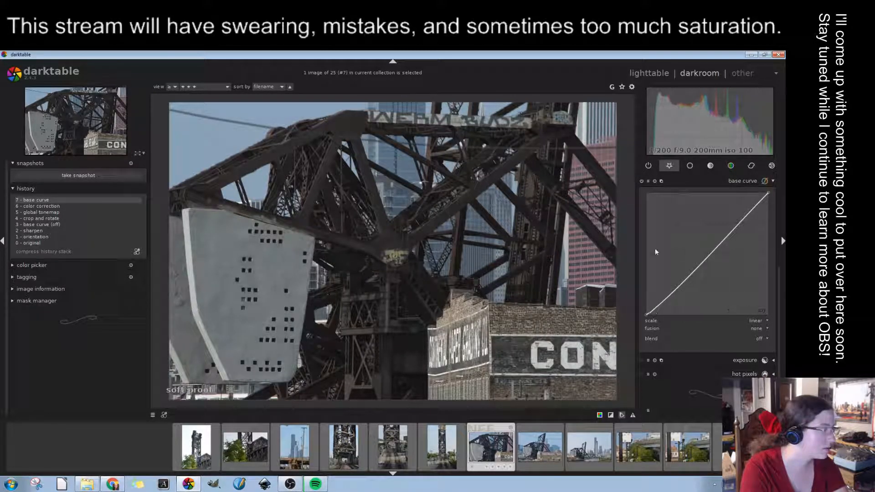
{"action": "left_click", "coordinate": [664, 182]}
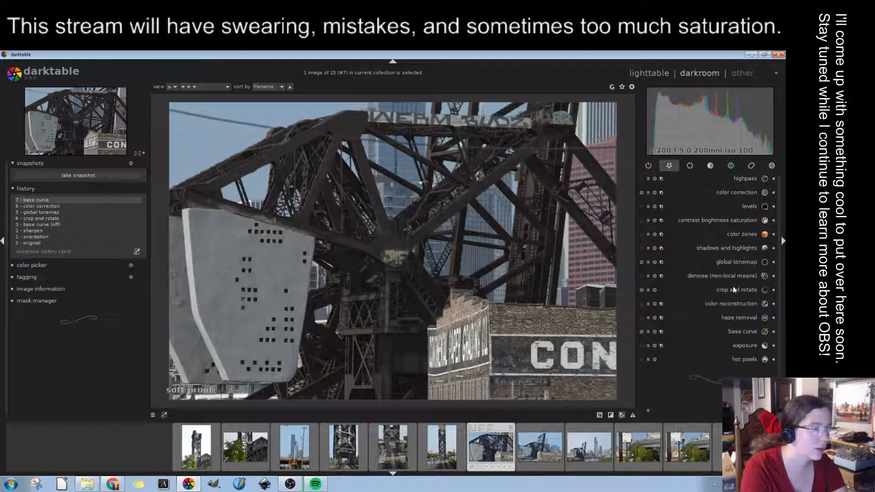
Reset the truss bridge photo's base curve to its default shape and fine-tune its two shadow nodes
{"action": "left_click", "coordinate": [739, 331]}
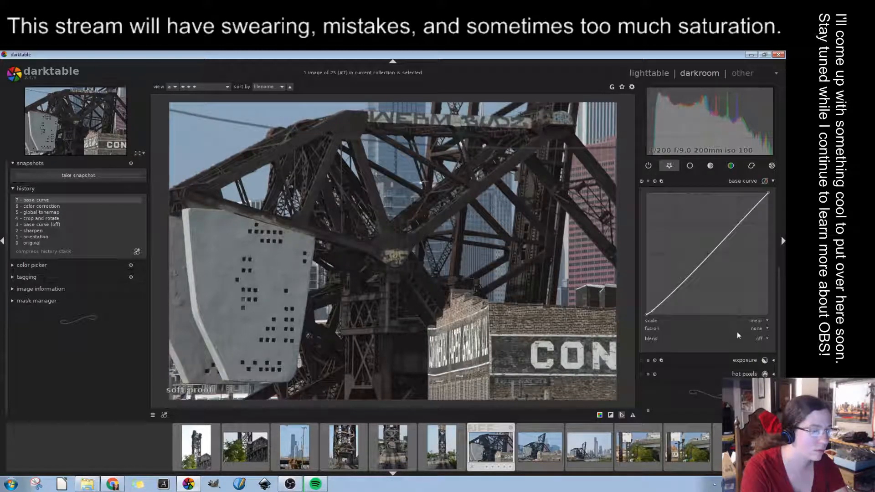
{"action": "double_click", "coordinate": [673, 256]}
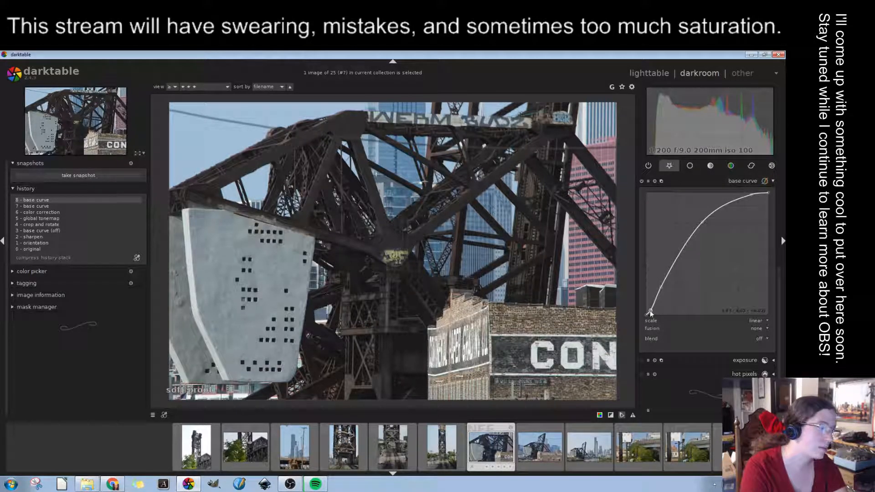
{"action": "left_click_drag", "start_coordinate": [650, 311], "coordinate": [651, 309]}
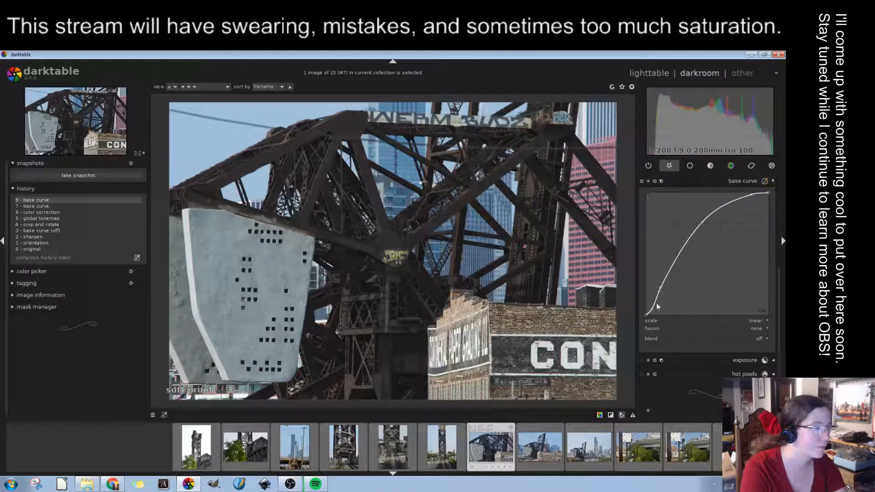
{"action": "left_click_drag", "start_coordinate": [663, 287], "coordinate": [664, 287]}
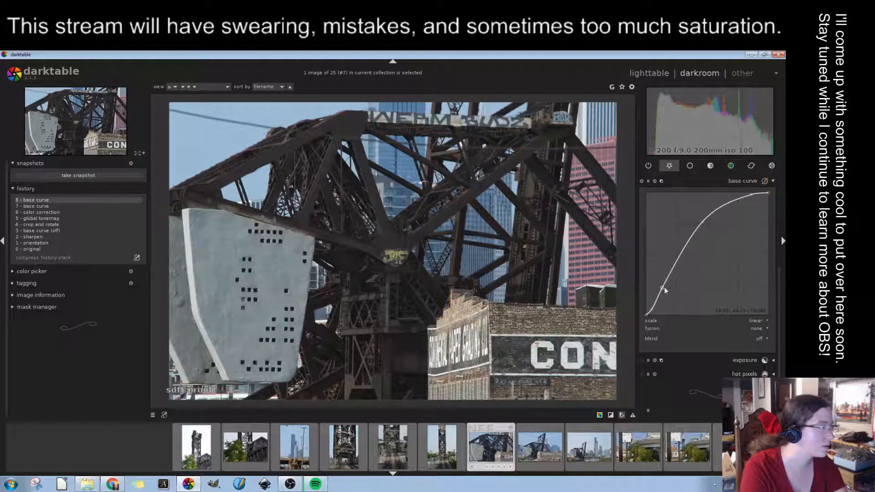
{"action": "left_click", "coordinate": [744, 181]}
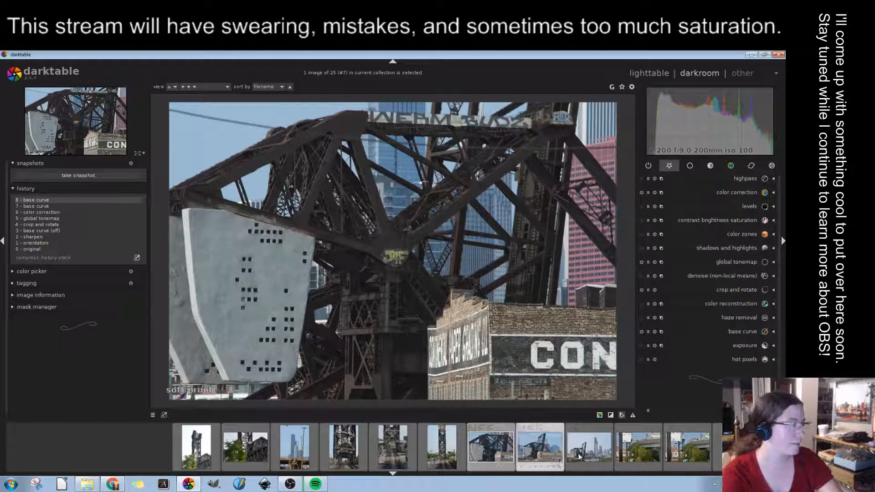
Browse the bridge photos in the filmstrip and open the portrait shot of the train approaching under the lift bridge
{"action": "scroll", "coordinate": [573, 459], "scroll_direction": "down", "scroll_amount": 2}
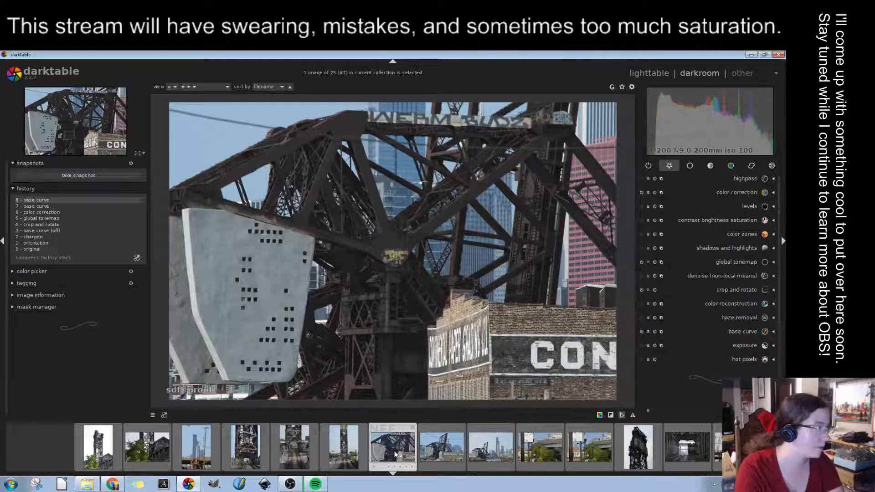
{"action": "scroll", "coordinate": [396, 453], "scroll_direction": "up", "scroll_amount": 2}
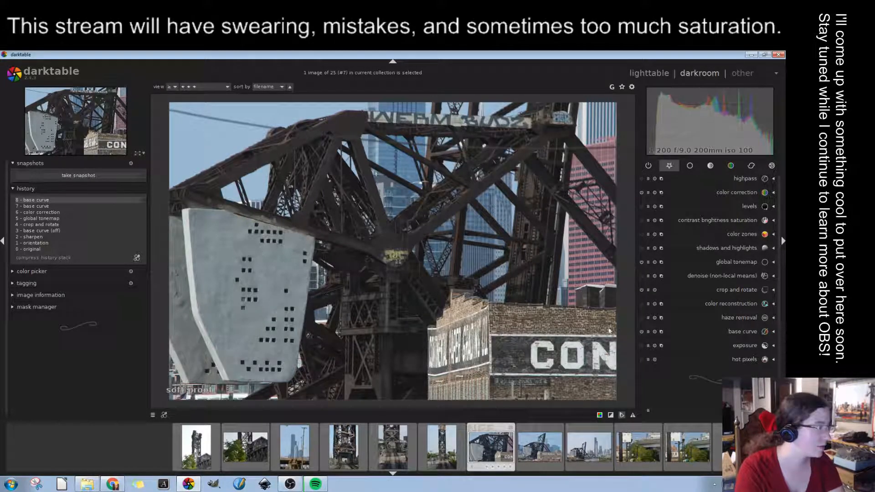
{"action": "key", "text": "space"}
{"action": "key", "text": "space"}
{"action": "key", "text": "space"}
{"action": "key", "text": "space"}
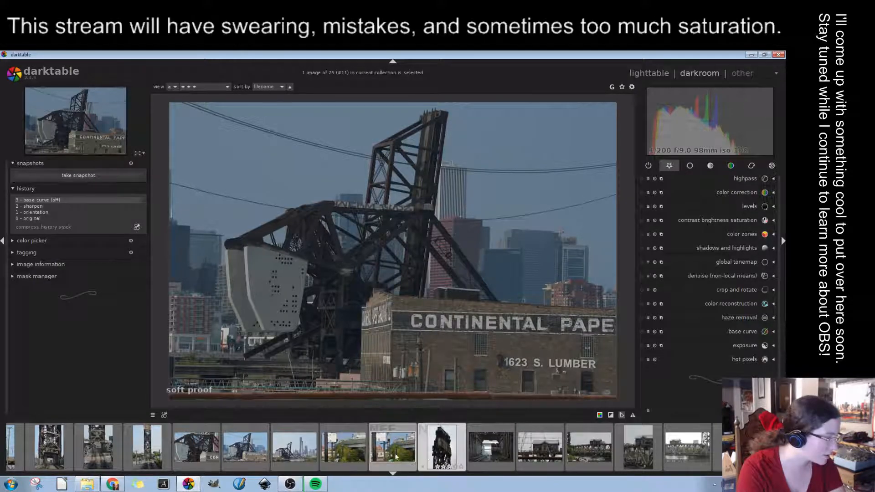
{"action": "left_click", "coordinate": [297, 447]}
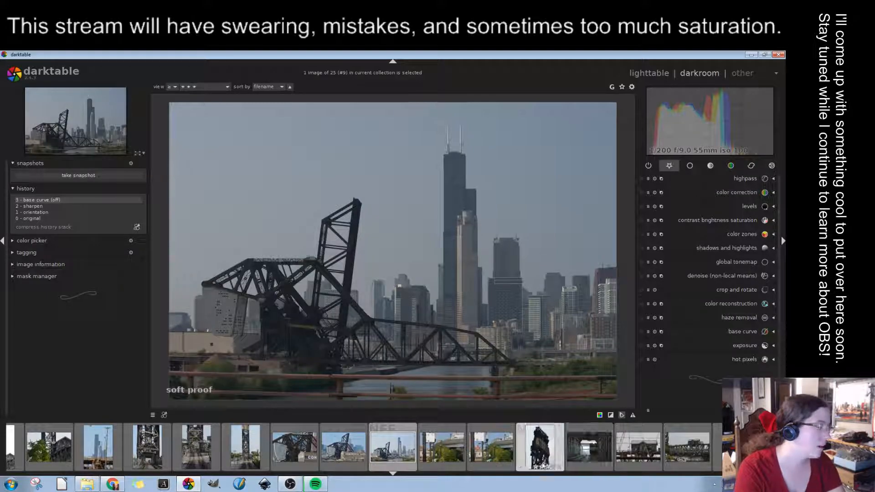
{"action": "scroll", "coordinate": [581, 448], "scroll_direction": "down", "scroll_amount": 3}
{"action": "scroll", "coordinate": [581, 448], "scroll_direction": "down", "scroll_amount": 5}
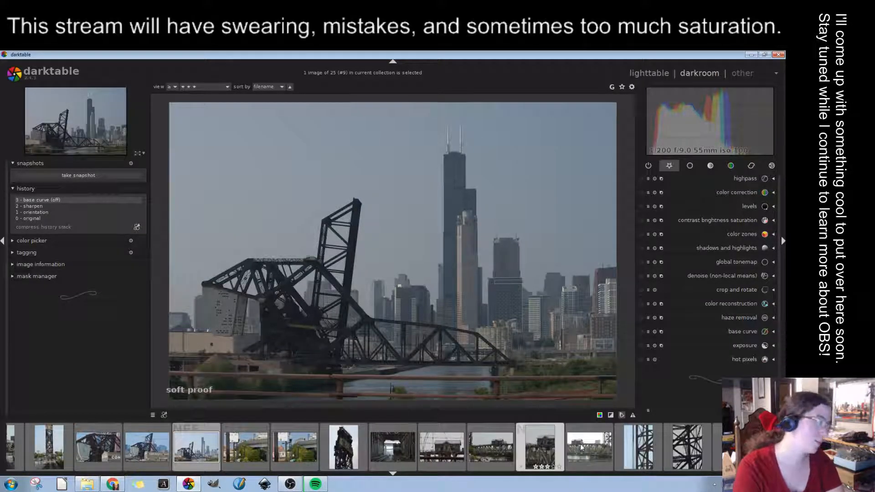
{"action": "scroll", "coordinate": [582, 448], "scroll_direction": "up", "scroll_amount": 5}
{"action": "scroll", "coordinate": [580, 444], "scroll_direction": "up", "scroll_amount": 7}
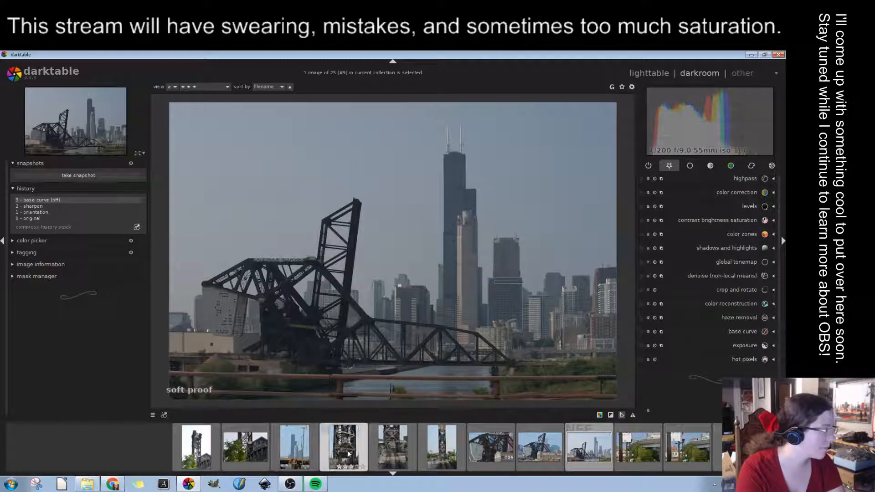
{"action": "left_click", "coordinate": [381, 442]}
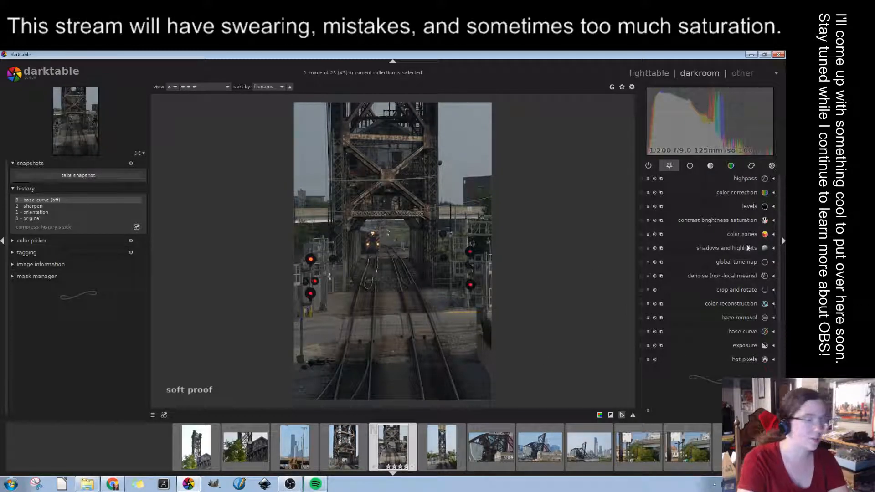
Brighten the train photo by setting its exposure to 1.53 EV
{"action": "left_click", "coordinate": [748, 292]}
{"action": "left_click", "coordinate": [745, 359]}
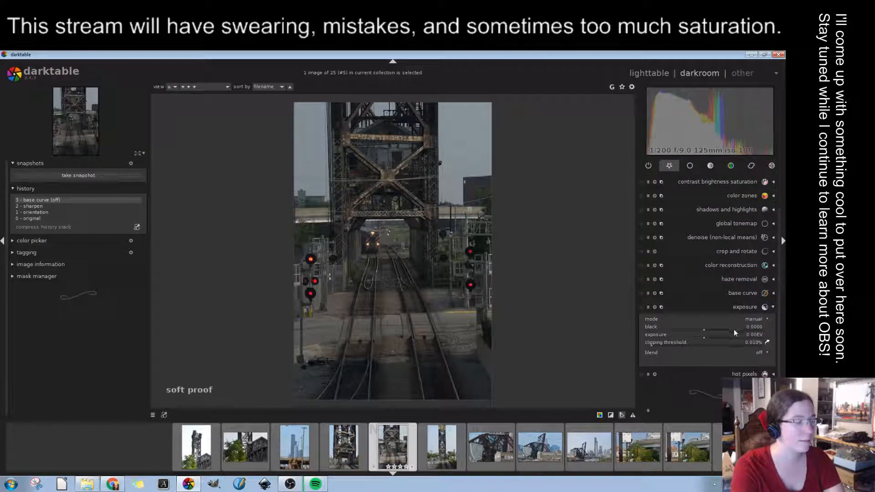
{"action": "left_click", "coordinate": [734, 337]}
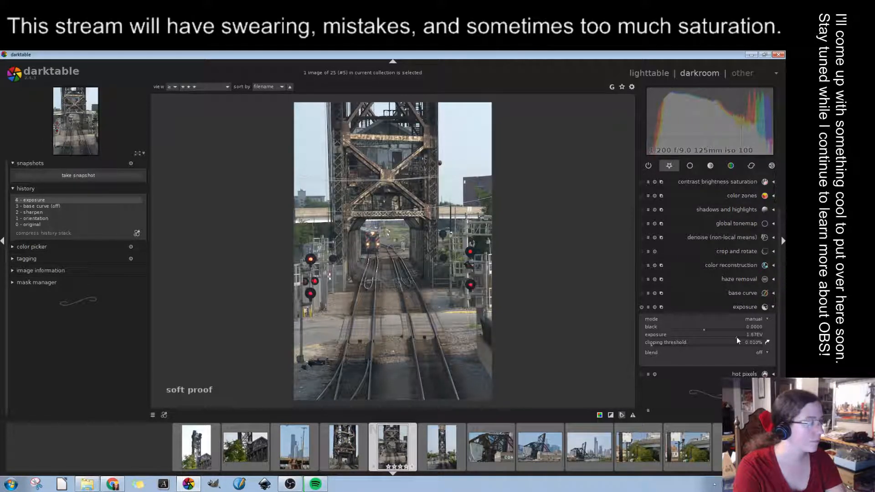
{"action": "left_click_drag", "start_coordinate": [737, 337], "coordinate": [734, 336]}
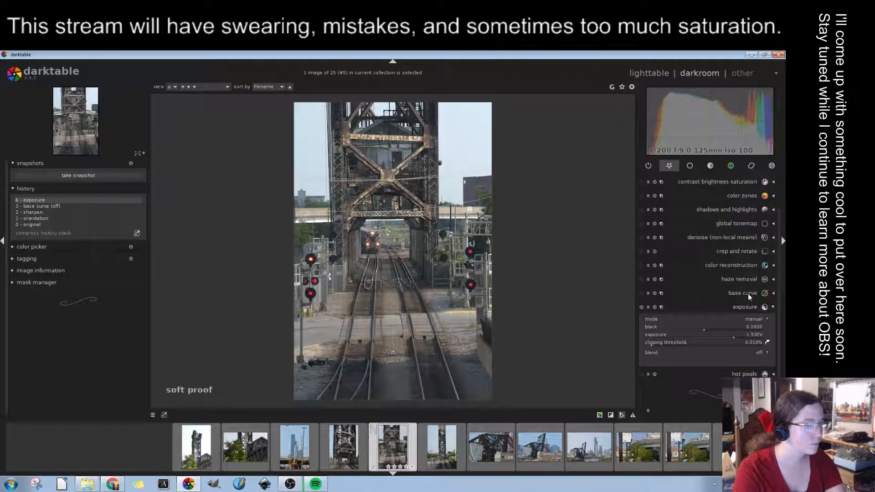
Straighten the train photo with crop and rotate at an angle of -0.91°
{"action": "left_click", "coordinate": [751, 252]}
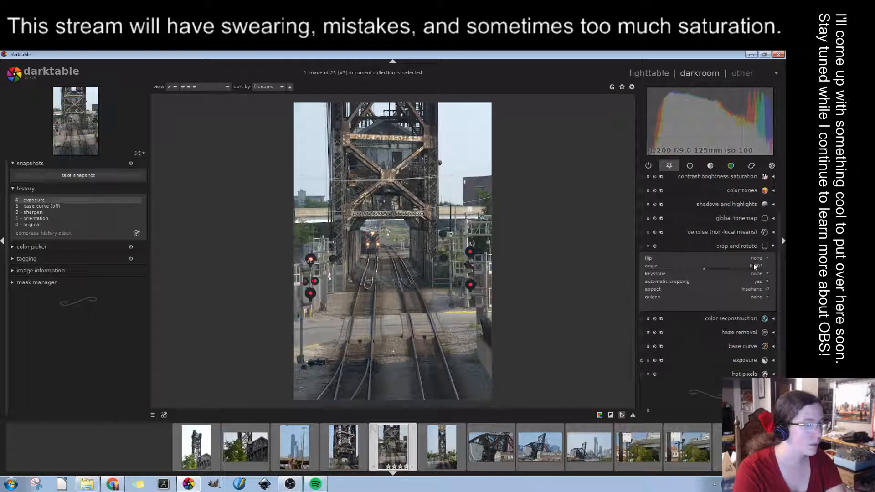
{"action": "left_click", "coordinate": [703, 269]}
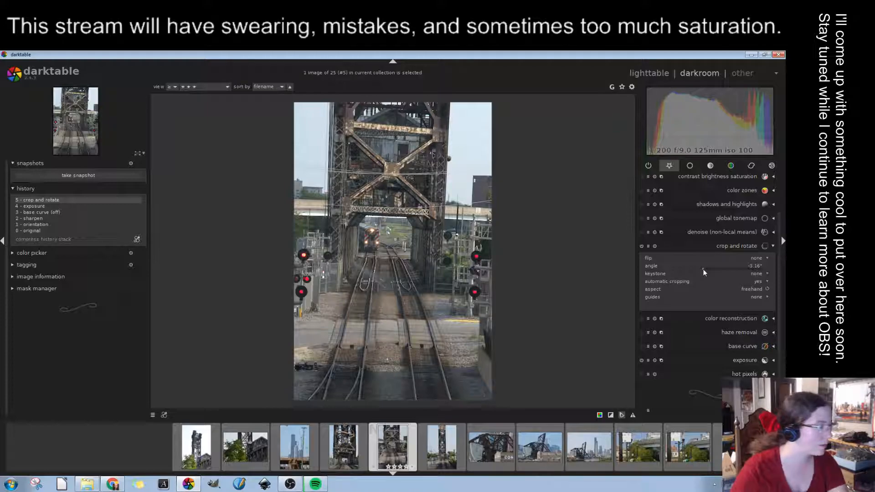
{"action": "scroll", "coordinate": [703, 272], "scroll_direction": "up", "scroll_amount": 5}
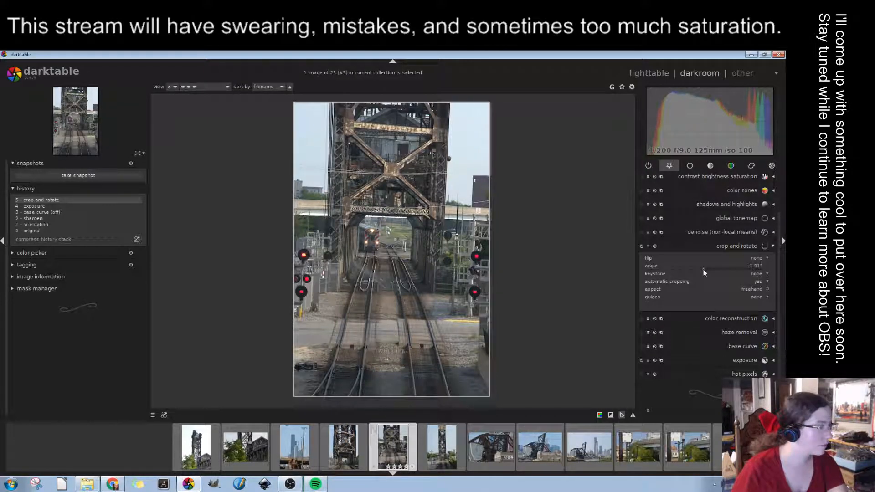
{"action": "scroll", "coordinate": [703, 272], "scroll_direction": "up", "scroll_amount": 6}
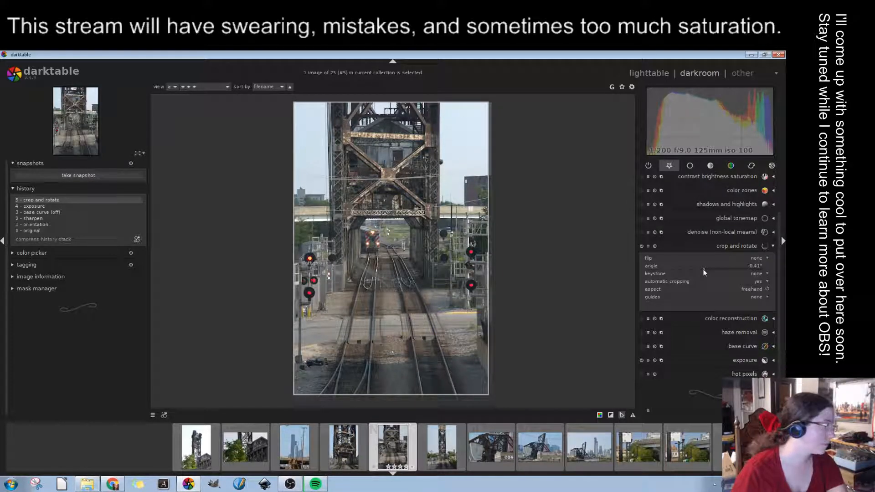
{"action": "scroll", "coordinate": [703, 272], "scroll_direction": "down", "scroll_amount": 1}
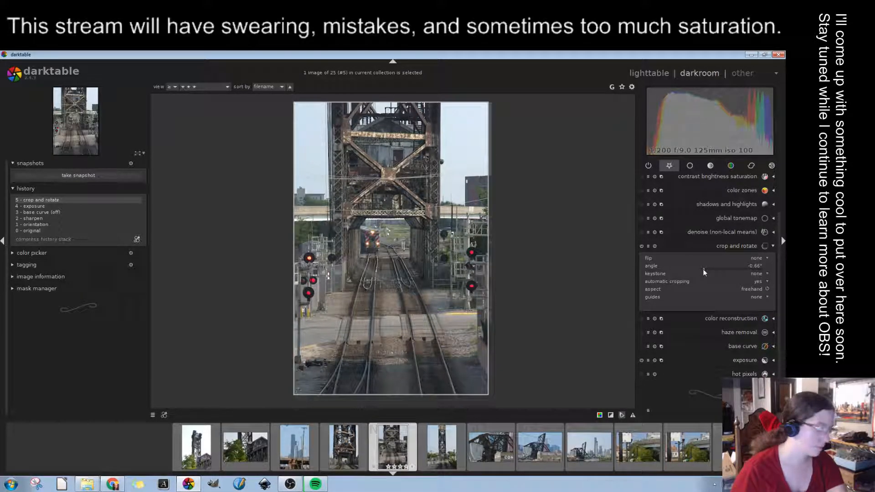
{"action": "scroll", "coordinate": [703, 272], "scroll_direction": "down", "scroll_amount": 1}
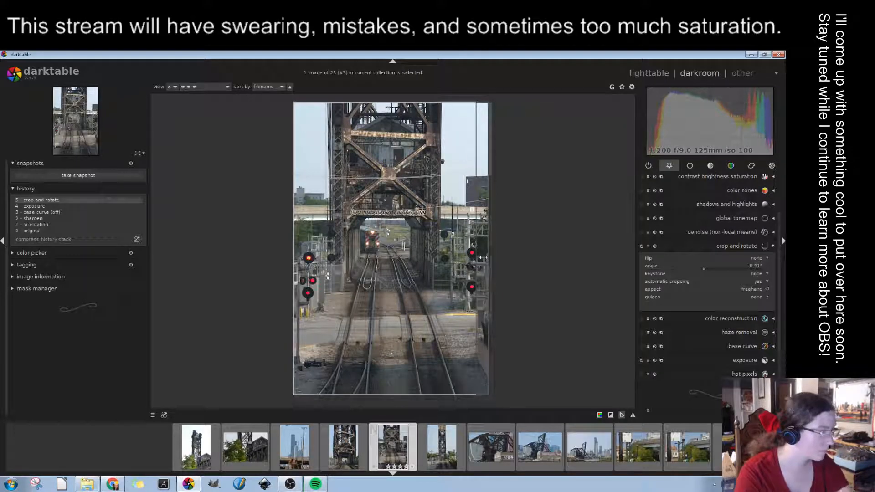
Trim a narrow strip off the right side of the train photo with the crop frame and apply the crop
{"action": "left_click_drag", "start_coordinate": [488, 269], "coordinate": [484, 270]}
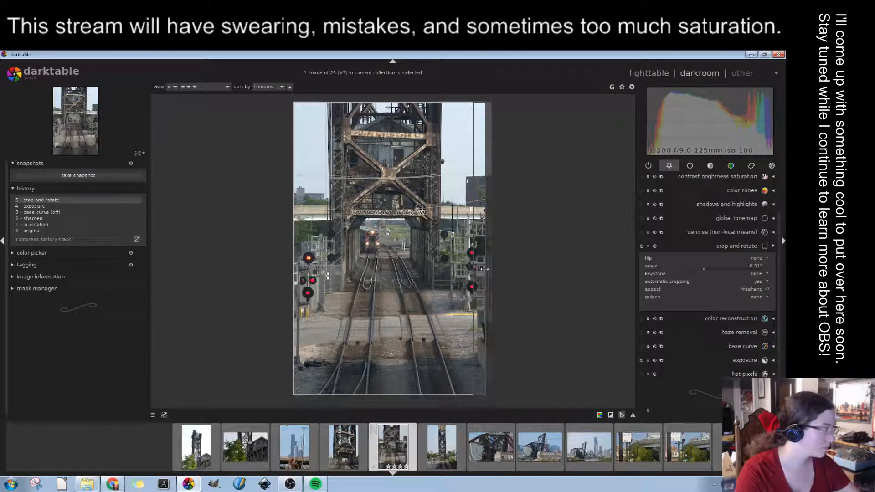
{"action": "mouse_move", "coordinate": [480, 270]}
{"action": "left_mouse_down"}
{"action": "mouse_move", "coordinate": [494, 272]}
{"action": "mouse_move", "coordinate": [479, 274]}
{"action": "left_mouse_up"}
{"action": "left_click_drag", "start_coordinate": [301, 310], "coordinate": [292, 311]}
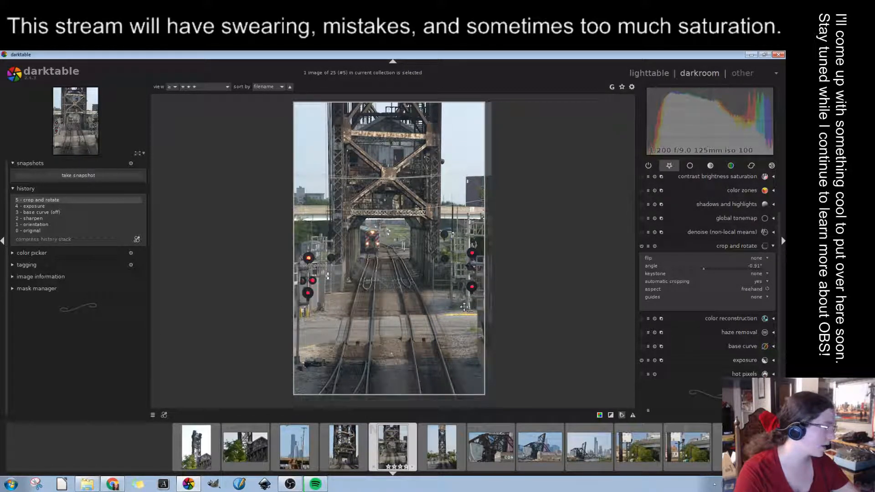
{"action": "mouse_move", "coordinate": [484, 302]}
{"action": "left_mouse_down"}
{"action": "mouse_move", "coordinate": [497, 308]}
{"action": "mouse_move", "coordinate": [481, 306]}
{"action": "left_mouse_up"}
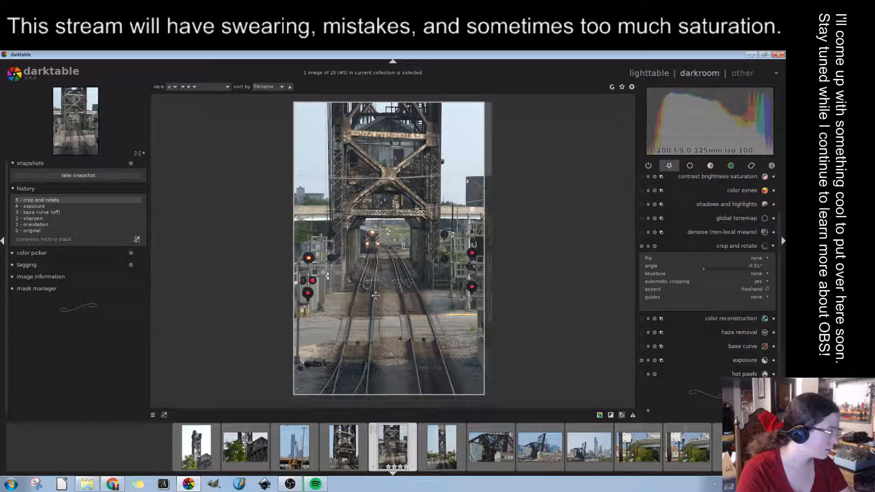
{"action": "key", "text": "ctrl+s"}
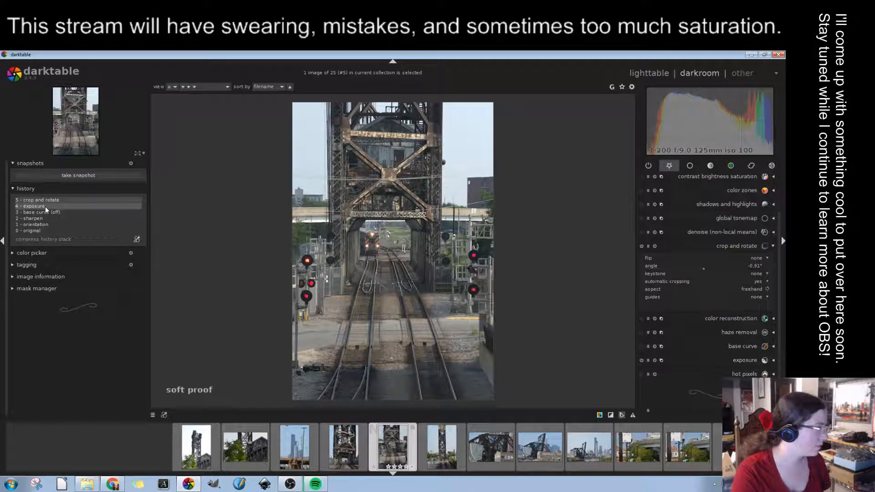
{"action": "left_click", "coordinate": [682, 300]}
{"action": "left_click_drag", "start_coordinate": [488, 279], "coordinate": [482, 279]}
{"action": "double_click", "coordinate": [399, 300]}
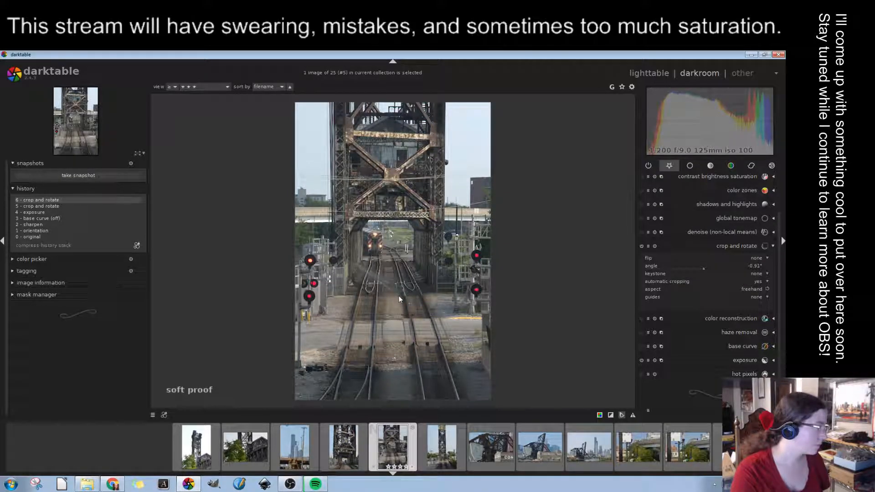
Try global tonemap on the train photo with bias 0.74 and detail 1.000, and revert to the last crop and rotate state
{"action": "left_click", "coordinate": [732, 245]}
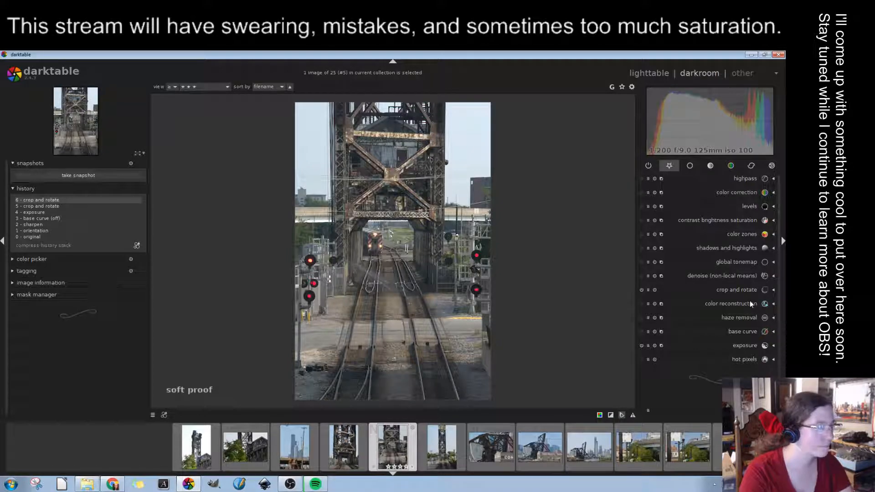
{"action": "left_click", "coordinate": [742, 263]}
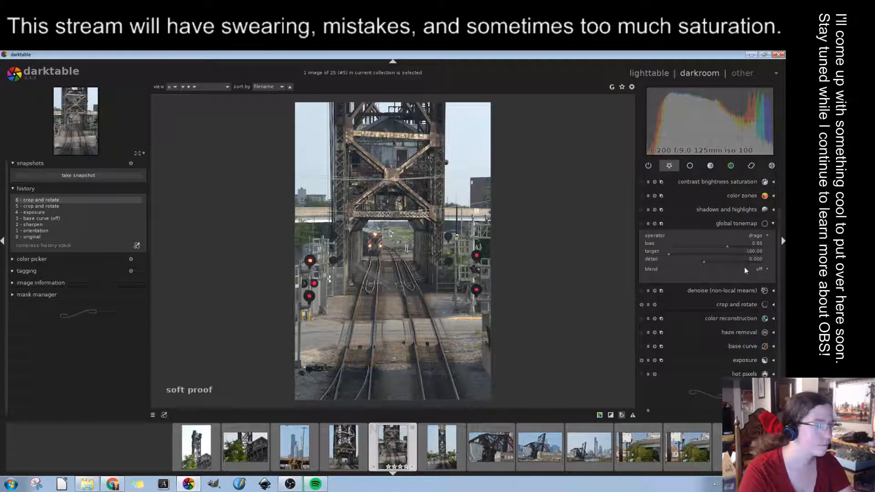
{"action": "scroll", "coordinate": [727, 245], "scroll_direction": "up", "scroll_amount": 2}
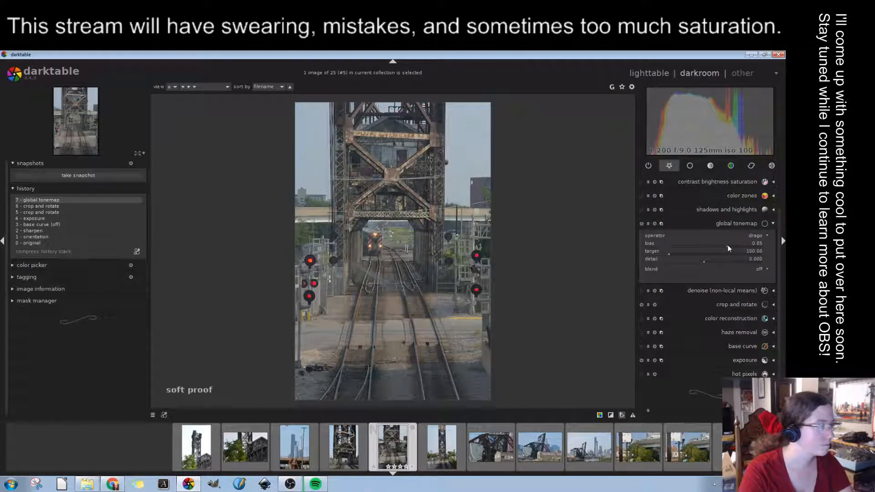
{"action": "left_click_drag", "start_coordinate": [735, 247], "coordinate": [701, 251]}
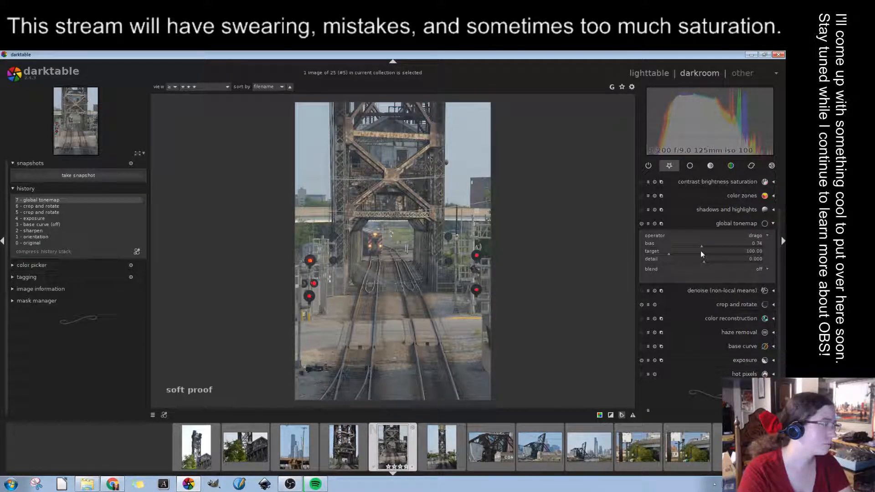
{"action": "left_click_drag", "start_coordinate": [704, 260], "coordinate": [772, 266]}
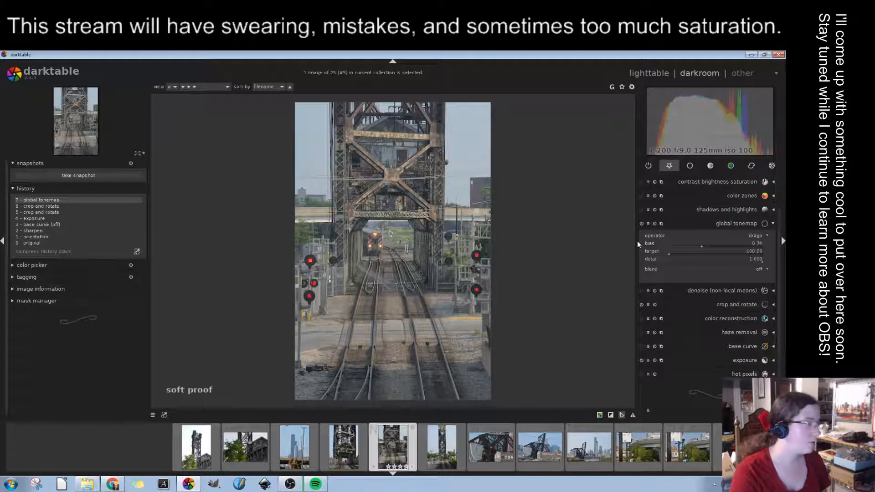
{"action": "left_click", "coordinate": [48, 207]}
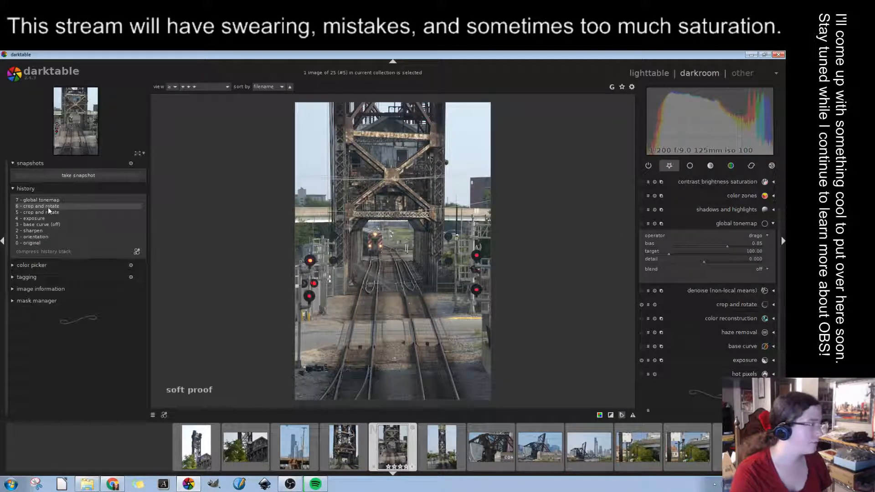
{"action": "left_click", "coordinate": [749, 224]}
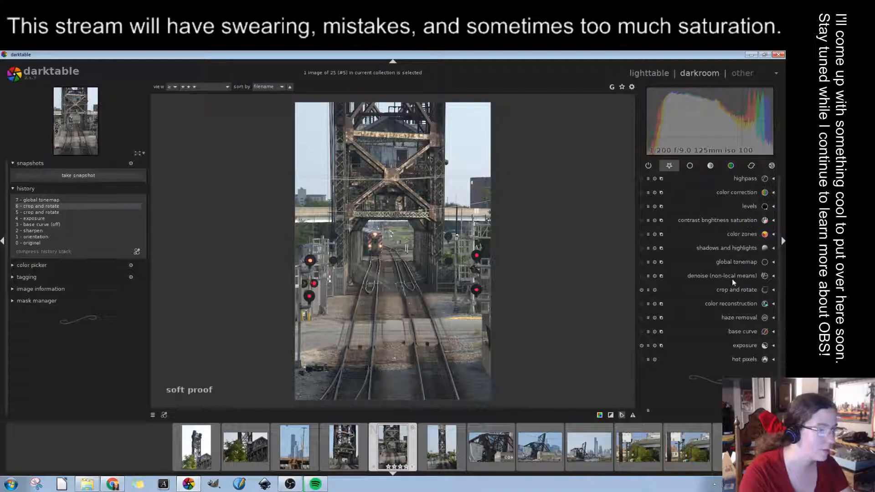
Raise the train photo's contrast slightly with contrast brightness saturation
{"action": "left_click", "coordinate": [709, 221]}
{"action": "left_click_drag", "start_coordinate": [704, 203], "coordinate": [707, 204]}
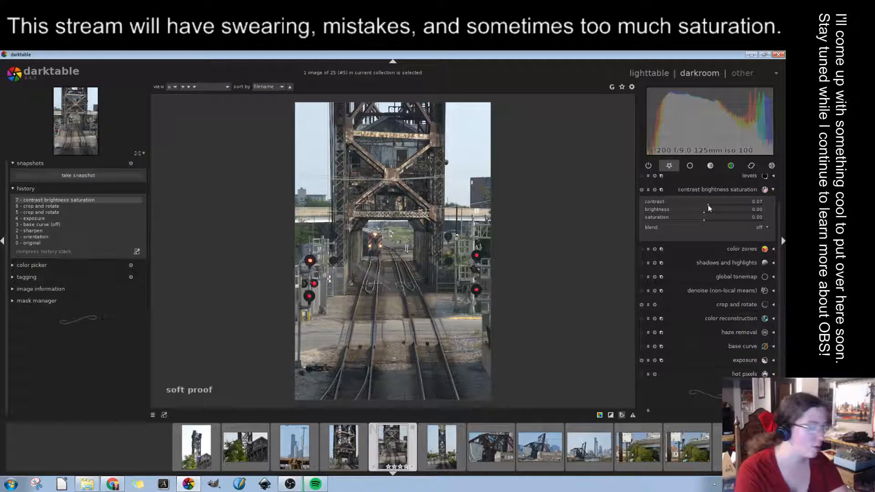
{"action": "mouse_move", "coordinate": [707, 204]}
{"action": "left_mouse_down"}
{"action": "mouse_move", "coordinate": [705, 212]}
{"action": "mouse_move", "coordinate": [712, 204]}
{"action": "left_mouse_up"}
{"action": "left_click", "coordinate": [721, 189]}
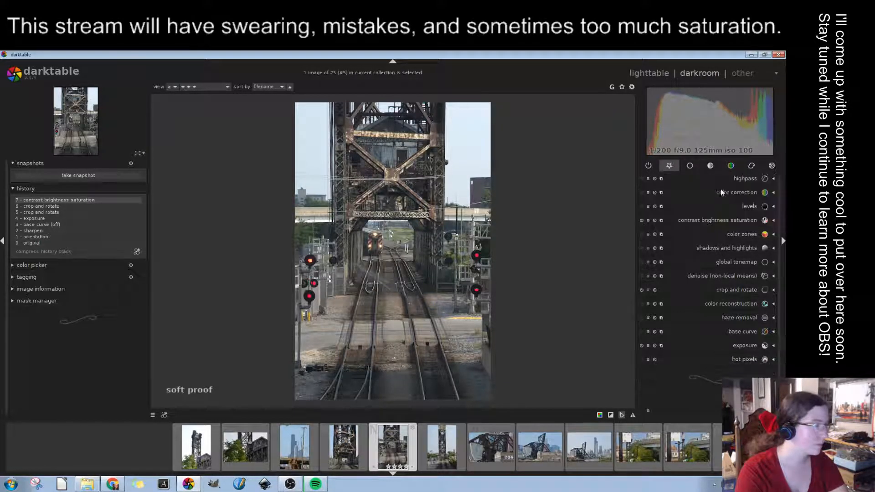
Adjust the train photo's levels by pulling the white and black points slightly inward and shifting the midpoint slightly toward the highlights
{"action": "left_click", "coordinate": [745, 207]}
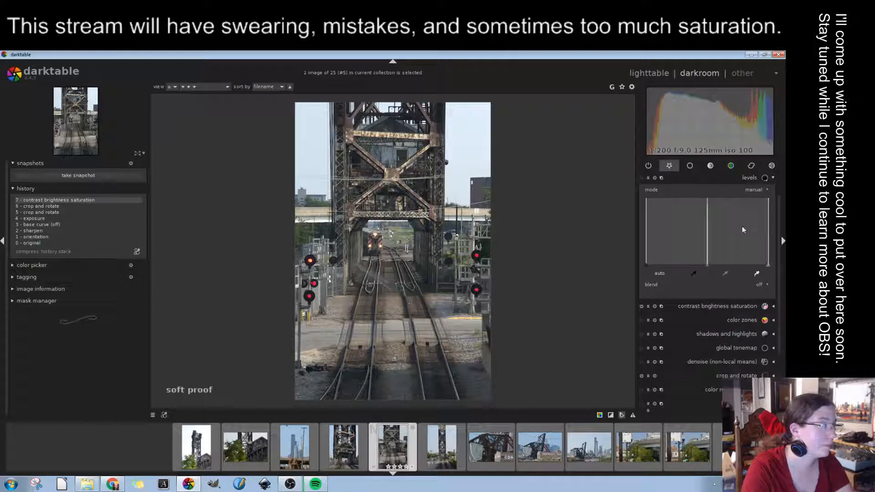
{"action": "left_click", "coordinate": [766, 246]}
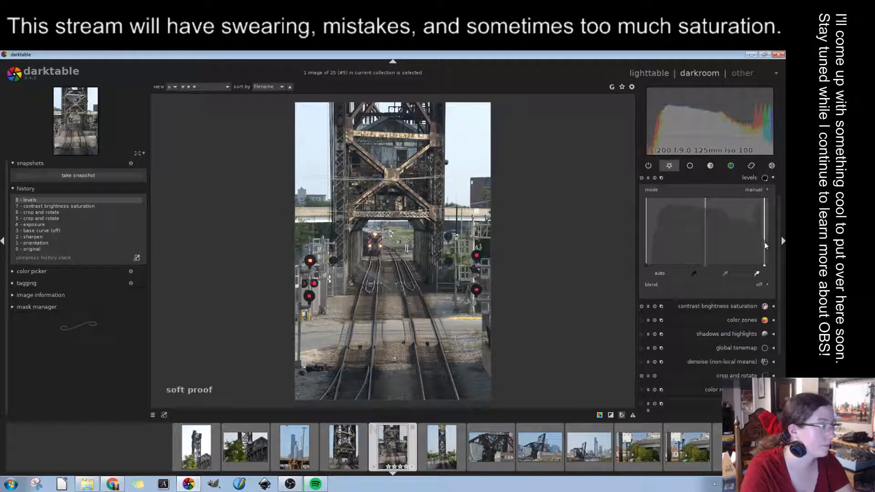
{"action": "left_click_drag", "start_coordinate": [646, 255], "coordinate": [648, 258]}
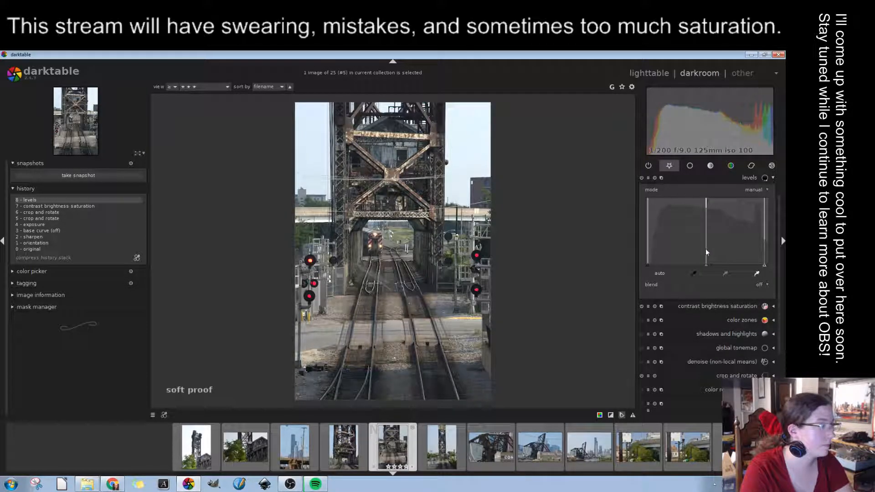
{"action": "left_click_drag", "start_coordinate": [708, 250], "coordinate": [709, 250]}
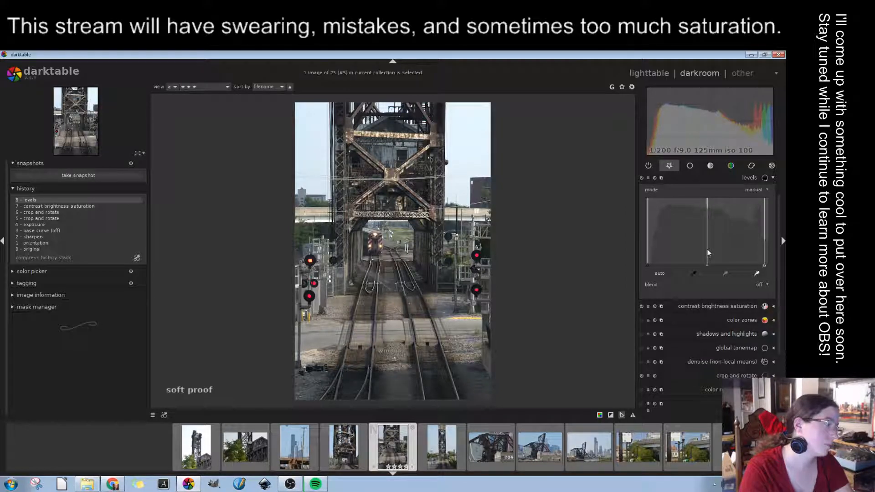
{"action": "left_click", "coordinate": [751, 179]}
Boost the saturation of the blue tones and slightly lower their lightness in color zones
{"action": "left_click", "coordinate": [746, 234]}
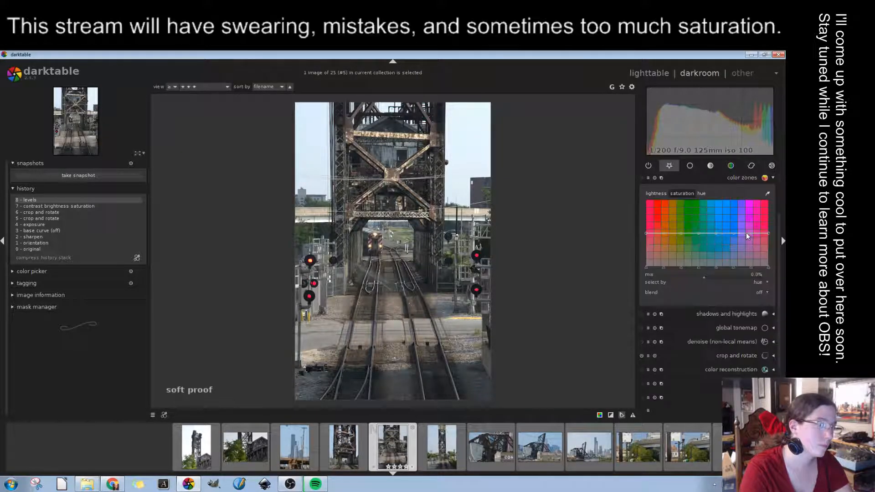
{"action": "left_click_drag", "start_coordinate": [728, 229], "coordinate": [730, 221]}
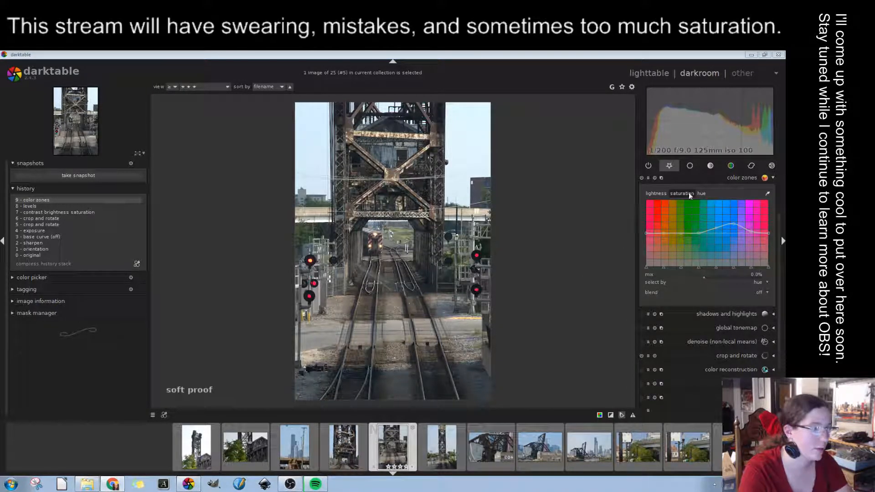
{"action": "left_click", "coordinate": [647, 166]}
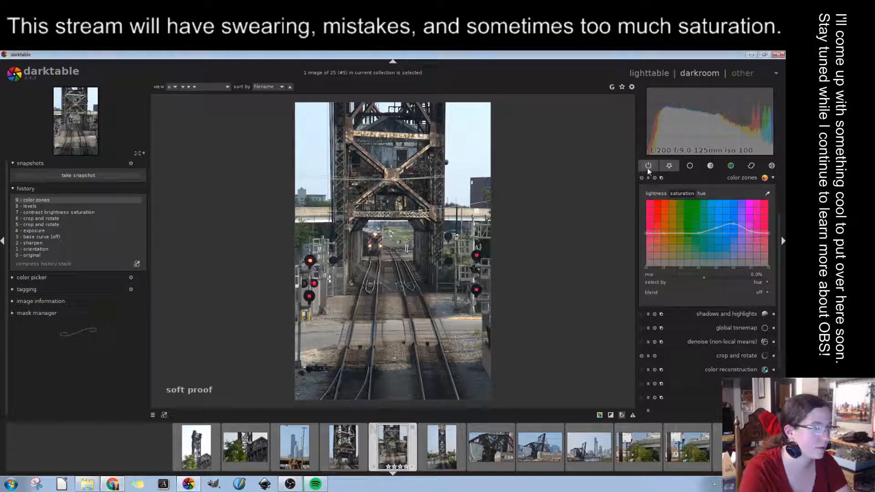
{"action": "left_click", "coordinate": [672, 170]}
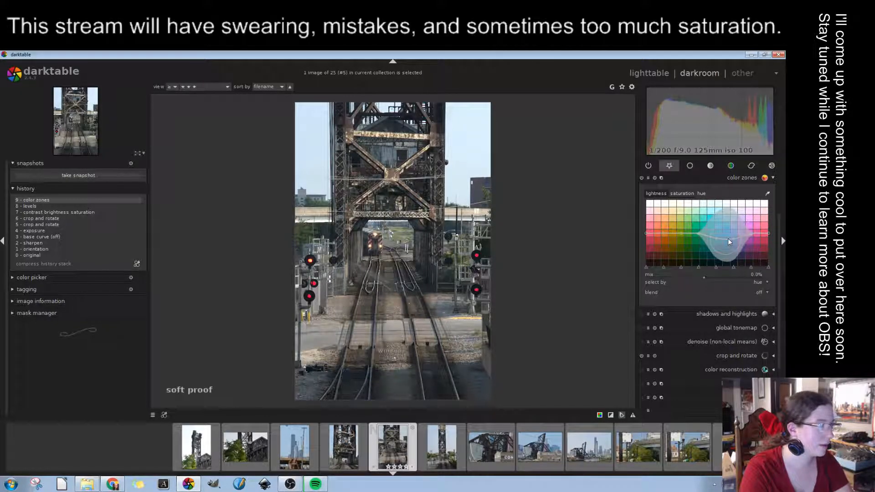
{"action": "left_click_drag", "start_coordinate": [728, 239], "coordinate": [729, 237]}
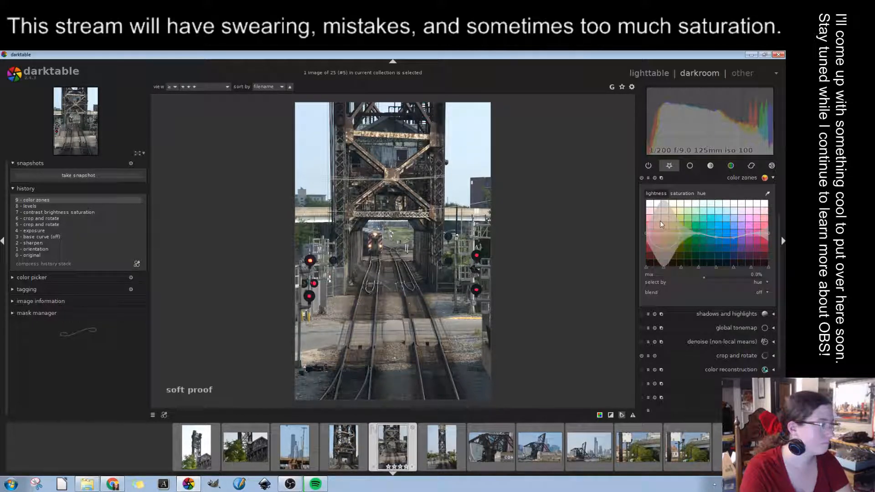
{"action": "left_click", "coordinate": [746, 178]}
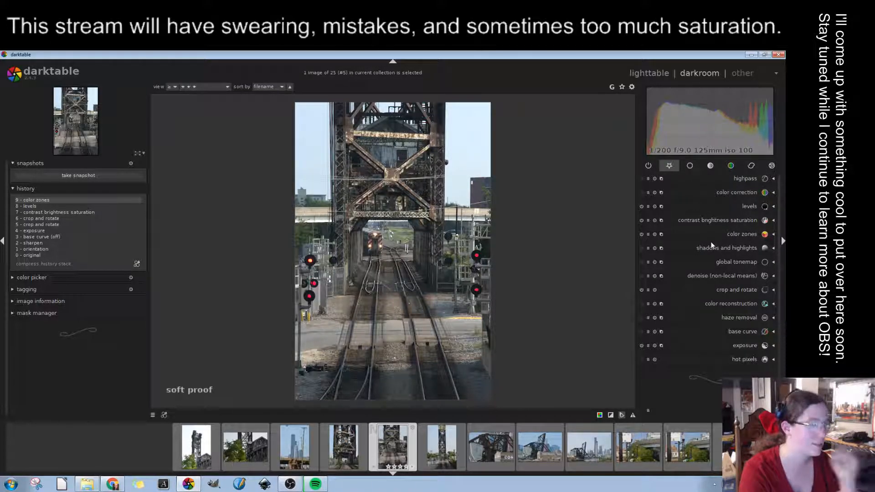
{"action": "left_click", "coordinate": [748, 273]}
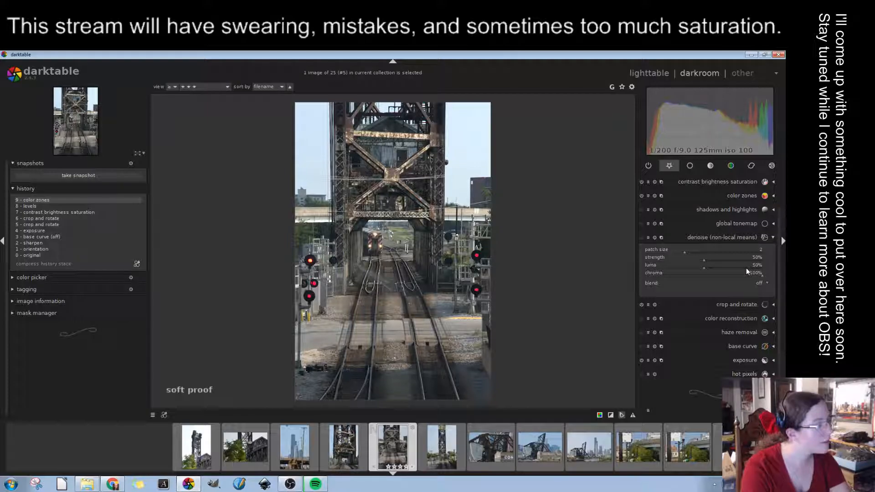
{"action": "left_click", "coordinate": [744, 238]}
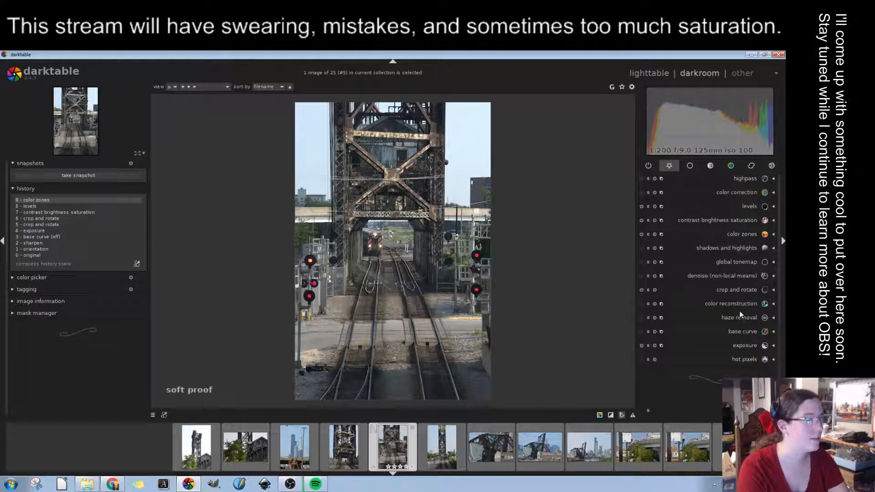
Darken the yellow-green tones slightly on the color zones lightness curve
{"action": "left_click", "coordinate": [750, 241]}
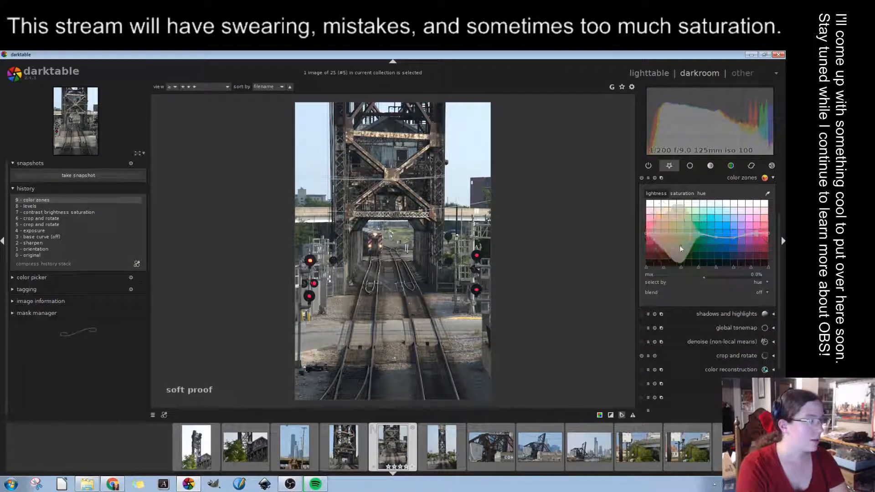
{"action": "left_click", "coordinate": [685, 193]}
{"action": "left_click", "coordinate": [656, 194]}
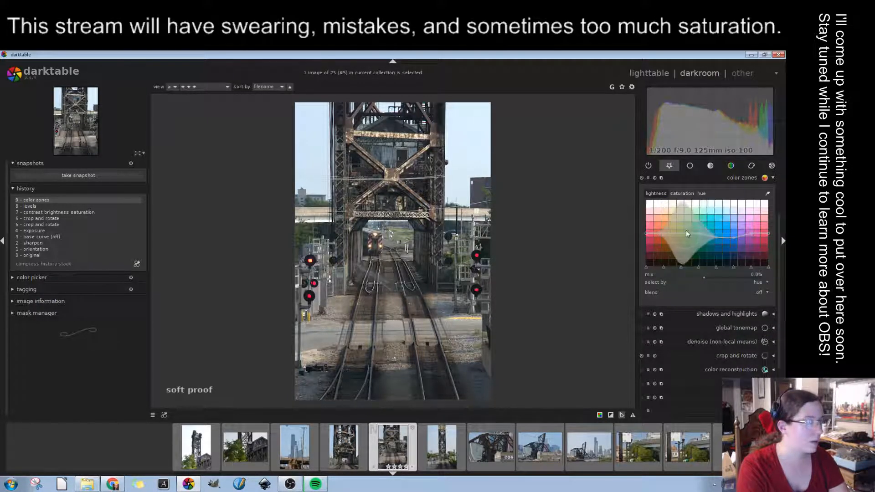
{"action": "left_click_drag", "start_coordinate": [686, 233], "coordinate": [689, 237]}
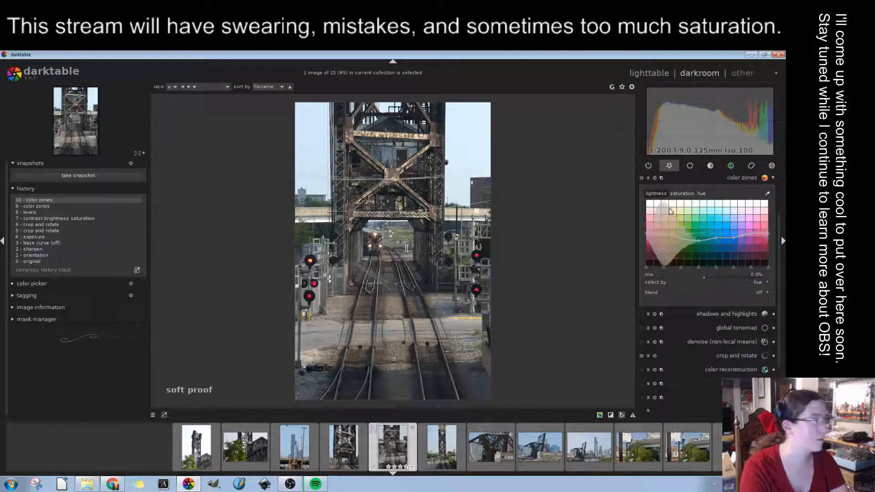
Raise the green saturation slightly and lower the lightness of the red tones in color zones
{"action": "left_click", "coordinate": [688, 193]}
{"action": "left_click", "coordinate": [701, 193]}
{"action": "left_click", "coordinate": [687, 194]}
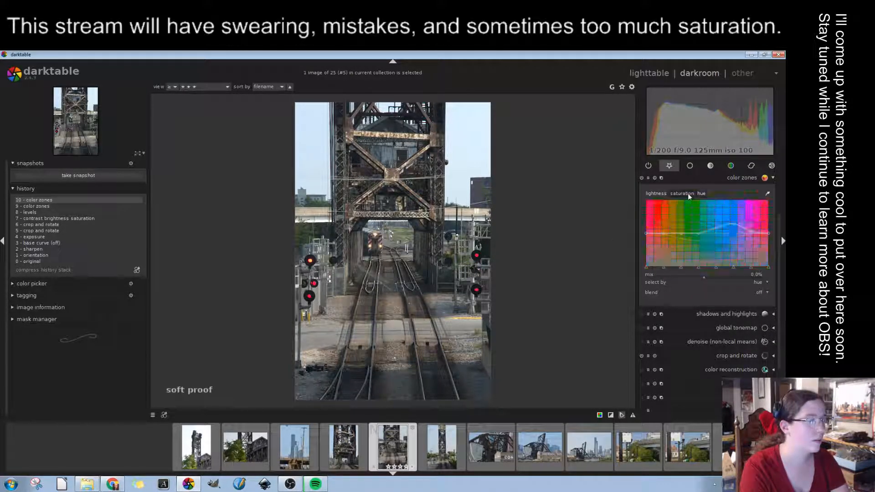
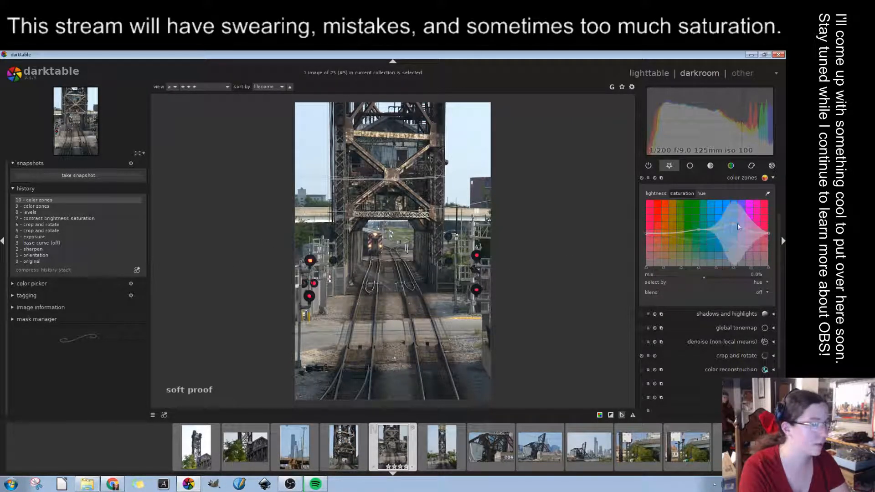
{"action": "left_click", "coordinate": [656, 194]}
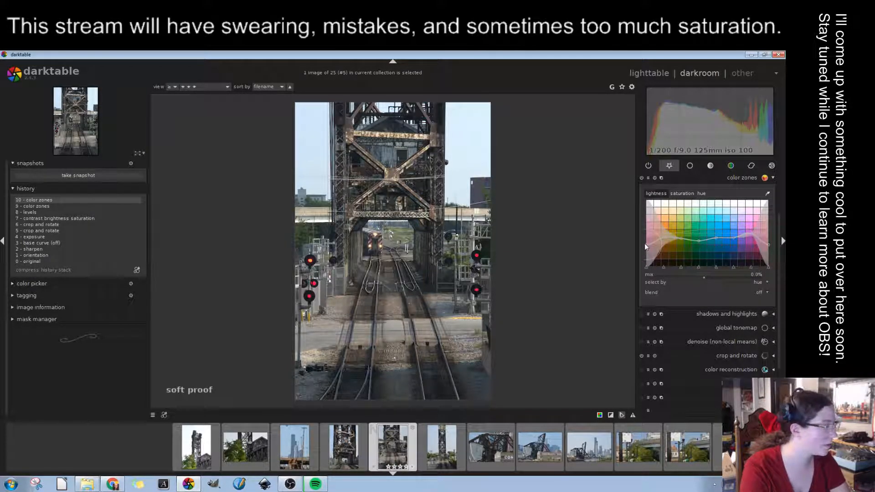
{"action": "left_click_drag", "start_coordinate": [644, 242], "coordinate": [644, 240]}
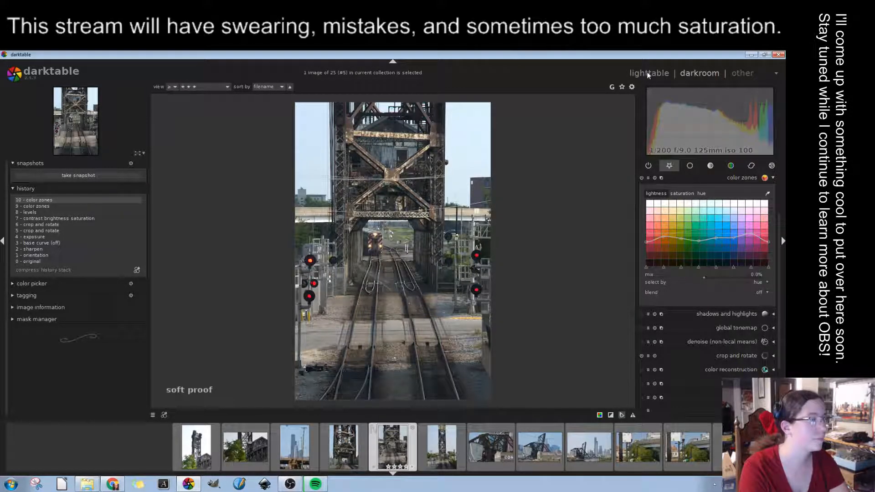
Return to the lighttable and give the train photo a five-star rating
{"action": "key", "text": "l"}
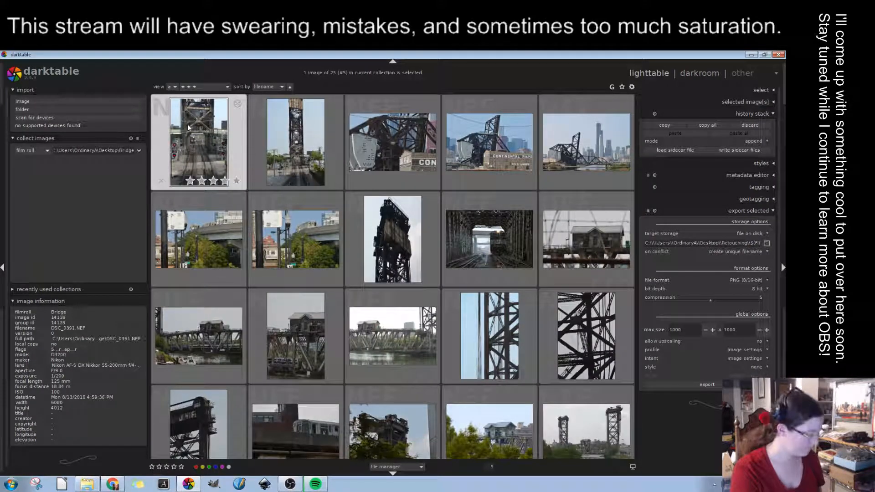
{"action": "key", "text": "5"}
View only the five-star photos, restore the three-star-and-above filter, and browse the bridge thumbnails
{"action": "left_click", "coordinate": [192, 88]}
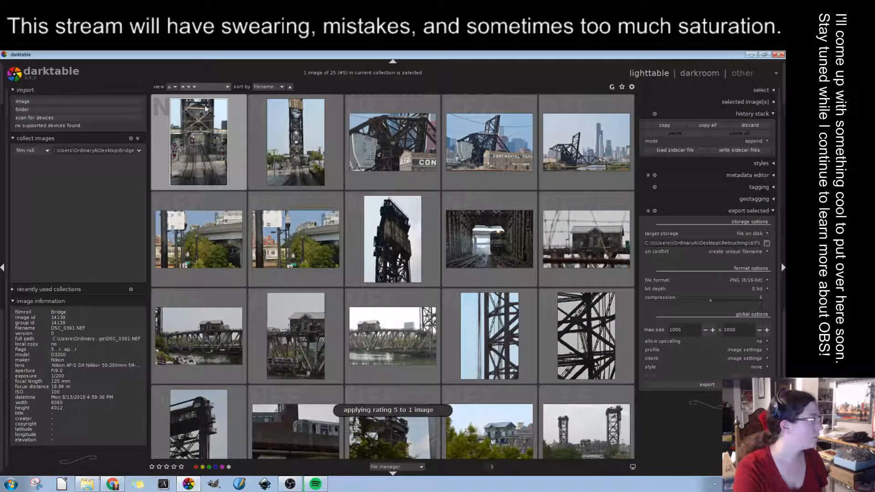
{"action": "left_click", "coordinate": [203, 105]}
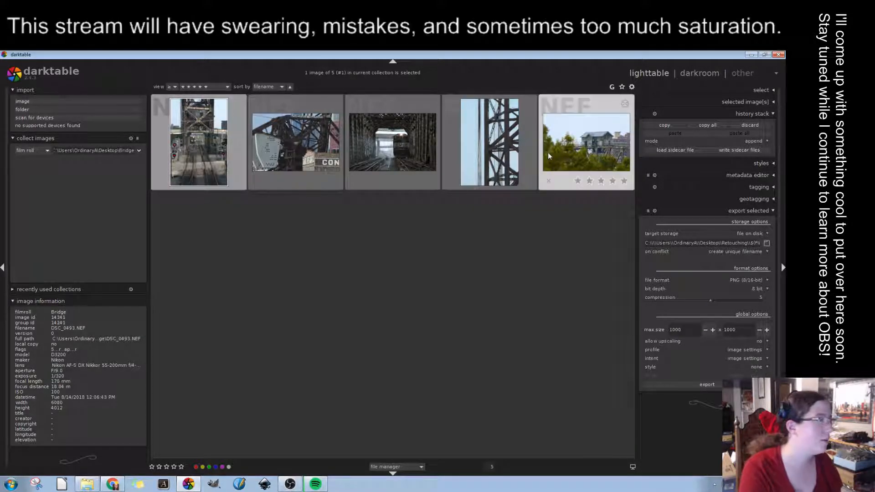
{"action": "left_click", "coordinate": [194, 86]}
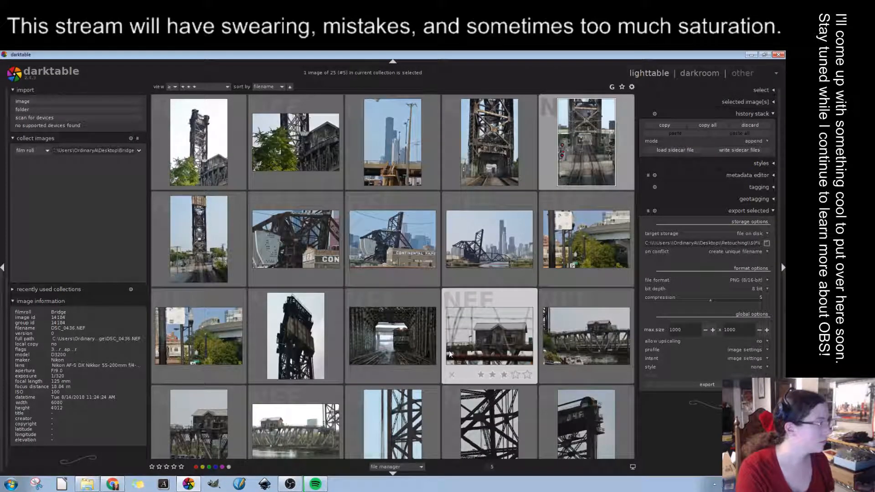
{"action": "scroll", "coordinate": [319, 355], "scroll_direction": "down", "scroll_amount": 2}
{"action": "scroll", "coordinate": [290, 369], "scroll_direction": "down", "scroll_amount": 1}
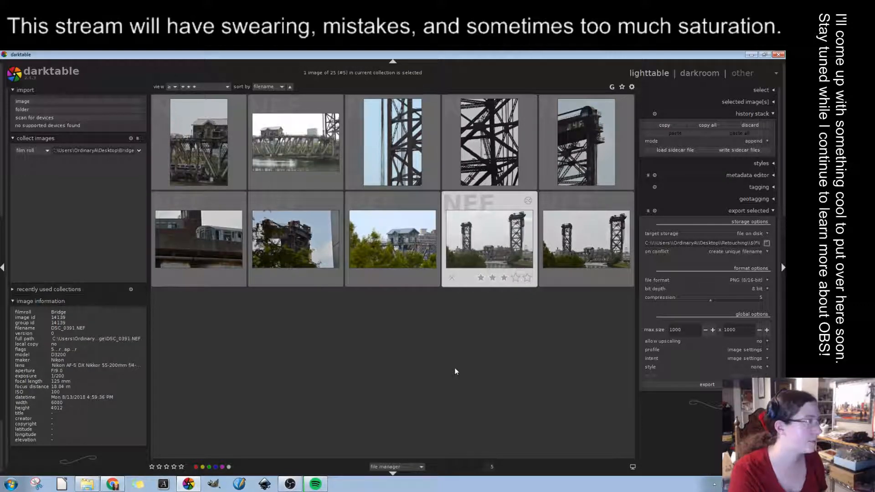
{"action": "scroll", "coordinate": [455, 371], "scroll_direction": "up", "scroll_amount": 3}
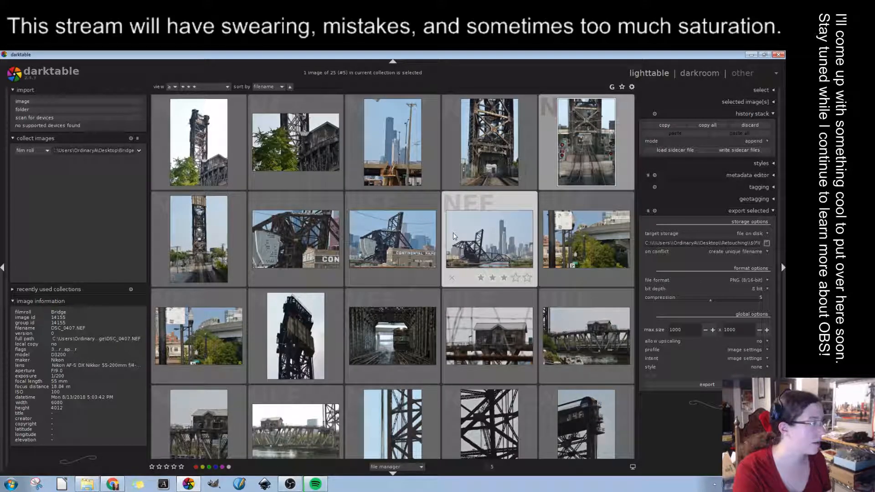
{"action": "scroll", "coordinate": [454, 236], "scroll_direction": "down", "scroll_amount": 2}
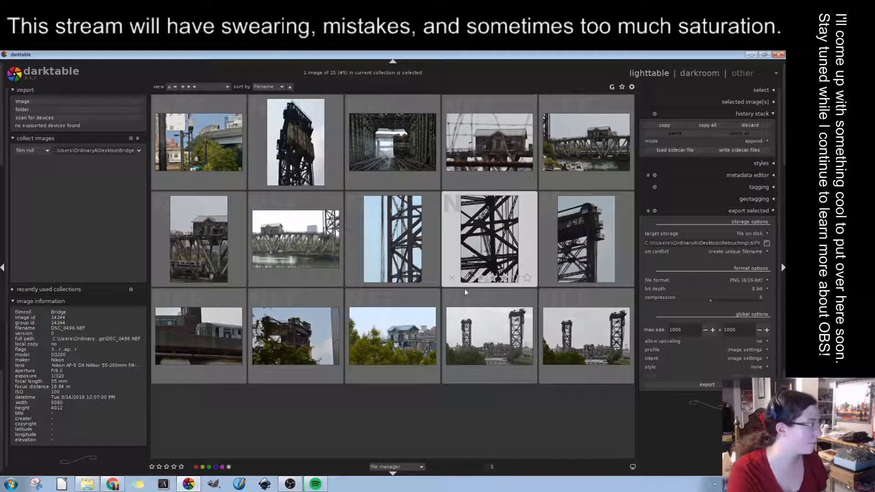
Open the photo of the train passing the brick building in the darkroom and raise its exposure to about 1.36 EV
{"action": "double_click", "coordinate": [199, 336]}
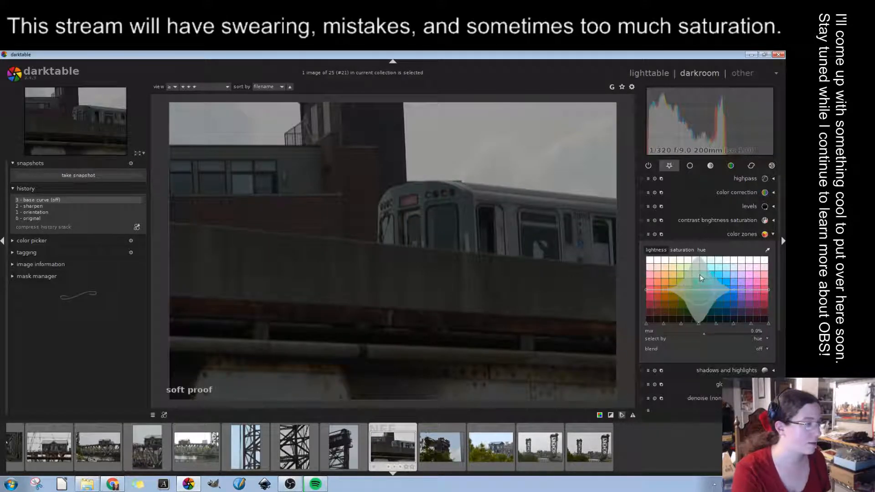
{"action": "left_click", "coordinate": [741, 233]}
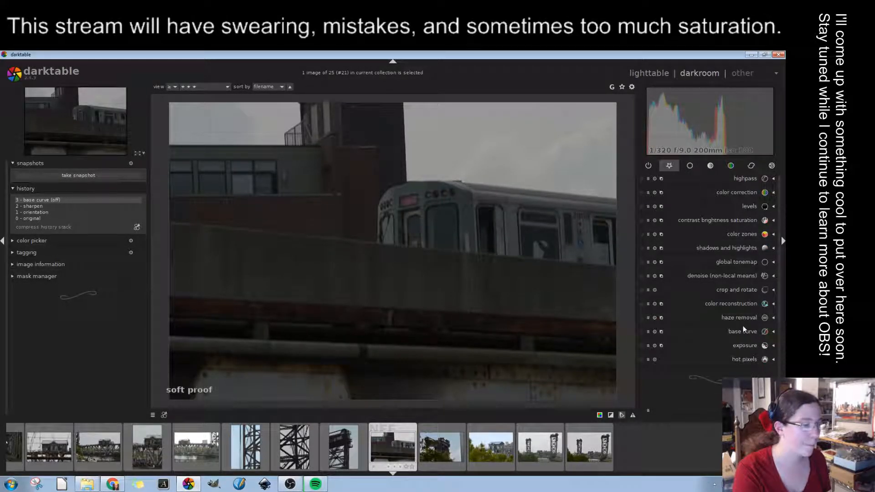
{"action": "left_click", "coordinate": [743, 345]}
{"action": "left_click", "coordinate": [720, 335]}
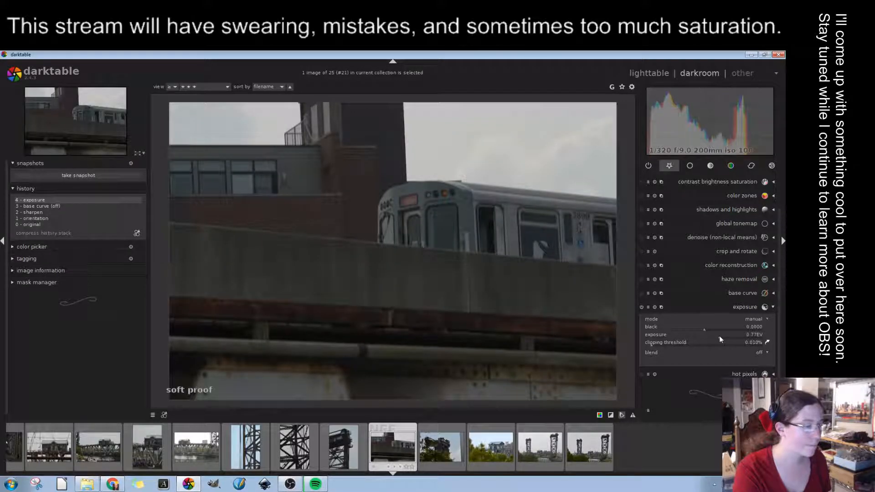
{"action": "left_click", "coordinate": [724, 336]}
{"action": "left_click", "coordinate": [728, 336]}
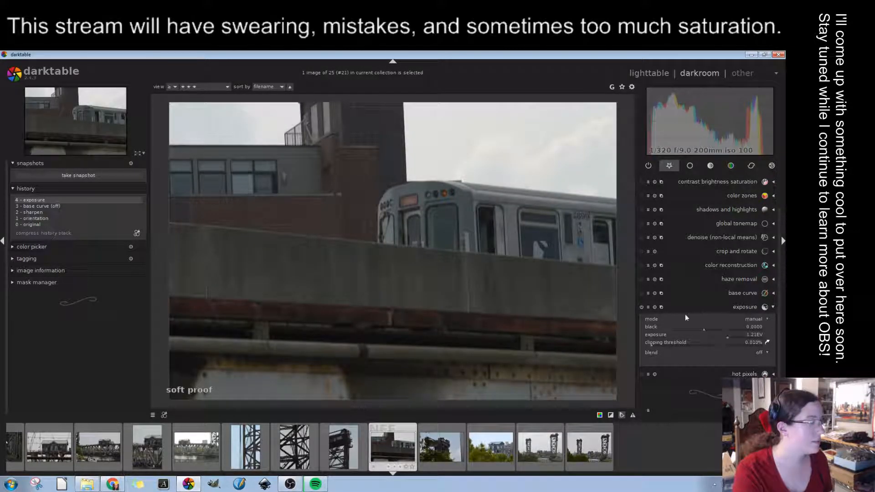
{"action": "left_click", "coordinate": [731, 338]}
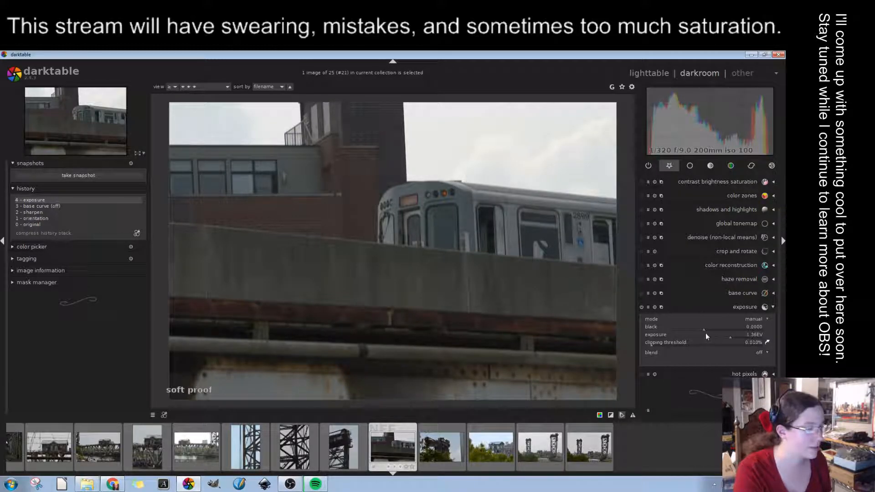
{"action": "left_click", "coordinate": [742, 306]}
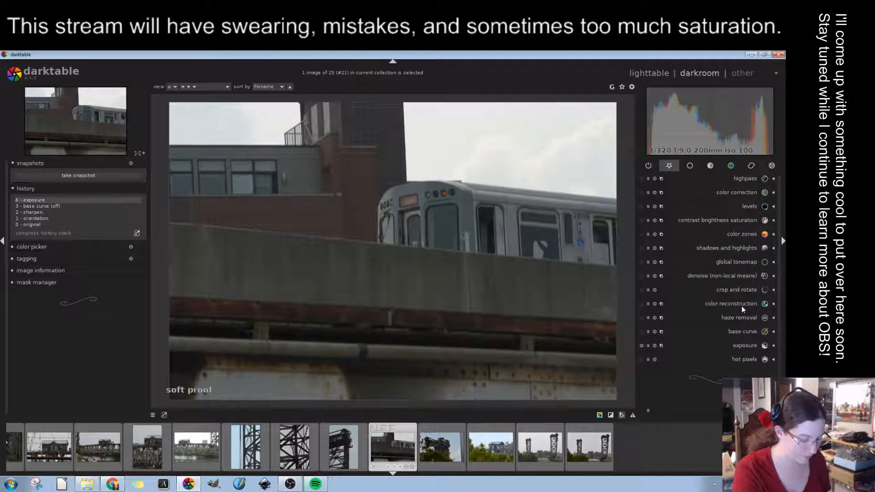
Raise the train photo's contrast to 0.11 in the contrast brightness saturation module
{"action": "left_click", "coordinate": [736, 247]}
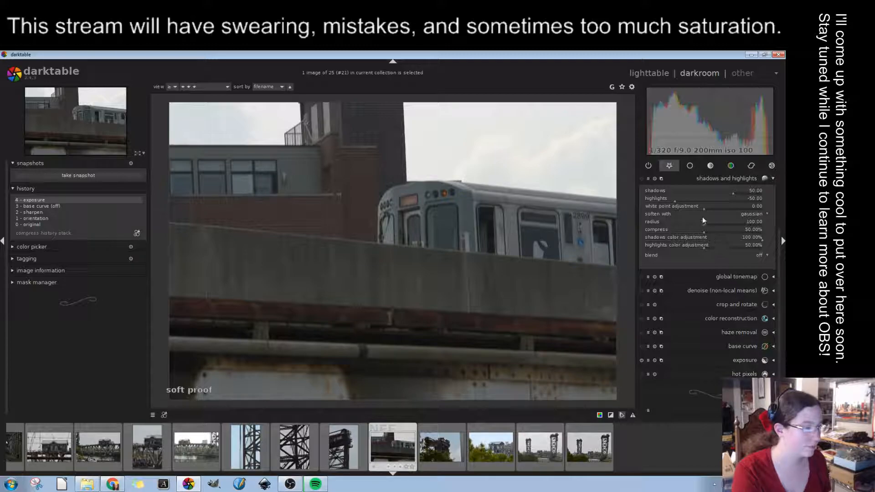
{"action": "left_click", "coordinate": [738, 179]}
{"action": "left_click", "coordinate": [732, 226]}
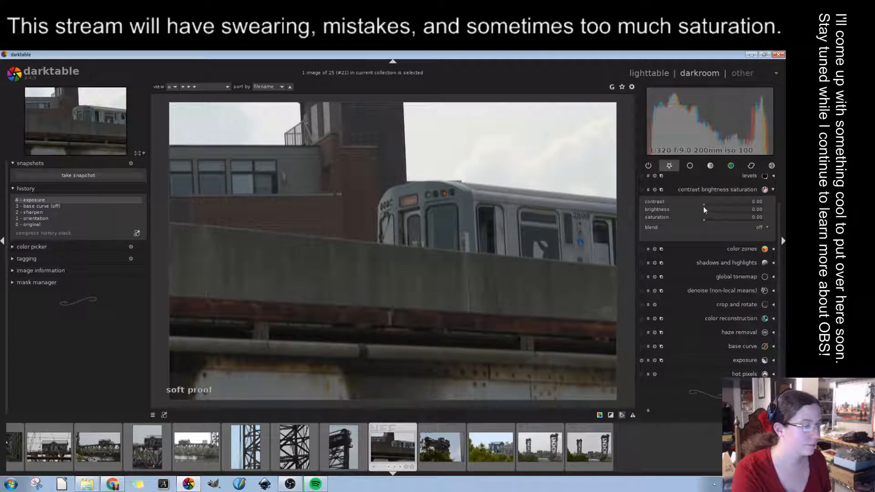
{"action": "left_click_drag", "start_coordinate": [706, 204], "coordinate": [710, 206]}
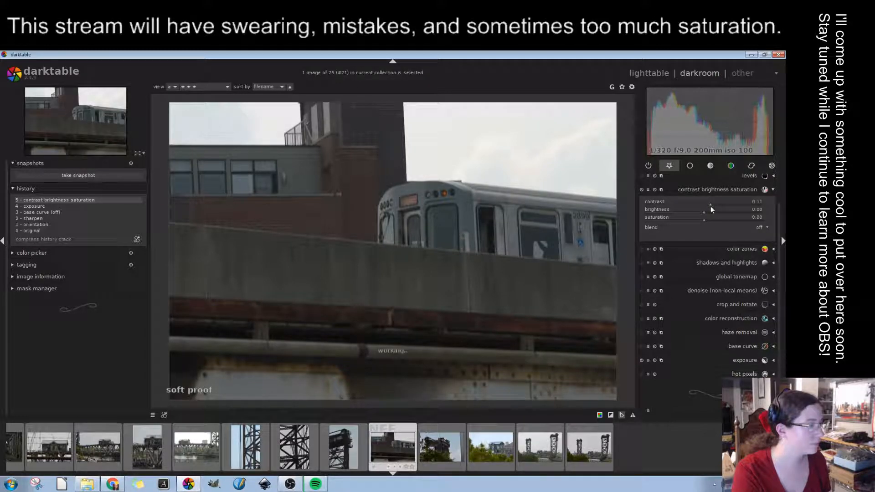
{"action": "left_click", "coordinate": [723, 190]}
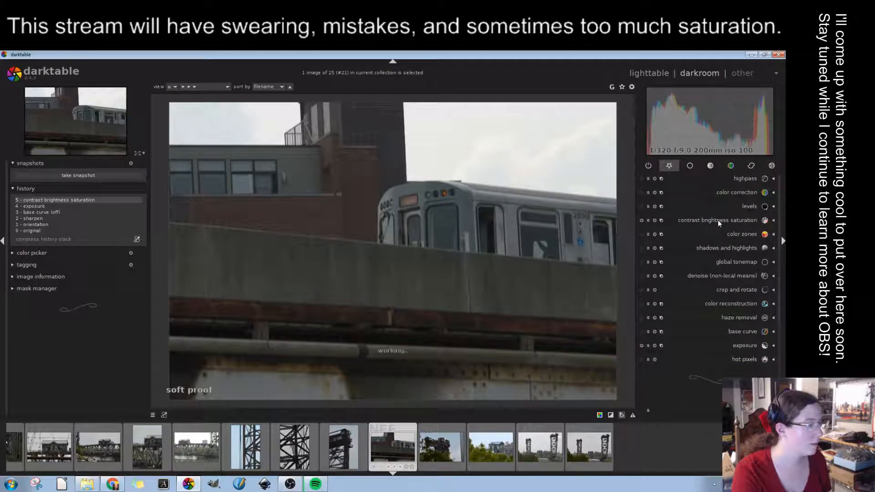
Apply global tonemap with the drago operator, try several bias levels, and set the bias to 1.00
{"action": "left_click", "coordinate": [748, 261]}
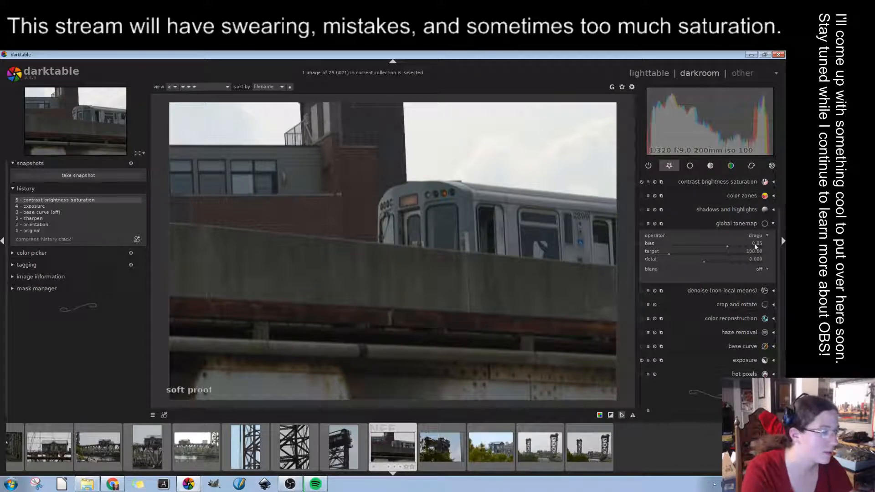
{"action": "left_click", "coordinate": [763, 247]}
{"action": "left_click_drag", "start_coordinate": [763, 246], "coordinate": [760, 246]}
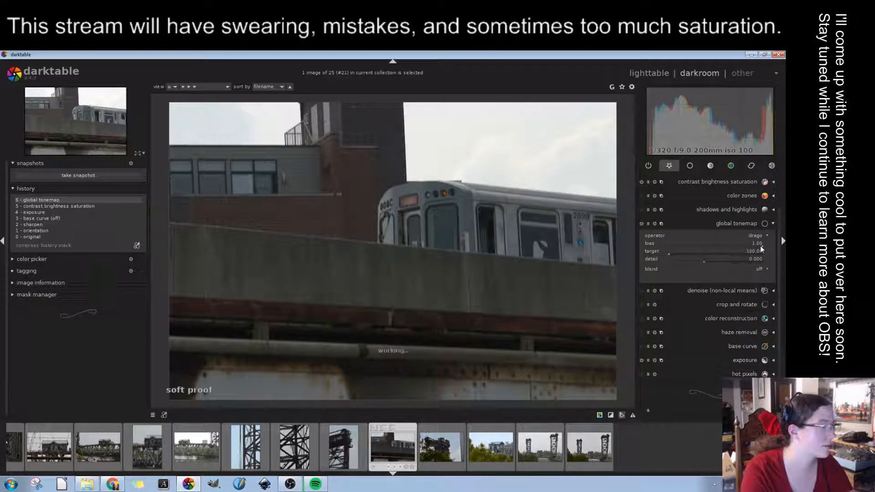
{"action": "left_click", "coordinate": [755, 246]}
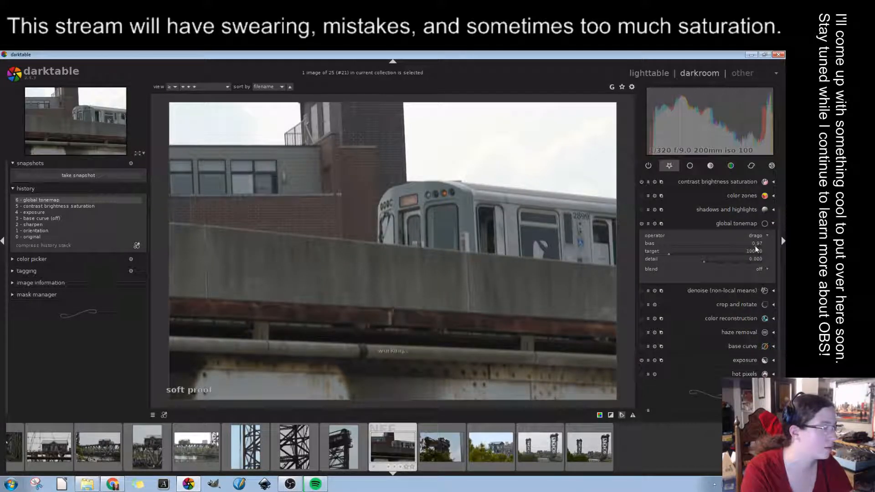
{"action": "left_click", "coordinate": [732, 245]}
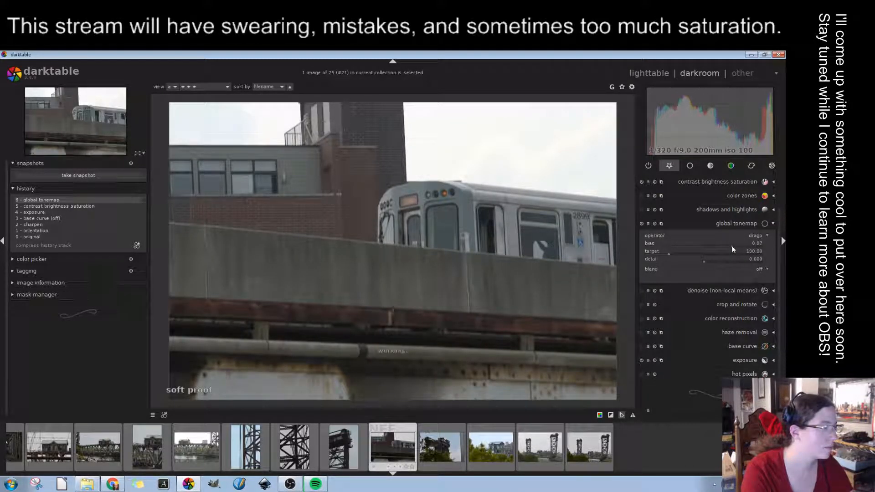
{"action": "left_click", "coordinate": [682, 244]}
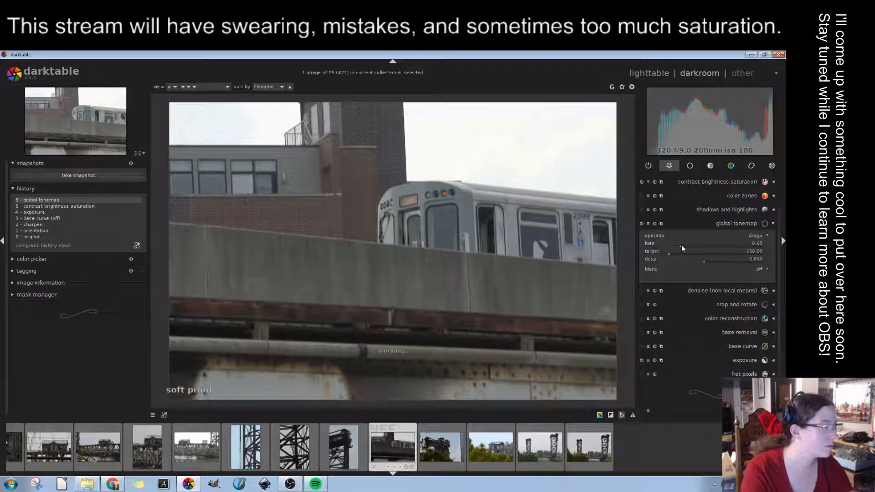
{"action": "left_click", "coordinate": [763, 246]}
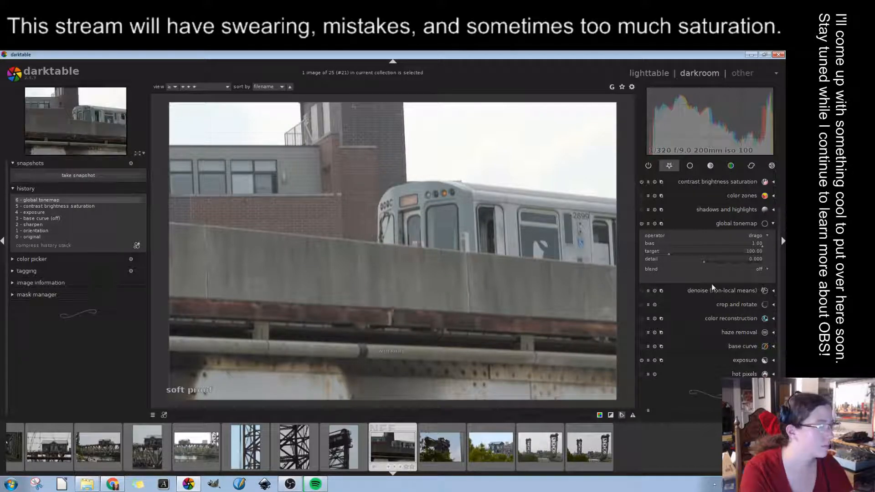
Increase the global tonemap detail to 1.000
{"action": "left_click_drag", "start_coordinate": [705, 261], "coordinate": [732, 267]}
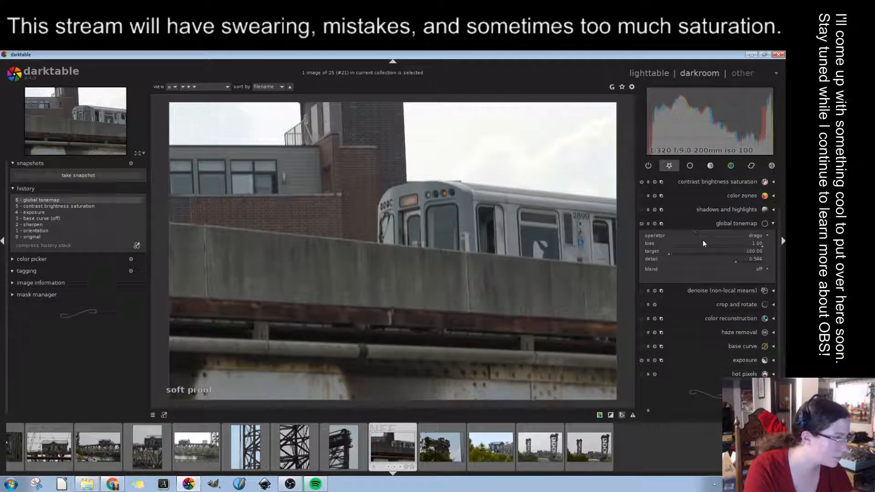
{"action": "left_click_drag", "start_coordinate": [737, 261], "coordinate": [762, 259]}
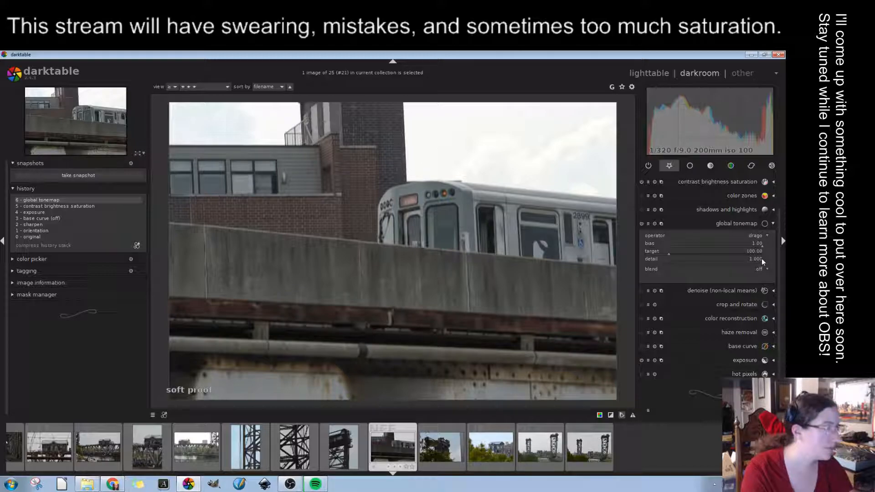
{"action": "left_click", "coordinate": [736, 223]}
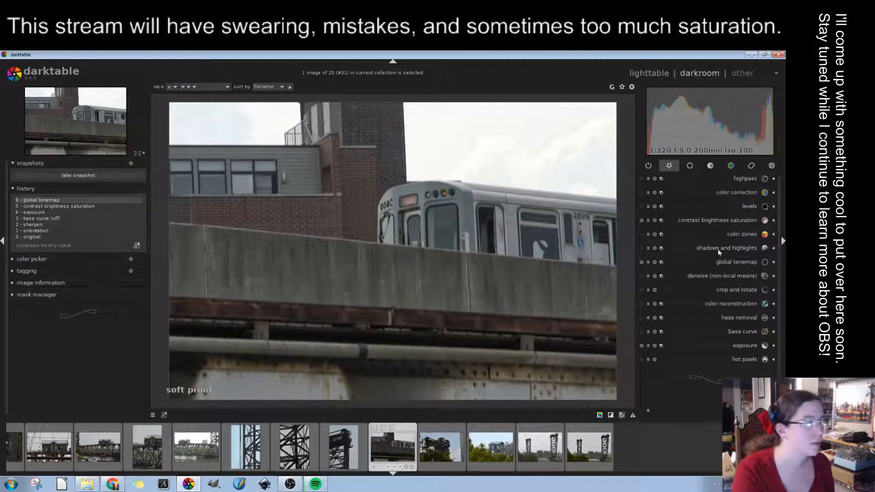
Shift the highlights toward blue in color correction and fine-tune the shadow point near the grid's centre
{"action": "left_click", "coordinate": [744, 192]}
{"action": "left_click_drag", "start_coordinate": [709, 247], "coordinate": [701, 264]}
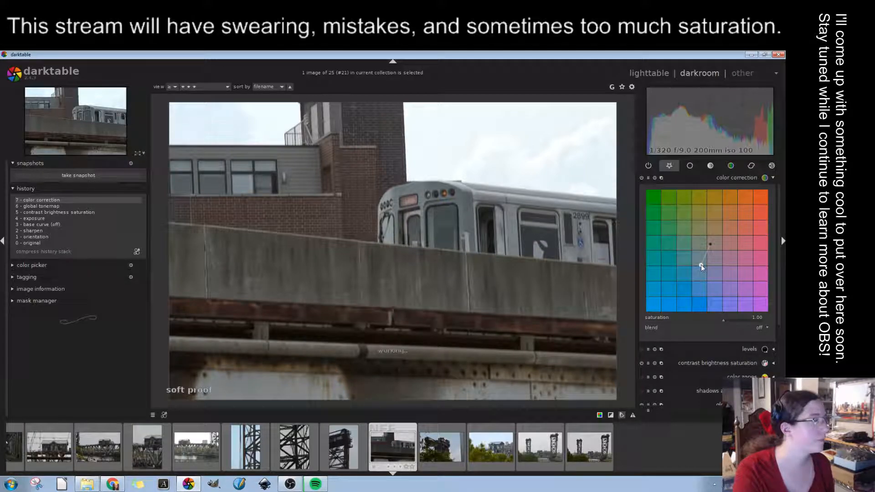
{"action": "left_click_drag", "start_coordinate": [712, 245], "coordinate": [713, 243]}
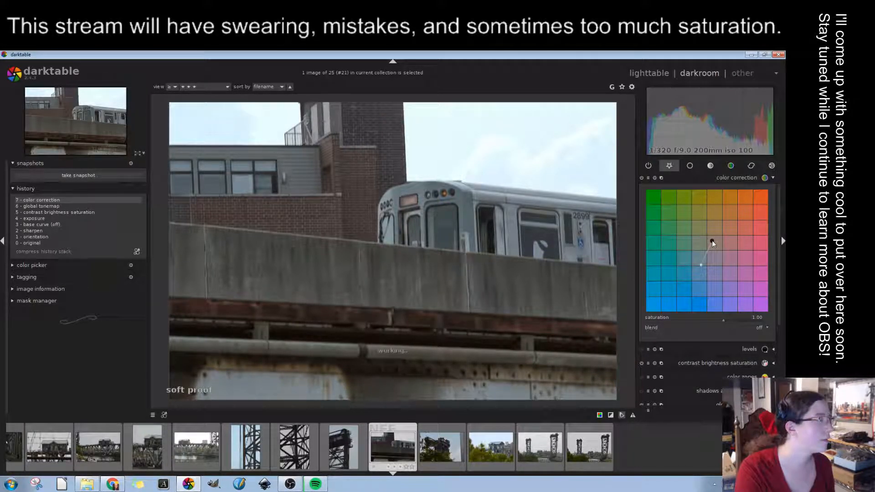
{"action": "left_click_drag", "start_coordinate": [712, 240], "coordinate": [710, 243]}
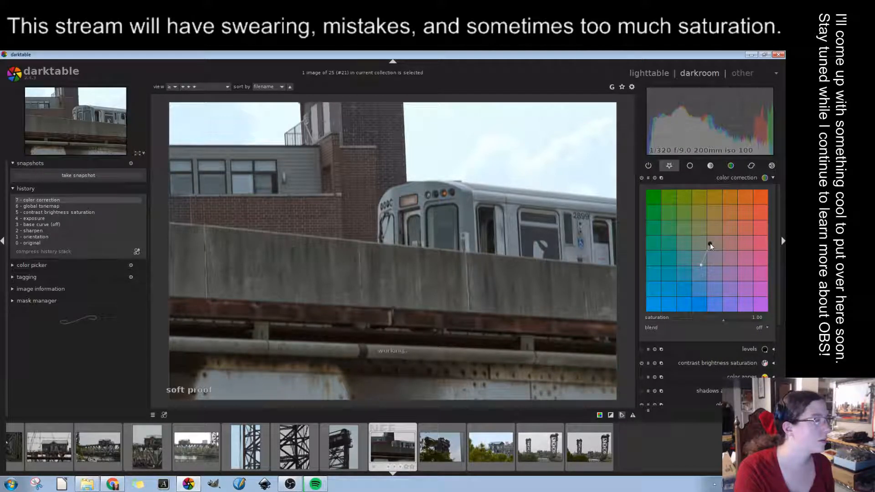
{"action": "left_click", "coordinate": [748, 179]}
Try darkening the blue tones on the color zones lightness curve
{"action": "left_click", "coordinate": [731, 234]}
{"action": "left_click_drag", "start_coordinate": [731, 234], "coordinate": [733, 239]}
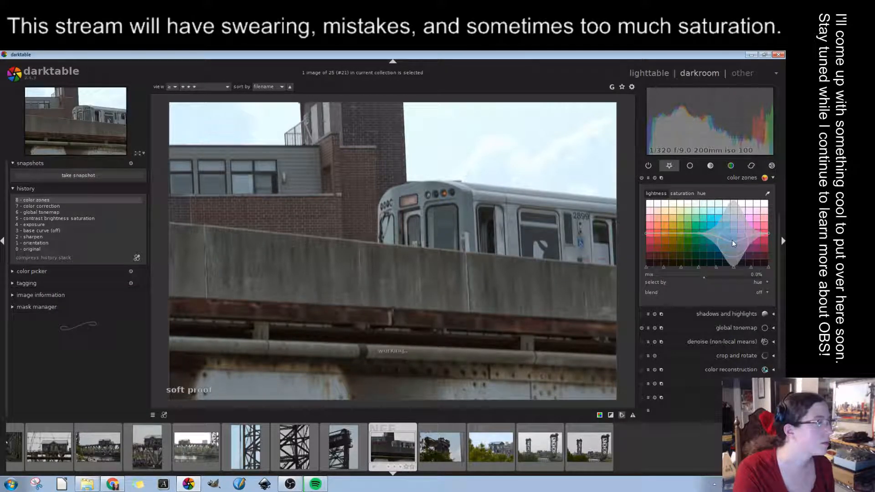
{"action": "left_click_drag", "start_coordinate": [732, 240], "coordinate": [723, 241]}
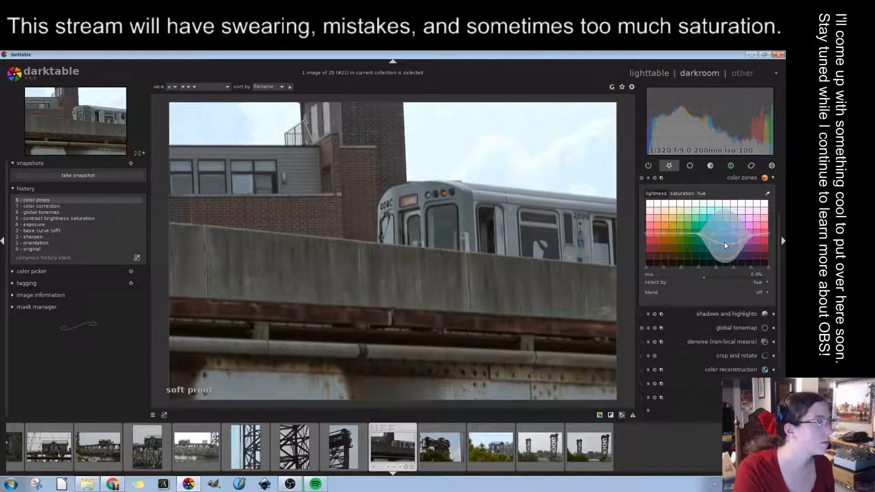
Try raising the blue saturation slightly in color zones, and revert the edit history to the color correction entry
{"action": "left_click", "coordinate": [682, 193]}
{"action": "left_click_drag", "start_coordinate": [724, 231], "coordinate": [723, 223]}
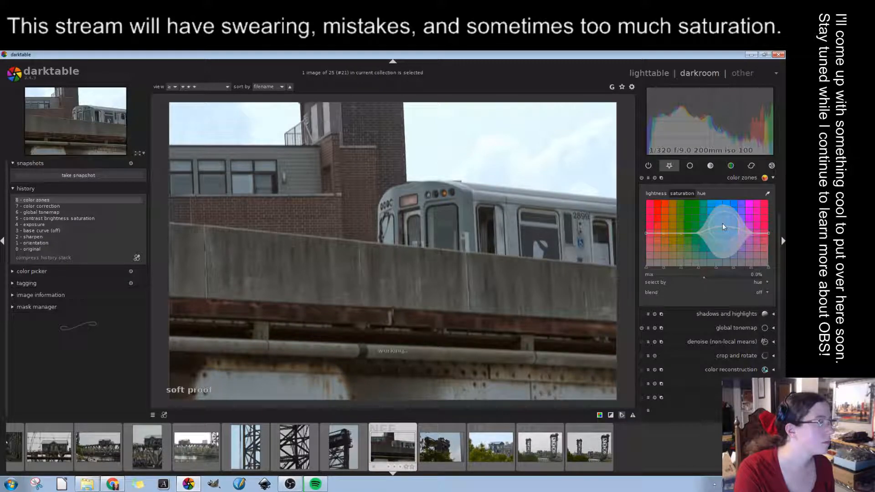
{"action": "left_click_drag", "start_coordinate": [723, 223], "coordinate": [721, 219]}
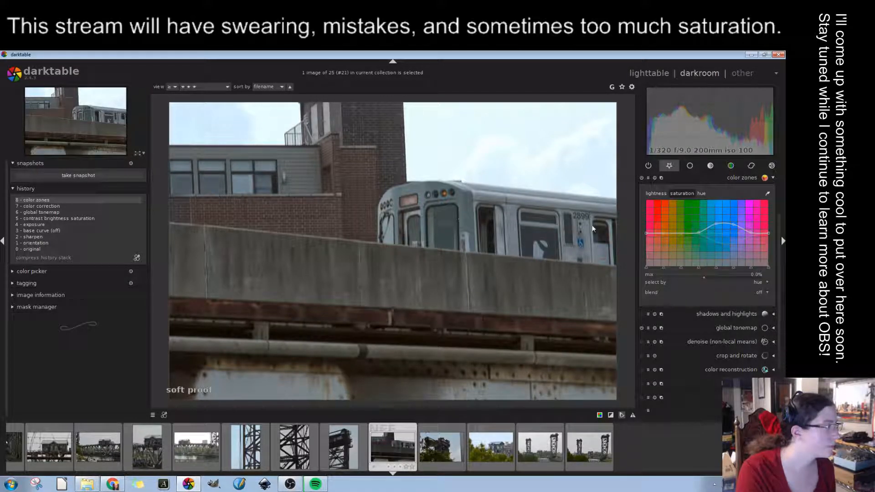
{"action": "left_click_drag", "start_coordinate": [724, 222], "coordinate": [724, 227]}
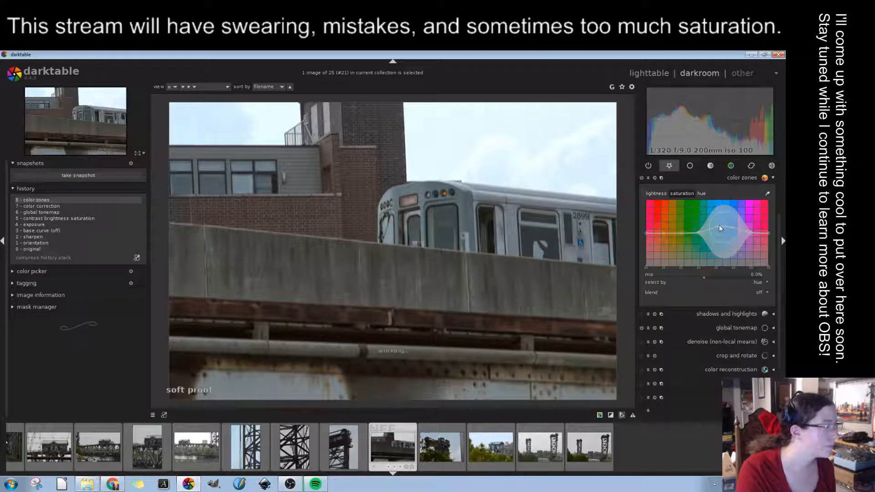
{"action": "left_click", "coordinate": [657, 194]}
{"action": "left_click", "coordinate": [59, 206]}
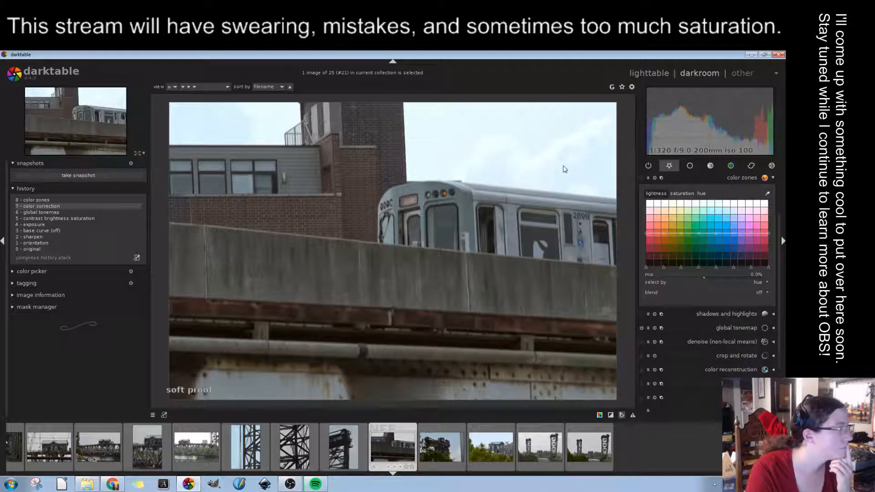
{"action": "left_click", "coordinate": [714, 177]}
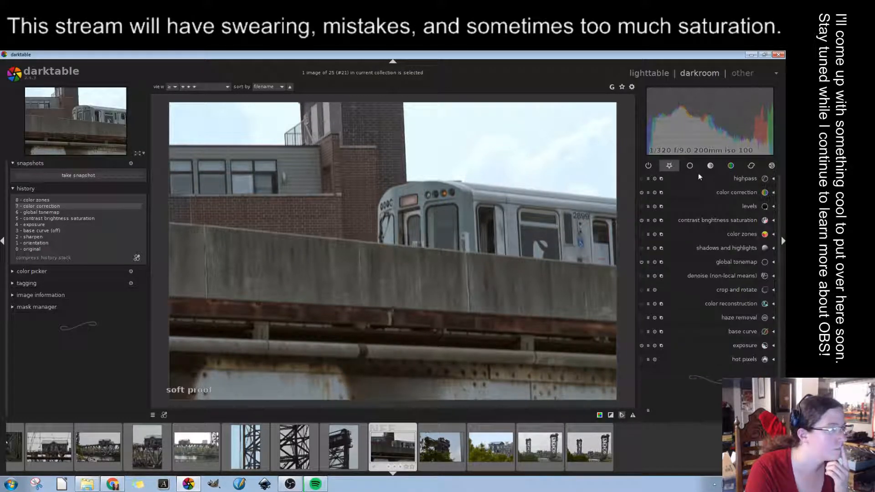
Deepen the darks and midtones in levels by moving the black point and the midpoint slightly toward the bright end
{"action": "left_click", "coordinate": [748, 206]}
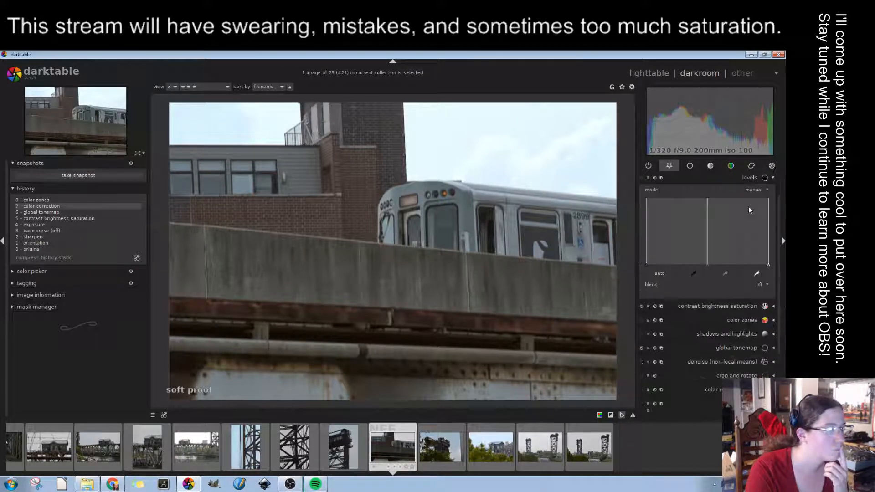
{"action": "left_click", "coordinate": [768, 246]}
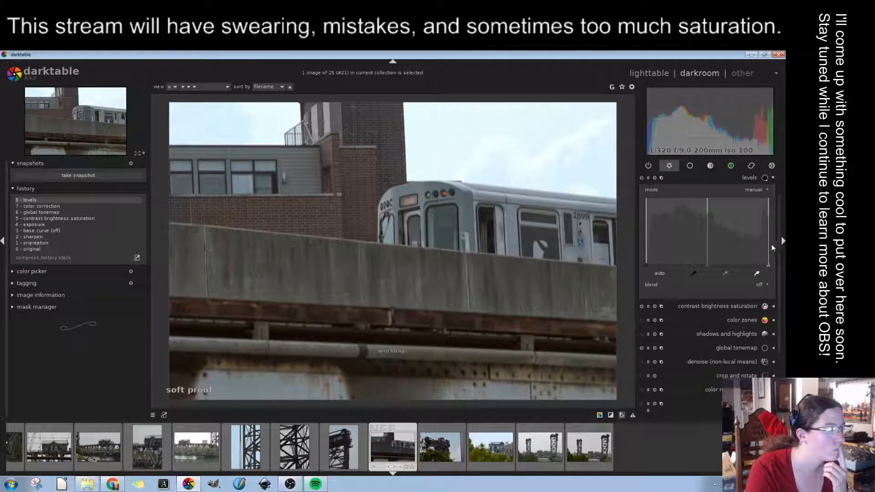
{"action": "left_click_drag", "start_coordinate": [650, 252], "coordinate": [652, 254]}
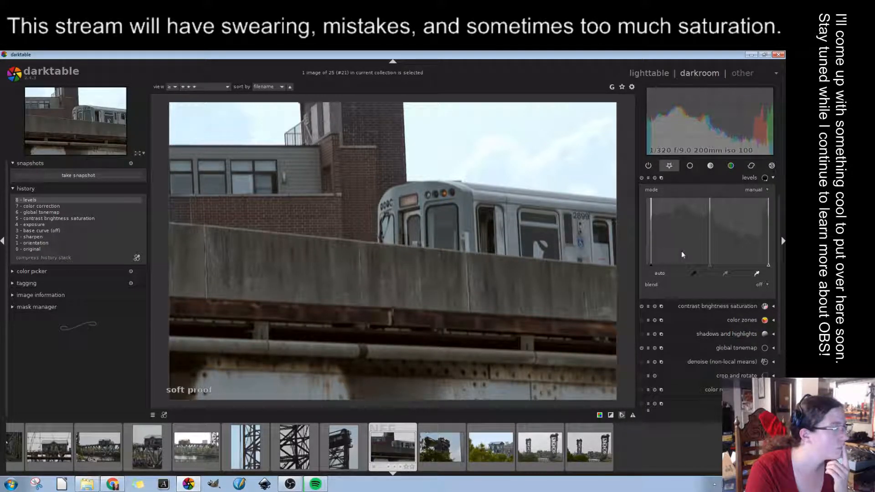
{"action": "left_click_drag", "start_coordinate": [710, 256], "coordinate": [714, 257]}
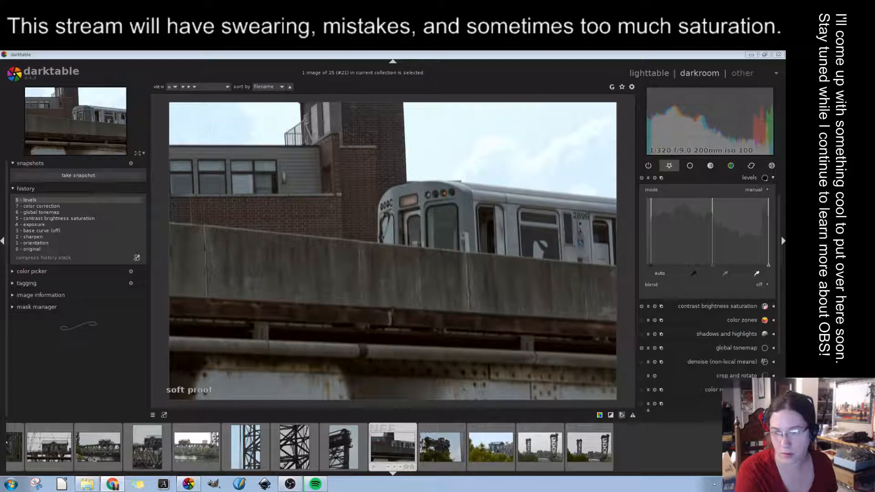
Turn off soft proofing, view the softproof and display profile options, and dismiss them without changes
{"action": "left_click", "coordinate": [622, 415]}
{"action": "right_click", "coordinate": [621, 415]}
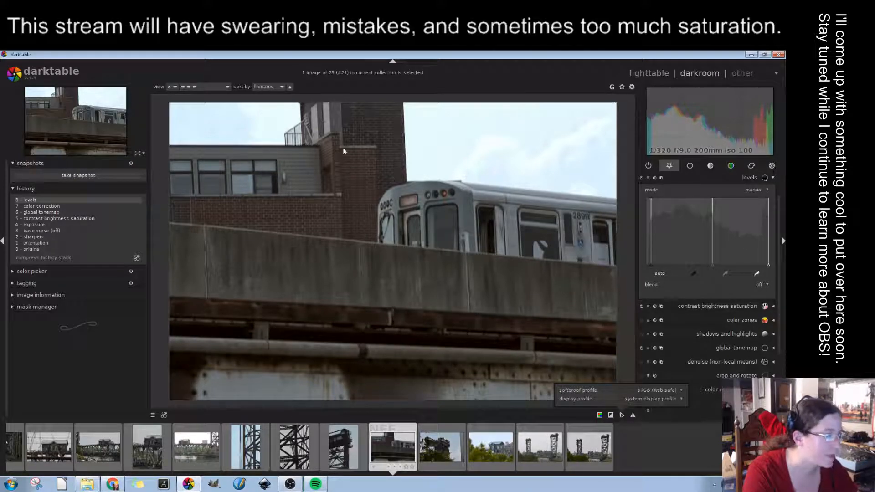
{"action": "left_click", "coordinate": [666, 72]}
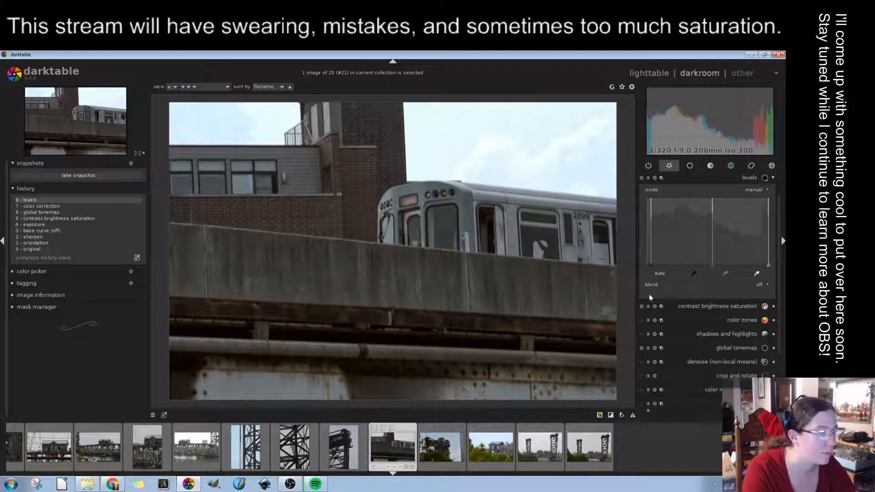
Compare the train photo with soft proofing on and off, check the proofing profile options, and leave soft proofing on
{"action": "left_click", "coordinate": [623, 415]}
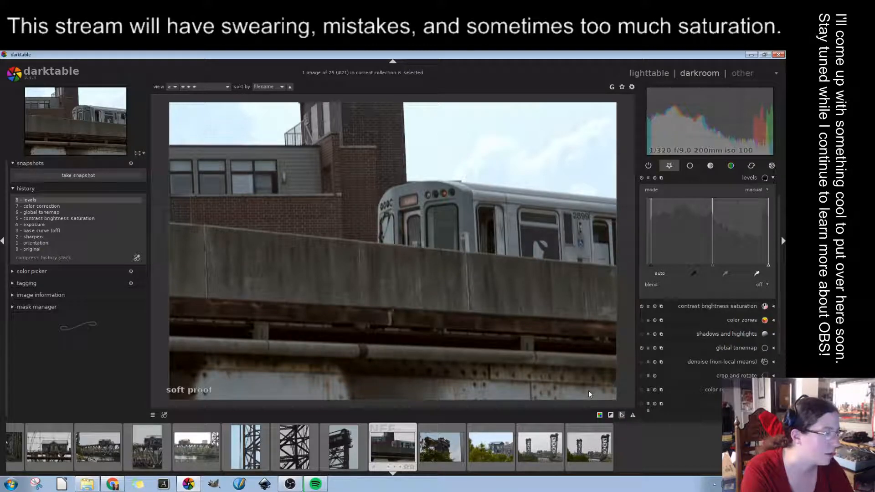
{"action": "left_click", "coordinate": [623, 415]}
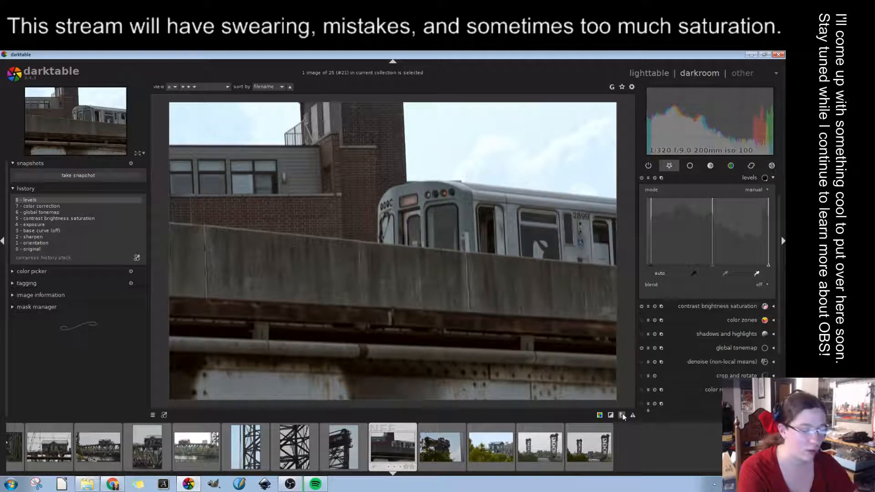
{"action": "left_click", "coordinate": [623, 415]}
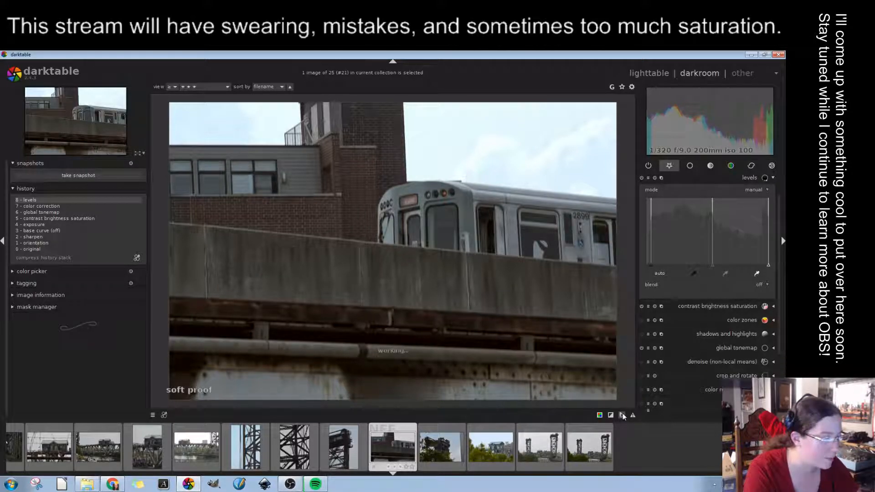
{"action": "right_click", "coordinate": [623, 415]}
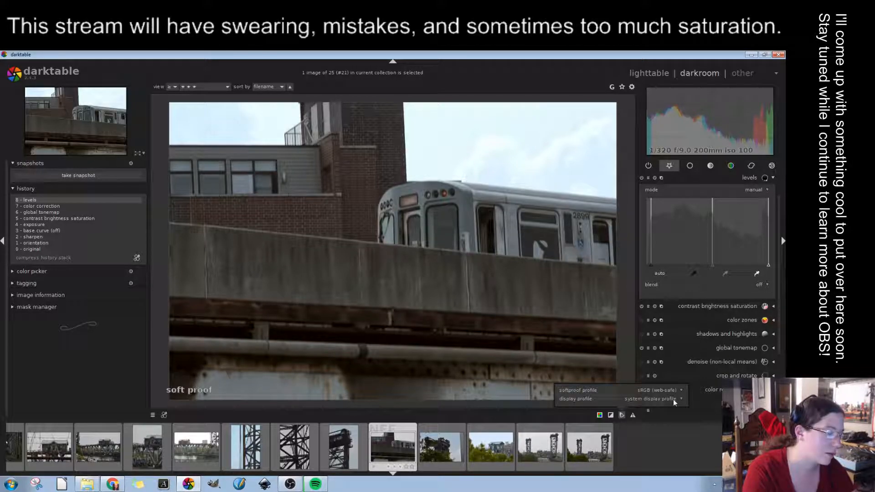
{"action": "left_click", "coordinate": [622, 416]}
{"action": "left_click", "coordinate": [622, 415]}
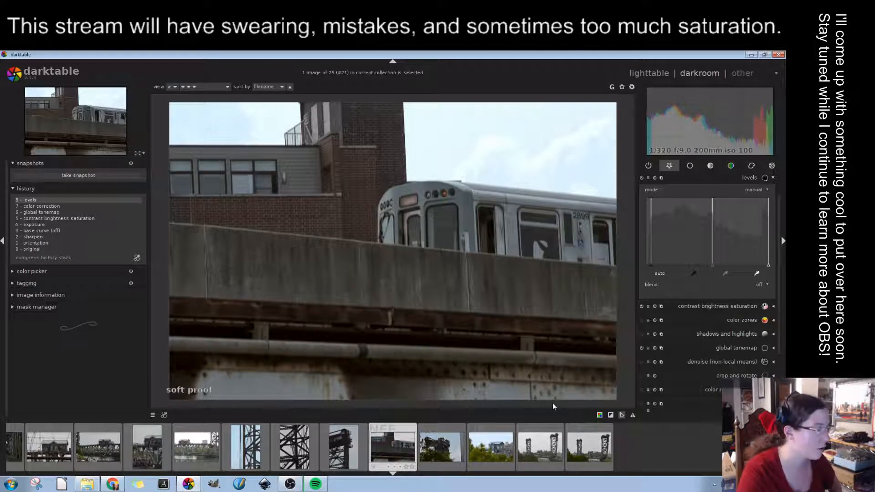
{"action": "left_click", "coordinate": [622, 415]}
{"action": "left_click", "coordinate": [623, 415]}
{"action": "right_click", "coordinate": [624, 415]}
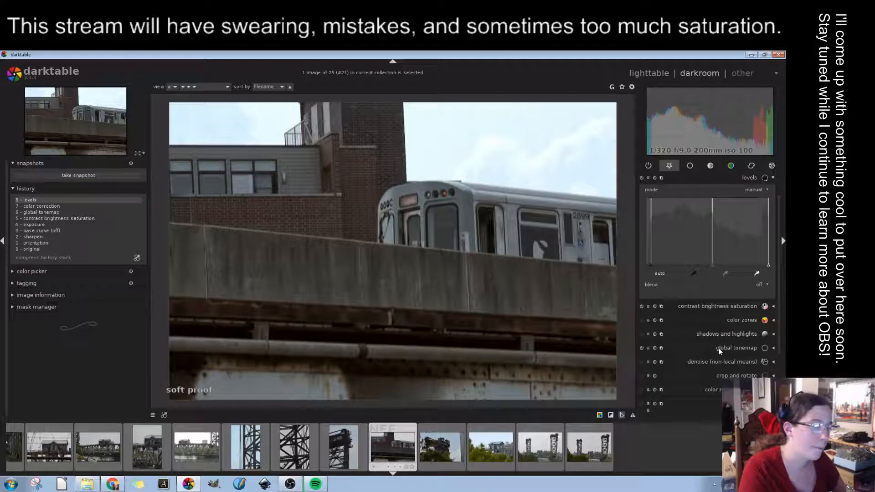
Enable the highpass module with contrast boost at 49%, blended uniformly in softlight mode
{"action": "left_click", "coordinate": [755, 180]}
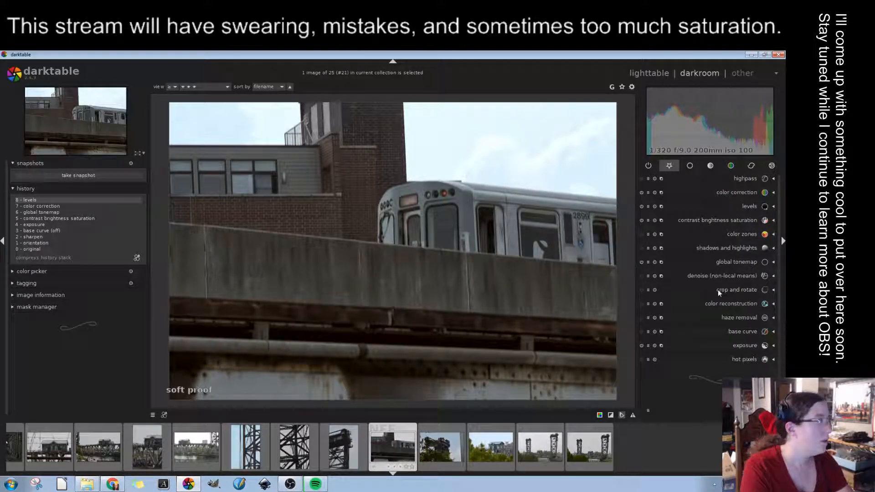
{"action": "left_click", "coordinate": [757, 179]}
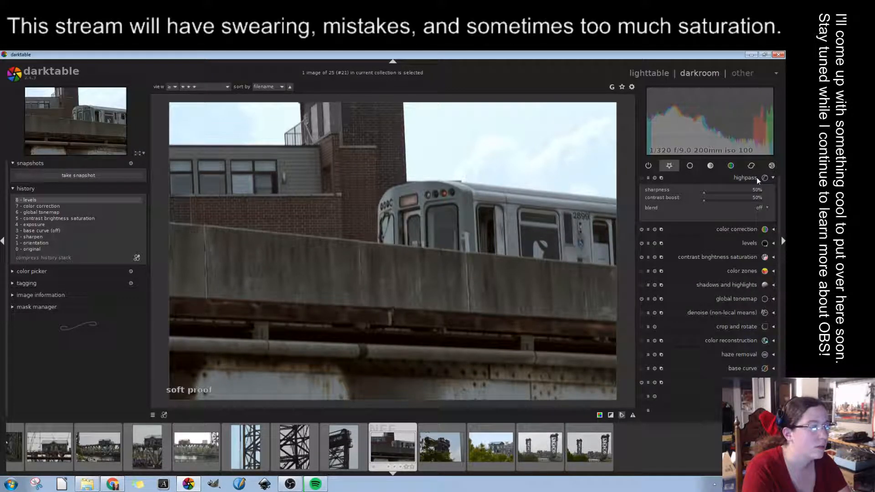
{"action": "left_click", "coordinate": [702, 200]}
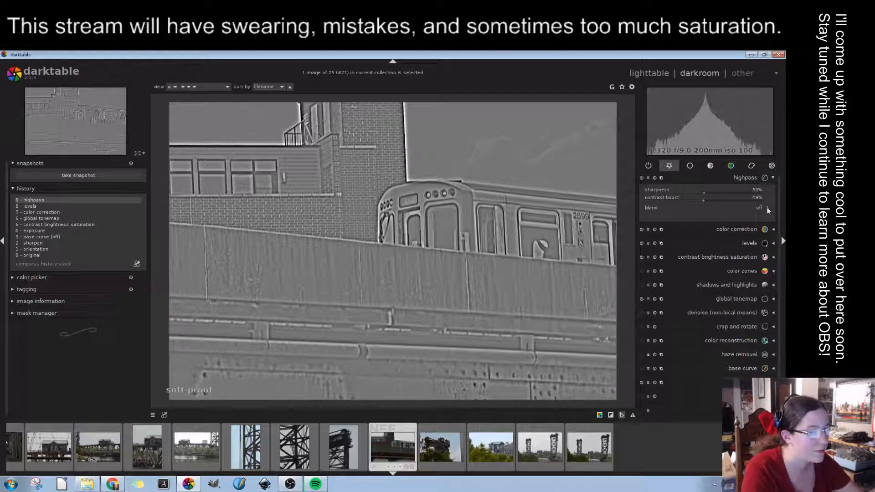
{"action": "scroll", "coordinate": [757, 214], "scroll_direction": "down", "scroll_amount": 1}
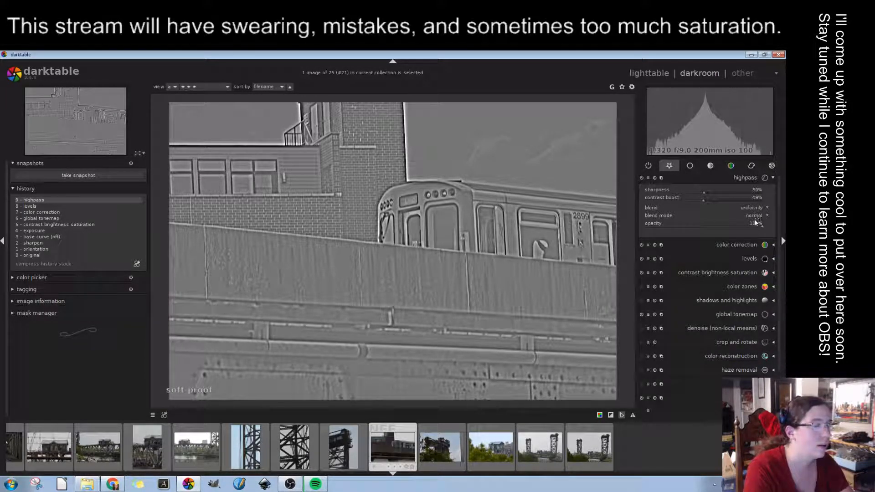
{"action": "left_click", "coordinate": [756, 306]}
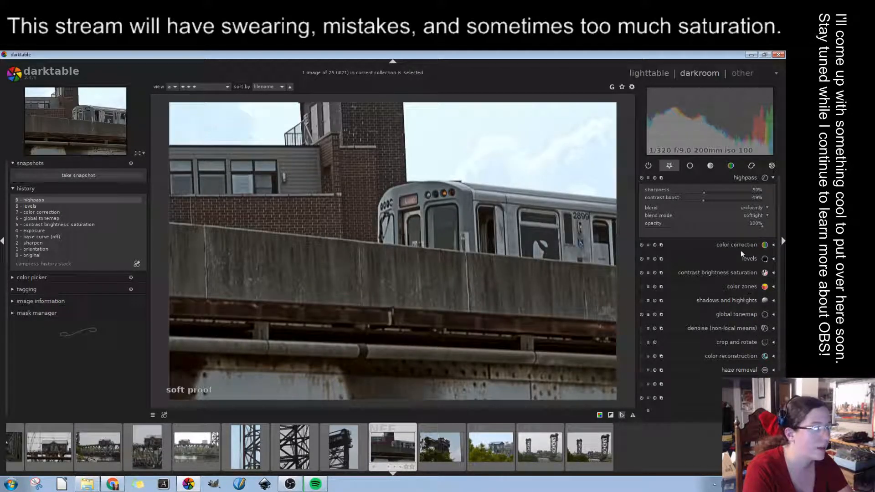
Try reducing the highpass sharpness to 2% and the contrast boost to 6%
{"action": "left_click_drag", "start_coordinate": [701, 198], "coordinate": [654, 190]}
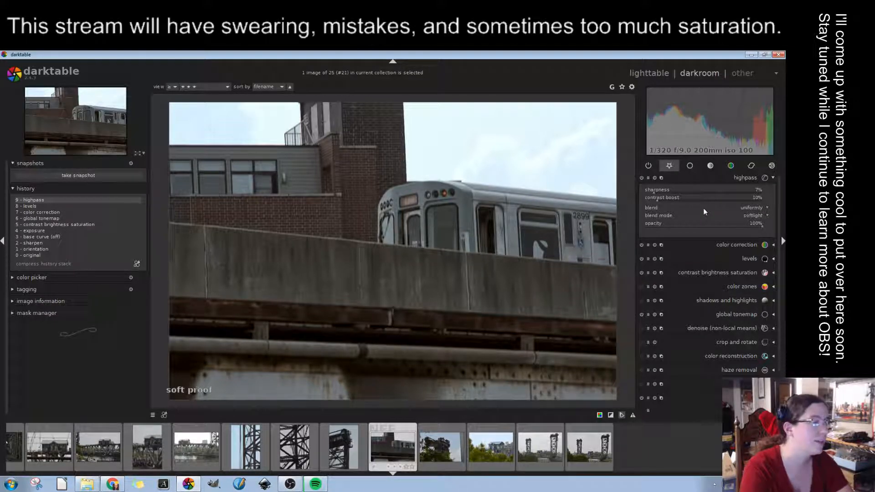
{"action": "left_click", "coordinate": [656, 192]}
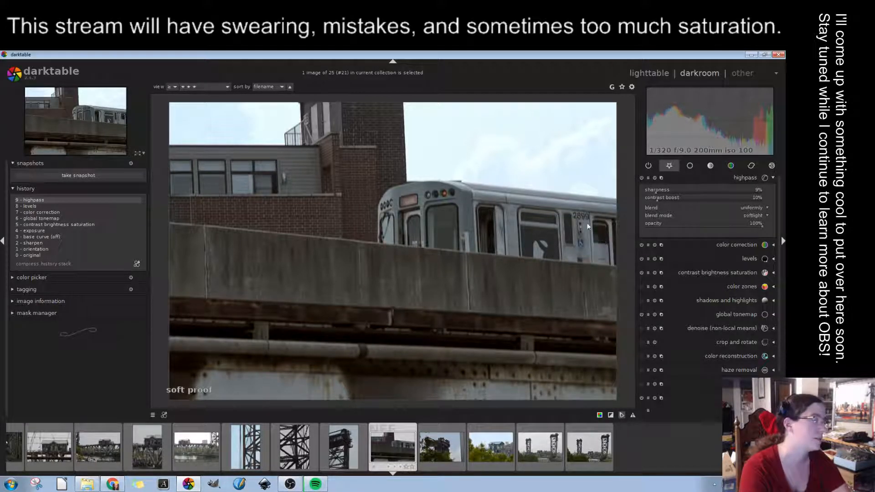
{"action": "left_click", "coordinate": [649, 192]}
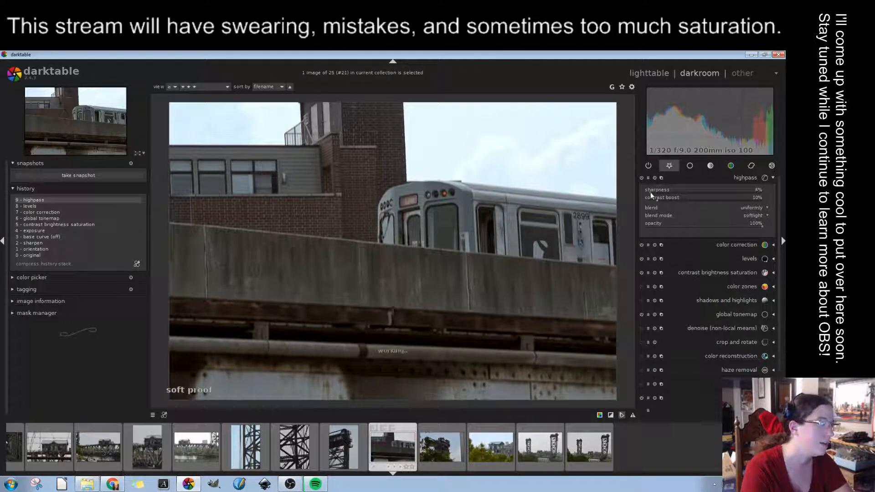
{"action": "left_click", "coordinate": [653, 198]}
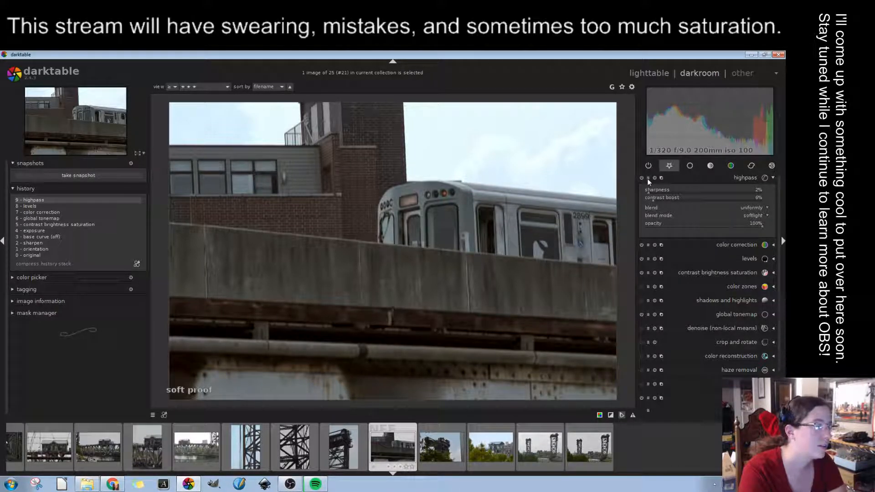
Set highpass sharpness and contrast boost to 0%, and save the settings as a new preset named Start From Scratch
{"action": "left_click_drag", "start_coordinate": [654, 199], "coordinate": [636, 191]}
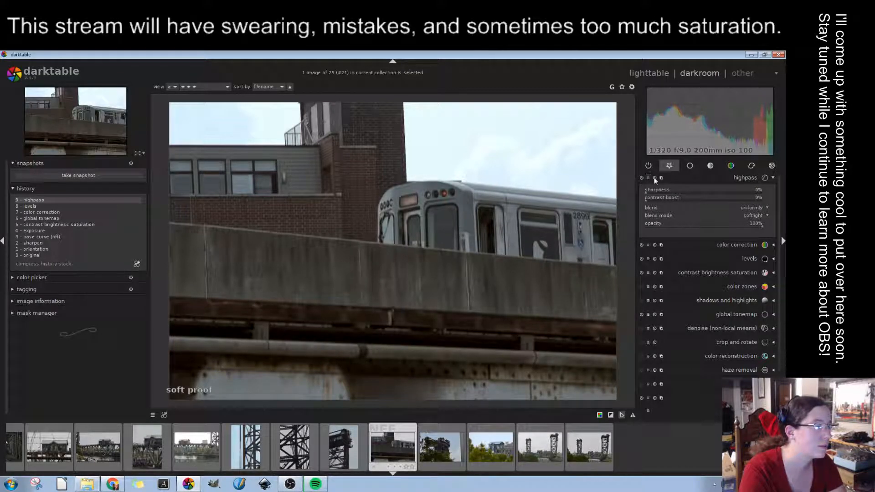
{"action": "left_click", "coordinate": [649, 178]}
{"action": "left_click", "coordinate": [650, 182]}
{"action": "type", "text": "S"}
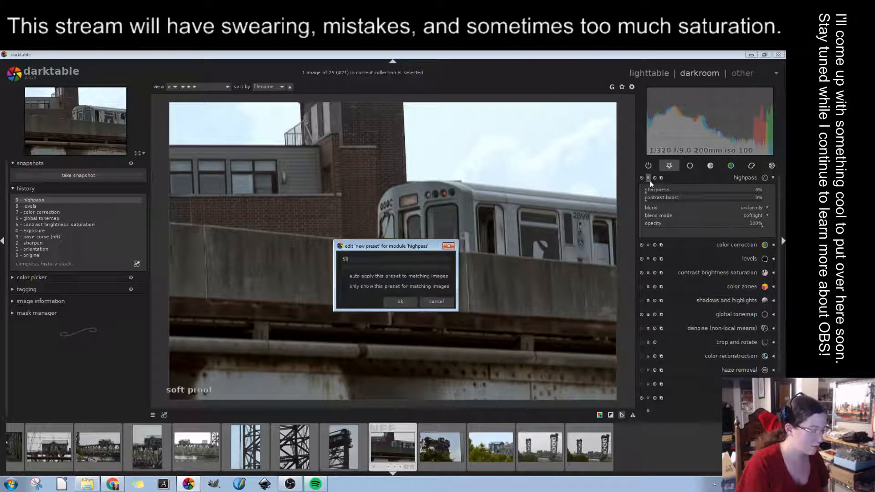
{"action": "type", "text": "tart From Scratch"}
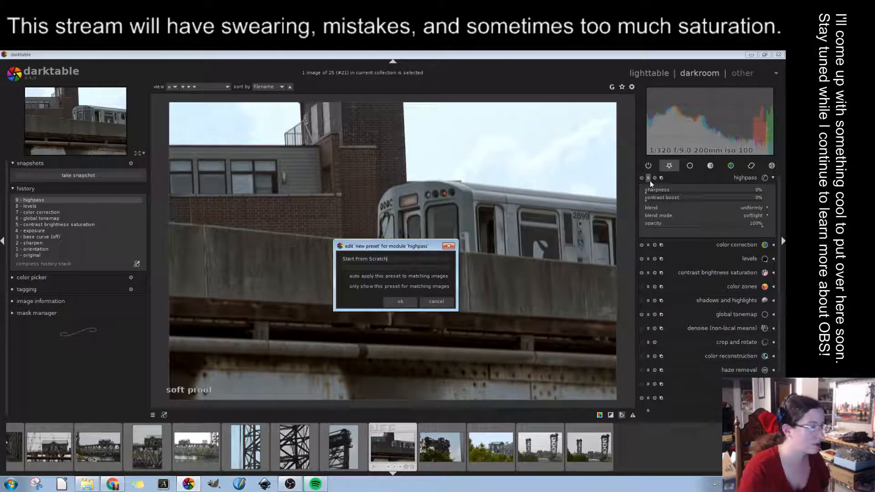
{"action": "left_click", "coordinate": [403, 302]}
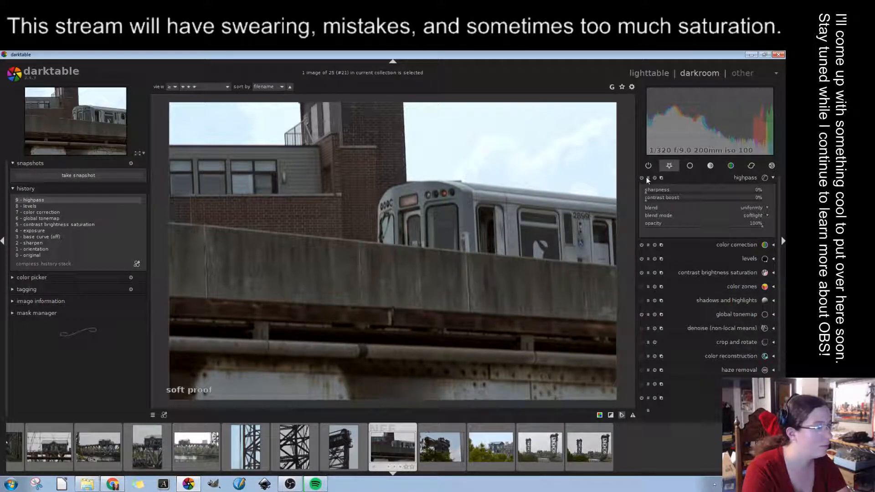
{"action": "left_click", "coordinate": [773, 178]}
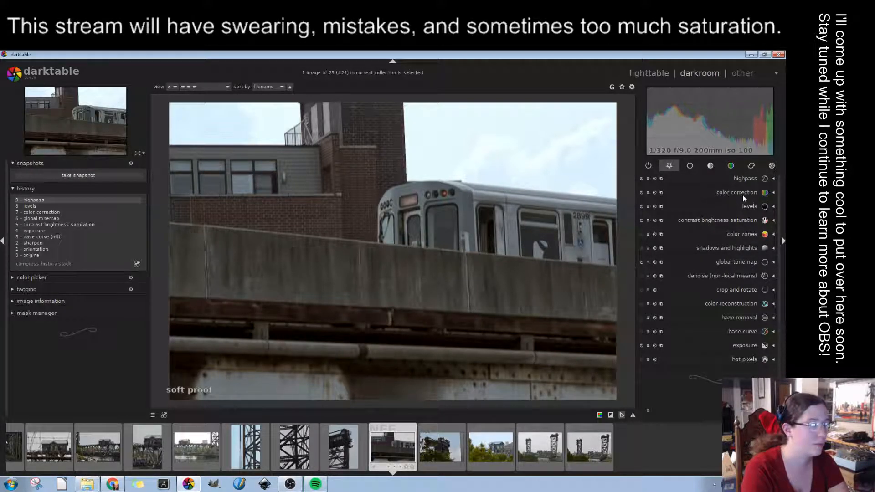
Revert the edit history to the levels entry and compress the history stack to discard the highpass edit
{"action": "left_click", "coordinate": [744, 178]}
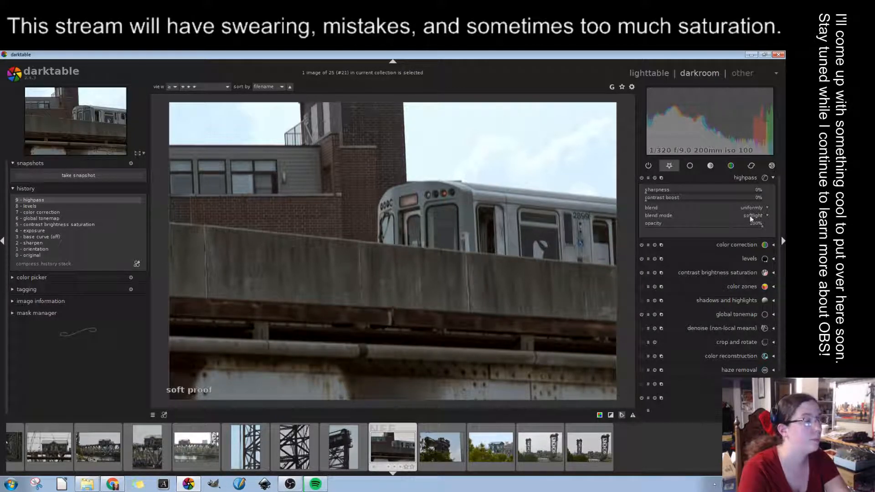
{"action": "left_click", "coordinate": [772, 177]}
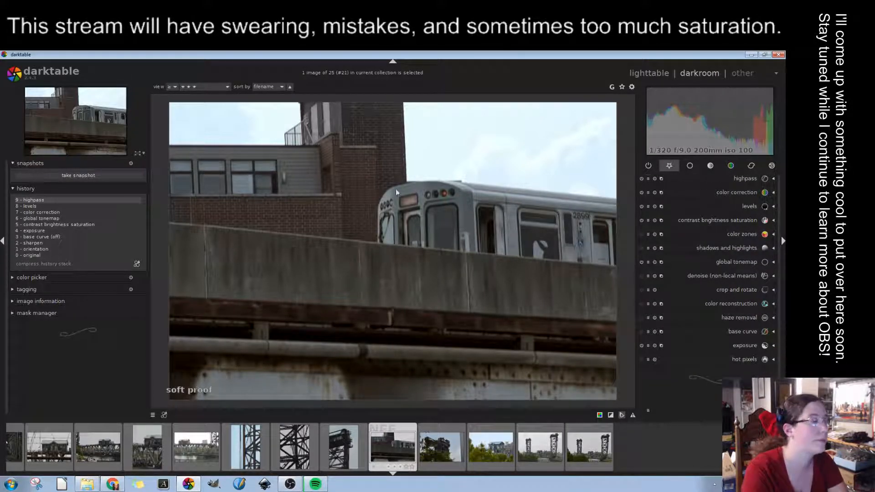
{"action": "left_click", "coordinate": [42, 206]}
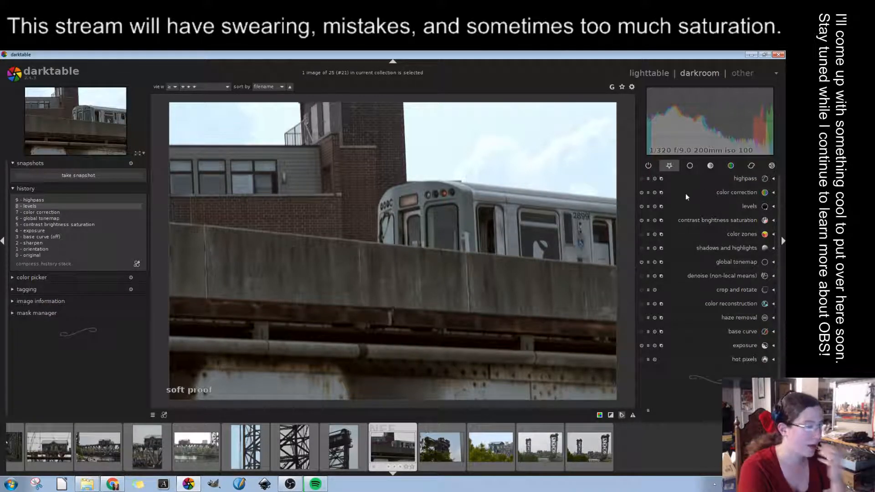
{"action": "left_click", "coordinate": [69, 263]}
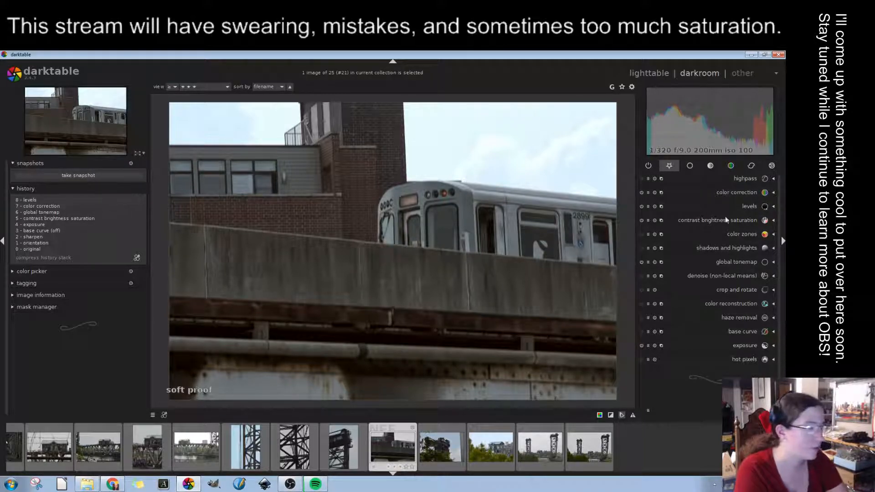
{"action": "left_click", "coordinate": [775, 177]}
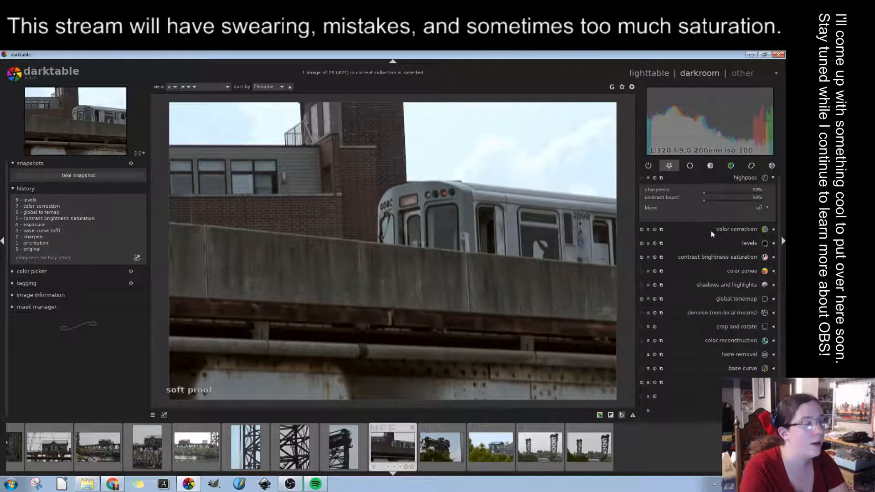
{"action": "left_click", "coordinate": [704, 201]}
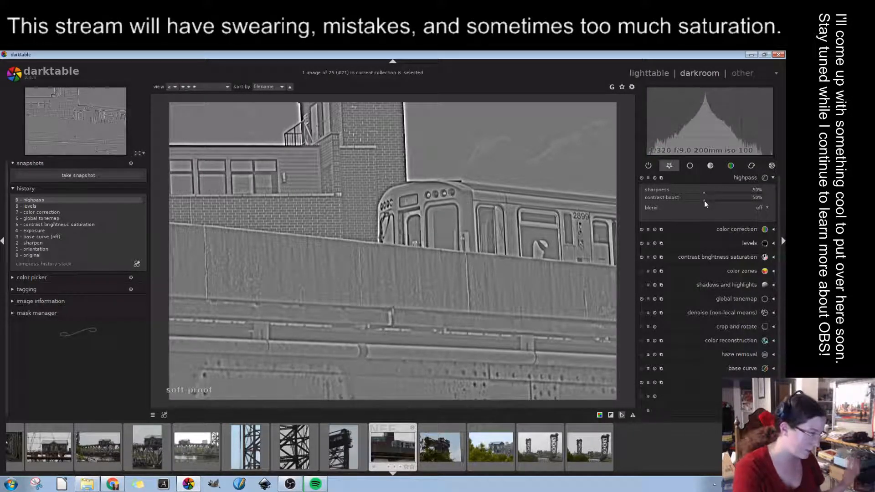
{"action": "key", "text": "ctrl+z"}
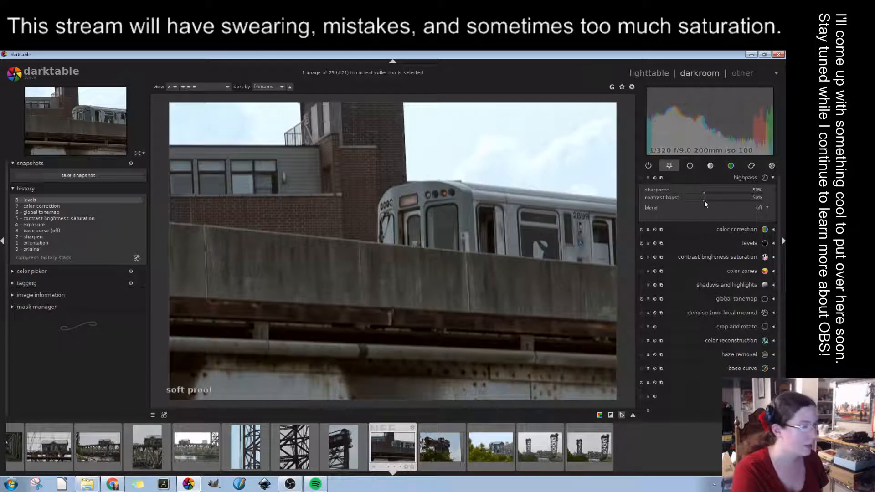
Try a highpass on the train photo with uniform softlight blending, 2% sharpness and 1% contrast boost, and roll the history back to levels
{"action": "left_click", "coordinate": [648, 177]}
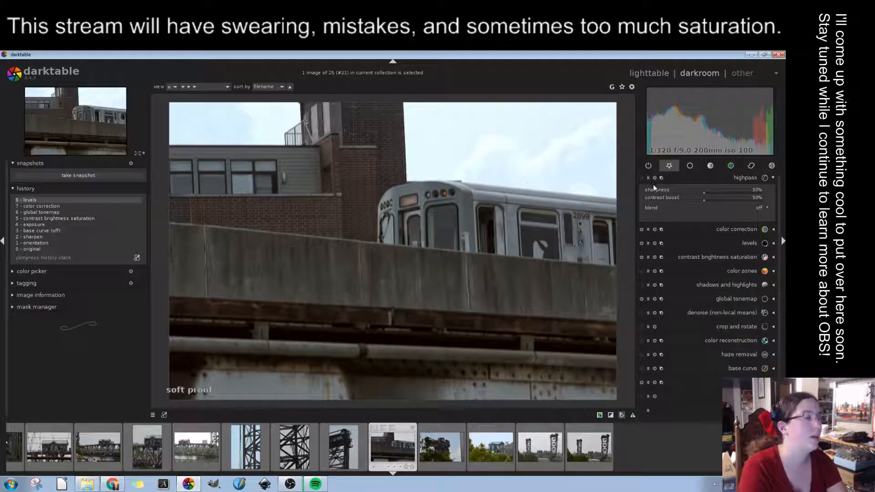
{"action": "left_click", "coordinate": [653, 184]}
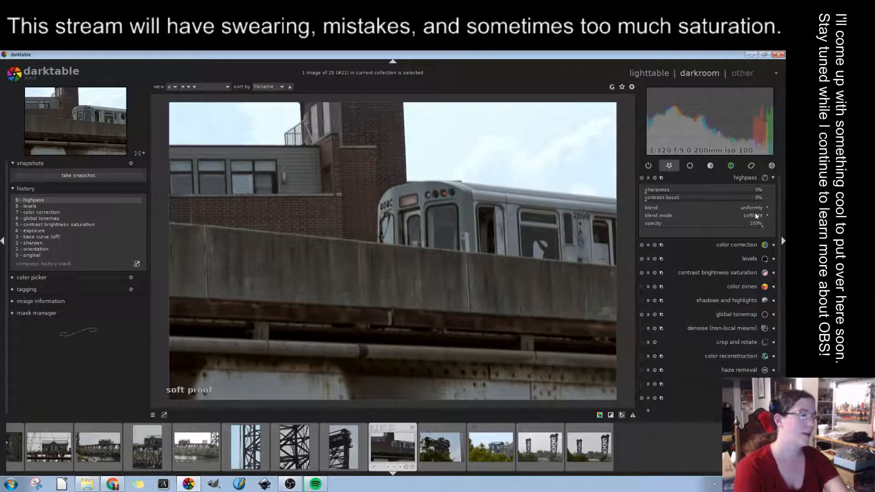
{"action": "left_click", "coordinate": [649, 192]}
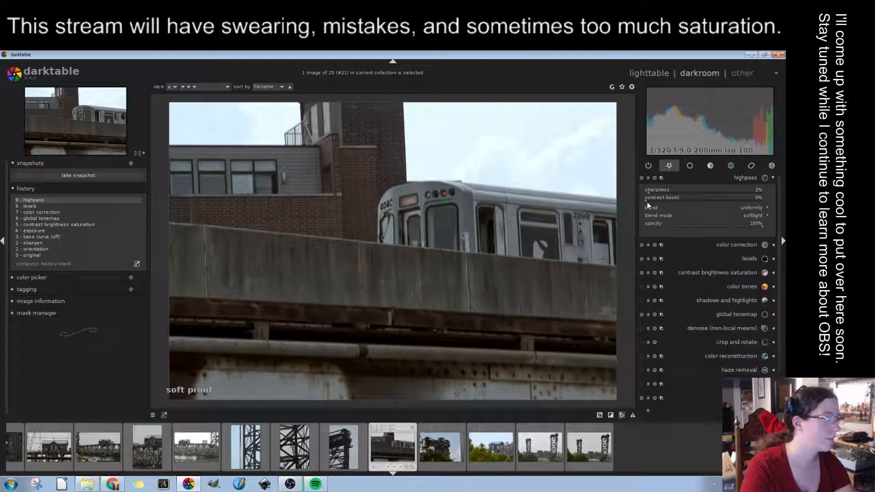
{"action": "left_click", "coordinate": [648, 199]}
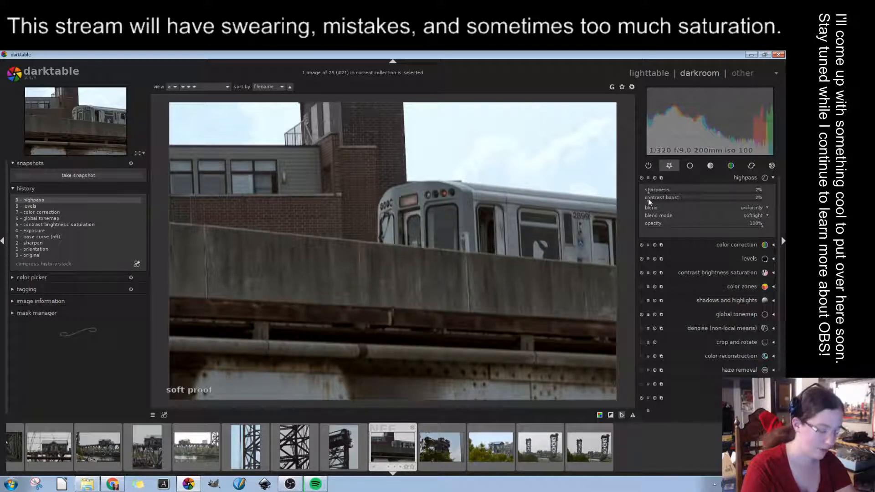
{"action": "left_click", "coordinate": [646, 200]}
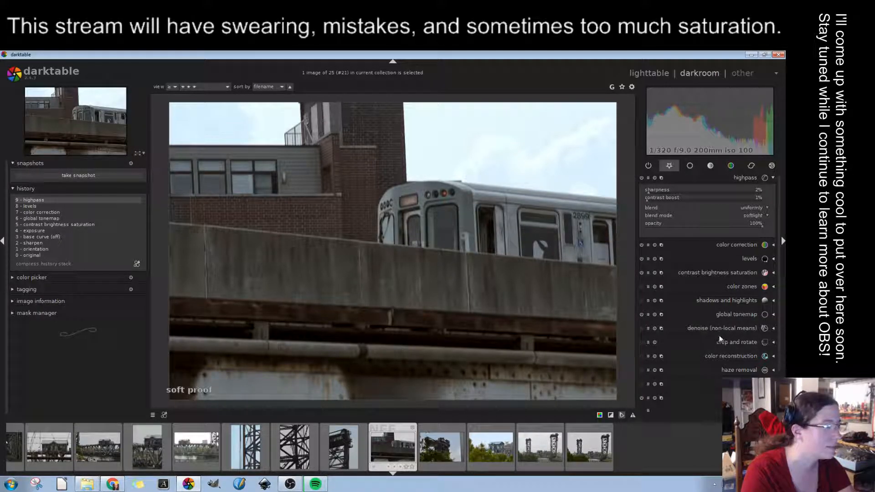
{"action": "mouse_move", "coordinate": [649, 192]}
{"action": "left_mouse_down"}
{"action": "mouse_move", "coordinate": [667, 191]}
{"action": "mouse_move", "coordinate": [649, 199]}
{"action": "mouse_move", "coordinate": [662, 202]}
{"action": "mouse_move", "coordinate": [636, 193]}
{"action": "left_mouse_up"}
{"action": "left_click", "coordinate": [117, 205]}
{"action": "left_click", "coordinate": [773, 178]}
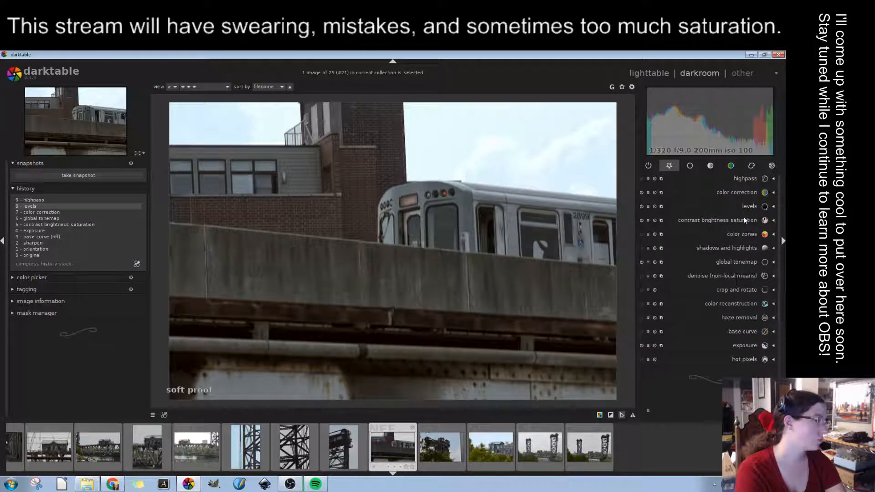
Open the photo of the bridge house behind the trees and apply haze removal with strength 0.22 and distance 0.235
{"action": "left_click", "coordinate": [504, 442]}
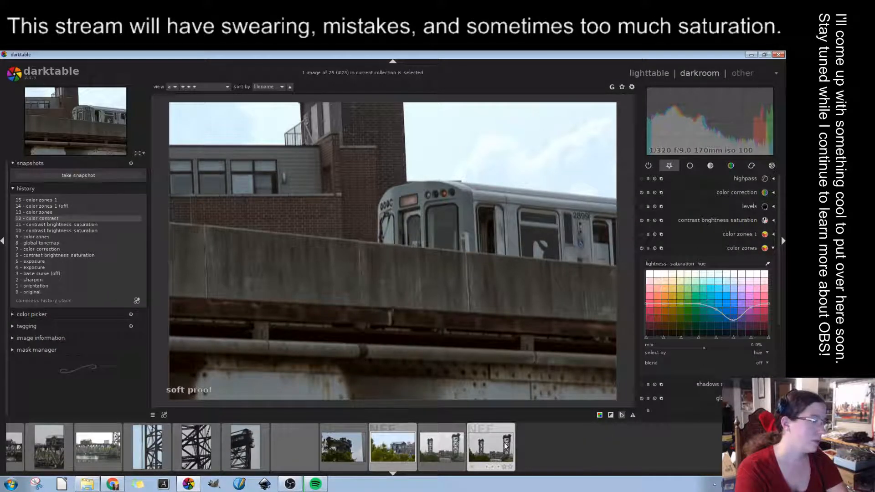
{"action": "left_click", "coordinate": [753, 245]}
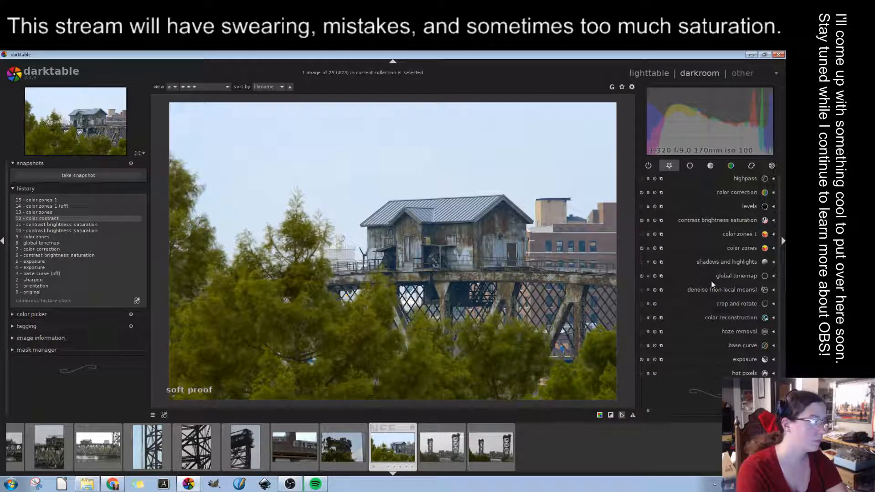
{"action": "left_click", "coordinate": [734, 332]}
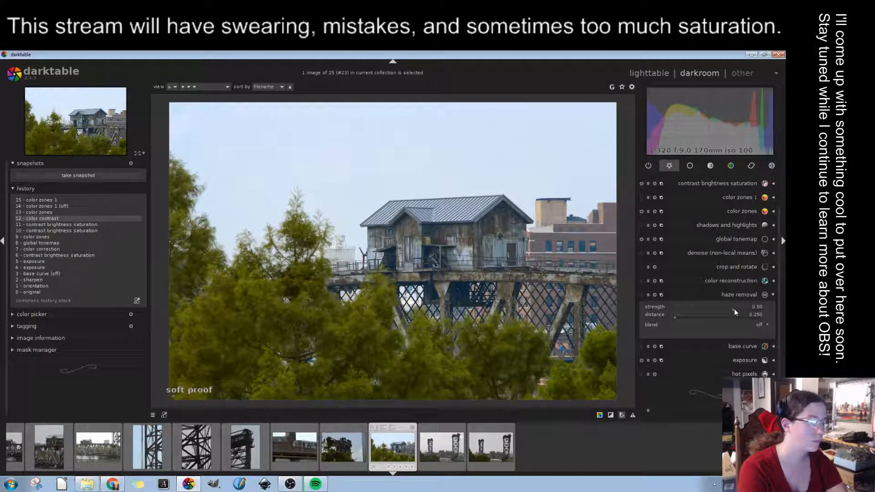
{"action": "mouse_move", "coordinate": [732, 309]}
{"action": "left_mouse_down"}
{"action": "mouse_move", "coordinate": [640, 309]}
{"action": "mouse_move", "coordinate": [768, 310]}
{"action": "mouse_move", "coordinate": [727, 307]}
{"action": "left_mouse_up"}
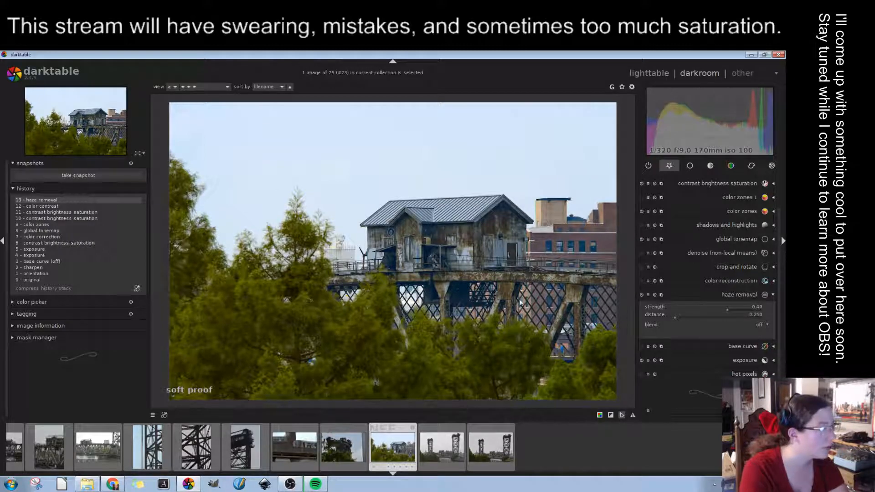
{"action": "left_click_drag", "start_coordinate": [728, 310], "coordinate": [673, 319]}
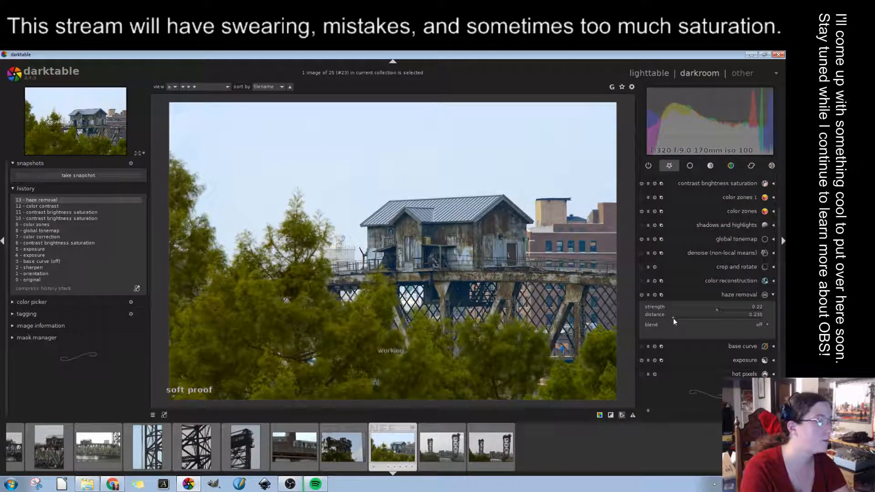
{"action": "left_click", "coordinate": [37, 206]}
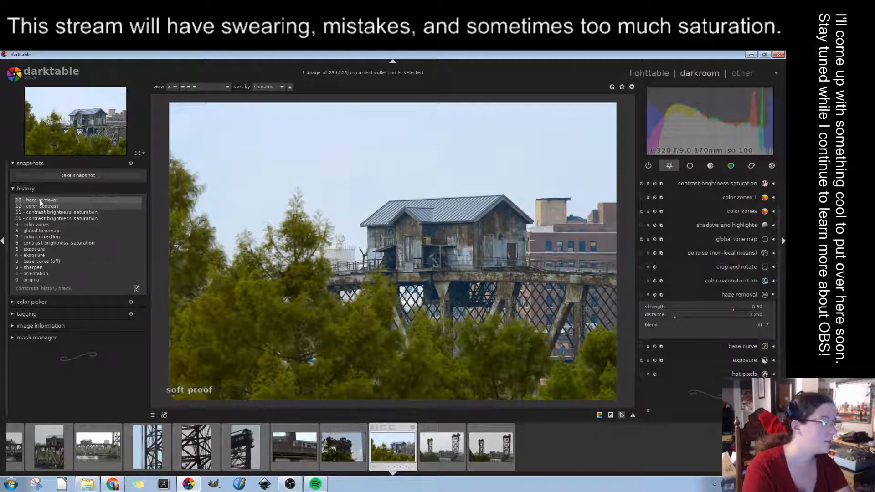
{"action": "left_click", "coordinate": [40, 200]}
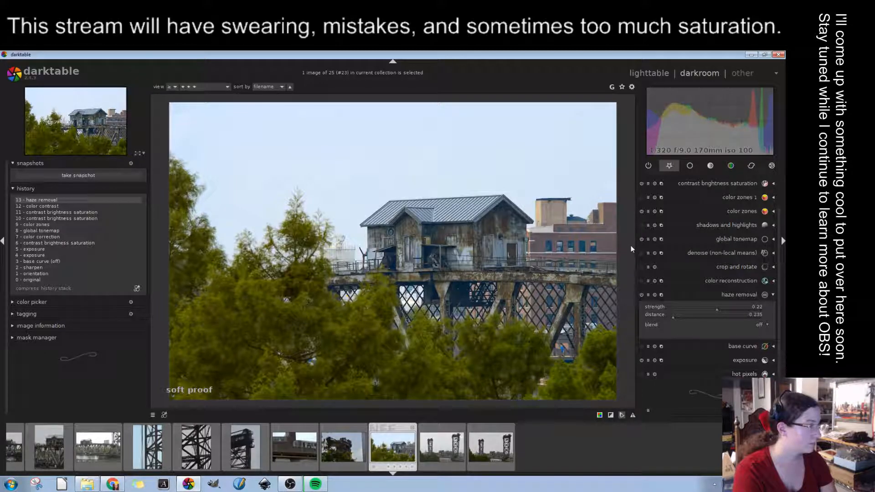
Enable shadows and highlights on the bridge house photo with shadows at about -12 and highlights at about -45
{"action": "left_click", "coordinate": [718, 225]}
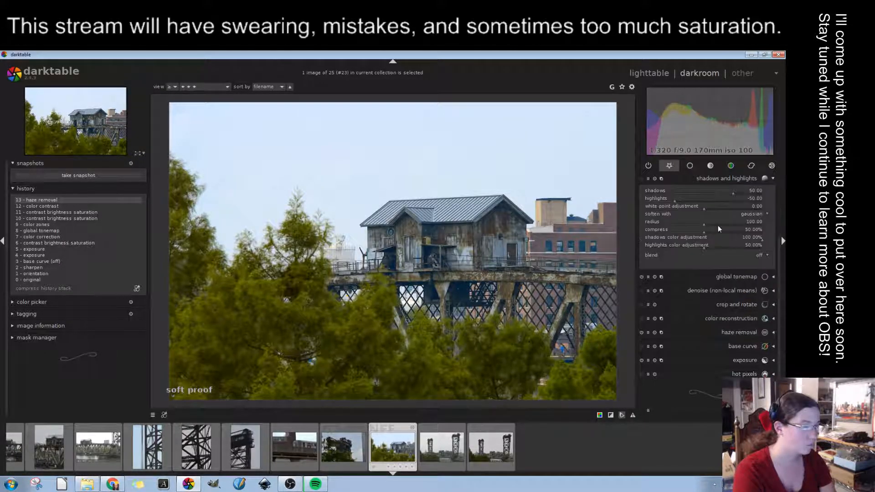
{"action": "mouse_move", "coordinate": [674, 200]}
{"action": "left_mouse_down"}
{"action": "mouse_move", "coordinate": [650, 201]}
{"action": "mouse_move", "coordinate": [674, 201]}
{"action": "left_mouse_up"}
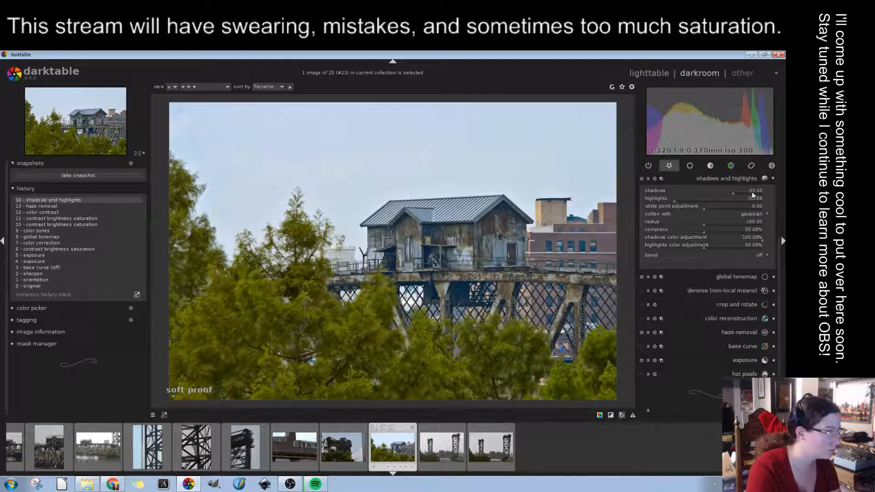
{"action": "left_click_drag", "start_coordinate": [732, 191], "coordinate": [697, 191]}
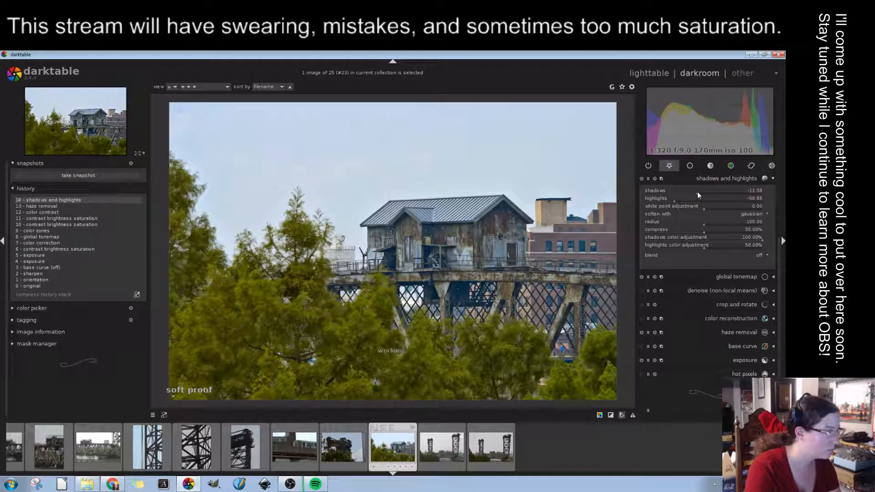
{"action": "mouse_move", "coordinate": [697, 191]}
{"action": "left_mouse_down"}
{"action": "mouse_move", "coordinate": [677, 191]}
{"action": "mouse_move", "coordinate": [697, 190]}
{"action": "left_mouse_up"}
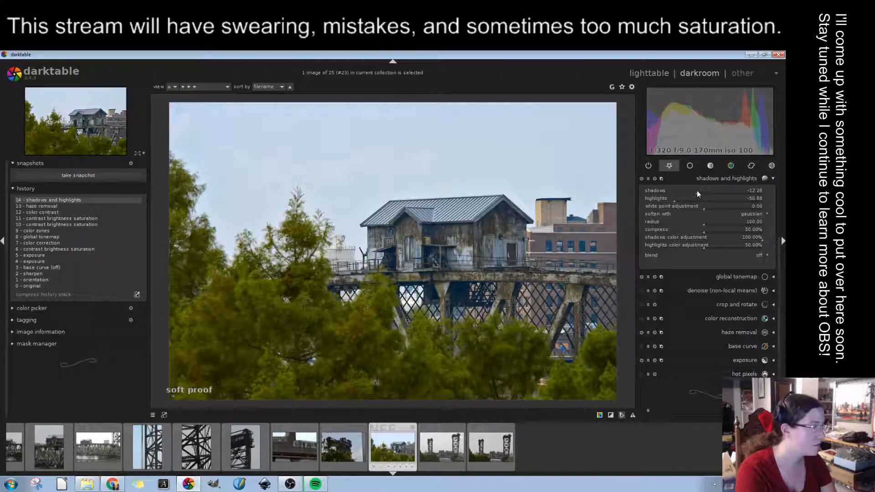
{"action": "left_click_drag", "start_coordinate": [674, 202], "coordinate": [678, 201]}
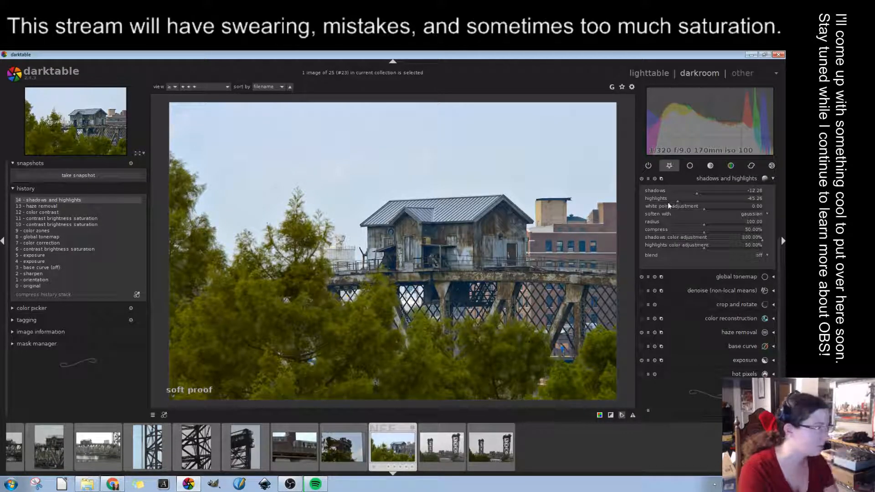
Try different highlights strengths to bring out the sky, ending at about -57
{"action": "scroll", "coordinate": [662, 201], "scroll_direction": "down", "scroll_amount": 5}
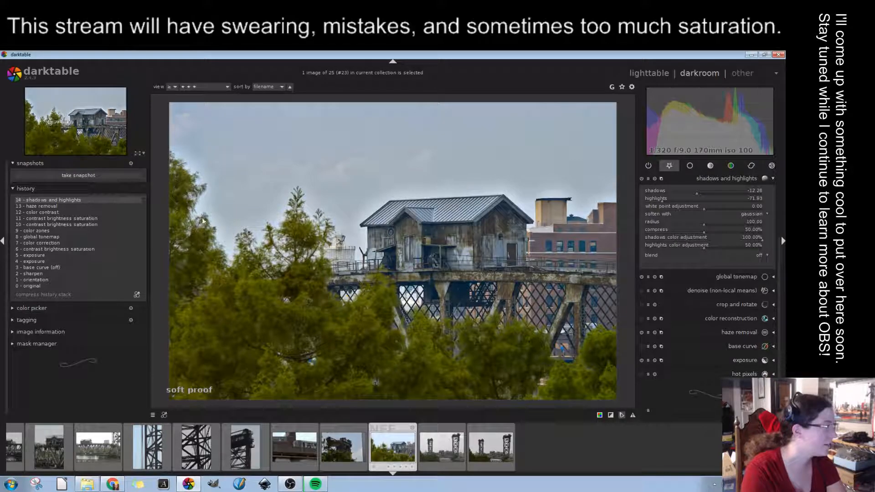
{"action": "left_click", "coordinate": [686, 202]}
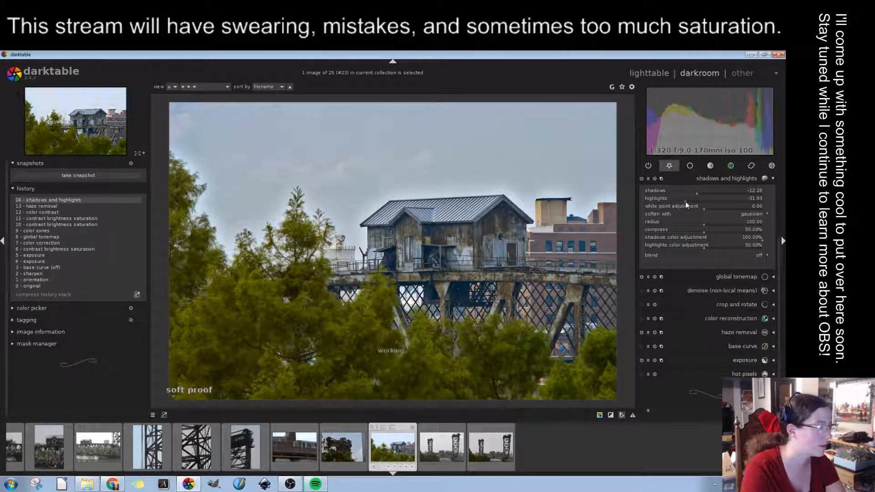
{"action": "left_click", "coordinate": [677, 201]}
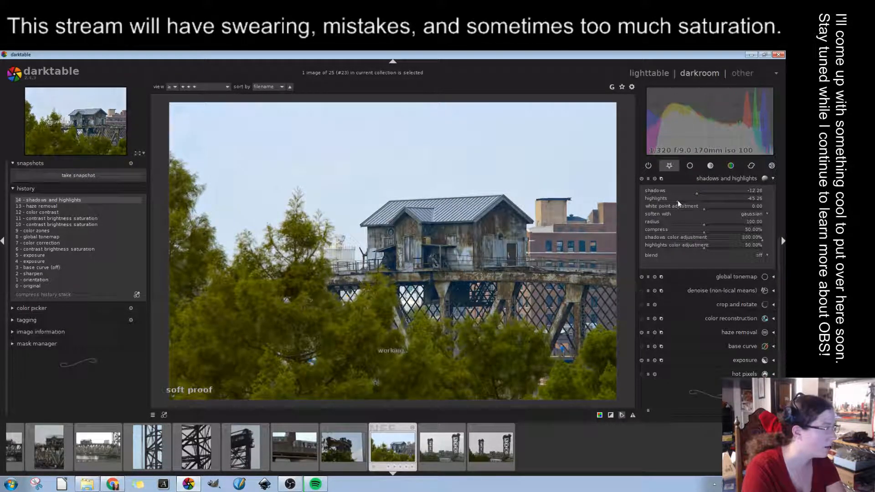
{"action": "left_click", "coordinate": [679, 200]}
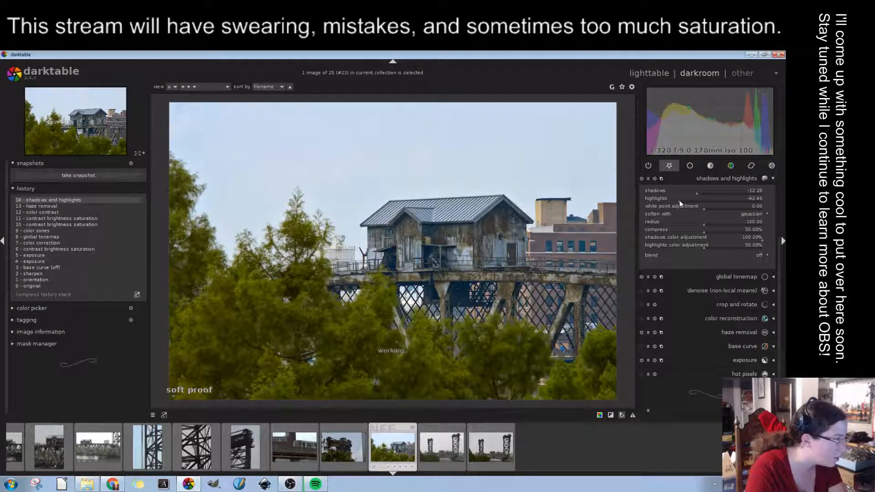
{"action": "left_click", "coordinate": [677, 199]}
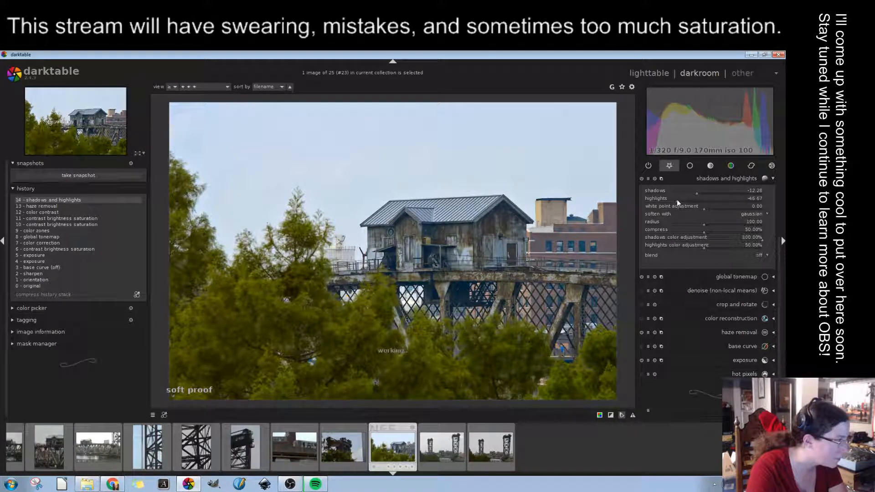
{"action": "left_click", "coordinate": [675, 200]}
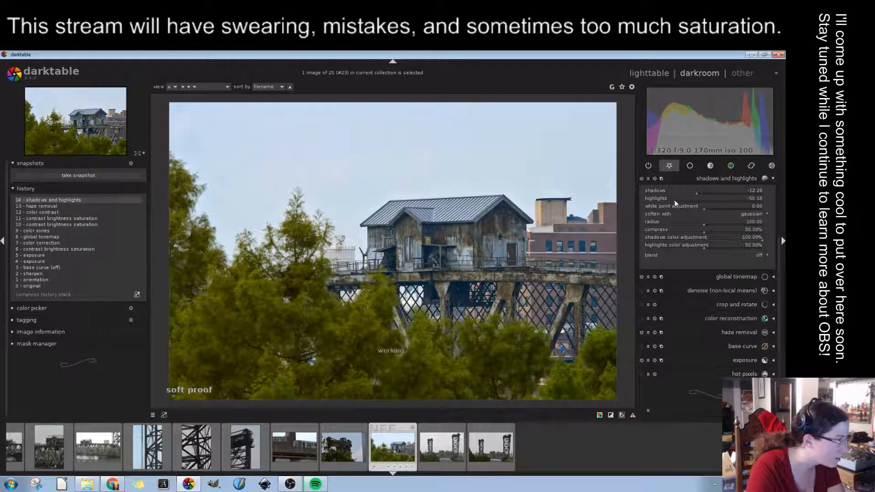
{"action": "left_click", "coordinate": [673, 200]}
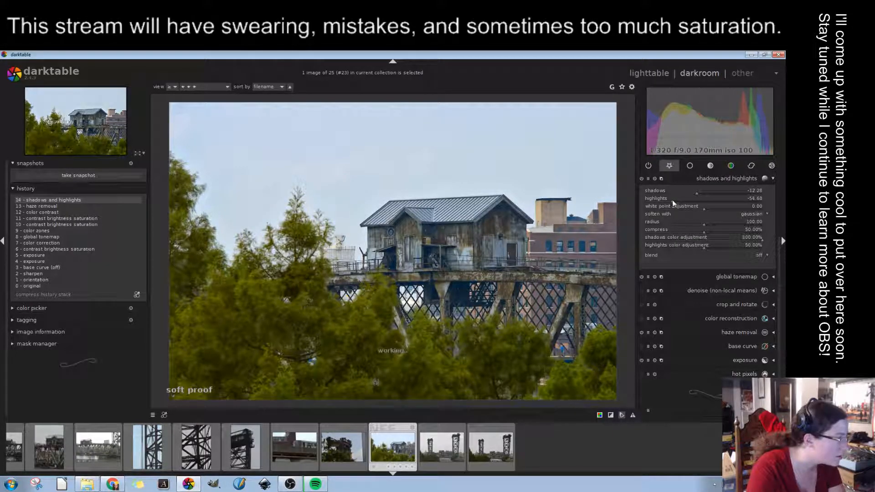
{"action": "left_click", "coordinate": [668, 201]}
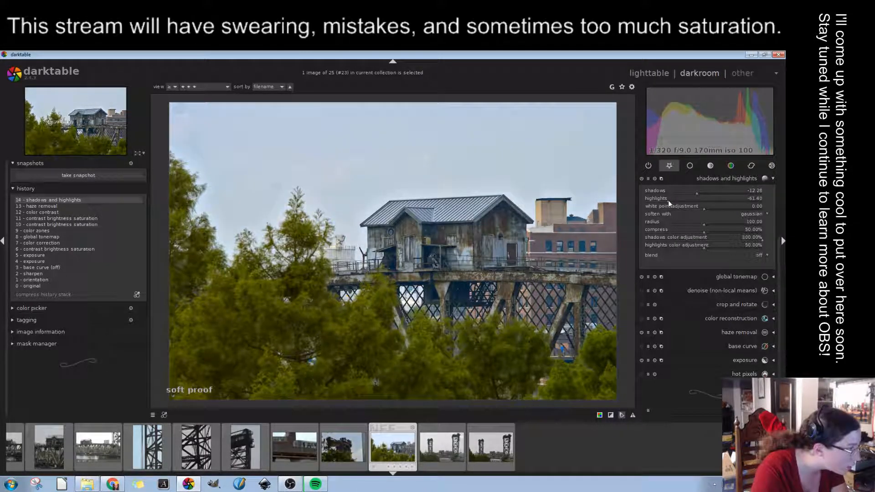
{"action": "left_click", "coordinate": [671, 203]}
Brighten the trees and bridge by raising the shadows value to 37.54
{"action": "left_click_drag", "start_coordinate": [671, 202], "coordinate": [740, 195]}
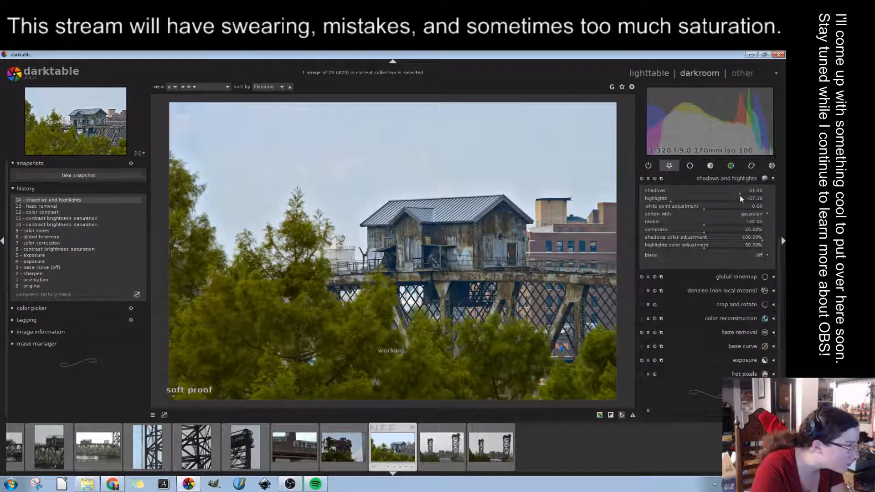
{"action": "left_click_drag", "start_coordinate": [739, 195], "coordinate": [729, 194]}
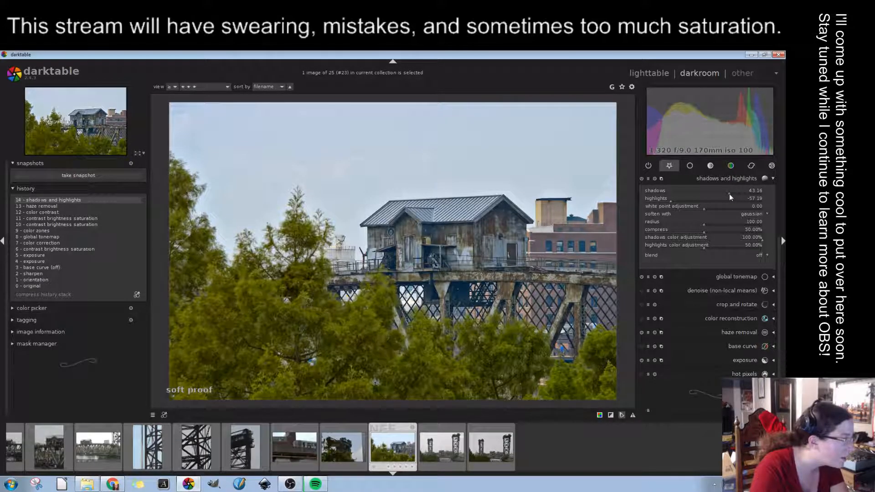
{"action": "left_click_drag", "start_coordinate": [729, 193], "coordinate": [725, 193]}
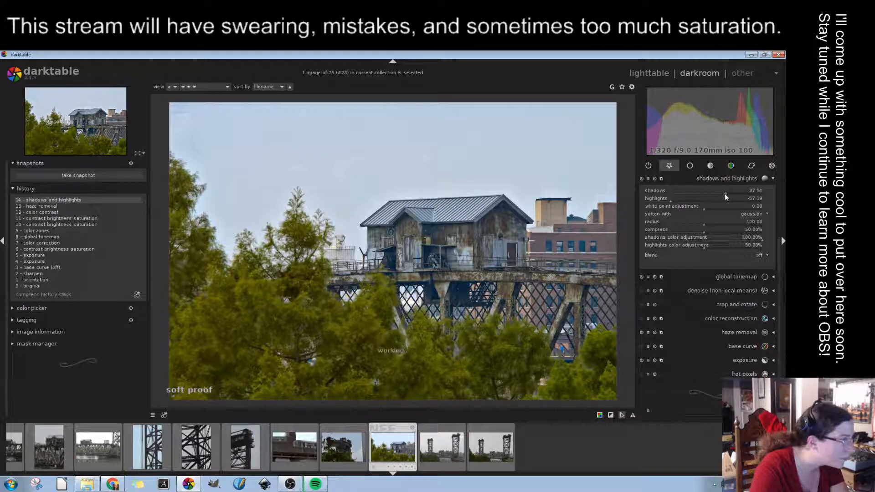
Set the highlights to -52.28 and lower the white point adjustment to -3.19
{"action": "left_click", "coordinate": [674, 201]}
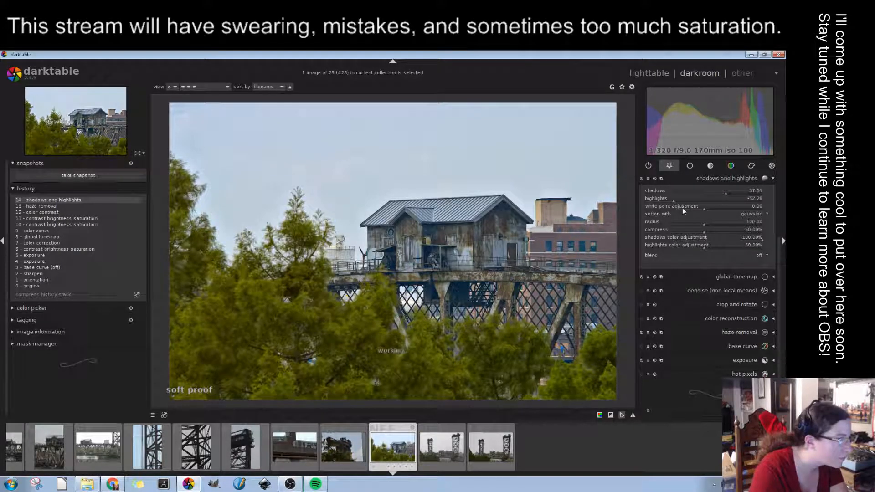
{"action": "left_click_drag", "start_coordinate": [706, 209], "coordinate": [688, 211]}
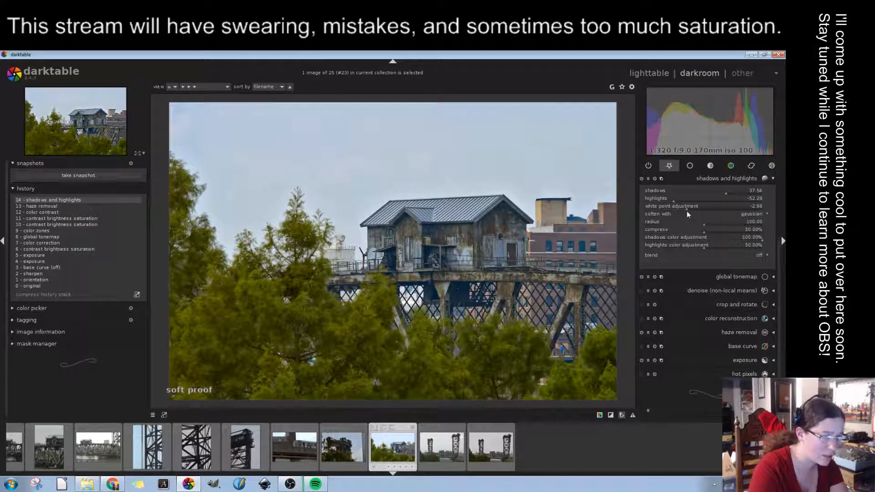
{"action": "left_click_drag", "start_coordinate": [687, 211], "coordinate": [686, 212]}
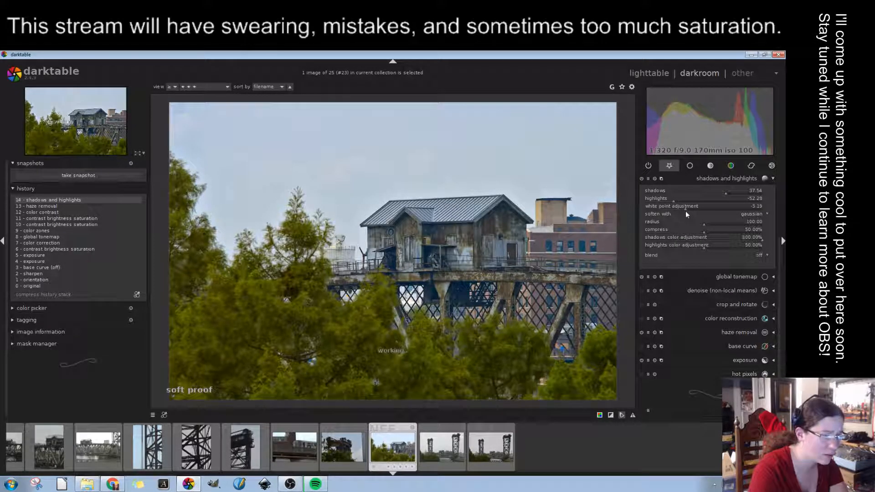
Soften the shadows and highlights correction with the bilateral filter and set the white point adjustment to -2.77
{"action": "left_click_drag", "start_coordinate": [684, 210], "coordinate": [682, 210]}
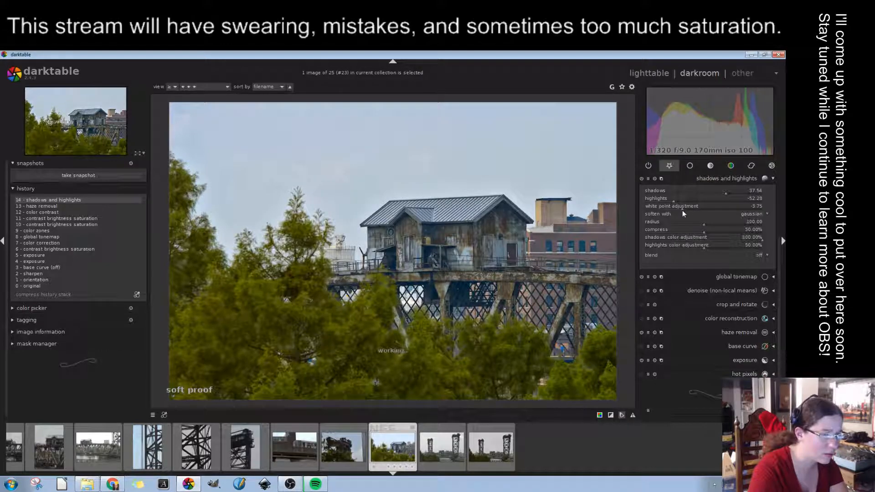
{"action": "scroll", "coordinate": [748, 215], "scroll_direction": "down", "scroll_amount": 1}
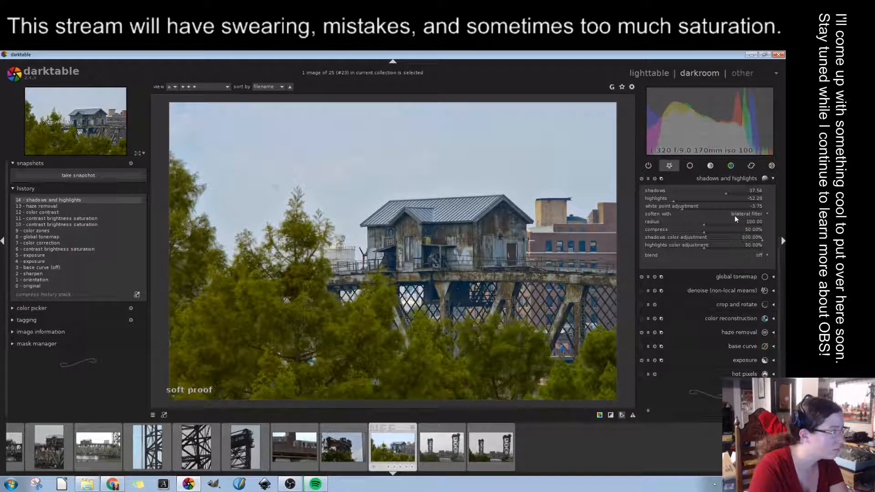
{"action": "scroll", "coordinate": [735, 215], "scroll_direction": "up", "scroll_amount": 1}
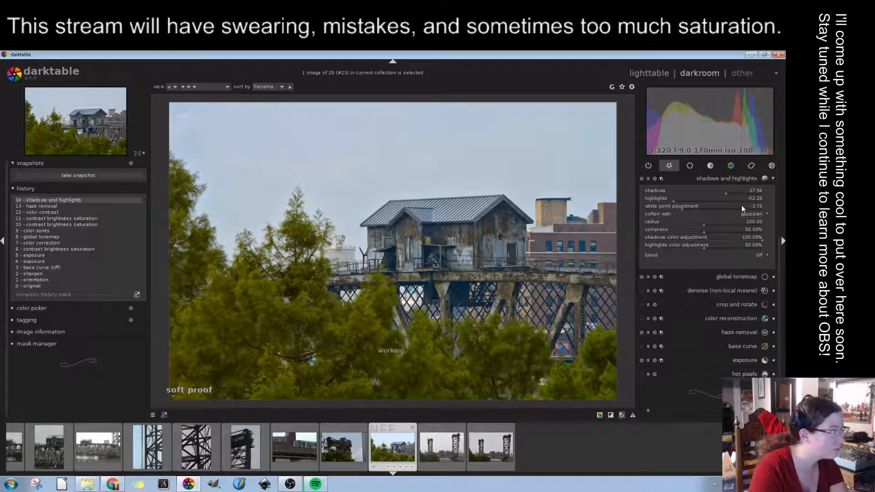
{"action": "scroll", "coordinate": [745, 216], "scroll_direction": "down", "scroll_amount": 1}
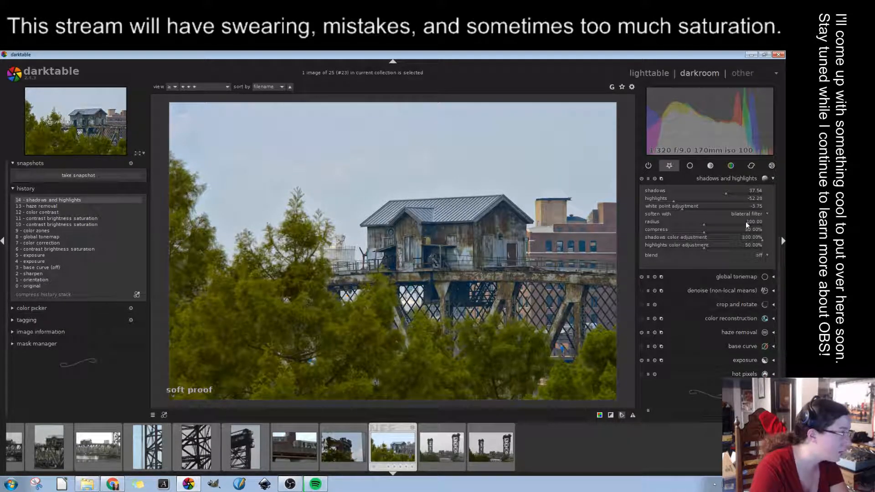
{"action": "left_click_drag", "start_coordinate": [678, 209], "coordinate": [688, 210]}
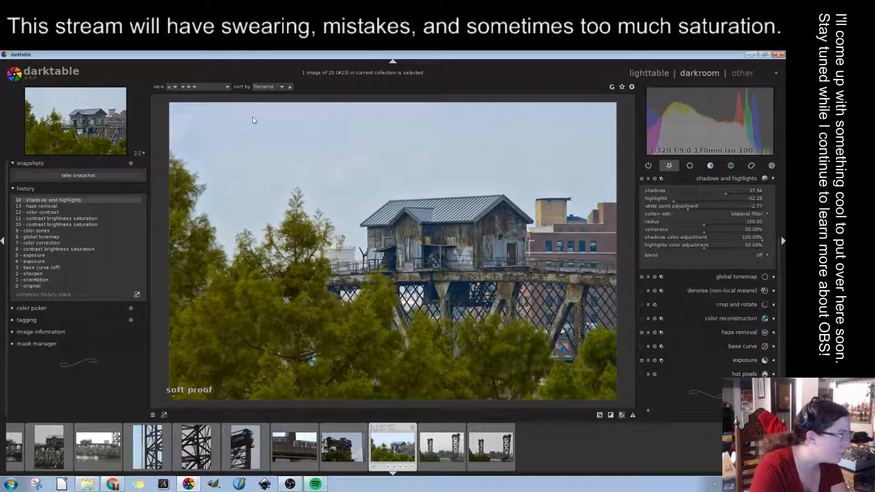
Check the sky up close, then try a weaker highlights correction of -41.75
{"action": "scroll", "coordinate": [287, 142], "scroll_direction": "up", "scroll_amount": 3}
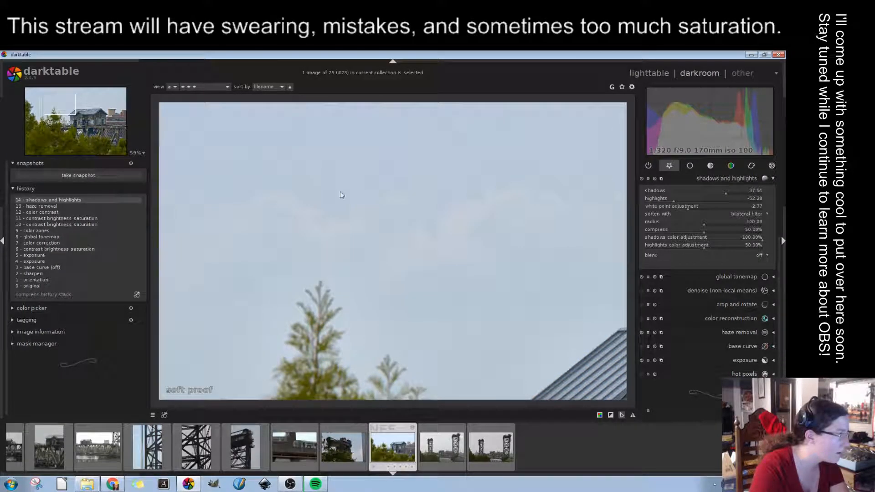
{"action": "scroll", "coordinate": [292, 173], "scroll_direction": "down", "scroll_amount": 3}
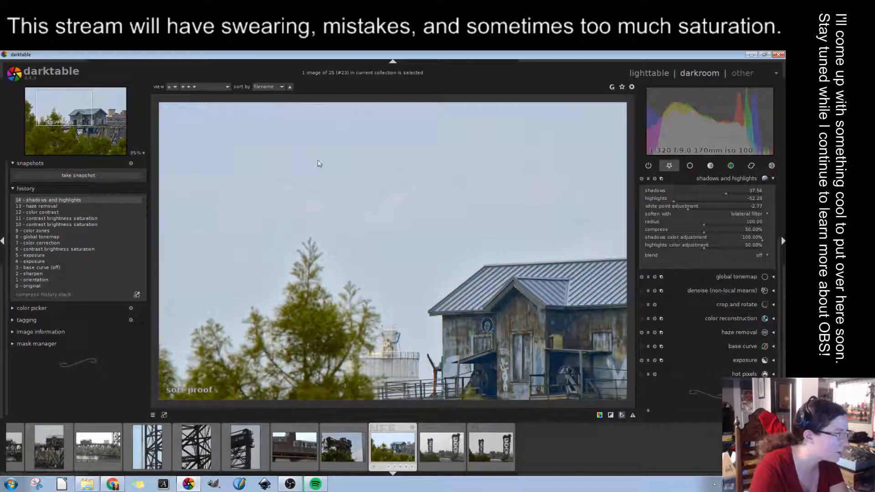
{"action": "scroll", "coordinate": [319, 159], "scroll_direction": "down", "scroll_amount": 2}
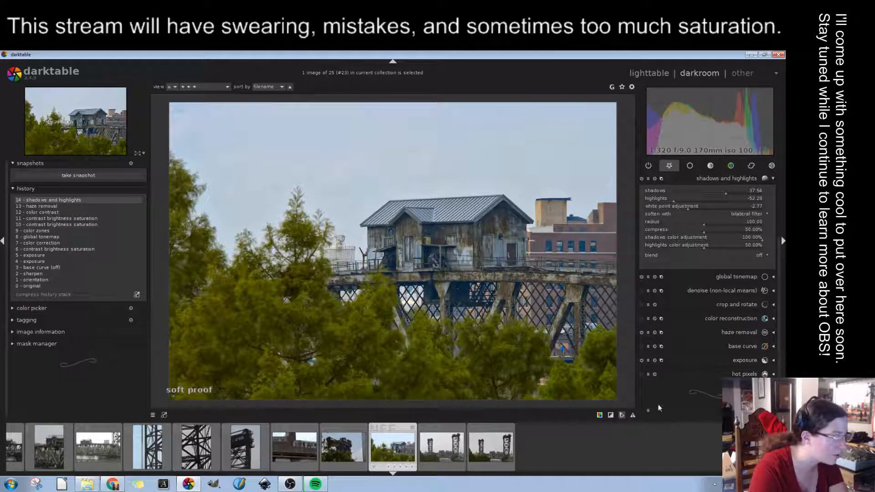
{"action": "middle_click", "coordinate": [402, 307]}
{"action": "middle_click", "coordinate": [402, 306]}
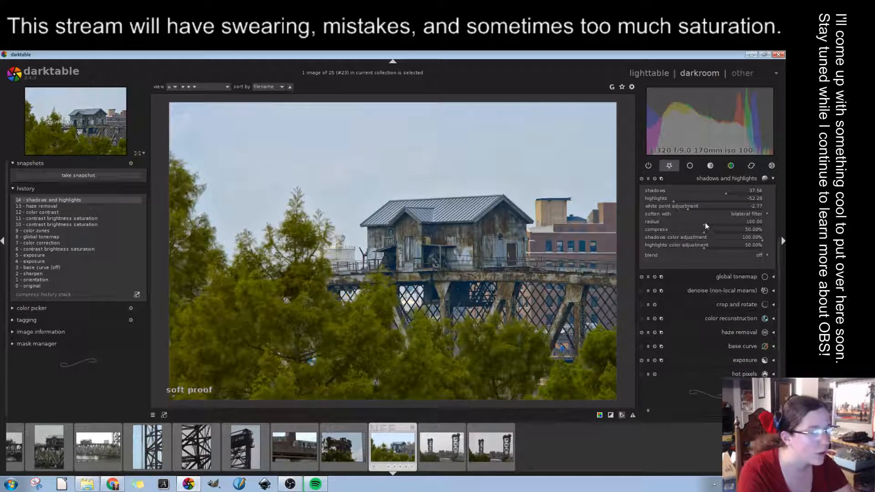
{"action": "left_click_drag", "start_coordinate": [675, 201], "coordinate": [677, 201]}
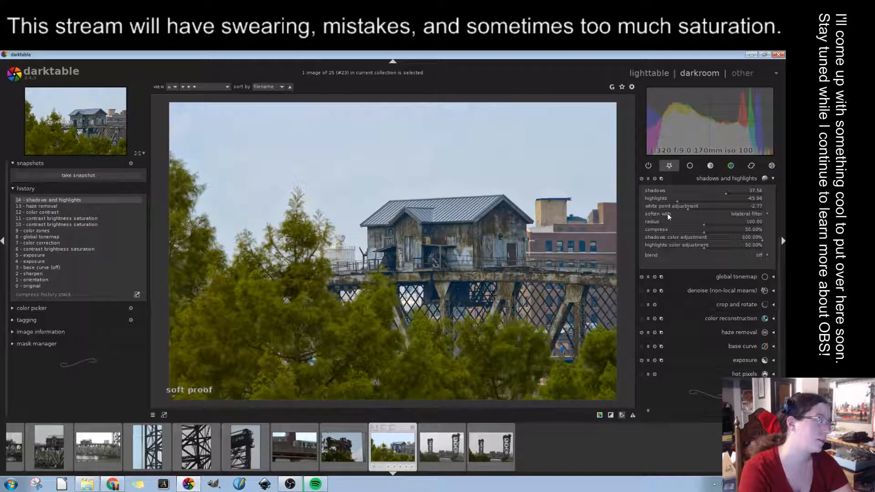
{"action": "left_click", "coordinate": [680, 201]}
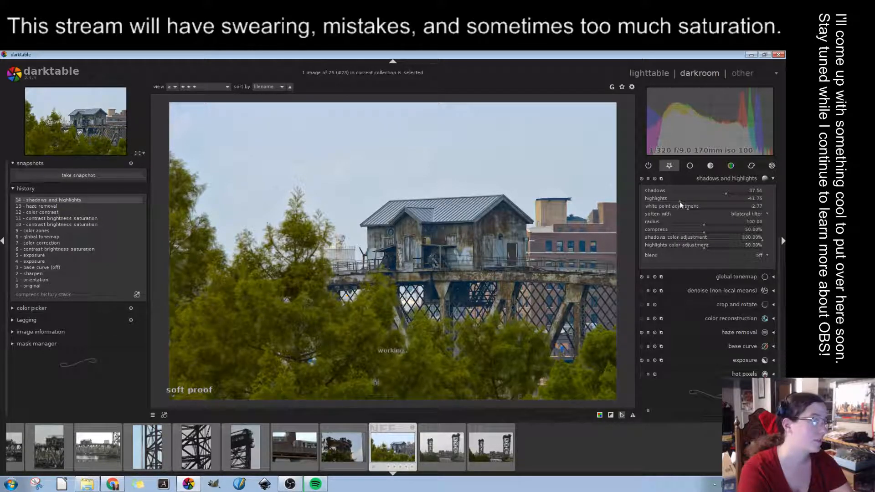
Inspect the bridge house and sky up close, then try lower shadows values, ending at 26.32
{"action": "scroll", "coordinate": [446, 232], "scroll_direction": "up", "scroll_amount": 2}
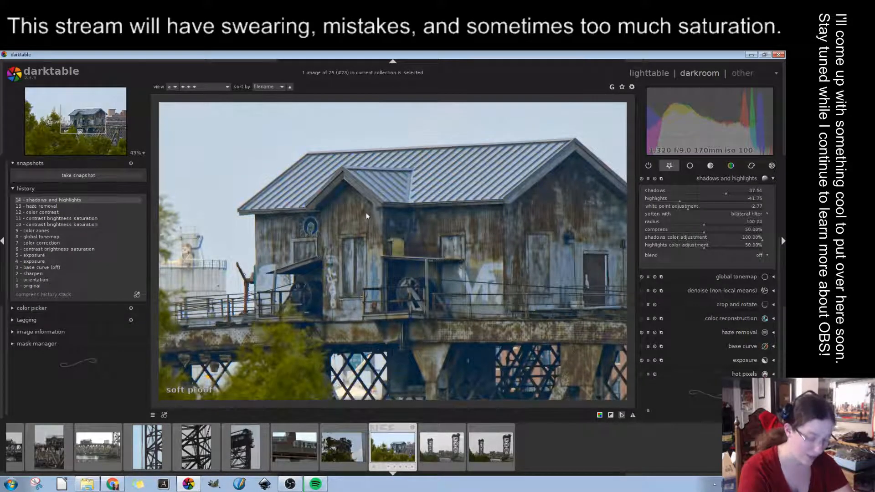
{"action": "left_click_drag", "start_coordinate": [368, 209], "coordinate": [495, 267]}
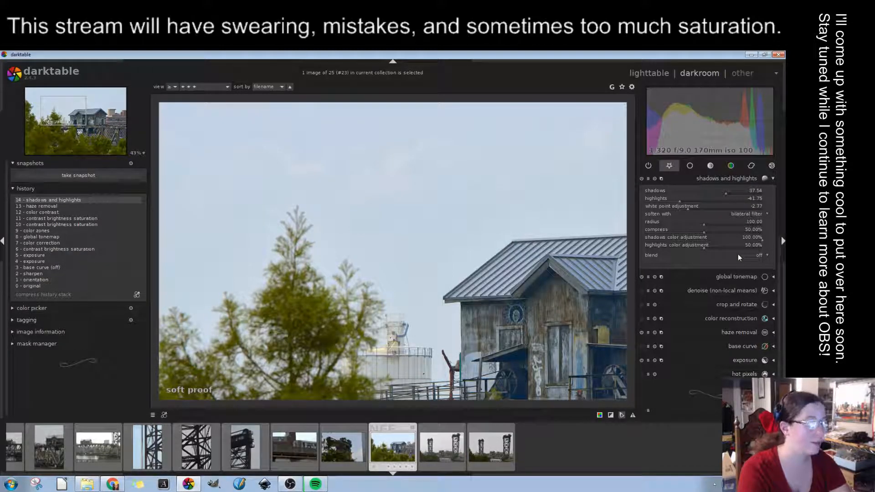
{"action": "middle_click", "coordinate": [371, 260]}
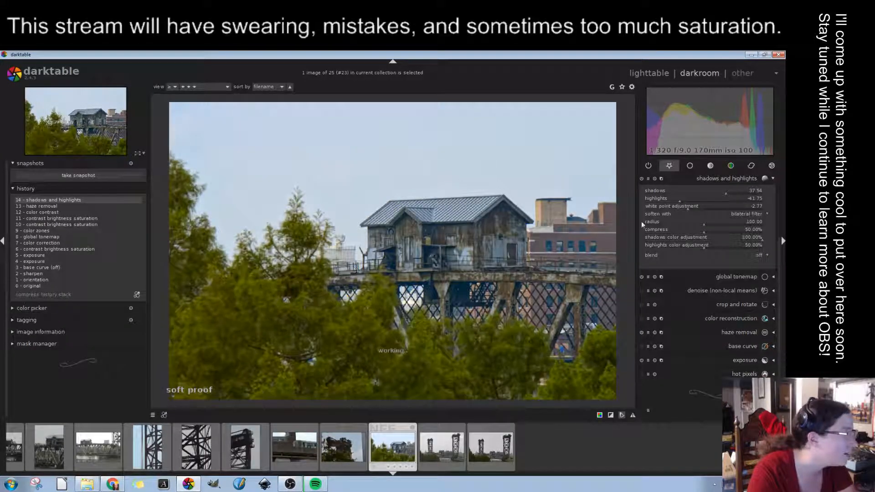
{"action": "left_click", "coordinate": [721, 192]}
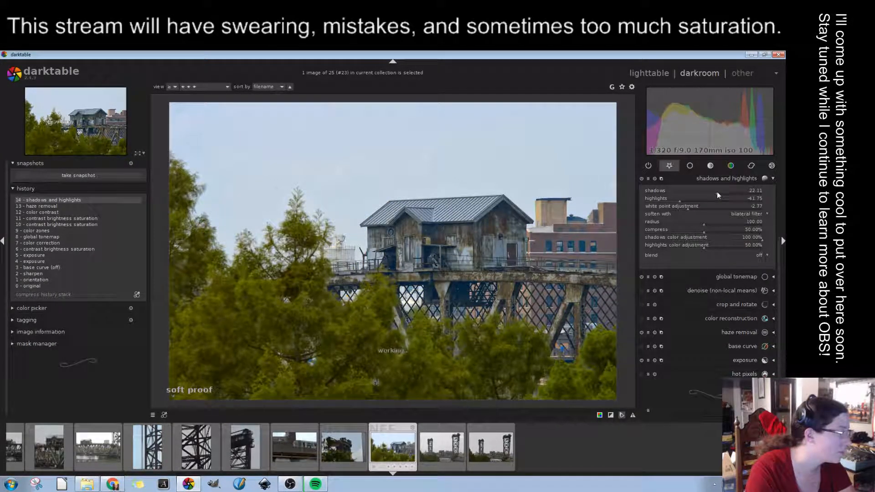
{"action": "left_click", "coordinate": [718, 192]}
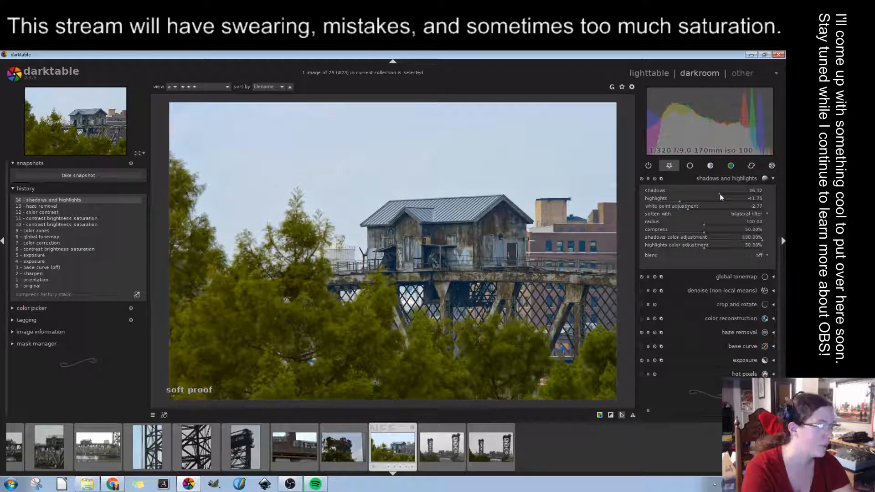
Set the highlights to -55.79 and the shadows to 17.19, then collapse the shadows and highlights module
{"action": "left_click_drag", "start_coordinate": [719, 193], "coordinate": [668, 203]}
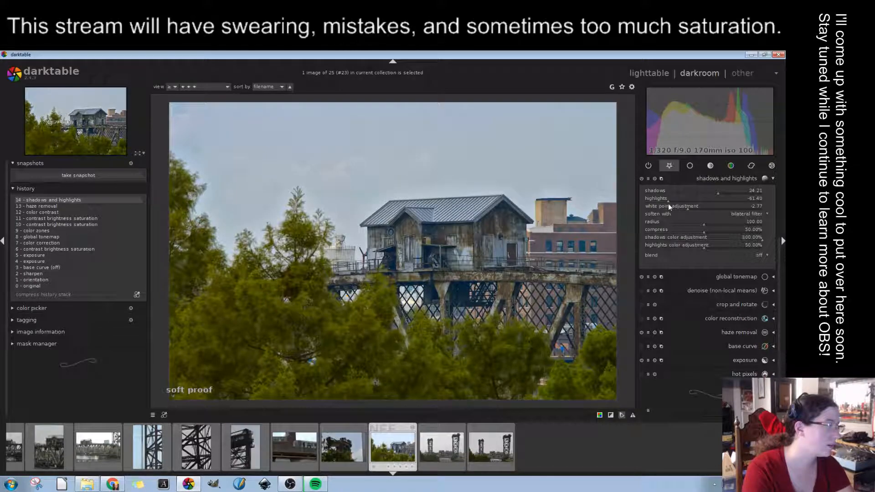
{"action": "left_click_drag", "start_coordinate": [668, 204], "coordinate": [667, 203]}
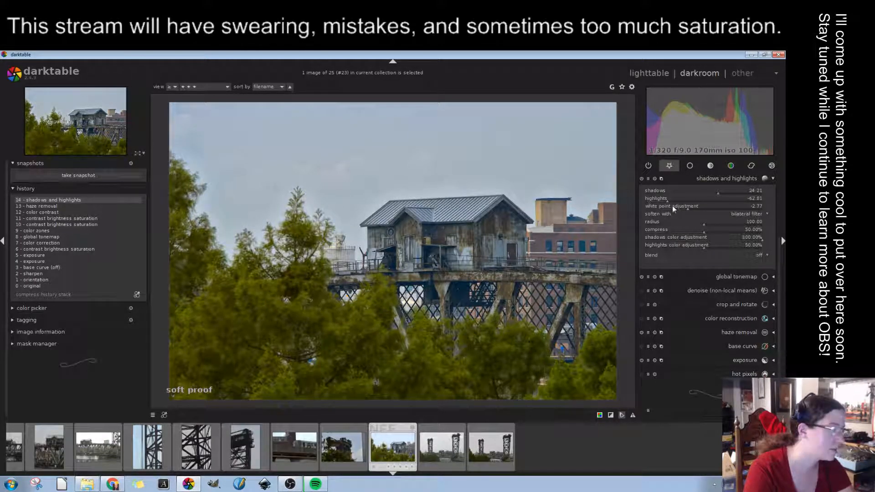
{"action": "left_click_drag", "start_coordinate": [666, 201], "coordinate": [671, 202]}
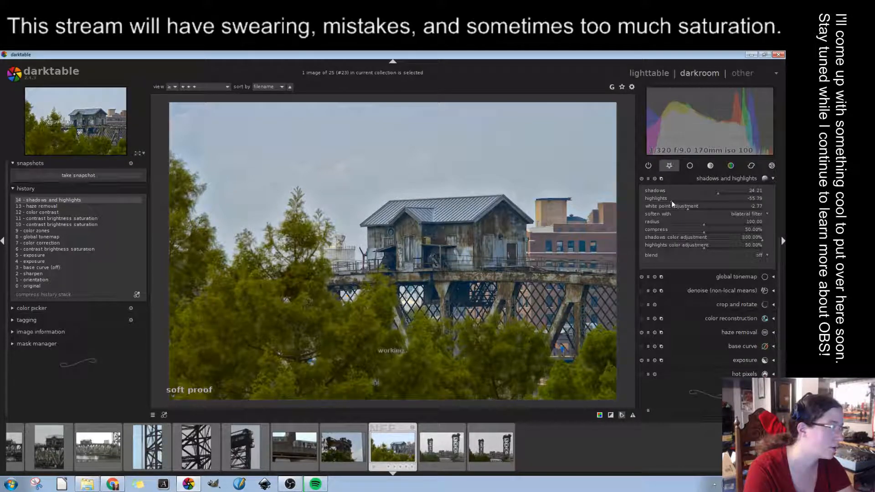
{"action": "left_click_drag", "start_coordinate": [720, 195], "coordinate": [713, 195]}
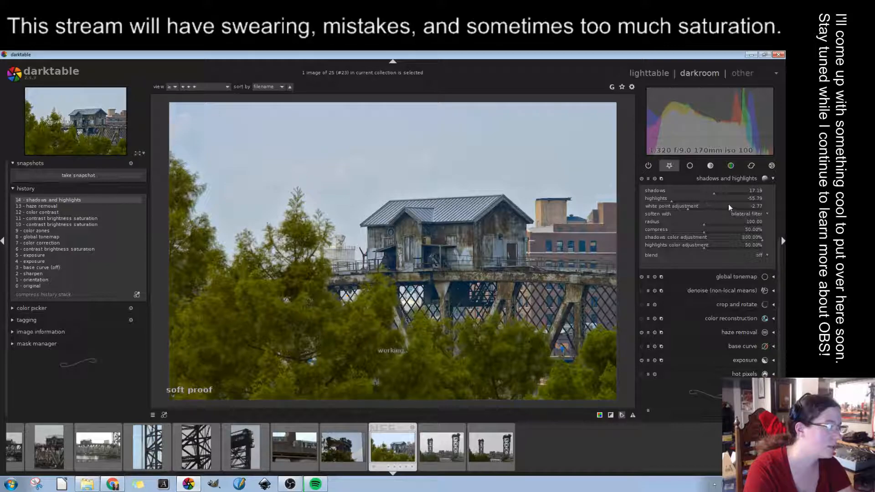
{"action": "left_click", "coordinate": [773, 179]}
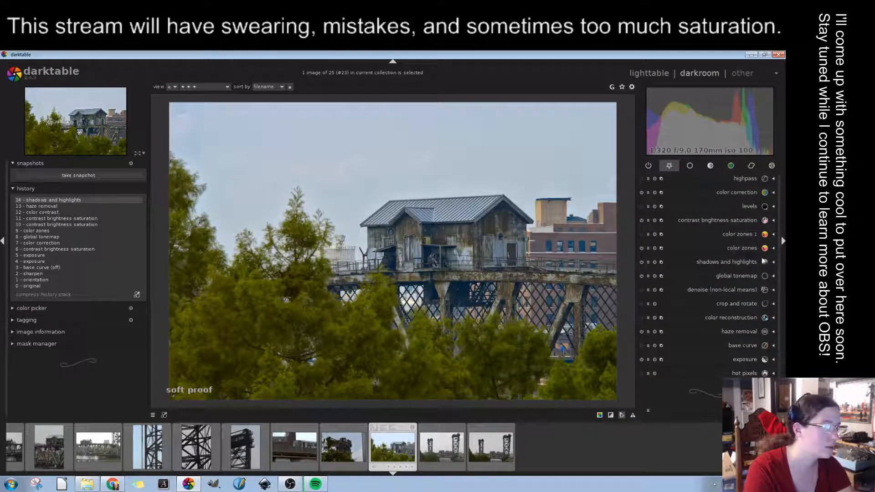
Add grain to the bridge house photo with a strength of 17%
{"action": "left_click", "coordinate": [771, 167]}
{"action": "left_click", "coordinate": [750, 232]}
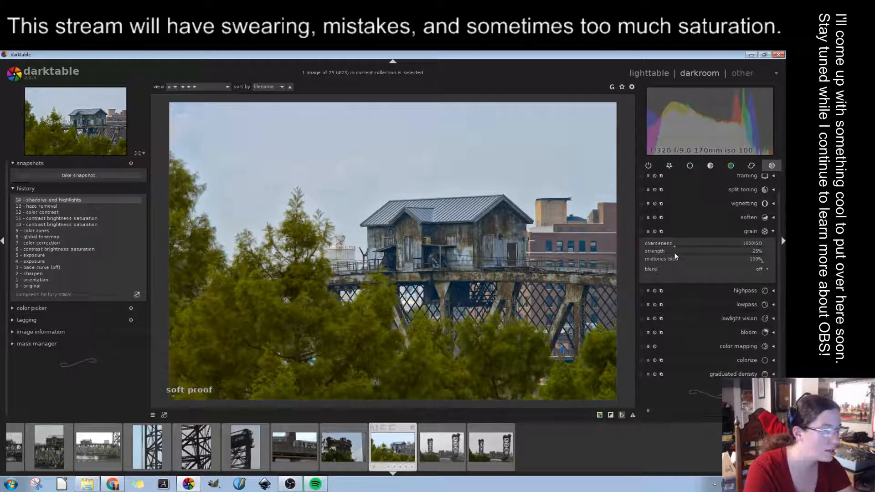
{"action": "left_click_drag", "start_coordinate": [675, 252], "coordinate": [649, 254]}
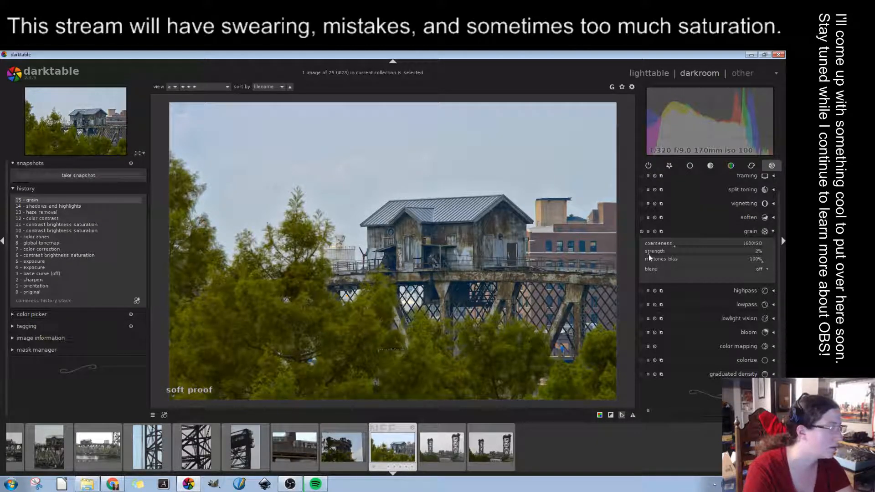
{"action": "mouse_move", "coordinate": [649, 254]}
{"action": "left_mouse_down"}
{"action": "mouse_move", "coordinate": [679, 254]}
{"action": "mouse_move", "coordinate": [665, 253]}
{"action": "left_mouse_up"}
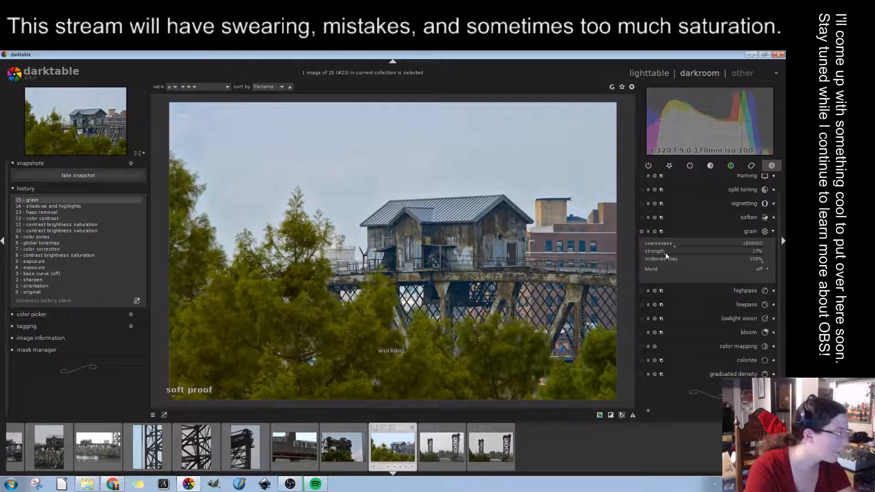
Examine the grain up close and compare the photo with and without it using the edit history
{"action": "scroll", "coordinate": [409, 309], "scroll_direction": "up", "scroll_amount": 2}
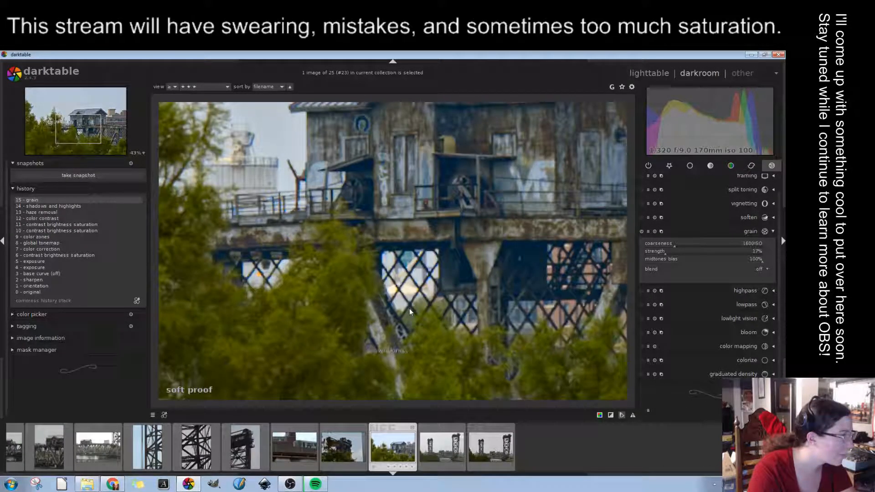
{"action": "scroll", "coordinate": [410, 308], "scroll_direction": "down", "scroll_amount": 3}
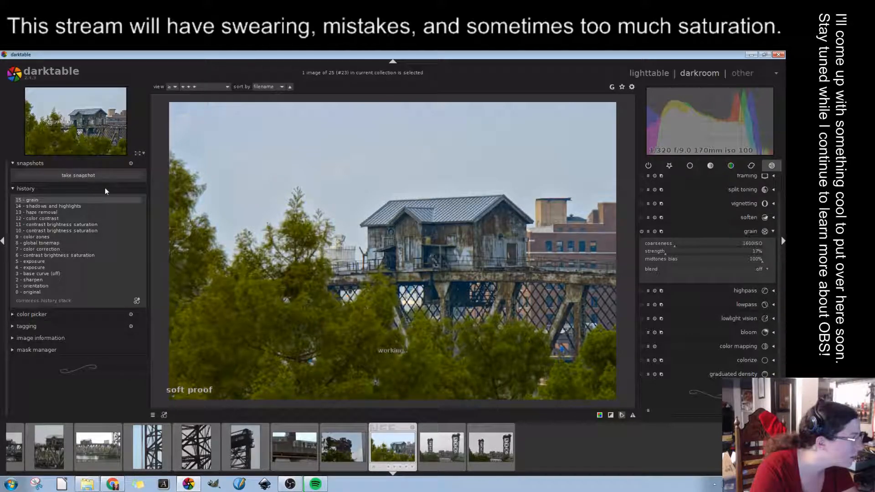
{"action": "left_click", "coordinate": [137, 206]}
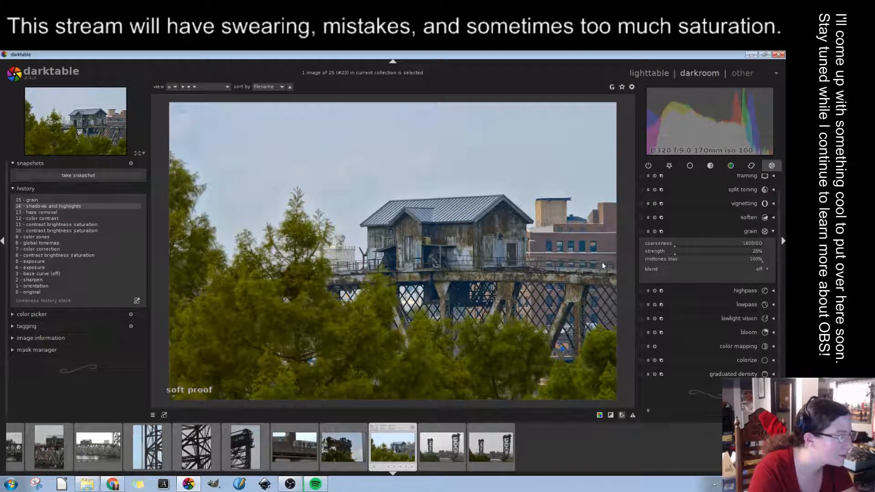
{"action": "left_click", "coordinate": [70, 200]}
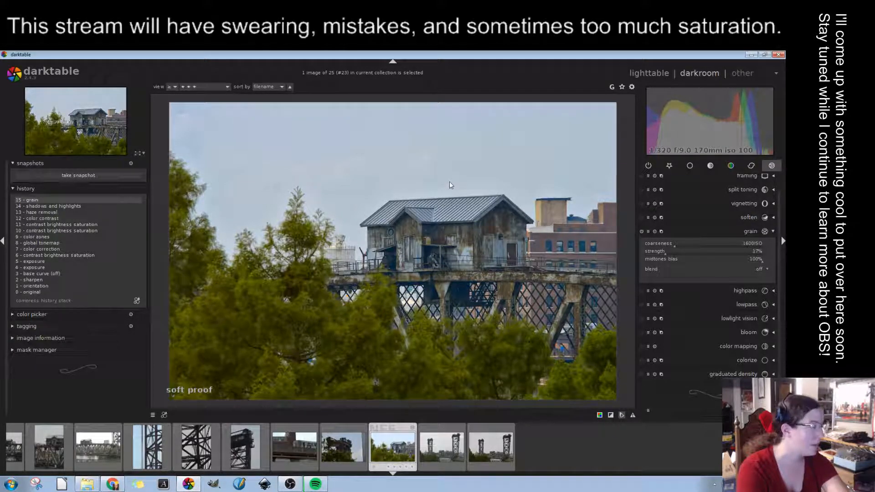
Set the grain strength to 16% and its coarseness to about 3270 ISO, comparing against the version without grain
{"action": "left_click", "coordinate": [664, 253]}
{"action": "left_click_drag", "start_coordinate": [675, 246], "coordinate": [700, 245]}
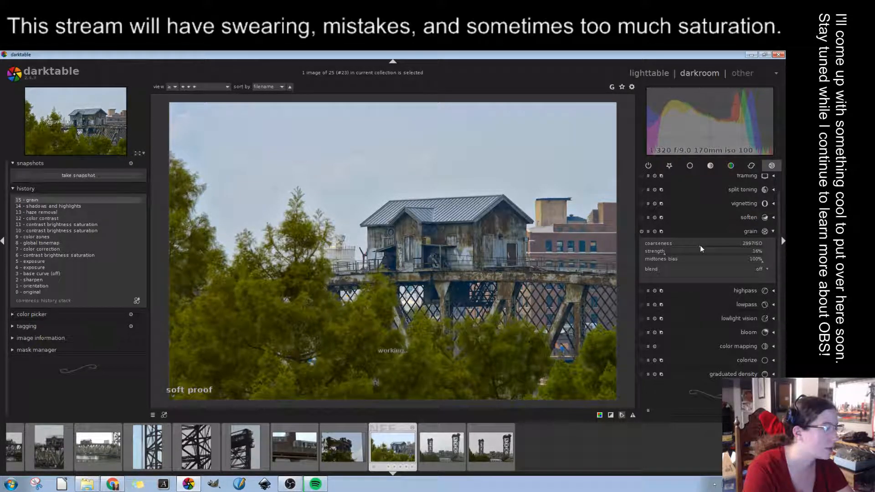
{"action": "left_click_drag", "start_coordinate": [700, 249], "coordinate": [705, 248]}
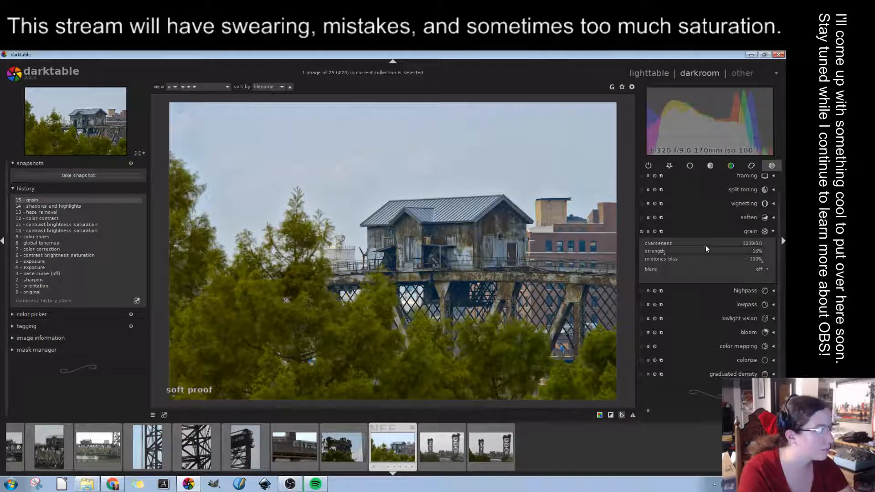
{"action": "left_click", "coordinate": [64, 206]}
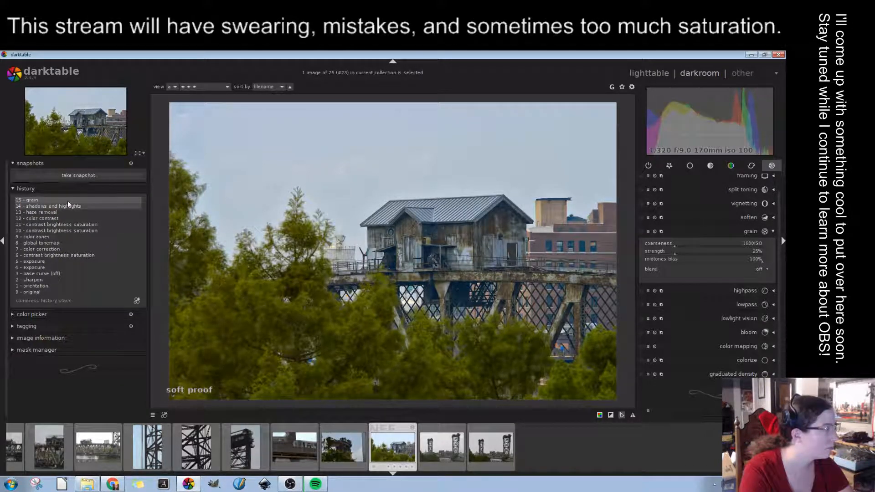
{"action": "left_click", "coordinate": [68, 201]}
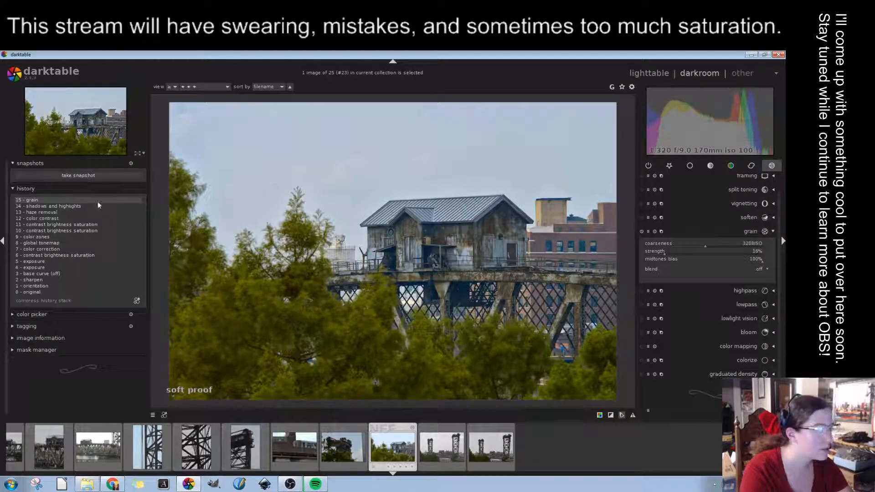
{"action": "left_click", "coordinate": [750, 231]}
Add a second color correction instance and shift its highlights point toward blue
{"action": "left_click", "coordinate": [730, 166]}
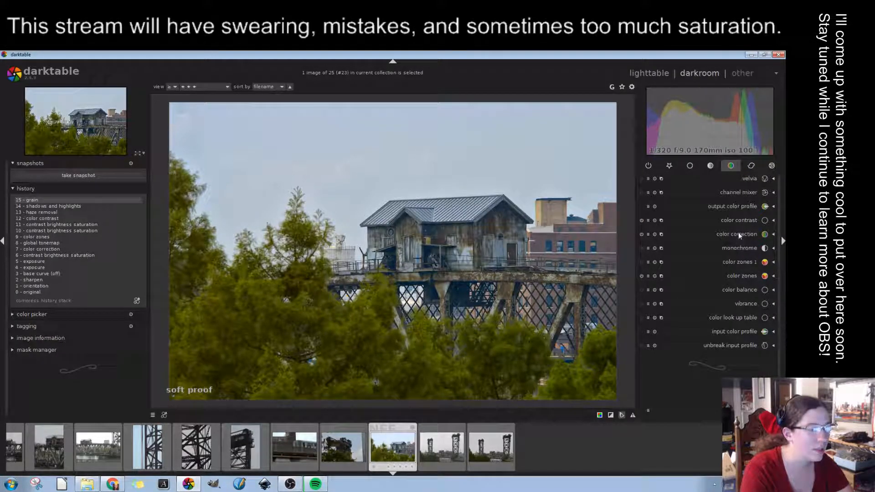
{"action": "left_click", "coordinate": [666, 238]}
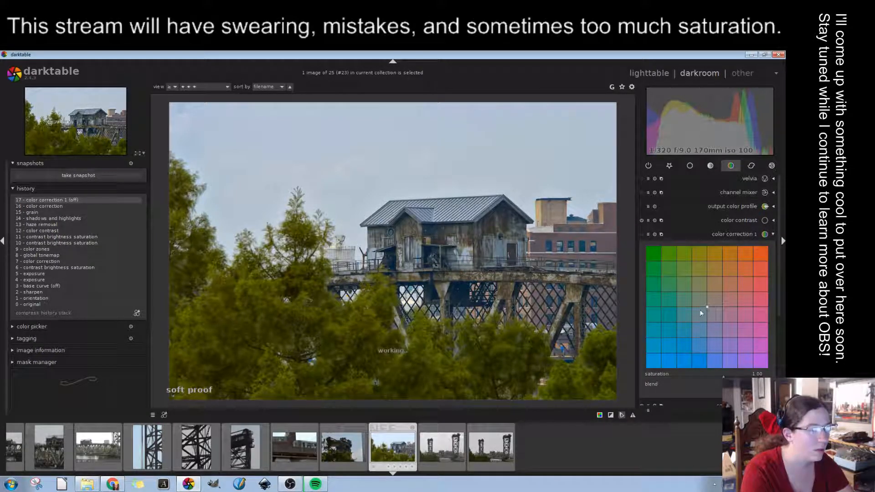
{"action": "left_click_drag", "start_coordinate": [707, 308], "coordinate": [701, 328]}
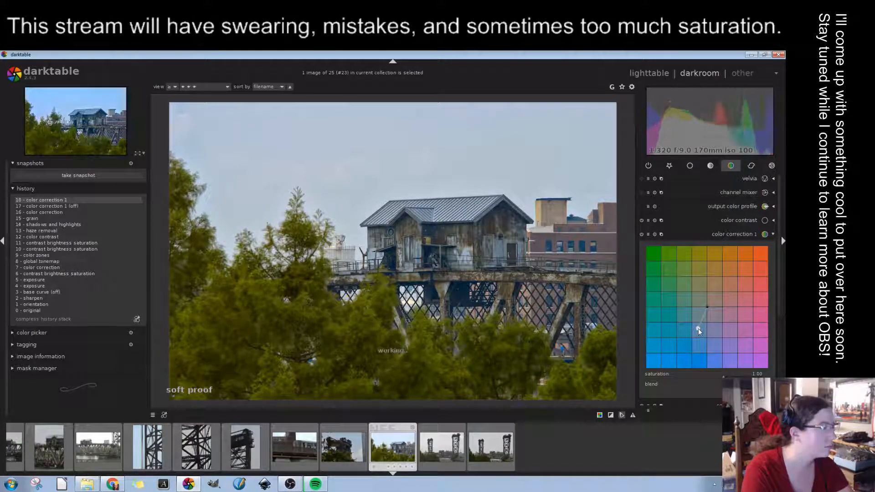
Move the second color correction's highlights point closer to neutral and compare the photo with its earlier color correction and grain states
{"action": "left_click_drag", "start_coordinate": [698, 330], "coordinate": [702, 319]}
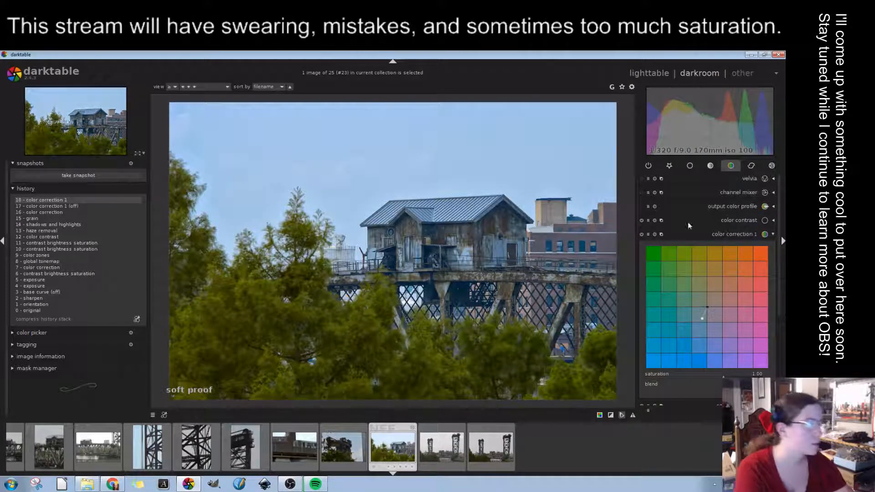
{"action": "left_click", "coordinate": [62, 206]}
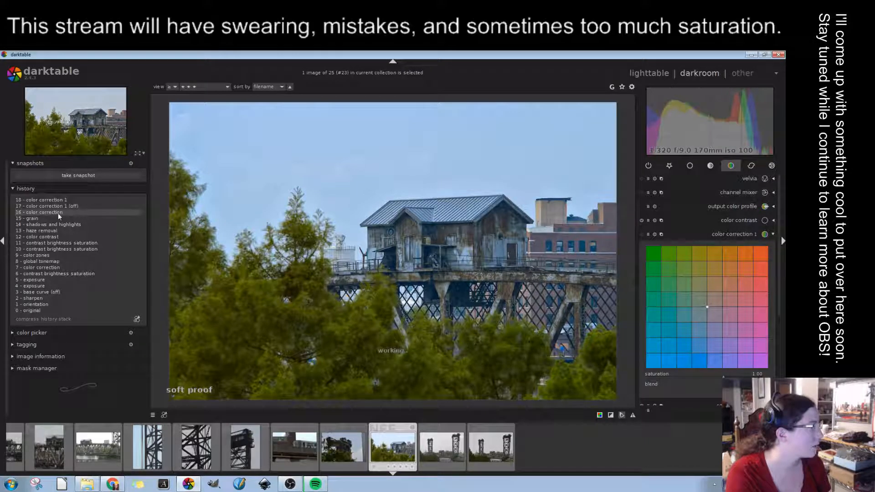
{"action": "left_click", "coordinate": [51, 212]}
{"action": "left_click", "coordinate": [40, 218]}
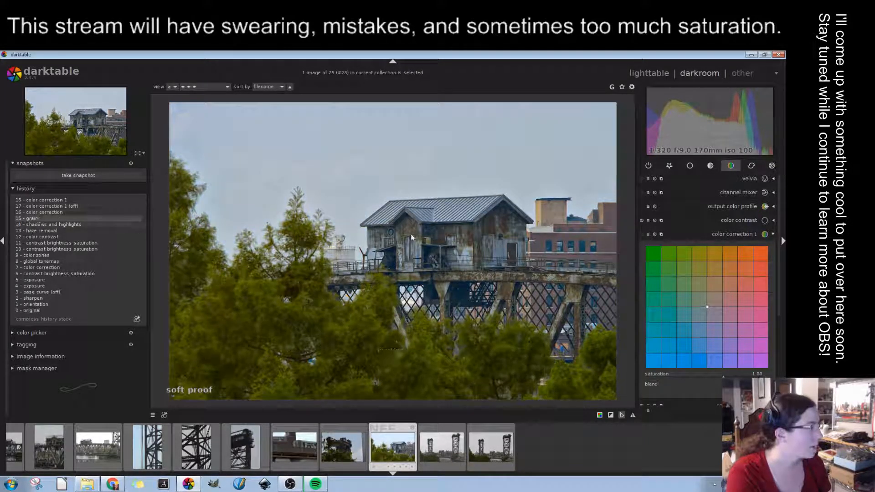
Delete the second color correction instance and restore the photo to its latest history state, color correction
{"action": "left_click", "coordinate": [774, 234]}
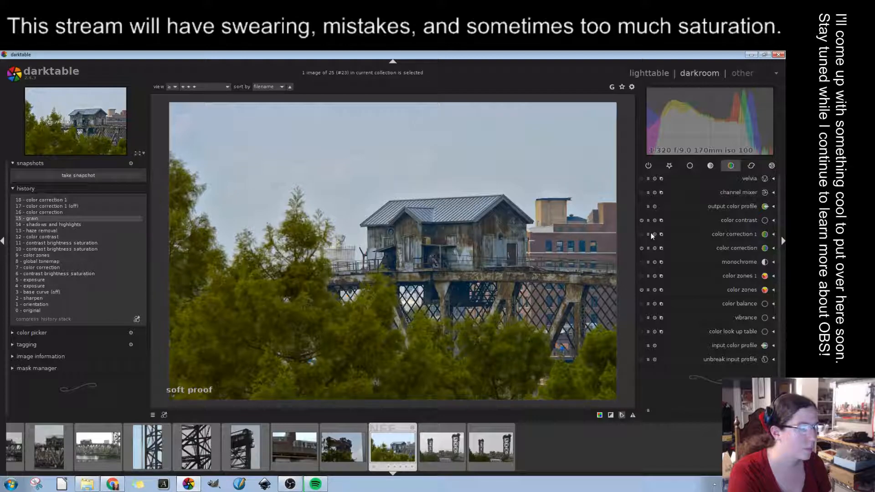
{"action": "left_click", "coordinate": [662, 236]}
{"action": "left_click", "coordinate": [687, 269]}
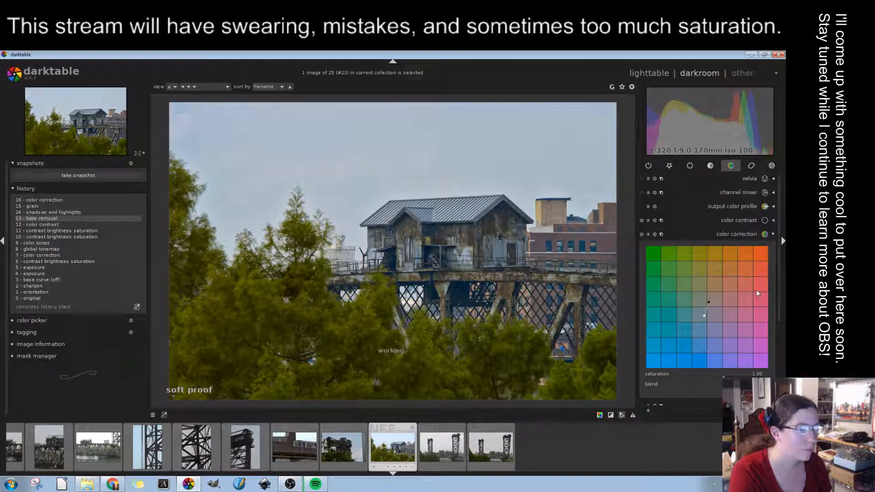
{"action": "left_click", "coordinate": [773, 234]}
{"action": "left_click", "coordinate": [41, 199]}
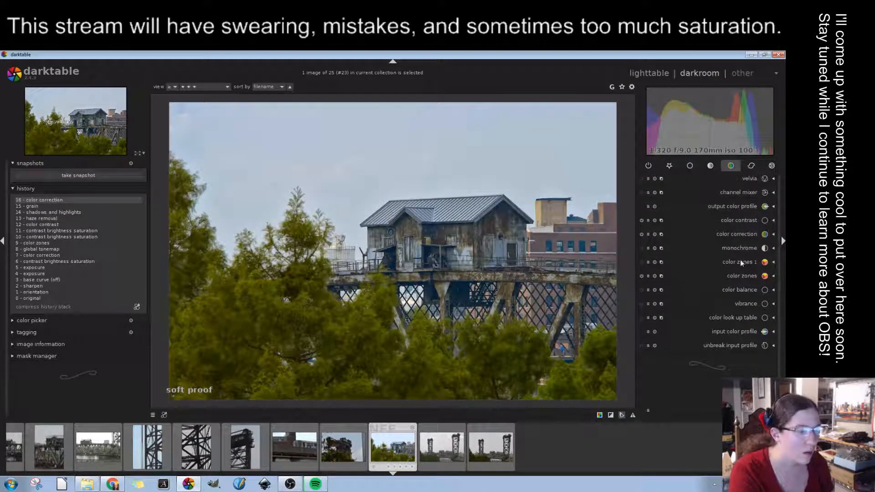
Try lowering the lightness of the blues in the second color zones instance, comparing against the color correction and grain history states
{"action": "left_click", "coordinate": [754, 263]}
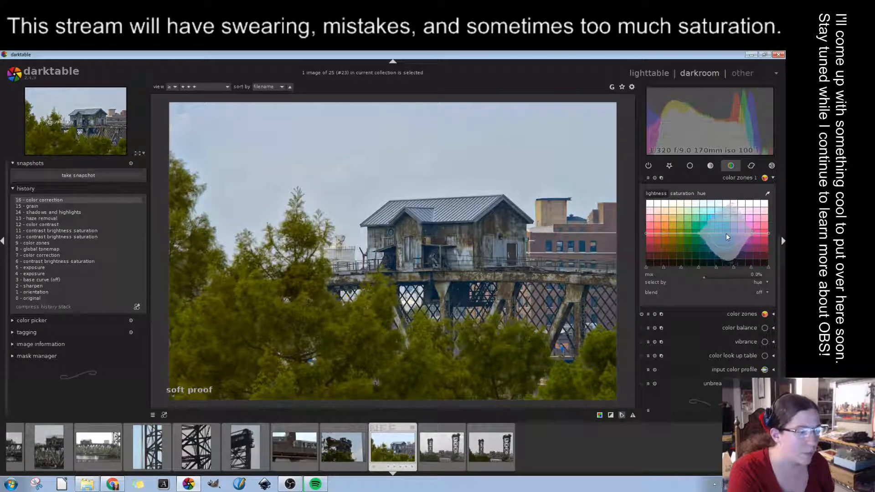
{"action": "left_click_drag", "start_coordinate": [727, 234], "coordinate": [726, 239]}
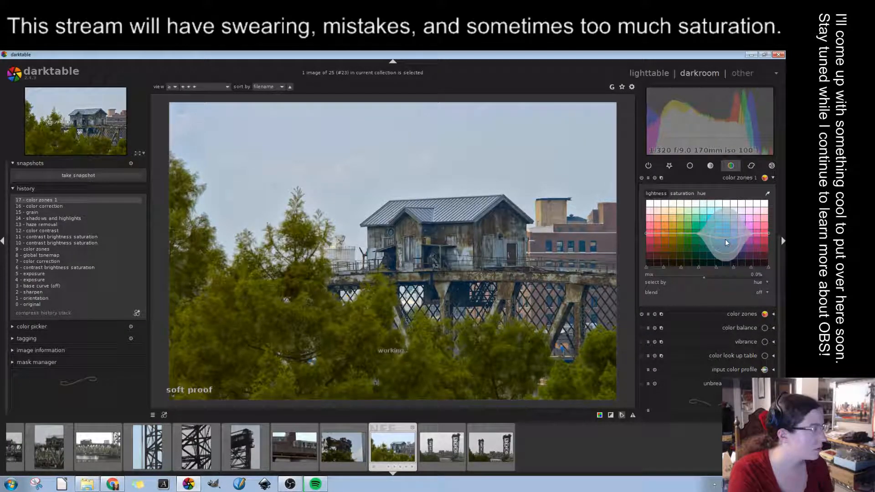
{"action": "left_click_drag", "start_coordinate": [725, 239], "coordinate": [726, 256]}
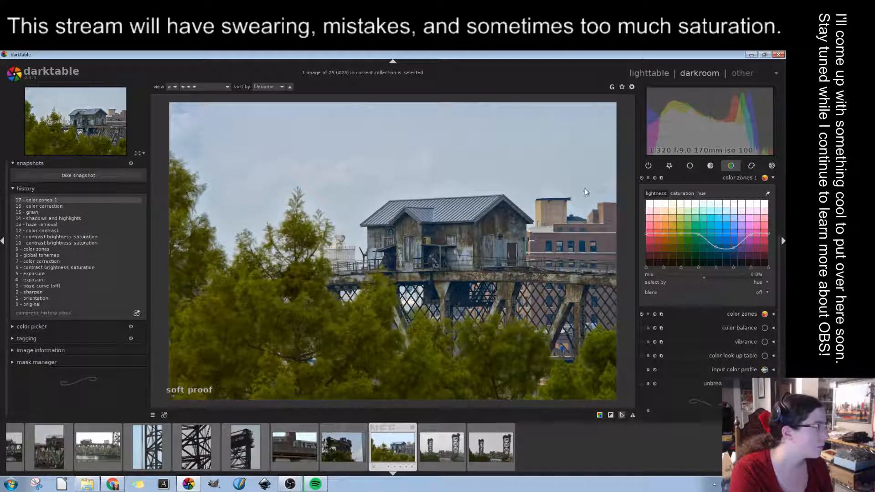
{"action": "left_click_drag", "start_coordinate": [728, 243], "coordinate": [727, 244]}
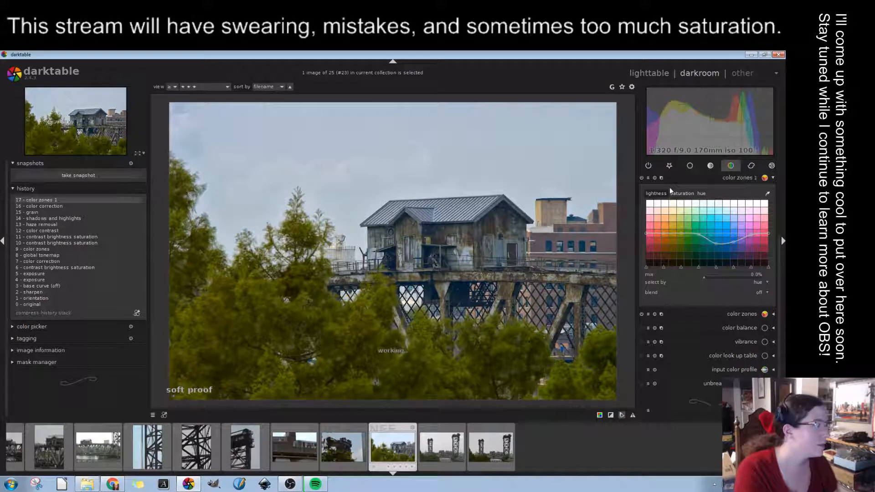
{"action": "left_click", "coordinate": [94, 206]}
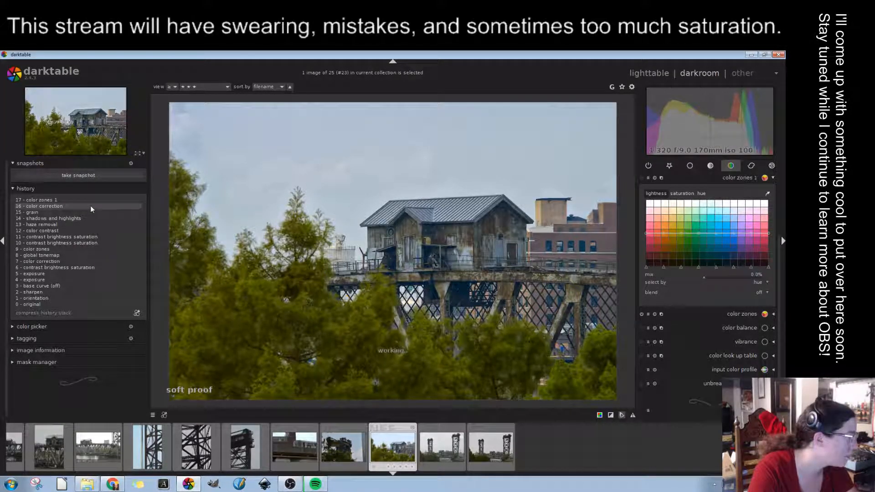
{"action": "left_click", "coordinate": [62, 210]}
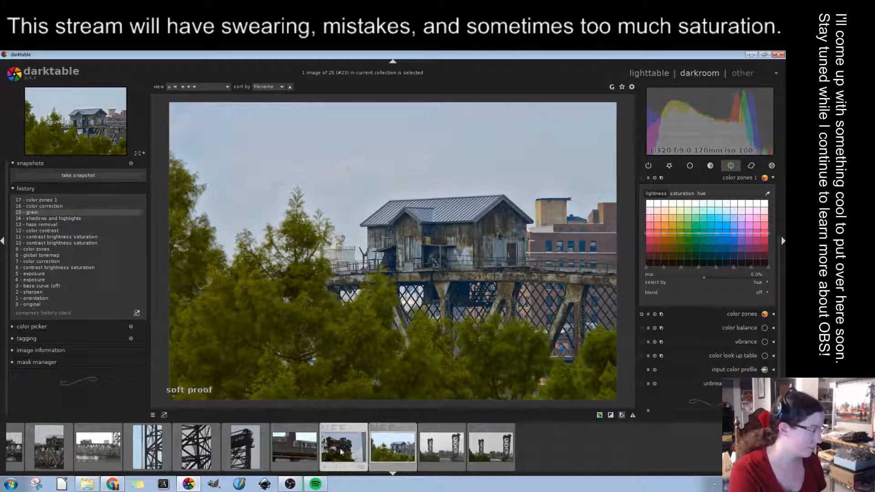
Browse the bridge photos in the filmstrip and lighttable, returning to the bridge house photo in the darkroom
{"action": "left_click", "coordinate": [392, 447]}
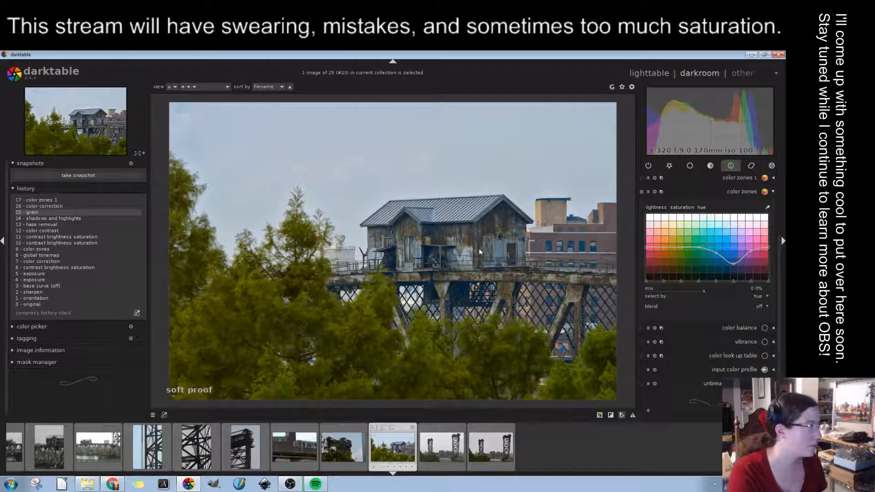
{"action": "left_click", "coordinate": [773, 192]}
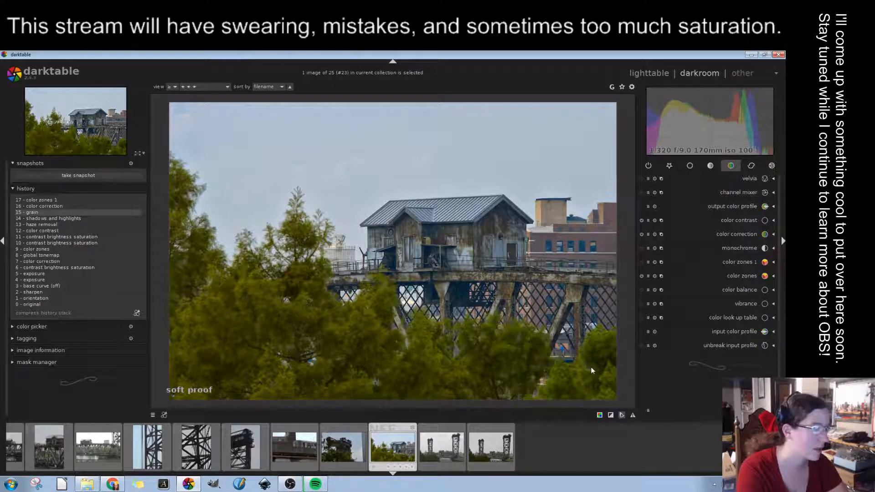
{"action": "scroll", "coordinate": [339, 441], "scroll_direction": "up", "scroll_amount": 5}
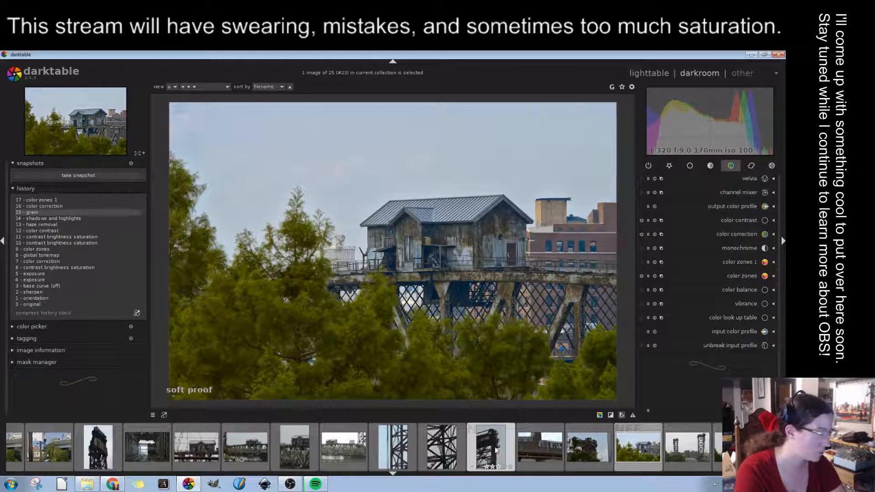
{"action": "scroll", "coordinate": [390, 445], "scroll_direction": "up", "scroll_amount": 6}
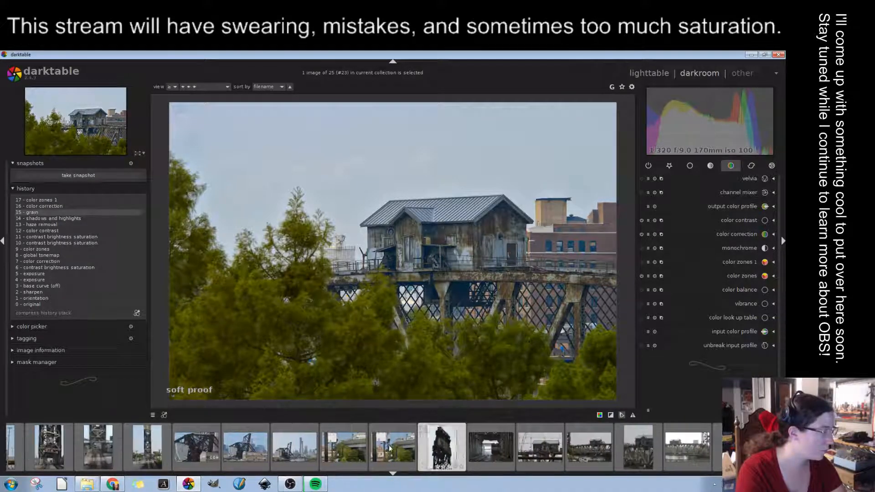
{"action": "left_click", "coordinate": [648, 73]}
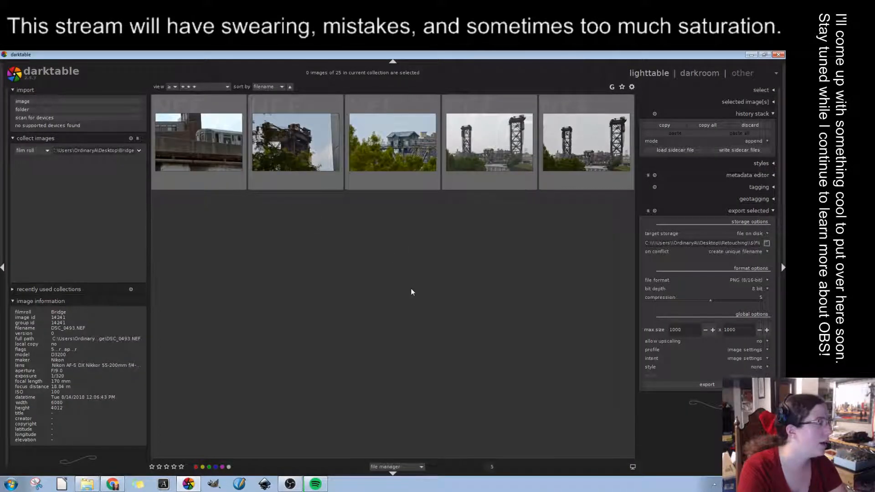
{"action": "scroll", "coordinate": [412, 292], "scroll_direction": "up", "scroll_amount": 2}
{"action": "scroll", "coordinate": [412, 292], "scroll_direction": "down", "scroll_amount": 1}
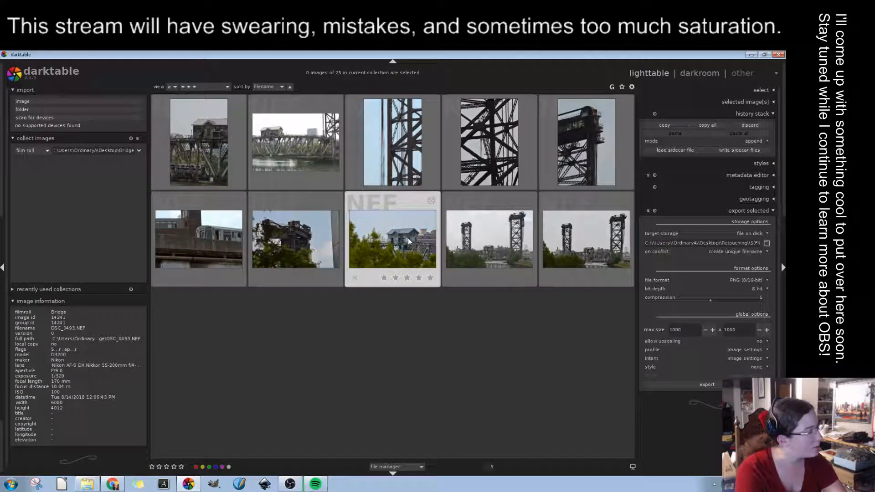
{"action": "double_click", "coordinate": [384, 249]}
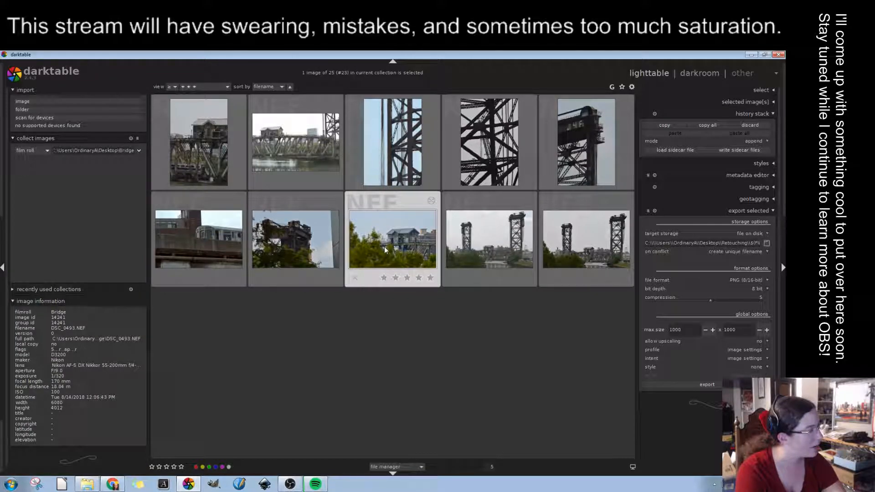
Compare the photo's shadows and highlights, haze removal and color correction history states, and check its thumbnail in the lighttable
{"action": "left_click", "coordinate": [52, 218]}
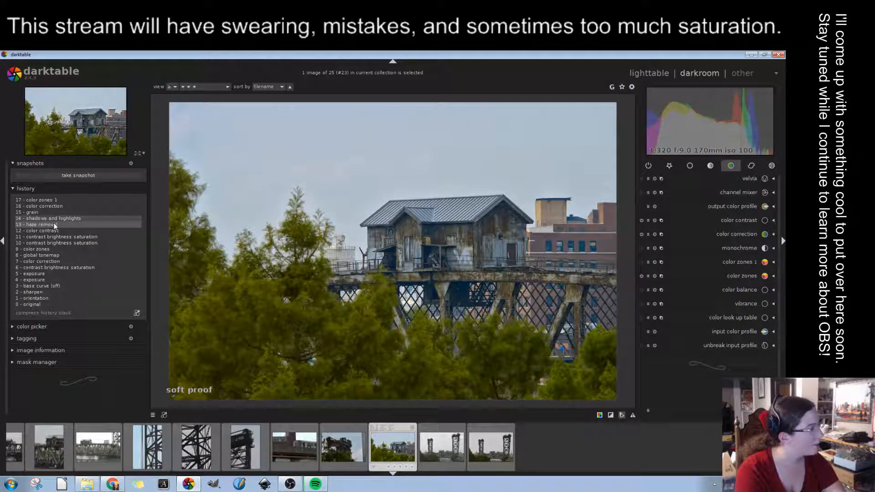
{"action": "left_click", "coordinate": [54, 224]}
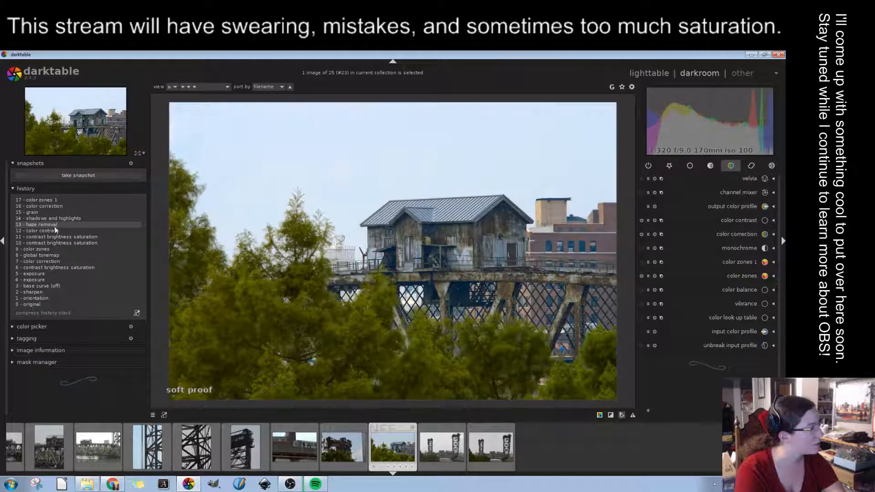
{"action": "left_click", "coordinate": [55, 232]}
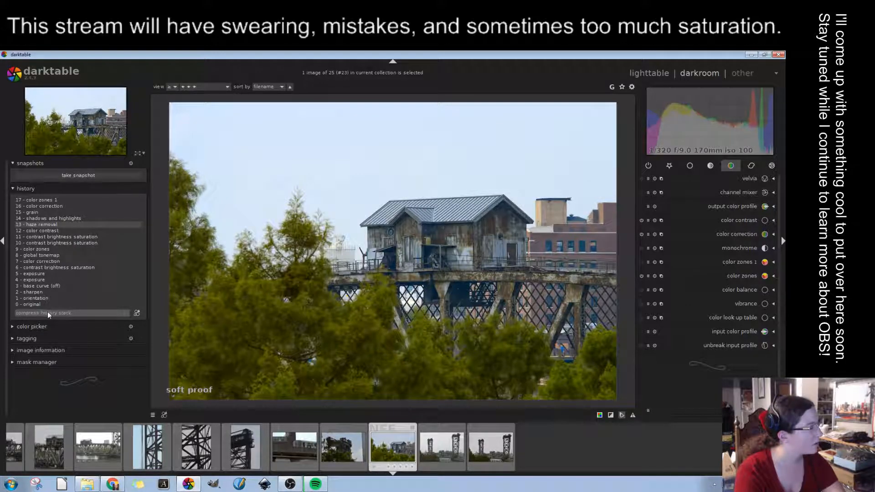
{"action": "left_click", "coordinate": [68, 206]}
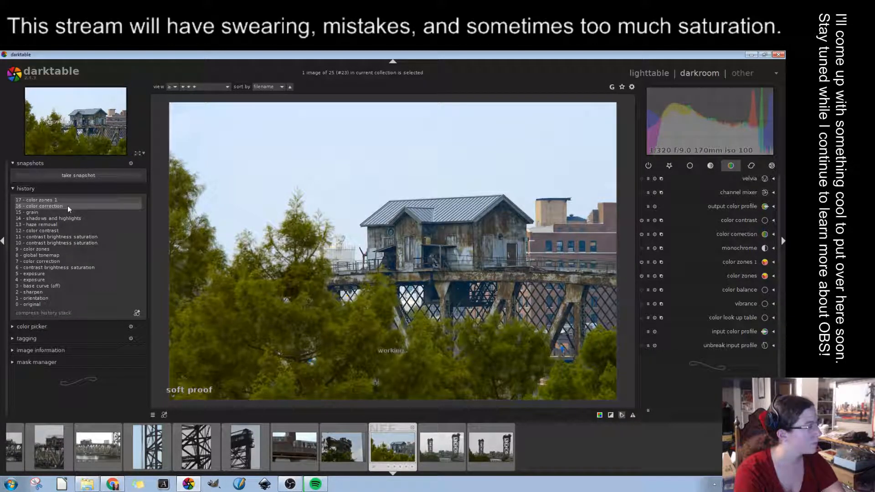
{"action": "left_click", "coordinate": [649, 73]}
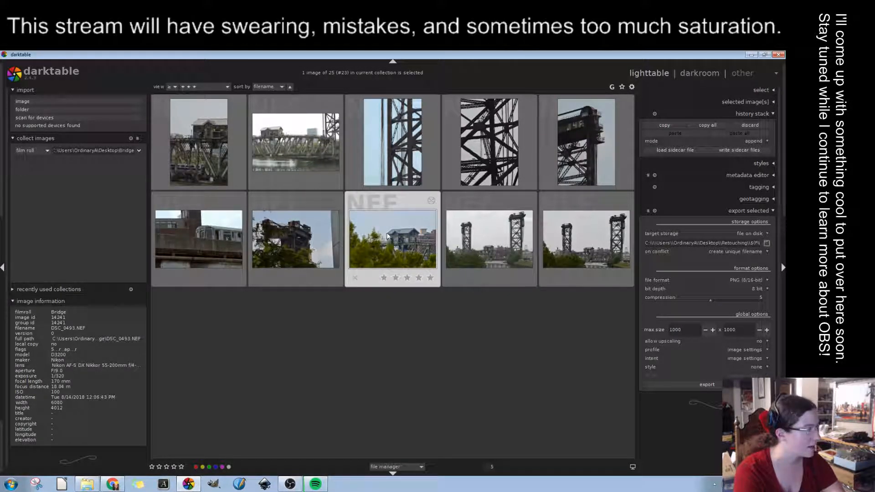
{"action": "left_click", "coordinate": [698, 75]}
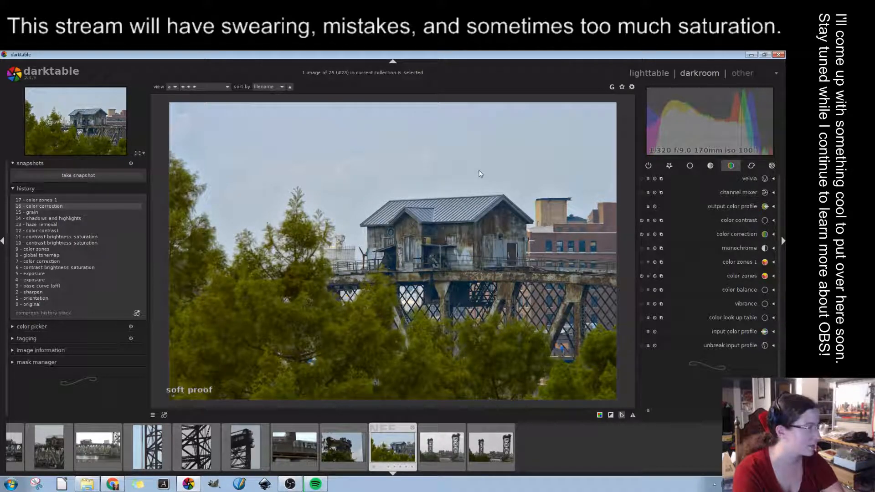
Revert the photo to its haze removal state, filter the collection to five-star photos and reopen the photo in the darkroom
{"action": "left_click", "coordinate": [48, 224]}
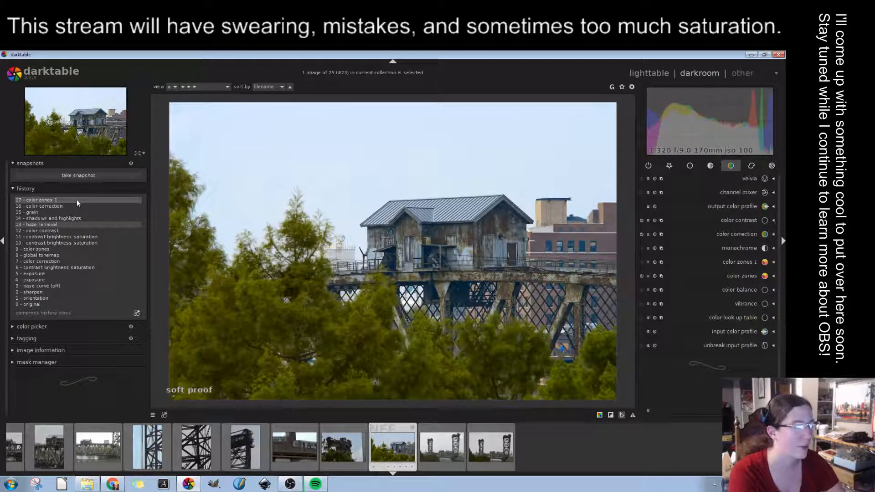
{"action": "left_click", "coordinate": [653, 72]}
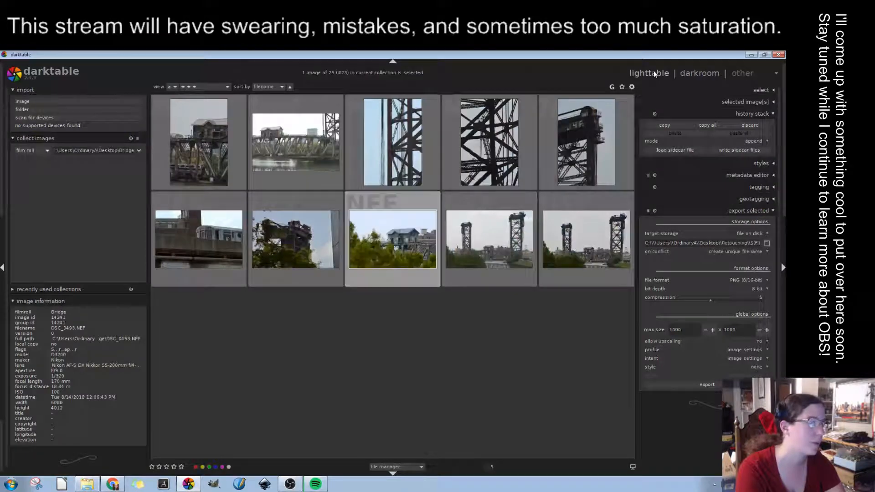
{"action": "scroll", "coordinate": [201, 87], "scroll_direction": "down", "scroll_amount": 2}
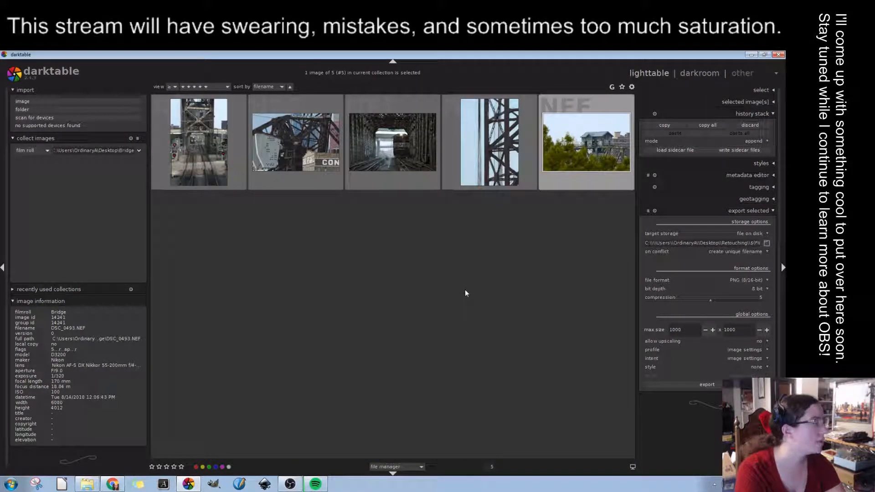
{"action": "key", "text": "d"}
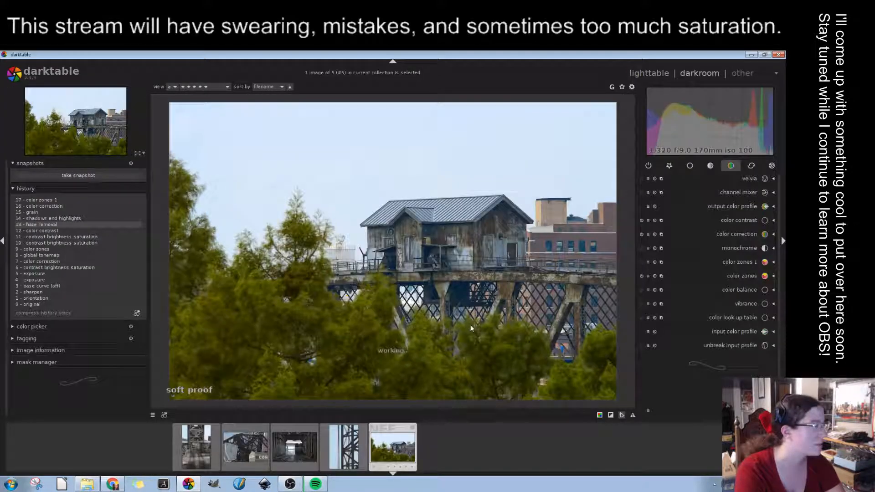
Compare the shadows and highlights, grain and haze removal history states, and review the shadows and highlights settings
{"action": "left_click", "coordinate": [52, 220]}
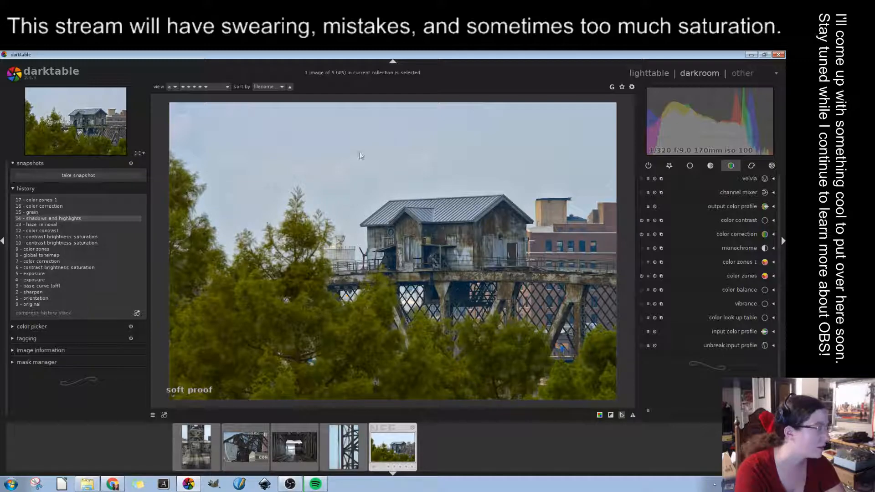
{"action": "left_click", "coordinate": [35, 211]}
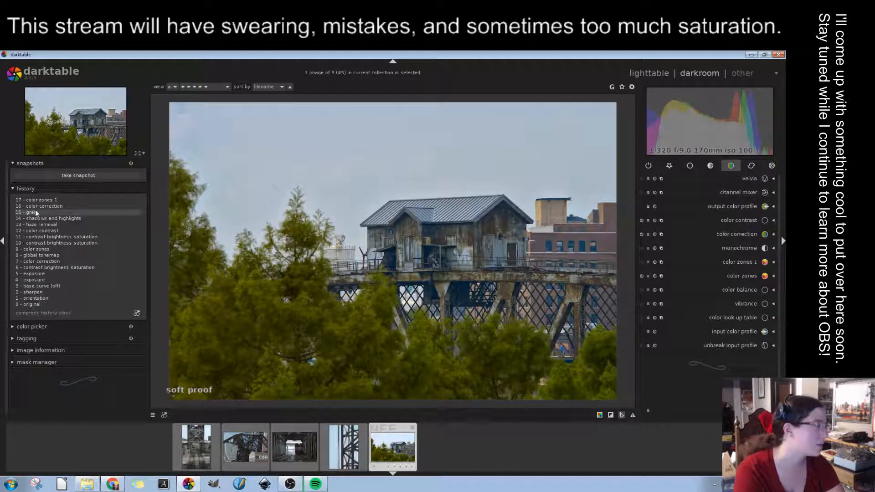
{"action": "left_click", "coordinate": [42, 218]}
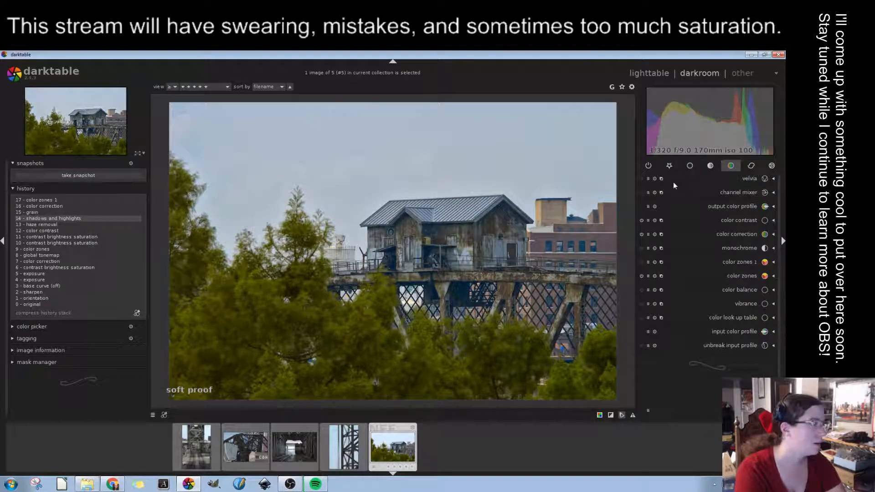
{"action": "left_click", "coordinate": [669, 165]}
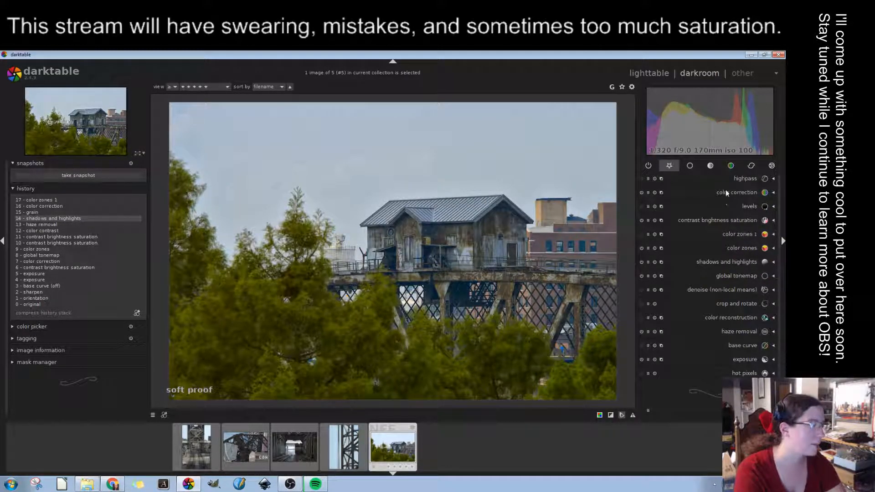
{"action": "left_click", "coordinate": [726, 263]}
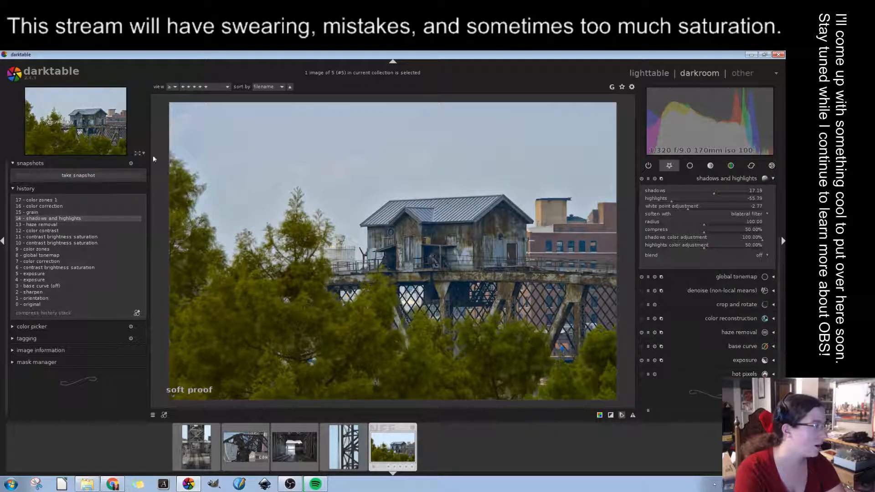
{"action": "left_click", "coordinate": [46, 225]}
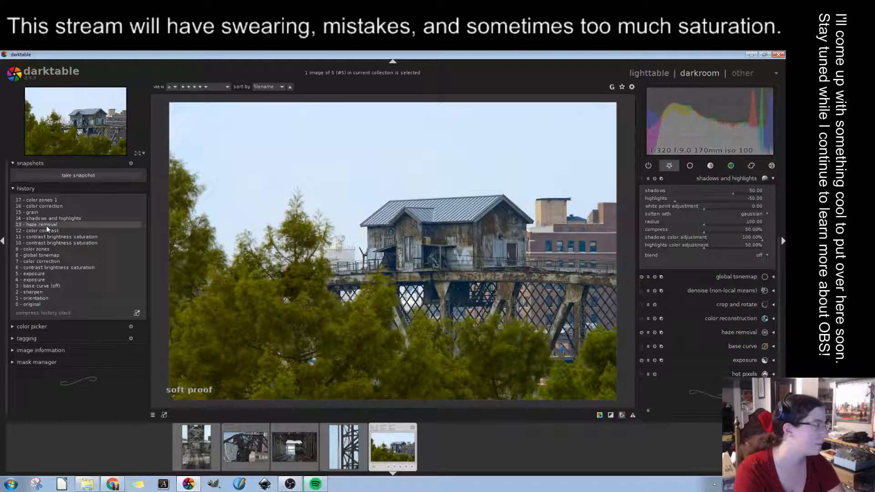
Check the photo in the lighttable, then return it to its shadows and highlights history state in the darkroom
{"action": "left_click", "coordinate": [649, 73]}
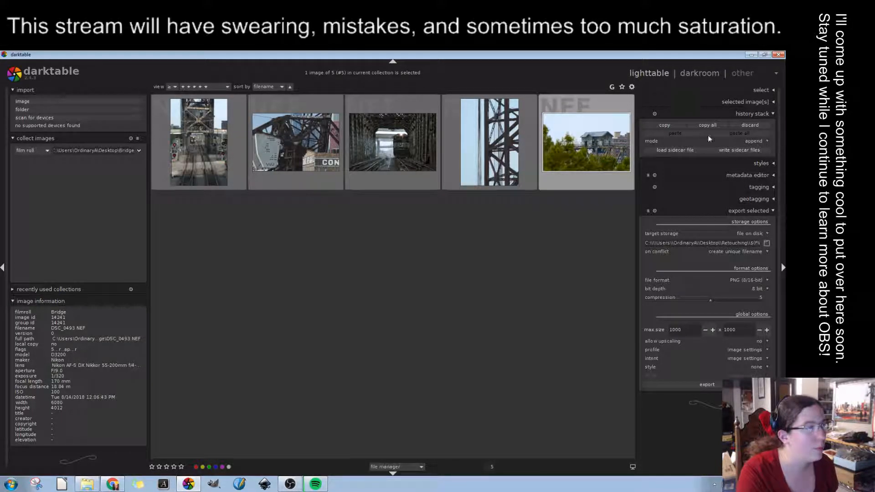
{"action": "key", "text": "d"}
{"action": "left_click", "coordinate": [60, 218]}
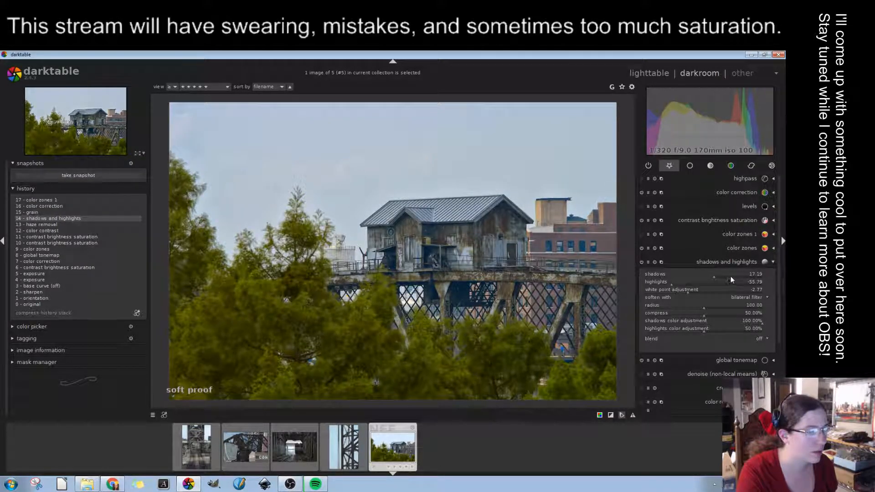
Try a darker shadows and highlights setting, with shadows at -69.62 and highlights at -21.40
{"action": "left_click_drag", "start_coordinate": [670, 285], "coordinate": [661, 285]}
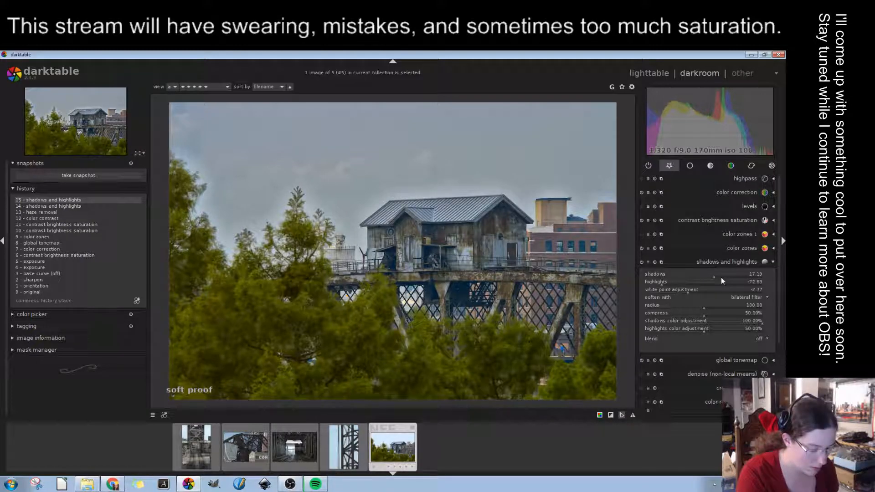
{"action": "mouse_move", "coordinate": [712, 278]}
{"action": "left_mouse_down"}
{"action": "mouse_move", "coordinate": [663, 276]}
{"action": "mouse_move", "coordinate": [731, 284]}
{"action": "mouse_move", "coordinate": [723, 286]}
{"action": "left_mouse_up"}
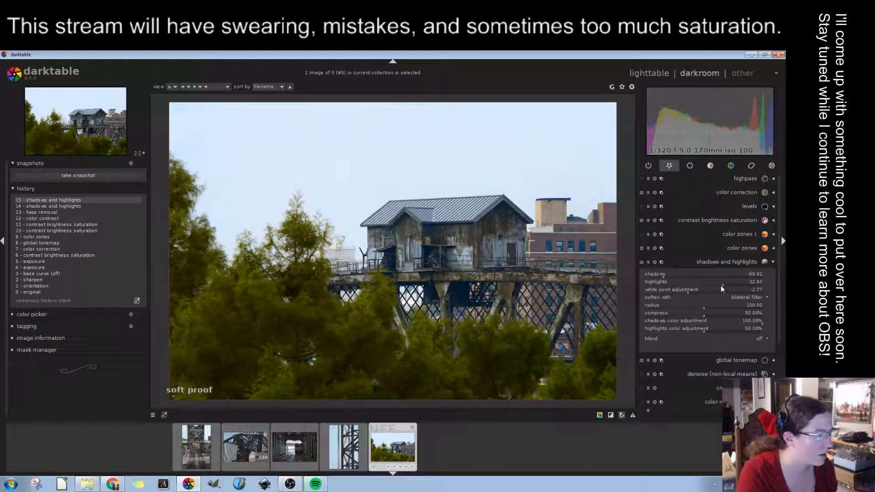
{"action": "left_click", "coordinate": [722, 285]}
{"action": "scroll", "coordinate": [721, 285], "scroll_direction": "down", "scroll_amount": 3}
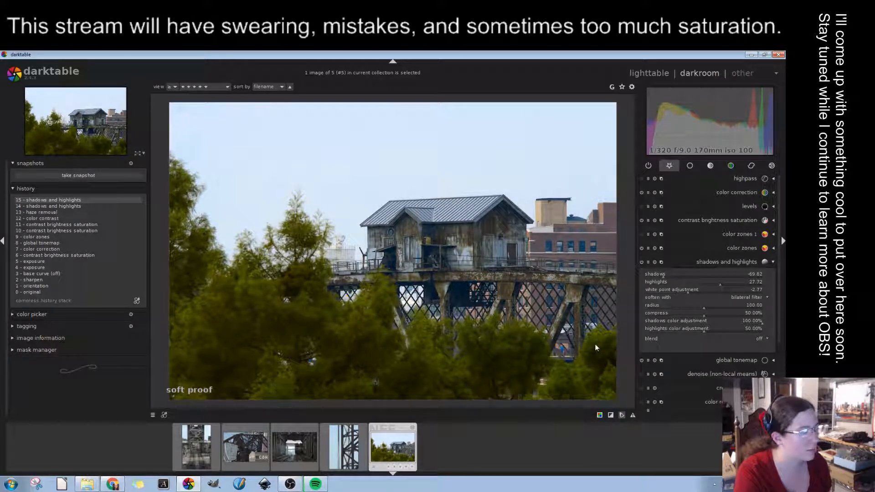
{"action": "left_click_drag", "start_coordinate": [721, 284], "coordinate": [696, 283]}
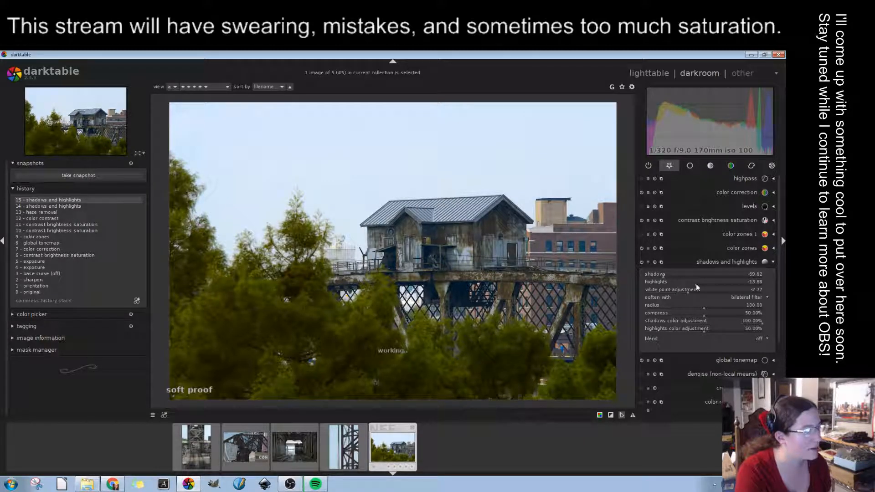
{"action": "left_click", "coordinate": [691, 284]}
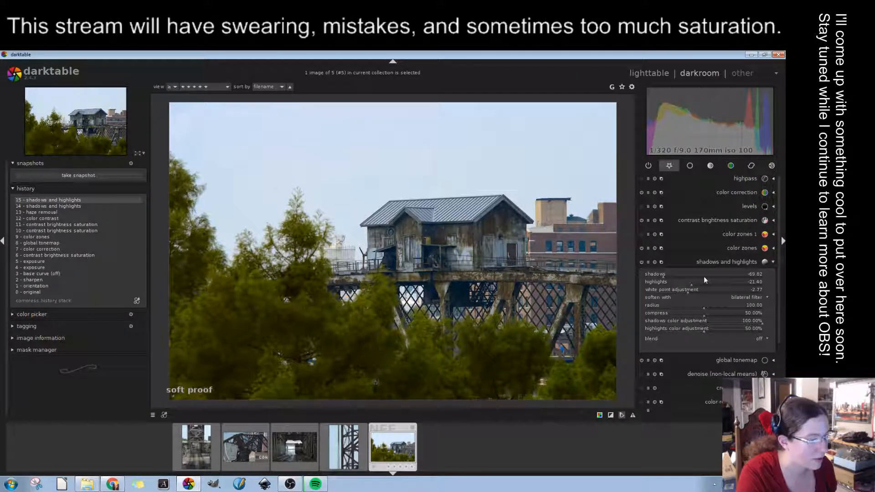
Try brighter foliage and a toned-down sky, setting shadows to 21.40 and highlights to -40.35
{"action": "left_click_drag", "start_coordinate": [705, 274], "coordinate": [727, 277]}
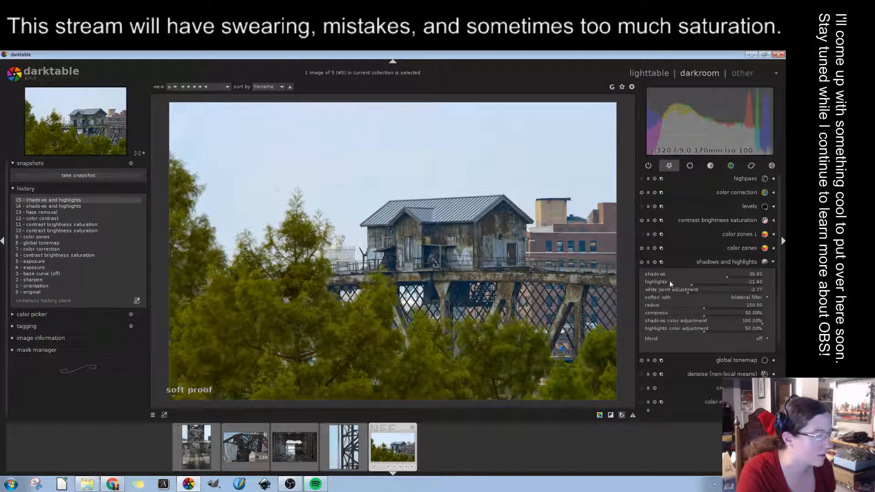
{"action": "left_click_drag", "start_coordinate": [667, 283], "coordinate": [685, 288]}
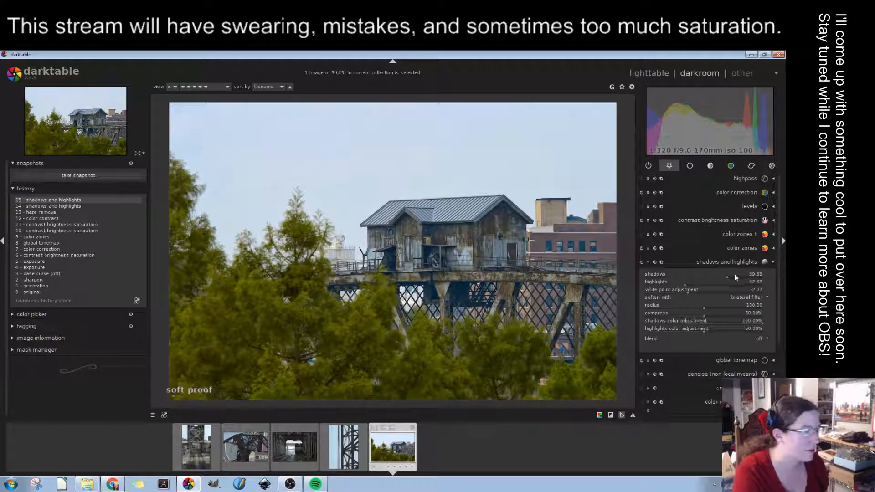
{"action": "left_click_drag", "start_coordinate": [727, 275], "coordinate": [717, 275]}
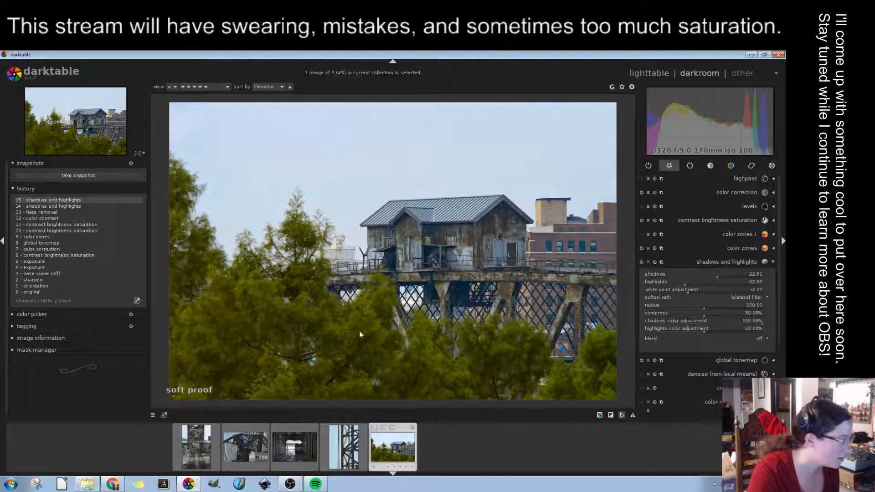
{"action": "left_click_drag", "start_coordinate": [723, 274], "coordinate": [713, 278]}
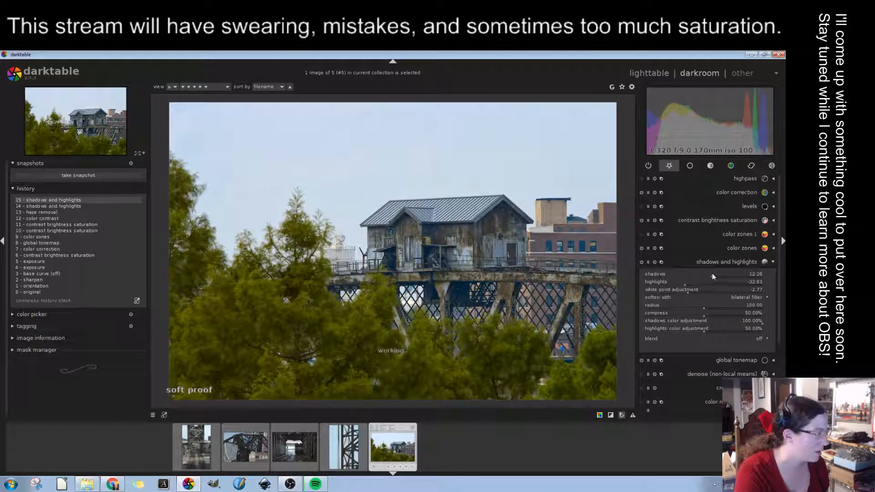
{"action": "mouse_move", "coordinate": [713, 273]}
{"action": "left_mouse_down"}
{"action": "mouse_move", "coordinate": [702, 275]}
{"action": "mouse_move", "coordinate": [717, 277]}
{"action": "left_mouse_up"}
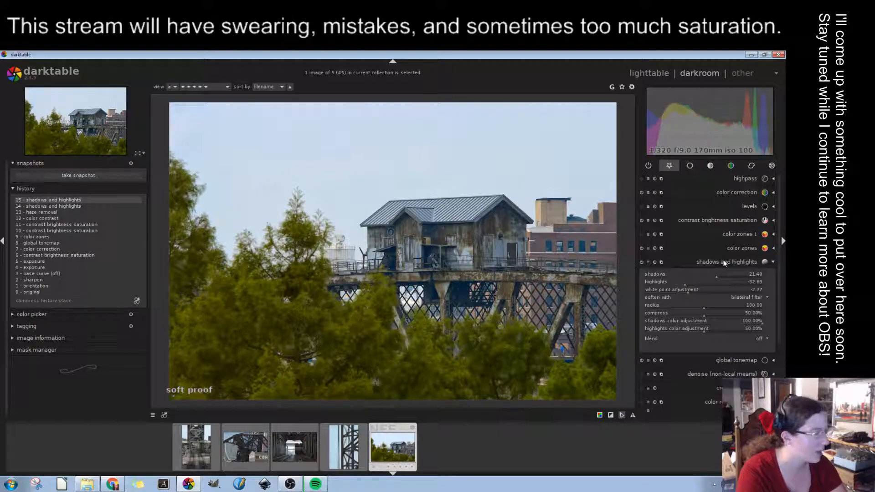
{"action": "left_click_drag", "start_coordinate": [685, 282], "coordinate": [680, 284]}
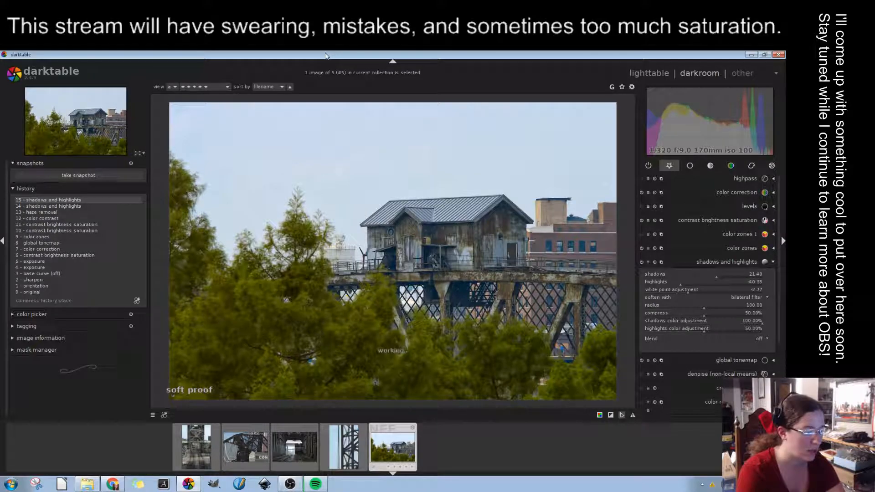
Try shadows at 31.93 and highlights at -35.44 in the shadows and highlights module
{"action": "left_click", "coordinate": [710, 456]}
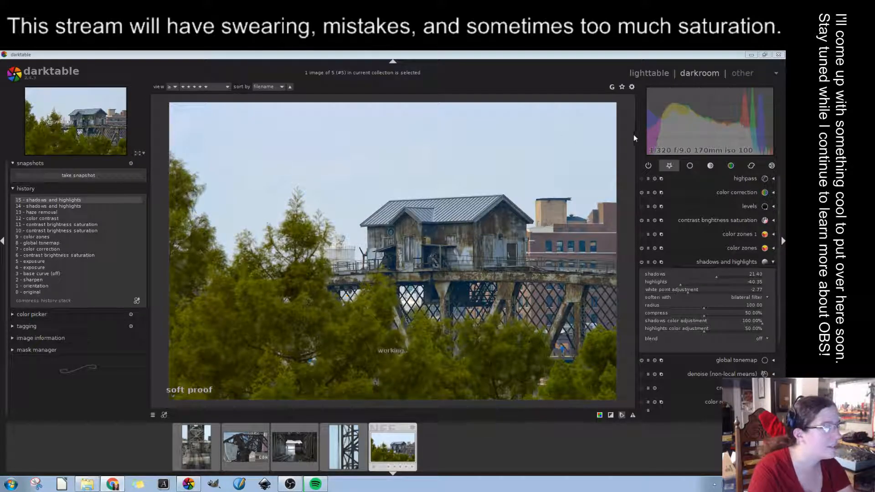
{"action": "left_click_drag", "start_coordinate": [681, 283], "coordinate": [674, 284]}
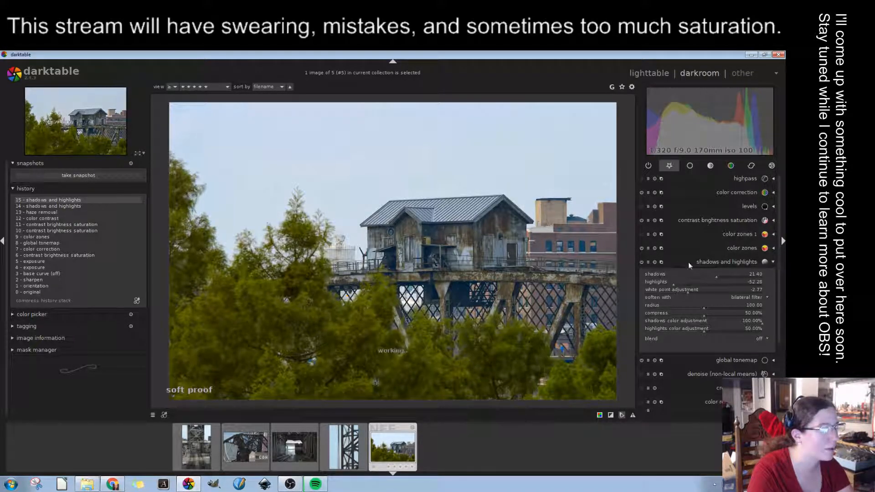
{"action": "left_click", "coordinate": [773, 262]}
{"action": "left_click", "coordinate": [772, 262]}
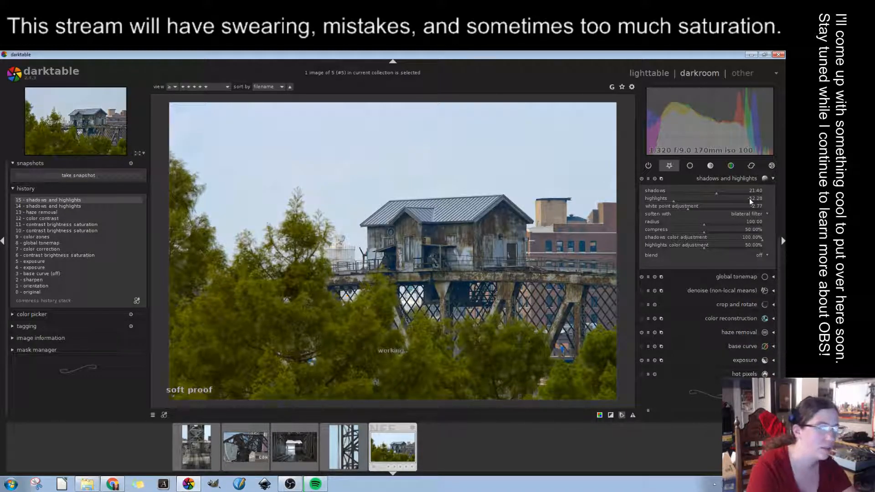
{"action": "left_click_drag", "start_coordinate": [675, 202], "coordinate": [723, 193]}
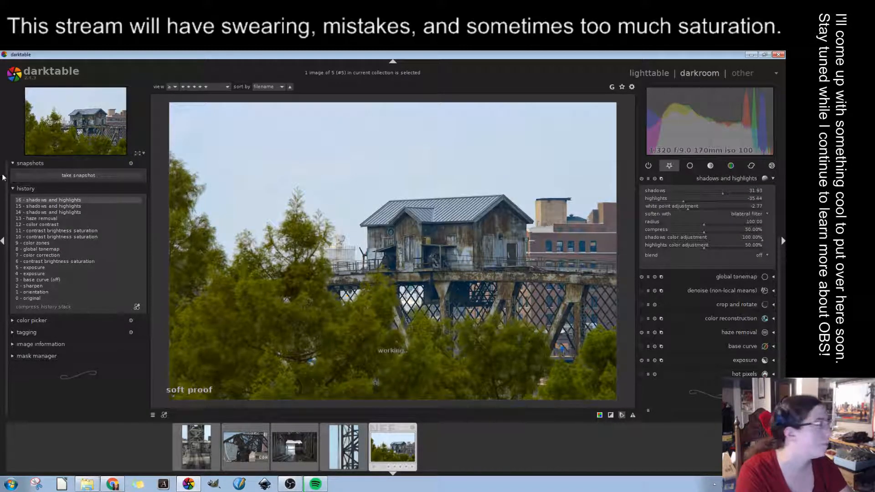
Compare the photo's shadows and highlights, haze removal and color contrast history states
{"action": "left_click", "coordinate": [63, 212]}
{"action": "left_click", "coordinate": [64, 217]}
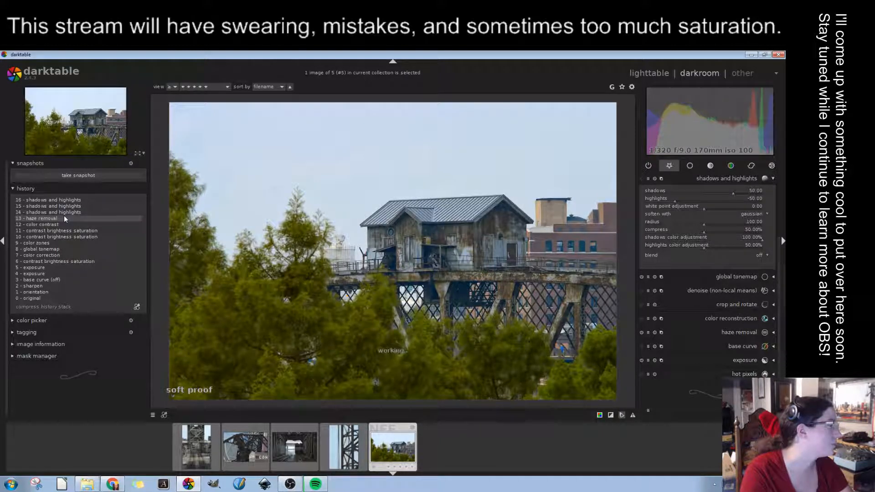
{"action": "left_click", "coordinate": [62, 214]}
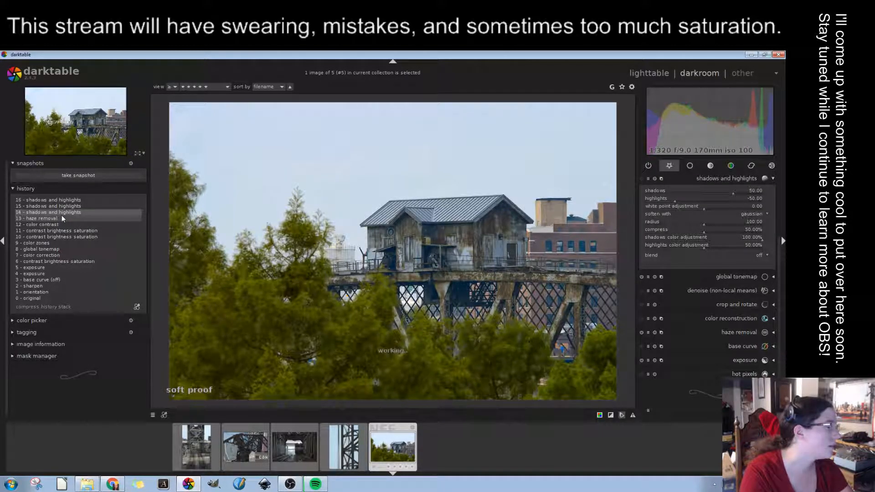
{"action": "left_click", "coordinate": [67, 218]}
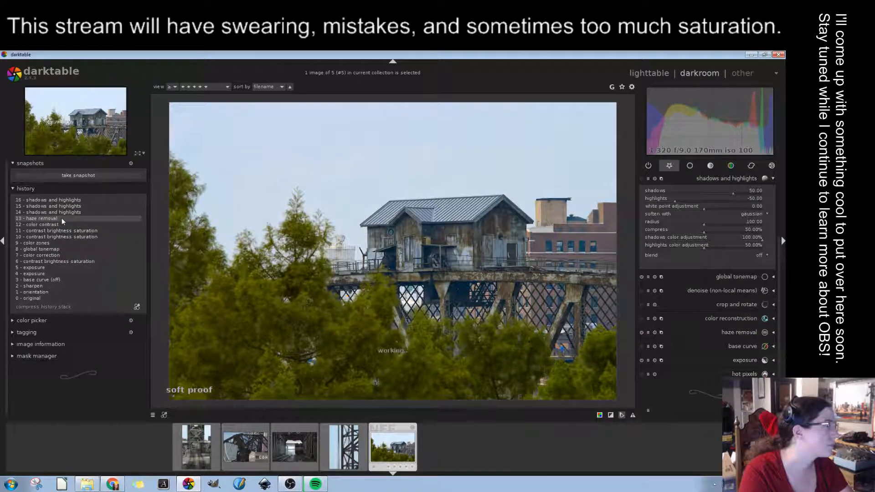
{"action": "left_click", "coordinate": [58, 225]}
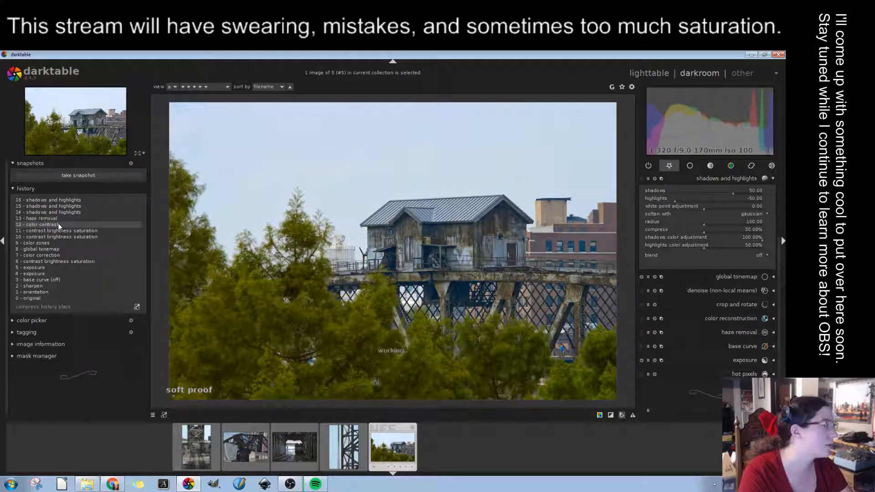
{"action": "left_click", "coordinate": [58, 218]}
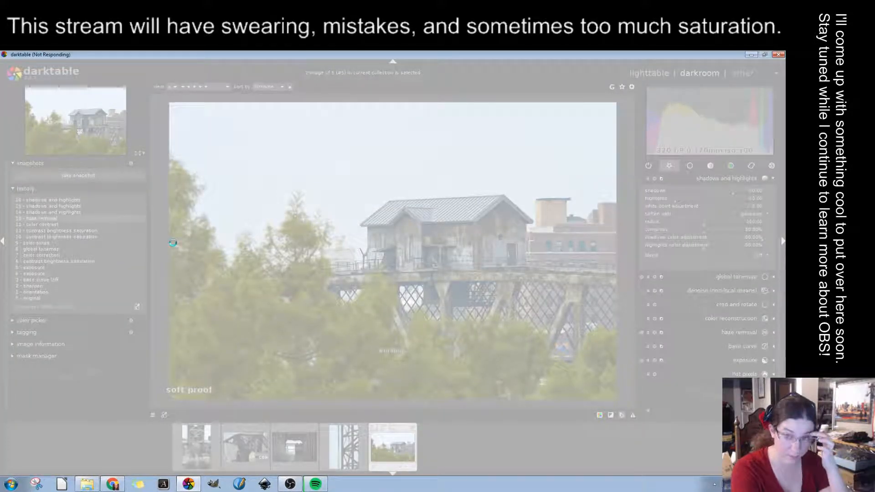
Force the unresponsive darktable to close and relaunch it
{"action": "left_click", "coordinate": [291, 485]}
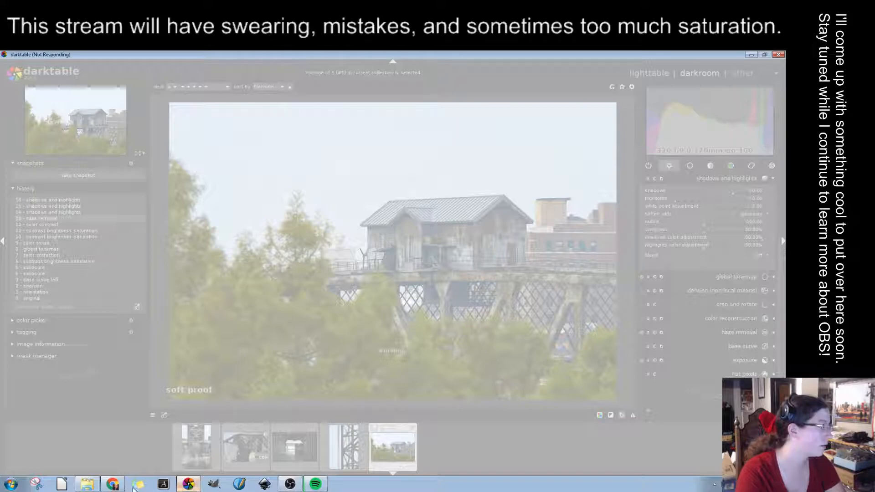
{"action": "left_click", "coordinate": [778, 55]}
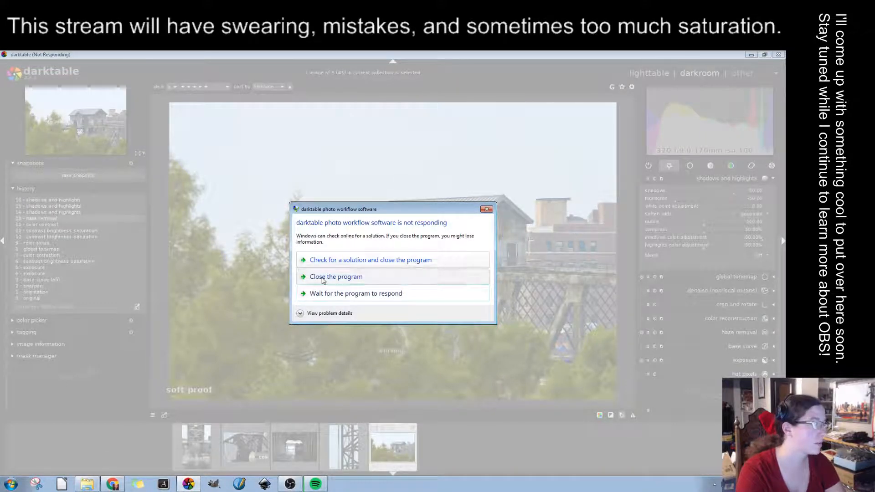
{"action": "left_click", "coordinate": [321, 278]}
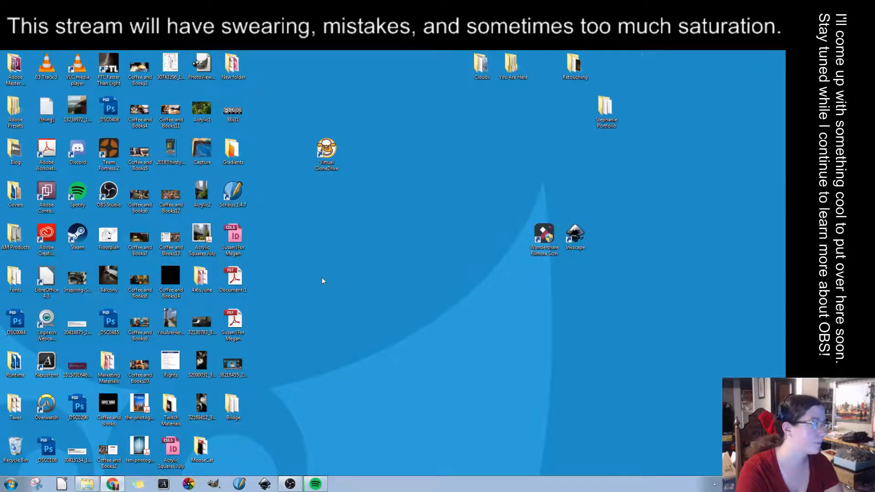
{"action": "left_click", "coordinate": [180, 485]}
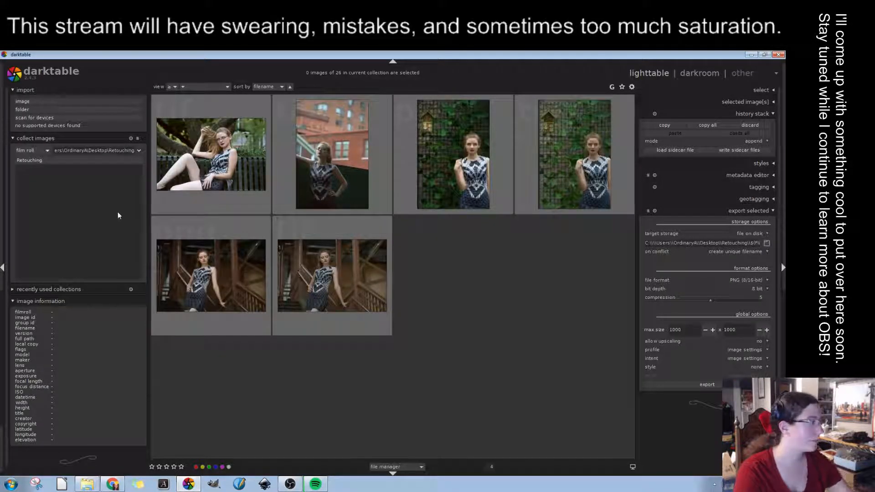
Collect the images by folder from the Bridge folder on the Desktop and filter them to a three-star minimum
{"action": "left_click", "coordinate": [27, 109]}
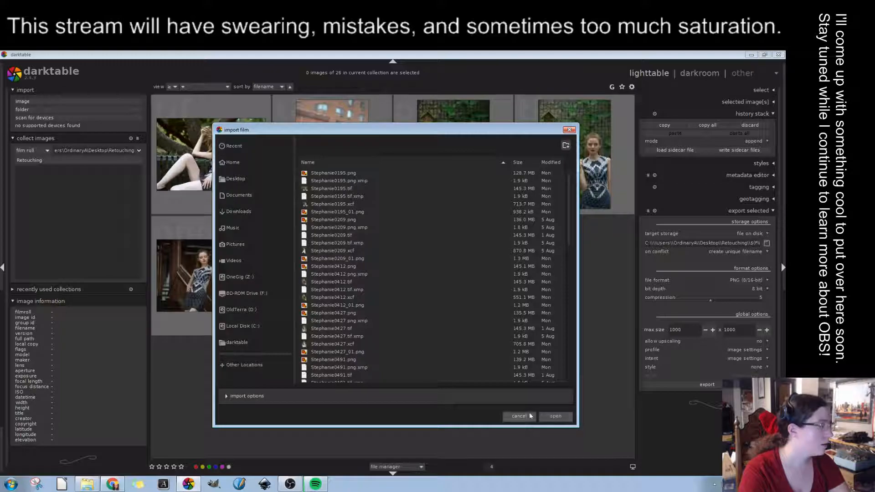
{"action": "left_click", "coordinate": [556, 416]}
{"action": "left_click", "coordinate": [40, 151]}
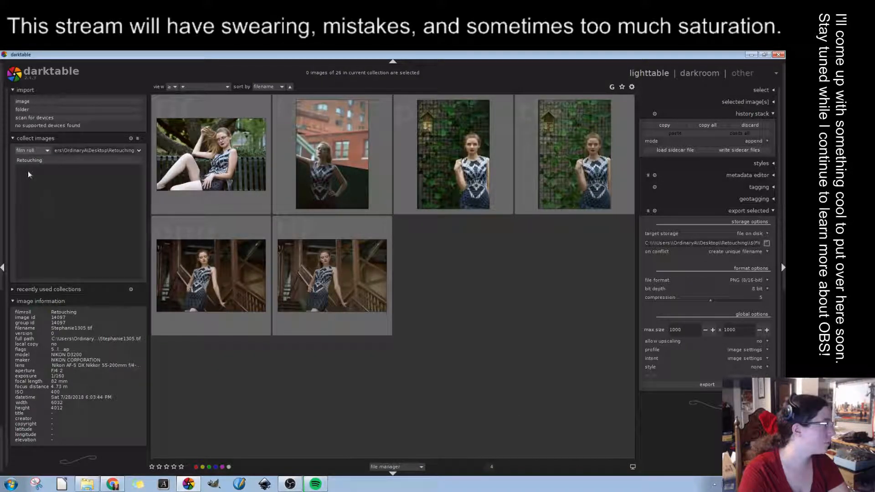
{"action": "left_click", "coordinate": [31, 165]}
{"action": "left_click", "coordinate": [19, 161]}
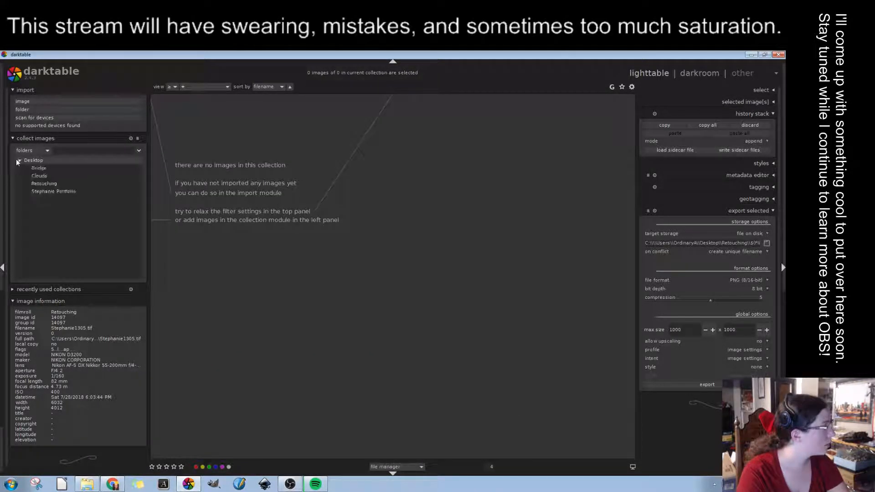
{"action": "left_click", "coordinate": [40, 168]}
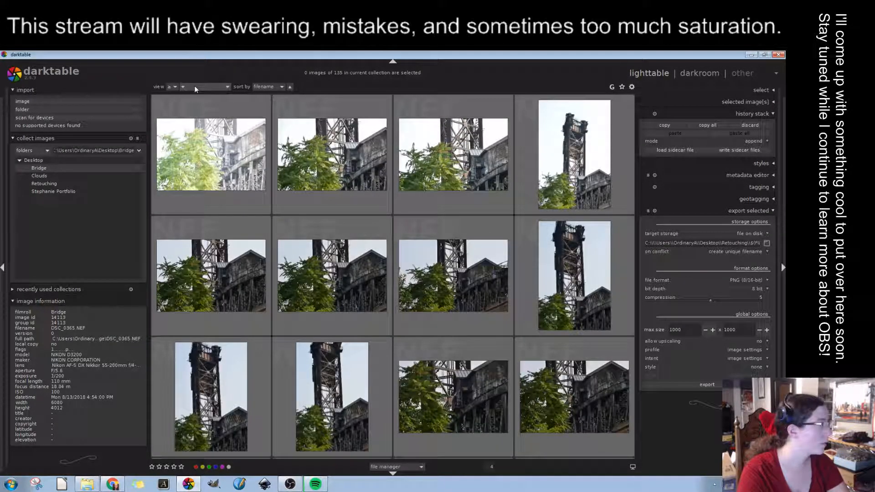
{"action": "left_click", "coordinate": [200, 109]}
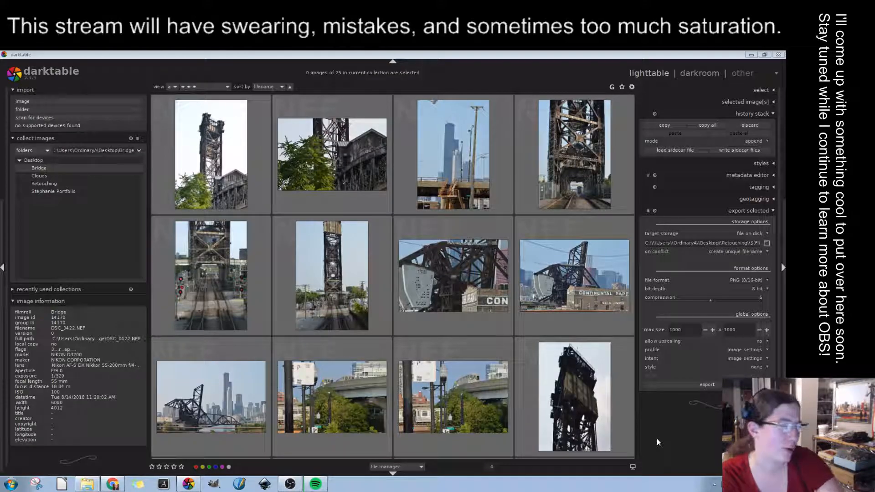
Find the photo of the bridge house behind barbed wire and open it in the darkroom
{"action": "left_click", "coordinate": [453, 292]}
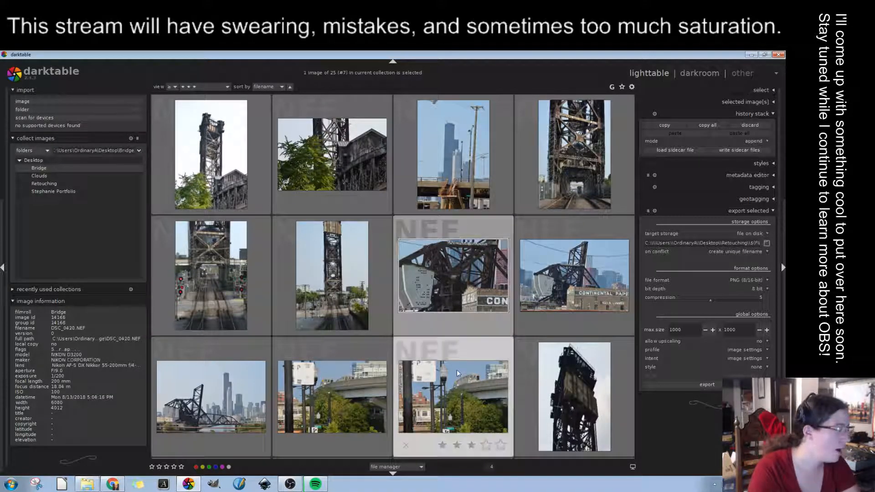
{"action": "scroll", "coordinate": [451, 362], "scroll_direction": "down", "scroll_amount": 1}
{"action": "scroll", "coordinate": [451, 363], "scroll_direction": "down", "scroll_amount": 2}
{"action": "scroll", "coordinate": [451, 369], "scroll_direction": "up", "scroll_amount": 2}
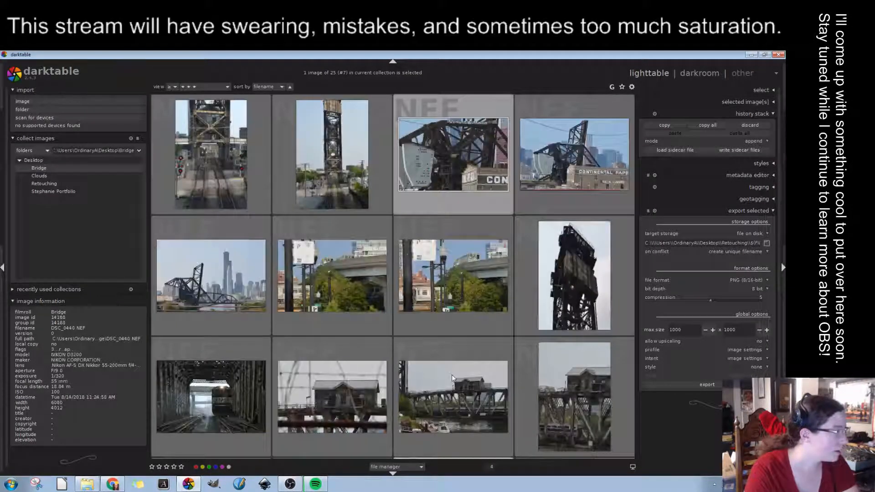
{"action": "scroll", "coordinate": [452, 379], "scroll_direction": "down", "scroll_amount": 1}
{"action": "left_click", "coordinate": [345, 276]}
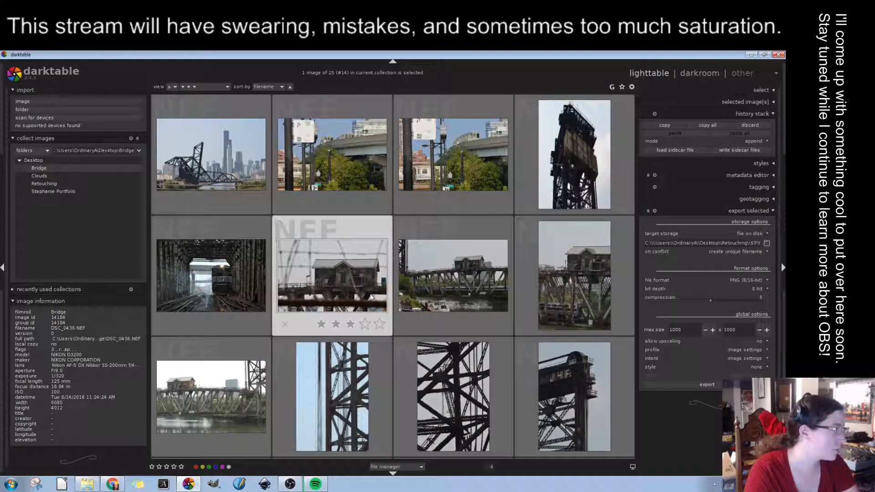
{"action": "double_click", "coordinate": [314, 293]}
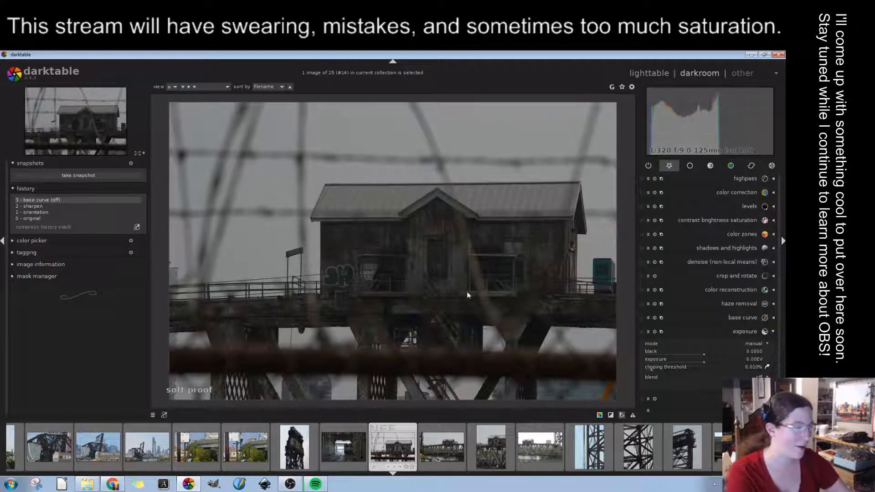
Raise the photo's exposure to 1.25 EV
{"action": "left_click", "coordinate": [752, 332]}
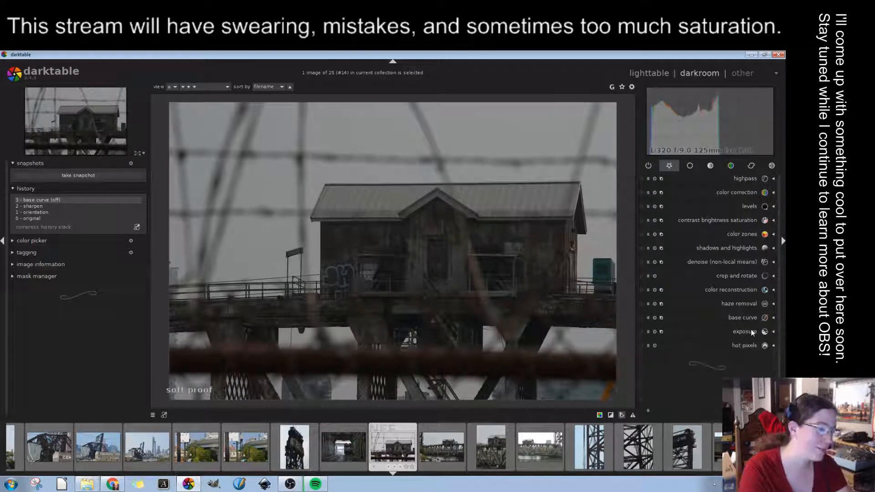
{"action": "left_click", "coordinate": [752, 332]}
{"action": "left_click", "coordinate": [728, 337]}
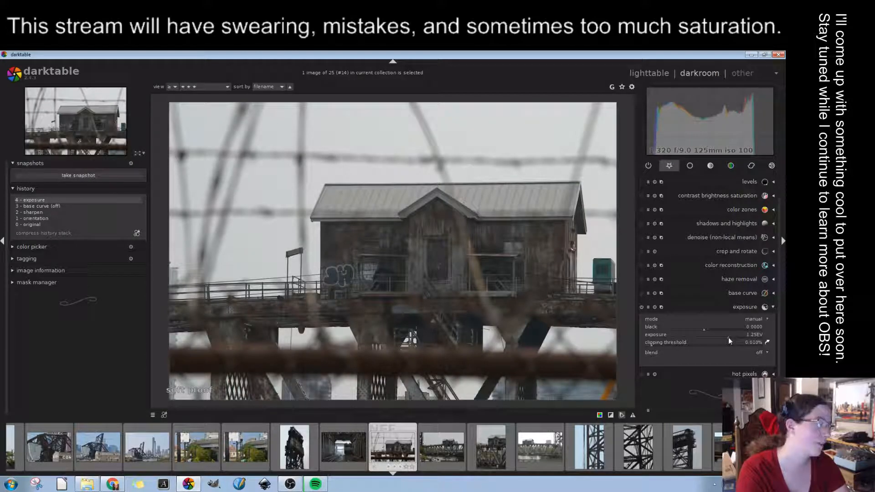
{"action": "left_click", "coordinate": [733, 307]}
Increase the contrast to 0.16, leaving brightness and saturation at 0.00
{"action": "left_click", "coordinate": [733, 220]}
{"action": "left_click_drag", "start_coordinate": [703, 218], "coordinate": [712, 220]}
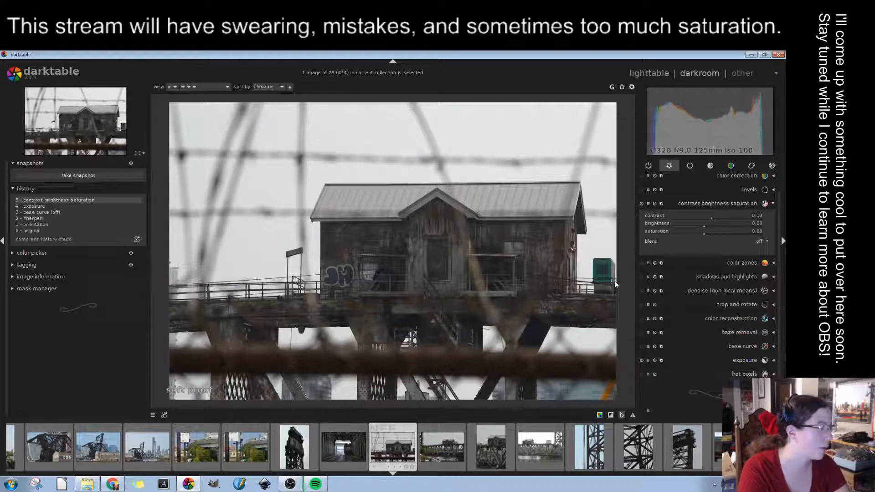
{"action": "mouse_move", "coordinate": [713, 218]}
{"action": "left_mouse_down"}
{"action": "mouse_move", "coordinate": [705, 215]}
{"action": "mouse_move", "coordinate": [714, 218]}
{"action": "left_mouse_up"}
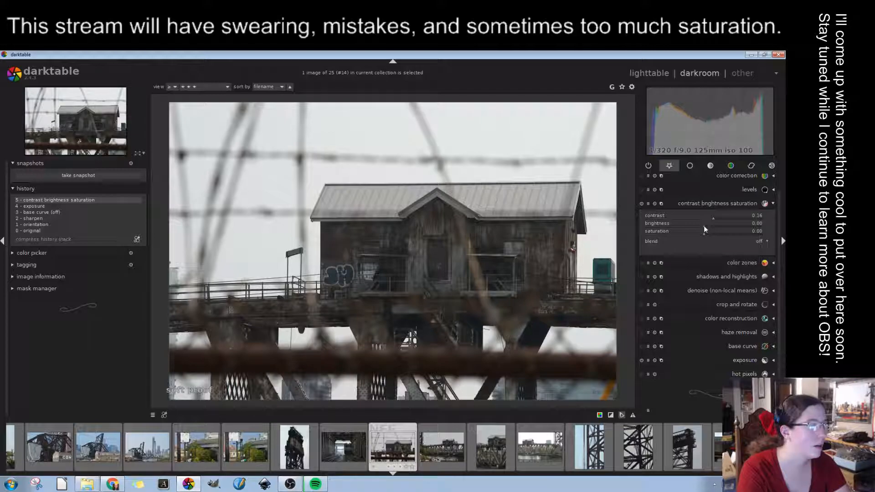
{"action": "left_click", "coordinate": [729, 203]}
Bend the base curve into a gentle S with raised highlights and slightly lowered shadows, and compare it with earlier history states
{"action": "left_click", "coordinate": [740, 316]}
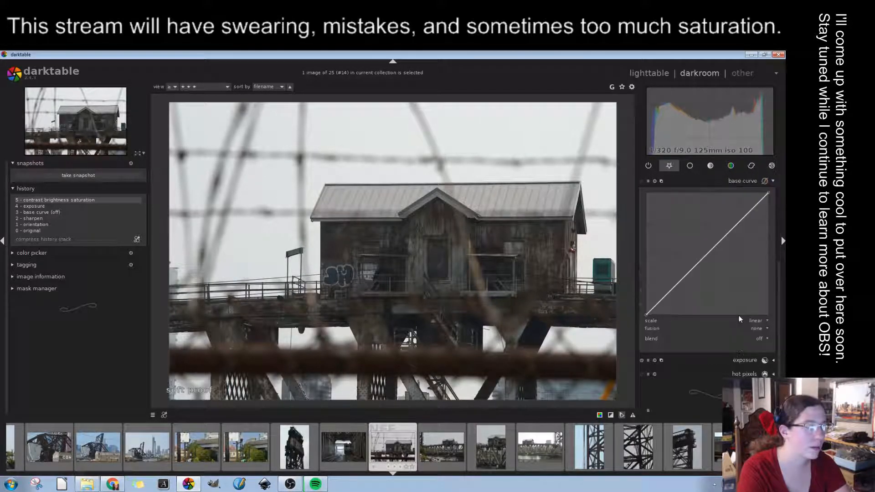
{"action": "left_click_drag", "start_coordinate": [753, 215], "coordinate": [732, 209]}
{"action": "left_click_drag", "start_coordinate": [669, 287], "coordinate": [669, 291]}
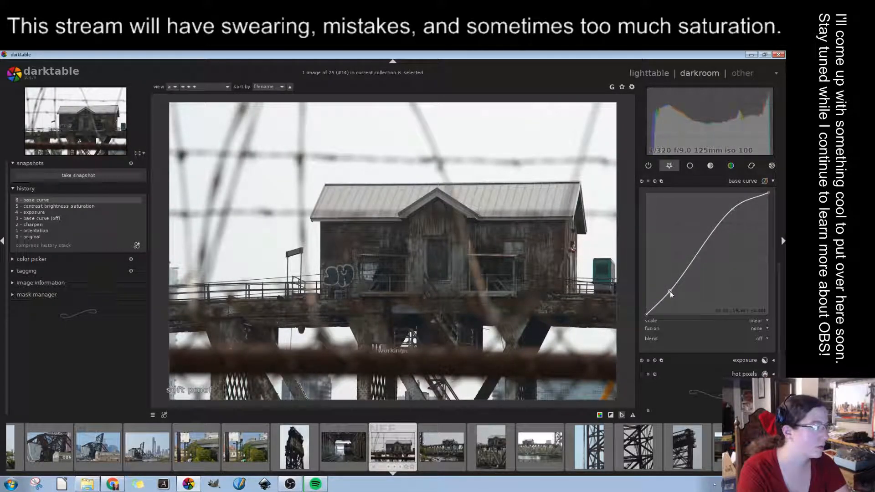
{"action": "left_click", "coordinate": [753, 181]}
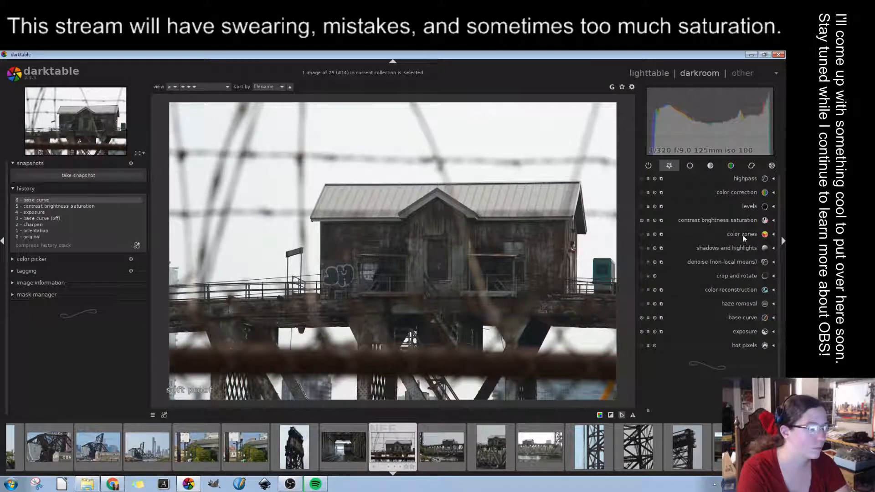
{"action": "left_click", "coordinate": [45, 218]}
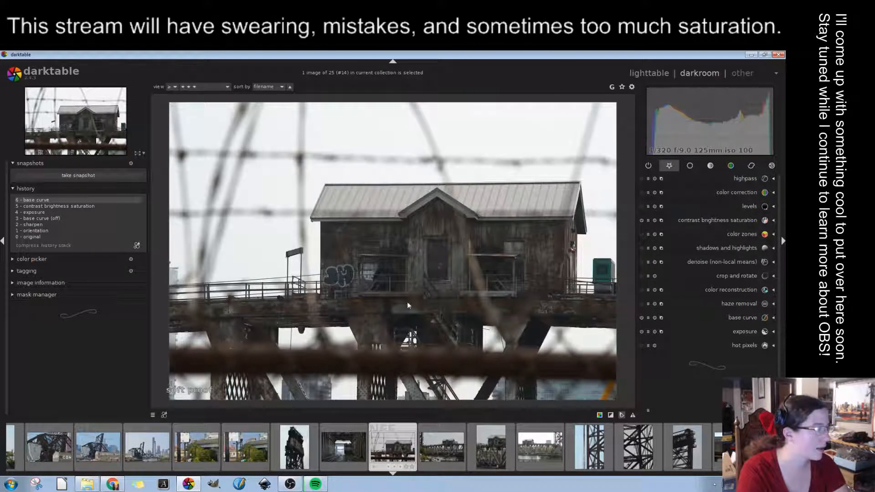
{"action": "left_click", "coordinate": [37, 208]}
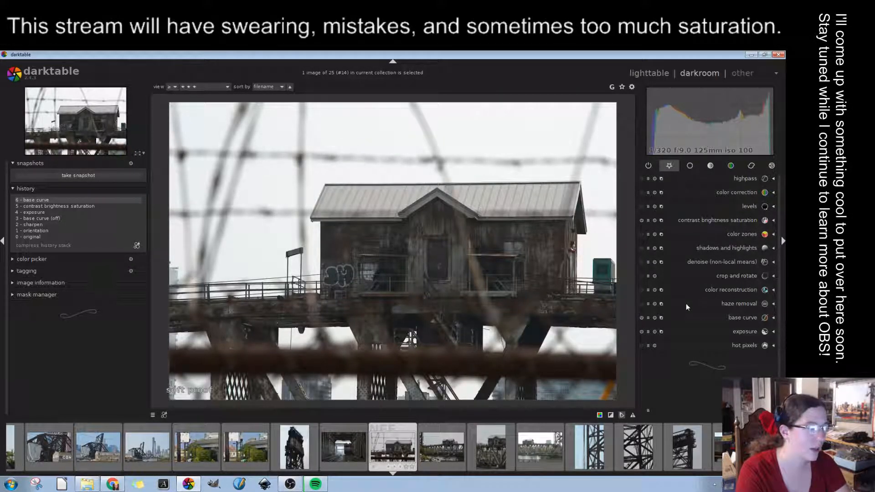
In color zones, raise the saturation of the reds and oranges and lower it for the greens and blues
{"action": "left_click", "coordinate": [732, 166]}
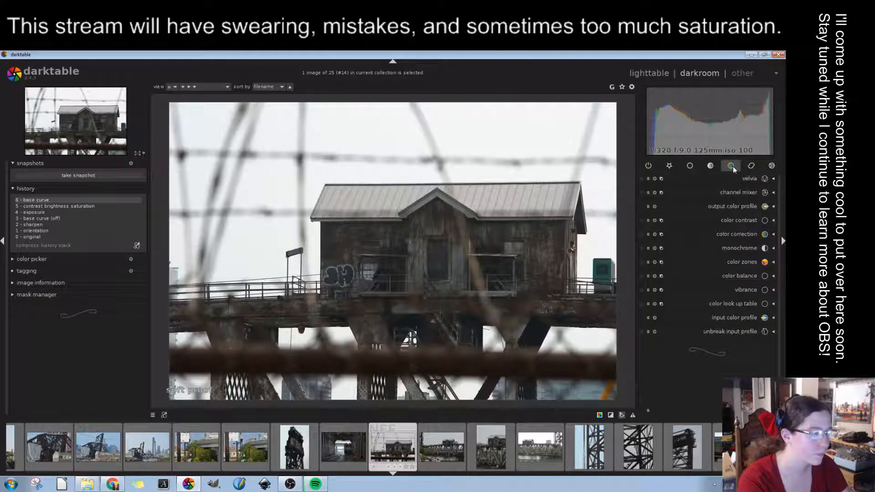
{"action": "left_click", "coordinate": [758, 263]}
{"action": "left_click_drag", "start_coordinate": [768, 238], "coordinate": [769, 246]}
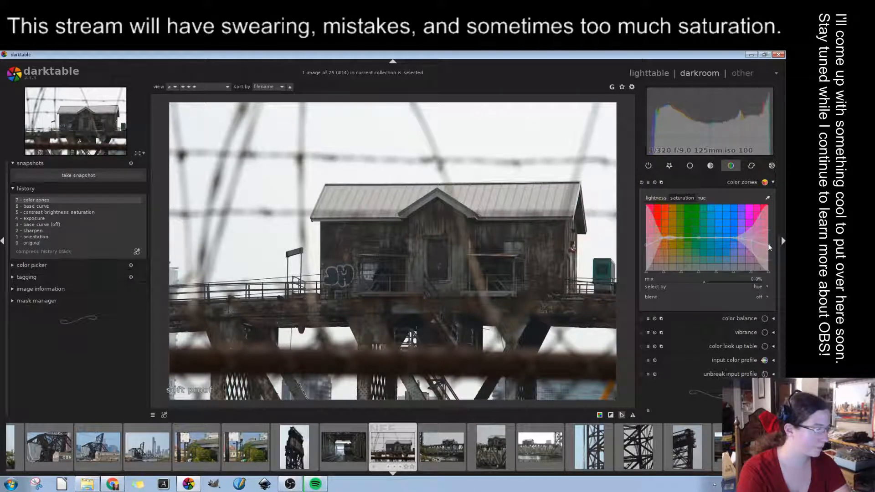
{"action": "left_click_drag", "start_coordinate": [769, 247], "coordinate": [766, 223]}
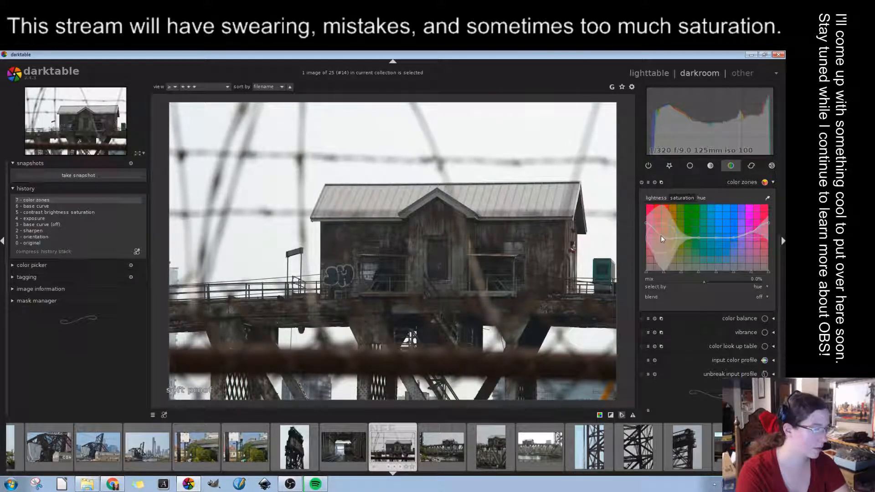
{"action": "left_click_drag", "start_coordinate": [647, 224], "coordinate": [646, 222]}
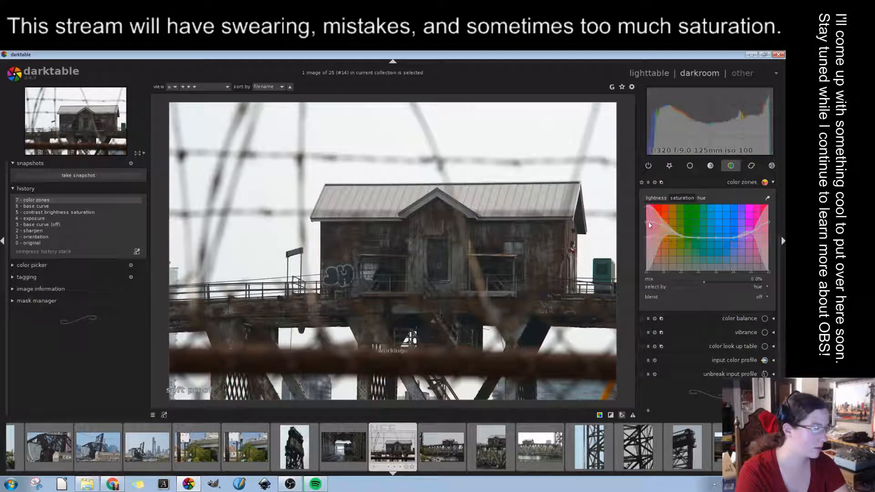
{"action": "left_click_drag", "start_coordinate": [712, 239], "coordinate": [714, 265]}
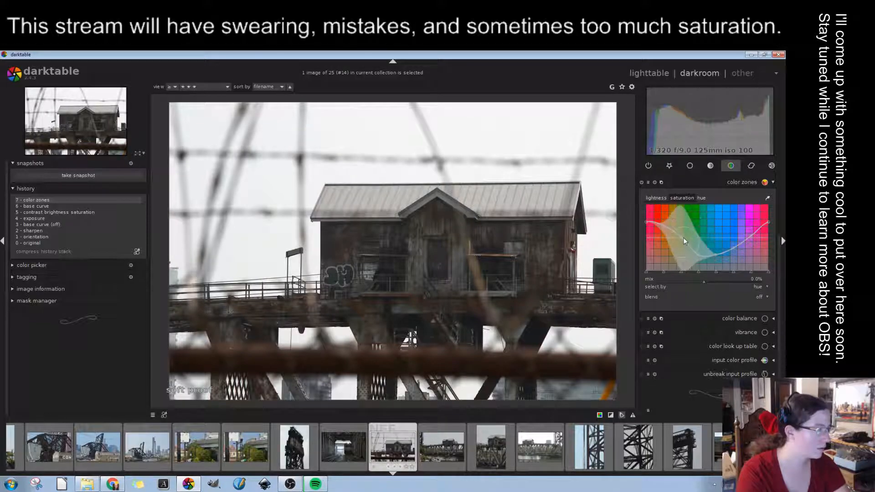
{"action": "left_click_drag", "start_coordinate": [648, 221], "coordinate": [666, 212]}
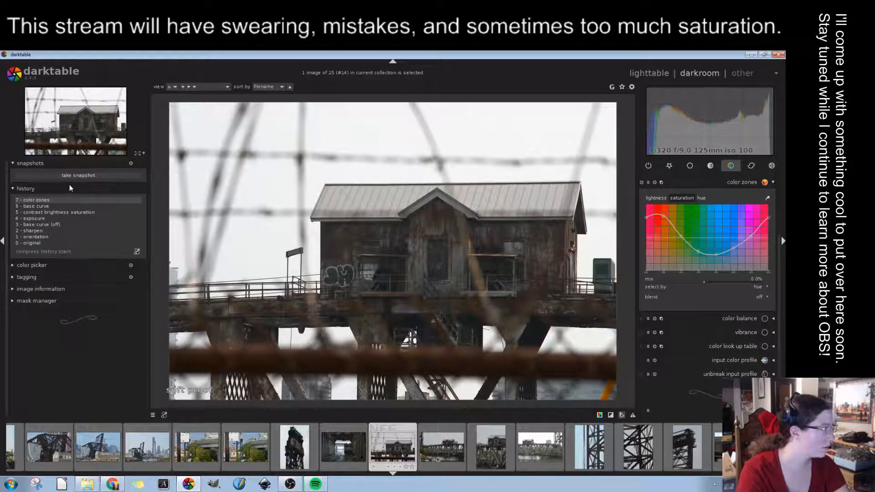
Compare the base curve and color zones history states to judge the saturation change
{"action": "left_click", "coordinate": [55, 206]}
{"action": "left_click", "coordinate": [55, 200]}
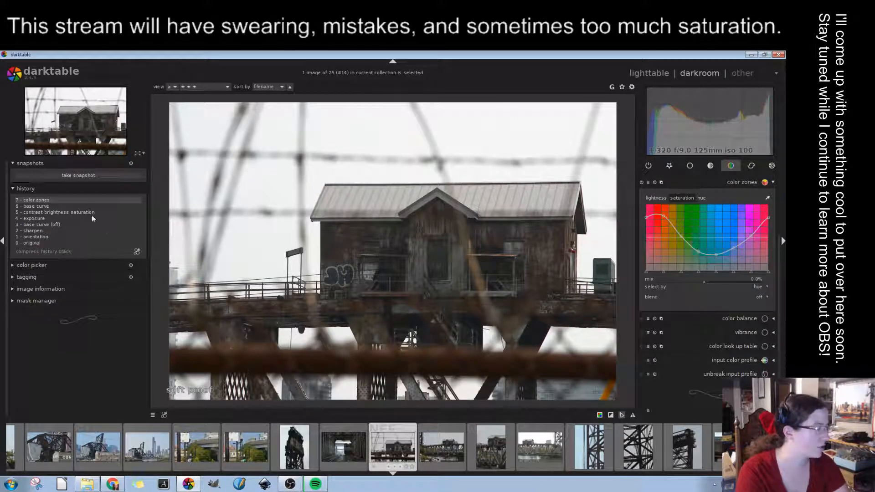
{"action": "left_click", "coordinate": [75, 206]}
{"action": "left_click", "coordinate": [73, 201]}
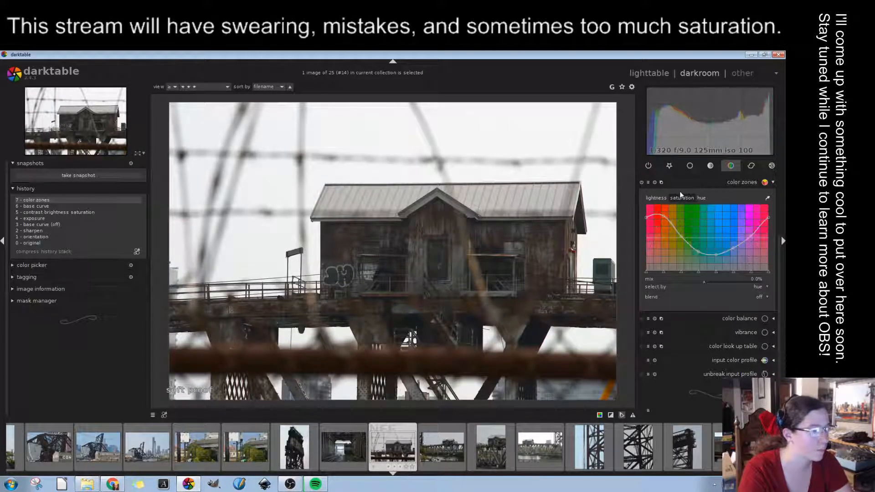
In color zones, raise the lightness of the greens and blues
{"action": "left_click", "coordinate": [655, 198]}
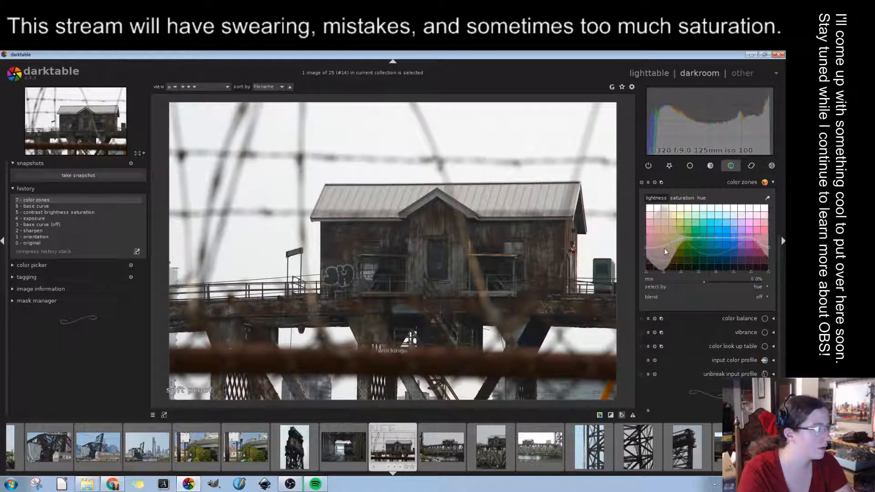
{"action": "mouse_move", "coordinate": [712, 231]}
{"action": "left_mouse_down"}
{"action": "mouse_move", "coordinate": [735, 225]}
{"action": "mouse_move", "coordinate": [692, 222]}
{"action": "left_mouse_up"}
{"action": "left_click_drag", "start_coordinate": [715, 223], "coordinate": [734, 219]}
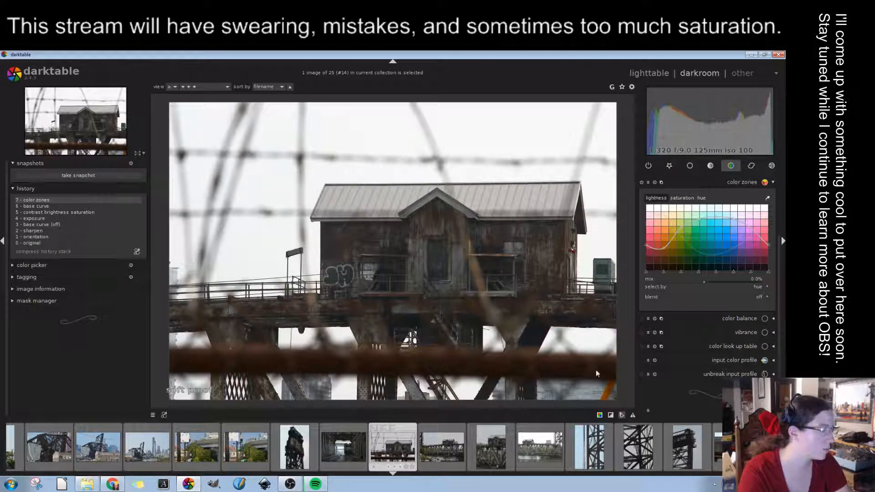
Compare the photo before and after the combined color zones saturation and lightness edits
{"action": "left_click", "coordinate": [40, 205]}
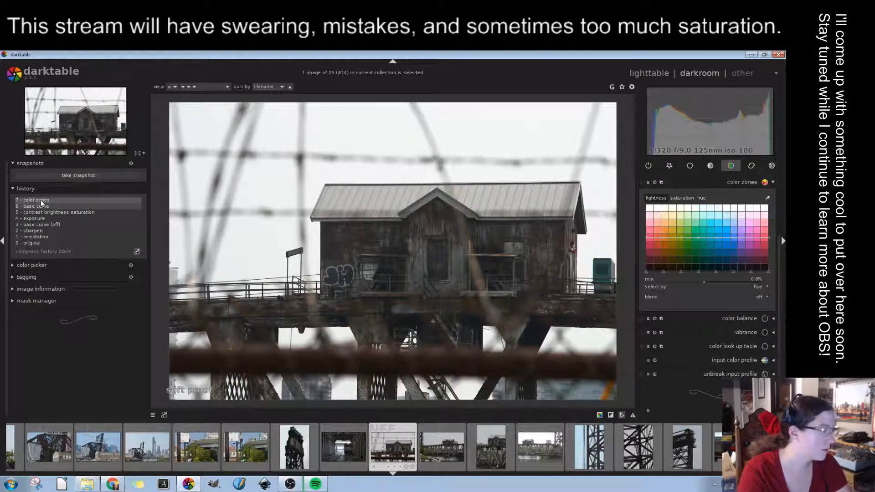
{"action": "left_click", "coordinate": [40, 200]}
{"action": "left_click", "coordinate": [38, 206]}
{"action": "left_click", "coordinate": [34, 199]}
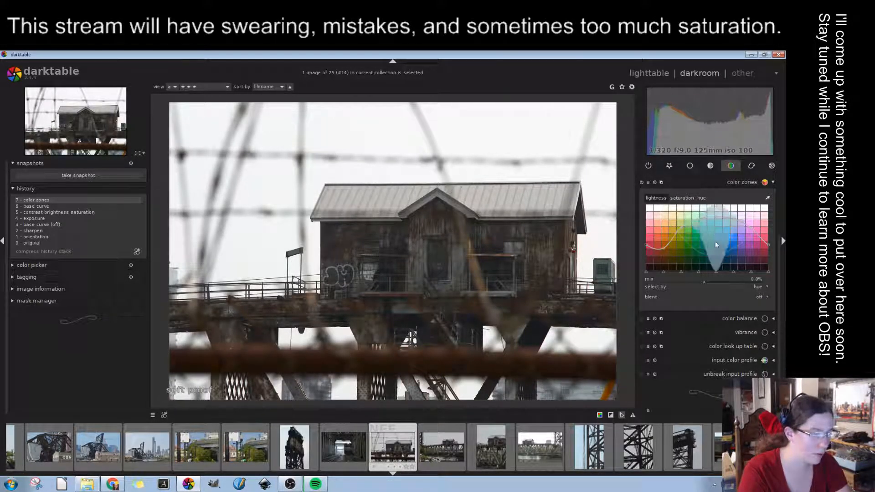
{"action": "left_click", "coordinate": [731, 182]}
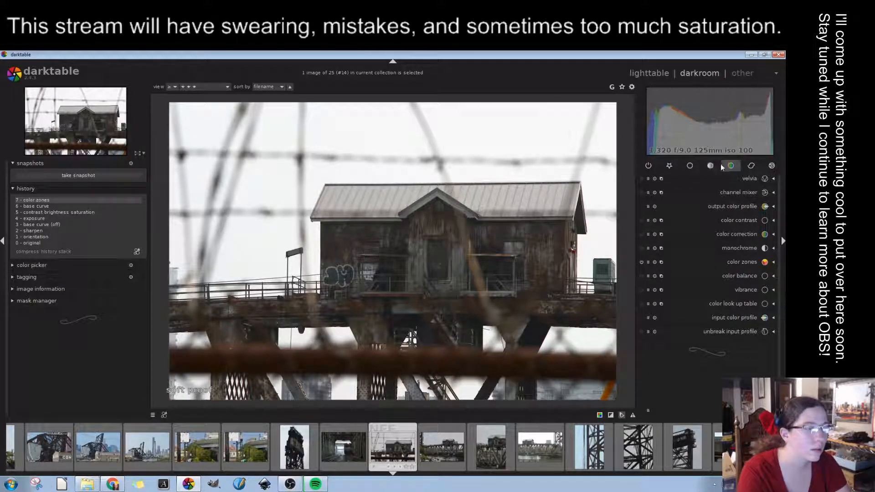
Crop the photo's right edge to exclude the green box and trim a narrow strip from the left edge
{"action": "left_click", "coordinate": [670, 165]}
{"action": "left_click", "coordinate": [751, 278]}
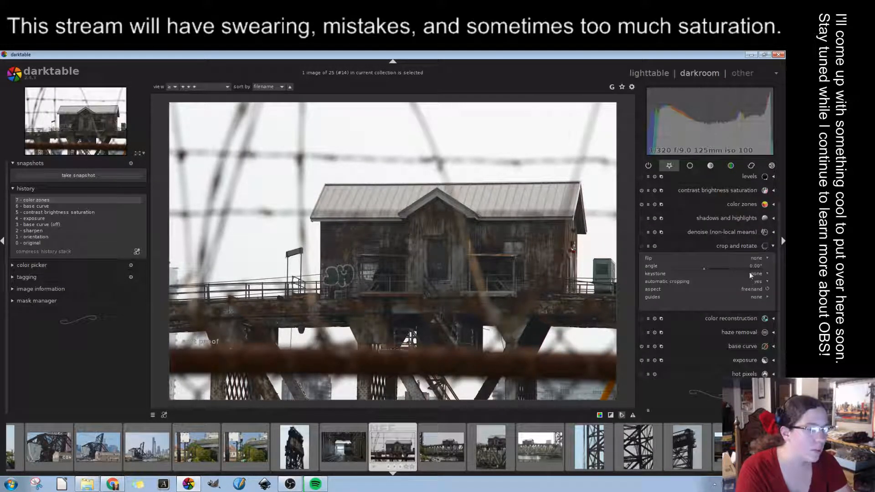
{"action": "left_click_drag", "start_coordinate": [613, 356], "coordinate": [591, 361]}
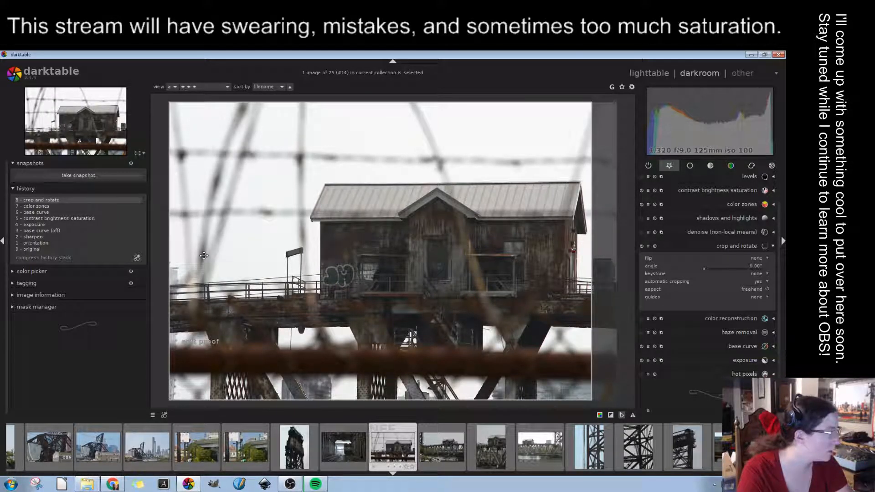
{"action": "mouse_move", "coordinate": [170, 267]}
{"action": "left_mouse_down"}
{"action": "mouse_move", "coordinate": [199, 266]}
{"action": "mouse_move", "coordinate": [184, 266]}
{"action": "left_mouse_up"}
{"action": "double_click", "coordinate": [398, 260]}
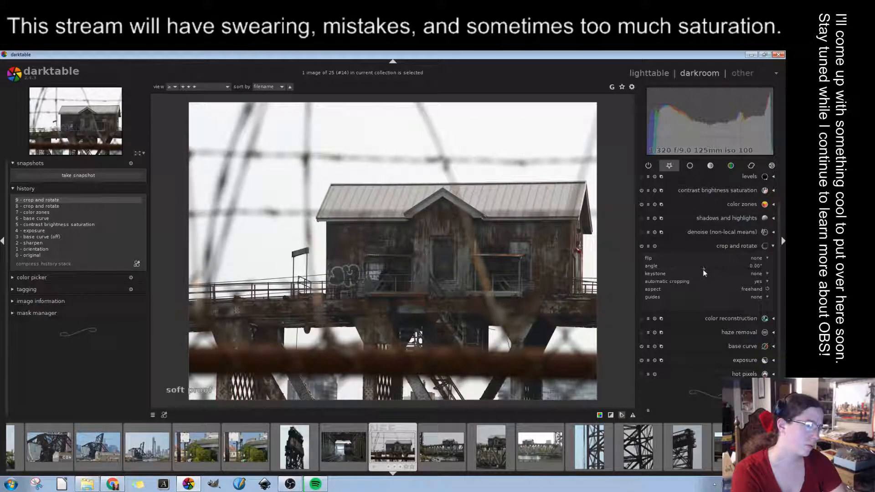
Try to straighten the cropped photo with a rotation of about -0.39°, and reset the angle to 0.00°
{"action": "left_click", "coordinate": [756, 264]}
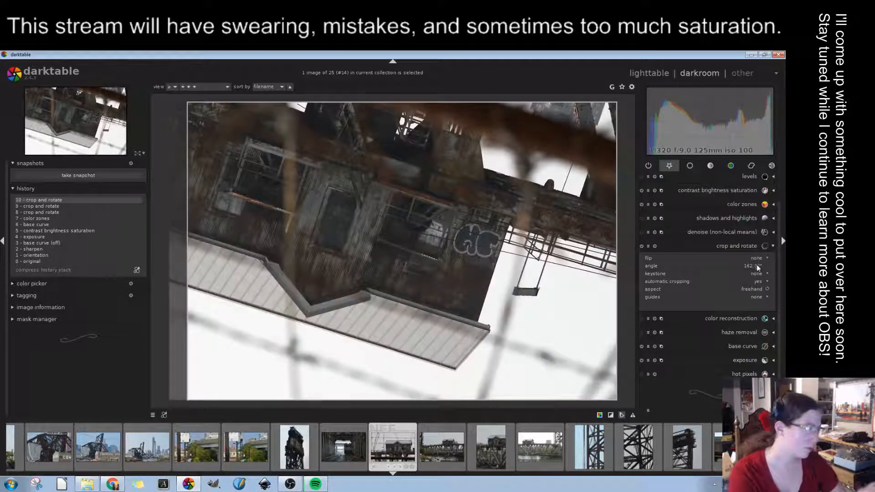
{"action": "key", "text": "ctrl+z"}
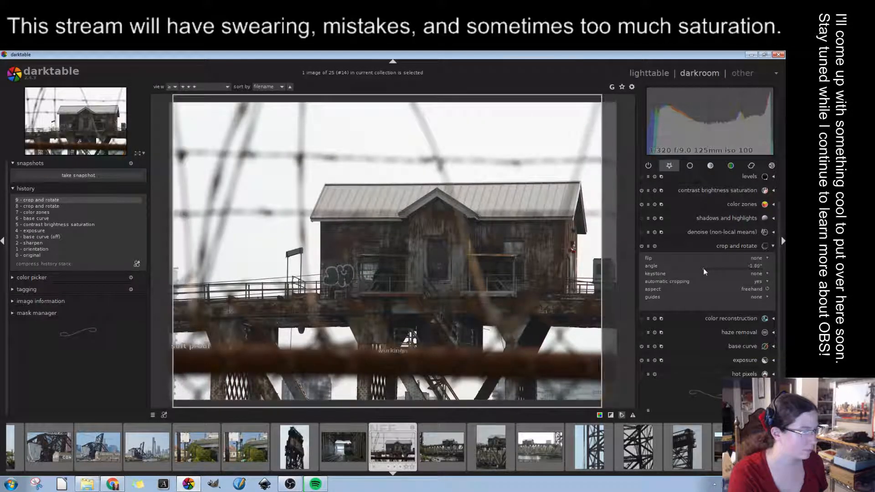
{"action": "scroll", "coordinate": [703, 272], "scroll_direction": "up", "scroll_amount": 5}
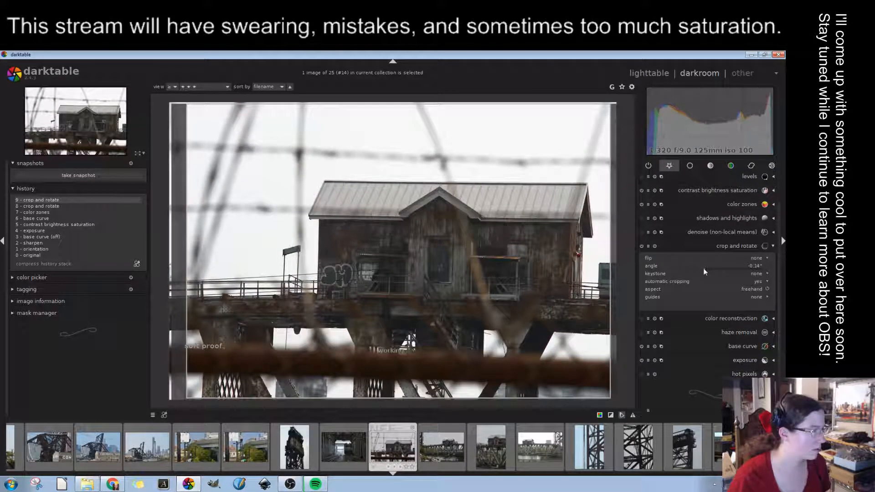
{"action": "scroll", "coordinate": [704, 272], "scroll_direction": "up", "scroll_amount": 1}
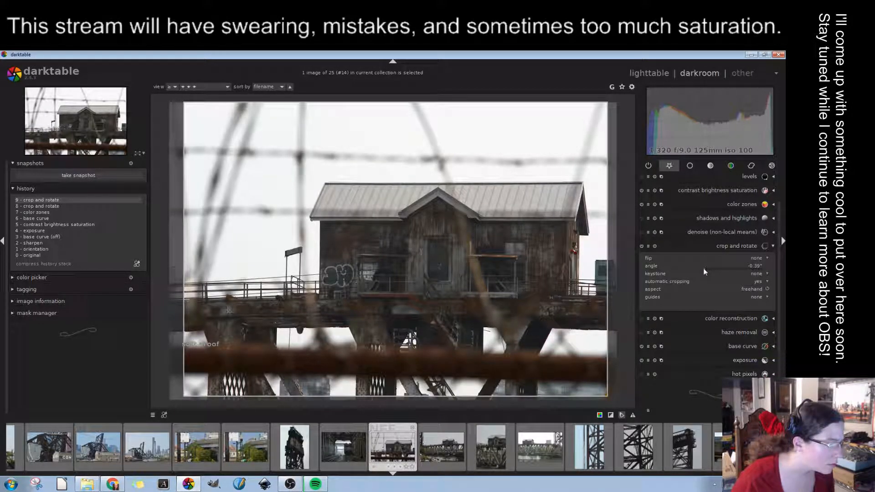
{"action": "left_click_drag", "start_coordinate": [613, 284], "coordinate": [595, 288]}
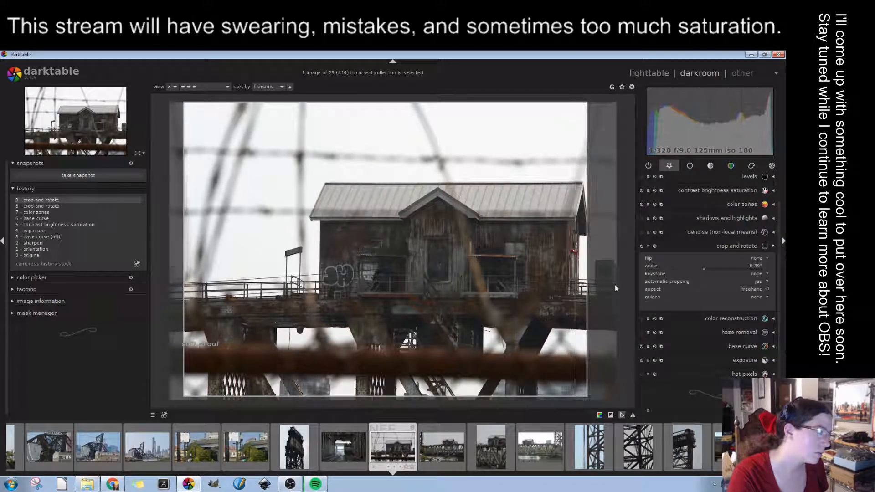
{"action": "double_click", "coordinate": [705, 269]}
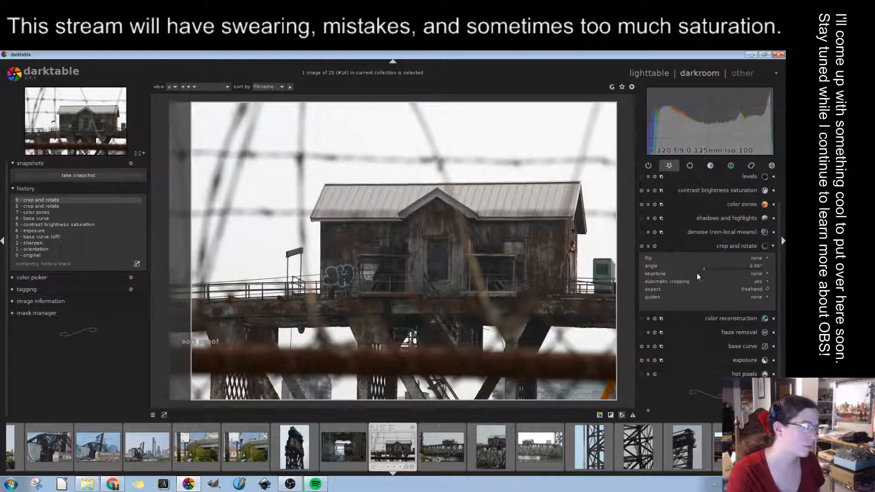
Crop narrow strips off all four edges of the photo, excluding the green box beside the bridge house, and apply the crop
{"action": "left_click_drag", "start_coordinate": [604, 295], "coordinate": [573, 319]}
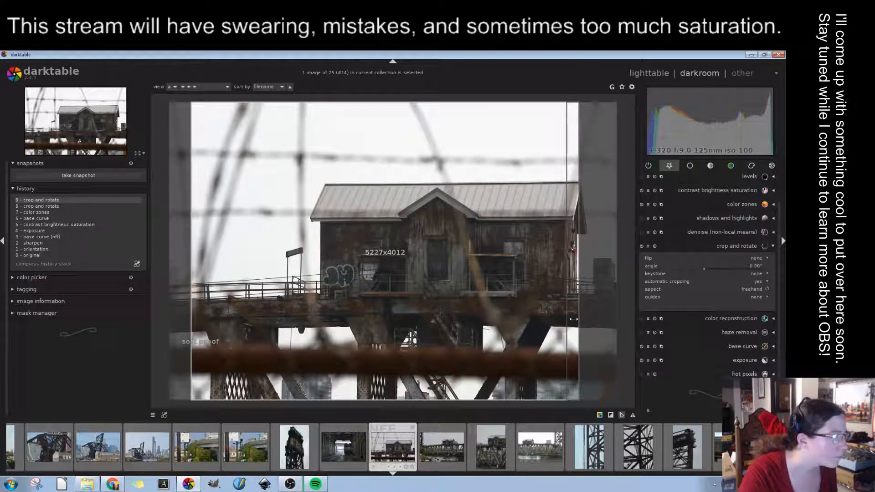
{"action": "left_click_drag", "start_coordinate": [573, 319], "coordinate": [588, 319]}
{"action": "left_click_drag", "start_coordinate": [201, 334], "coordinate": [181, 310]}
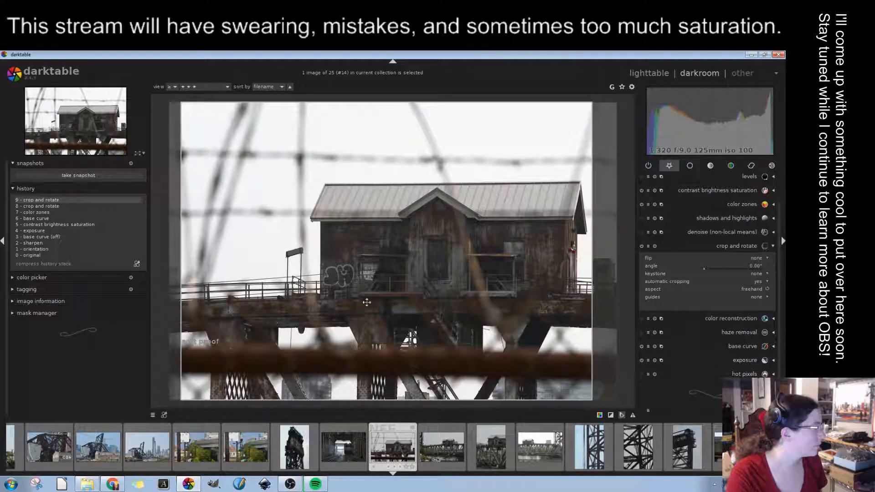
{"action": "mouse_move", "coordinate": [397, 107]}
{"action": "left_mouse_down"}
{"action": "mouse_move", "coordinate": [398, 117]}
{"action": "mouse_move", "coordinate": [397, 103]}
{"action": "left_mouse_up"}
{"action": "left_click_drag", "start_coordinate": [429, 394], "coordinate": [431, 387]}
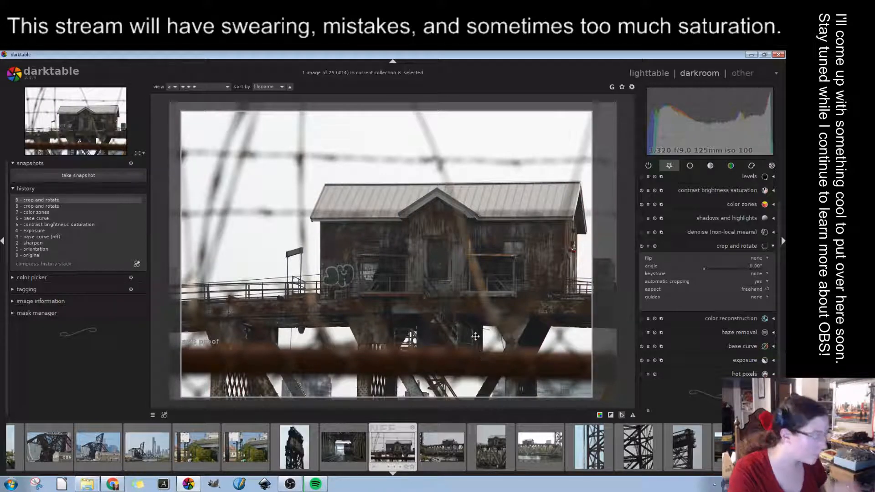
{"action": "double_click", "coordinate": [468, 315]}
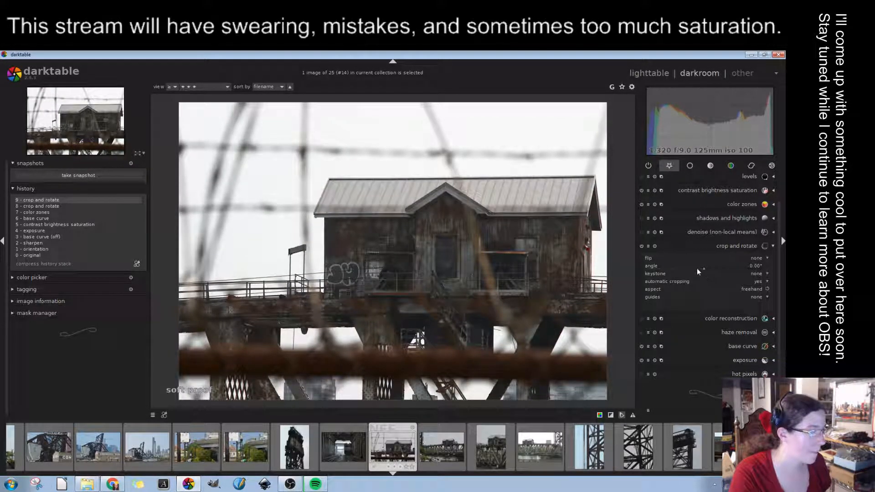
{"action": "left_click", "coordinate": [732, 245]}
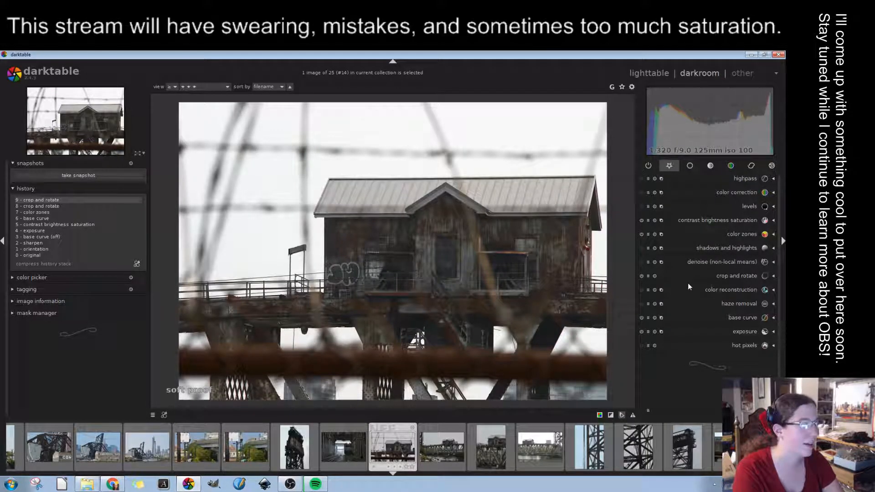
{"action": "left_click", "coordinate": [645, 72]}
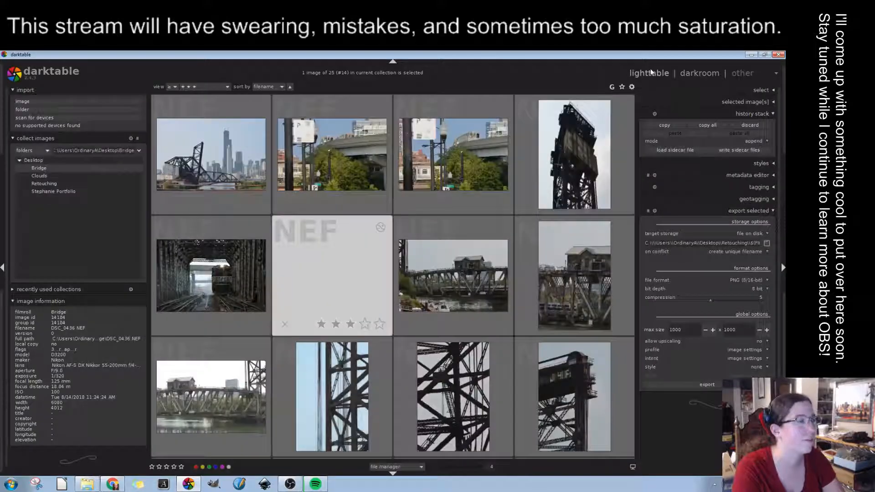
{"action": "double_click", "coordinate": [349, 263]}
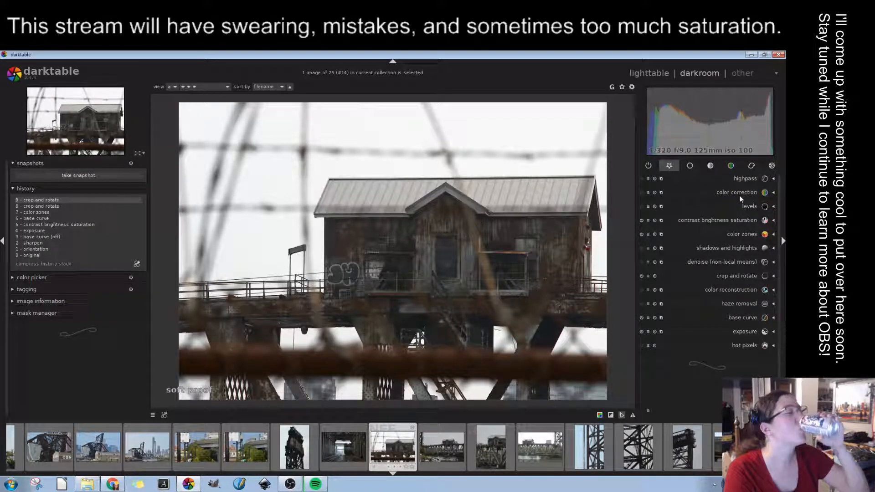
{"action": "left_click", "coordinate": [747, 208]}
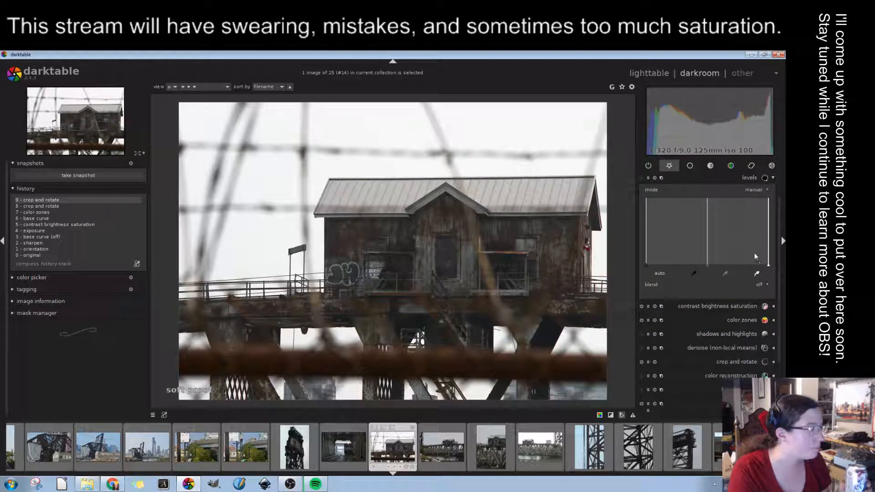
{"action": "left_click", "coordinate": [750, 178]}
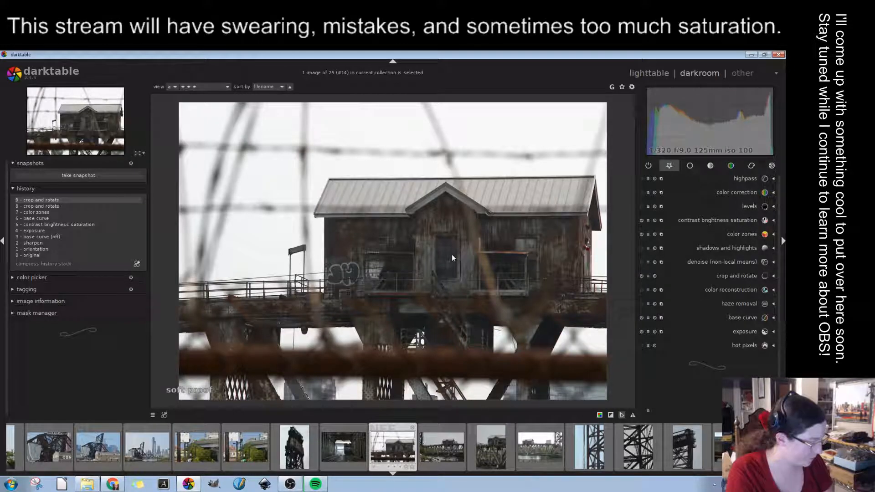
Filter the collection to show only five-star photos and display them in the lighttable view
{"action": "left_click", "coordinate": [207, 88]}
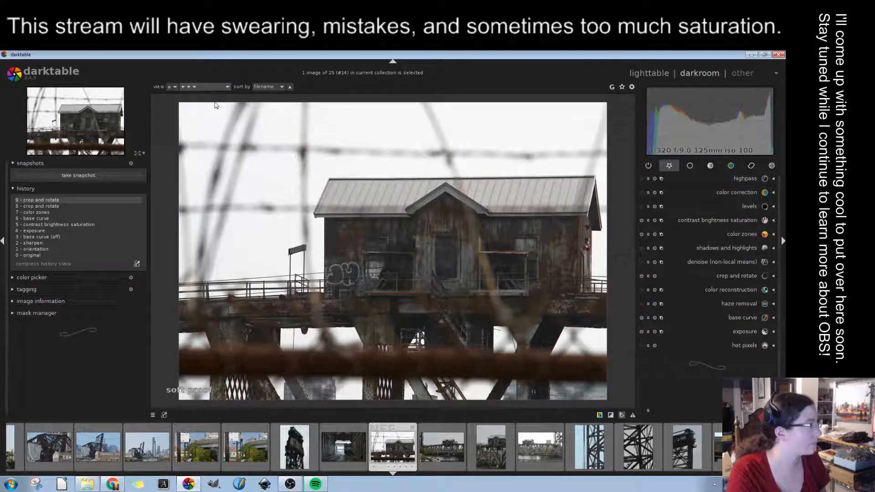
{"action": "left_click", "coordinate": [217, 109]}
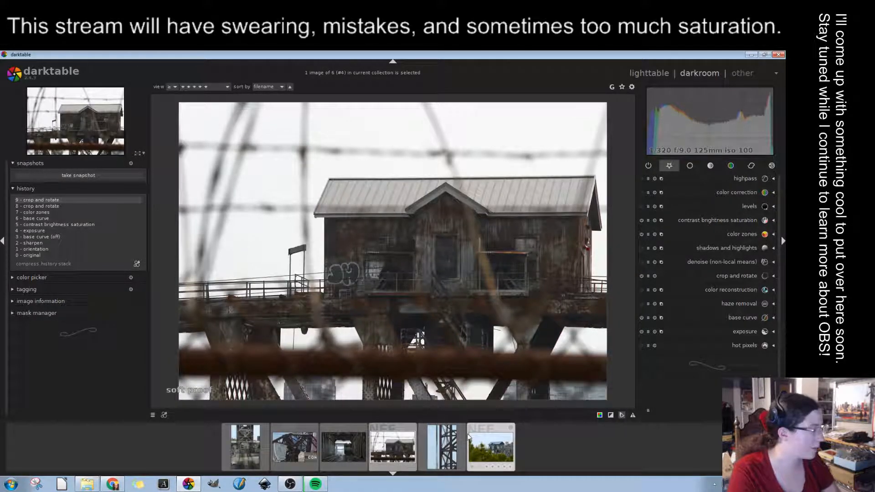
{"action": "left_click", "coordinate": [655, 72]}
{"action": "scroll", "coordinate": [477, 299], "scroll_direction": "up", "scroll_amount": 1}
{"action": "left_click", "coordinate": [477, 300]}
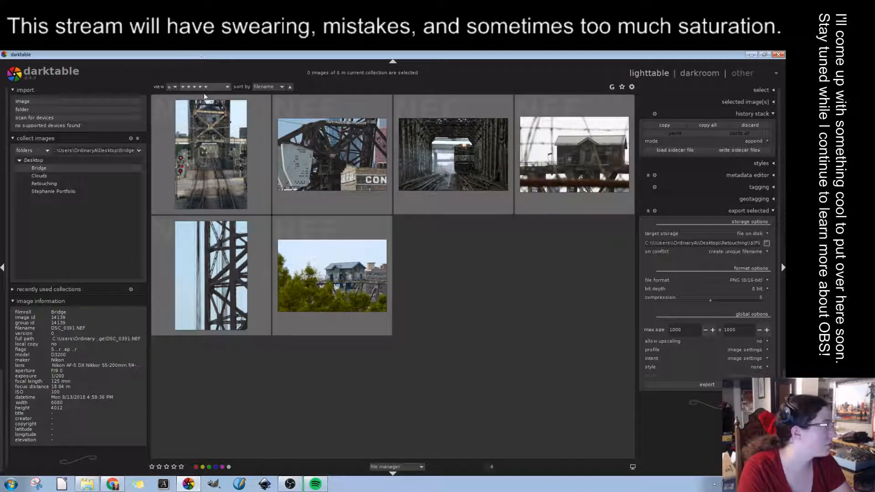
Show all photos in the Bridge collection regardless of rating and browse through them to the end
{"action": "left_click", "coordinate": [191, 56]}
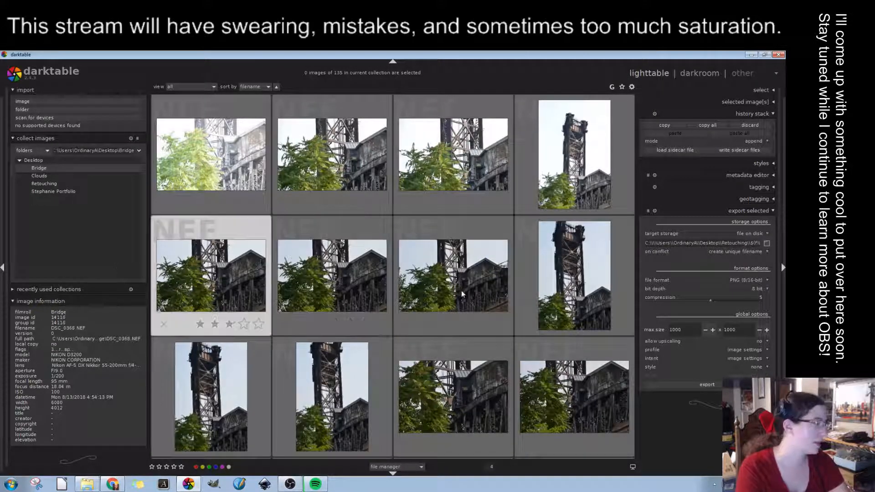
{"action": "scroll", "coordinate": [422, 279], "scroll_direction": "down", "scroll_amount": 1}
{"action": "scroll", "coordinate": [415, 287], "scroll_direction": "down", "scroll_amount": 3}
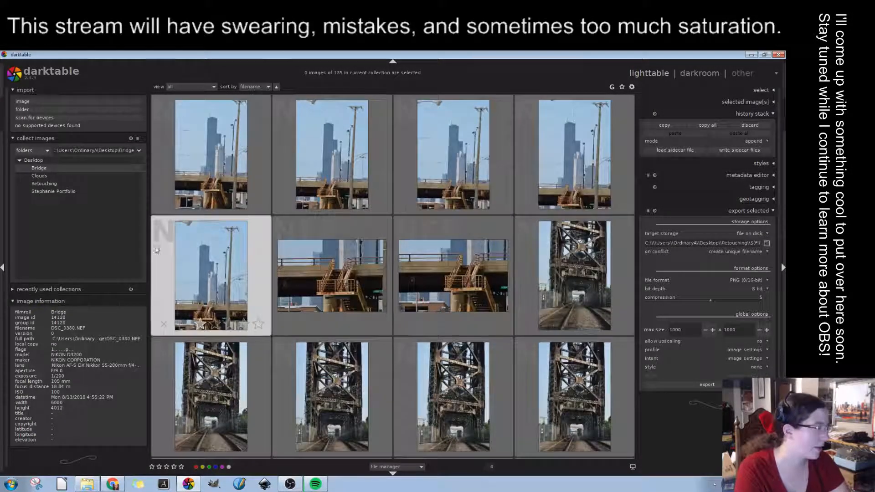
{"action": "scroll", "coordinate": [484, 376], "scroll_direction": "up", "scroll_amount": 2}
{"action": "scroll", "coordinate": [484, 376], "scroll_direction": "down", "scroll_amount": 6}
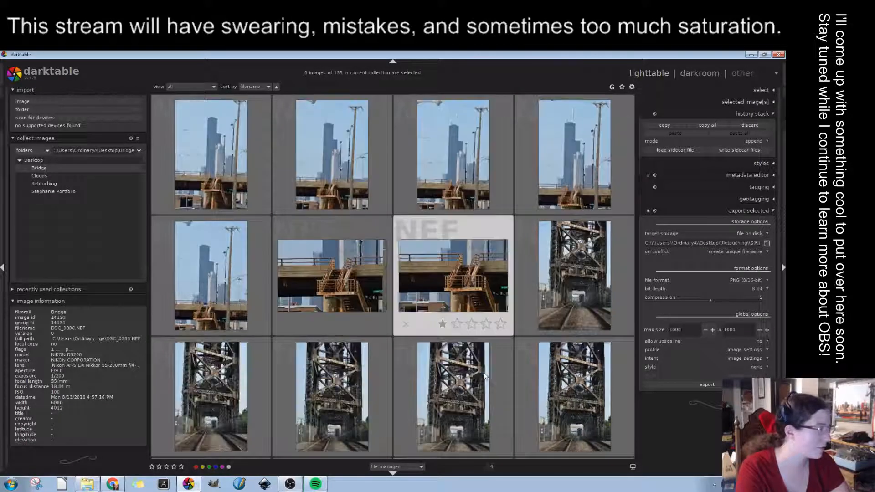
{"action": "scroll", "coordinate": [484, 376], "scroll_direction": "down", "scroll_amount": 17}
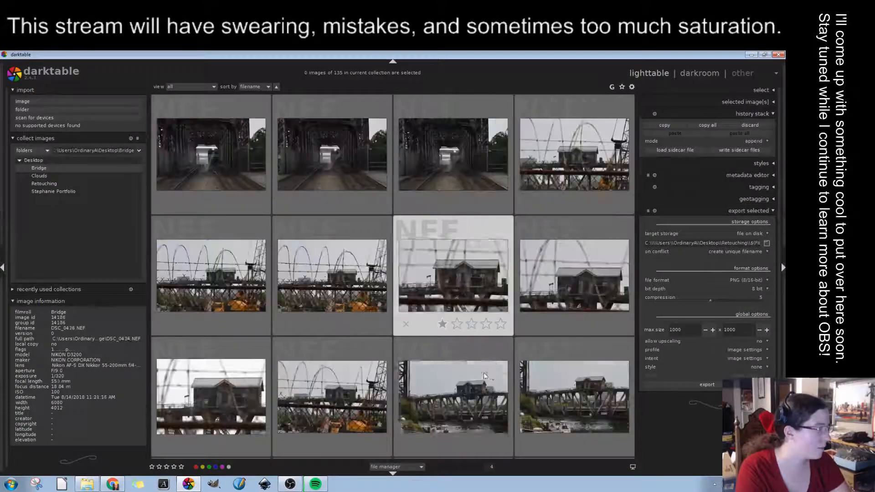
{"action": "scroll", "coordinate": [504, 376], "scroll_direction": "down", "scroll_amount": 5}
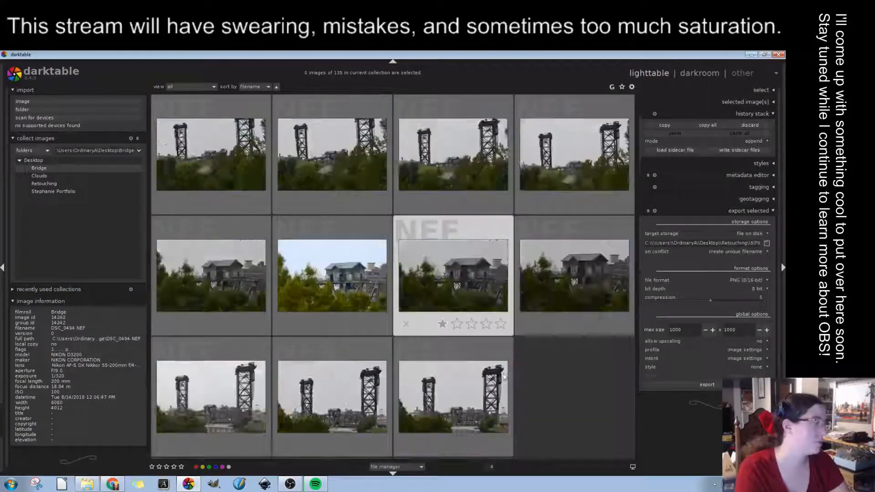
Restrict the Bridge collection to its five-star photos again
{"action": "left_click", "coordinate": [209, 137]}
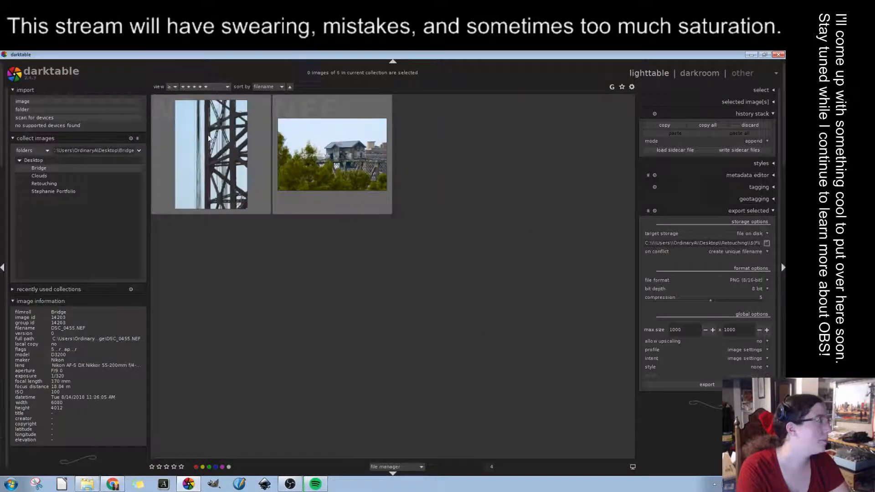
{"action": "scroll", "coordinate": [334, 217], "scroll_direction": "up", "scroll_amount": 1}
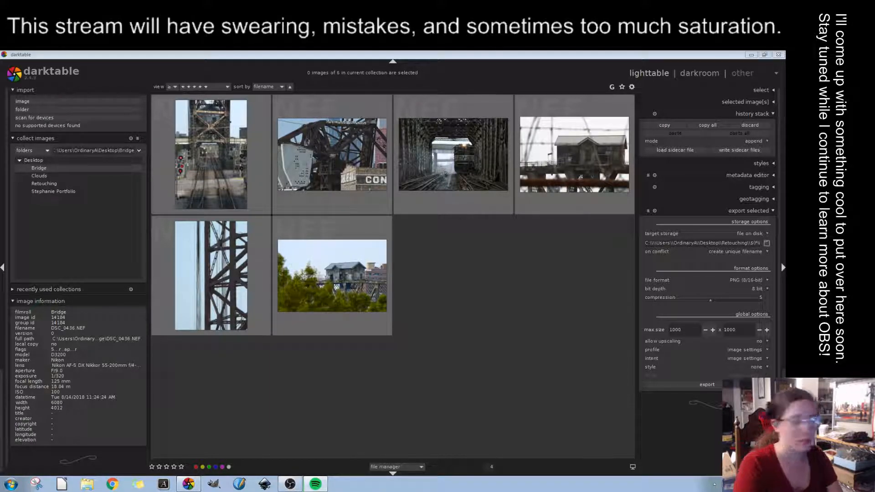
{"action": "left_click", "coordinate": [427, 380]}
{"action": "mouse_move", "coordinate": [250, 181]}
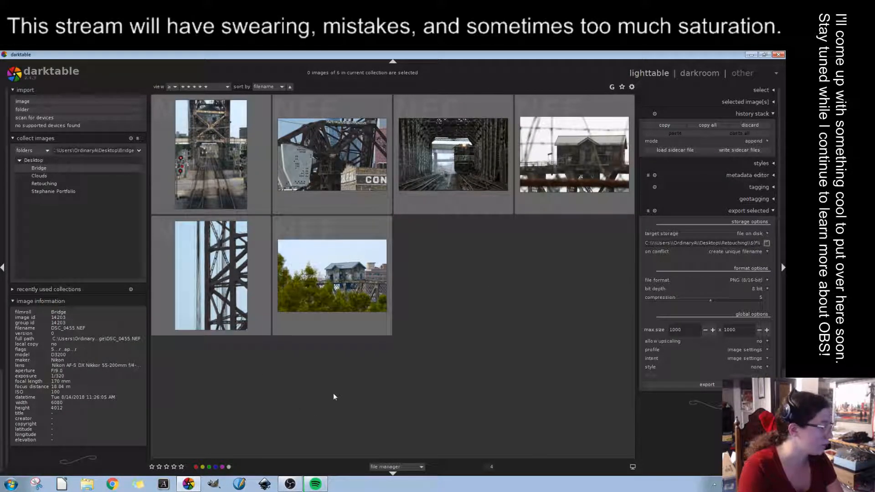
Switch to Scribus, dismiss the Ghostscript notice, and set the new single-page document to 24 in wide and 36 in high
{"action": "left_click", "coordinate": [240, 484]}
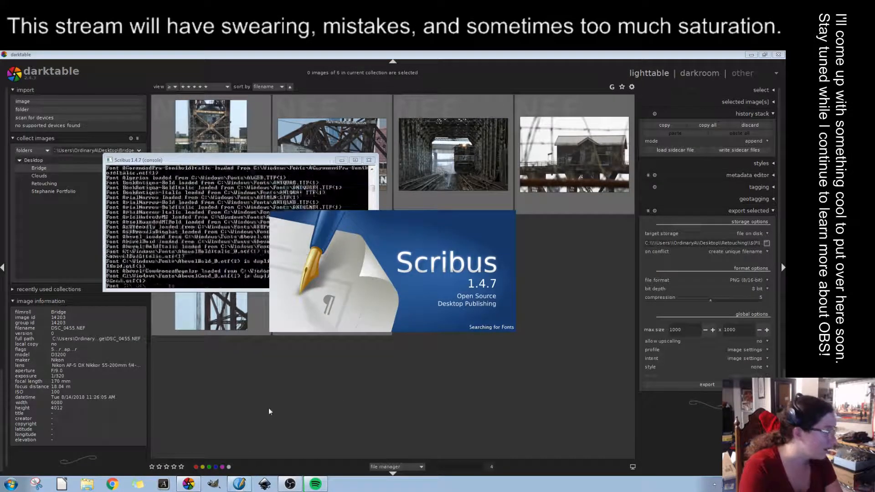
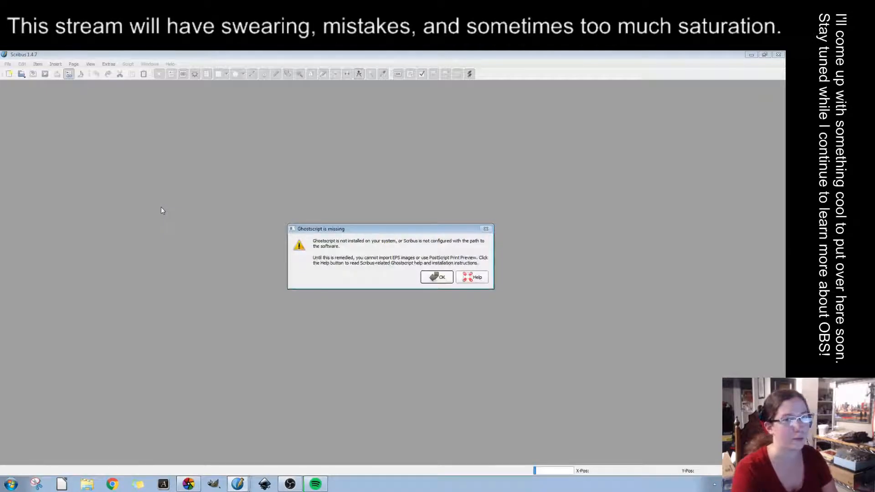
{"action": "left_click", "coordinate": [434, 277]}
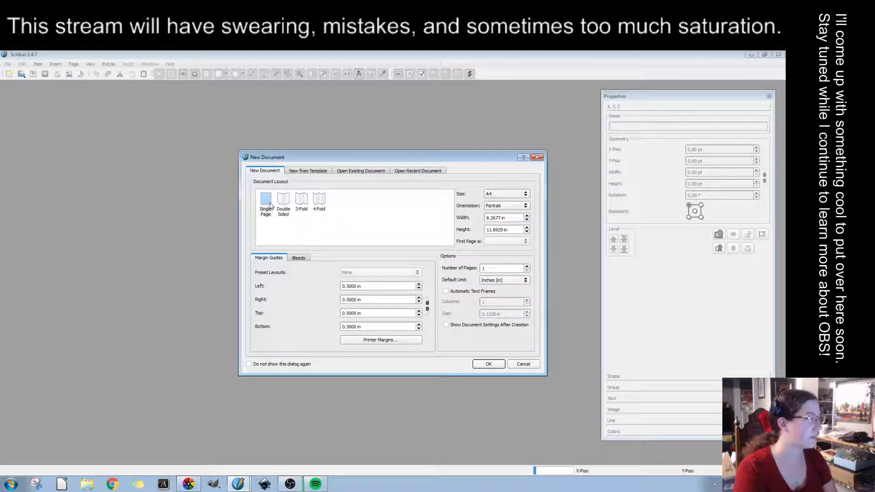
{"action": "triple_click", "coordinate": [511, 220]}
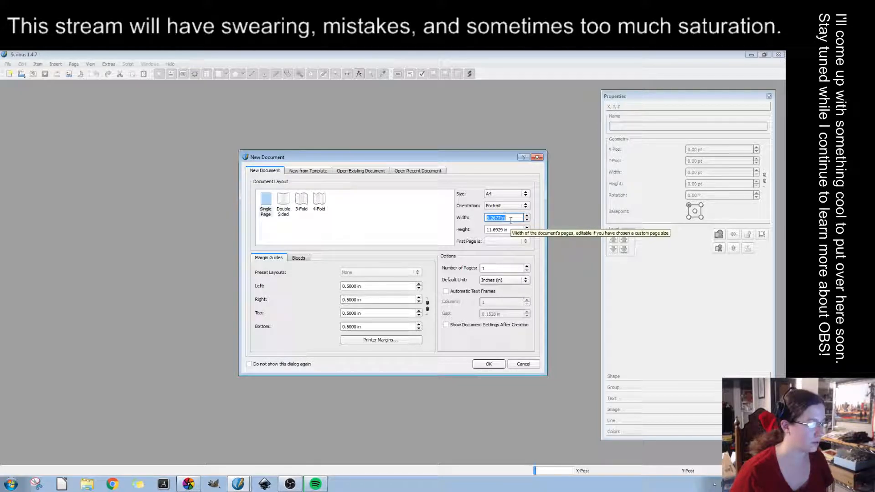
{"action": "key", "text": "Tab"}
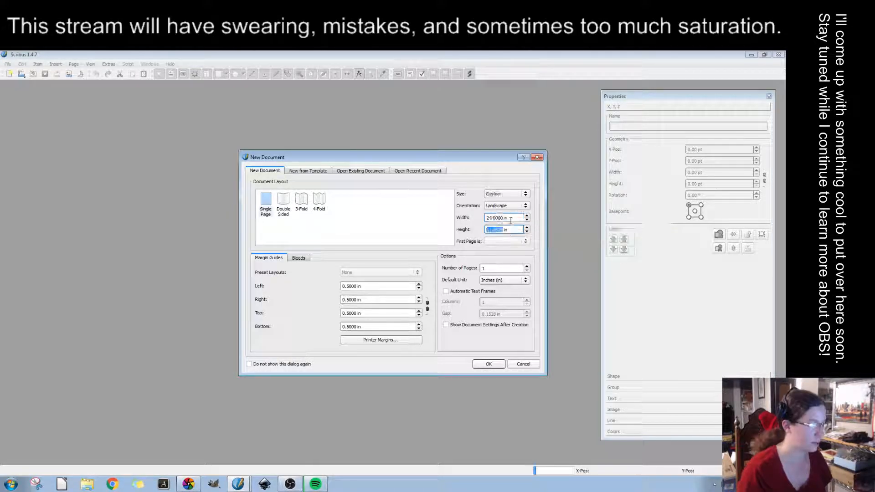
{"action": "type", "text": "36"}
{"action": "key", "text": "Tab"}
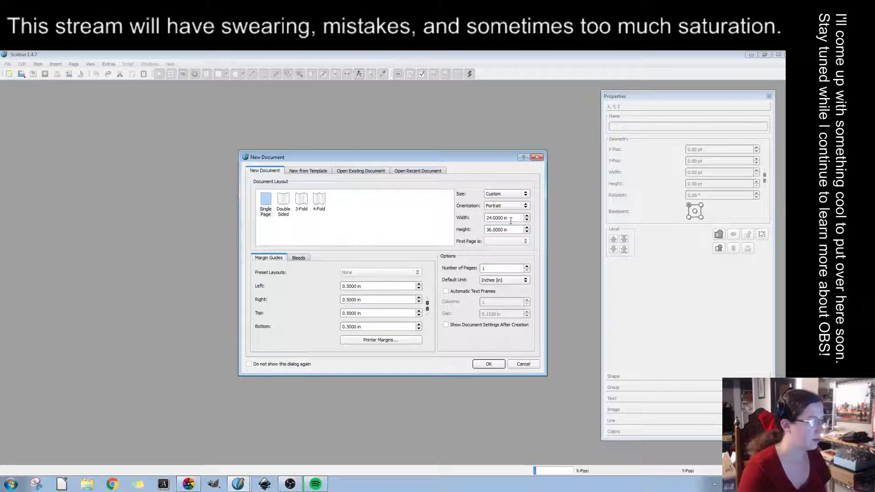
Check the new document's bleeds and margin guides, and create the document
{"action": "left_click", "coordinate": [297, 258]}
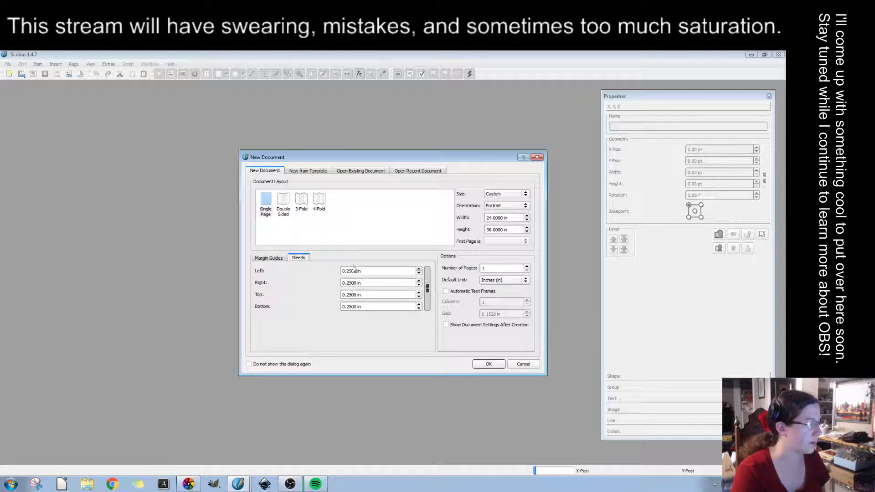
{"action": "left_click", "coordinate": [277, 260]}
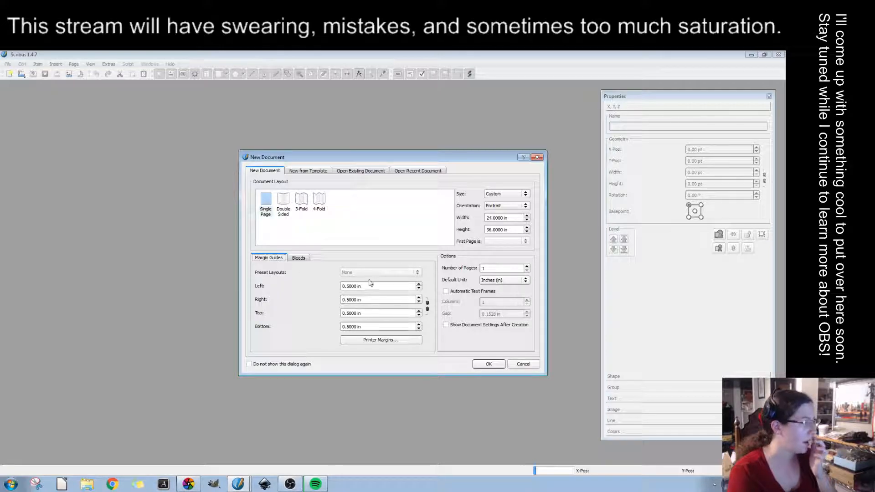
{"action": "left_click", "coordinate": [498, 363]}
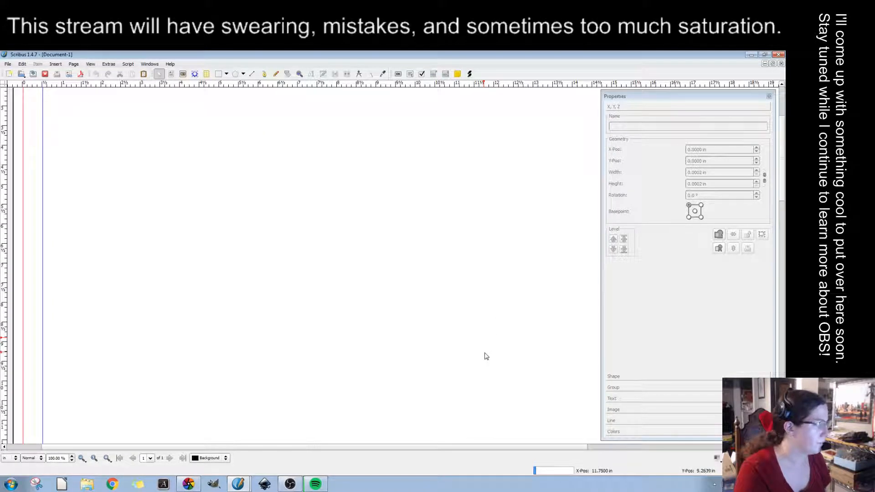
{"action": "scroll", "coordinate": [486, 358], "scroll_direction": "down", "scroll_amount": 3}
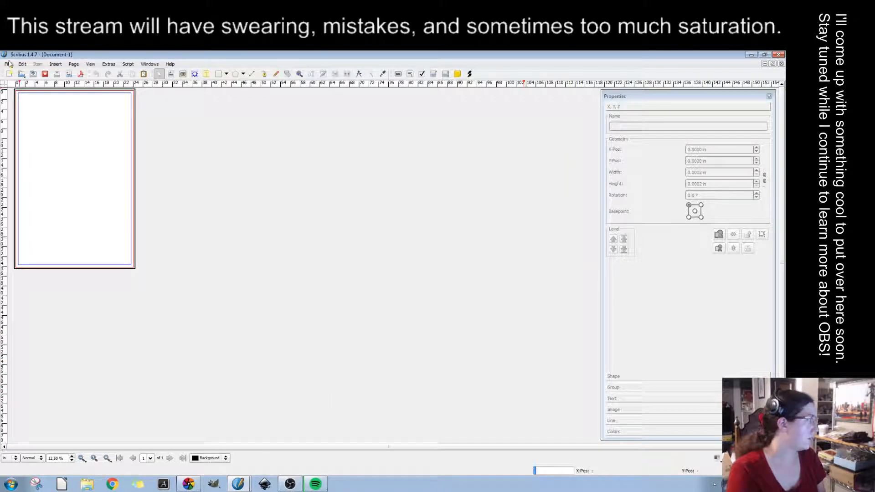
Switch back to darktable and select the close-up photo of the steel truss tower, DSC_0455.NEF
{"action": "left_click", "coordinate": [55, 64]}
{"action": "left_click", "coordinate": [130, 152]}
{"action": "left_click", "coordinate": [183, 485]}
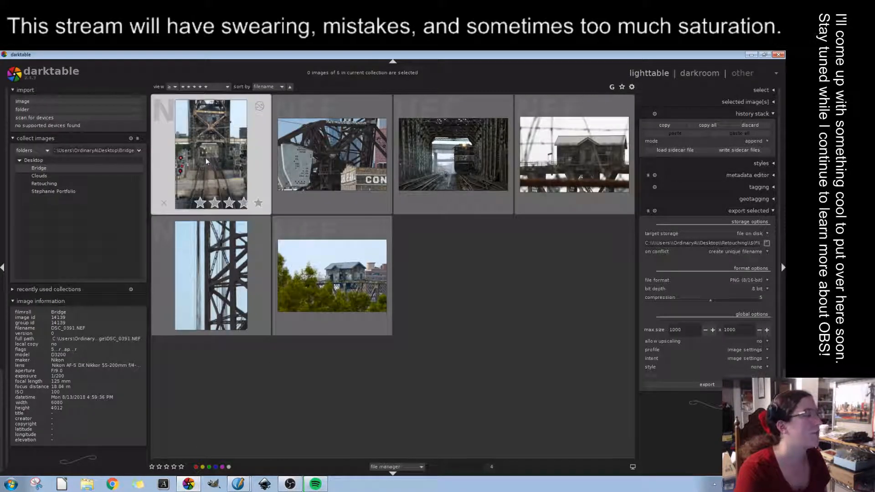
{"action": "left_click", "coordinate": [207, 288]}
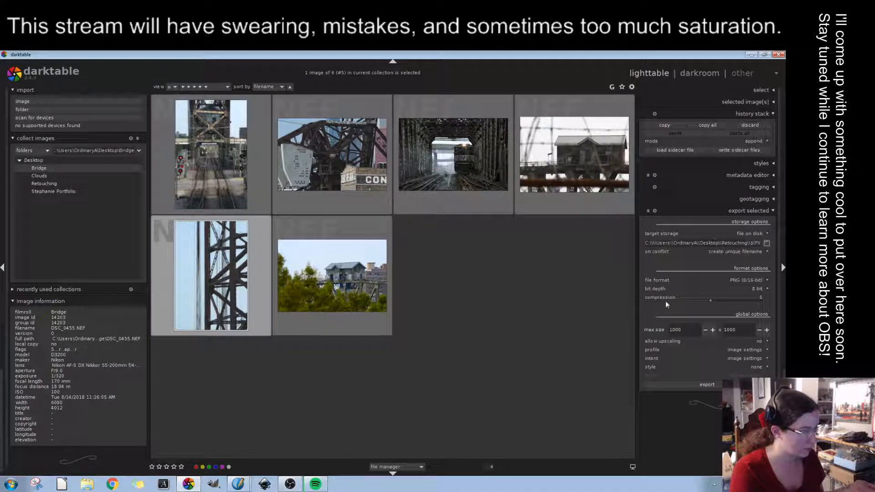
Create a folder named PNG inside Desktop\Bridge and choose it as the export's output destination
{"action": "left_click", "coordinate": [767, 243]}
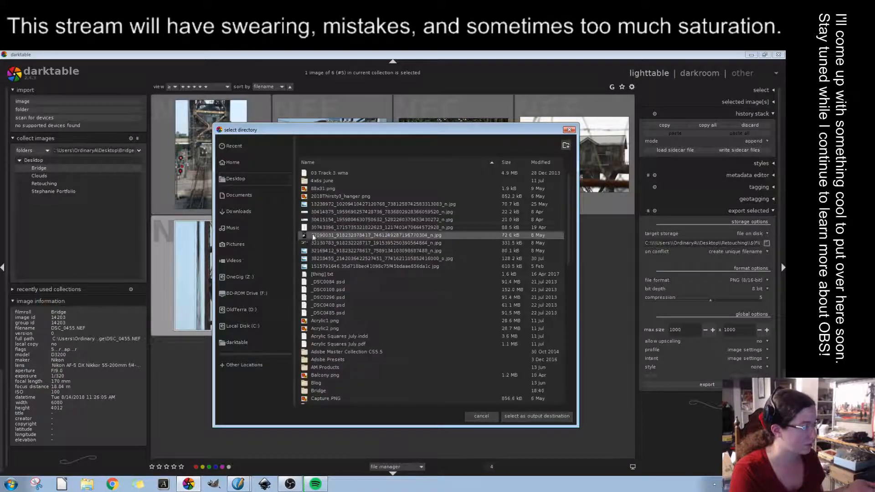
{"action": "left_click", "coordinate": [477, 416]}
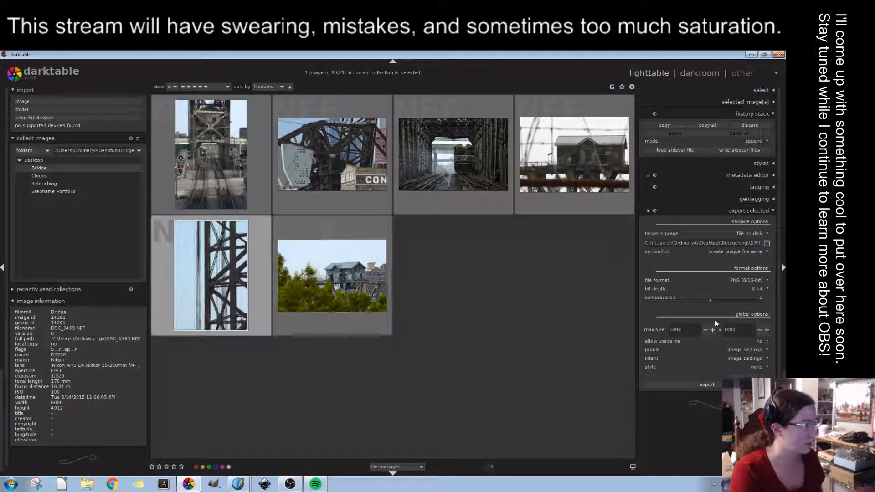
{"action": "left_click", "coordinate": [767, 244]}
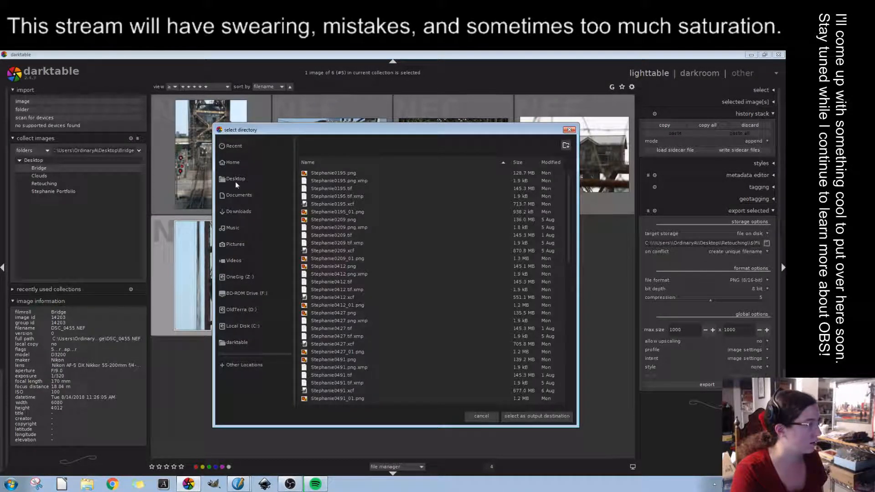
{"action": "left_click", "coordinate": [235, 182]}
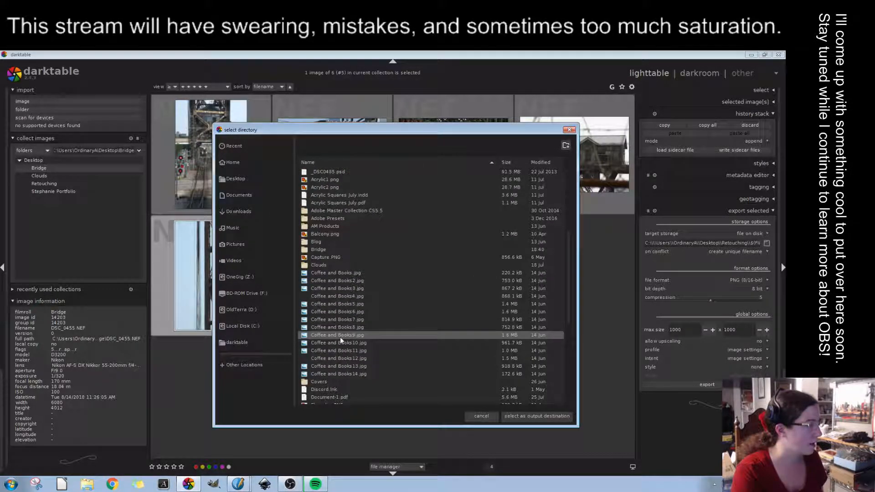
{"action": "scroll", "coordinate": [340, 337], "scroll_direction": "down", "scroll_amount": 8}
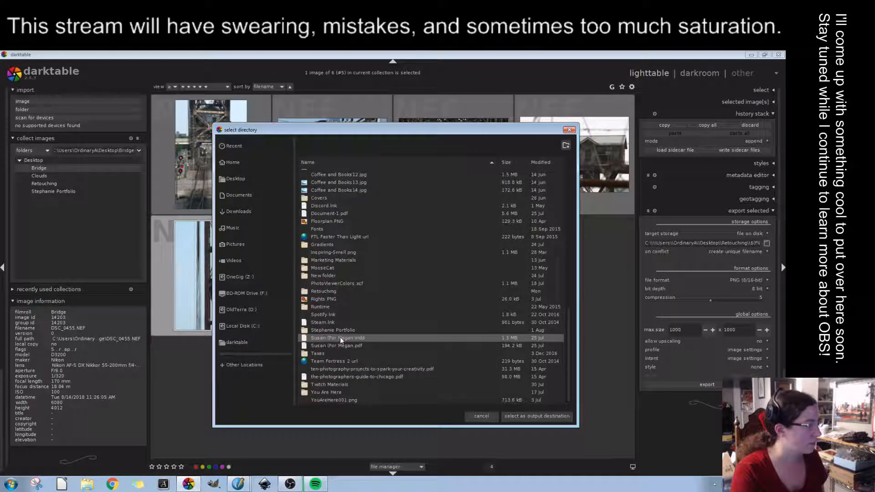
{"action": "scroll", "coordinate": [341, 325], "scroll_direction": "up", "scroll_amount": 10}
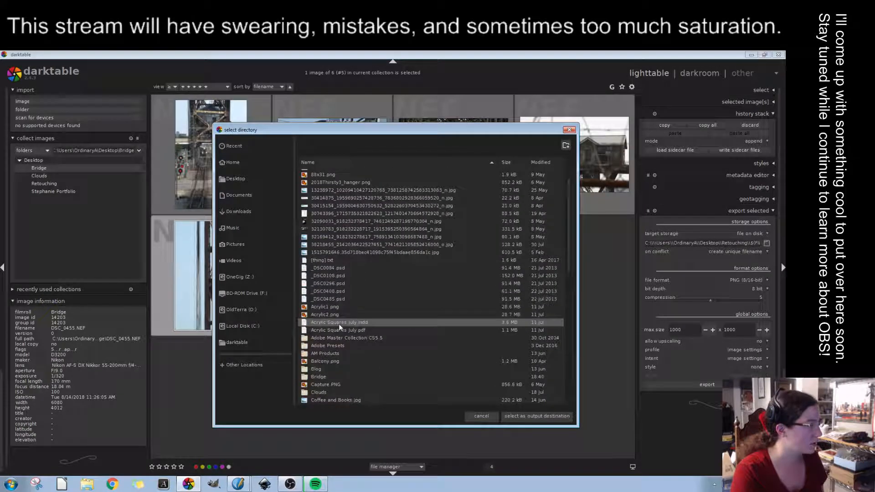
{"action": "scroll", "coordinate": [338, 323], "scroll_direction": "down", "scroll_amount": 2}
{"action": "double_click", "coordinate": [332, 343]}
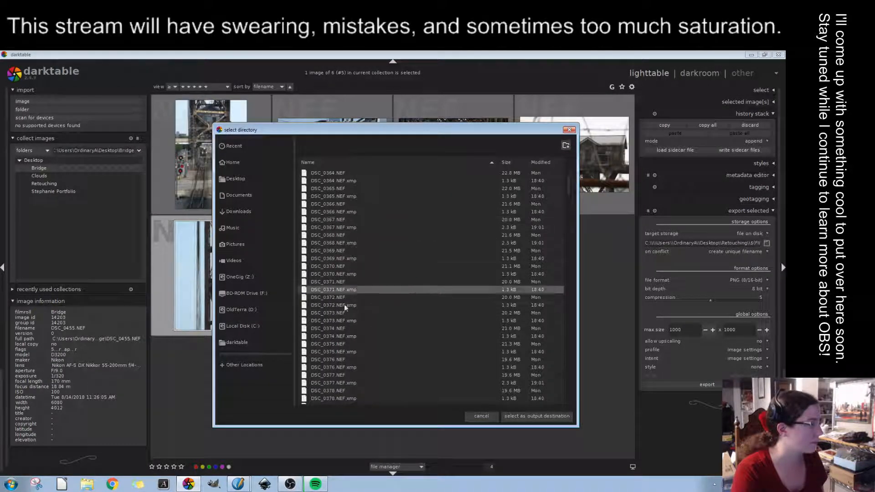
{"action": "left_click", "coordinate": [566, 146]}
{"action": "type", "text": "PNG"}
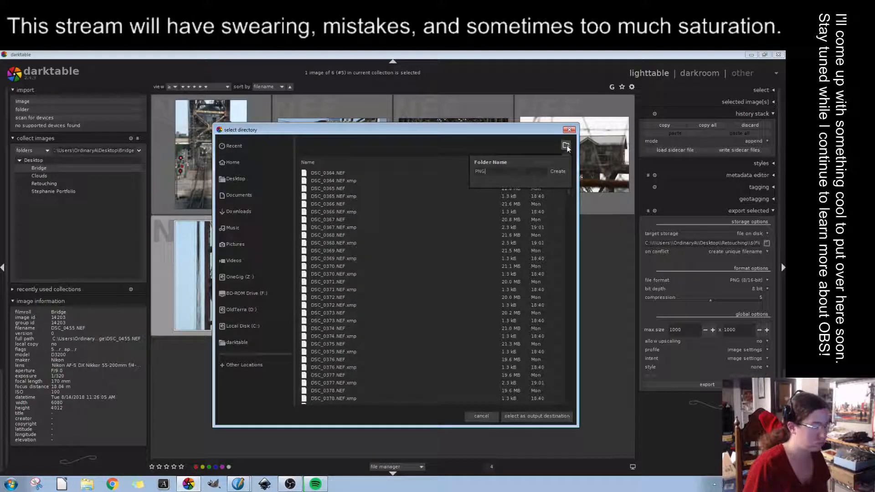
{"action": "left_click", "coordinate": [557, 172]}
{"action": "left_click", "coordinate": [537, 415]}
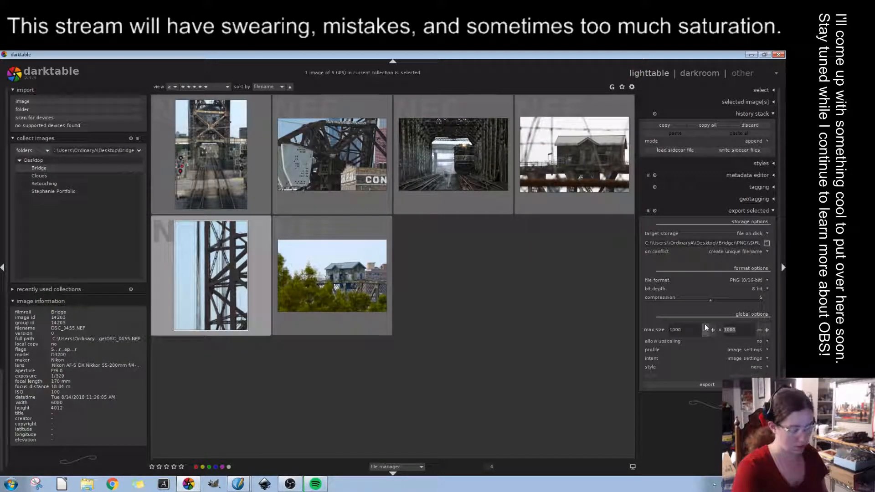
Set the maximum export size to 0 × 0 and export the selected tower photo as an 8-bit PNG
{"action": "type", "text": "0"}
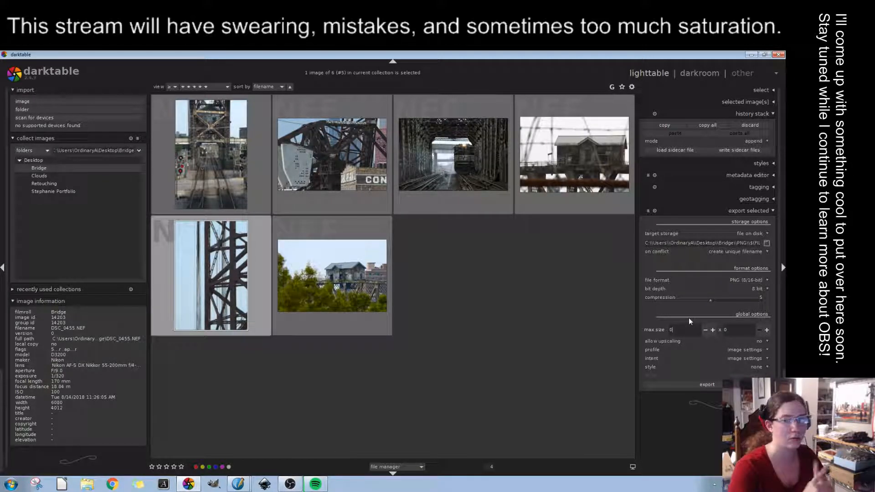
{"action": "left_click", "coordinate": [685, 384]}
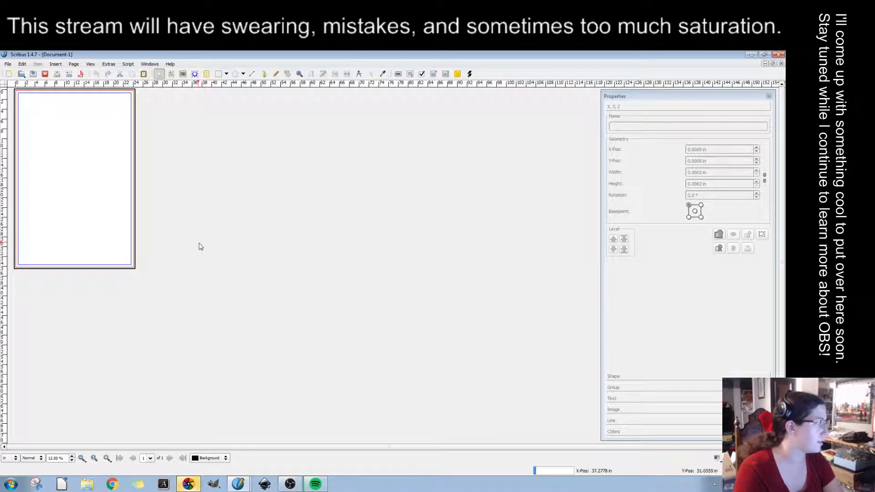
Switch to Scribus and draw an image frame about 24.2 in wide and 36.2 in high covering the whole page
{"action": "key", "text": "ctrl+plus"}
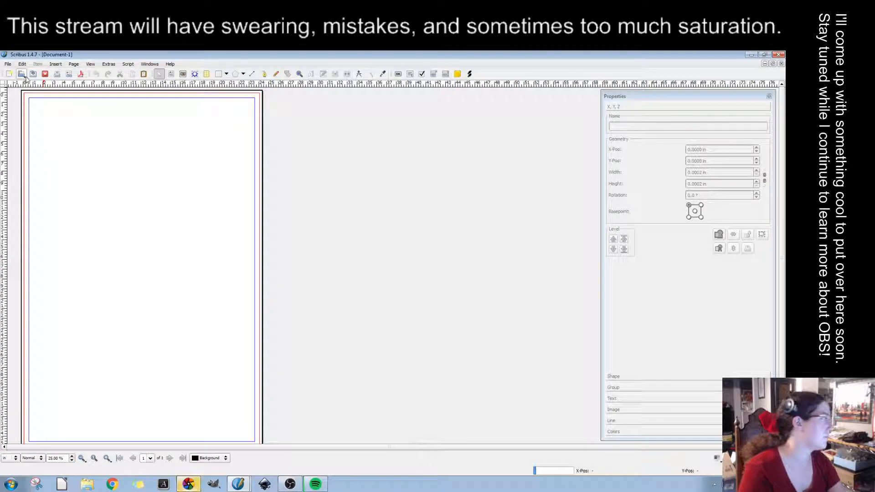
{"action": "left_click", "coordinate": [8, 64]}
{"action": "left_click", "coordinate": [8, 64]}
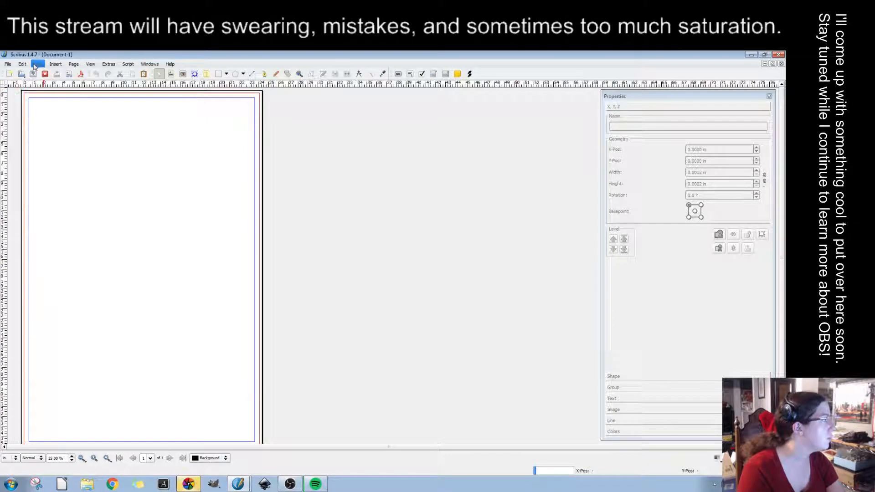
{"action": "left_click", "coordinate": [56, 64]}
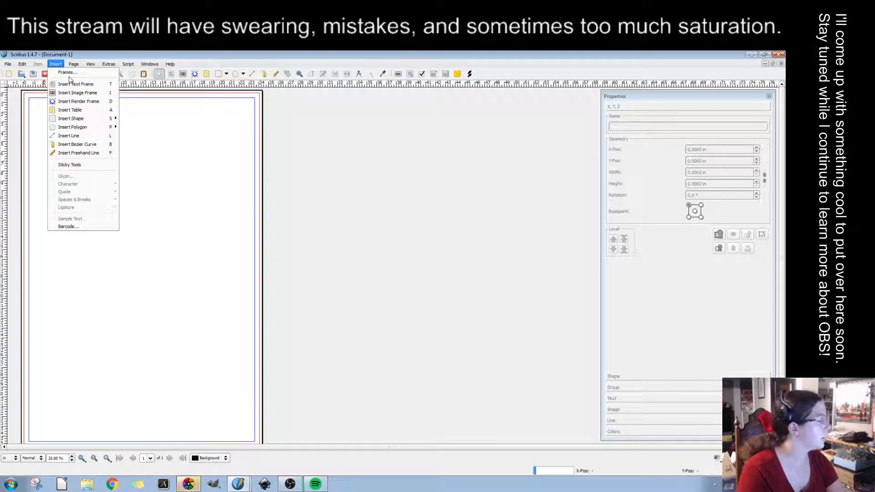
{"action": "left_click", "coordinate": [188, 484]}
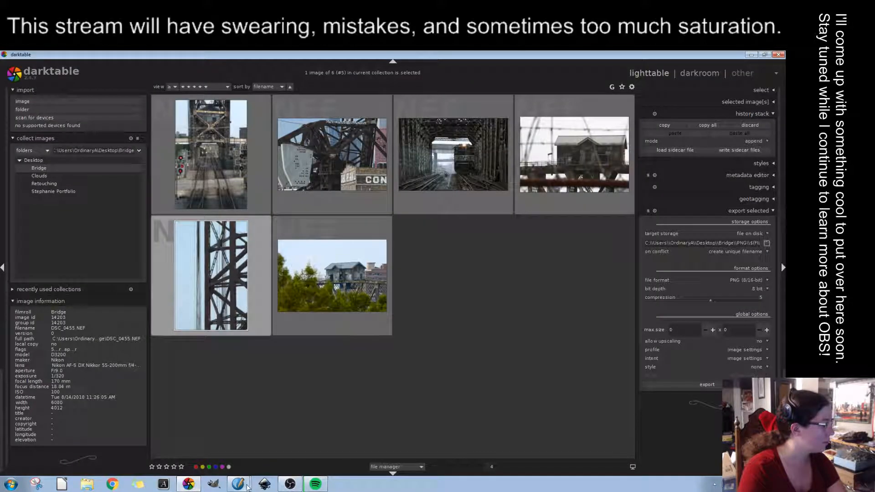
{"action": "left_click", "coordinate": [238, 484]}
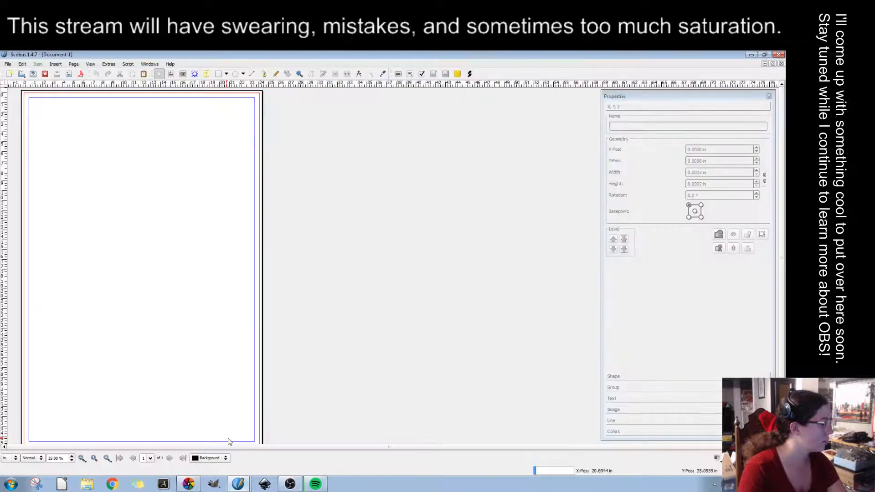
{"action": "left_click", "coordinate": [55, 65]}
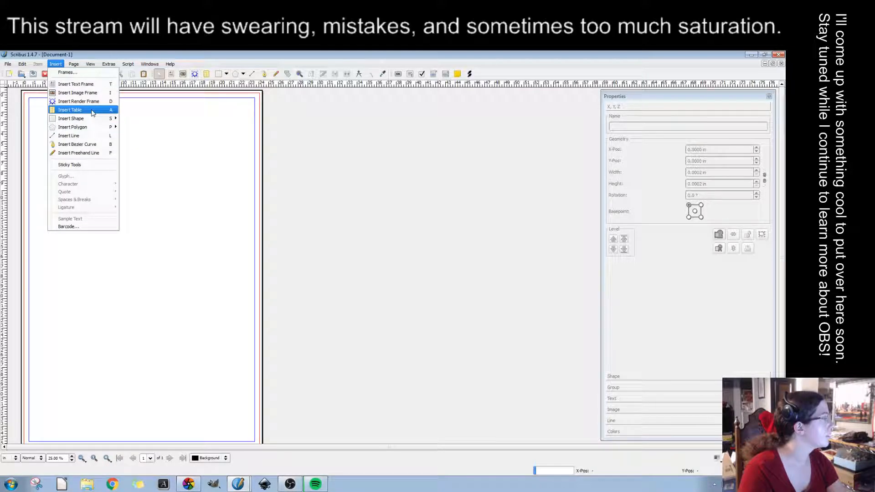
{"action": "left_click", "coordinate": [94, 92]}
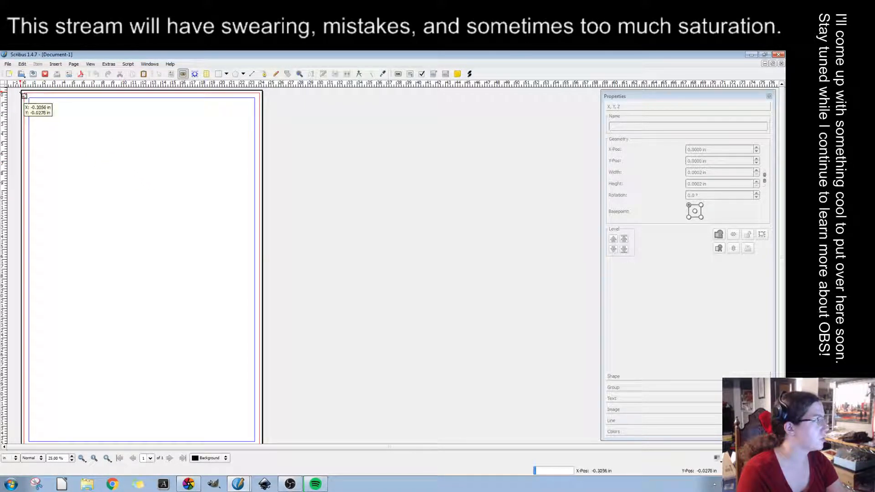
{"action": "left_click_drag", "start_coordinate": [24, 96], "coordinate": [263, 451]}
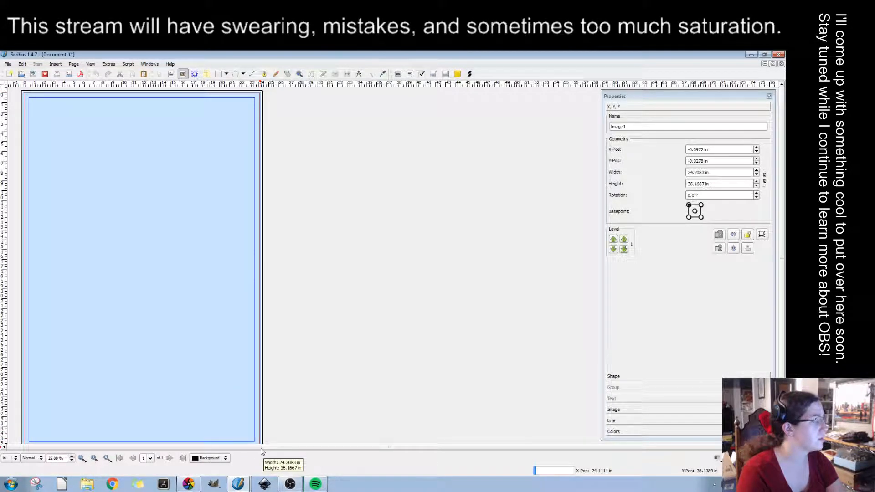
Load DSC_0455.png from the Bridge\PNG folder into the image frame
{"action": "double_click", "coordinate": [182, 318]}
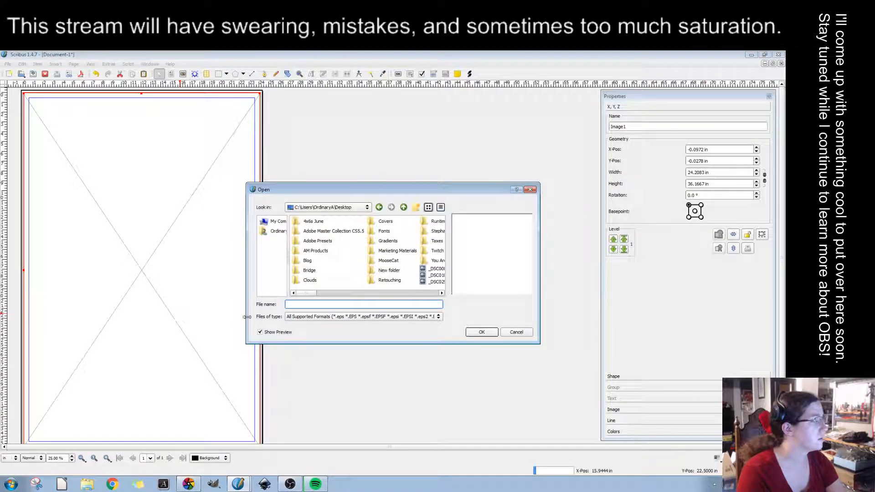
{"action": "left_click", "coordinate": [273, 222]}
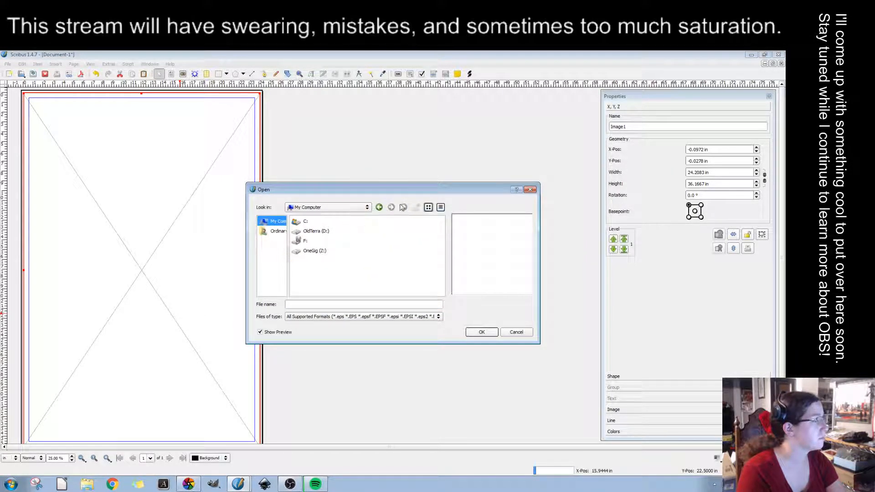
{"action": "left_click", "coordinate": [379, 208]}
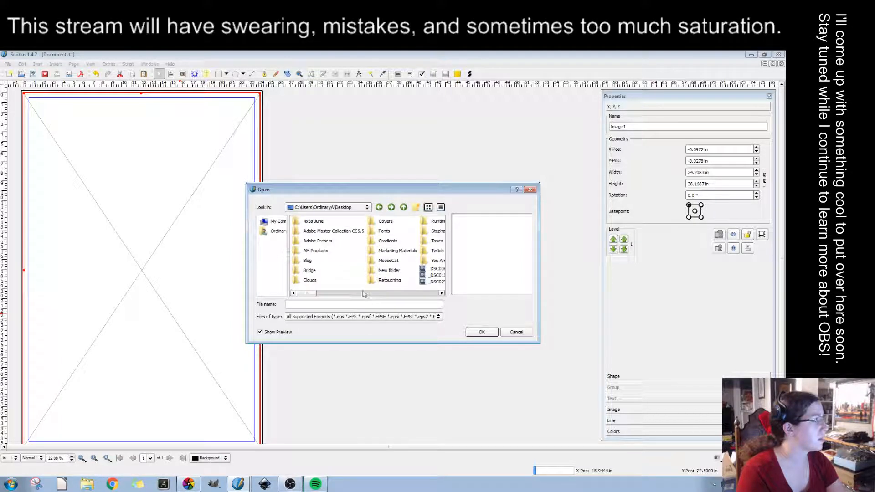
{"action": "double_click", "coordinate": [309, 271]}
{"action": "double_click", "coordinate": [310, 230]}
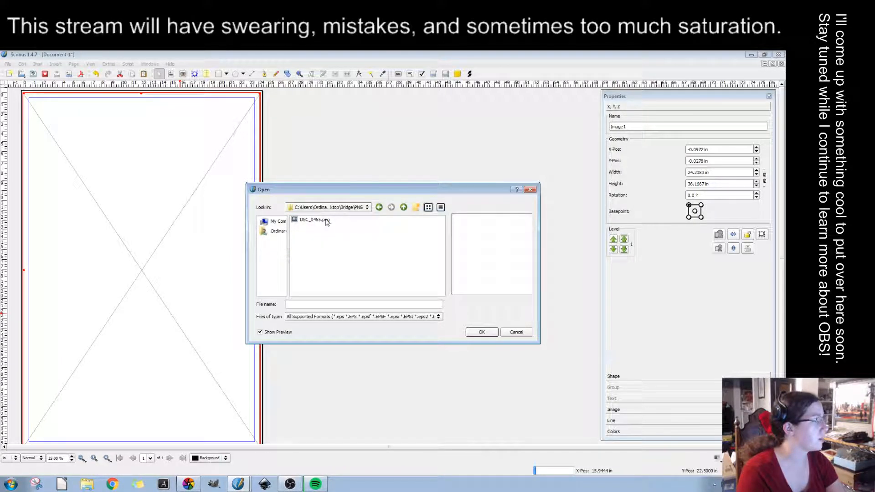
{"action": "left_click", "coordinate": [312, 223]}
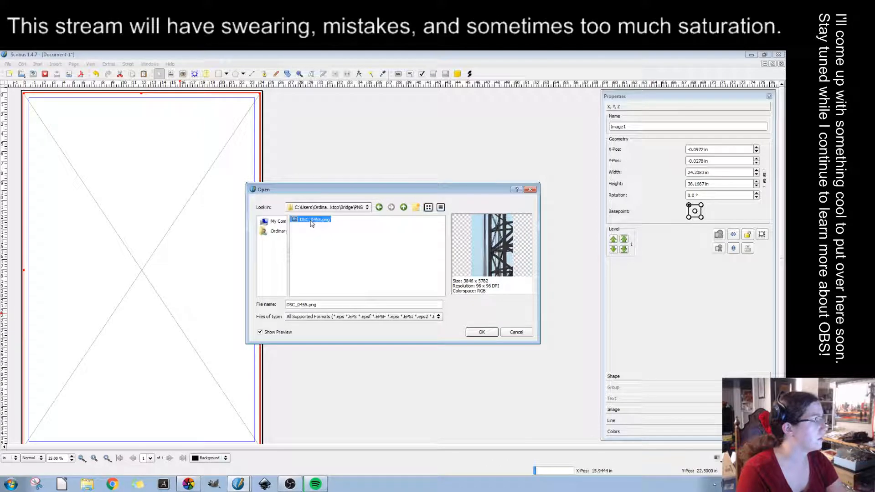
{"action": "left_click", "coordinate": [476, 333]}
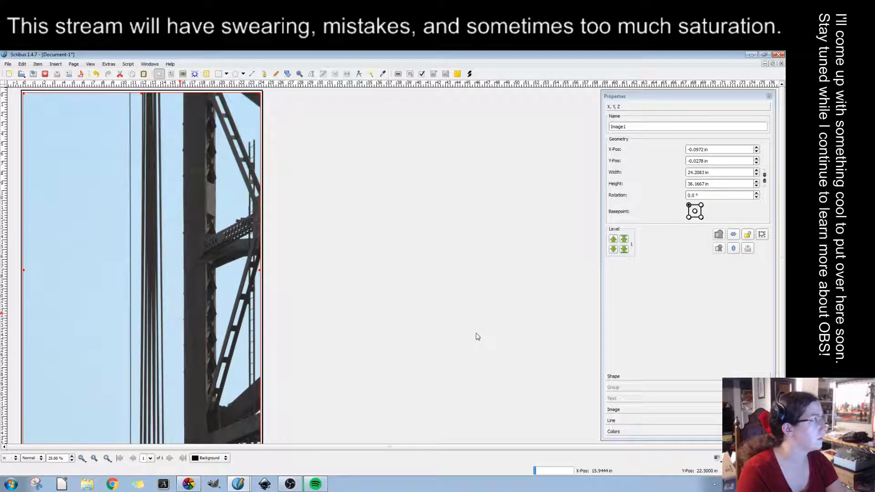
Scale the tower picture to fit its frame with Adjust Image to Frame
{"action": "scroll", "coordinate": [246, 339], "scroll_direction": "down", "scroll_amount": 1}
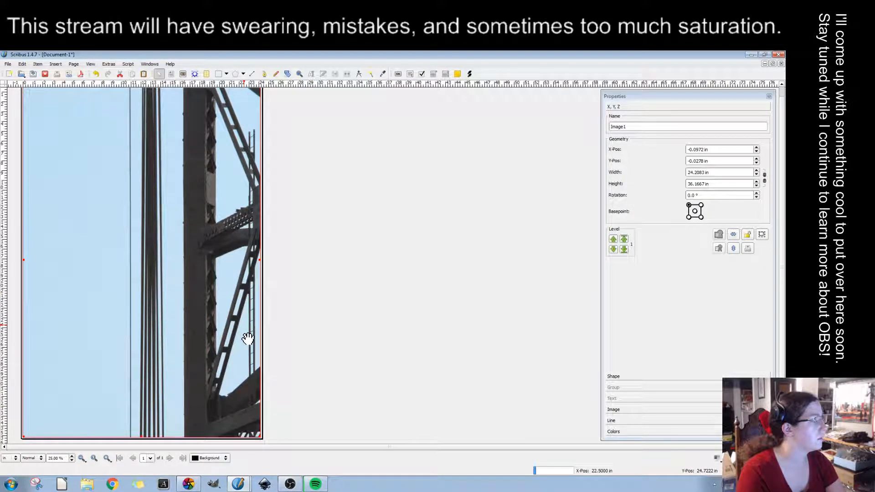
{"action": "double_click", "coordinate": [172, 299]}
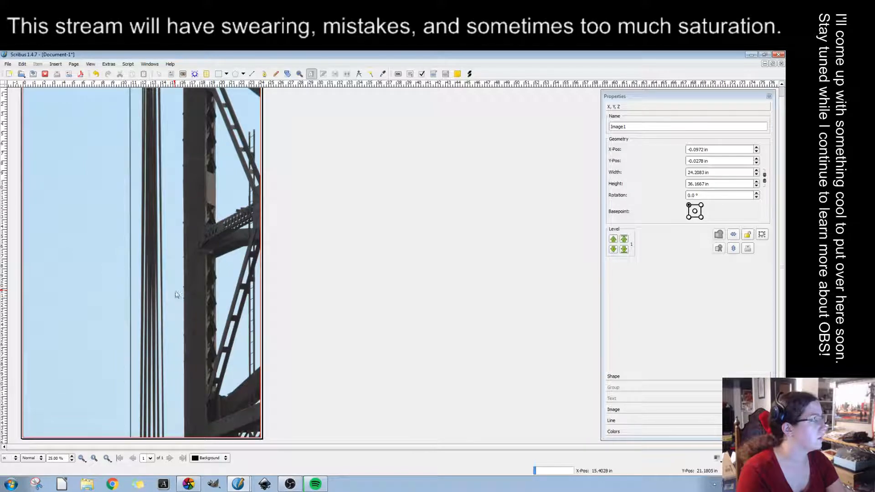
{"action": "right_click", "coordinate": [177, 294]}
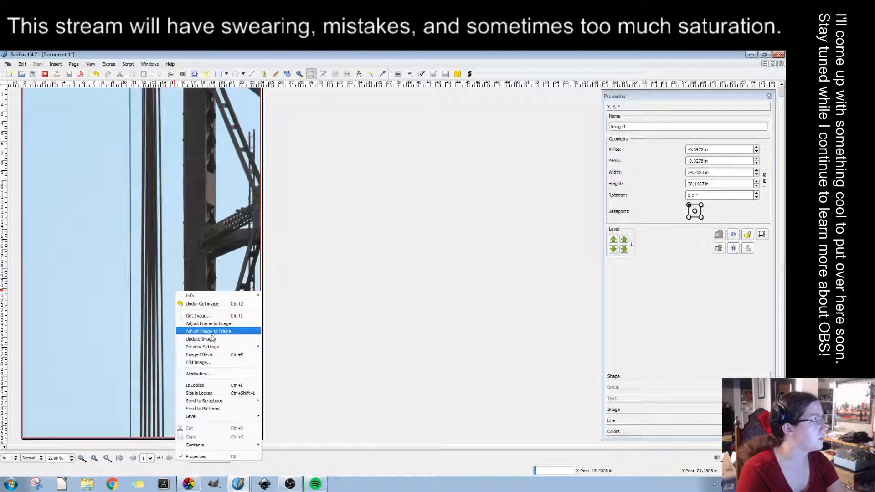
{"action": "left_click", "coordinate": [210, 332]}
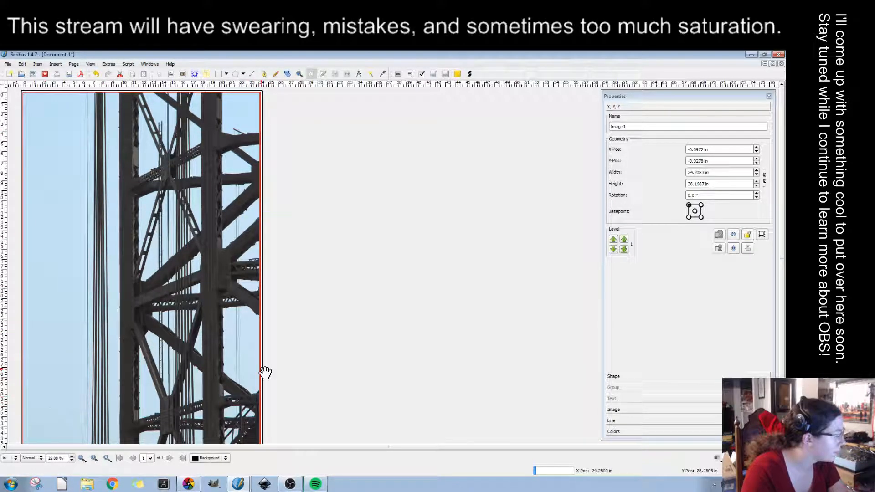
Move the image frame to about X 3.78 in, Y 2.06 in, and narrow it from its far edge to about 24.04 in
{"action": "scroll", "coordinate": [264, 411], "scroll_direction": "down", "scroll_amount": 1}
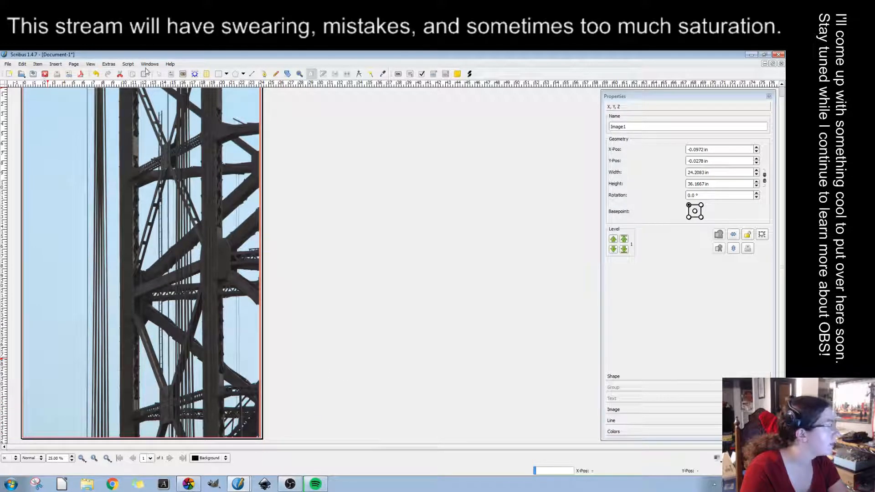
{"action": "left_click", "coordinate": [159, 74]}
{"action": "left_click_drag", "start_coordinate": [168, 231], "coordinate": [206, 251]}
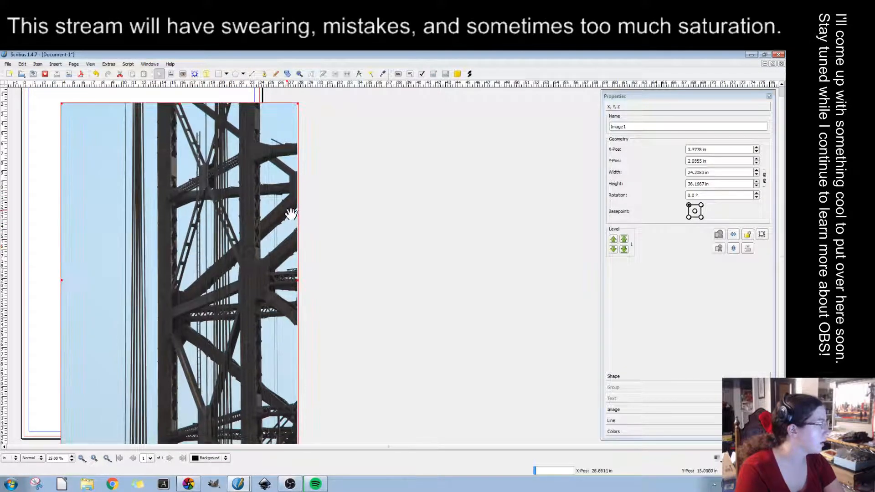
{"action": "mouse_move", "coordinate": [298, 281]}
{"action": "left_mouse_down"}
{"action": "mouse_move", "coordinate": [387, 289]}
{"action": "mouse_move", "coordinate": [363, 277]}
{"action": "mouse_move", "coordinate": [296, 274]}
{"action": "left_mouse_up"}
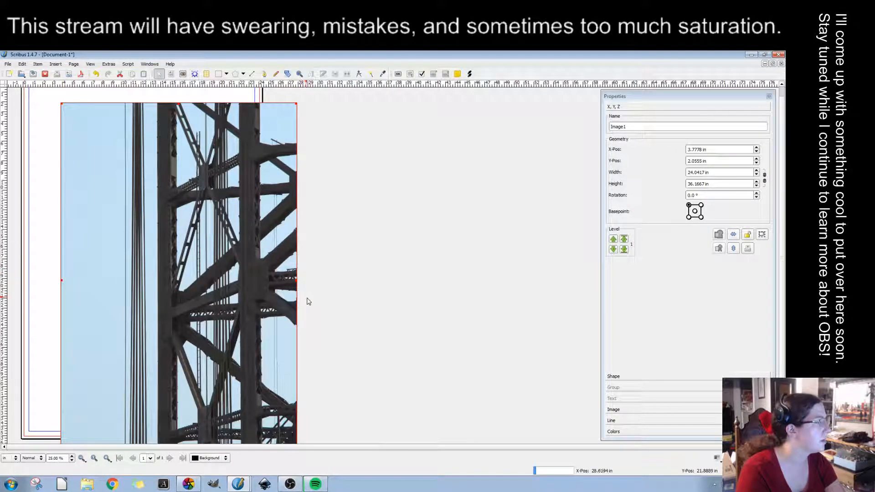
Reselect the tower picture's frame and apply Adjust Frame to Image
{"action": "left_click", "coordinate": [354, 298]}
{"action": "scroll", "coordinate": [351, 299], "scroll_direction": "down", "scroll_amount": 1}
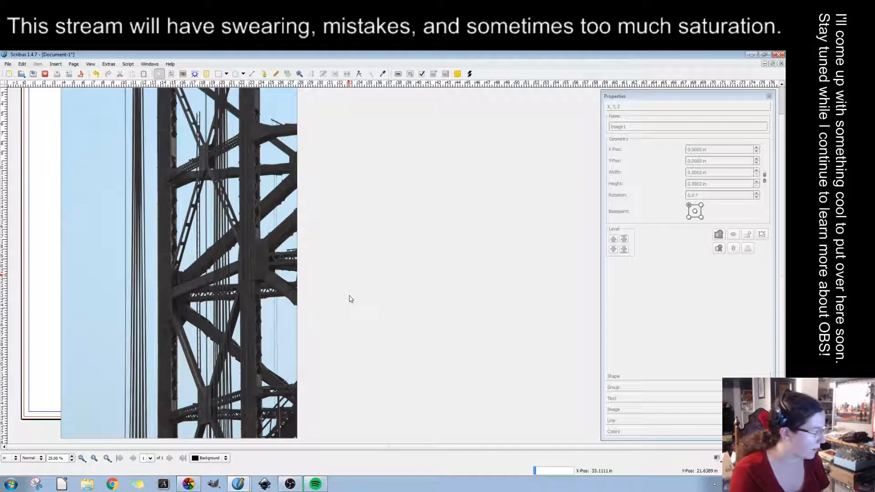
{"action": "right_click", "coordinate": [174, 273]}
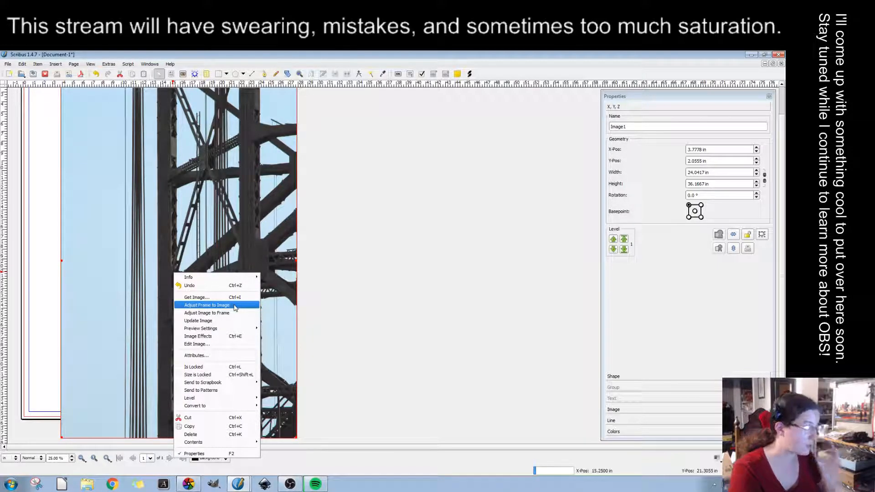
{"action": "left_click", "coordinate": [235, 306]}
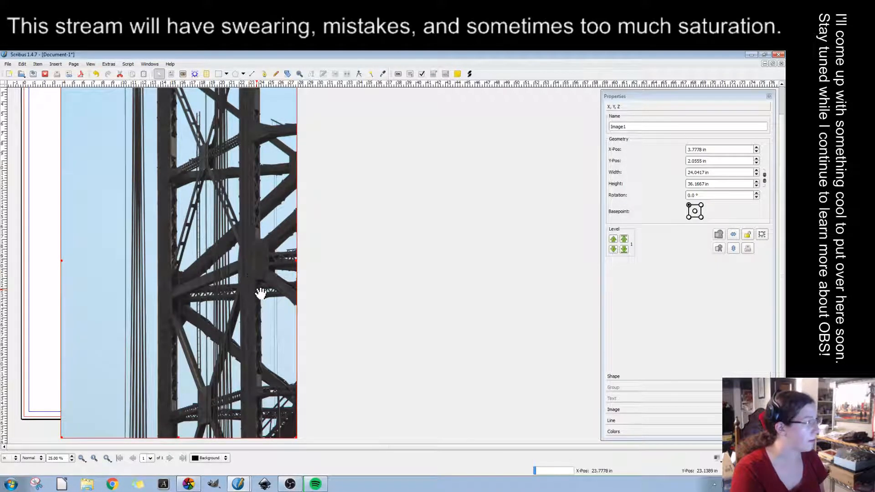
Move the tower image frame to about X -0.22 in, Y -0.33 in, and enlarge it to about 24.63 × 37.06 in
{"action": "scroll", "coordinate": [232, 356], "scroll_direction": "down", "scroll_amount": 1}
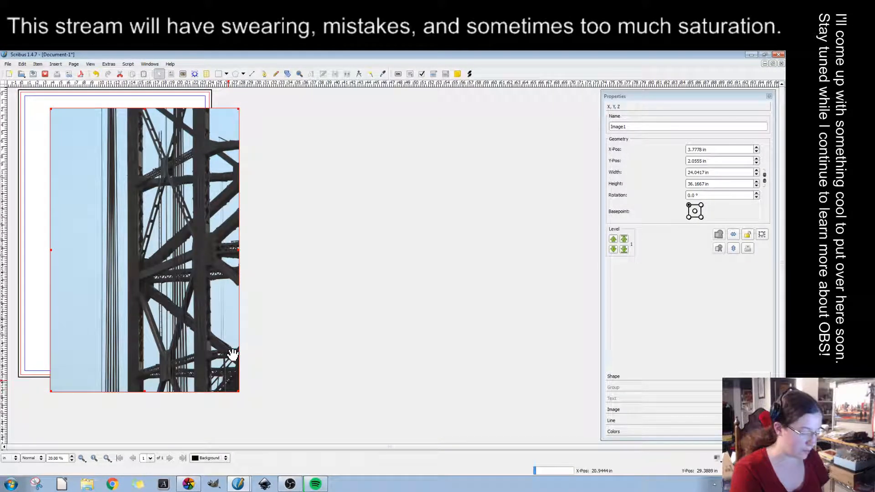
{"action": "left_click_drag", "start_coordinate": [187, 237], "coordinate": [167, 238]}
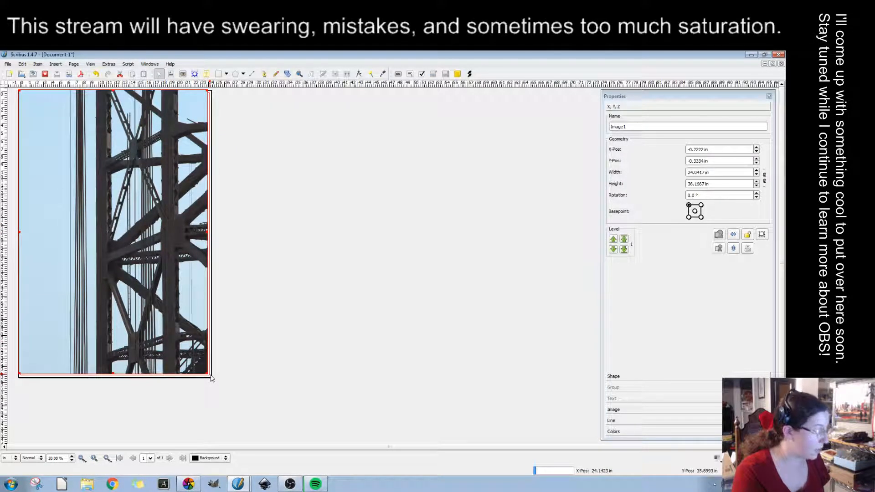
{"action": "left_click_drag", "start_coordinate": [212, 378], "coordinate": [214, 383]}
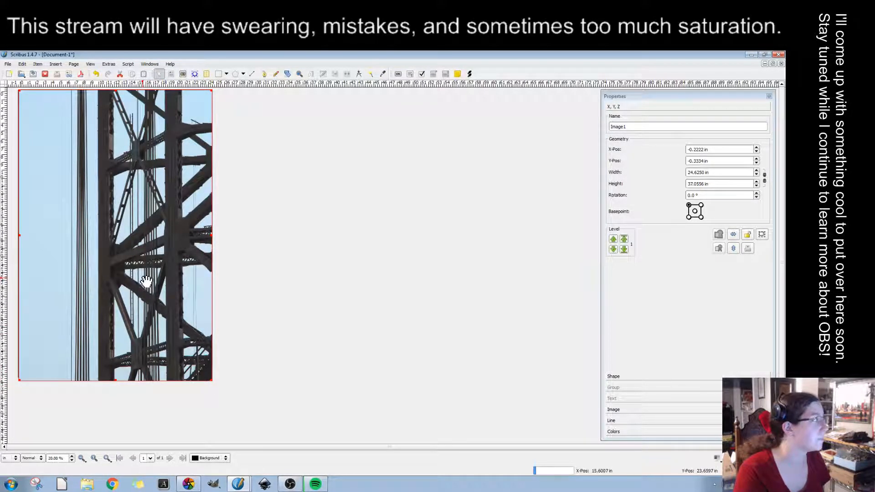
Nudge the image frame to about X -0.31 in, Y -0.43 in so it covers the page's bleed area
{"action": "key", "text": "Left"}
{"action": "key", "text": "Up"}
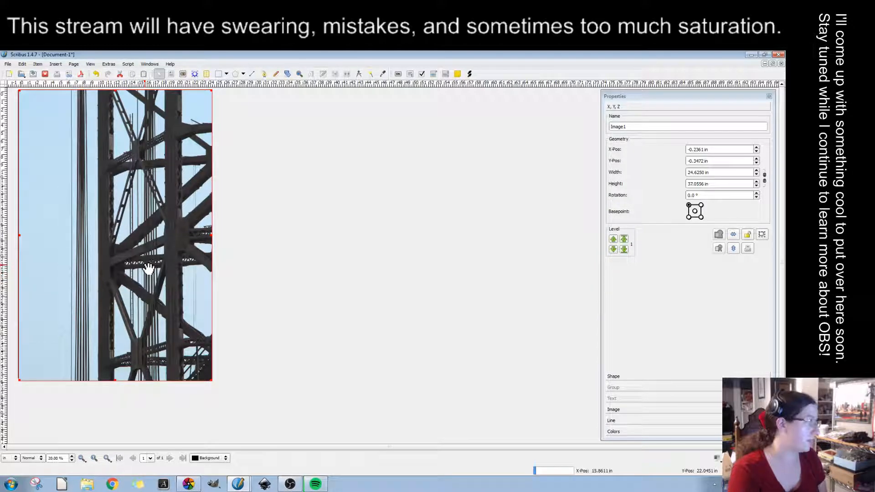
{"action": "key", "text": "Left"}
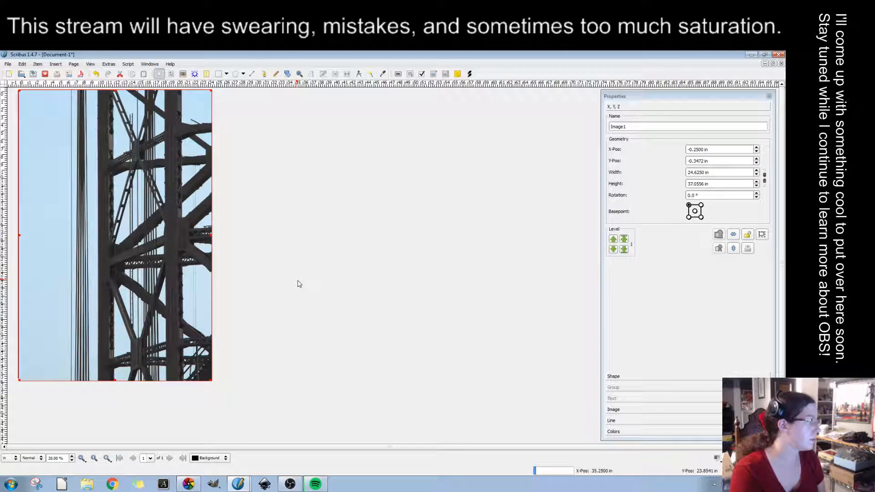
{"action": "left_click_drag", "start_coordinate": [186, 289], "coordinate": [185, 288]}
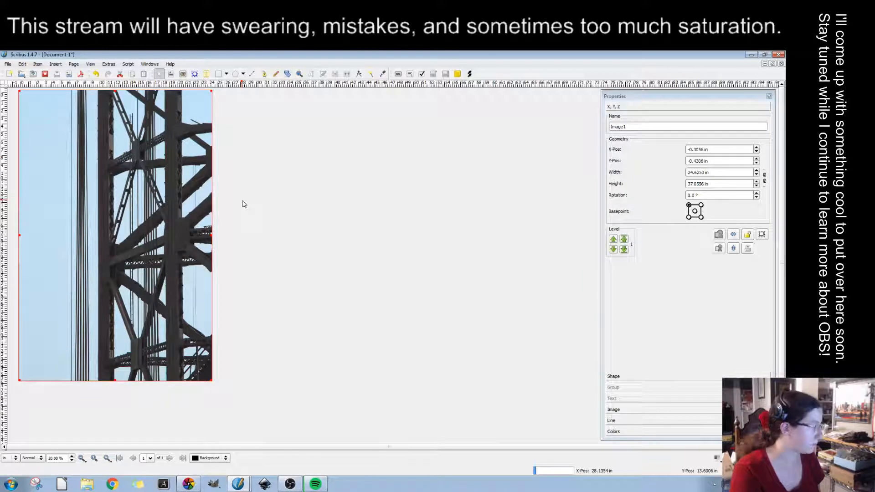
{"action": "left_click", "coordinate": [7, 63]}
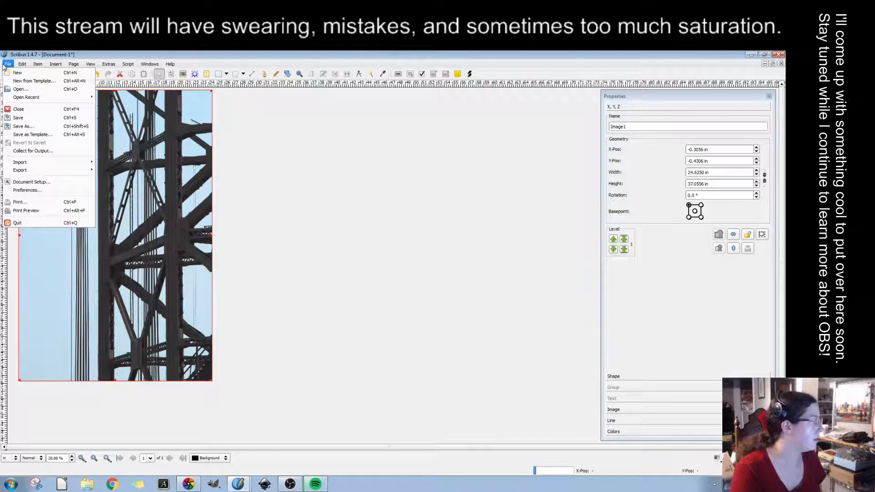
{"action": "left_click", "coordinate": [25, 120]}
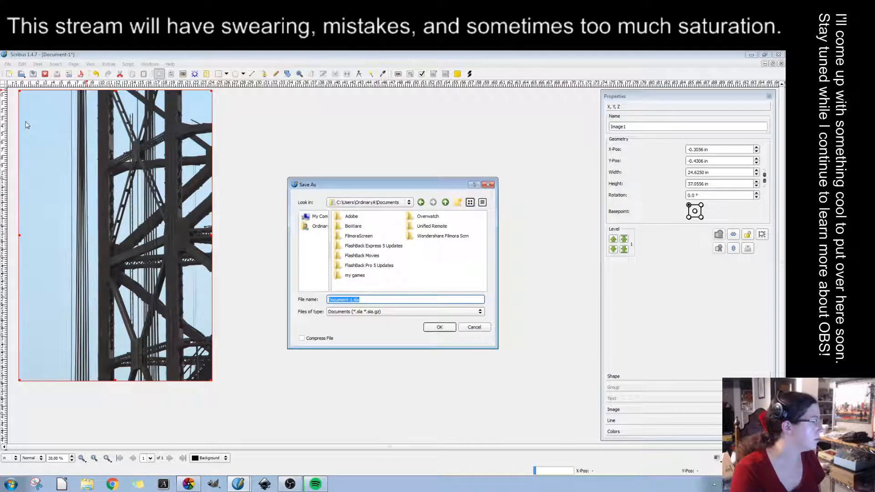
{"action": "left_click", "coordinate": [473, 328]}
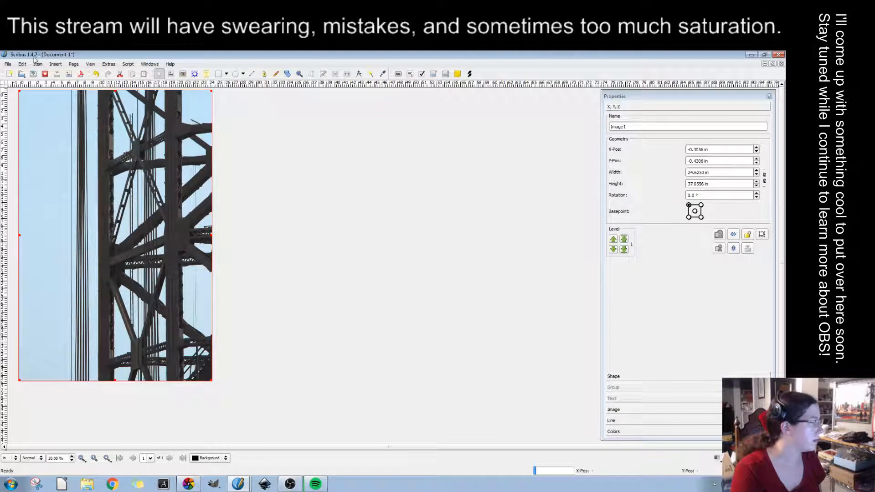
Start a PDF export and set its output file to PDF.pdf in the Bridge\PNG folder
{"action": "left_click", "coordinate": [7, 64]}
{"action": "mouse_move", "coordinate": [51, 172]}
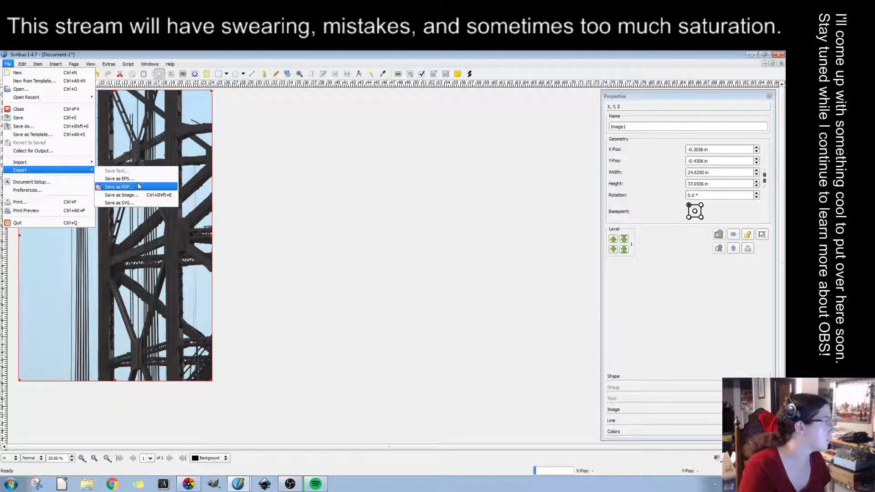
{"action": "left_click", "coordinate": [119, 187]}
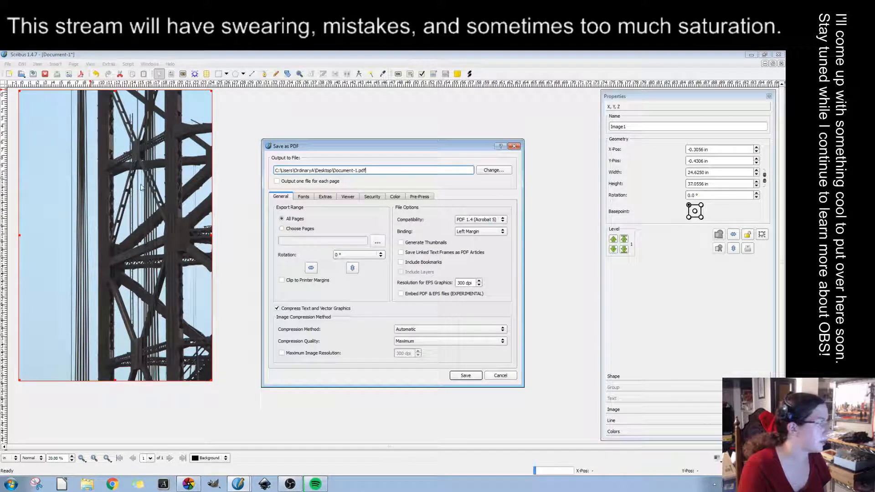
{"action": "left_click", "coordinate": [494, 170]}
{"action": "double_click", "coordinate": [361, 272]}
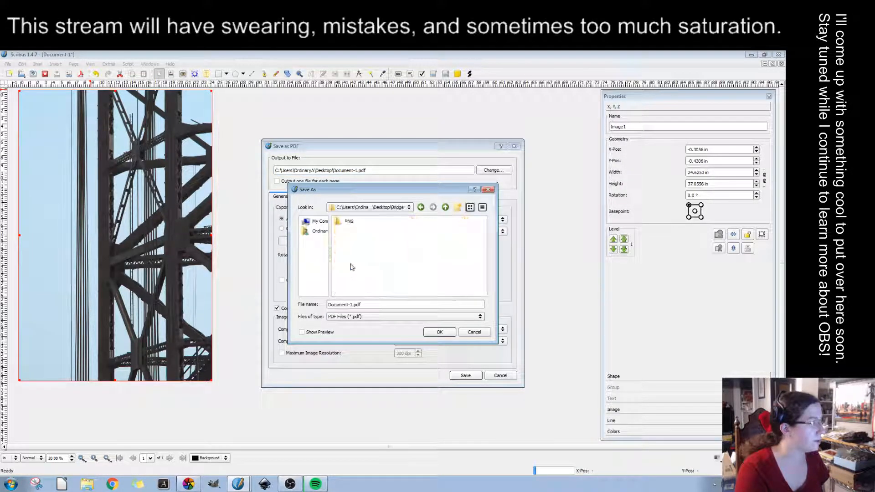
{"action": "double_click", "coordinate": [343, 221]}
{"action": "left_click", "coordinate": [384, 302]}
{"action": "key", "text": "ctrl+a"}
{"action": "type", "text": "PD"}
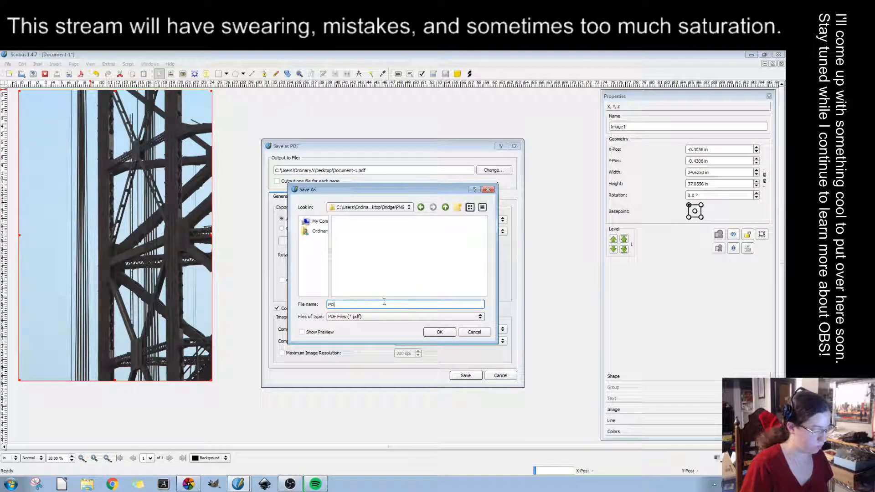
{"action": "type", "text": "F.pdf"}
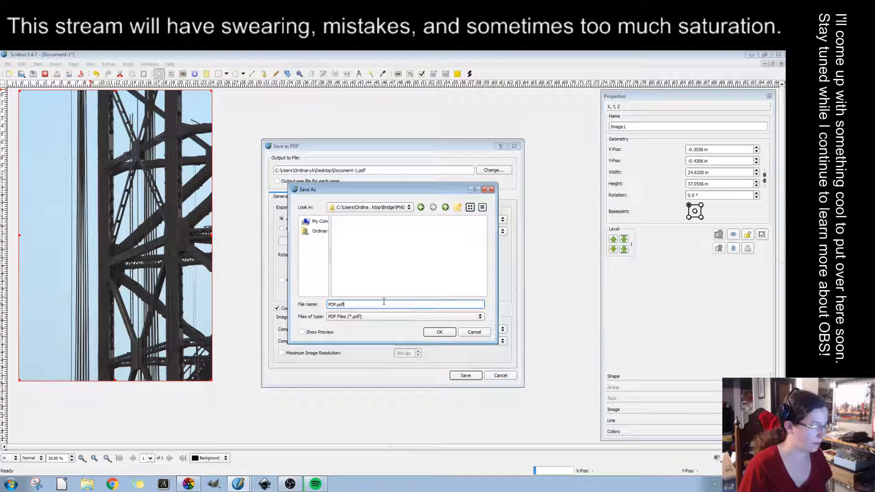
{"action": "left_click", "coordinate": [438, 333]}
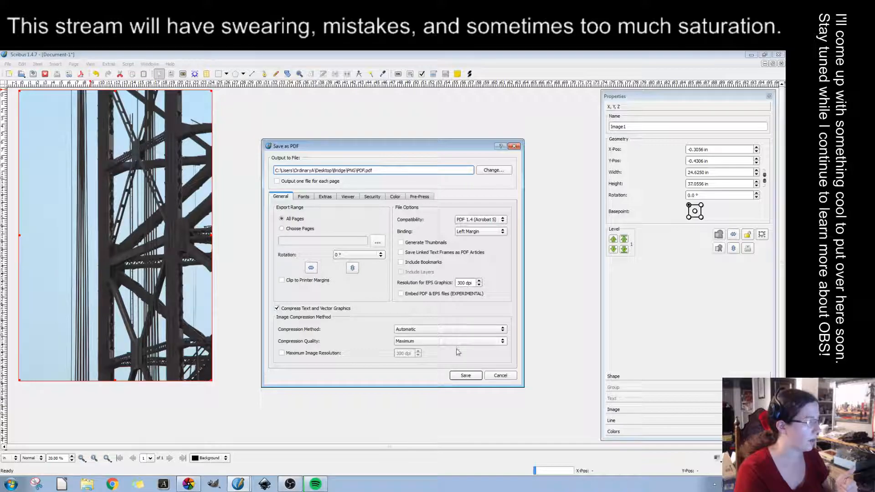
Review the export settings and save the PDF with crop marks, bleed marks and the document bleeds enabled
{"action": "left_click", "coordinate": [303, 197]}
{"action": "left_click", "coordinate": [325, 197]}
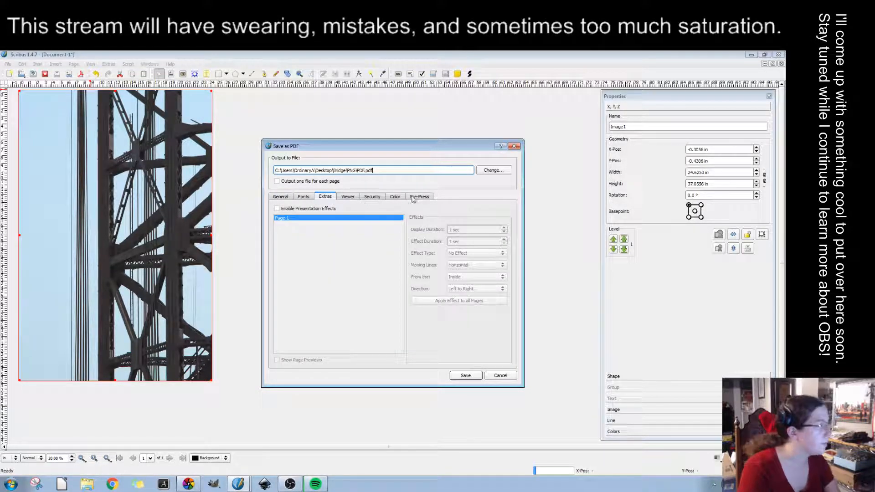
{"action": "left_click", "coordinate": [420, 197]}
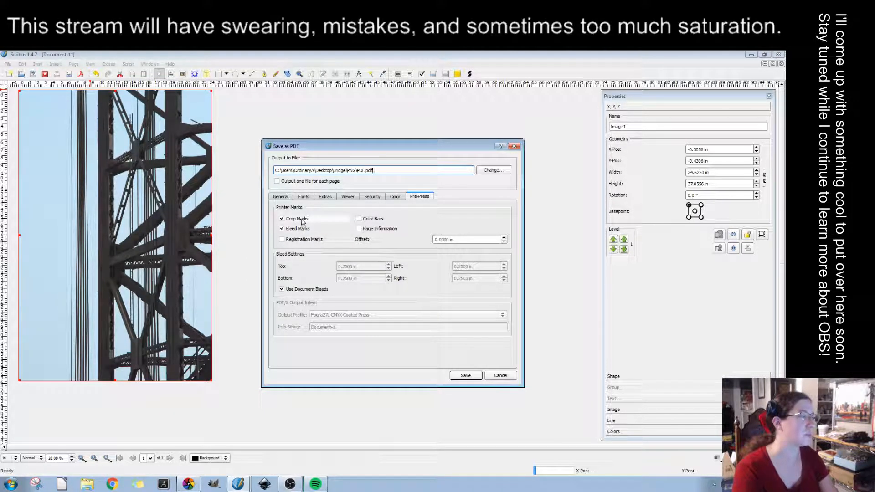
{"action": "left_click", "coordinate": [285, 197]}
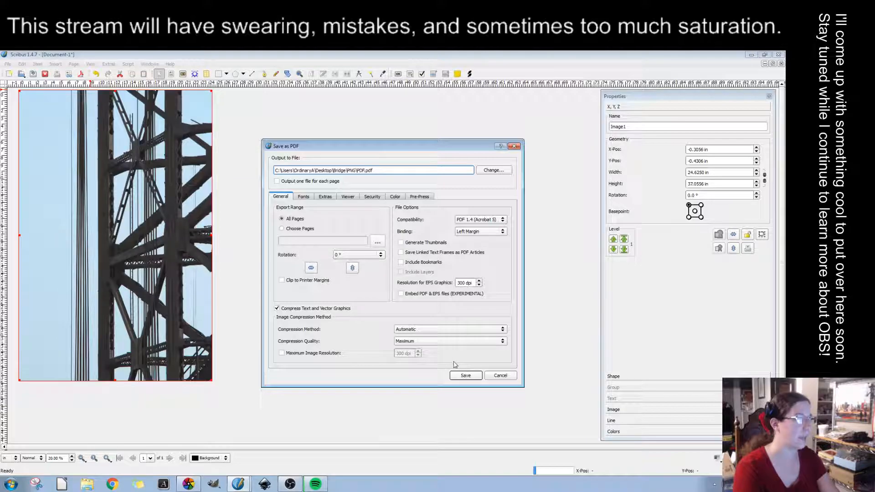
{"action": "left_click", "coordinate": [462, 376]}
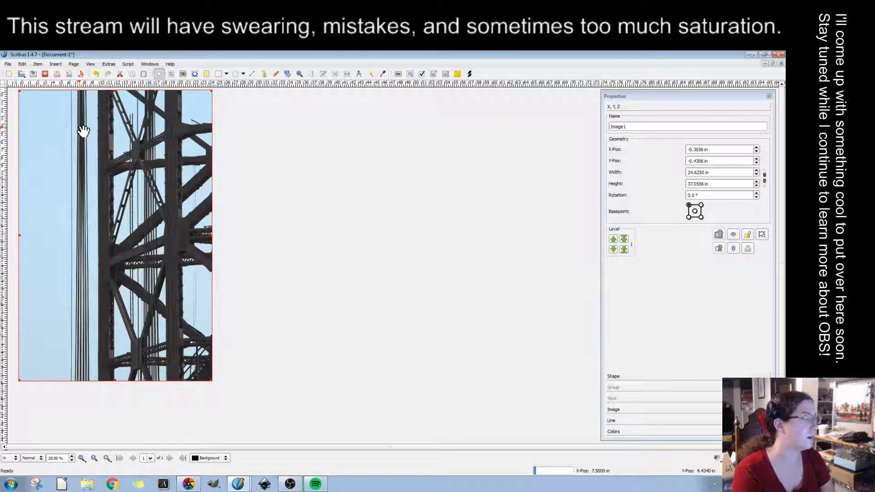
Open the exported PDF.pdf in Adobe Acrobat and inspect the tower's detail and edges at 100% zoom
{"action": "left_click", "coordinate": [88, 484]}
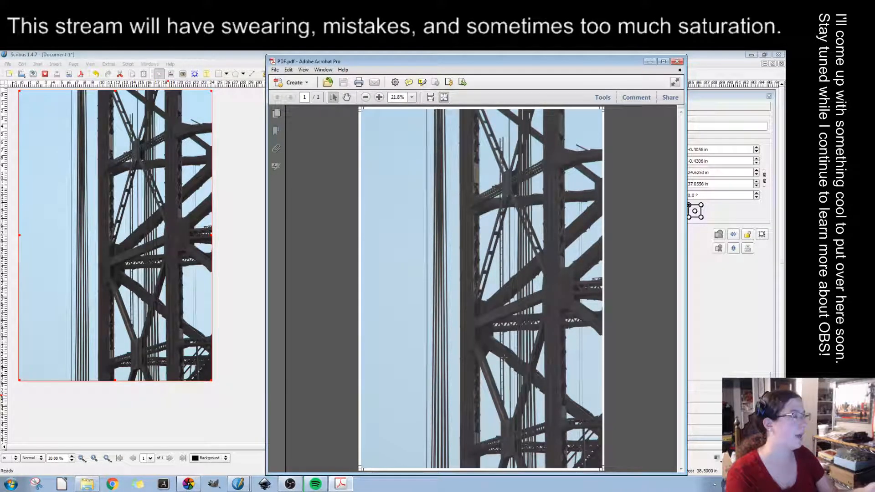
{"action": "left_click", "coordinate": [412, 97]}
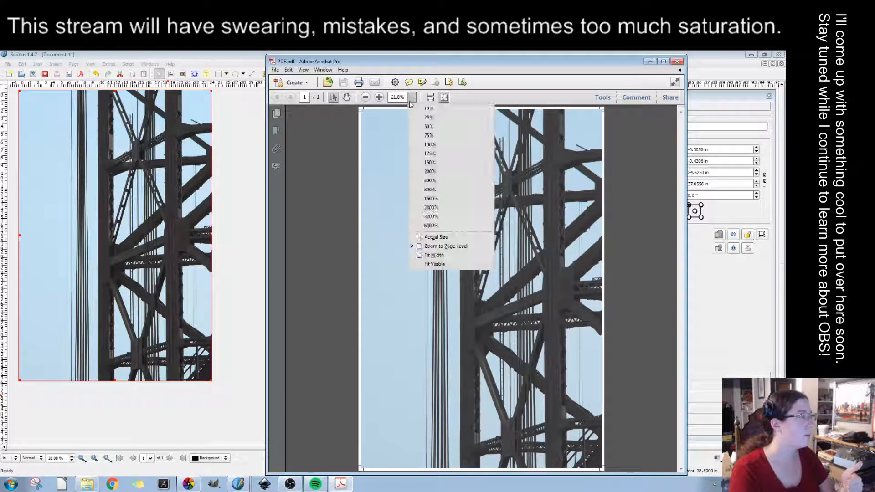
{"action": "left_click", "coordinate": [437, 148]}
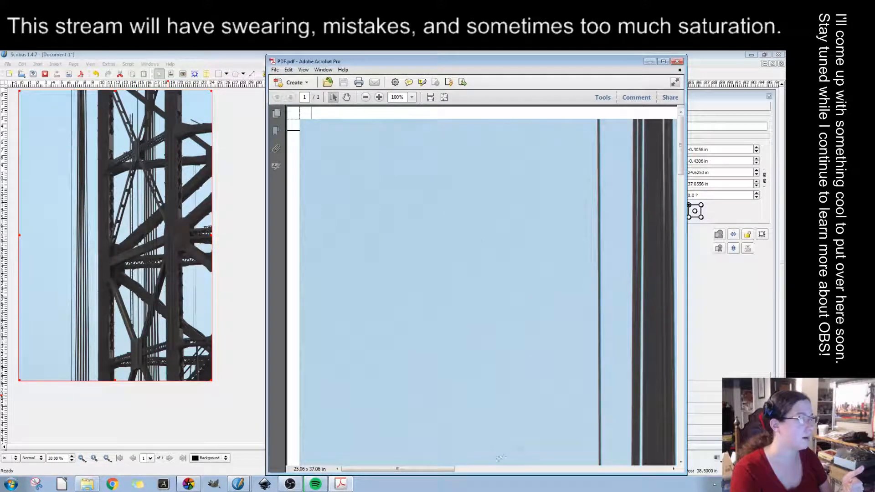
{"action": "left_click_drag", "start_coordinate": [455, 472], "coordinate": [544, 471]}
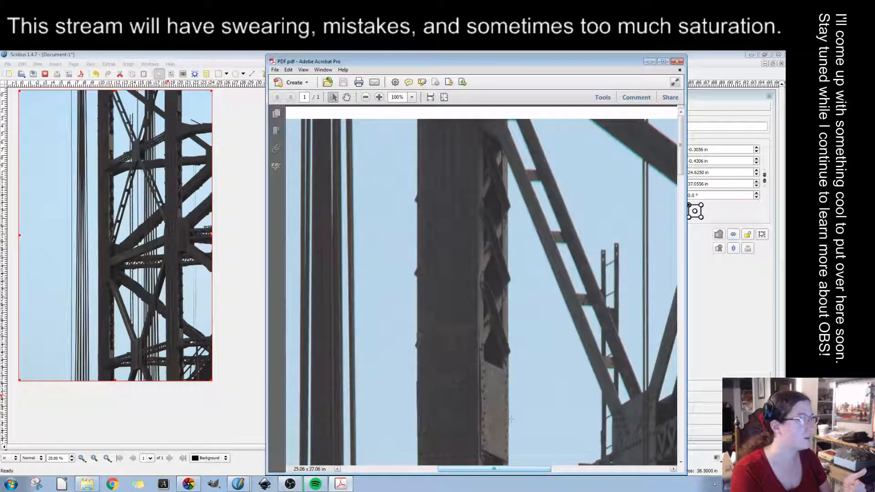
{"action": "scroll", "coordinate": [538, 410], "scroll_direction": "down", "scroll_amount": 3}
{"action": "scroll", "coordinate": [514, 418], "scroll_direction": "down", "scroll_amount": 5}
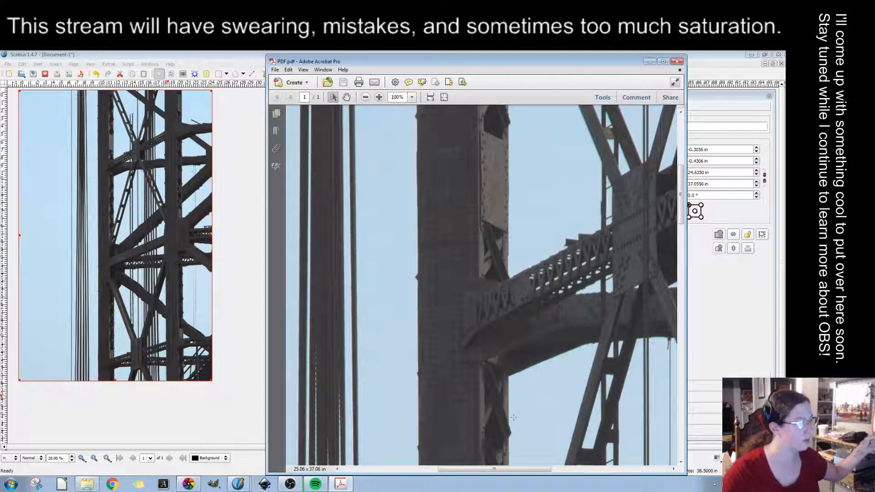
Close the PDF and quit Scribus, discarding the unsaved document
{"action": "left_click", "coordinate": [677, 61]}
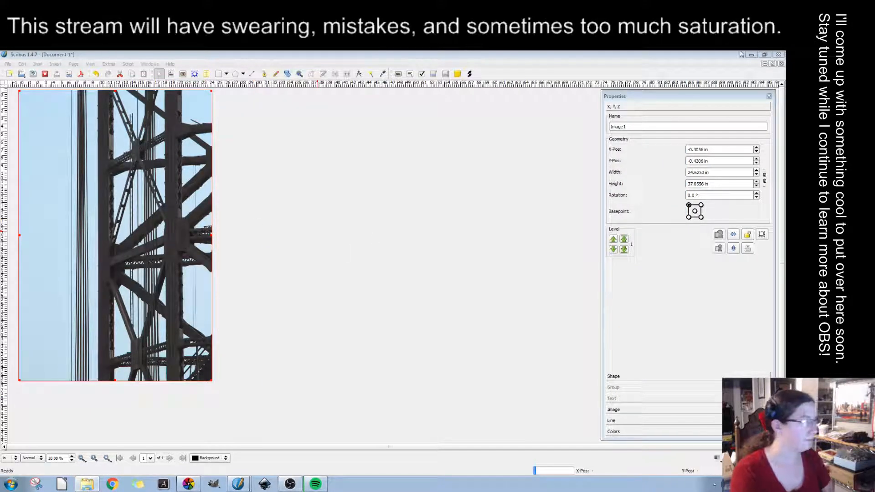
{"action": "left_click", "coordinate": [779, 55]}
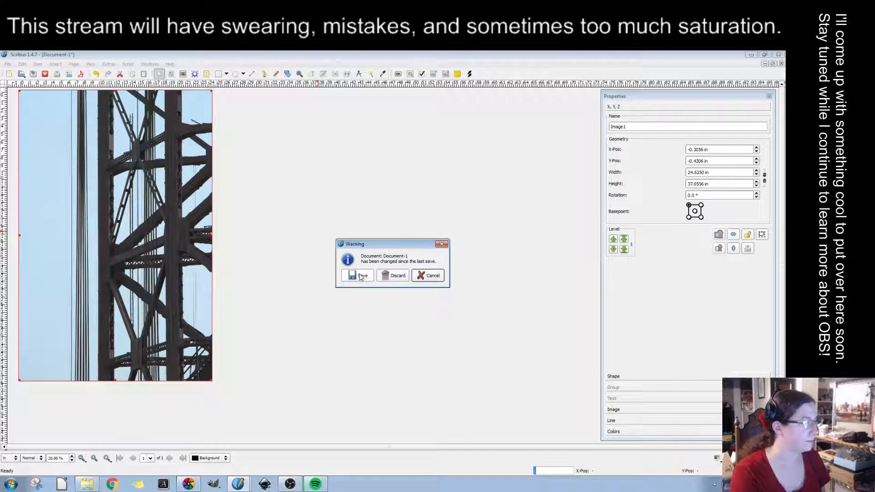
{"action": "left_click", "coordinate": [393, 276]}
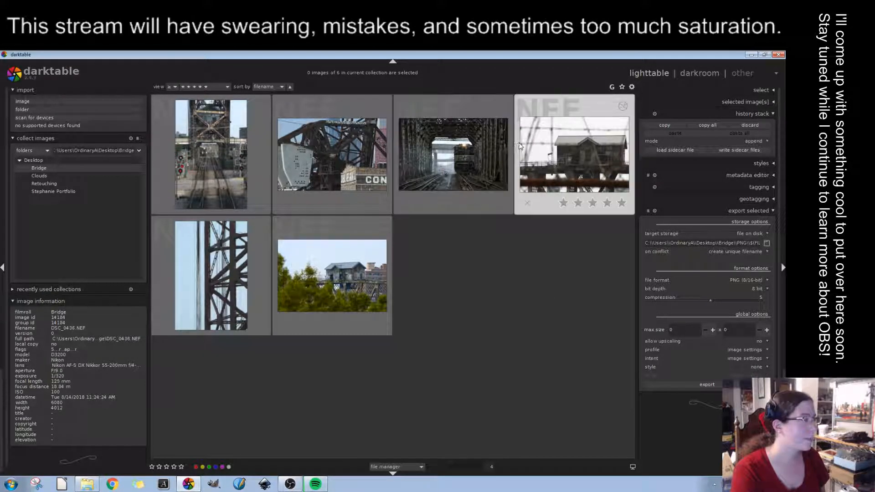
In darktable's darkroom, view the train-in-bridge photo, the house behind barbed wire and the portrait of the tracks with signals
{"action": "left_click", "coordinate": [446, 146]}
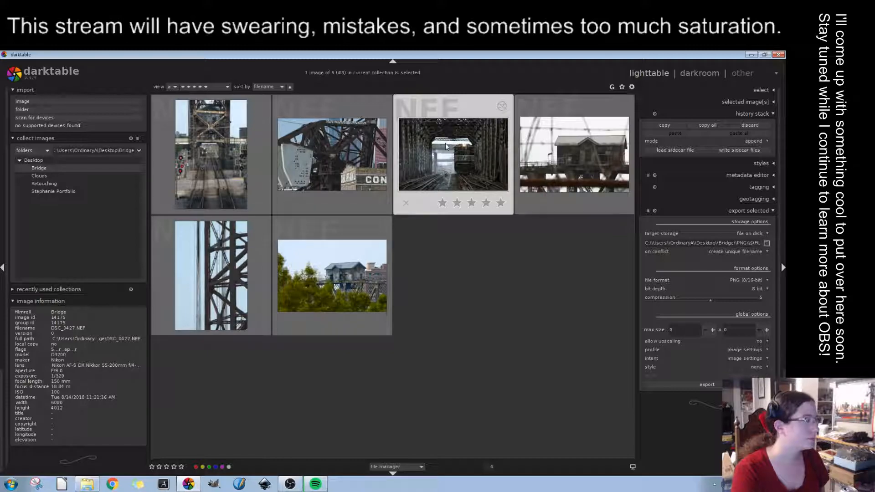
{"action": "double_click", "coordinate": [445, 146]}
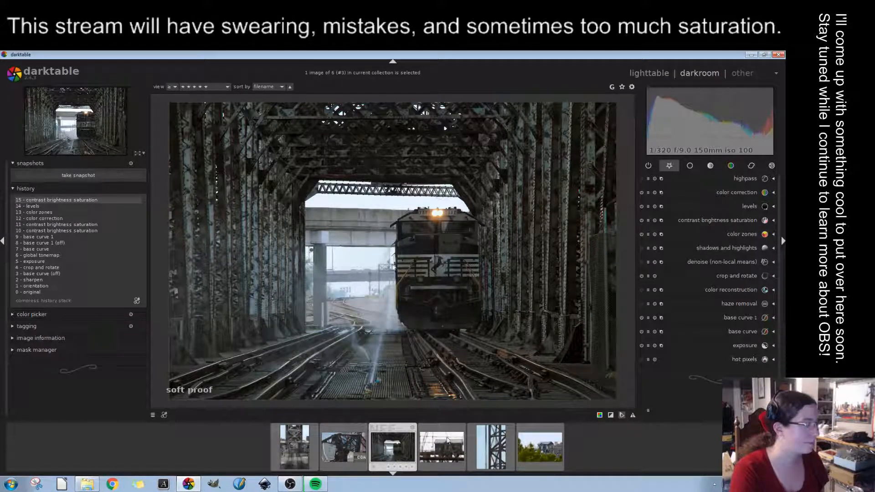
{"action": "left_click", "coordinate": [431, 444]}
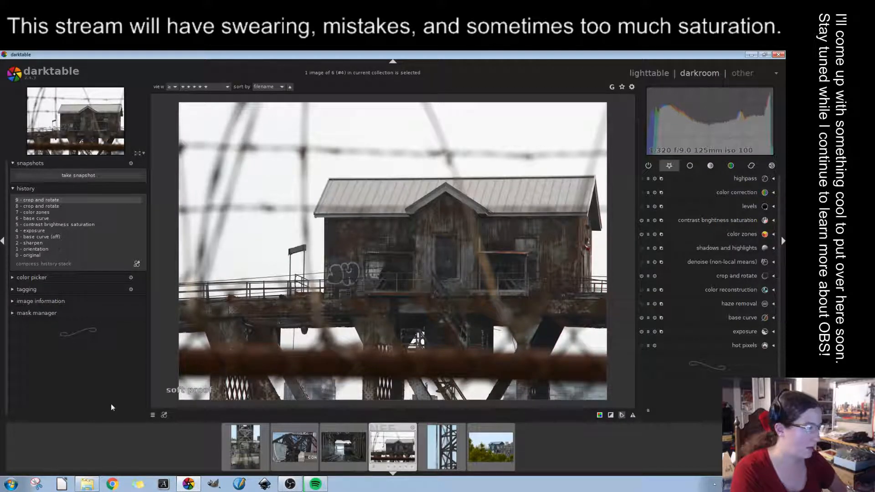
{"action": "left_click", "coordinate": [233, 442]}
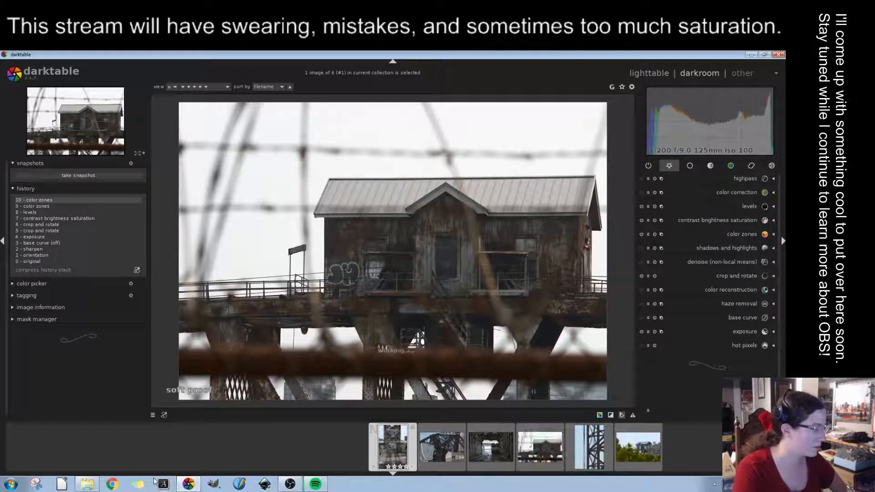
{"action": "left_click", "coordinate": [115, 486]}
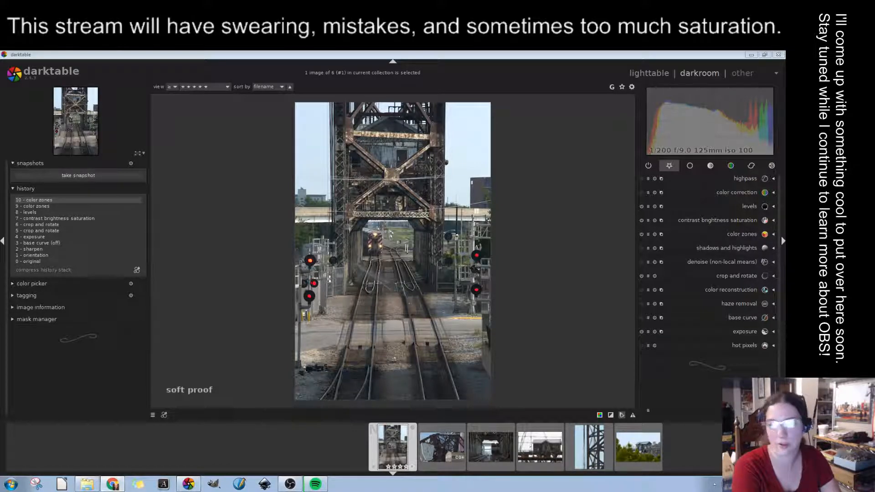
{"action": "left_click", "coordinate": [573, 248]}
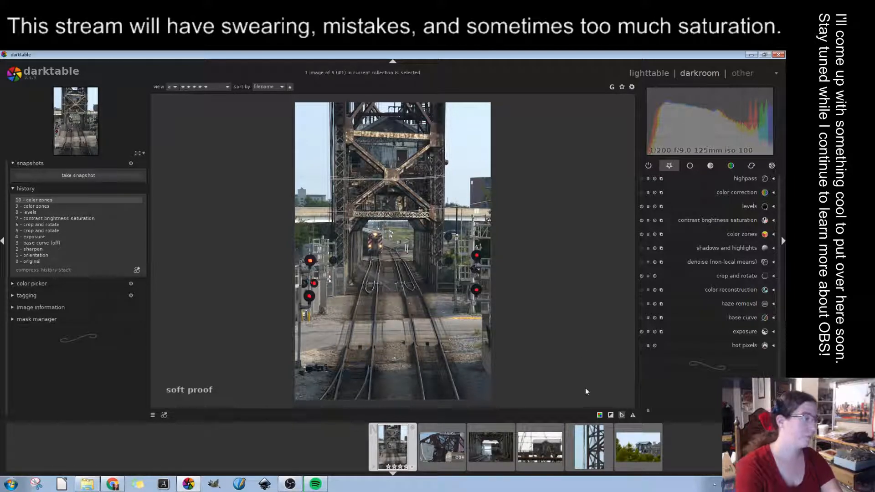
Review the train-in-bridge, barbed-wire house and steel tower photos again in the darkroom
{"action": "left_click", "coordinate": [497, 454]}
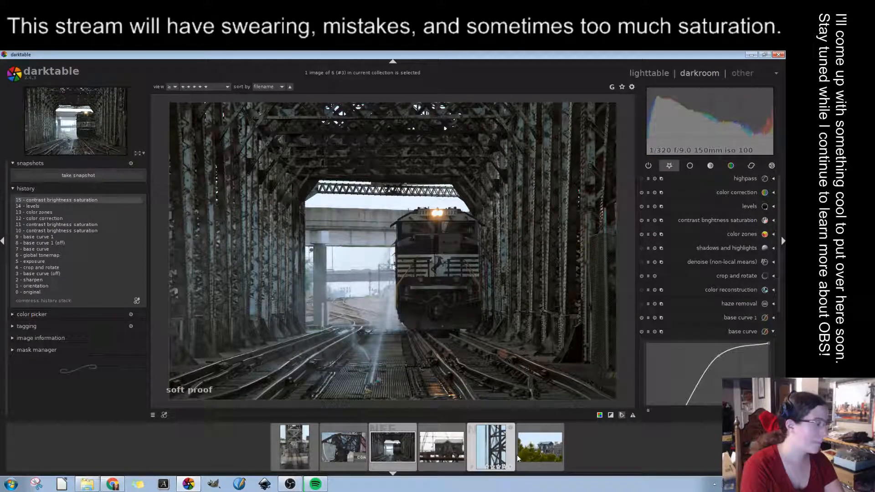
{"action": "left_click", "coordinate": [458, 445]}
{"action": "left_click", "coordinate": [458, 448]}
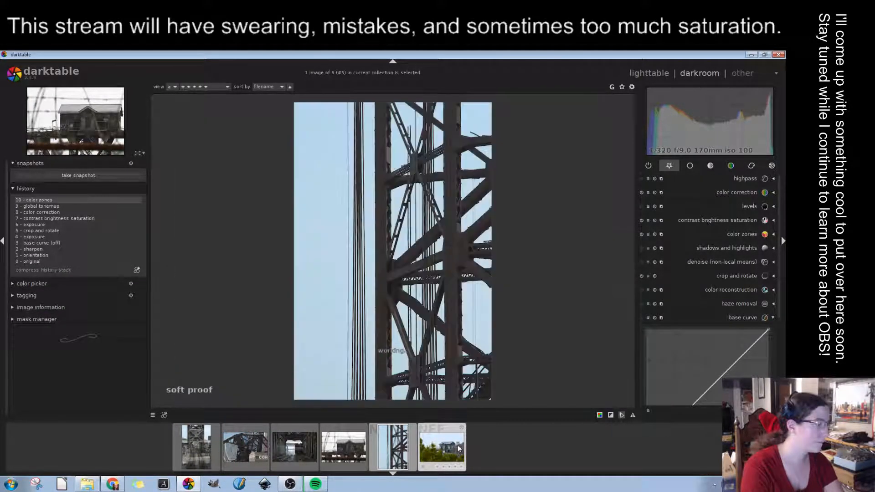
Open the train-in-bridge photo in the darkroom and examine the curve of its second base curve module
{"action": "left_click", "coordinate": [296, 448]}
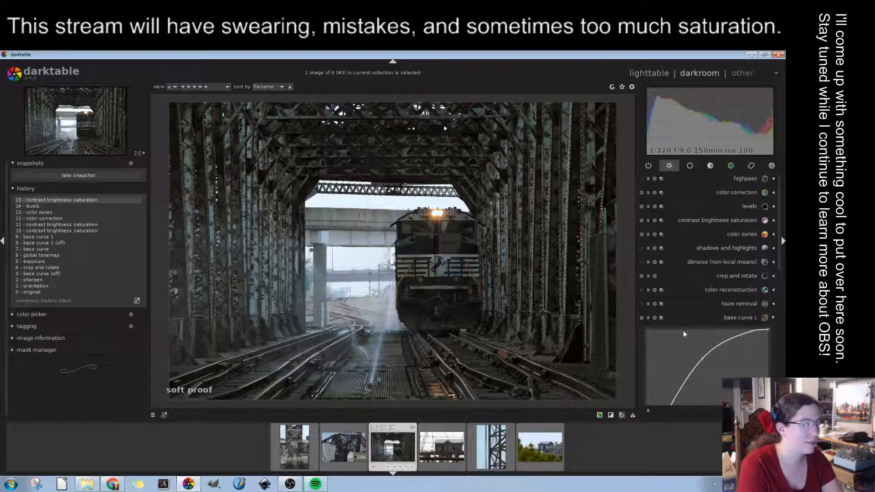
{"action": "left_click_drag", "start_coordinate": [779, 253], "coordinate": [781, 301]}
{"action": "left_click", "coordinate": [771, 202]}
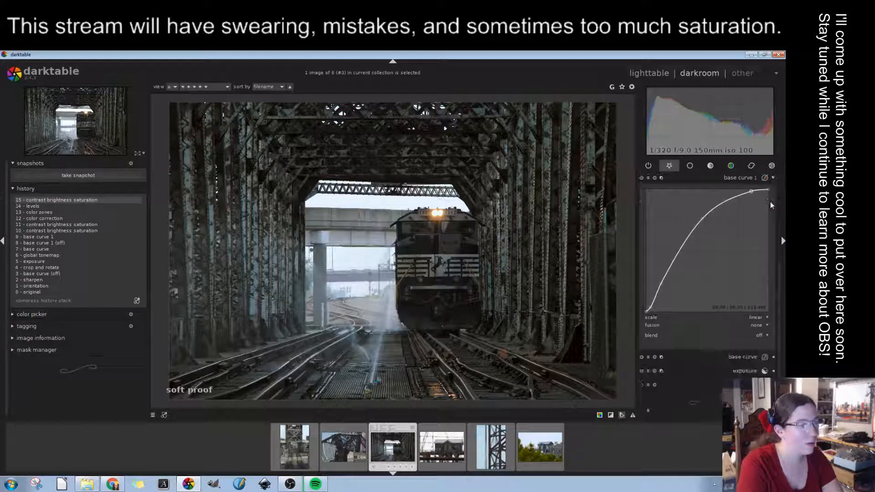
{"action": "left_click", "coordinate": [772, 178]}
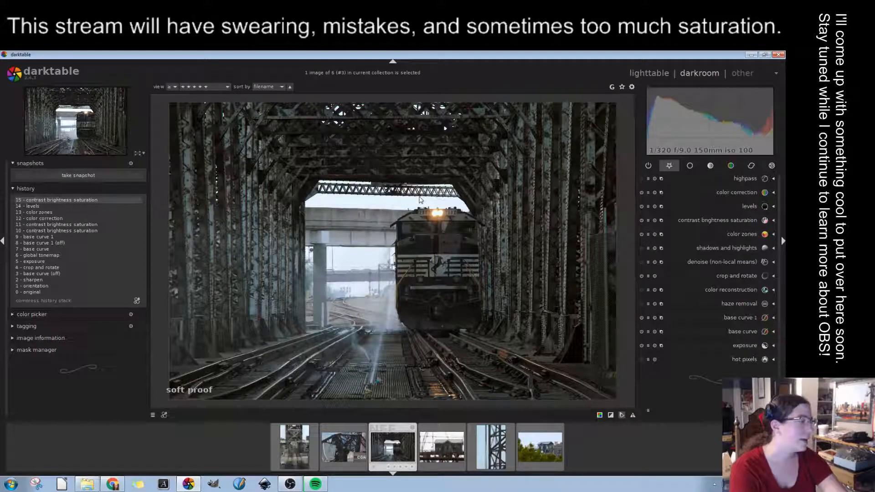
Examine the train photo's color correction grid among the color modules, and return to the favorite modules
{"action": "left_click", "coordinate": [730, 165]}
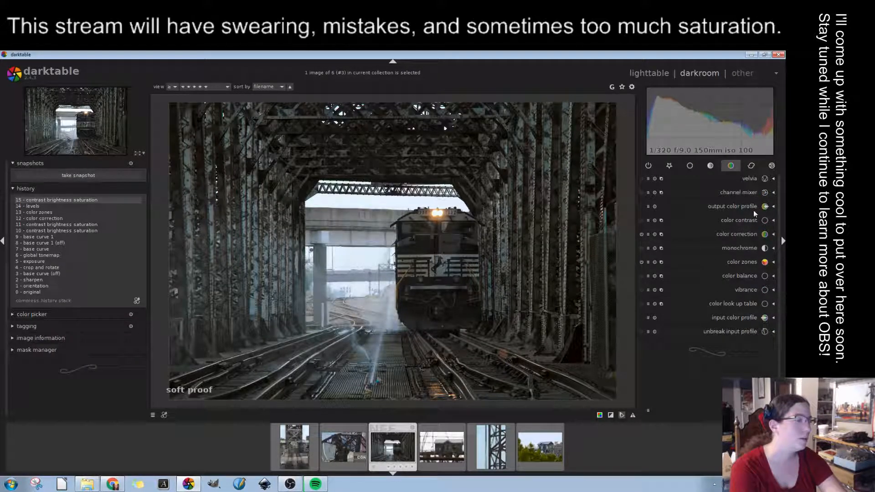
{"action": "left_click", "coordinate": [754, 232]}
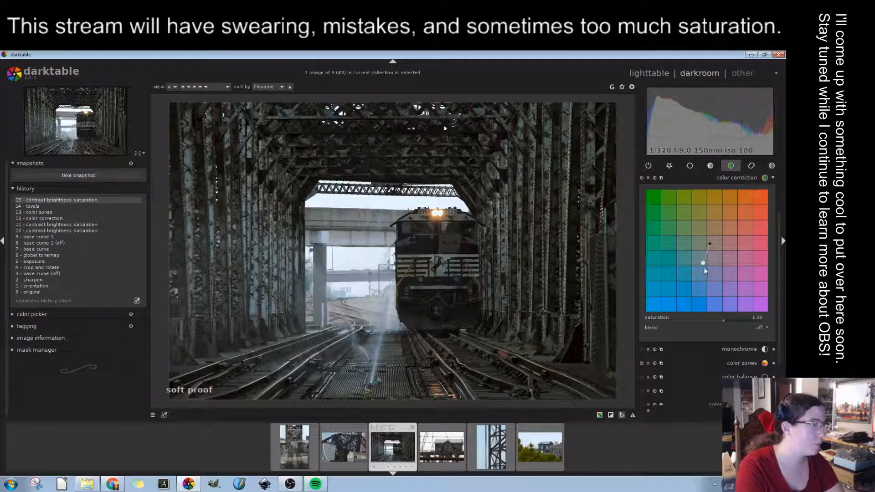
{"action": "left_click", "coordinate": [740, 177]}
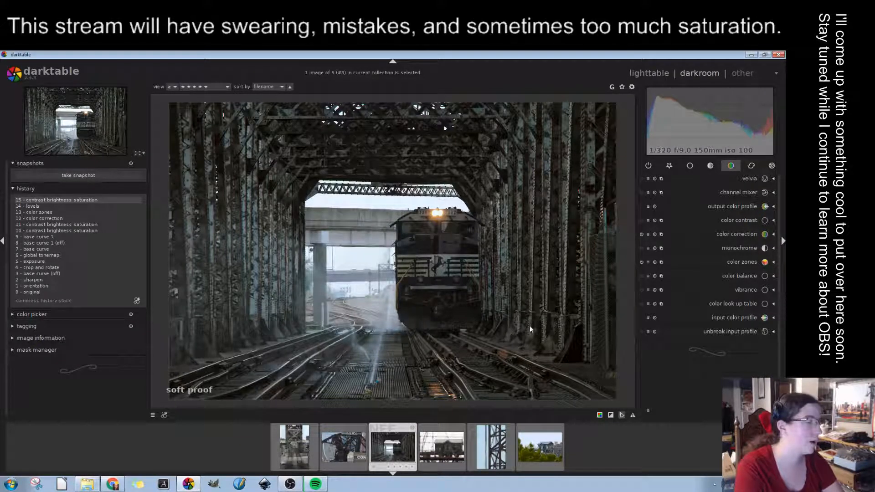
{"action": "left_click", "coordinate": [732, 238]}
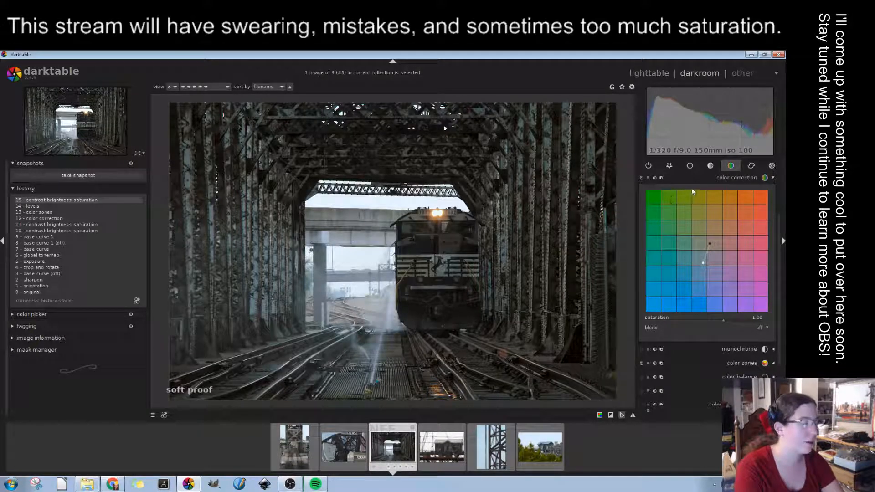
{"action": "left_click", "coordinate": [712, 167]}
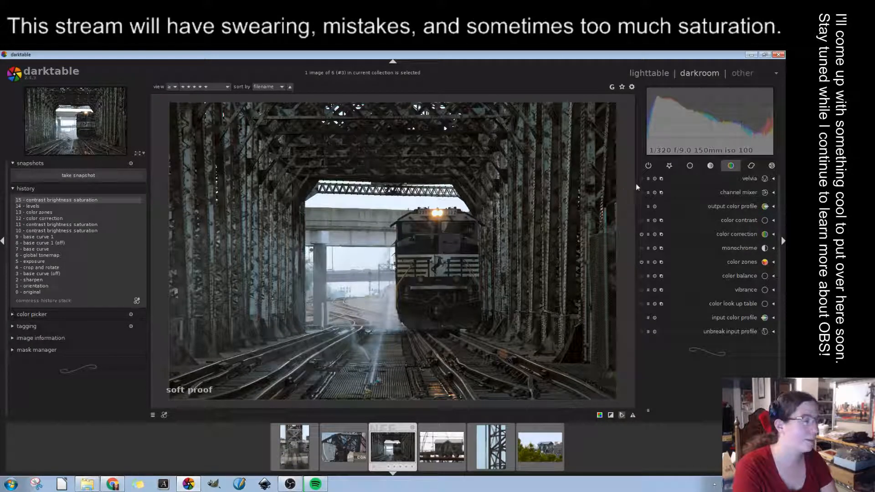
{"action": "left_click", "coordinate": [669, 165]}
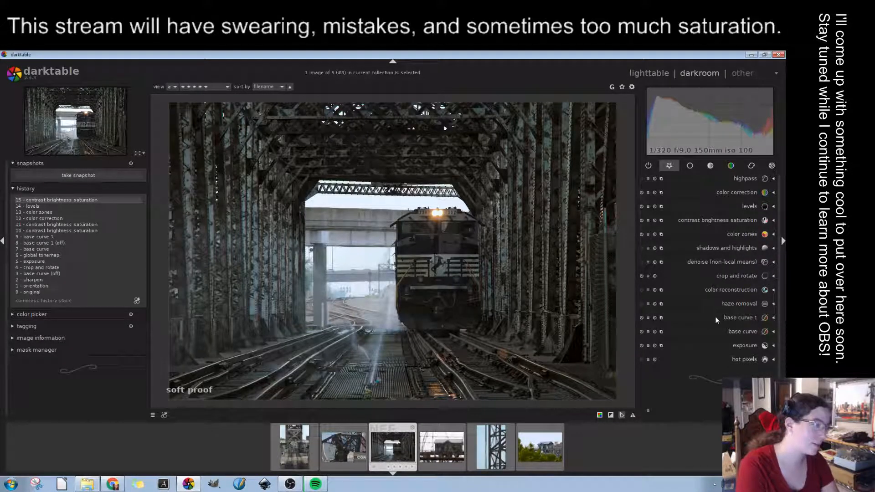
Review the house above the trees, steel tower, barbed-wire house, signal tracks, counterweight bridge and train photos in the darkroom
{"action": "left_click", "coordinate": [540, 448]}
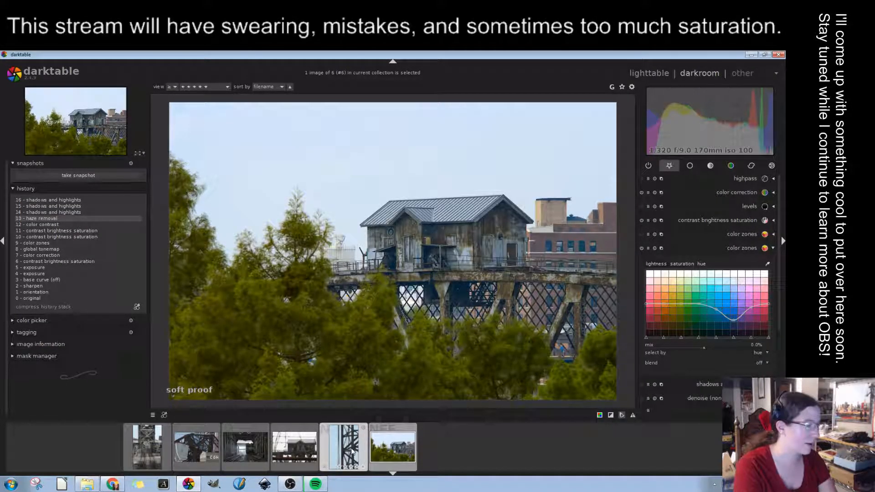
{"action": "left_click", "coordinate": [351, 451]}
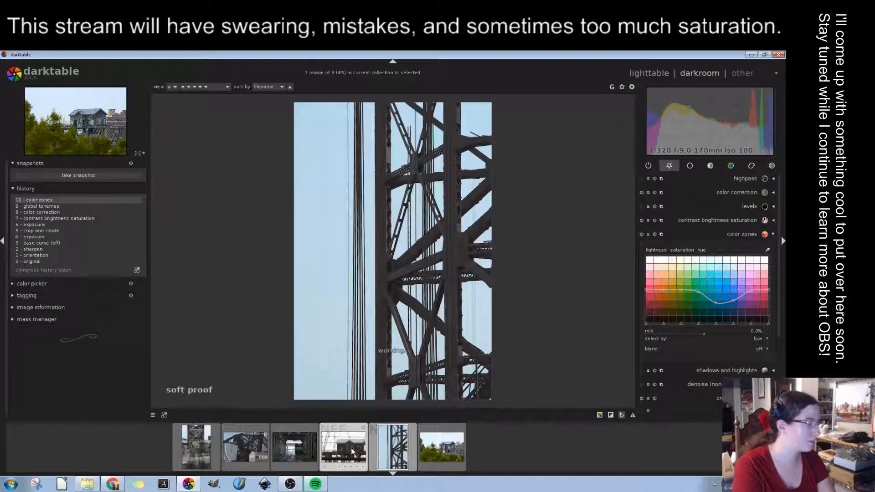
{"action": "left_click", "coordinate": [351, 452]}
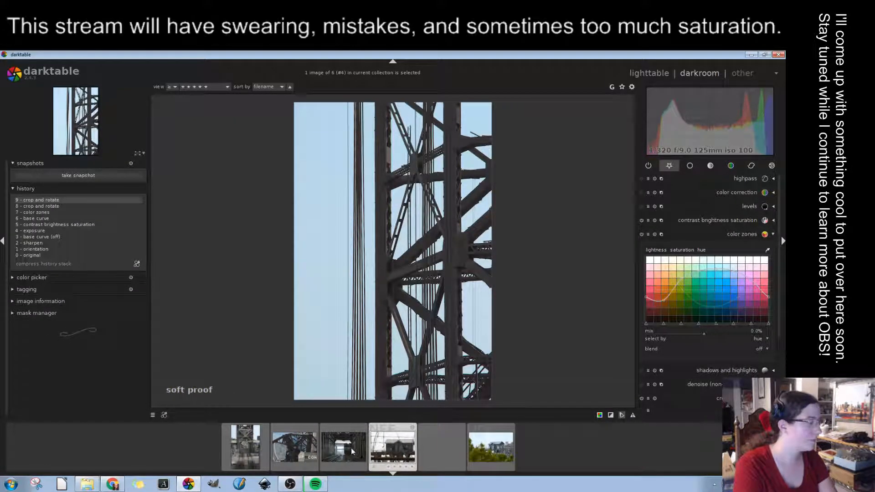
{"action": "left_click", "coordinate": [442, 447]}
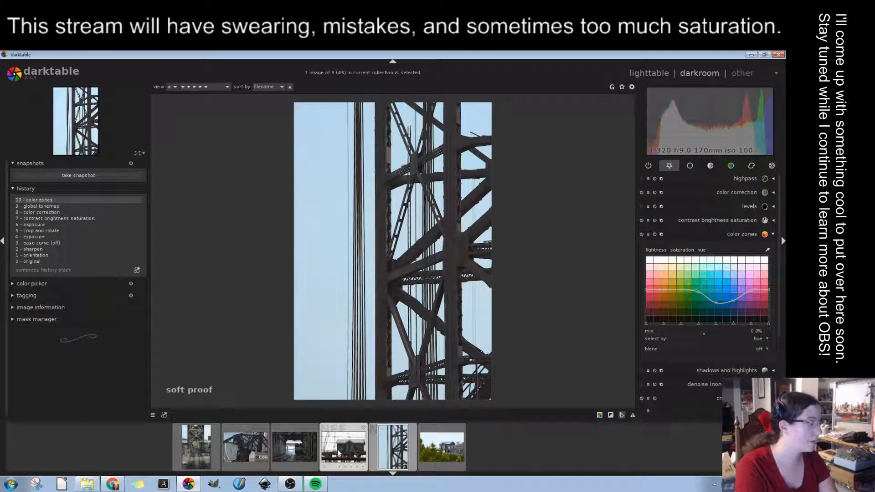
{"action": "left_click", "coordinate": [339, 453]}
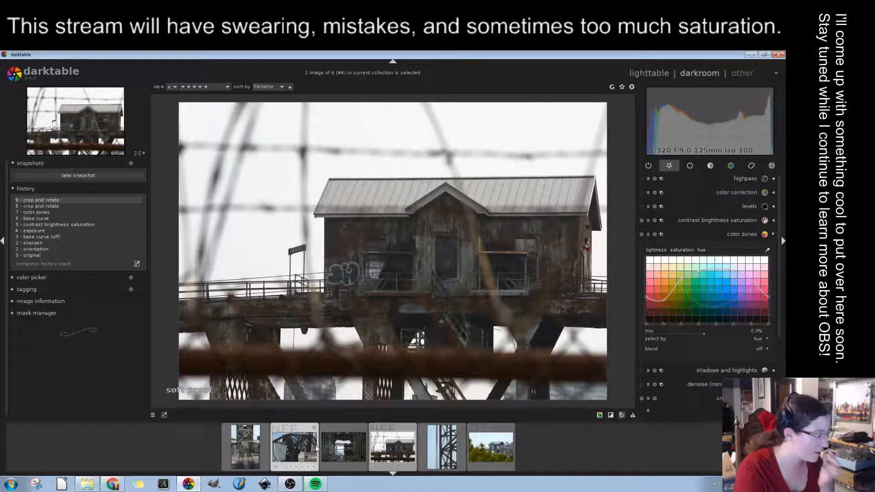
{"action": "left_click", "coordinate": [259, 444]}
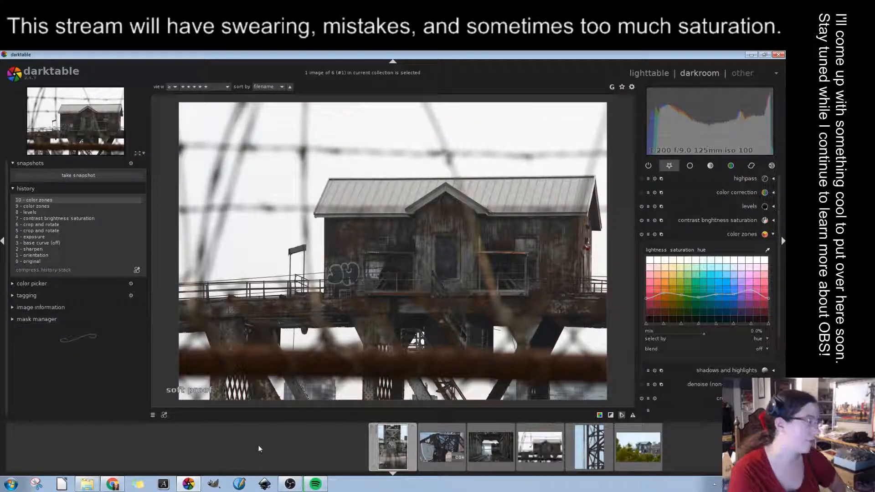
{"action": "left_click", "coordinate": [441, 451]}
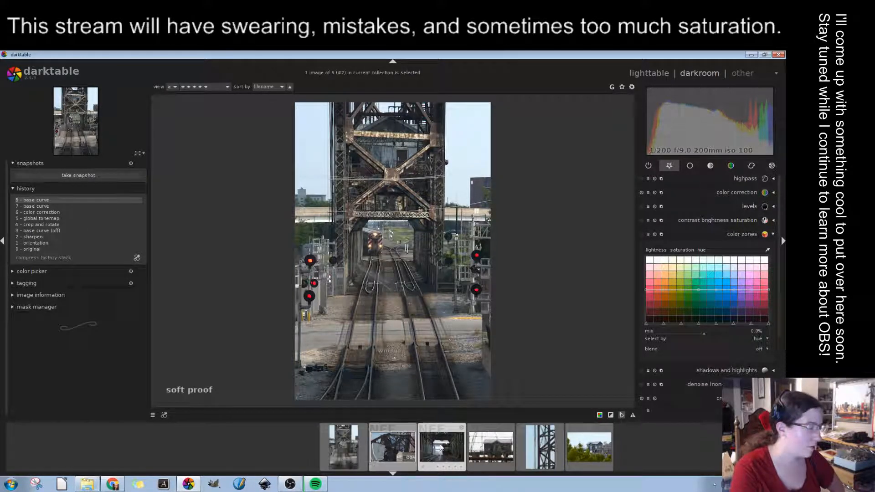
{"action": "left_click", "coordinate": [440, 449]}
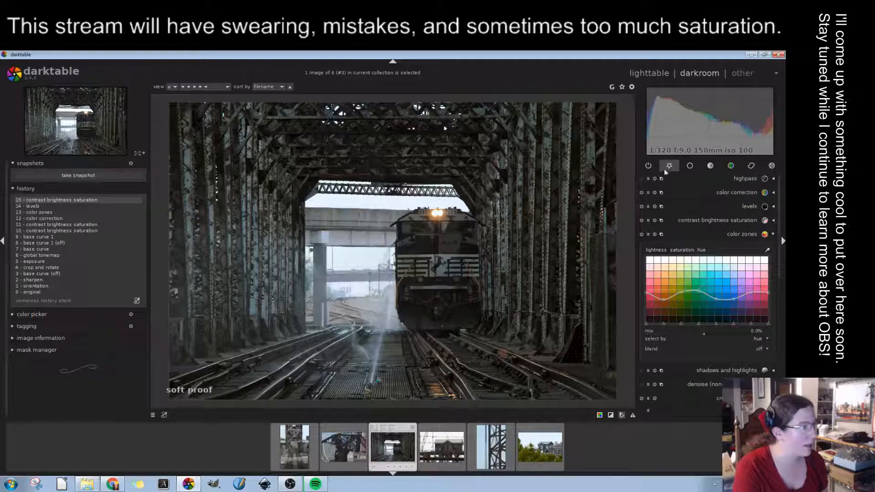
Look over the Bridge collection in the lighttable and open the portrait of the tracks with signals in the darkroom
{"action": "left_click", "coordinate": [639, 78]}
{"action": "scroll", "coordinate": [404, 312], "scroll_direction": "up", "scroll_amount": 1}
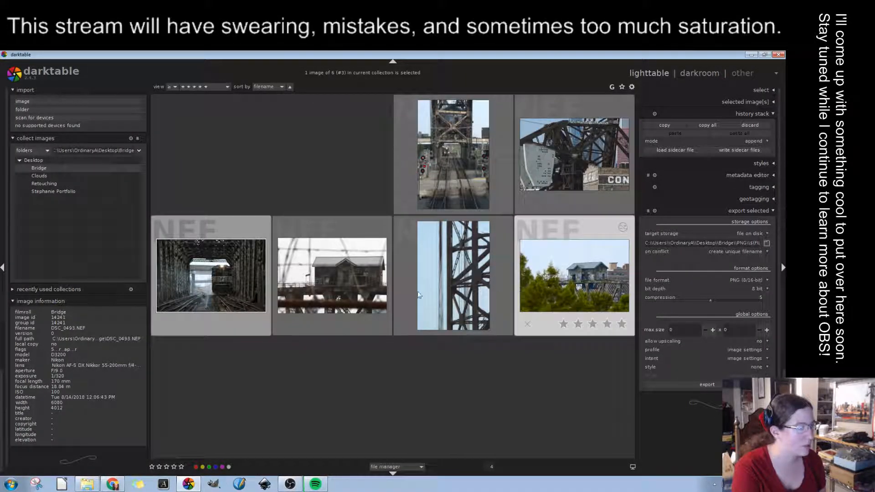
{"action": "left_click", "coordinate": [462, 153]}
{"action": "key", "text": "d"}
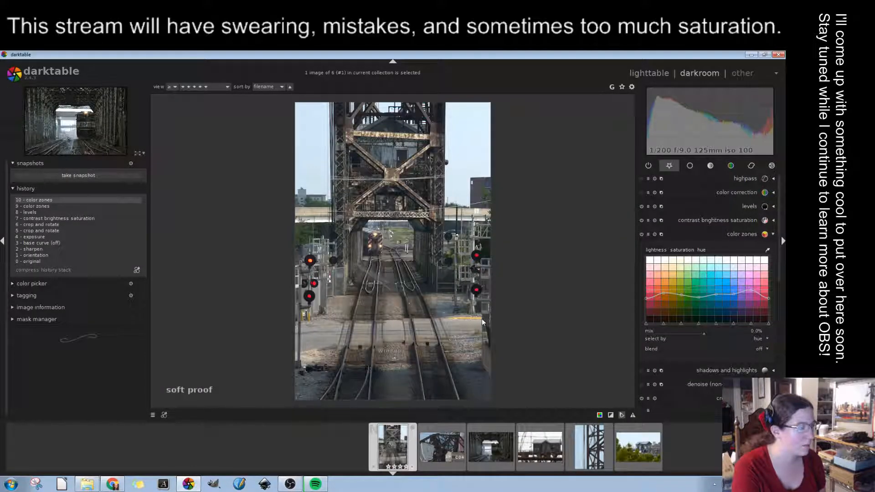
Compare the house above the trees, signal tracks, train and counterweight bridge photos once more, and show the desktop
{"action": "left_click", "coordinate": [616, 444]}
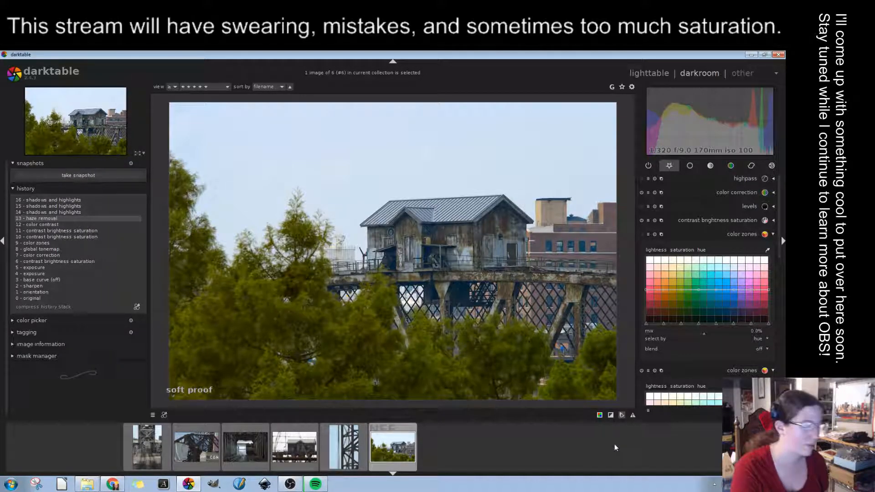
{"action": "left_click", "coordinate": [147, 444]}
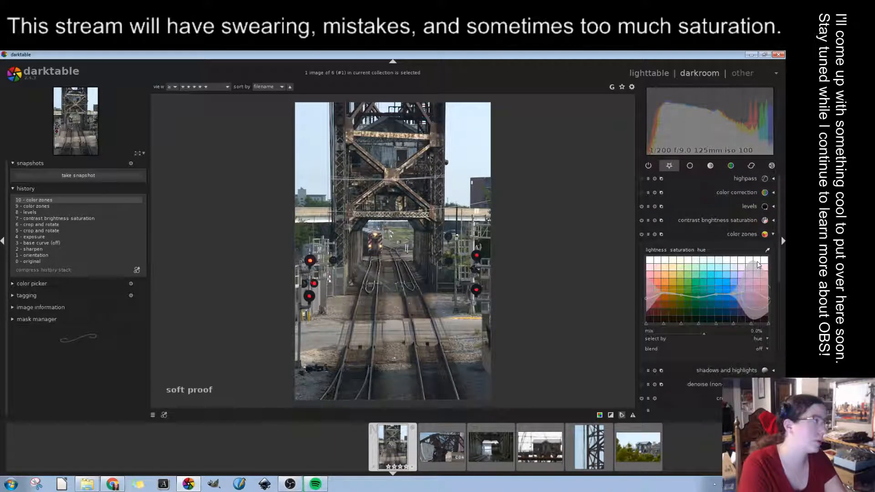
{"action": "left_click", "coordinate": [444, 450]}
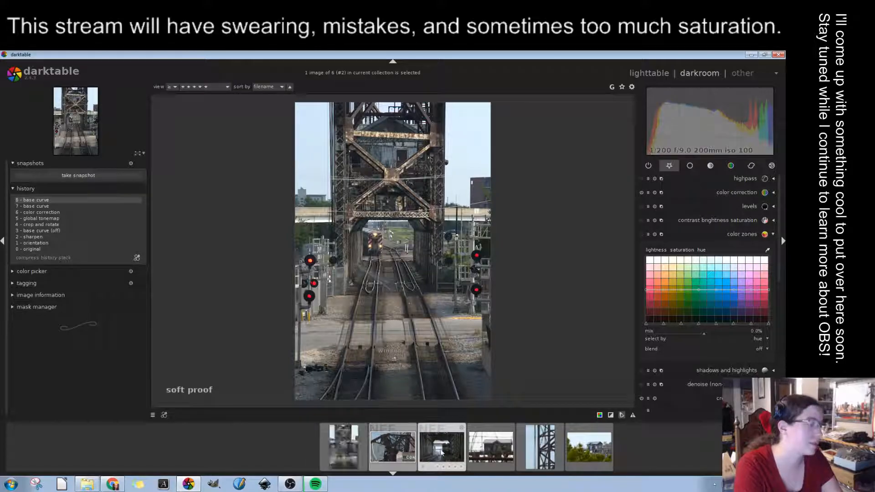
{"action": "left_click", "coordinate": [444, 452]}
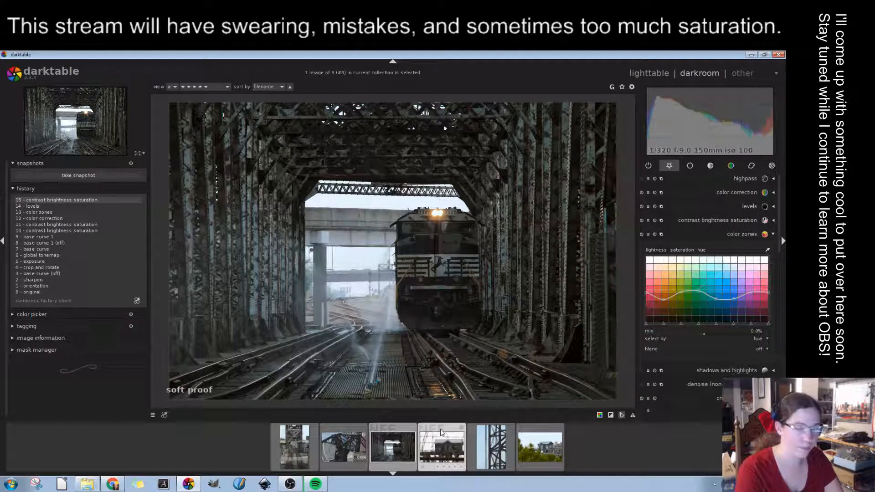
{"action": "left_click", "coordinate": [327, 456]}
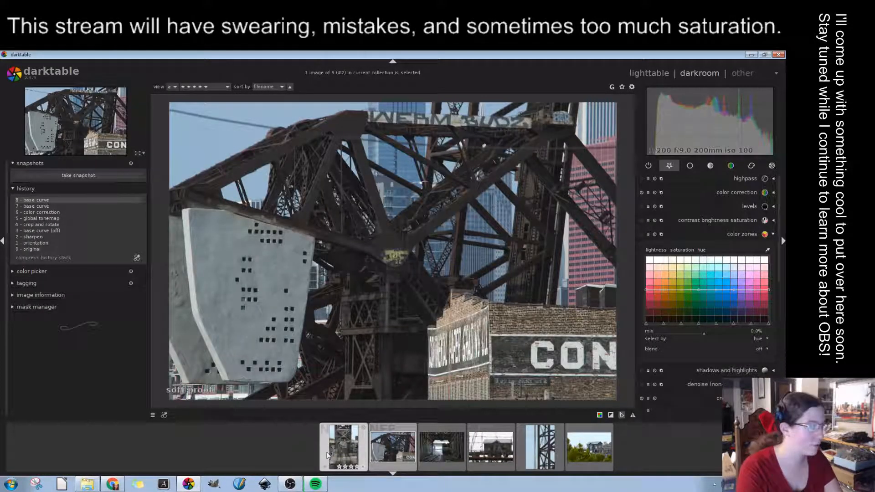
{"action": "left_click", "coordinate": [335, 442]}
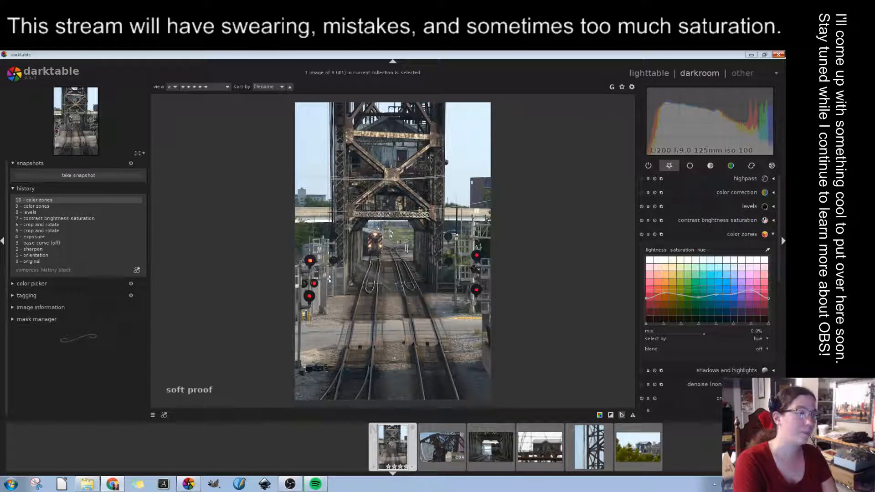
{"action": "key", "text": "super+d"}
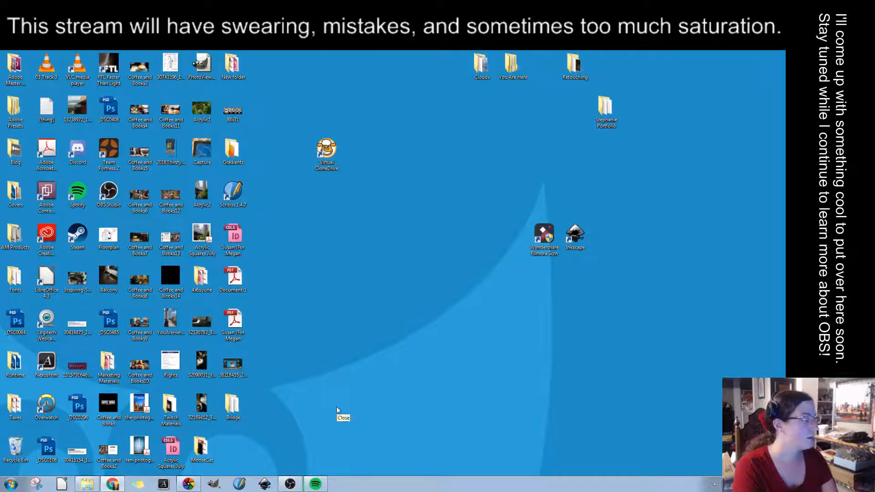